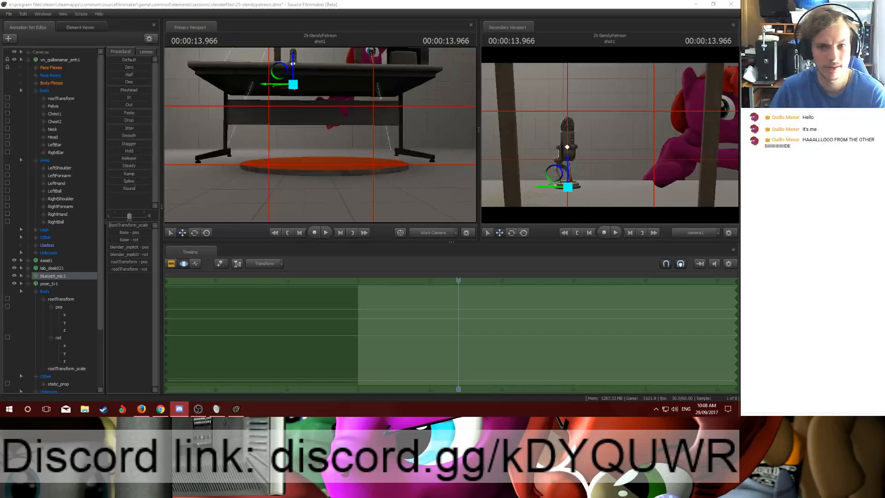
Step: Show the pony character's Body, Arms and Legs animation curves in the Graph Editor around 14 s
click(484, 271)
mouse_move(458, 280)
mouse_down()
mouse_move(469, 281)
mouse_move(460, 281)
mouse_up()
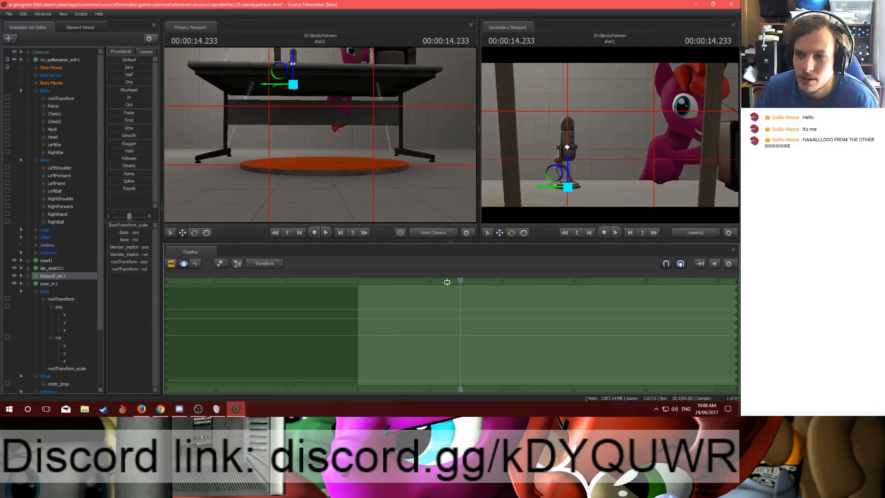
click(46, 90)
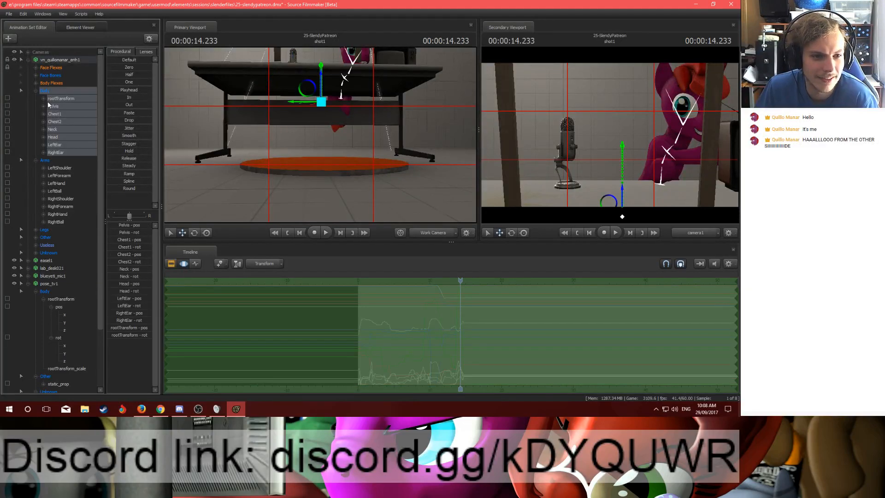
shift+click(46, 230)
click(196, 264)
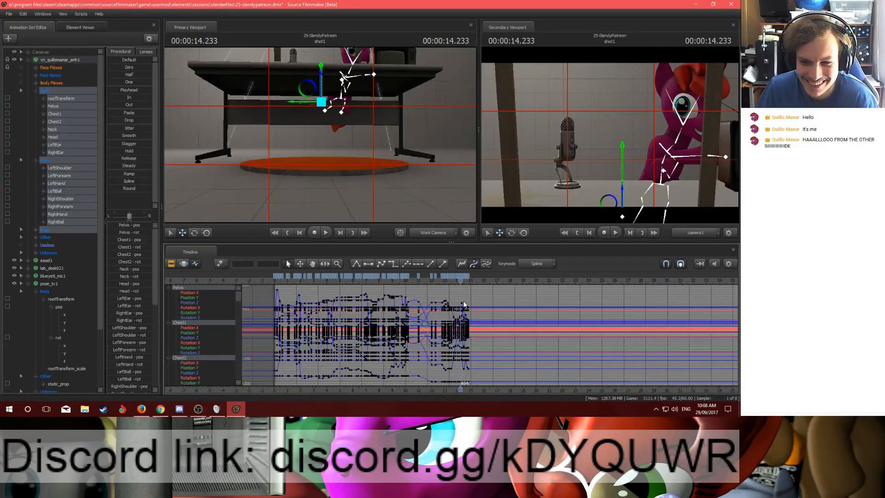
scroll(464, 305, up, 1)
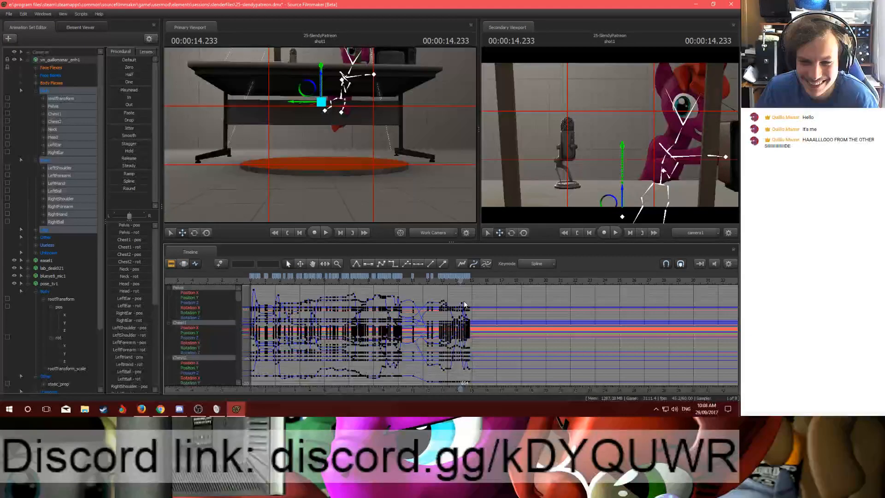
scroll(464, 304, up, 4)
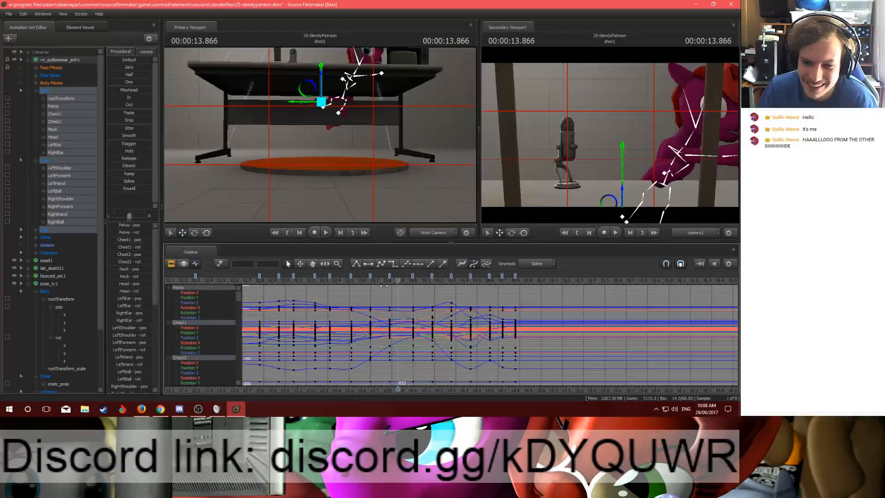
Step: Delete all of pose_tv1's keyframes between about 13.8 s and 14.6 s
click(51, 283)
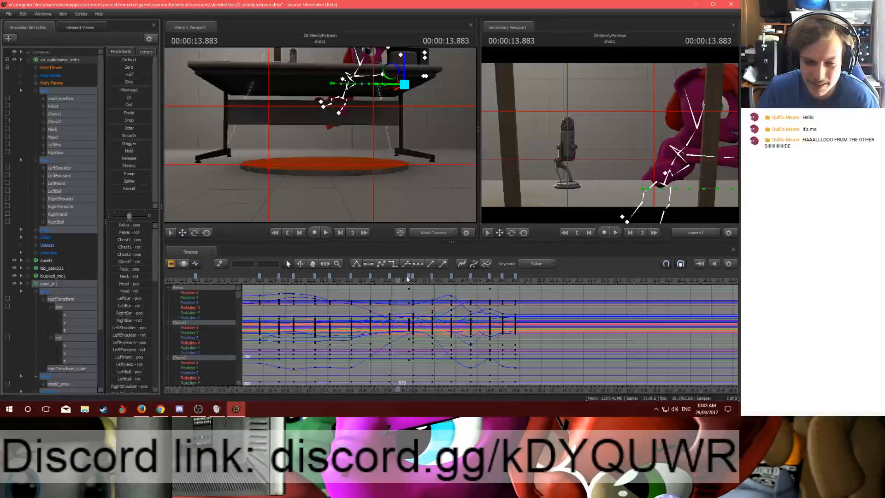
key(alt+Tab)
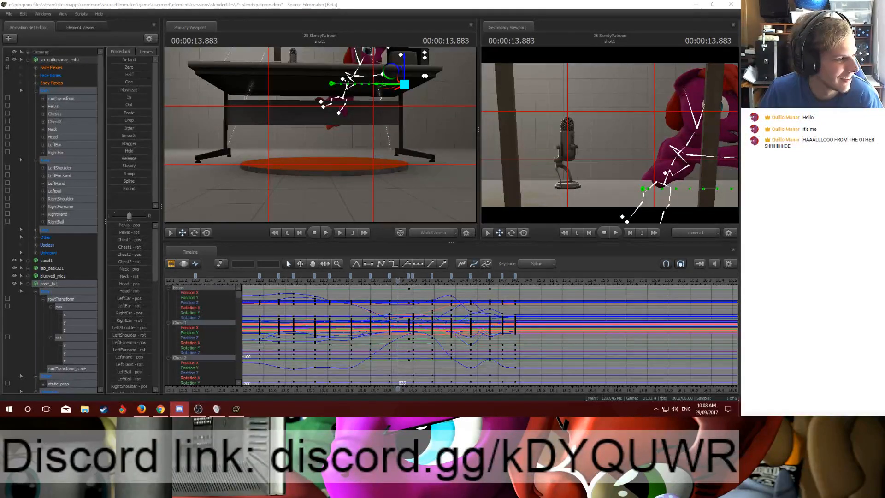
click(390, 363)
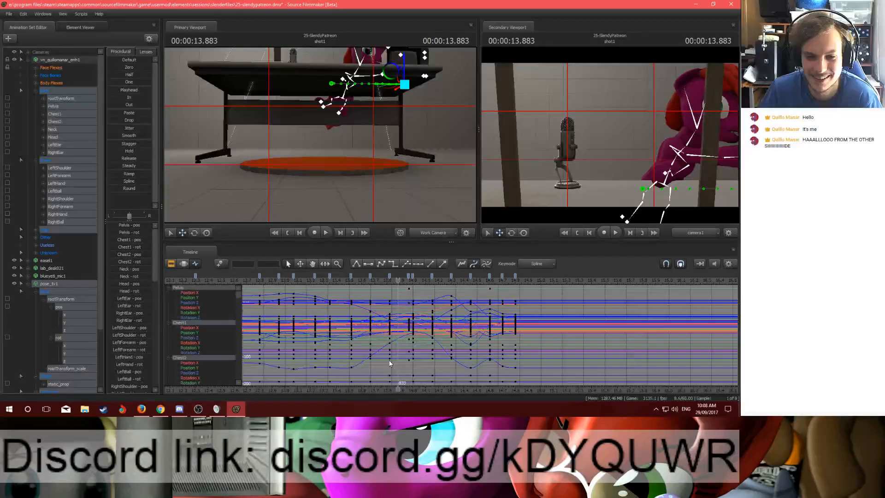
click(56, 284)
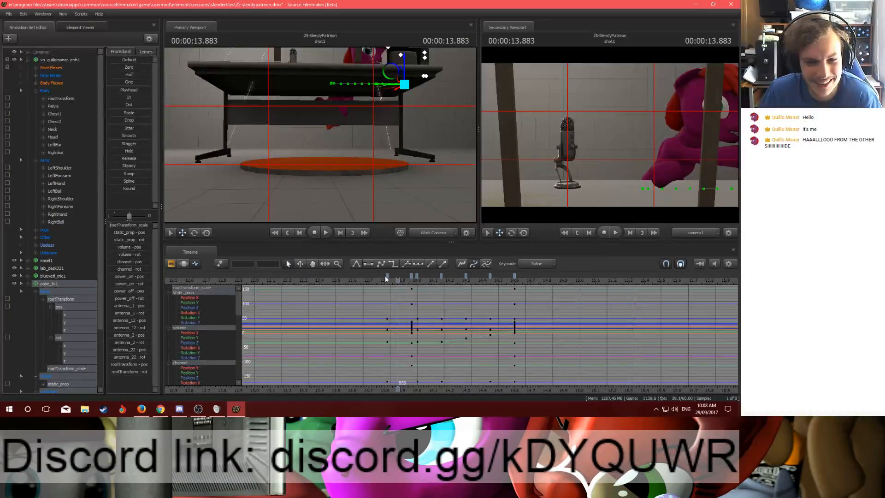
click(411, 276)
click(514, 276)
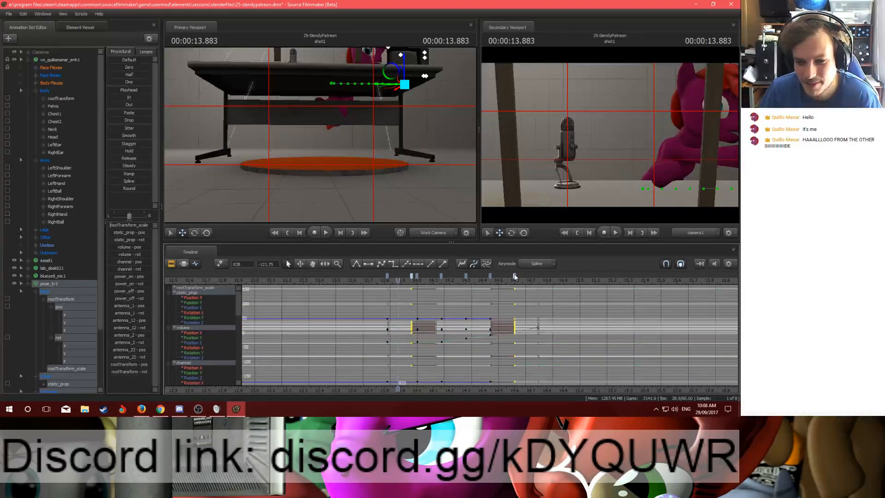
click(388, 277)
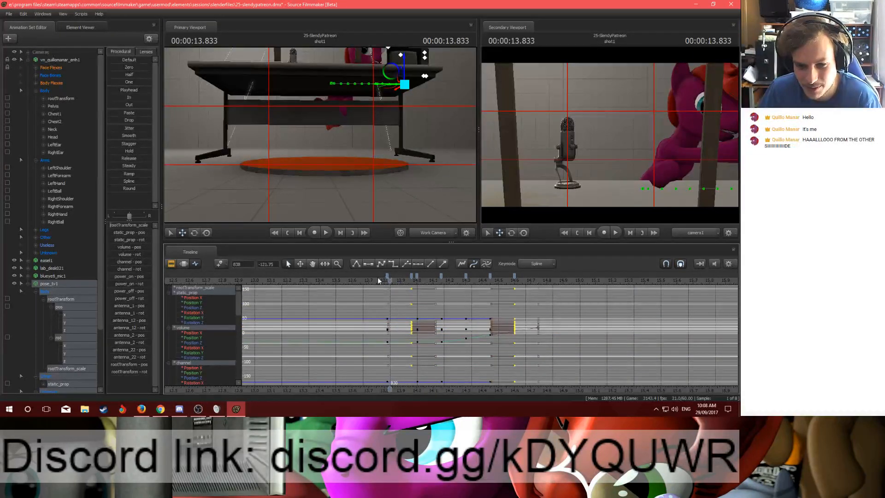
click(385, 278)
click(387, 276)
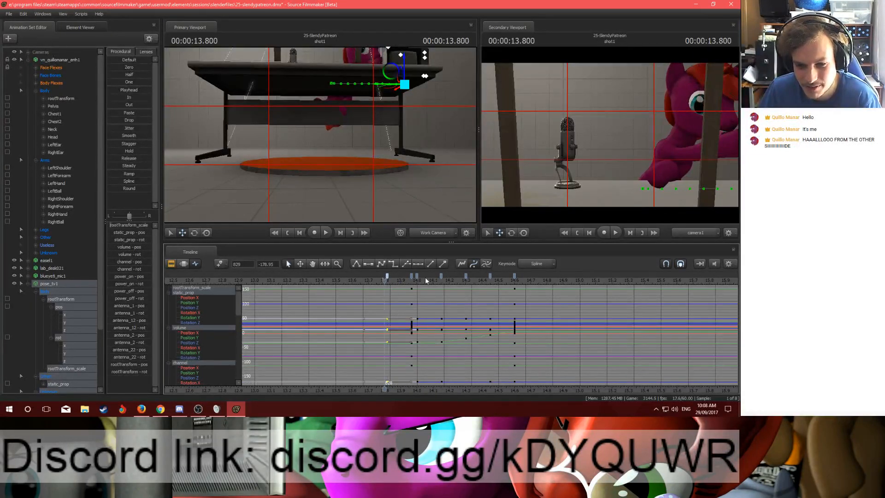
shift+click(515, 276)
key(Delete)
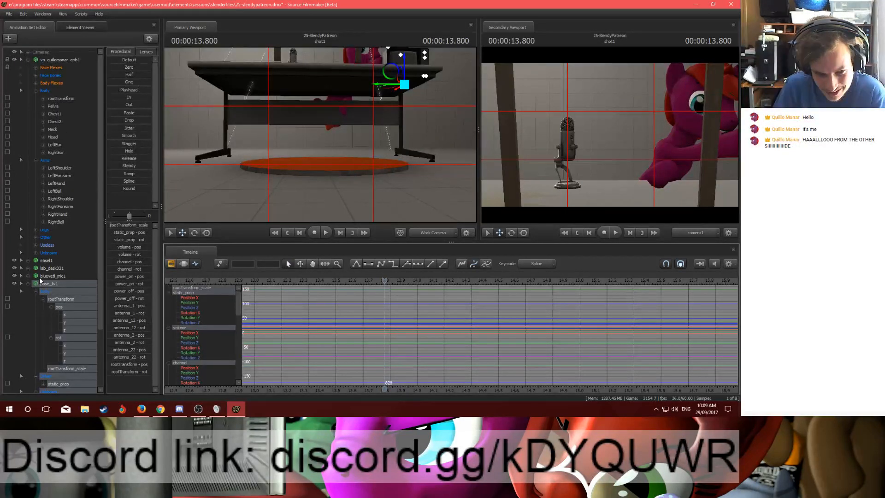
Step: Retime the pony's Body, Arms and Legs keyframes between about 14.0 s and 14.6 s to earlier, tighter positions
click(60, 306)
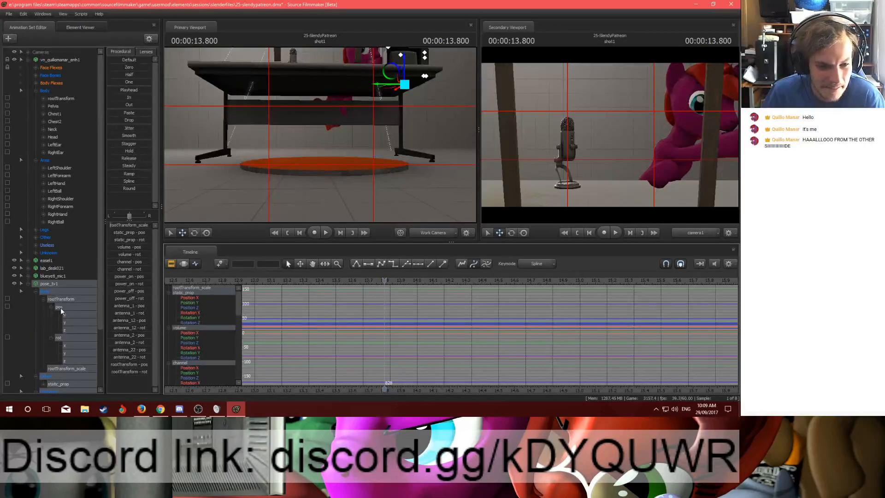
click(44, 90)
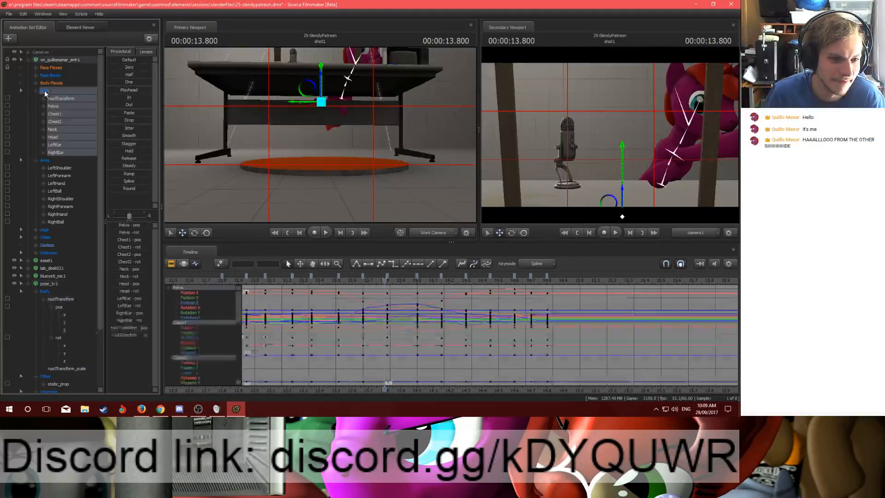
shift+click(44, 230)
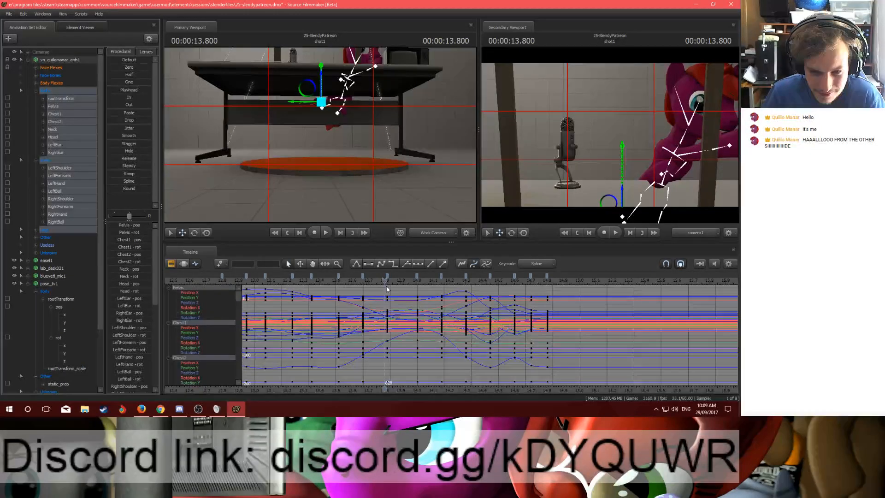
click(415, 280)
mouse_move(416, 275)
mouse_down()
mouse_move(407, 276)
mouse_move(434, 275)
mouse_up()
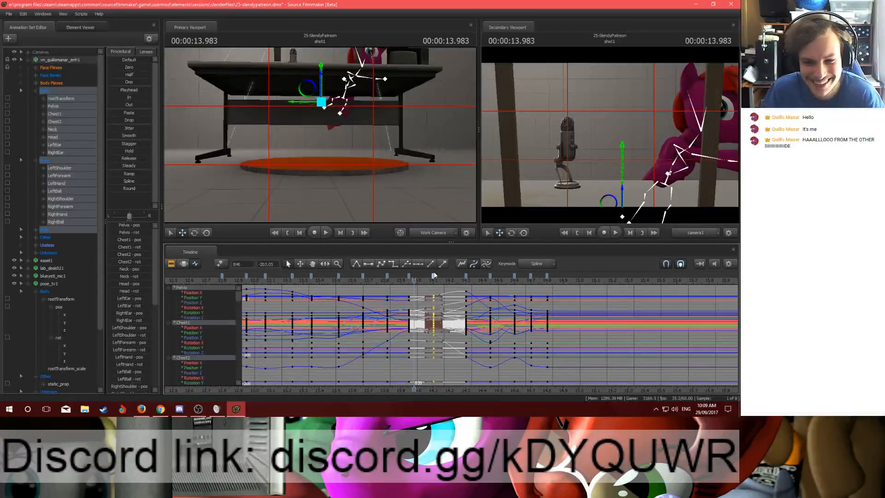
drag(432, 278, 484, 280)
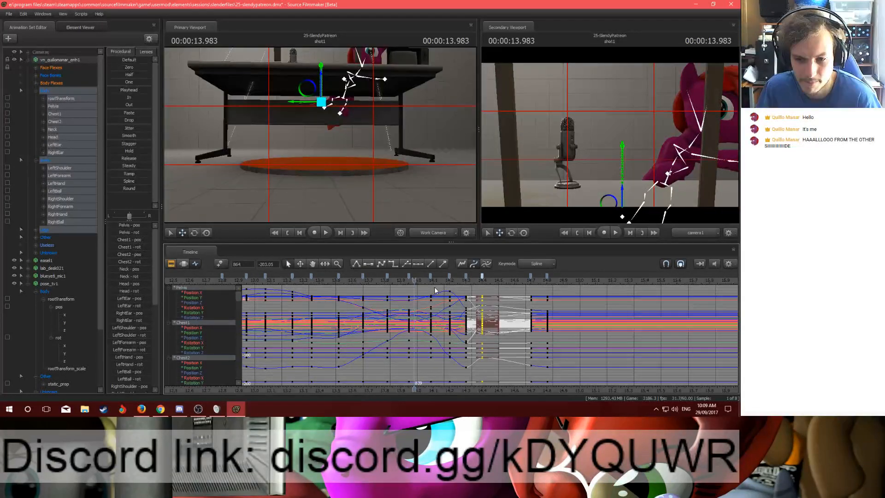
Step: Try adding a body keyframe at about 14.45 s, just after the one at 14.4 s
click(361, 278)
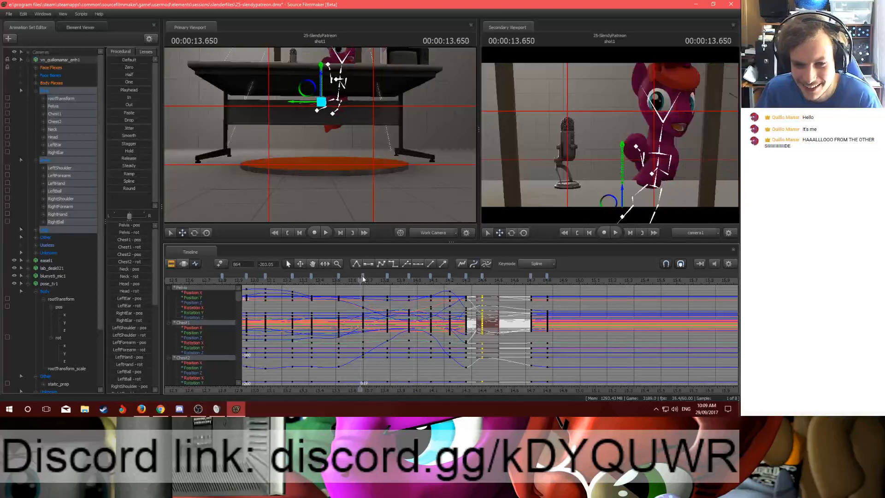
click(482, 276)
drag(361, 279, 503, 277)
key(m)
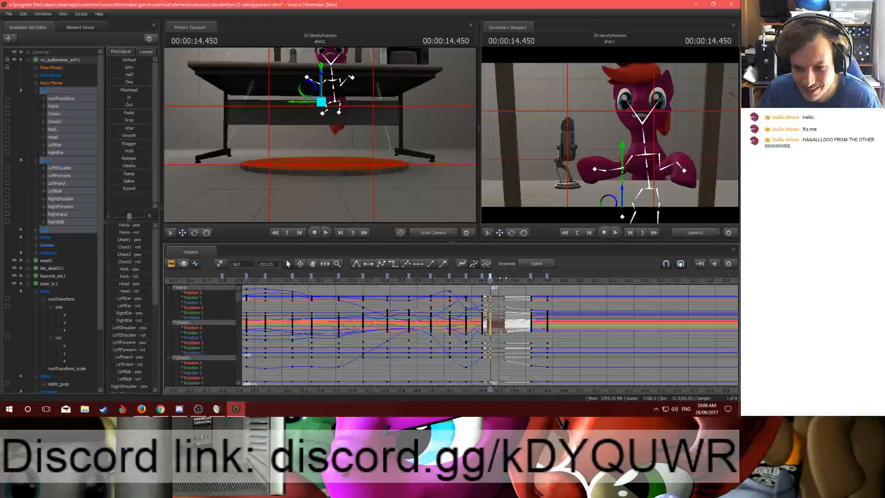
Step: Undo the last body keyframe edits around 14.45 s
key(ctrl+z)
key(ctrl+z)
key(ctrl+z)
key(ctrl+z)
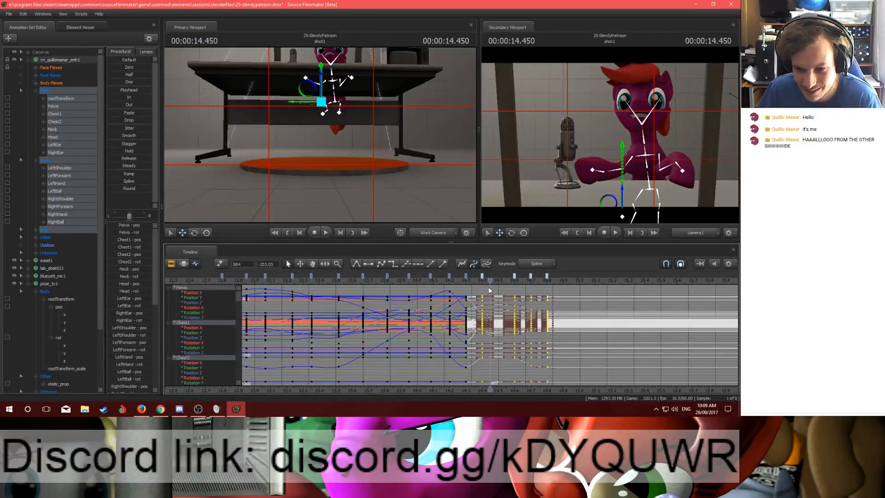
Step: Shift the pony's body keyframe at 14.6 s slightly later, to about 14.62 s, and check the motion up to 14.85 s
drag(491, 283, 545, 286)
key(Right)
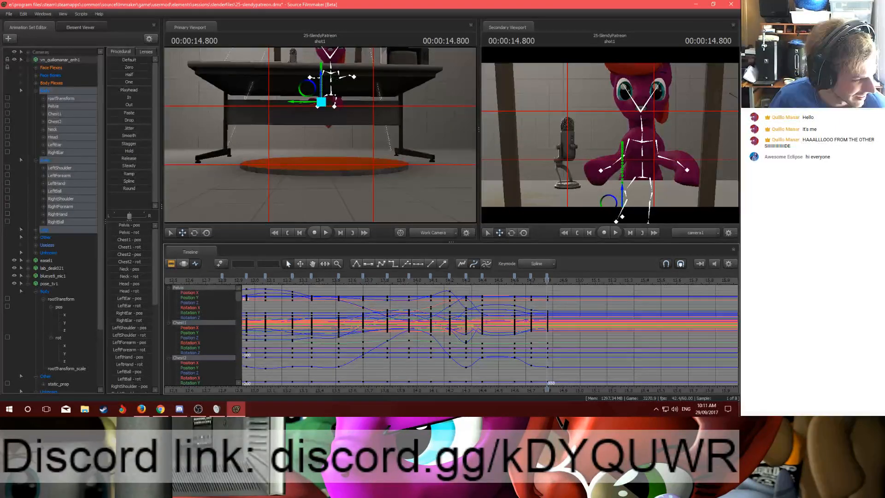
key(alt+Tab)
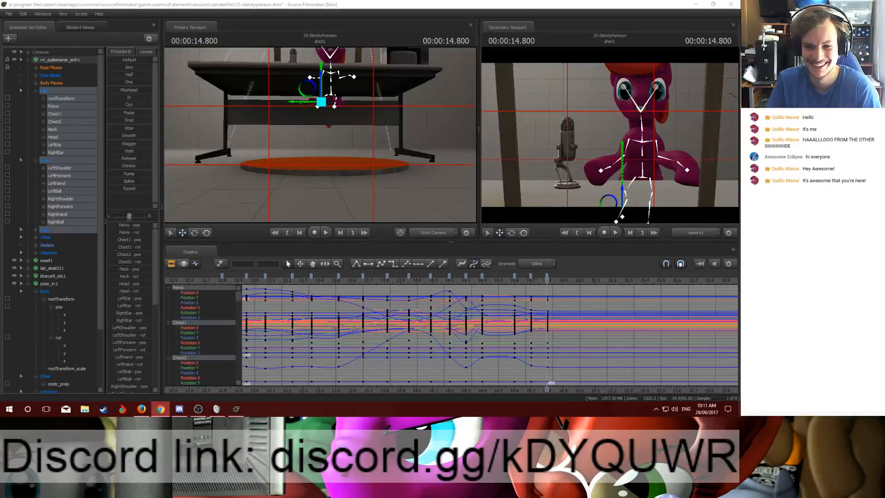
click(513, 281)
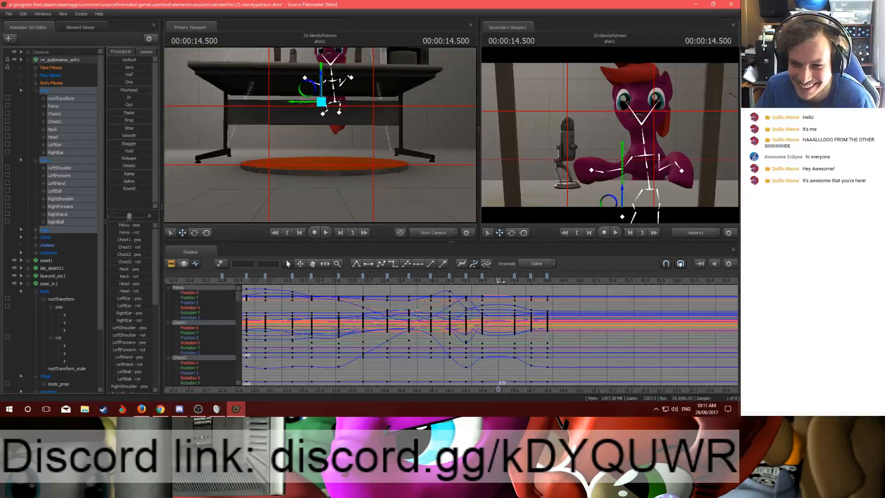
drag(514, 283, 547, 283)
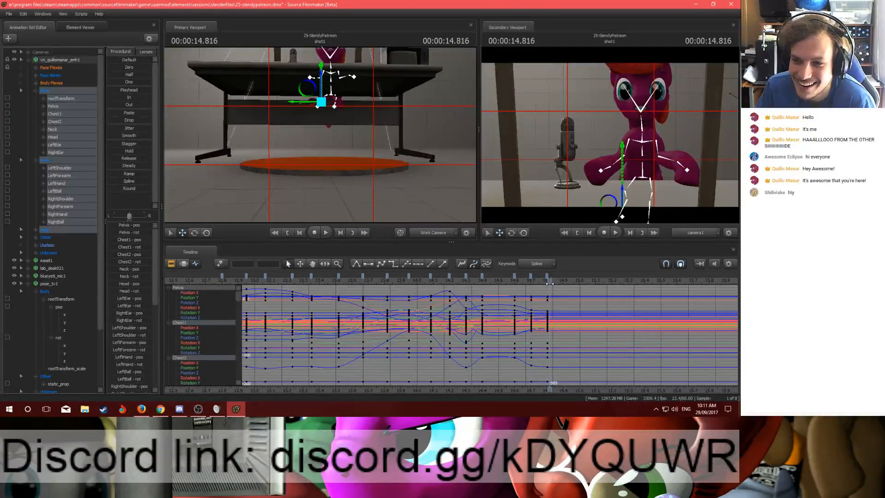
click(515, 279)
drag(515, 279, 518, 279)
click(547, 278)
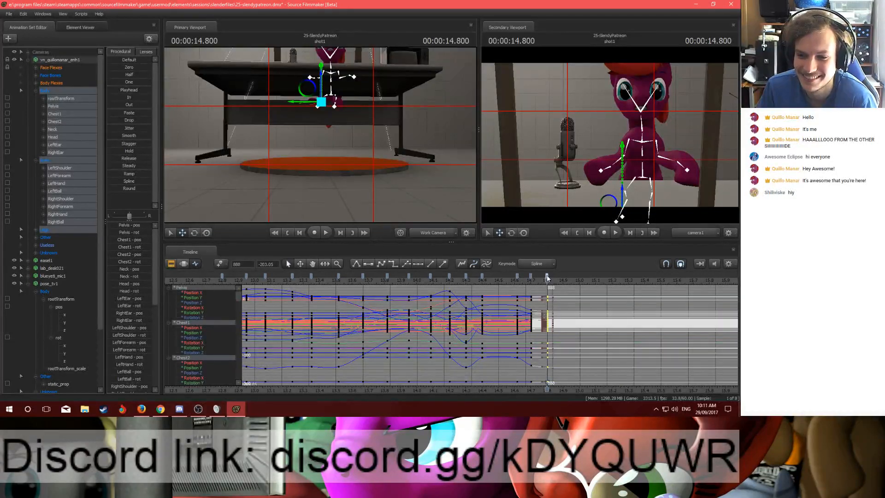
shift+click(482, 276)
click(482, 279)
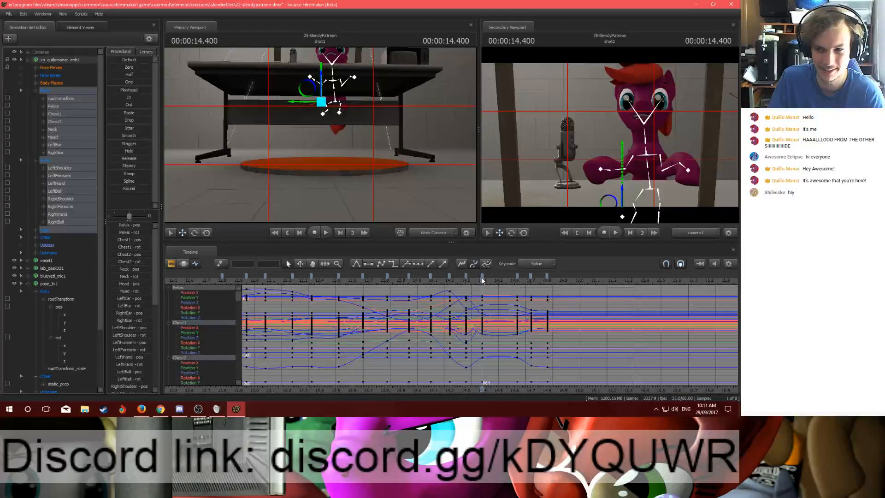
drag(483, 280, 555, 290)
key(alt+Tab)
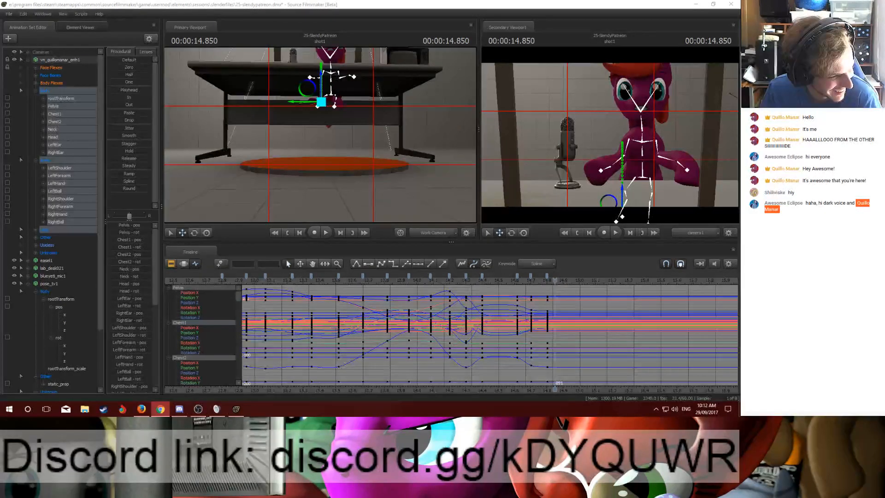
key(alt+Tab)
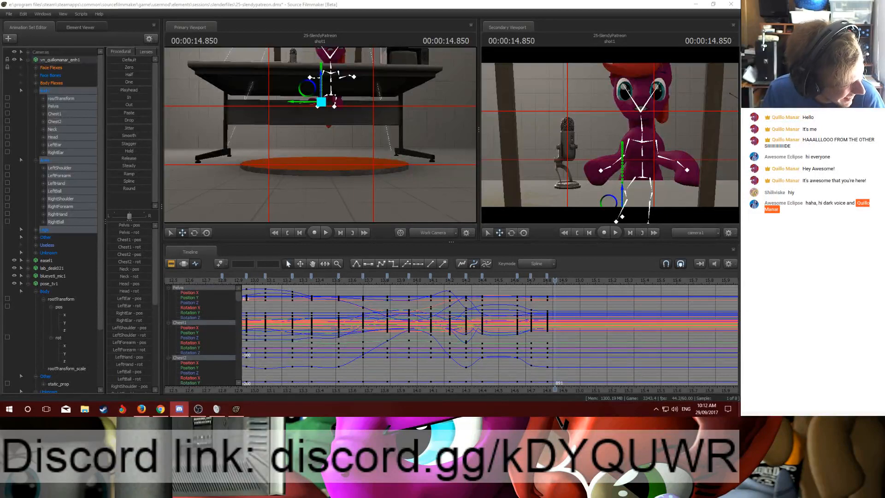
key(alt+Tab)
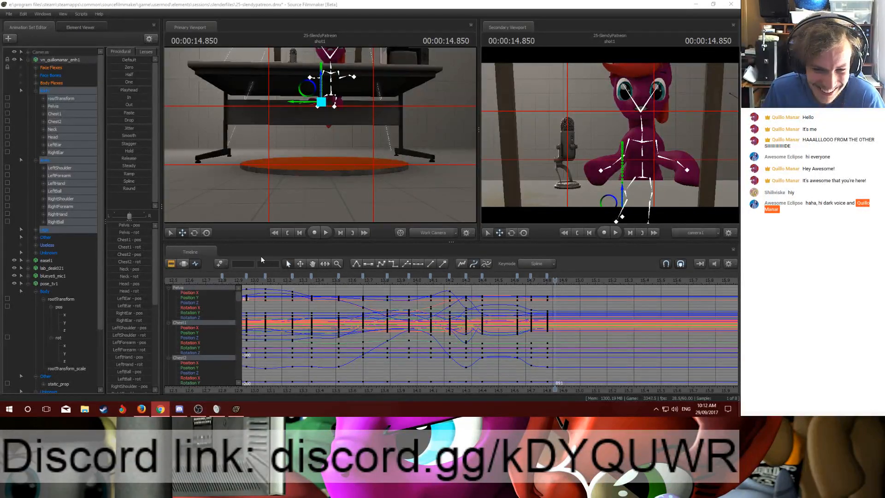
Step: Play back the turn and retime the body keyframes at 14.2, 14.3 and 14.4 s slightly later, to about 14.22, 14.33 and 14.45 s
drag(472, 281, 439, 282)
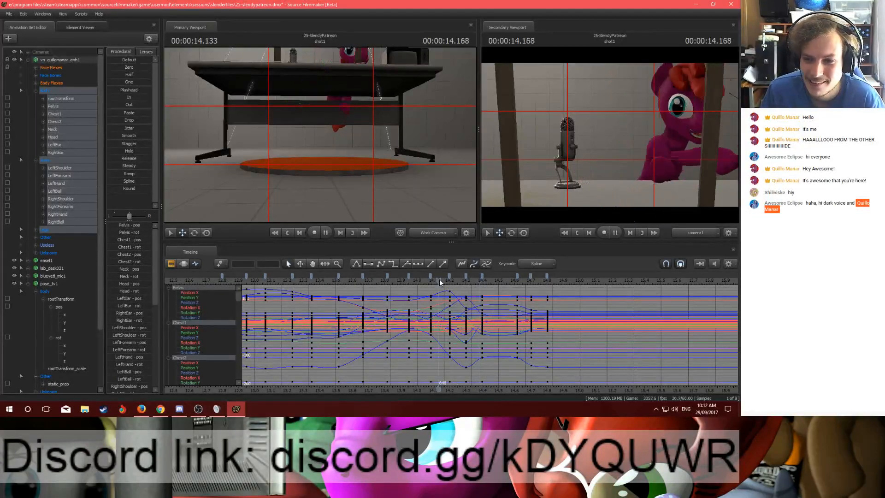
key(space)
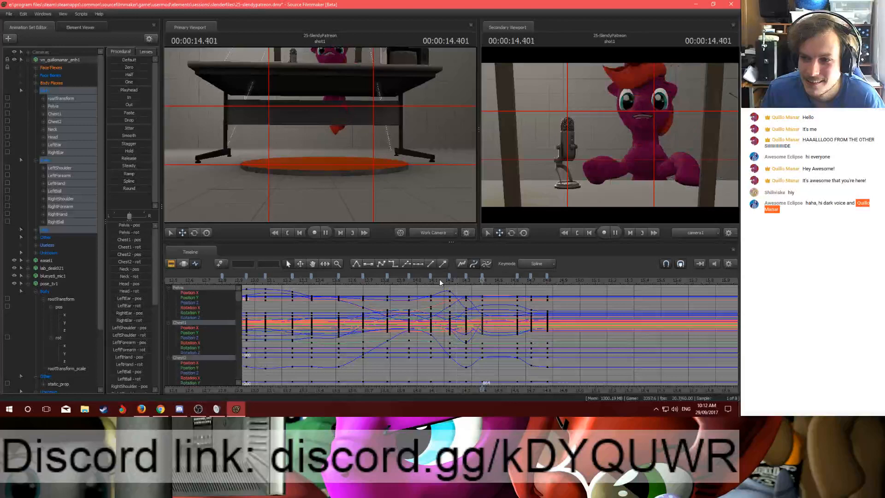
mouse_move(403, 282)
mouse_down()
mouse_move(514, 284)
mouse_move(451, 277)
mouse_up()
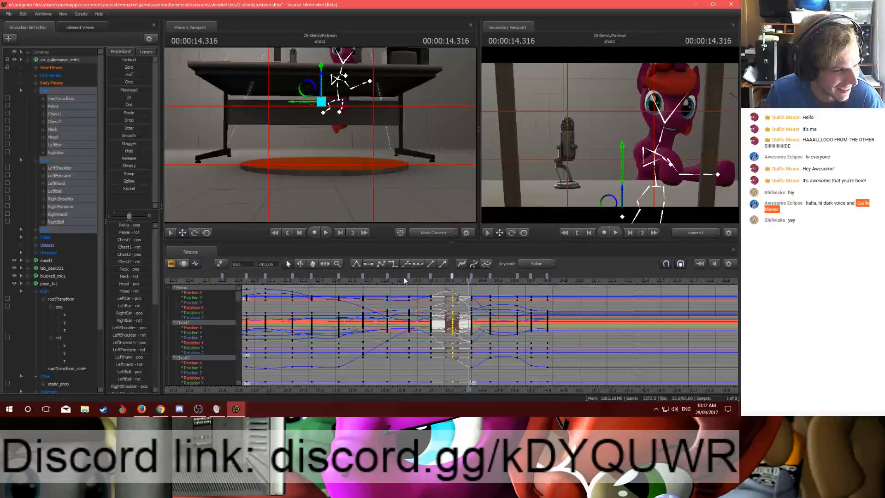
Step: Examine the turn up to 14.55 s and select the pony's body keyframes from about 13.95 through 14.8 s
click(547, 275)
shift+click(429, 275)
drag(426, 280, 510, 289)
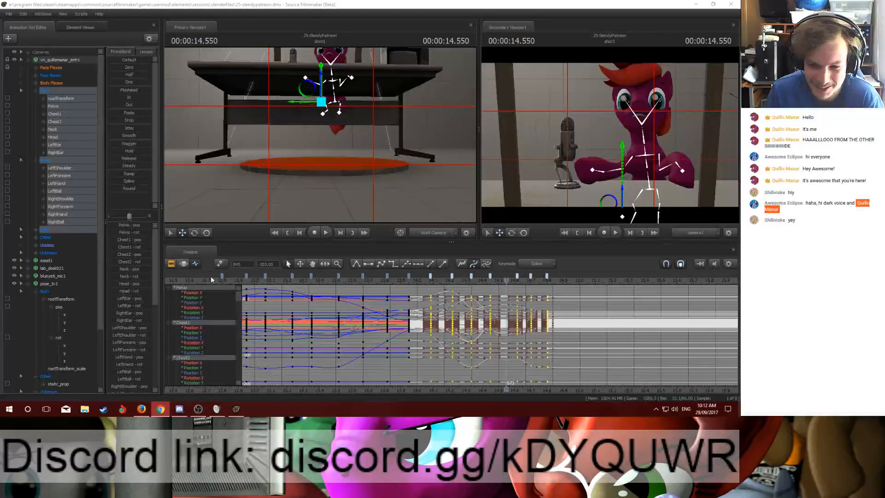
scroll(383, 303, down, 5)
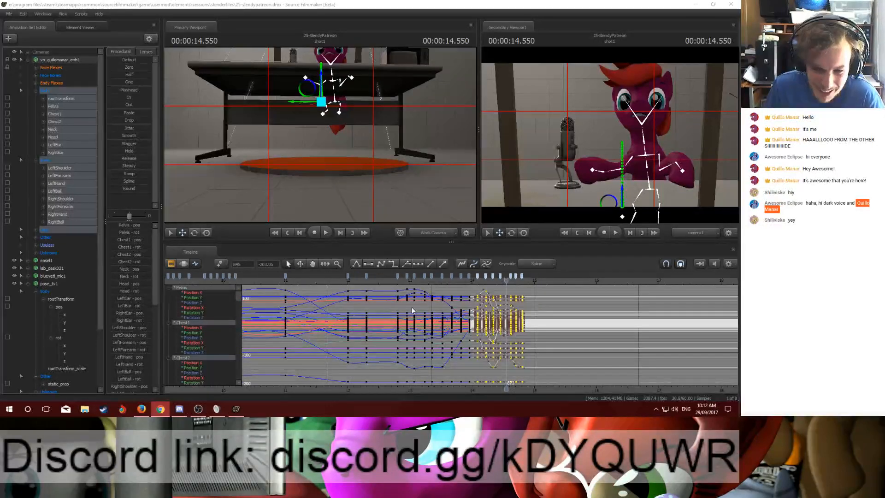
scroll(411, 306, up, 5)
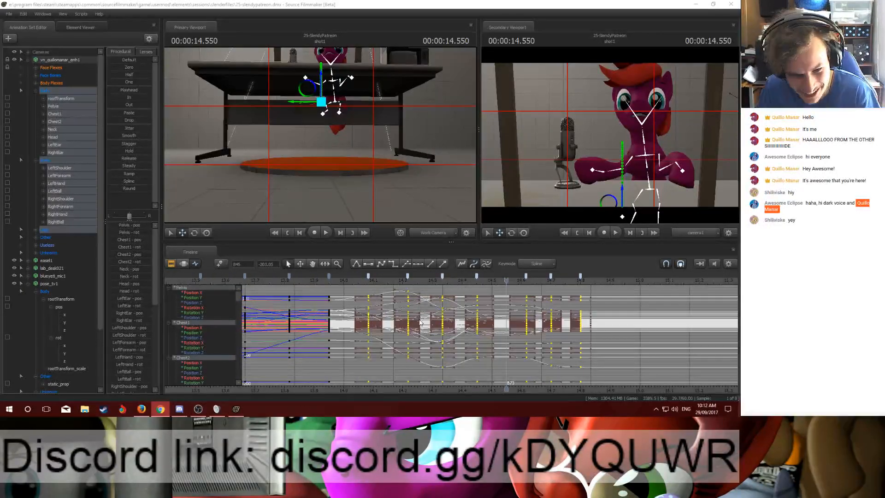
scroll(423, 324, down, 1)
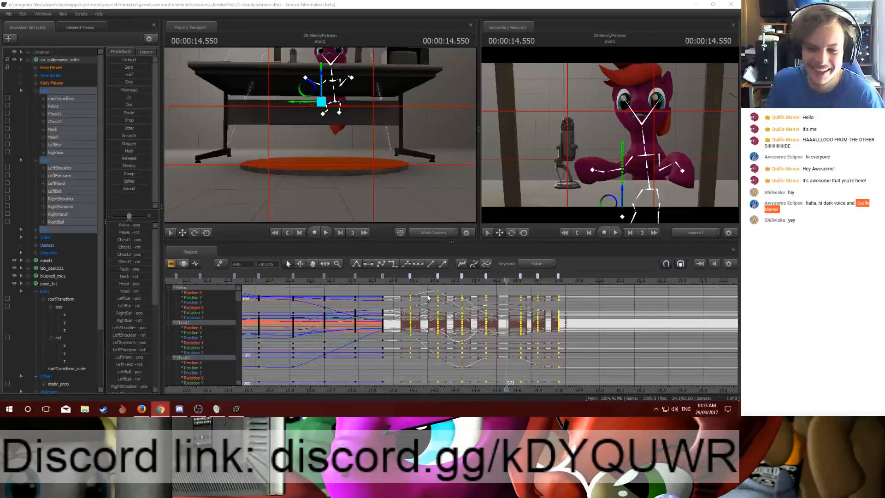
click(382, 275)
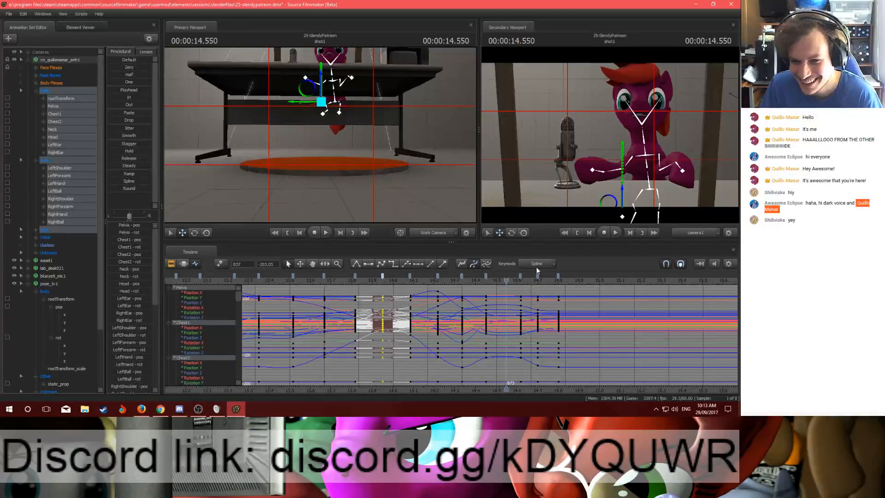
shift+click(559, 275)
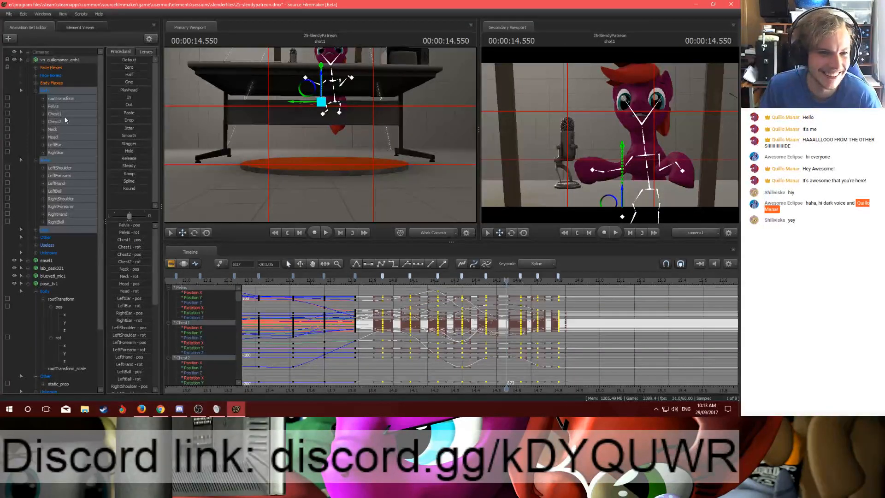
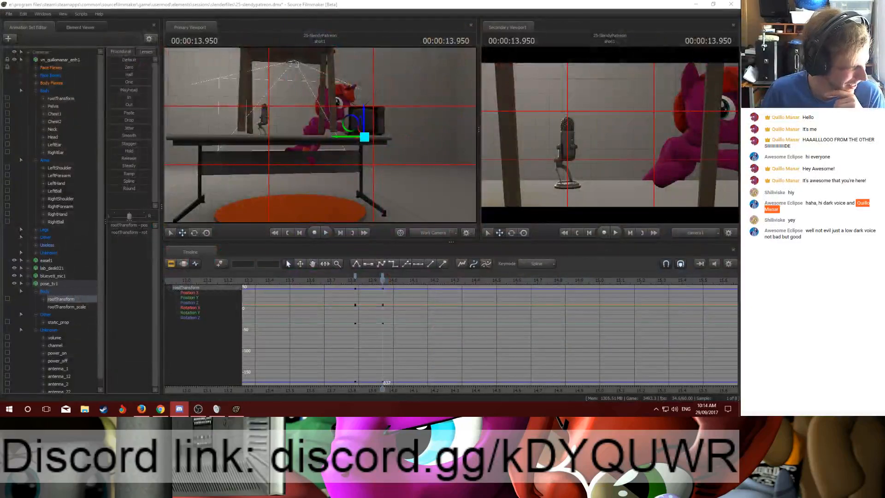
Step: Advance to the pony's body keyframe at 14.083 s and slide the TV's rootTransform slightly along the desk toward the microphone
key(alt+Tab)
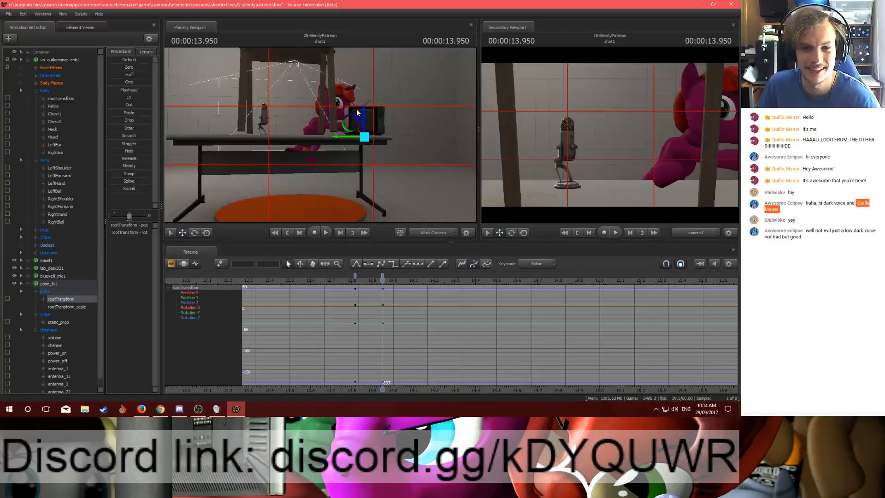
click(357, 112)
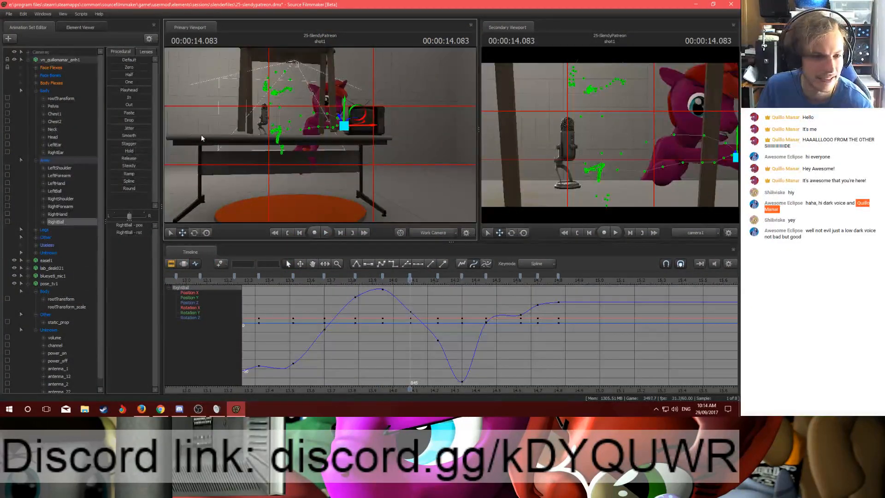
click(58, 299)
drag(349, 141, 343, 136)
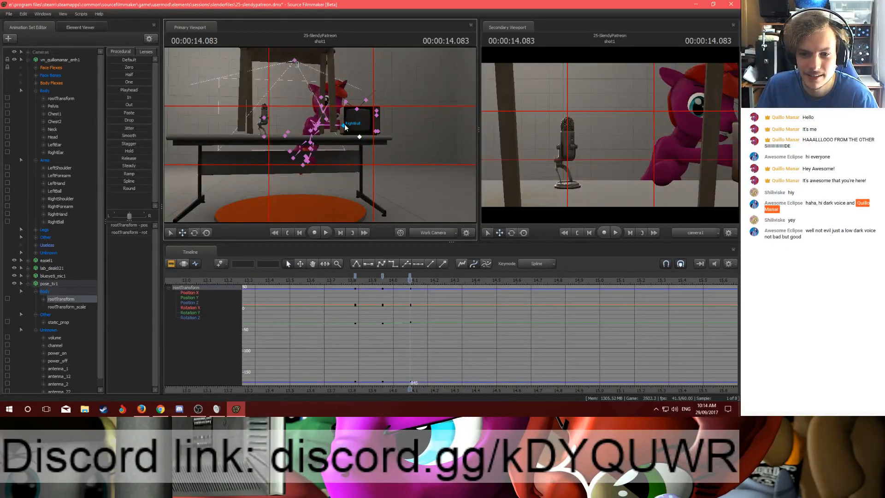
Step: Keyframe the TV's rootTransform at the pony's 14.216 s keyframe, sliding it further along the desk toward the microphone
click(345, 128)
key(Up)
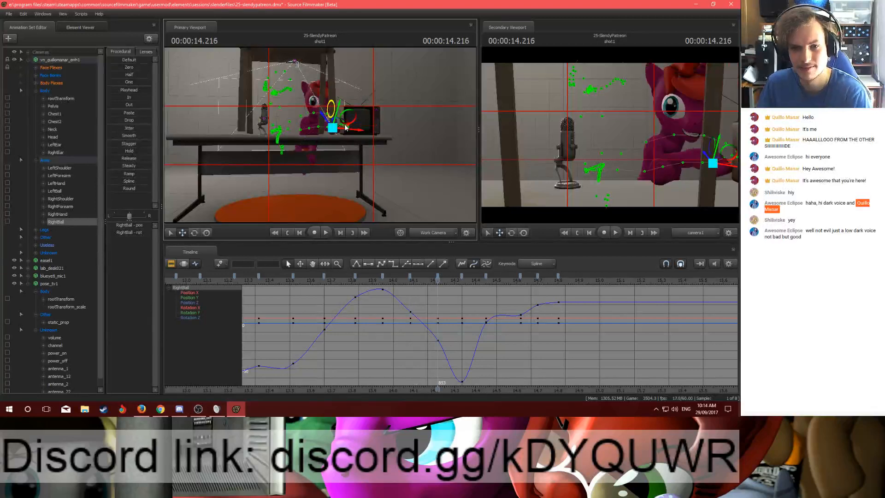
click(55, 299)
drag(337, 137, 321, 140)
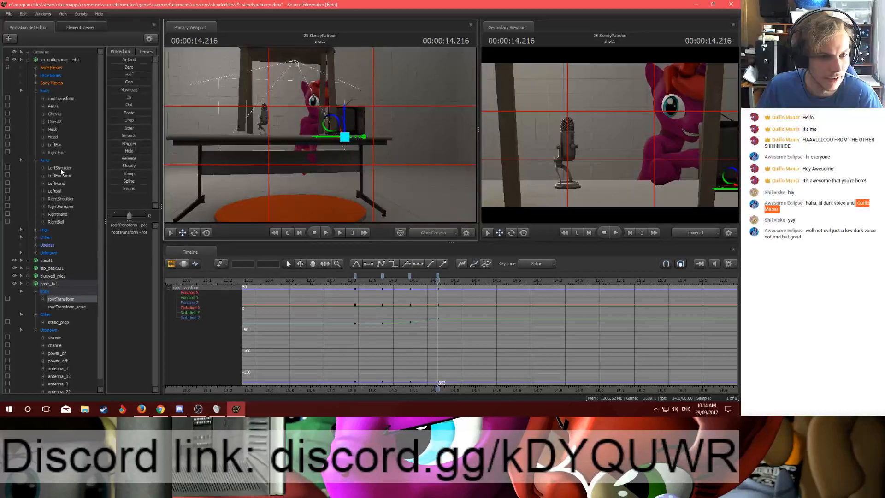
Step: At the pony's 14.333 s keyframe, slide the TV's rootTransform along the desk until it partly covers her body
click(59, 168)
key(Up)
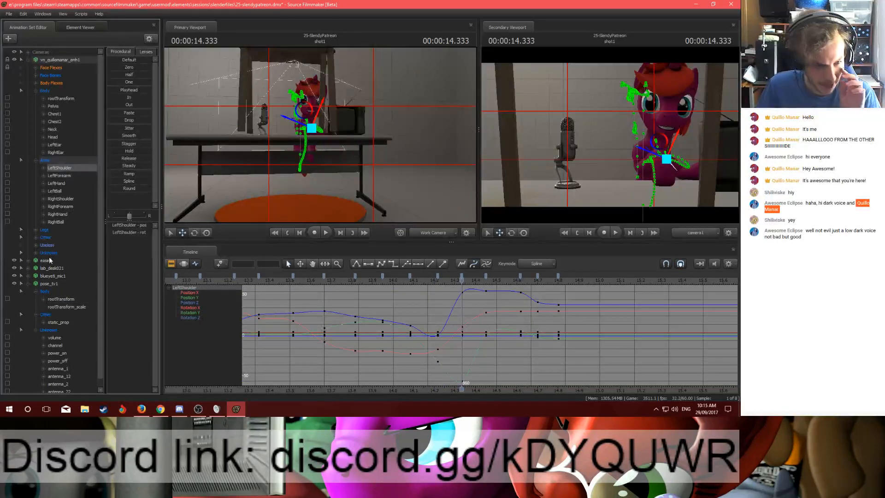
click(55, 285)
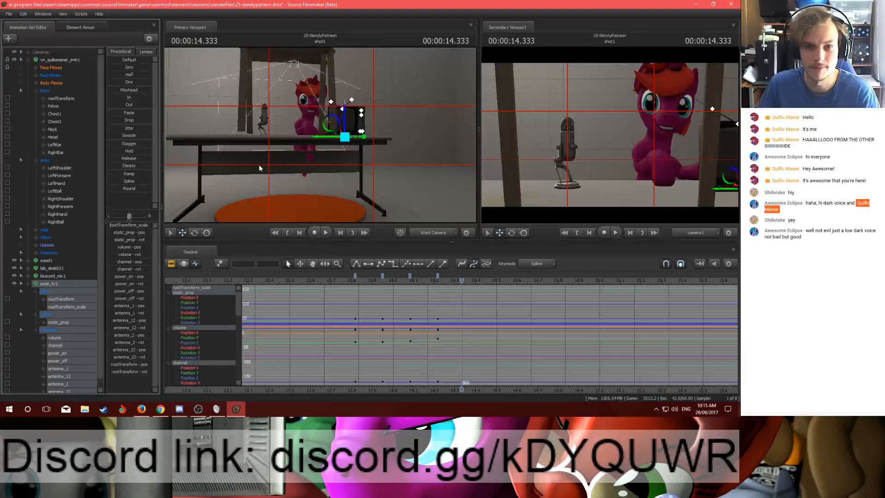
click(73, 298)
drag(321, 141, 297, 141)
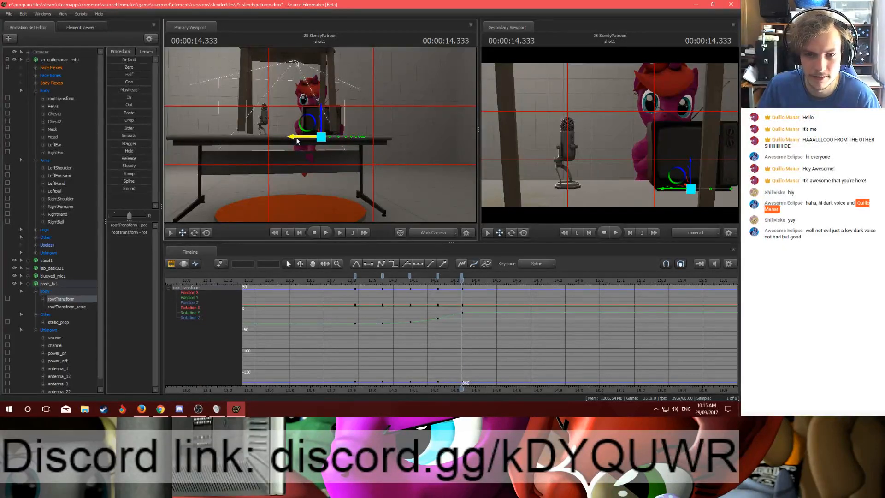
Step: At the pony's 14.45 s keyframe, slide the TV's rootTransform directly in front of her
click(54, 169)
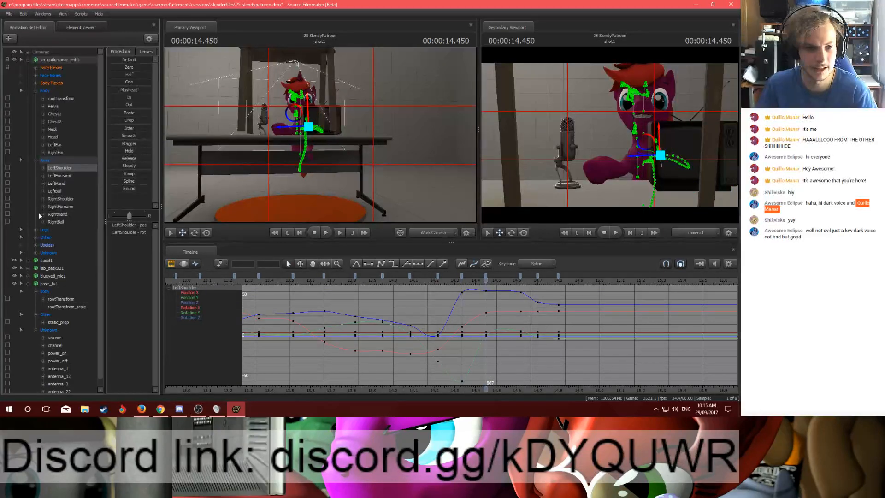
click(61, 298)
drag(296, 138, 274, 134)
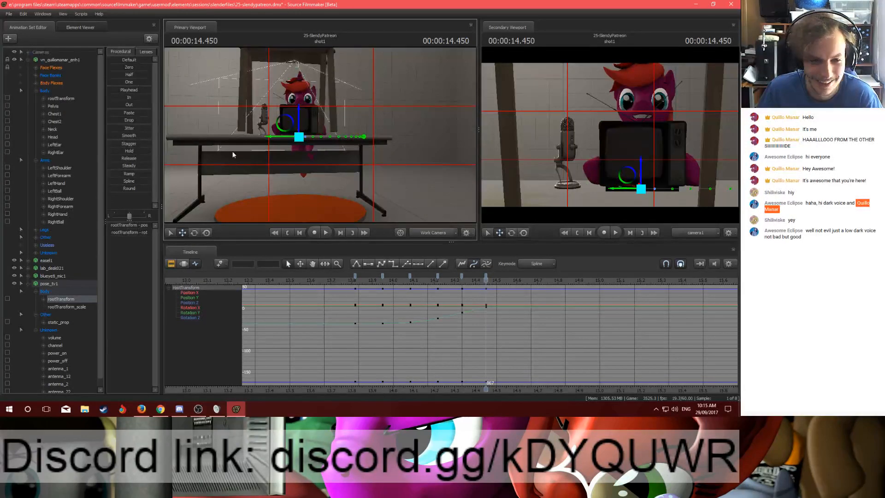
Step: At the pony's 14.616 s keyframe, nudge the TV's rootTransform slightly past centre toward the microphone as an overshoot
click(54, 169)
key(Up)
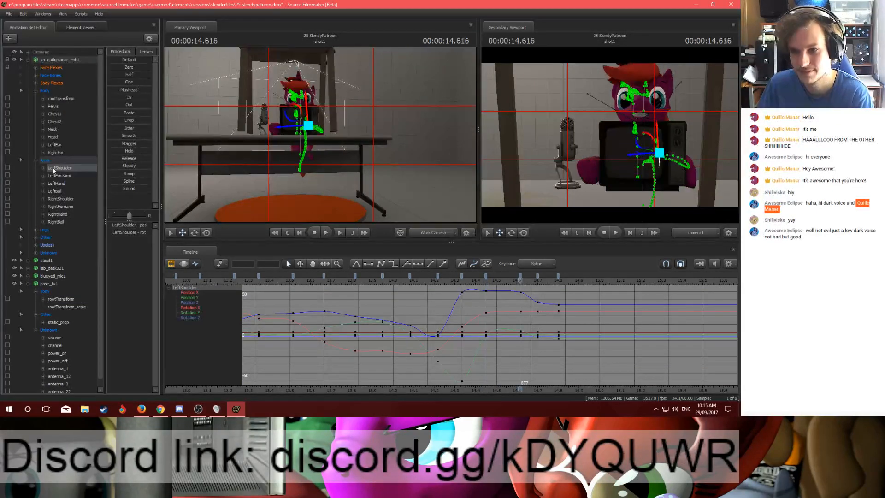
click(49, 284)
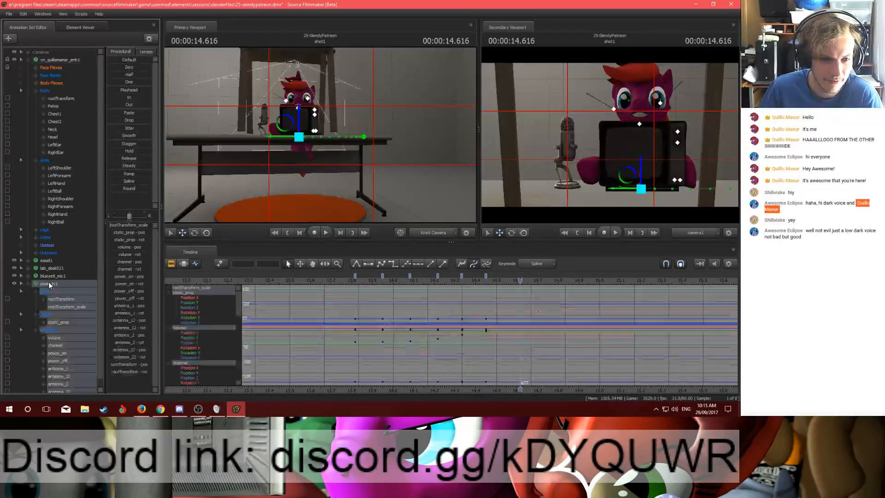
click(61, 298)
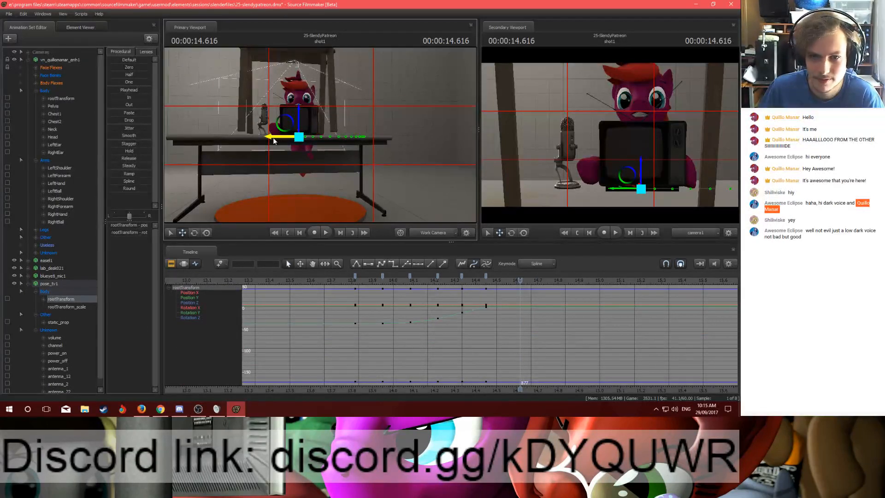
drag(274, 140, 271, 140)
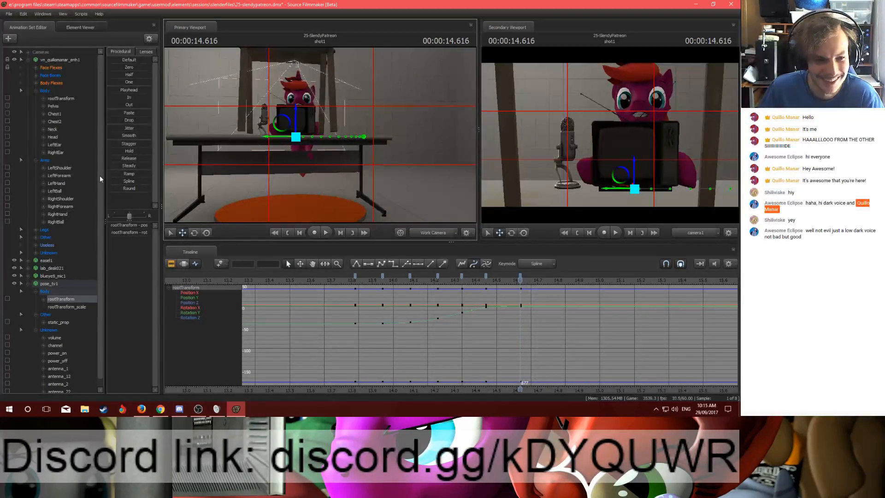
Step: At the pony's 14.7 s keyframe, slide the TV's rootTransform back slightly away from the microphone to centre it on her
click(56, 169)
key(Down)
click(63, 299)
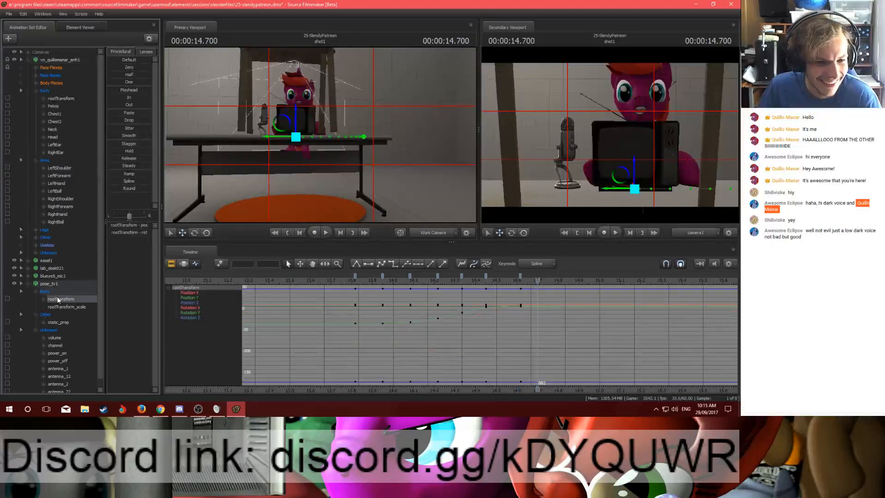
click(271, 138)
drag(271, 137, 277, 138)
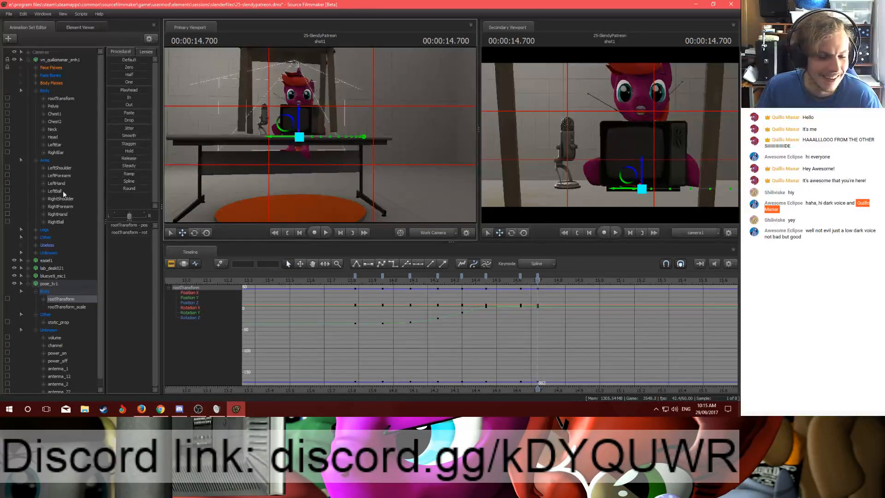
Step: At the pony's 14.8 s keyframe, nudge the TV's rootTransform a tiny amount away from the microphone to set its resting position
click(54, 167)
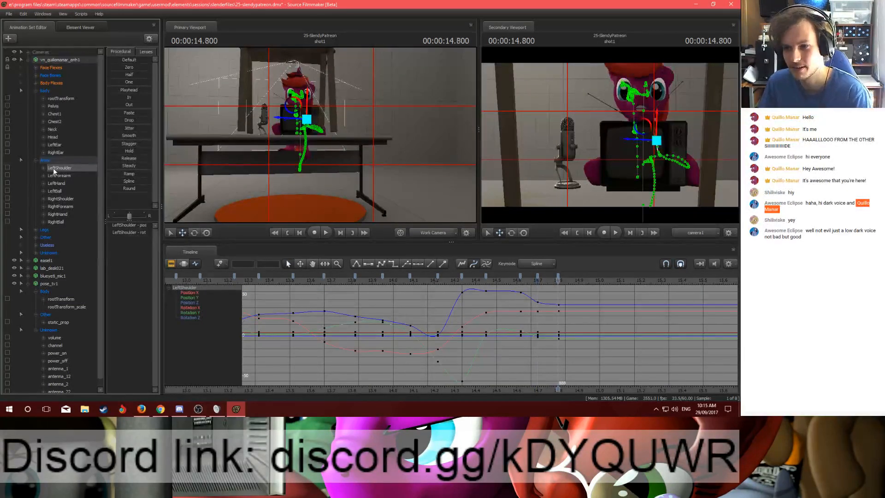
click(61, 299)
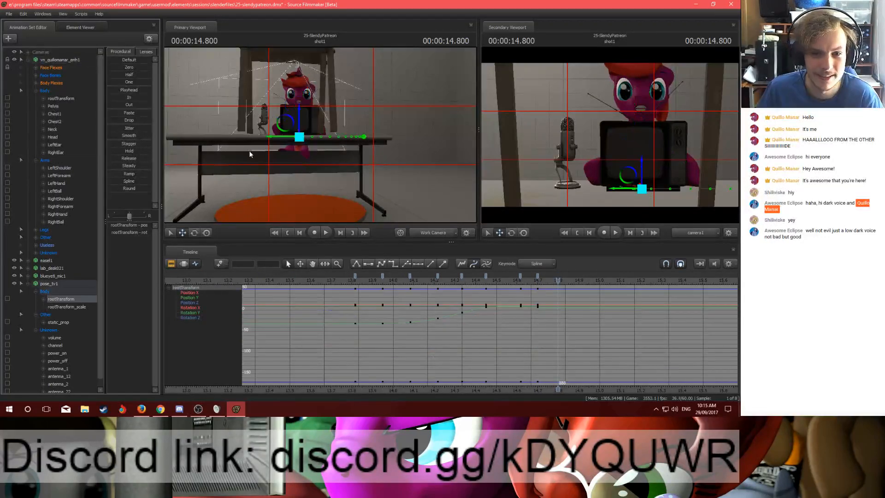
drag(272, 140, 273, 140)
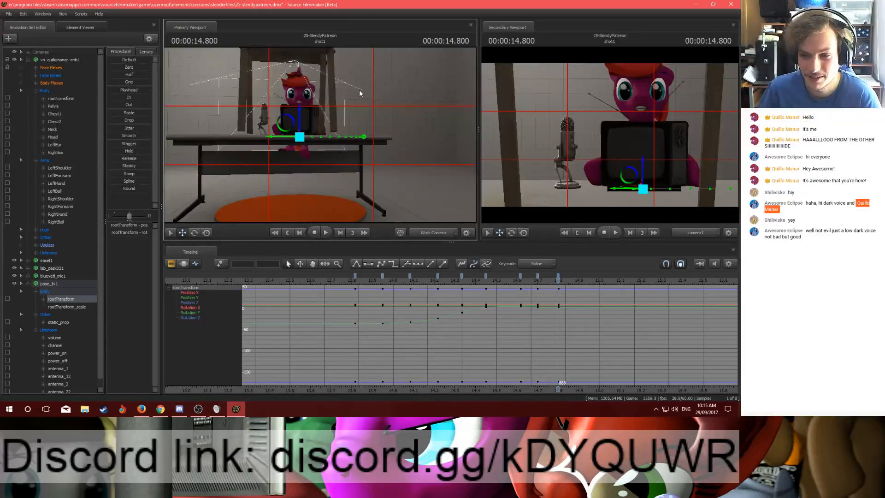
Step: Inspect the pony holding the TV at 14.8 s from the side and front, and play back and scrub the slide
key(w)
drag(320, 135, 311, 92)
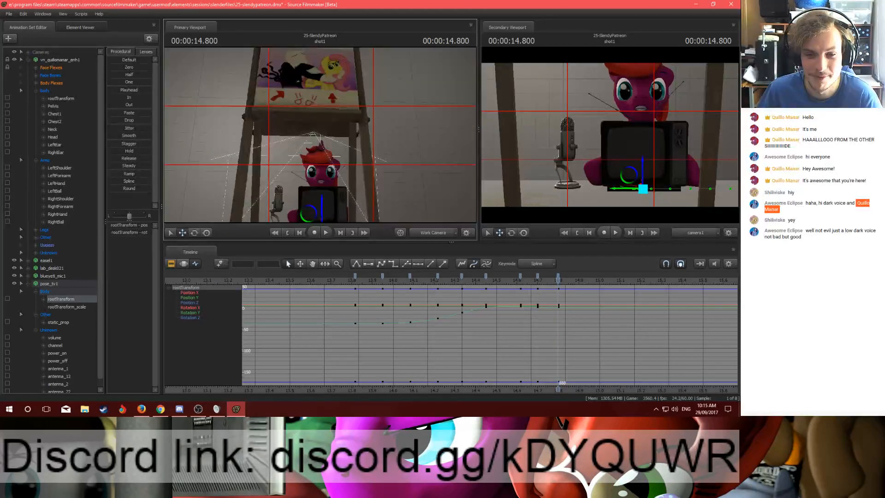
mouse_move(320, 135)
mouse_down()
mouse_move(320, 148)
mouse_move(345, 152)
mouse_move(406, 146)
mouse_move(321, 137)
mouse_up()
key(w)
key(a)
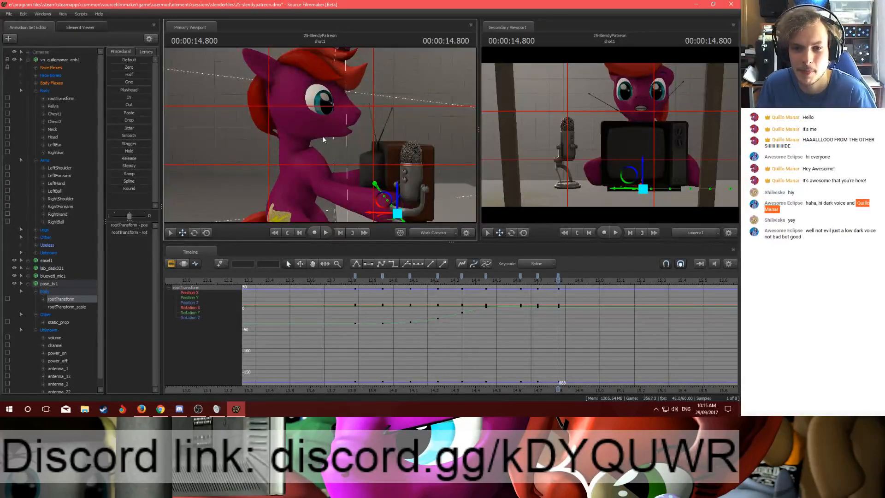
drag(398, 140, 407, 141)
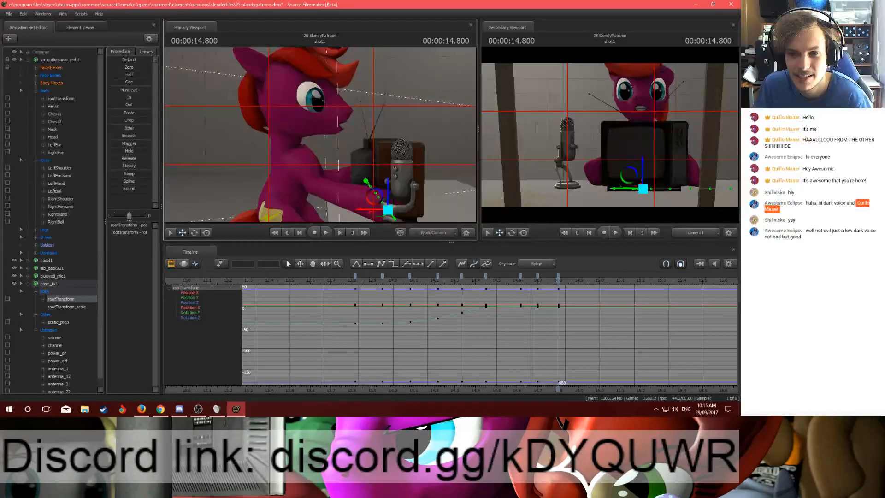
drag(407, 140, 321, 138)
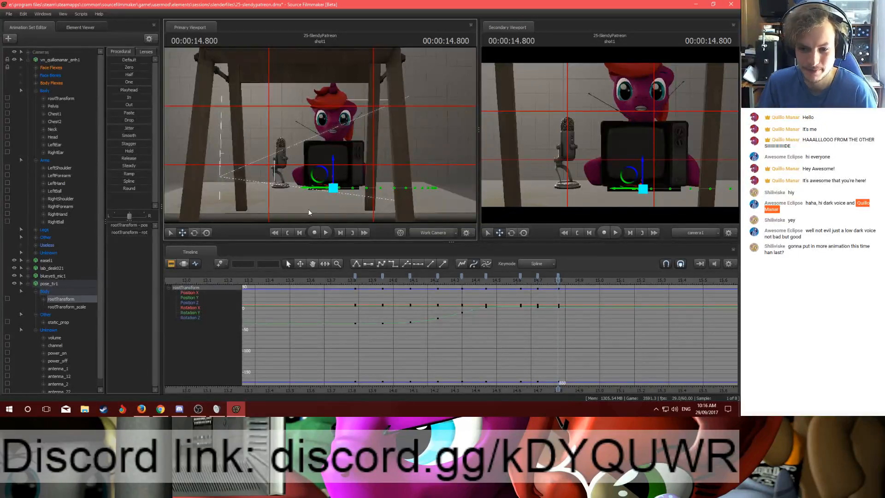
key(space)
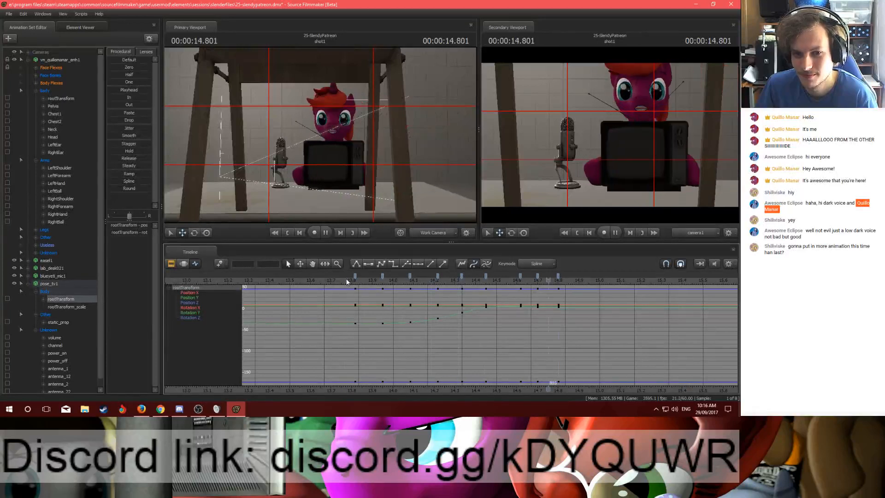
key(space)
drag(465, 284, 558, 281)
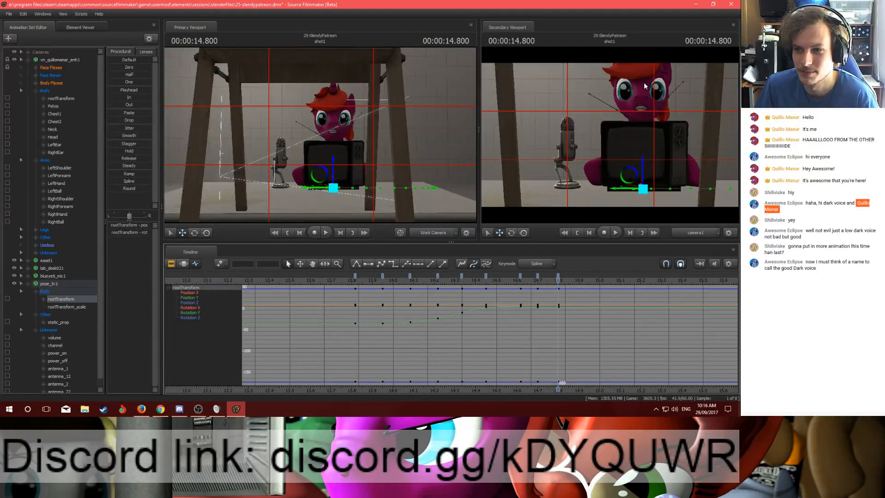
Step: Select the pony's whole animation set, switch to the Motion Editor and go back to about 7.13 s
click(28, 52)
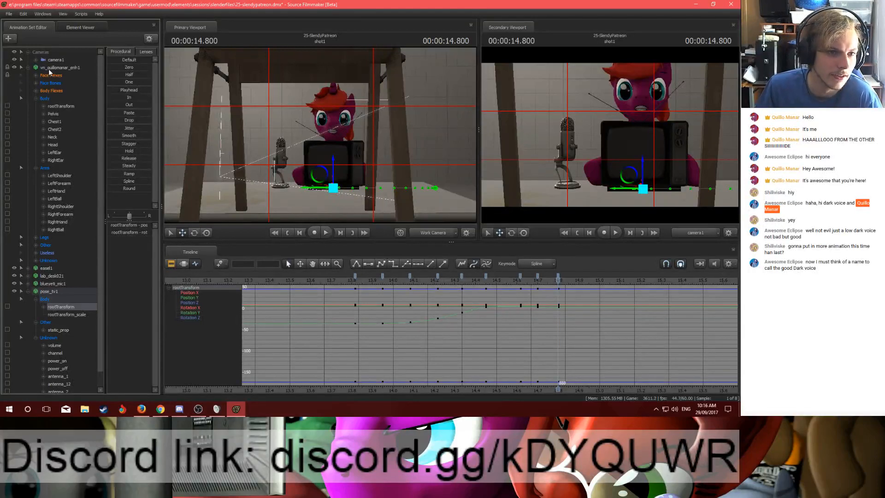
click(52, 68)
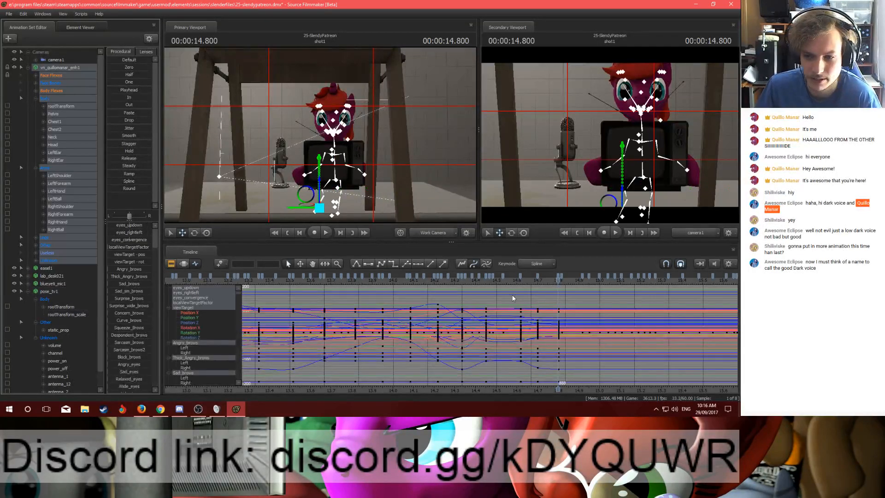
key(F2)
drag(549, 282, 298, 273)
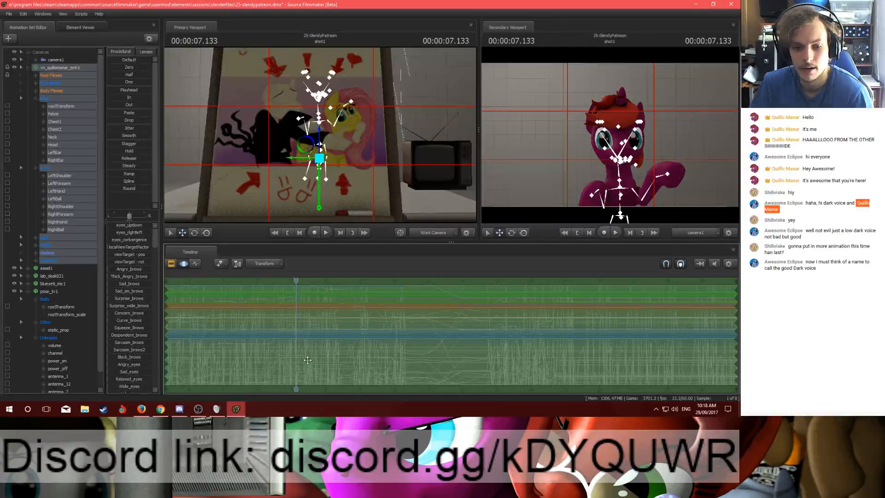
middle_drag(293, 387, 296, 368)
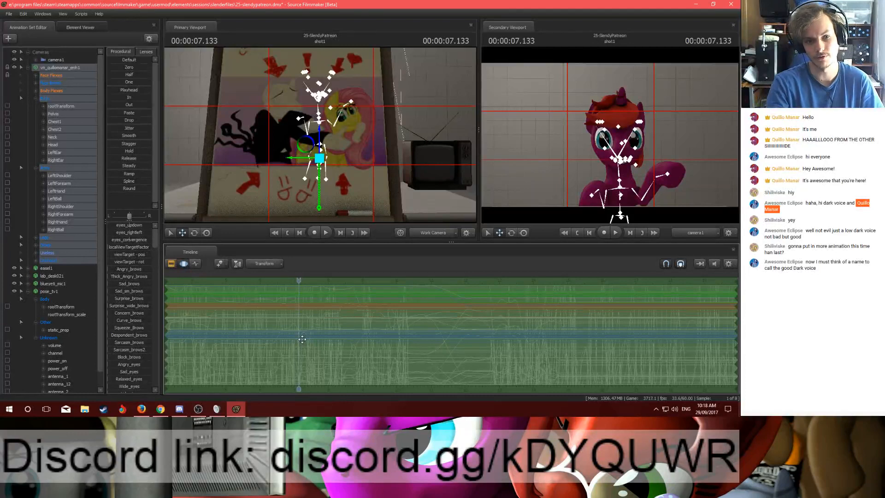
click(160, 409)
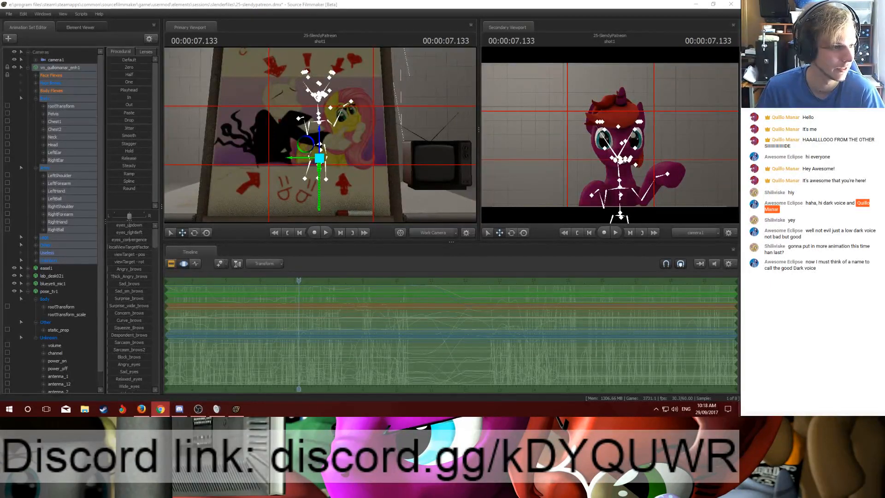
drag(0, 65, 348, 1)
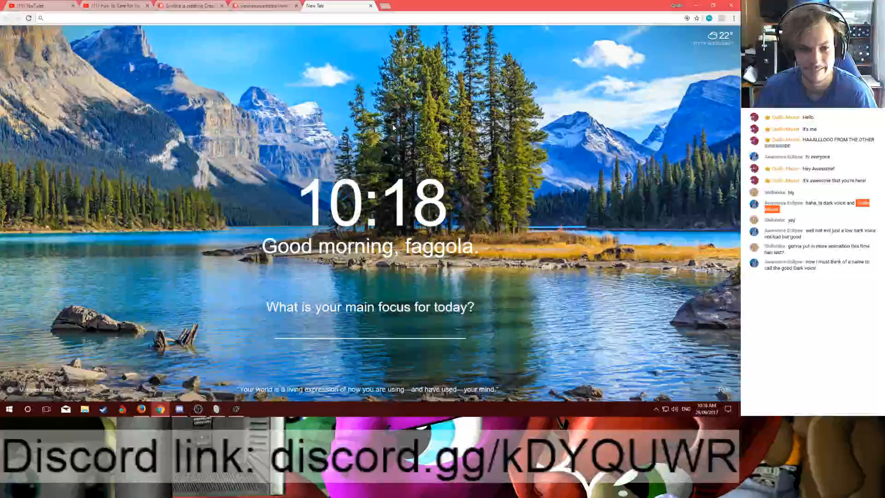
drag(439, 4, 0, 323)
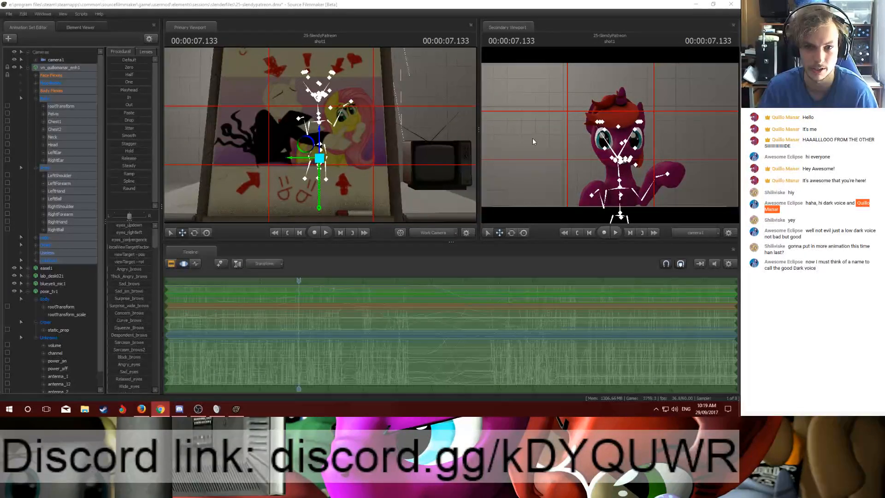
drag(299, 280, 501, 286)
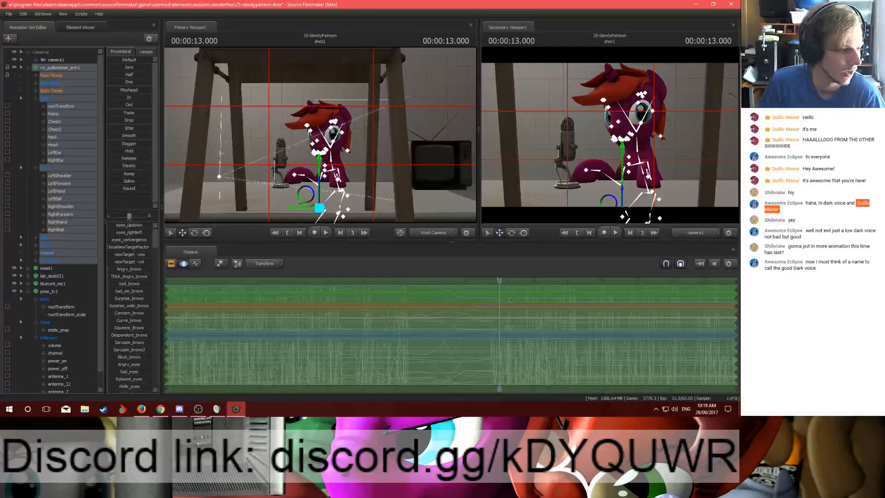
key(alt+Tab)
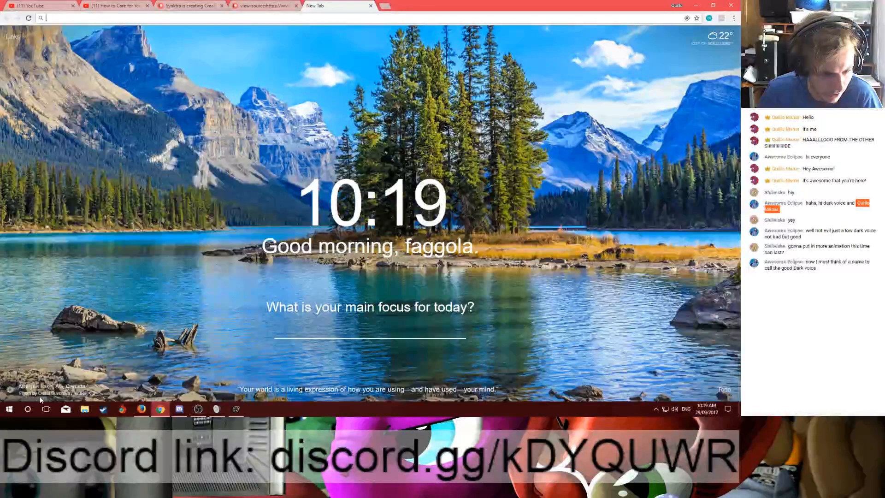
mouse_move(44, 396)
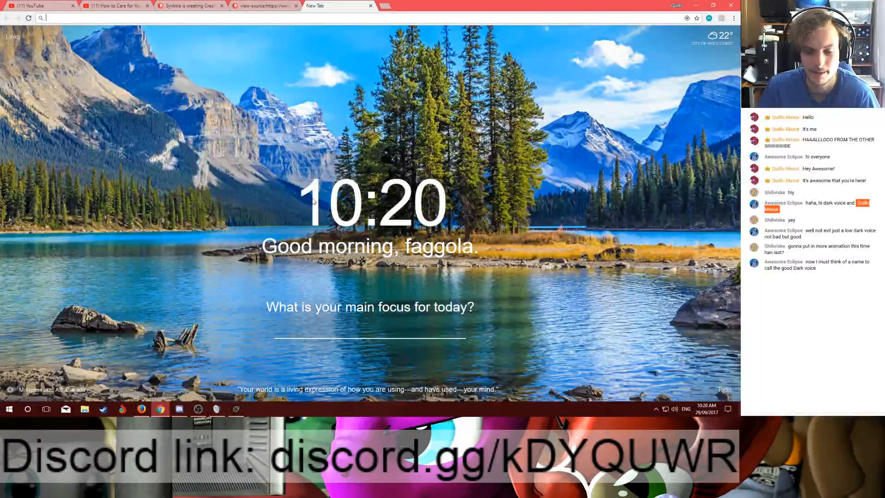
drag(417, 6, 193, 414)
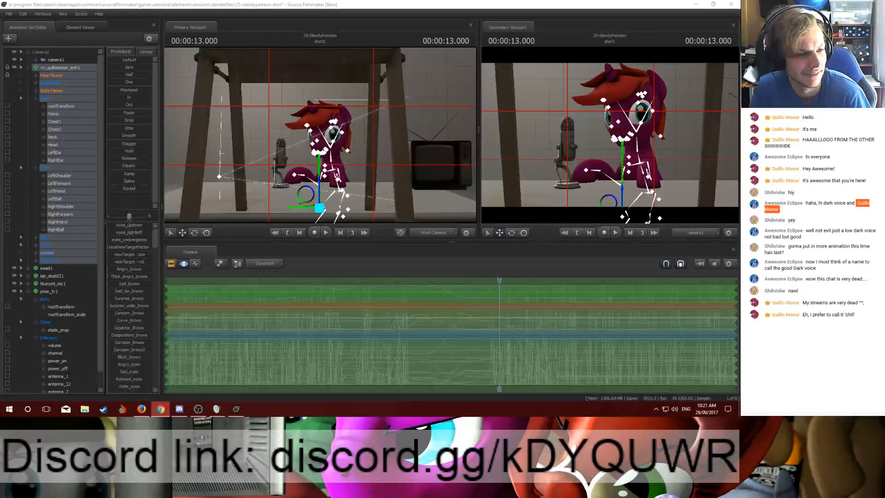
click(172, 8)
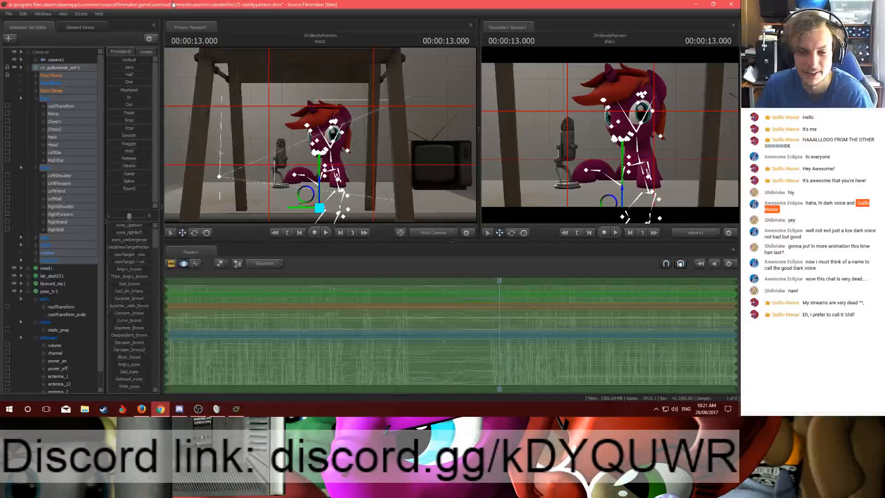
Step: In the Graph Editor, show the pony's Body, Arms and Legs curves and set a keyframe at 14.916 s
click(196, 264)
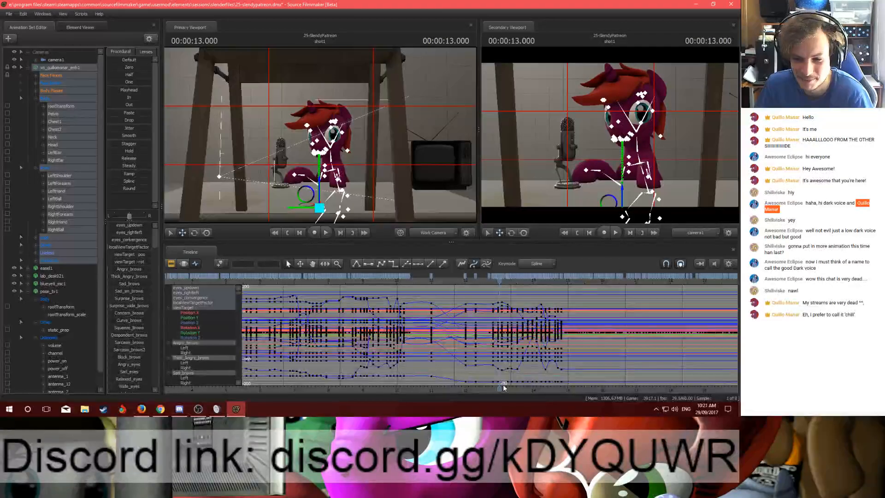
click(49, 98)
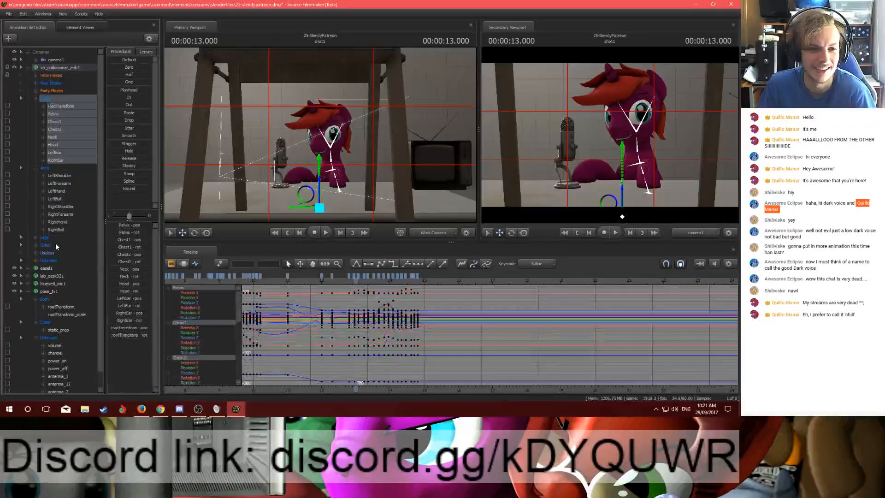
shift+click(54, 238)
drag(356, 289, 416, 290)
scroll(422, 289, up, 10)
key(k)
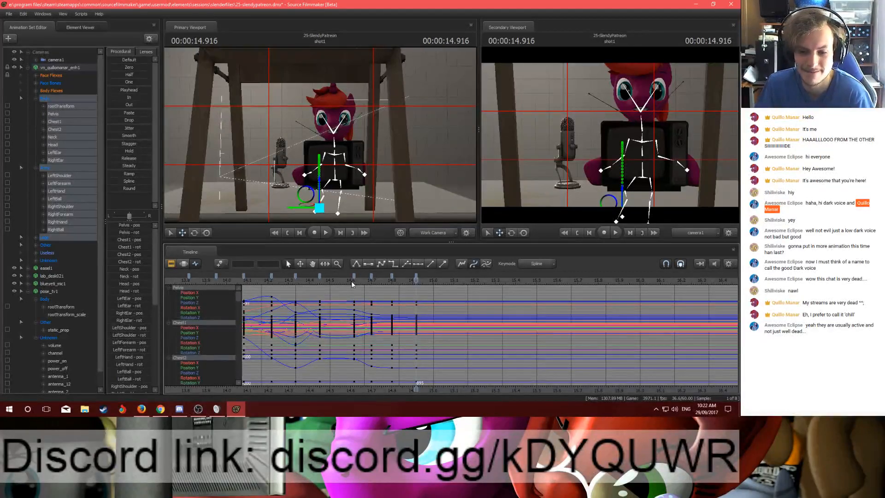
Step: Step back and forth through the pony's last keyframes up to 14.916 s to review the end of the TV slide
key(Up)
key(Down)
key(Up)
key(Up)
key(Up)
key(Up)
key(Up)
key(Down)
key(Down)
key(Down)
key(Down)
key(Down)
key(Up)
key(Up)
key(Down)
key(Down)
click(704, 410)
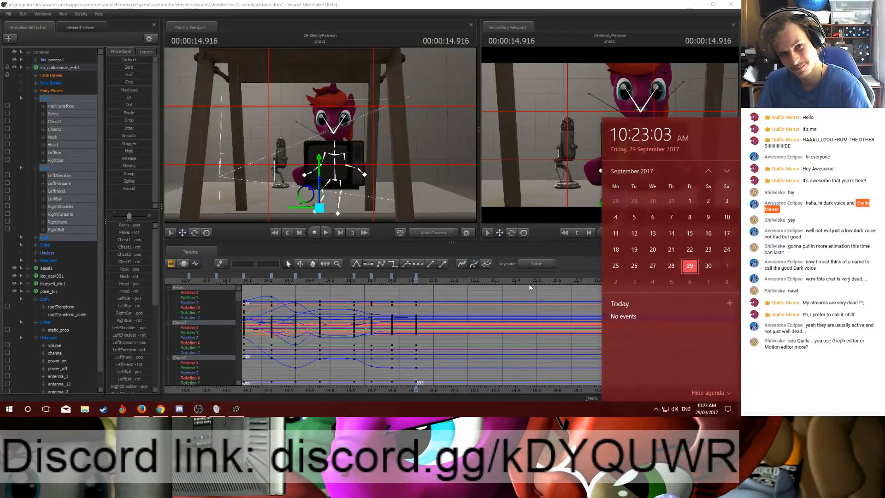
click(415, 281)
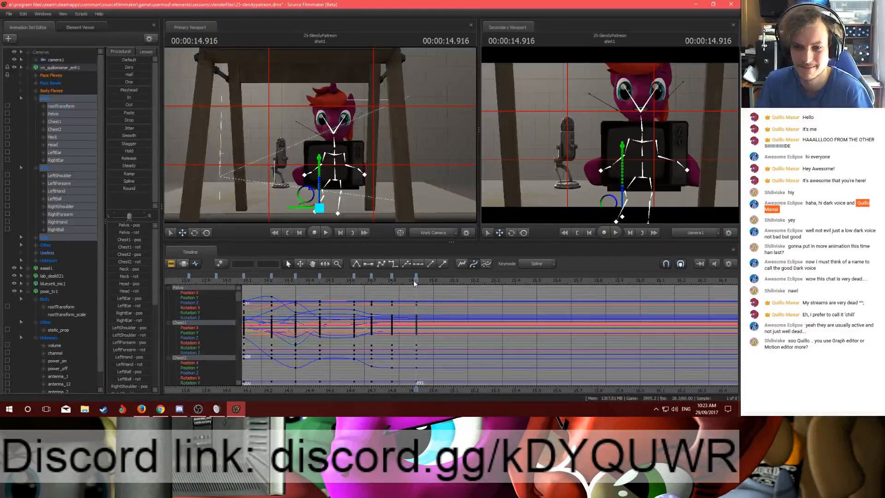
mouse_move(415, 280)
mouse_down()
mouse_move(289, 280)
mouse_move(413, 279)
mouse_up()
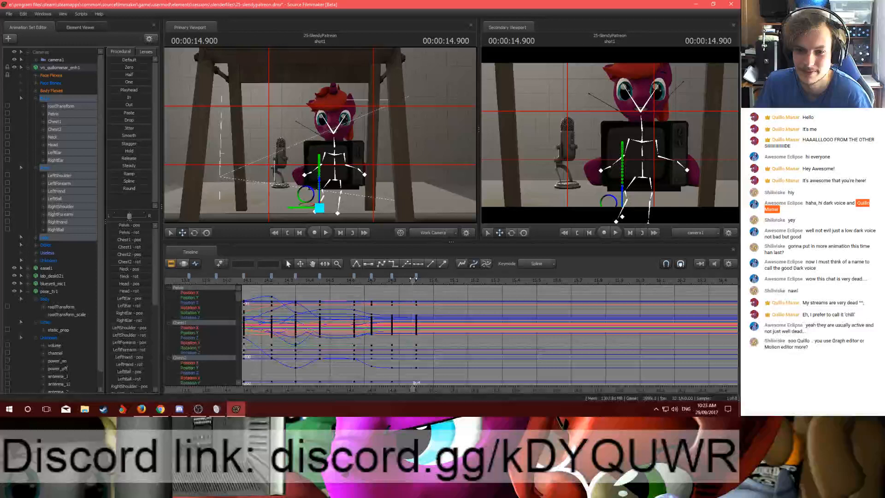
drag(413, 279, 416, 280)
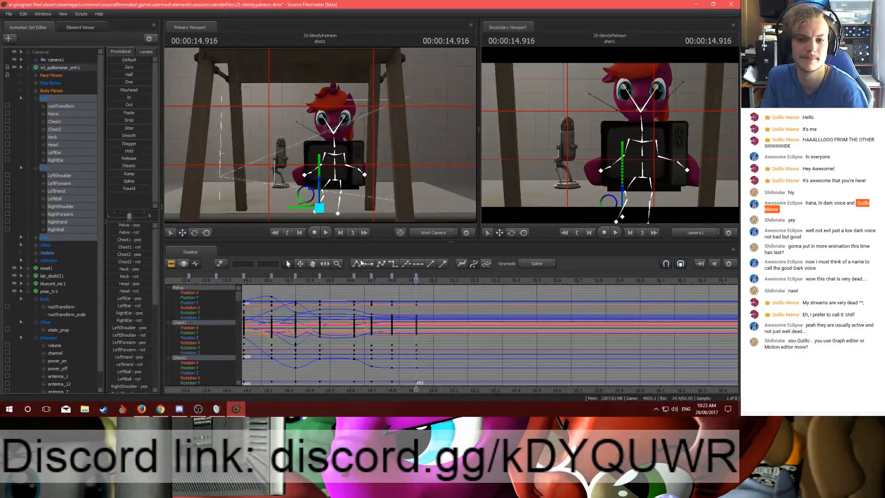
Step: Go to 15.0 s and lower the pony's Pelvis slightly behind the TV
drag(413, 281, 437, 282)
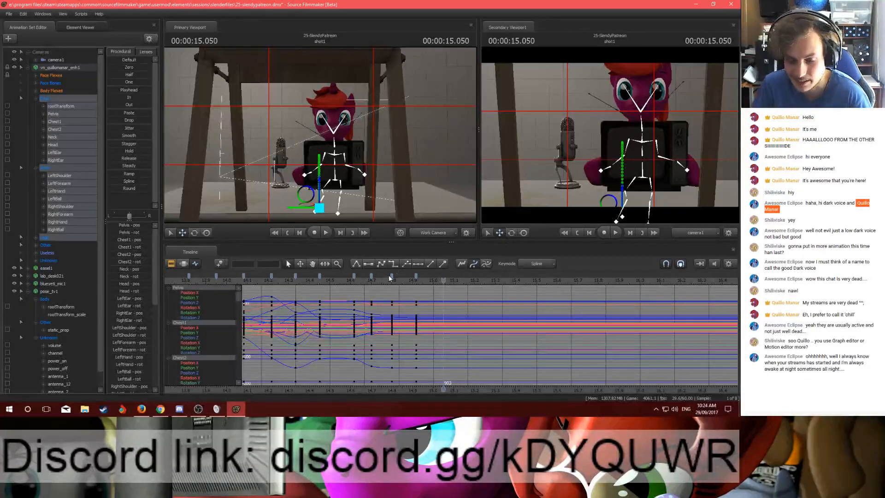
drag(374, 280, 433, 299)
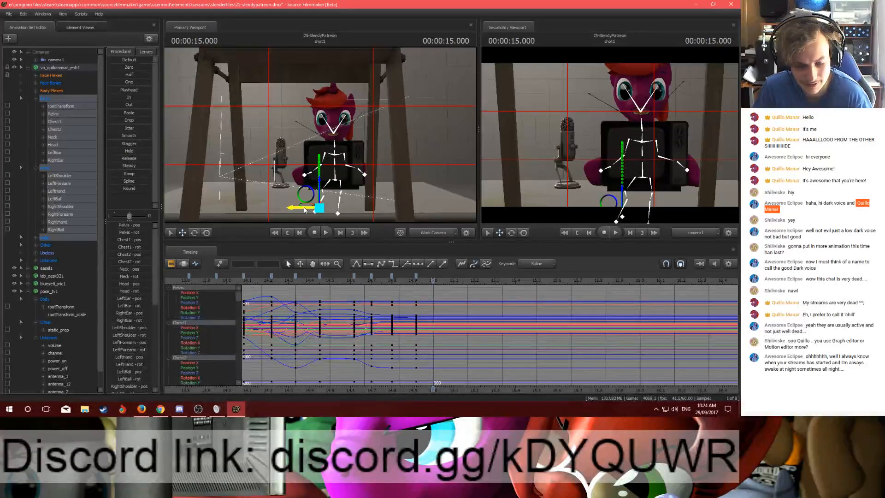
key(w)
drag(325, 186, 328, 183)
ctrl+click(329, 183)
click(329, 183)
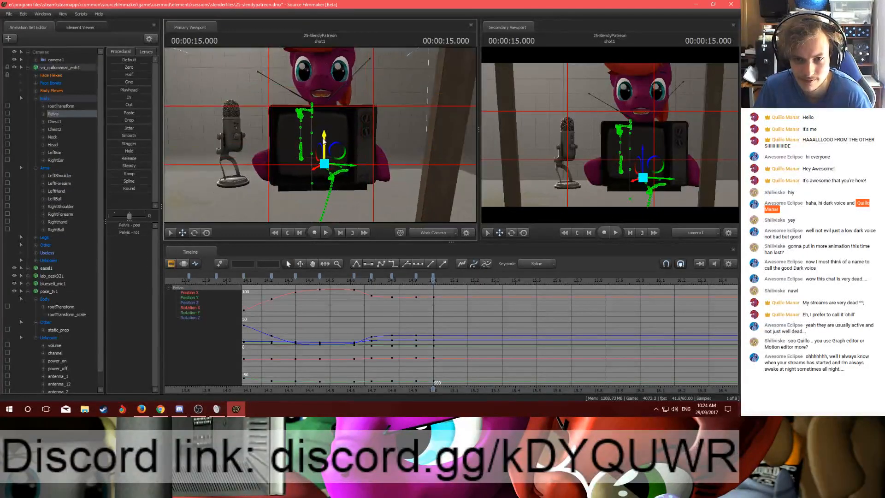
Step: At 15.0 s, rotate the pony's Chest1, Chest2, Neck and Head bones so her head turns towards the microphone
key(e)
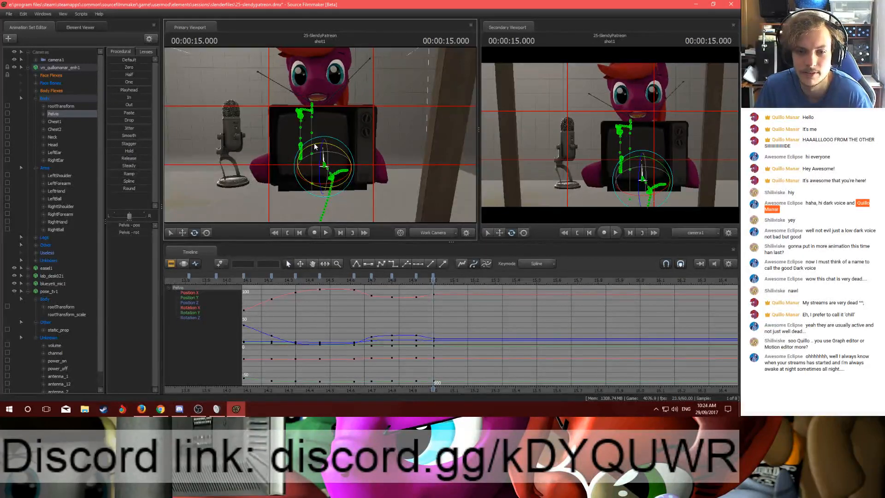
click(304, 111)
click(318, 124)
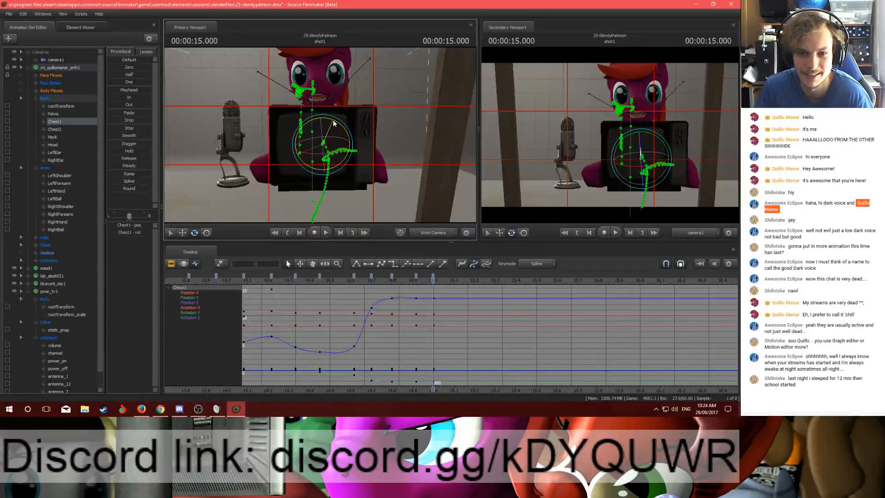
click(322, 130)
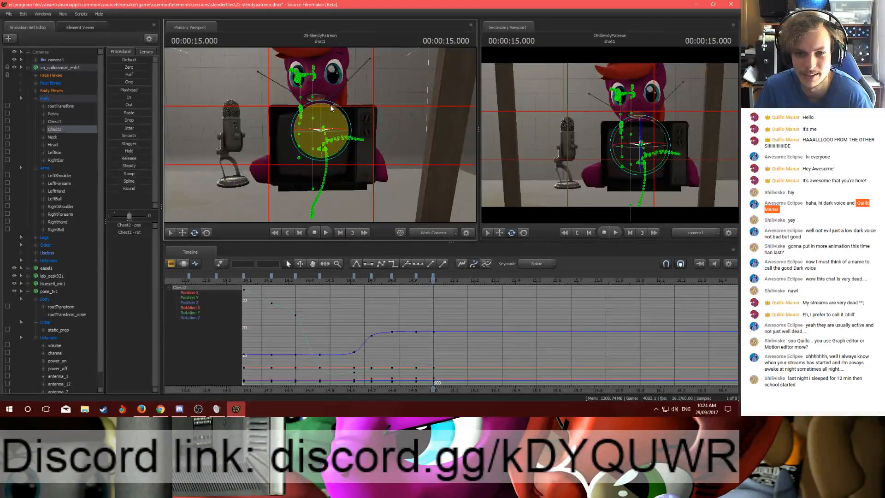
click(318, 105)
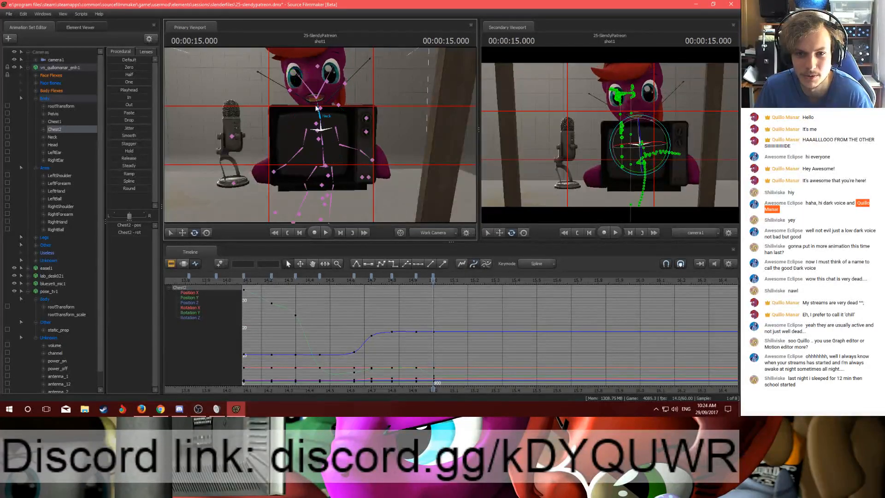
click(320, 104)
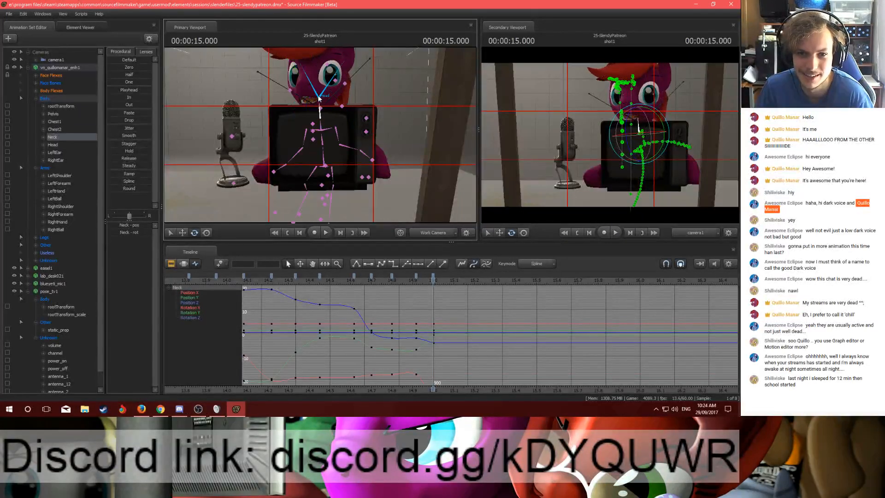
click(330, 101)
drag(330, 102, 304, 130)
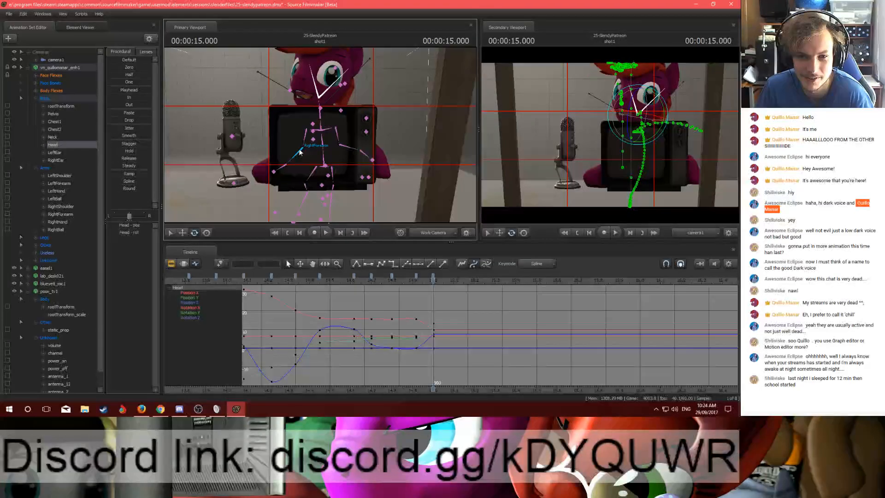
Step: Rotate the RightForearm at 15.0 s to keep the hand on the TV, comparing the pose with the previous keyframe
click(299, 152)
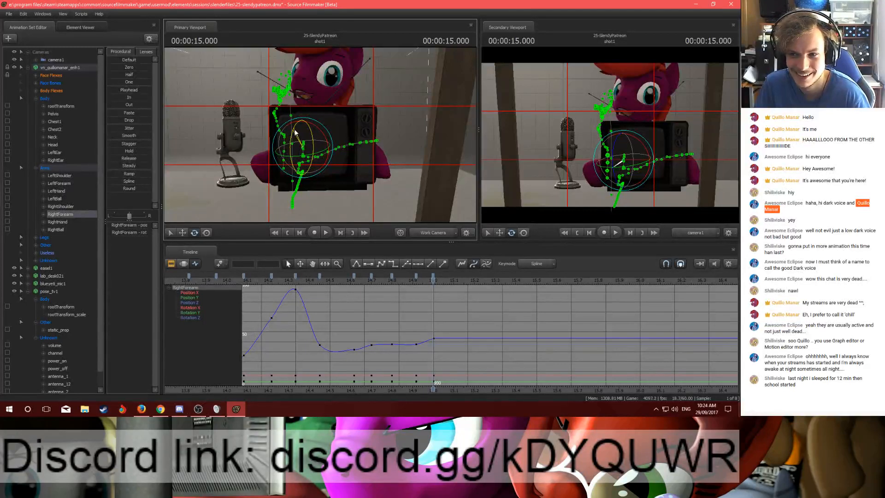
key(Up)
key(Down)
key(Up)
key(Down)
key(Up)
key(Down)
key(Up)
key(Down)
key(Down)
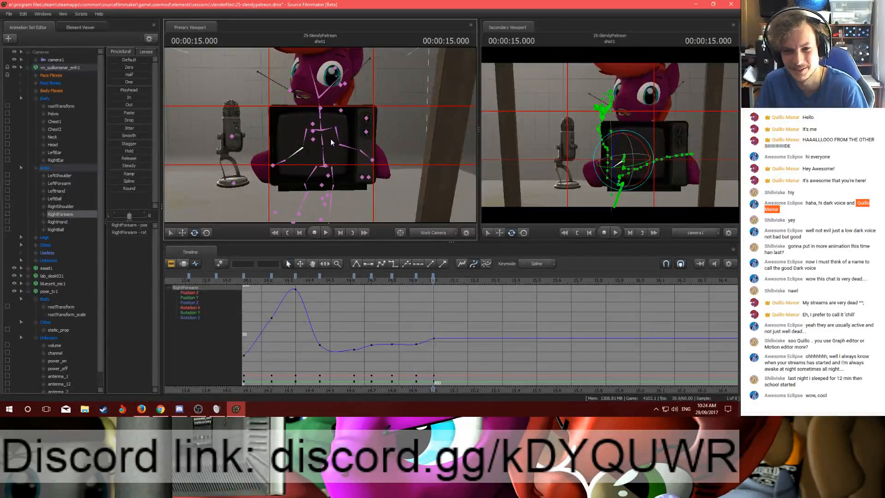
Step: Rotate the LeftForearm slightly at 15.0 s, checking the pose against the previous keyframe and from the side
click(345, 146)
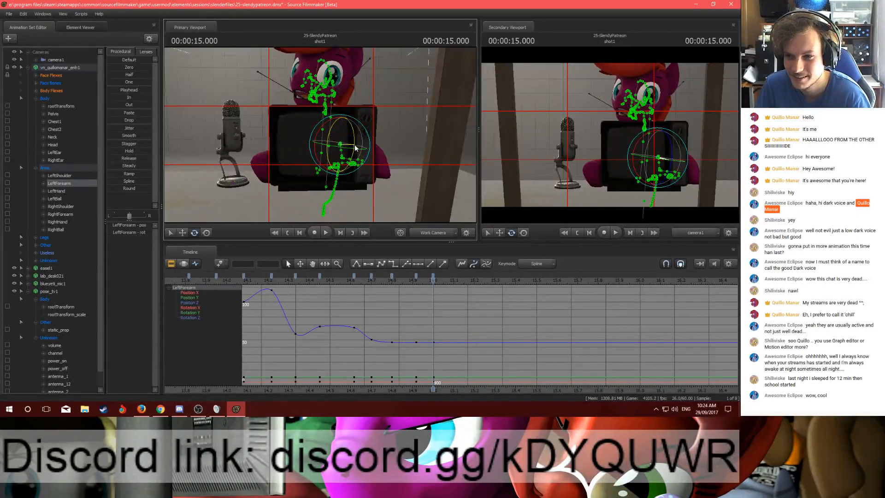
drag(354, 147, 354, 147)
key(Up)
key(Down)
key(Up)
key(Down)
key(Up)
key(Down)
key(Up)
key(Down)
drag(353, 148, 445, 125)
key(a)
key(s)
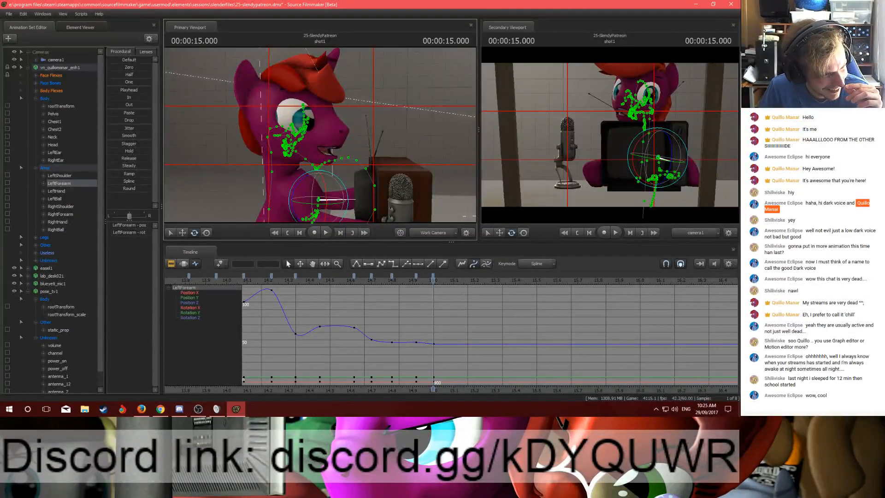
key(alt+Tab)
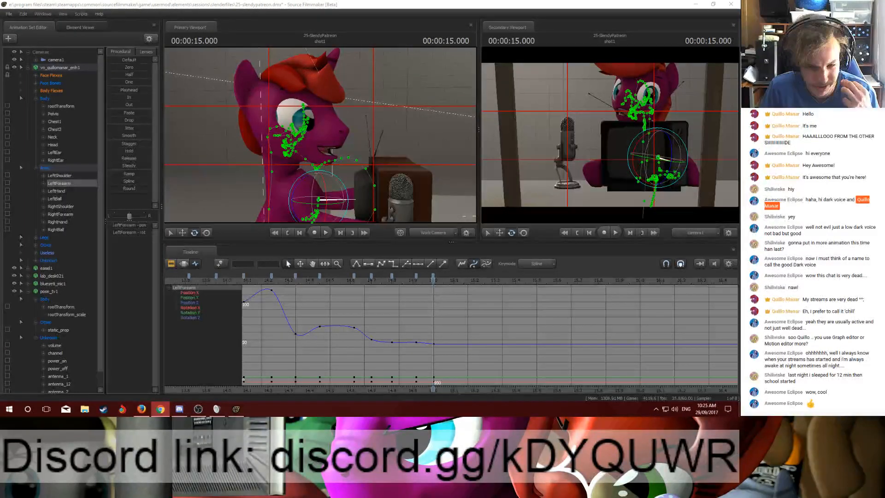
drag(377, 145, 321, 137)
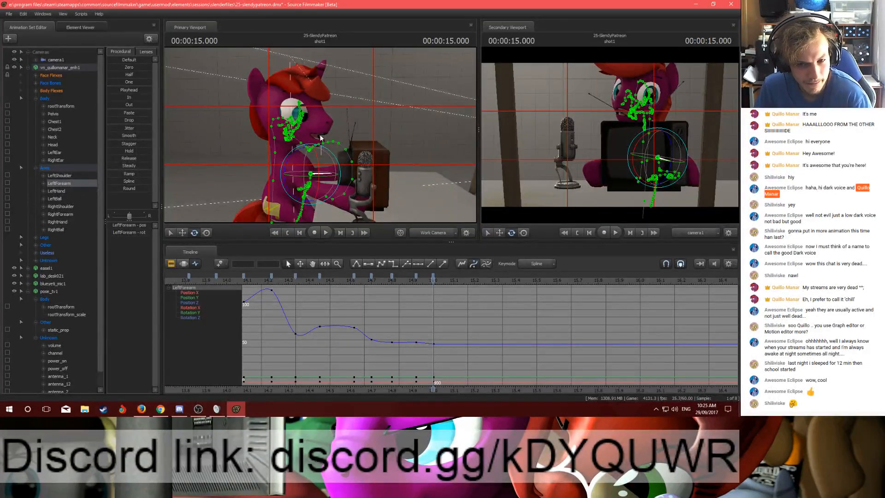
Step: Select the pony's Body, Arms and Legs keyframes from about 14.6 s to 15.0 s and scrub the motion from 14.45 s
click(43, 99)
shift+click(48, 237)
click(433, 277)
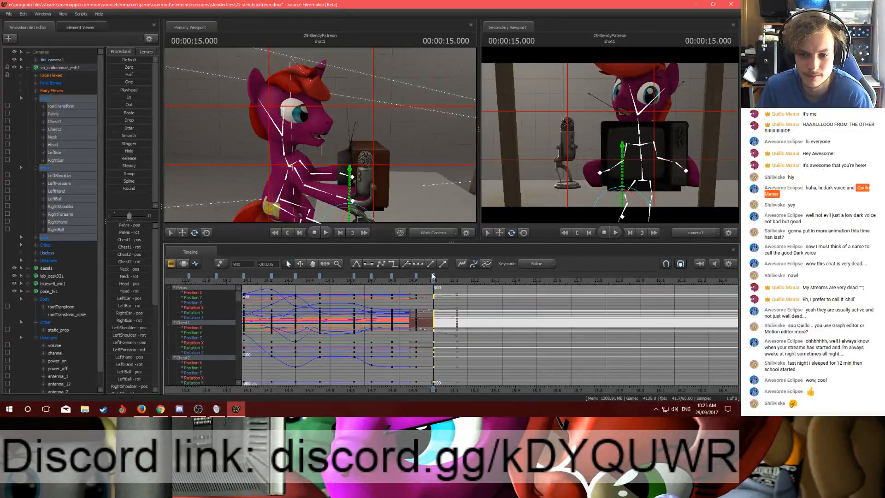
shift+click(354, 276)
click(375, 291)
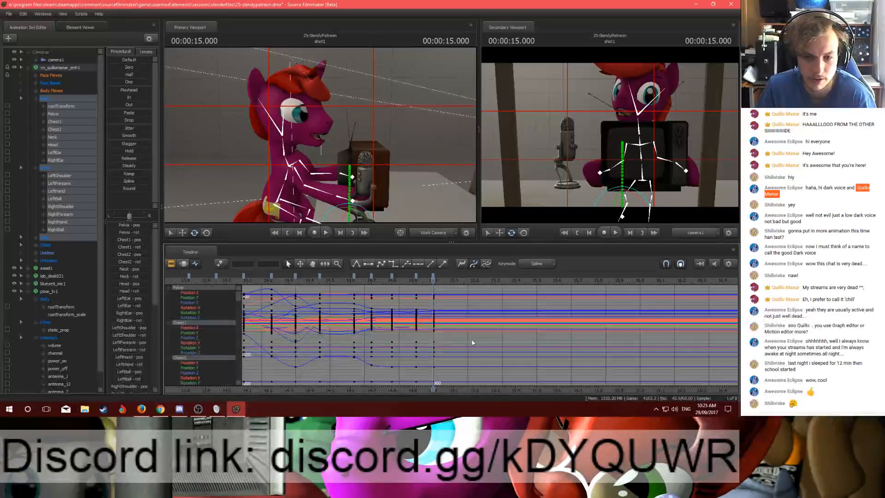
click(320, 280)
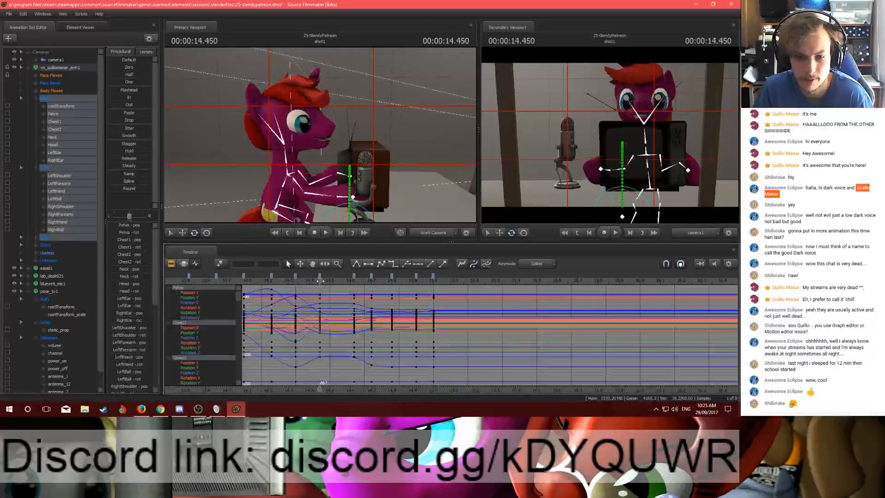
drag(320, 280, 434, 293)
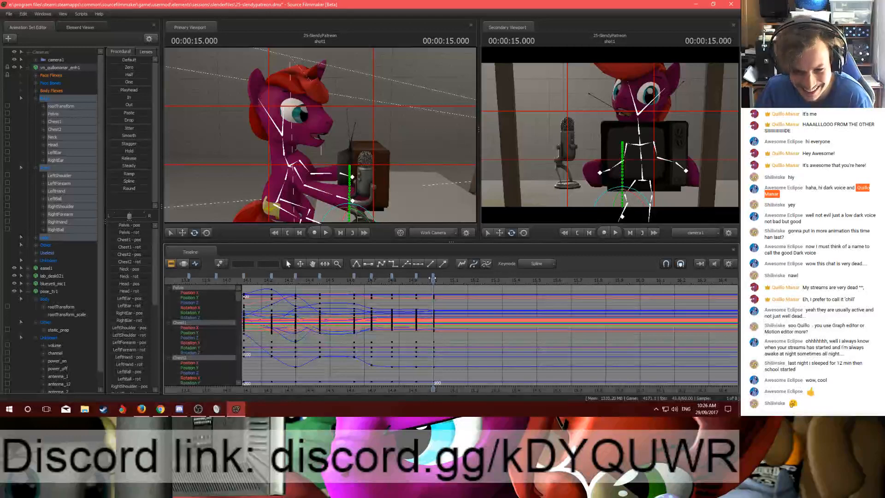
Step: Add a keyframe for the selected pony bones at about 15.3 s and play the motion leading up to it
drag(433, 280, 496, 309)
key(m)
drag(494, 280, 429, 305)
click(411, 280)
key(space)
key(space)
key(space)
click(431, 290)
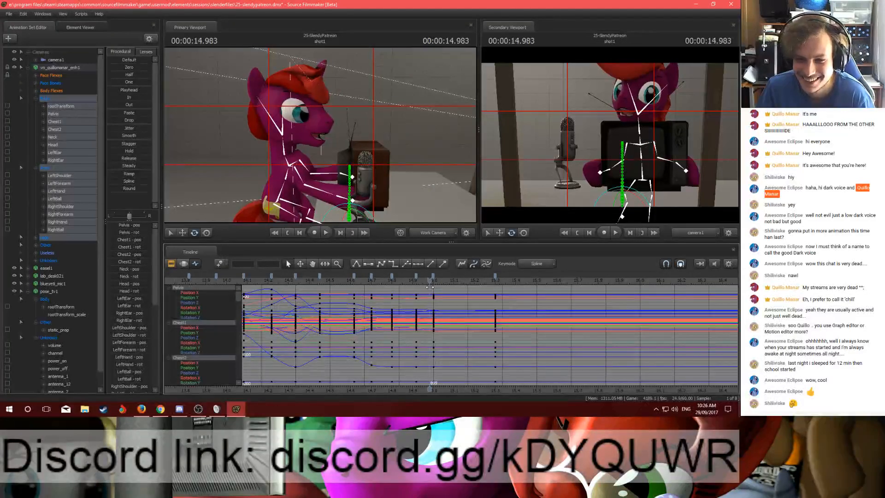
key(m)
double_click(430, 276)
key(Delete)
Step: Select the pony's Body and Arms keyframes from about 15.3 s back to 14.6 s and set the playhead to 14.583 s
key(Right)
double_click(495, 275)
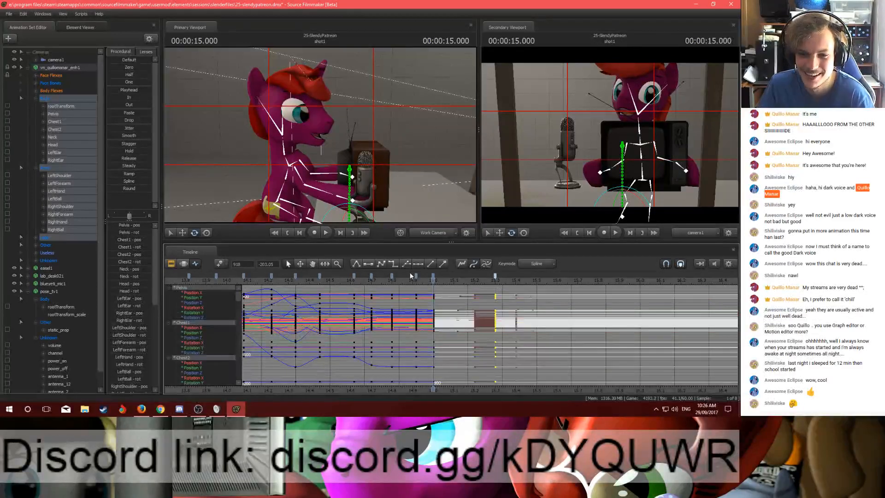
shift+double_click(417, 276)
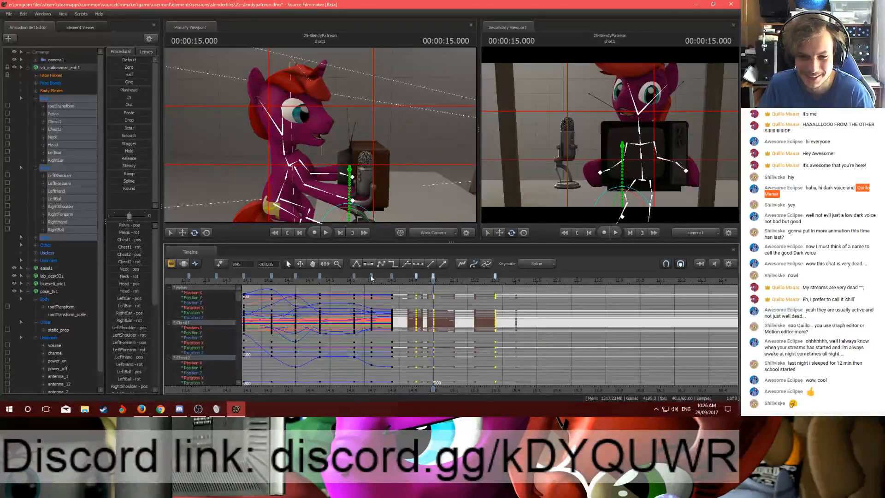
shift+double_click(354, 276)
click(347, 279)
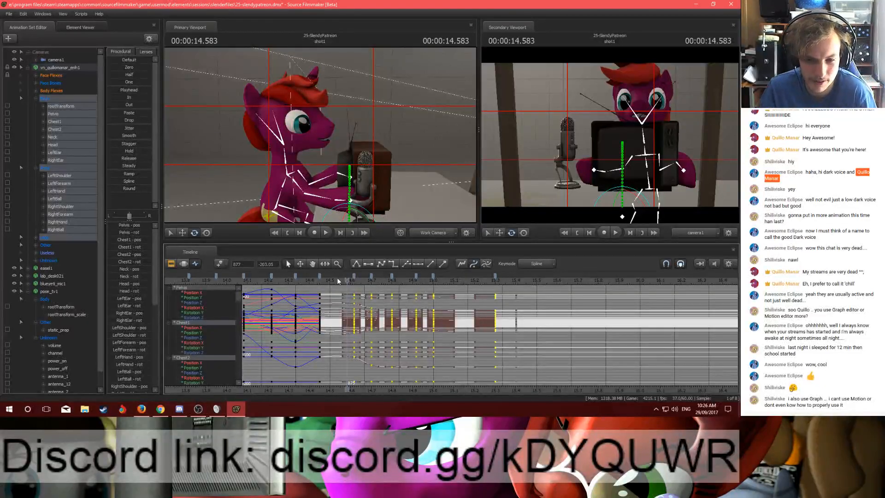
scroll(338, 278, down, 10)
scroll(336, 291, up, 10)
scroll(336, 289, up, 2)
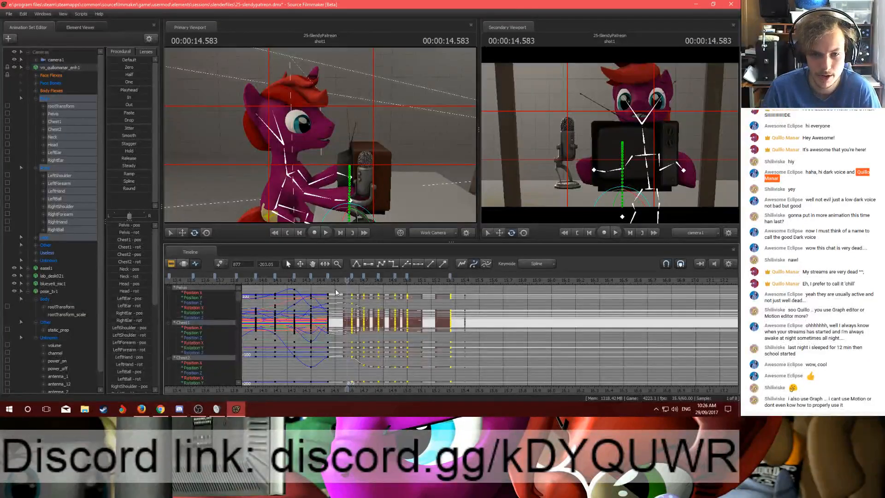
Step: Try moving the pony across the whole timeline in the Motion Editor, play the result, and undo the move
click(184, 263)
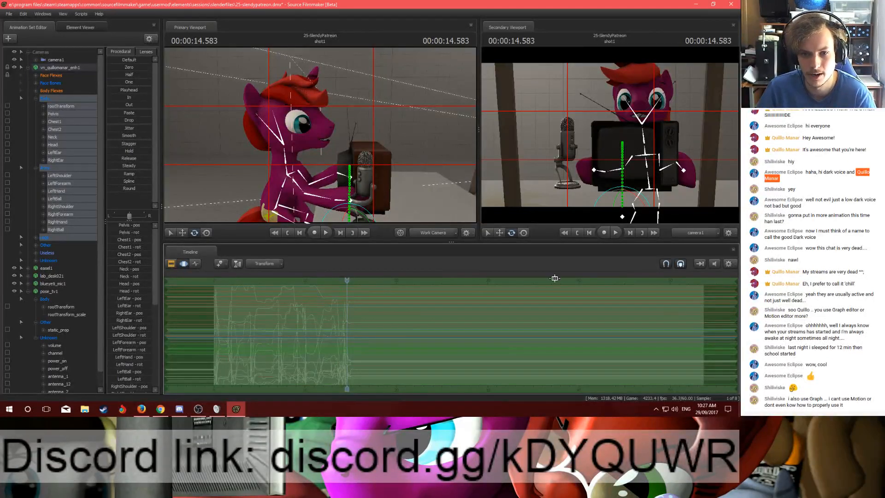
drag(436, 143, 267, 234)
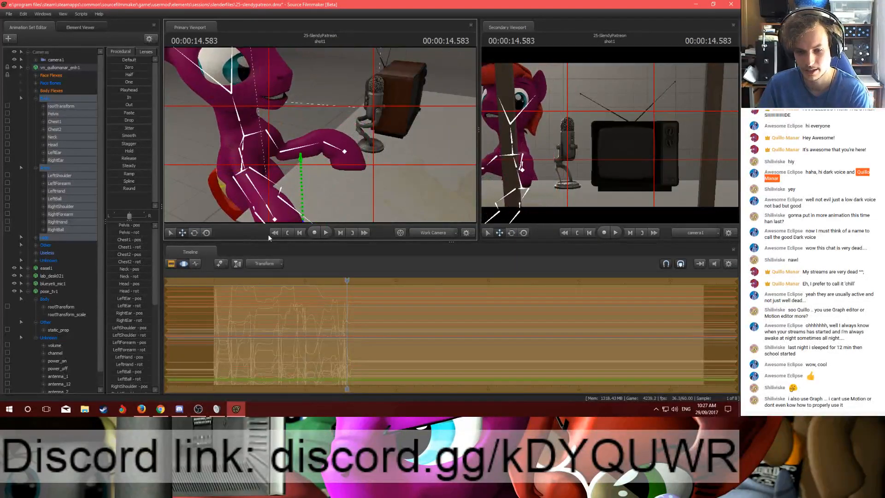
drag(340, 282, 335, 280)
key(space)
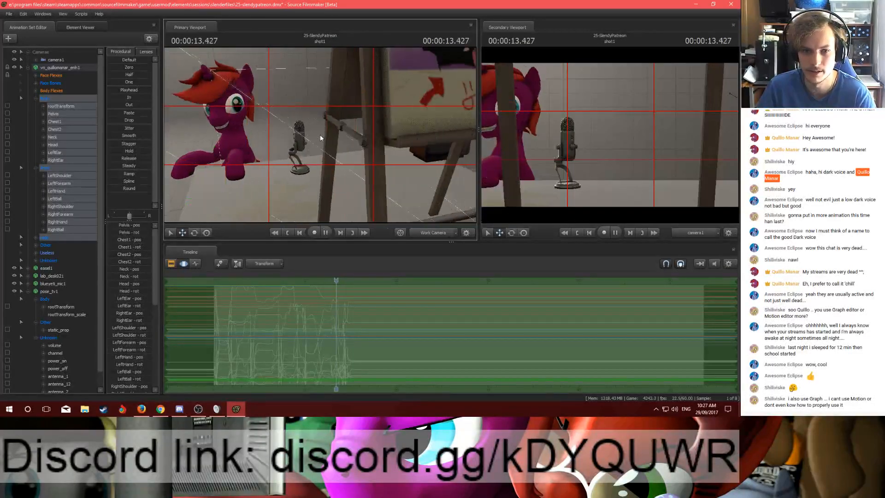
key(space)
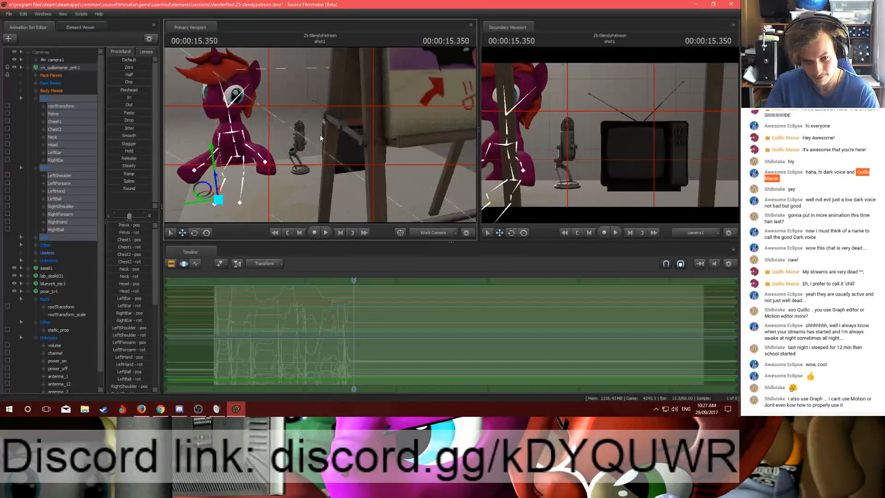
key(ctrl+z)
Step: Try moving the pony only within a time selection from about 12.4 s to 14.6 s, play it, and undo the move
mouse_move(321, 138)
mouse_down()
mouse_move(332, 135)
mouse_move(321, 138)
mouse_up()
key(w)
key(s)
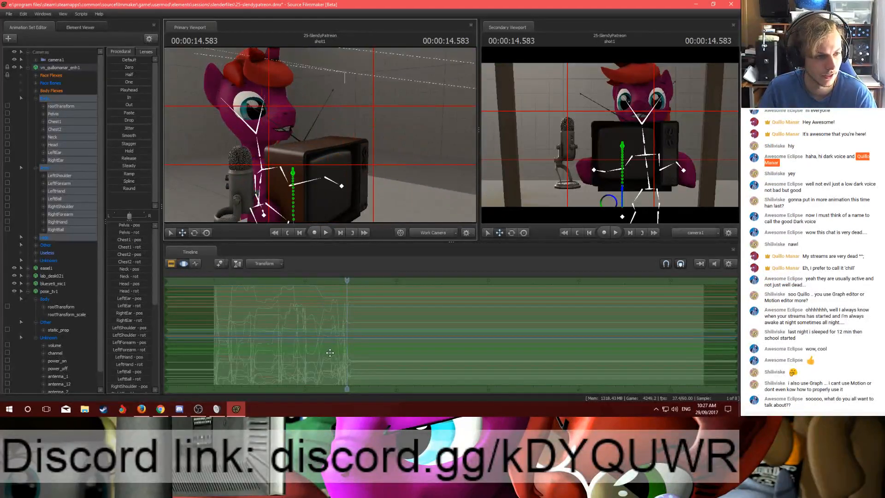
scroll(316, 334, up, 3)
drag(347, 316, 310, 316)
key(s)
drag(315, 181, 355, 167)
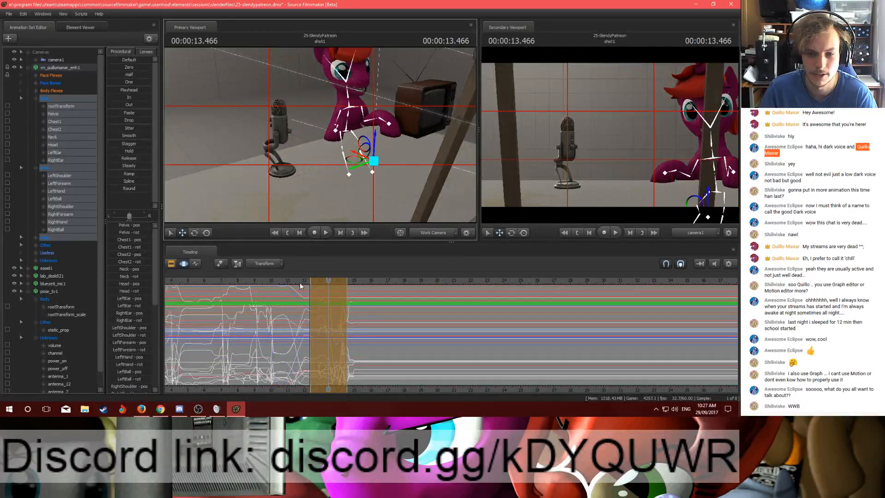
click(297, 281)
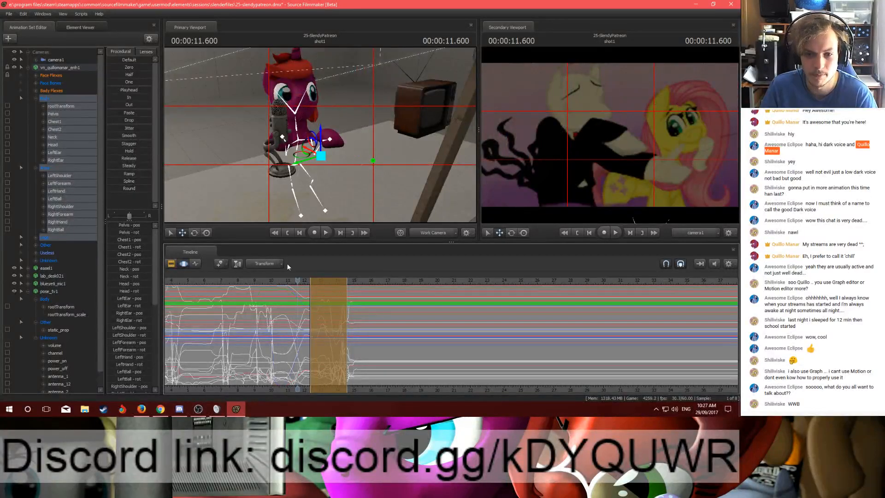
key(space)
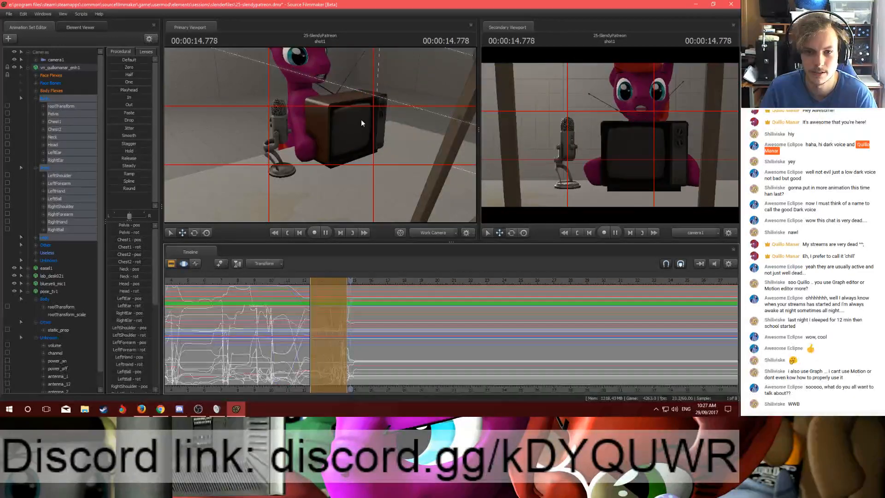
key(space)
click(337, 292)
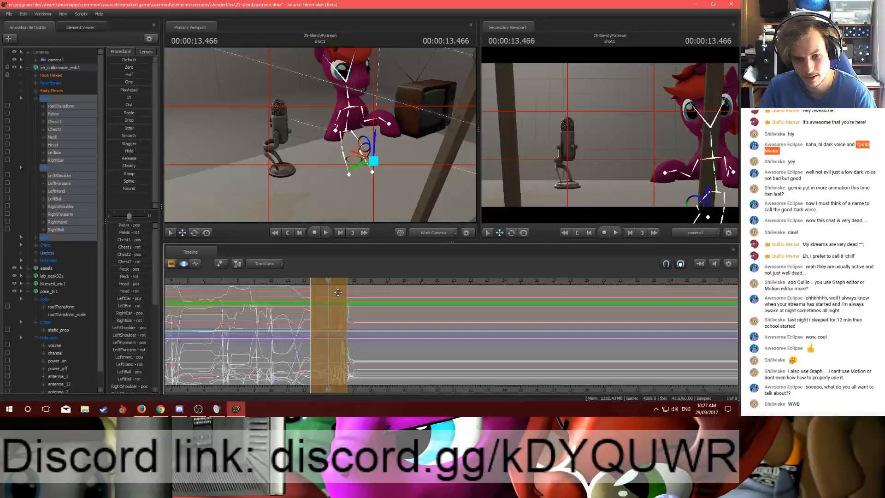
key(ctrl+z)
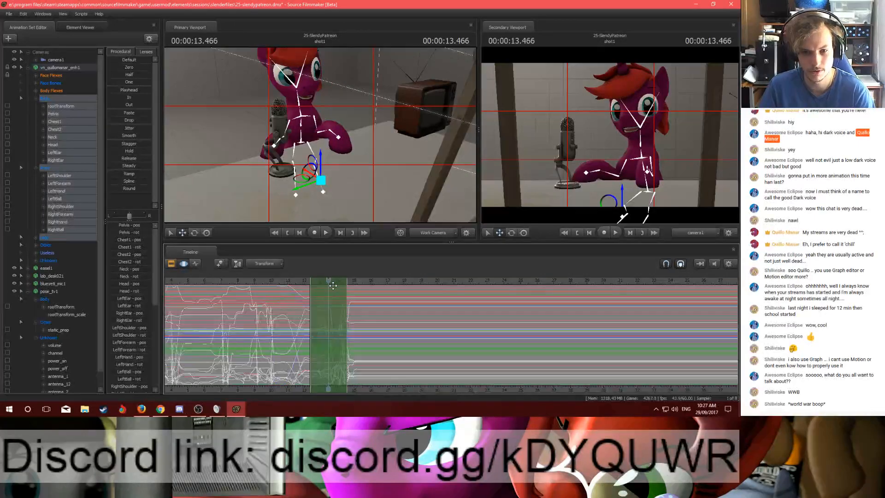
Step: At 14.1 s, collapse the pony's controls, start an animation set for a new model, and filter the models by "party"
mouse_move(333, 286)
mouse_down()
mouse_move(304, 286)
mouse_move(339, 288)
mouse_up()
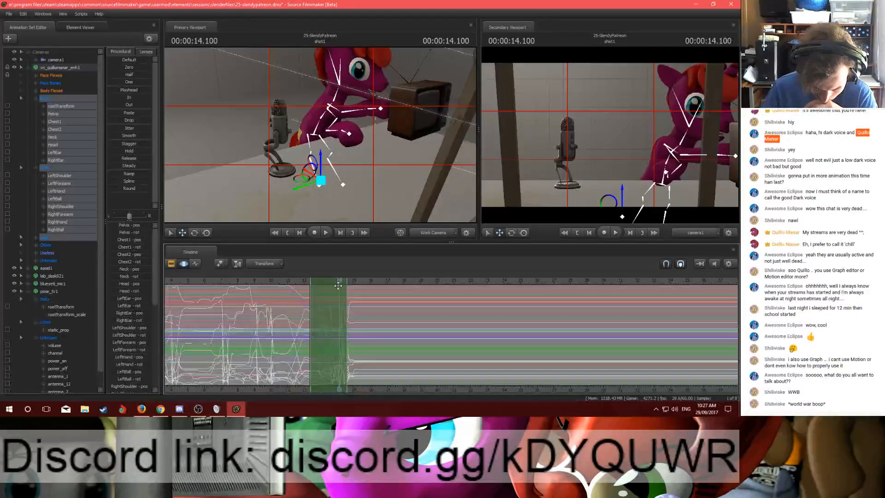
click(28, 67)
right_click(43, 232)
click(64, 249)
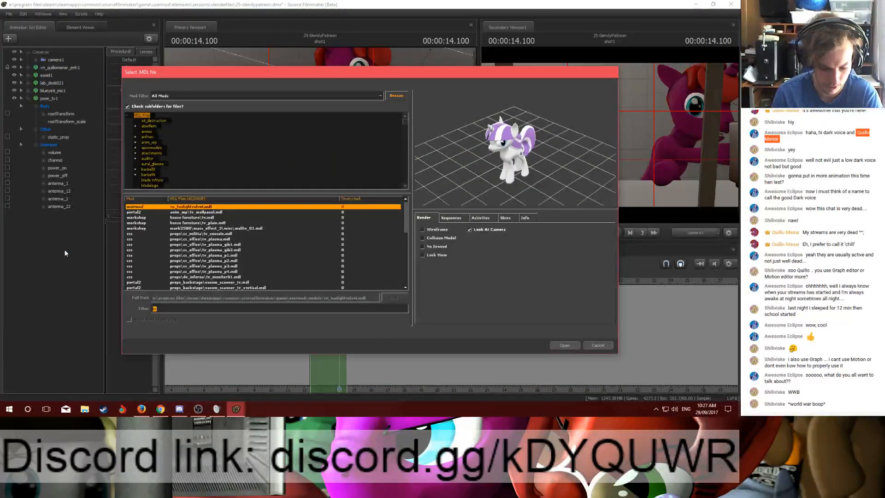
text(party)
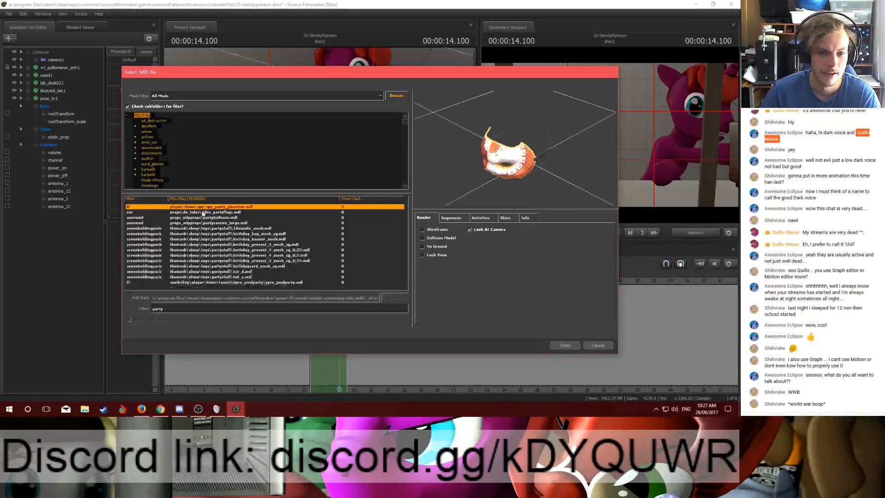
Step: Preview the party models and load the cone-shaped purple and yellow party hat into the scene
click(211, 212)
click(215, 218)
click(214, 207)
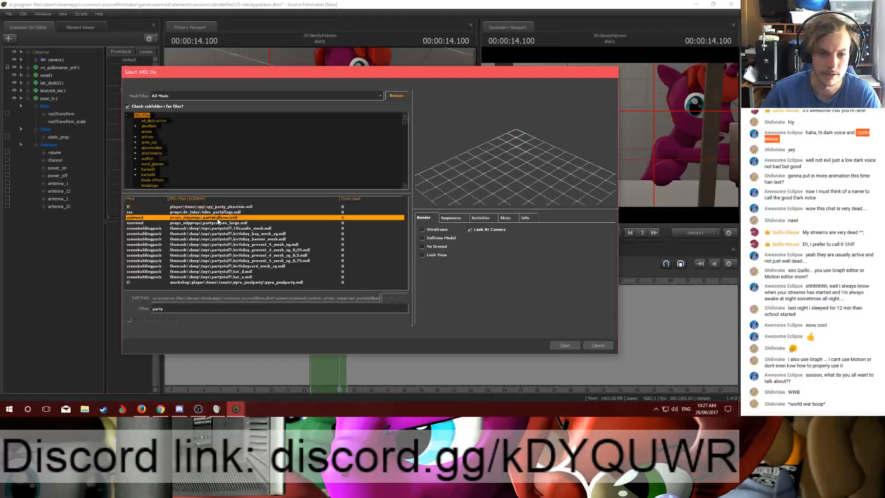
click(217, 223)
click(220, 227)
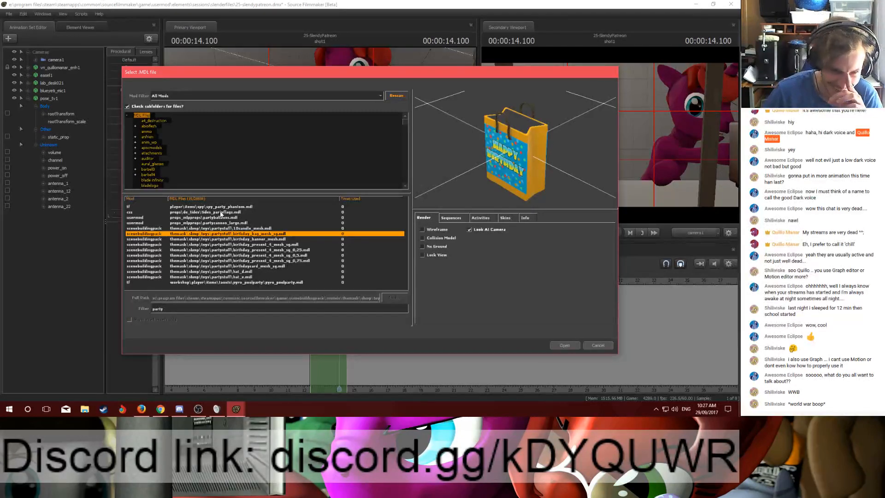
click(237, 277)
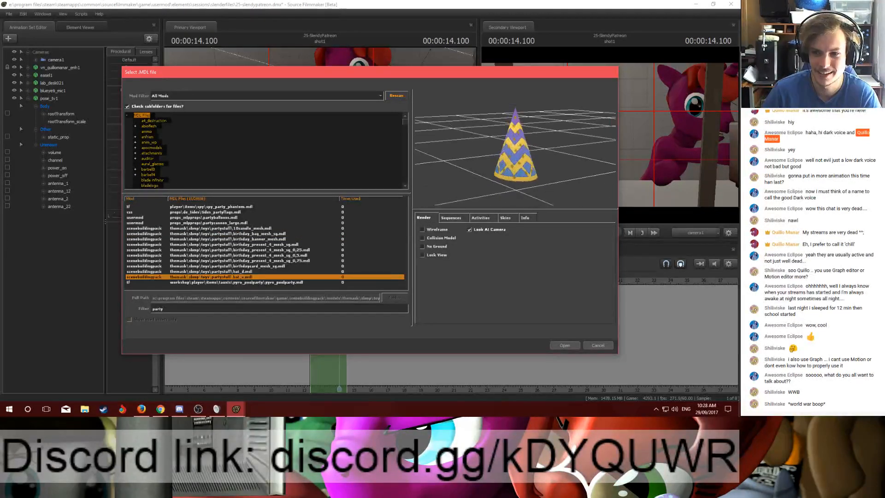
click(565, 345)
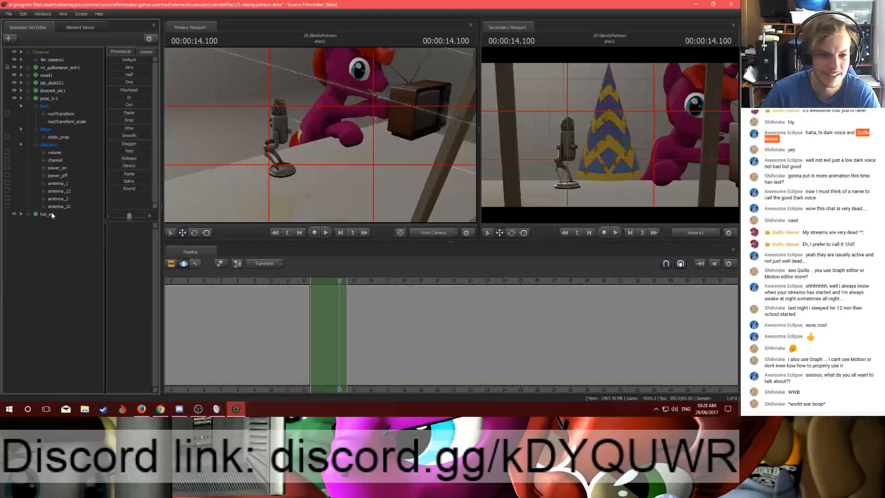
Step: Move the party hat up from the desk and place it on top of the pony's head at 14.1 s
drag(320, 135, 328, 132)
key(w)
click(382, 338)
drag(444, 197, 268, 87)
drag(274, 139, 269, 164)
key(w)
drag(272, 167, 330, 179)
key(w)
drag(417, 158, 235, 133)
key(s)
key(w)
mouse_move(326, 131)
mouse_down()
mouse_move(341, 127)
mouse_move(332, 120)
mouse_move(337, 146)
mouse_move(336, 133)
mouse_up()
key(s)
key(e)
key(w)
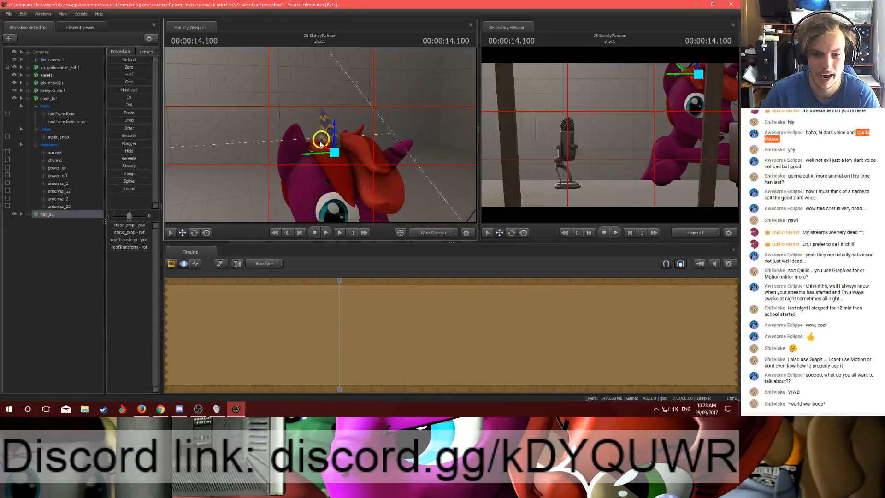
Step: Play the shot to check the hat, return to 14.083 s, and nudge the hat's position on the pony's head
key(space)
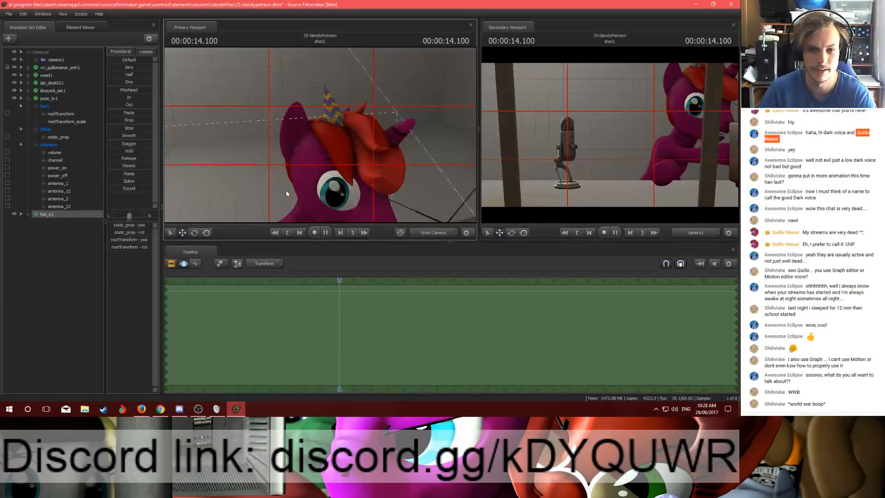
key(space)
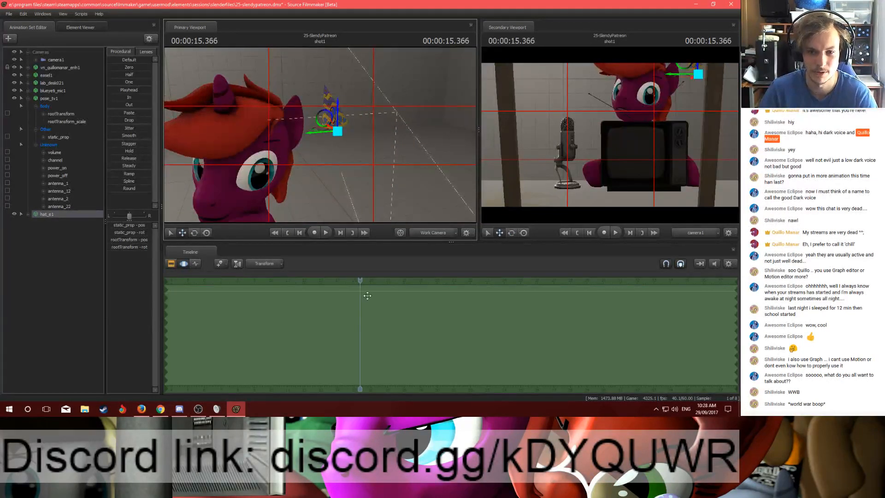
drag(360, 281, 339, 283)
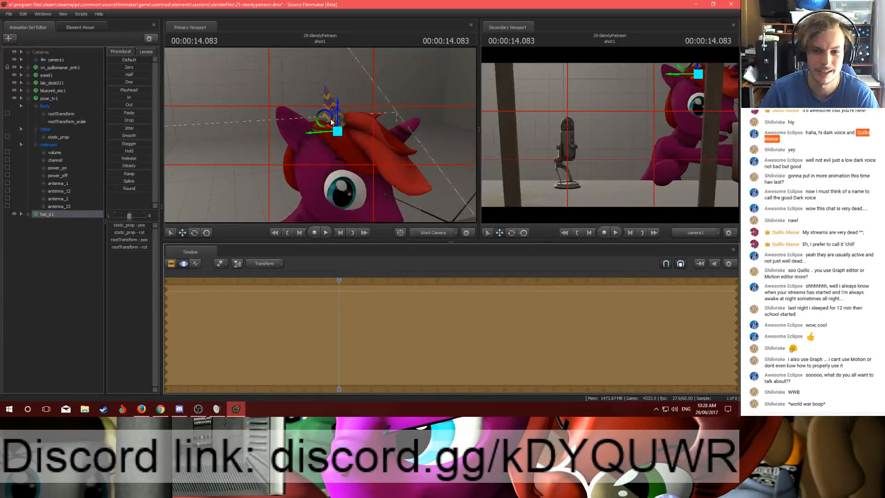
drag(319, 135, 317, 134)
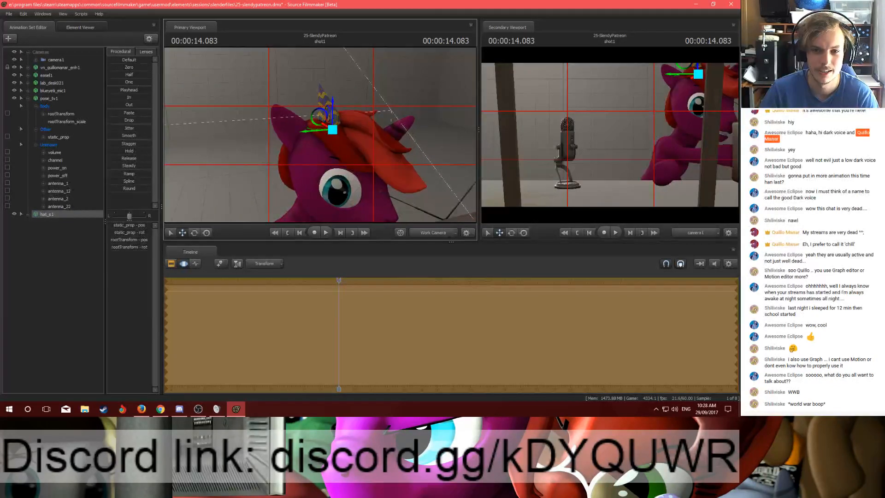
Step: Lock the hat's rootTransform to the pony's Head bone
click(28, 214)
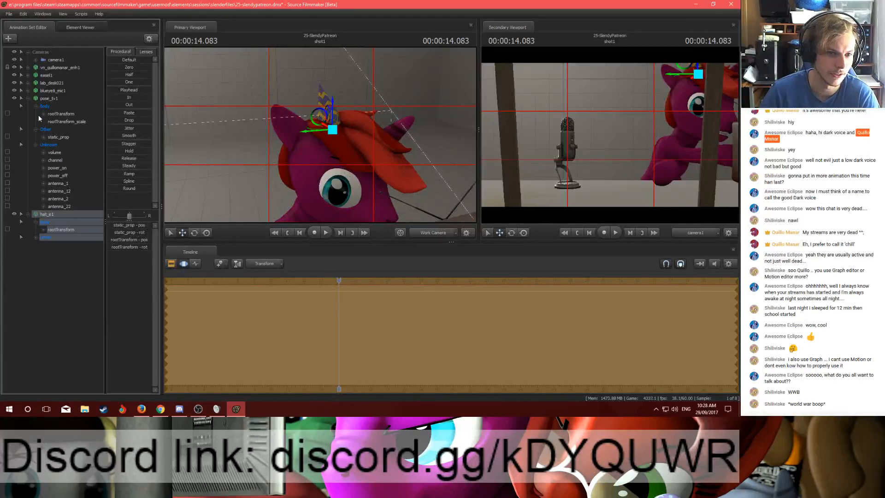
click(27, 67)
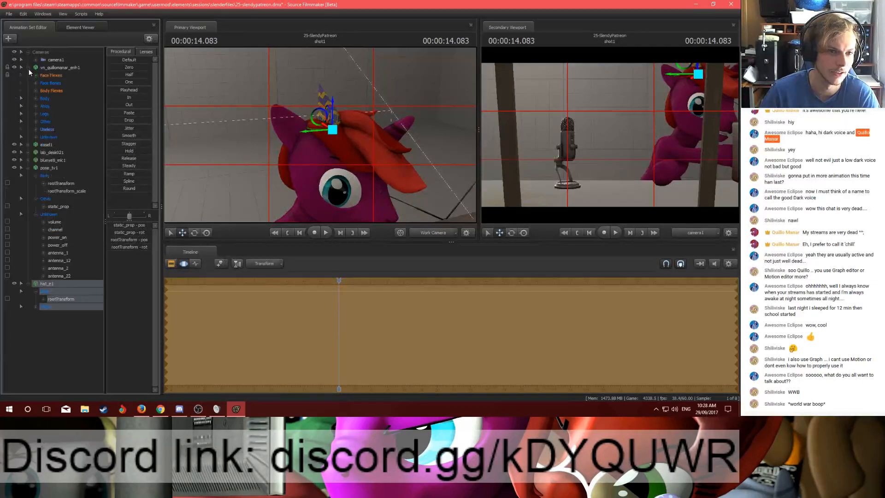
click(35, 98)
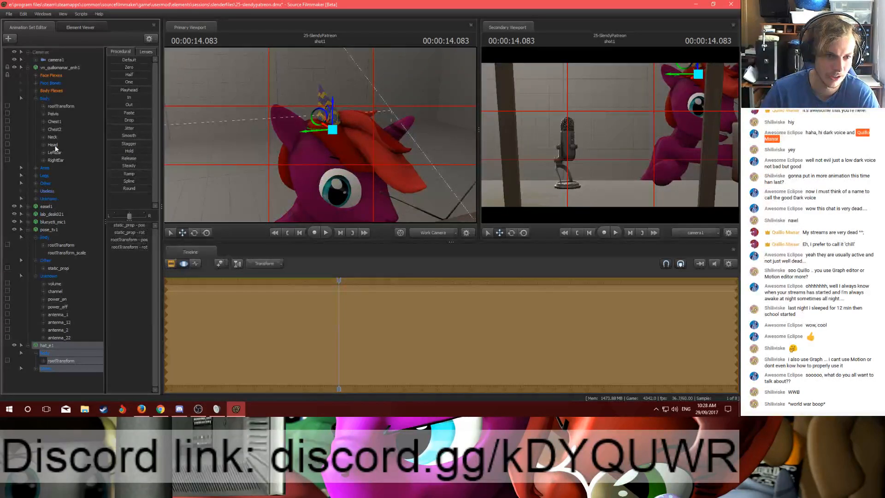
drag(54, 144, 63, 363)
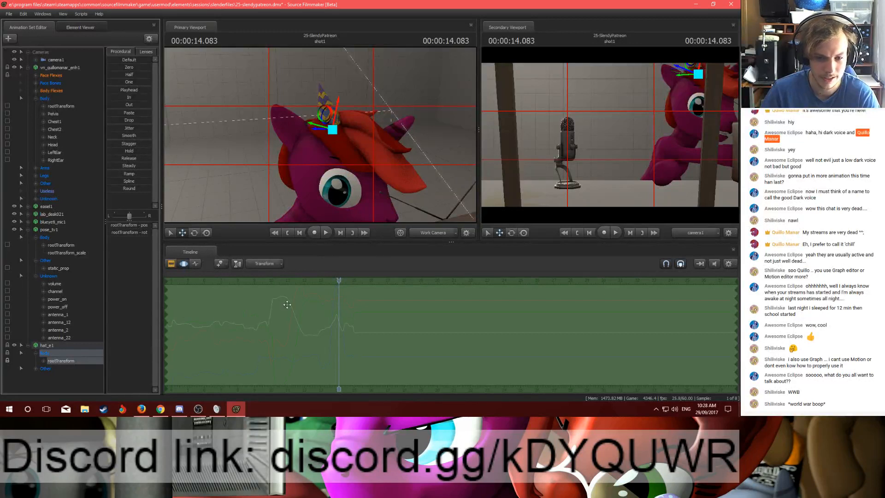
Step: Apply the Playhead preset fully to the hat's rootTransform at 14.1 s and play an earlier part of the shot to check it
middle_drag(345, 387, 477, 386)
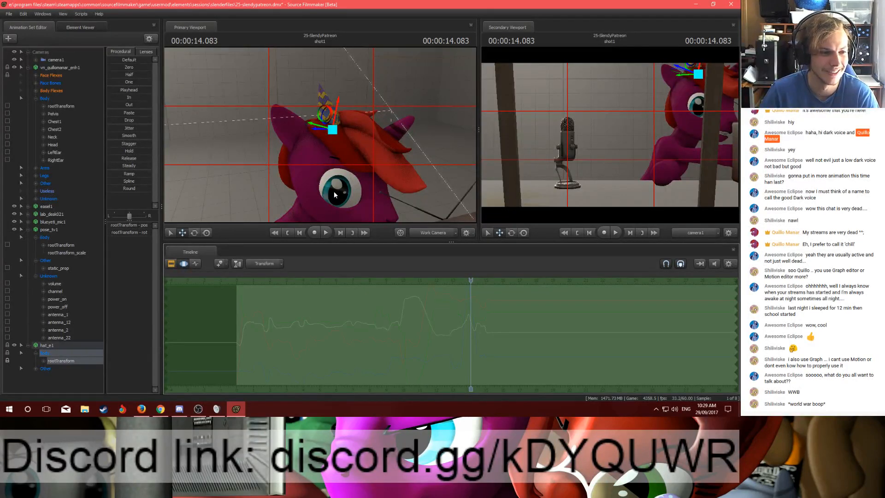
drag(472, 284, 471, 302)
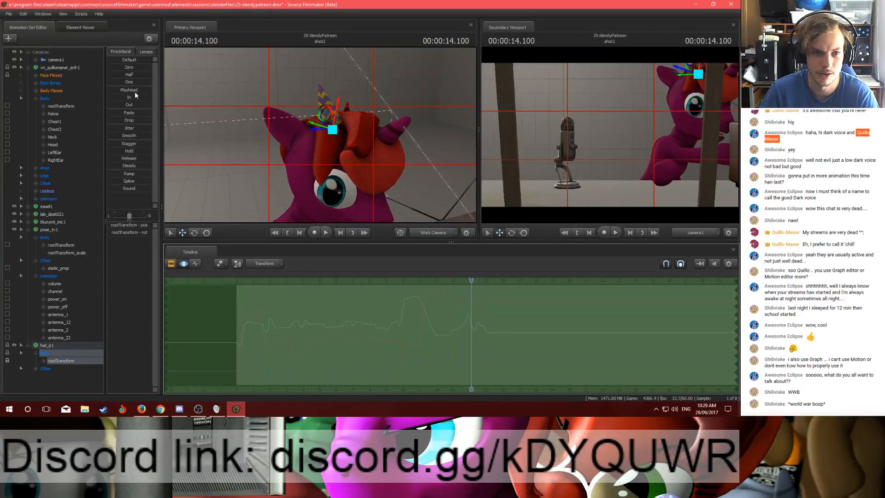
drag(123, 92, 244, 90)
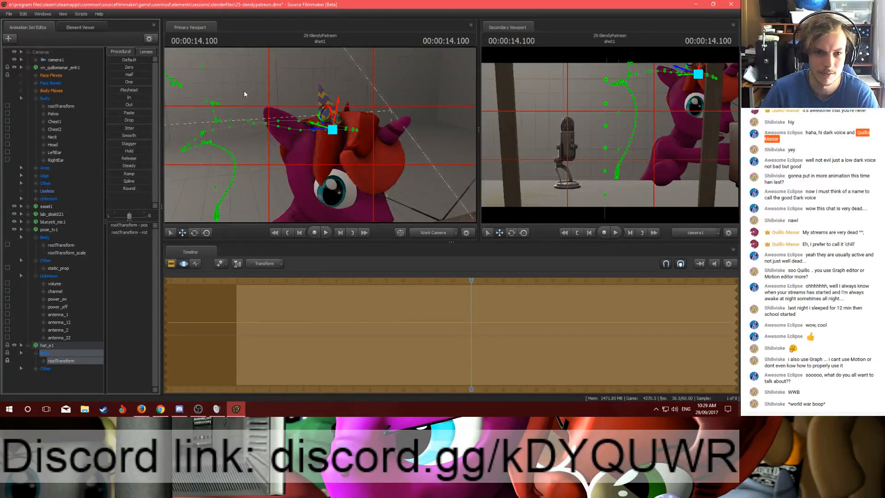
drag(470, 282, 388, 277)
key(space)
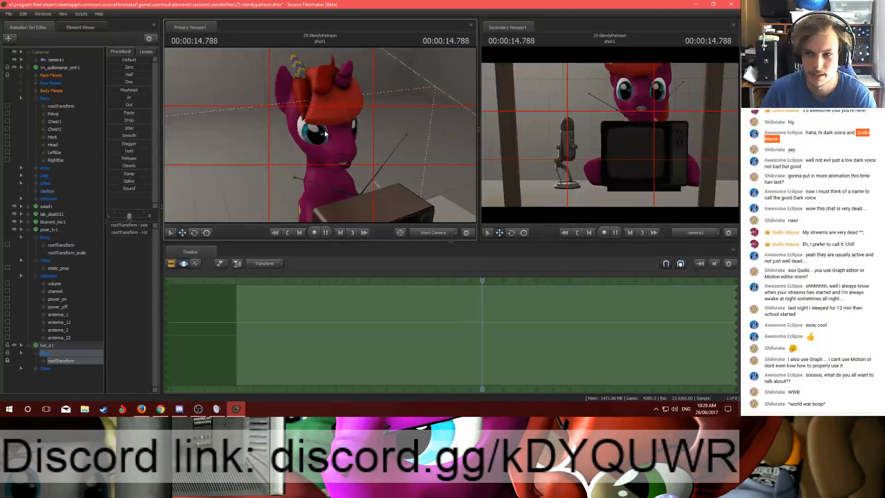
Step: Stop the playback and delete the party hat's animation set from the shot
key(space)
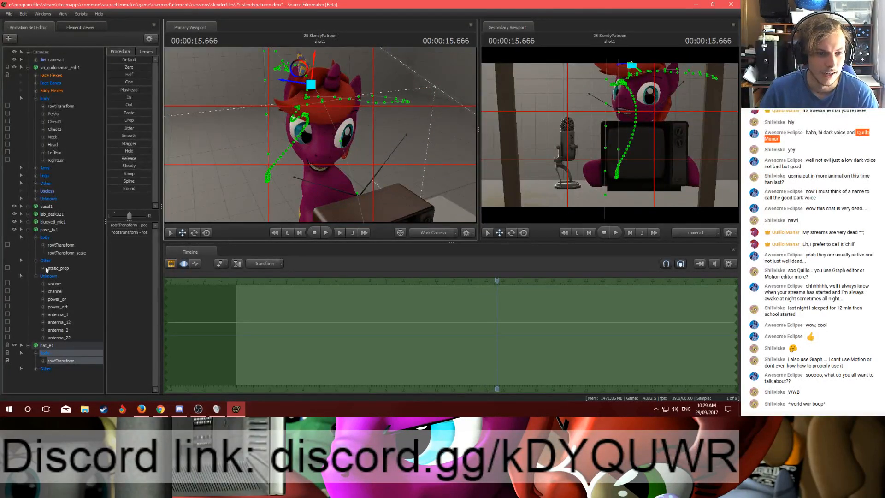
right_click(50, 351)
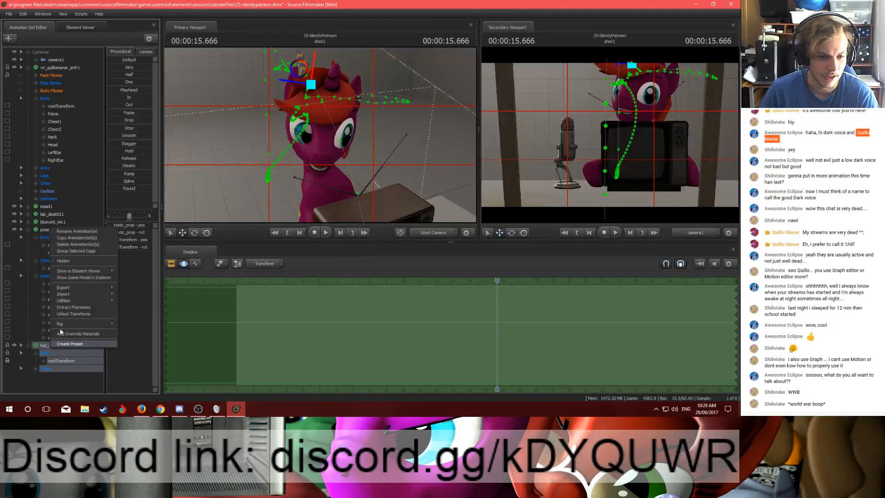
click(69, 240)
drag(320, 134, 332, 99)
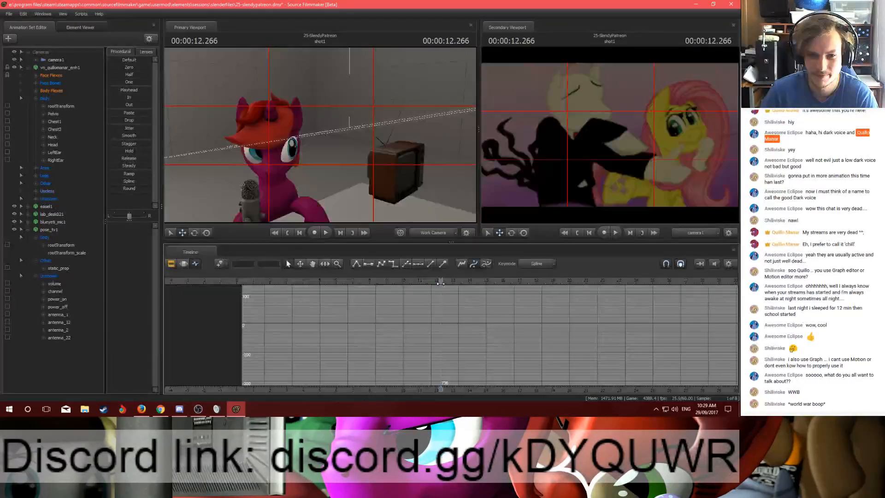
Step: Play the pony's turn toward the TV from about 13 s and scrub back to 13.566 s
key(space)
key(space)
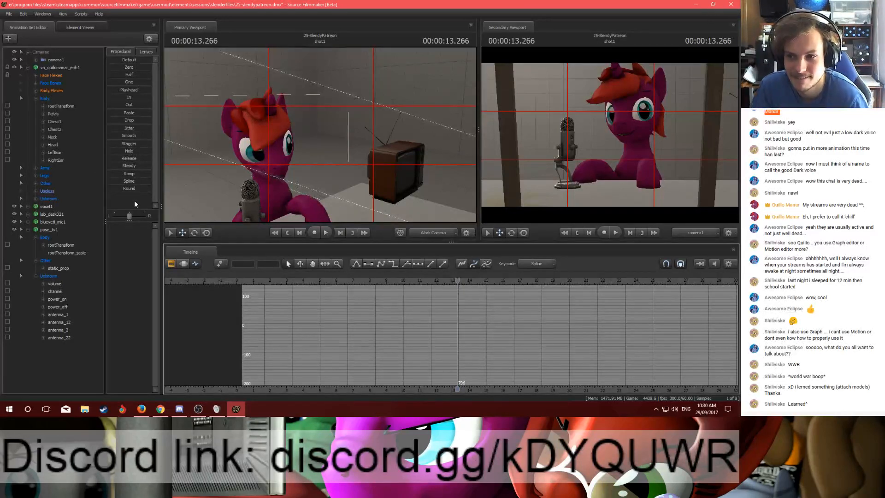
drag(446, 279, 452, 280)
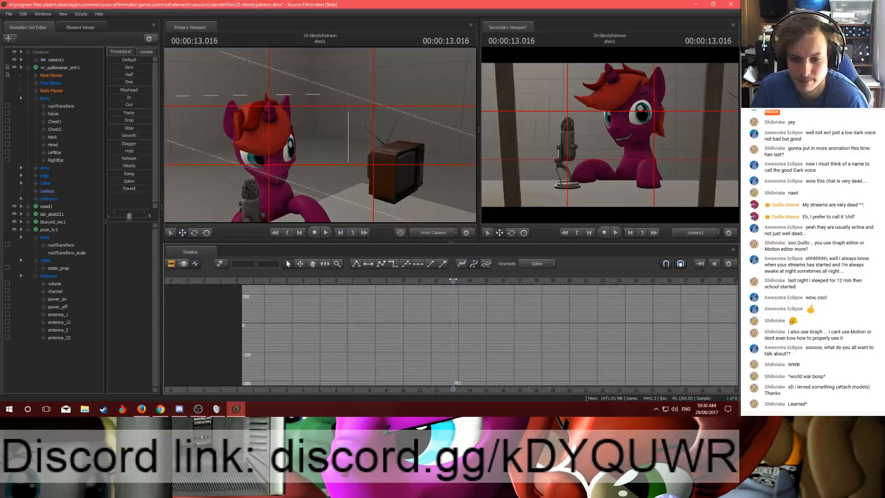
key(space)
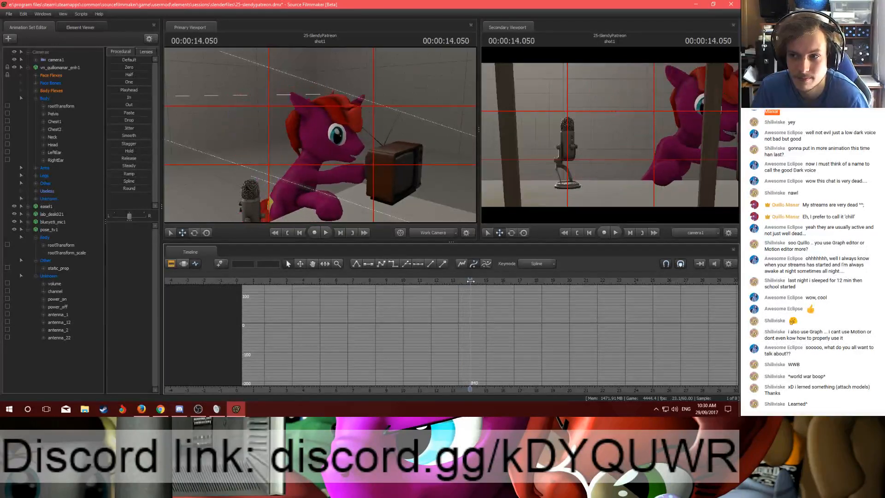
mouse_move(464, 281)
mouse_down()
mouse_move(454, 281)
mouse_move(462, 281)
mouse_up()
Step: Select the pony's Body, Arms and Legs controls and key them at 13.35 s, removing the trial keyframe at 13.333 s
click(45, 99)
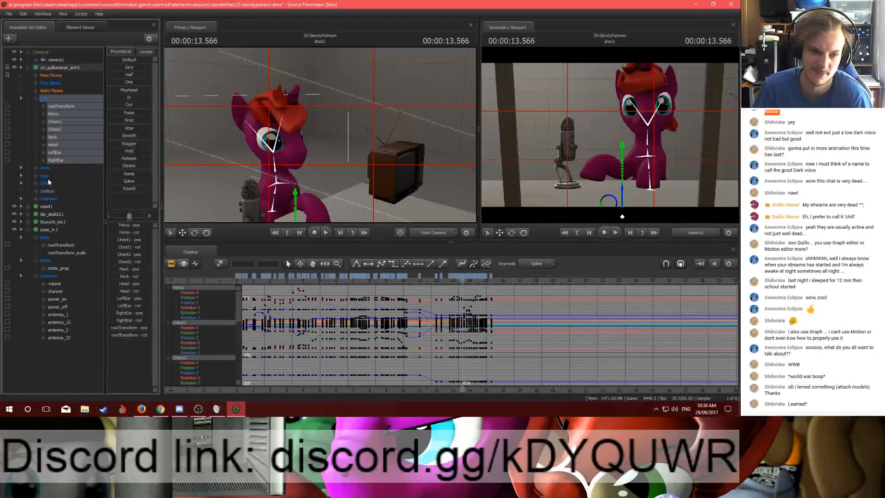
shift+click(47, 176)
scroll(454, 331, up, 5)
scroll(454, 331, up, 3)
drag(462, 289, 401, 281)
key(m)
click(401, 277)
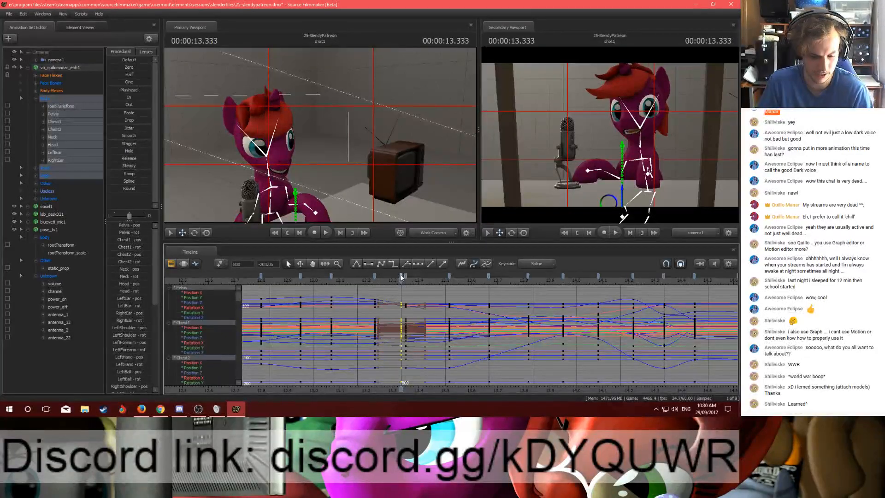
key(Delete)
key(Right)
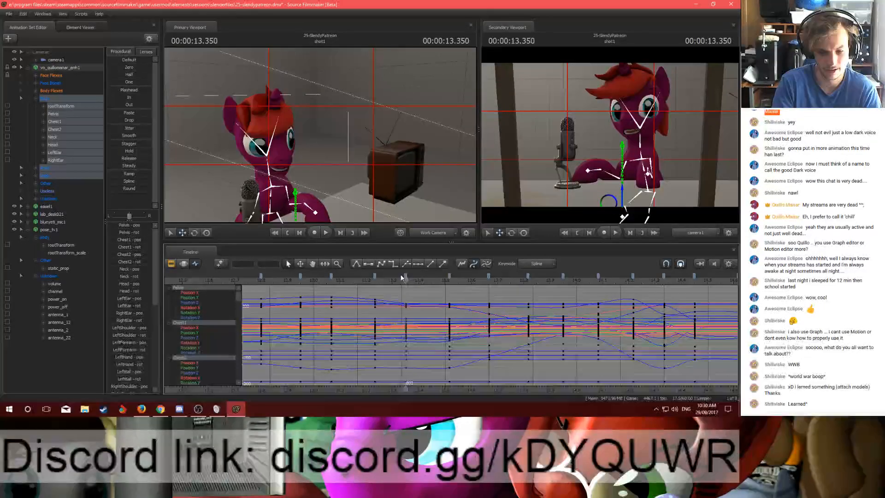
Step: Select the keyframes at 13.233, 13.35 and 13.516 s, deselect them, and replay the turn from about 13.1 s
click(375, 276)
ctrl+click(449, 275)
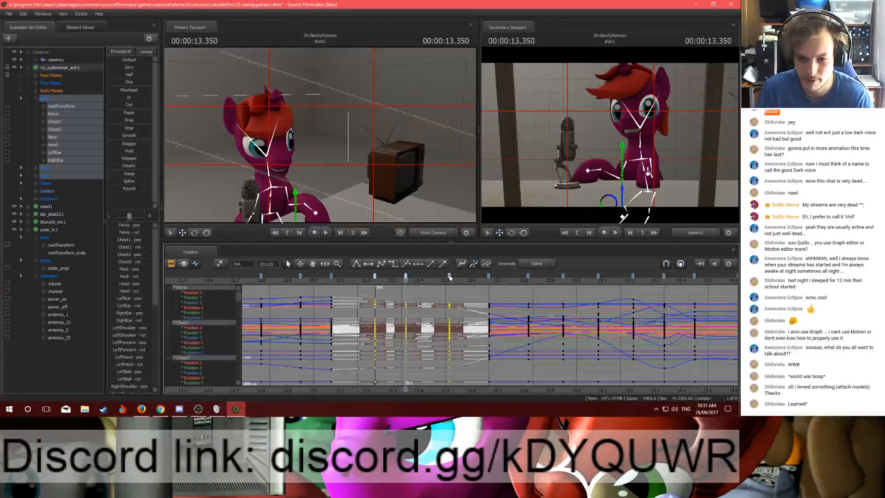
click(401, 289)
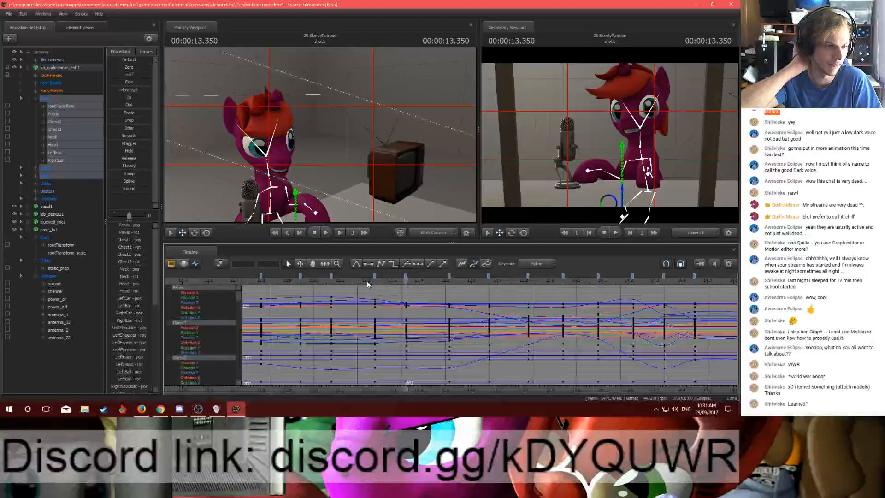
drag(366, 281, 333, 281)
key(space)
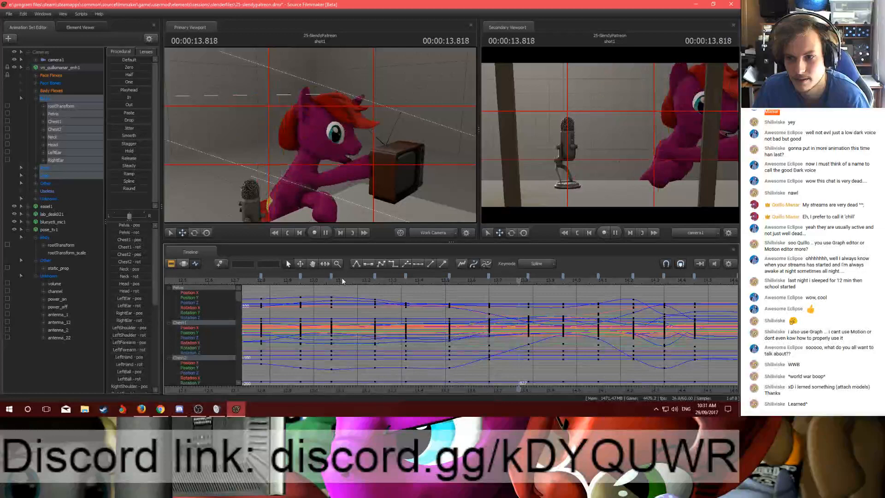
Step: Try an extra keyframe for the selected controls at 13.55 s and return to 13.516 s
drag(449, 284, 454, 279)
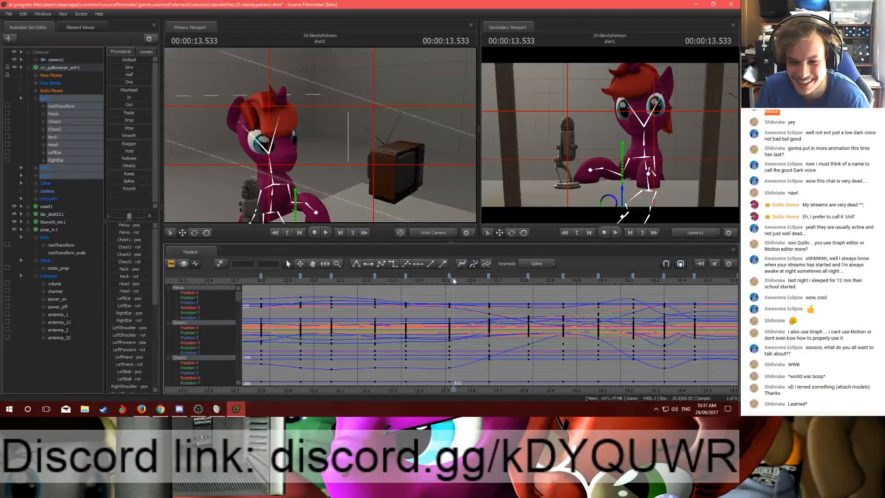
drag(453, 281, 457, 277)
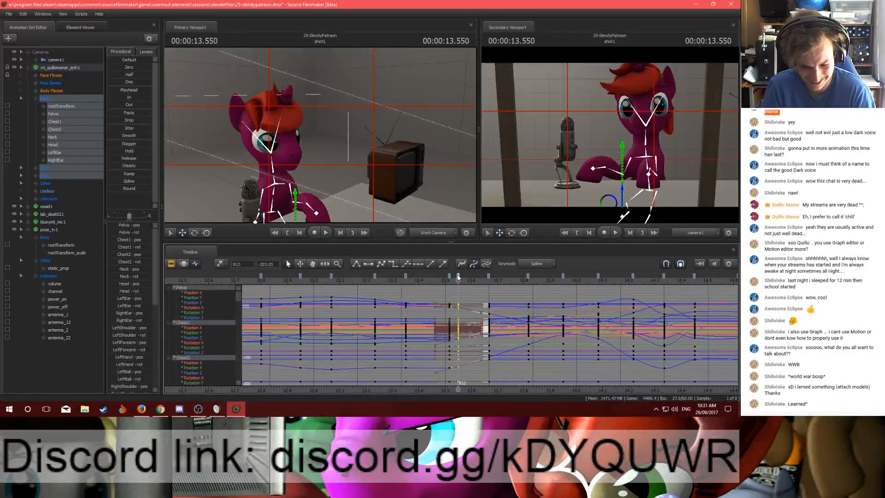
key(Left)
key(Left)
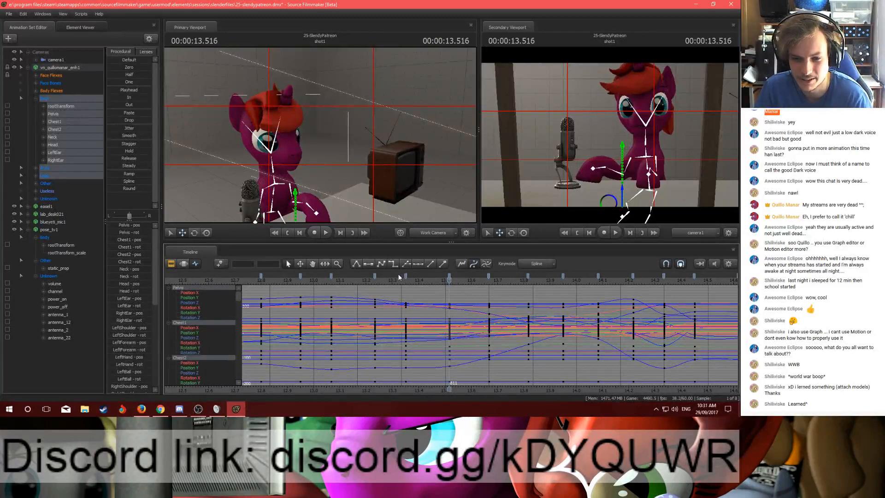
Step: Select the keyframes from 13.233 to 13.666 s, deselect them, and replay the turn toward the TV twice
click(374, 276)
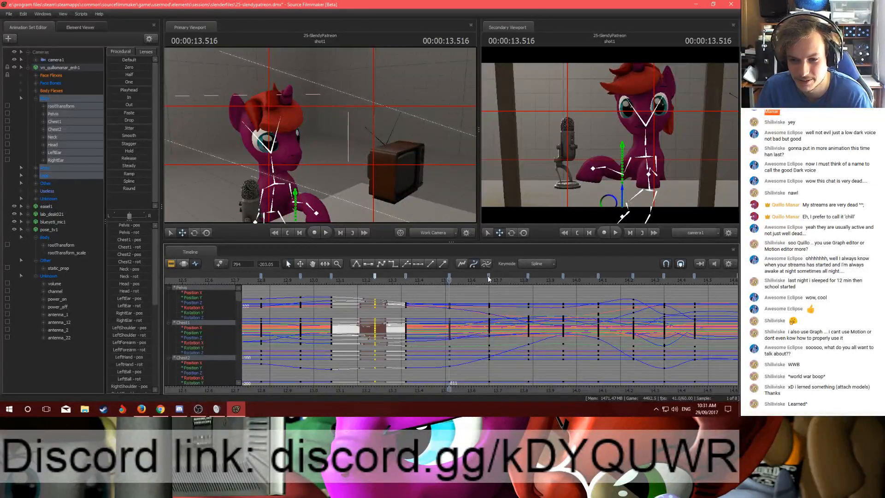
click(361, 281)
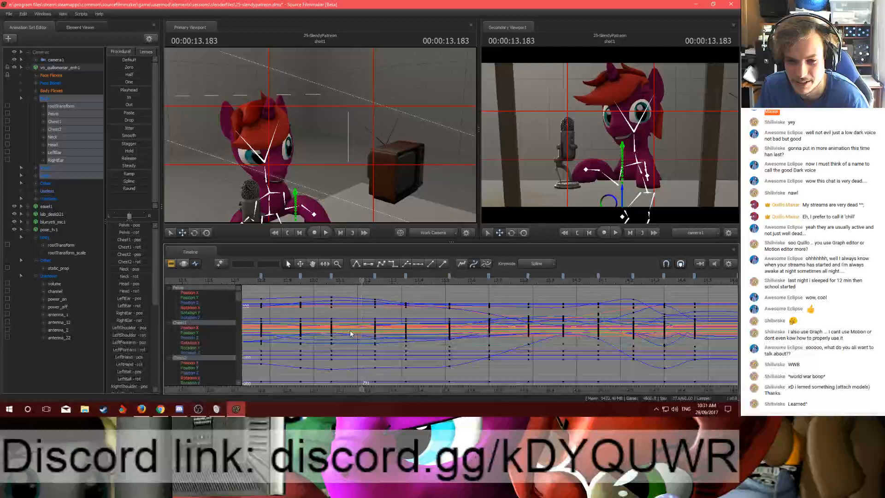
scroll(349, 330, down, 3)
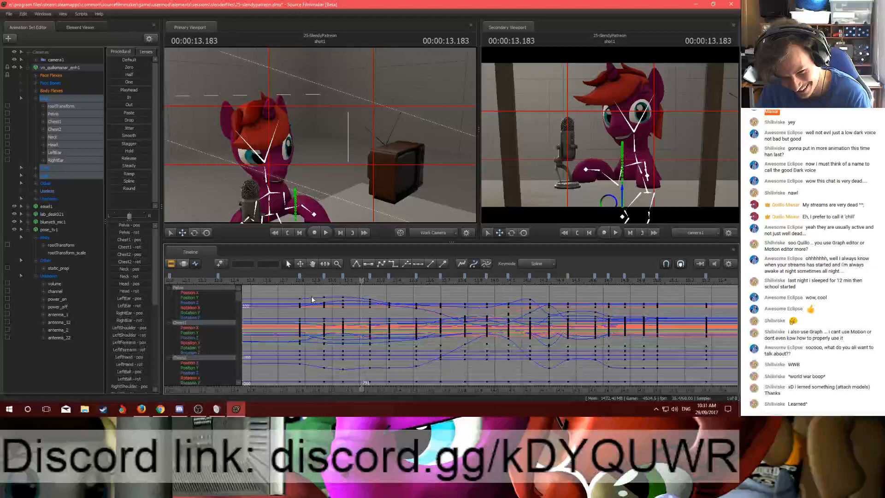
key(space)
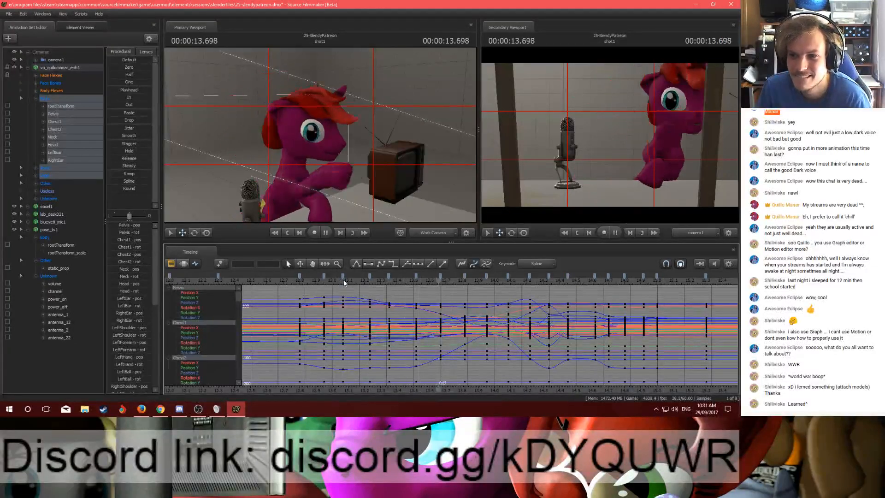
key(space)
key(space)
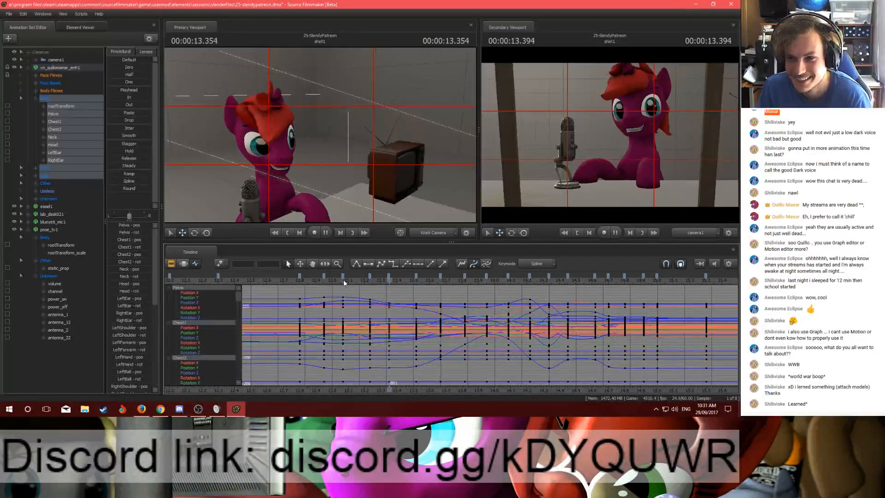
Step: Select the keyframes at 13.35 and 13.516 s, compare their poses, and deselect them at 13.35 s
drag(343, 281, 389, 286)
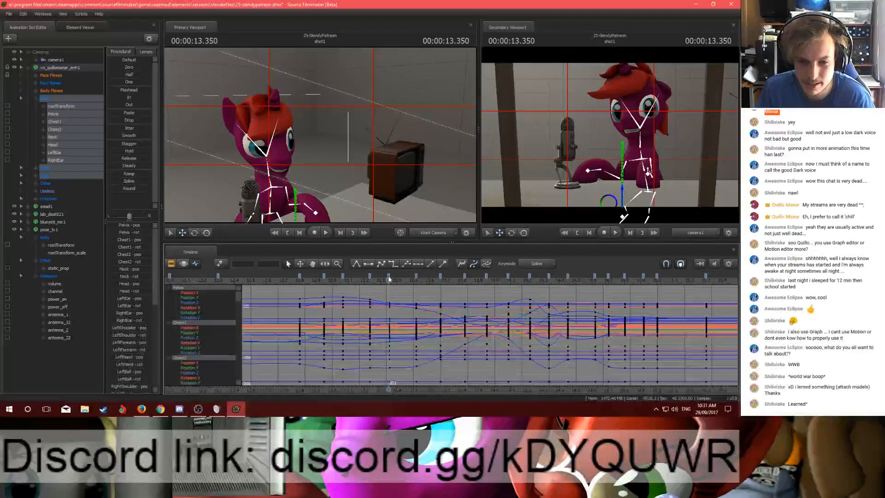
click(388, 276)
shift+click(416, 276)
drag(417, 281, 389, 279)
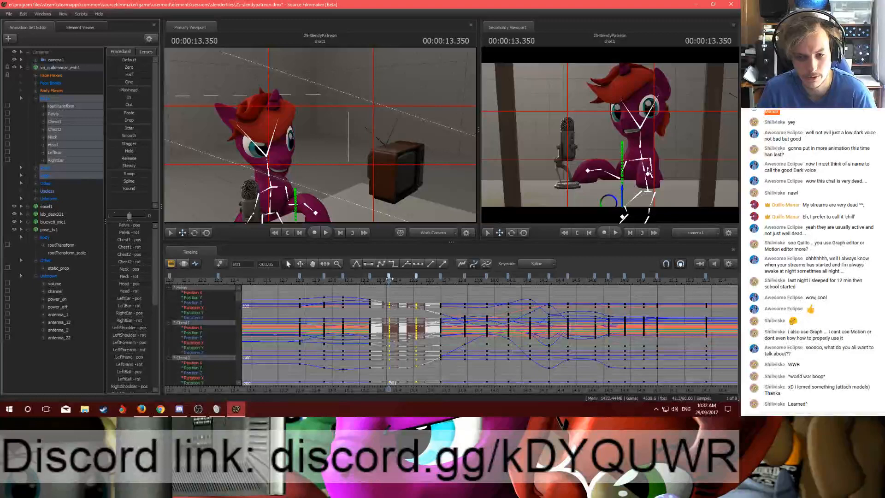
click(389, 295)
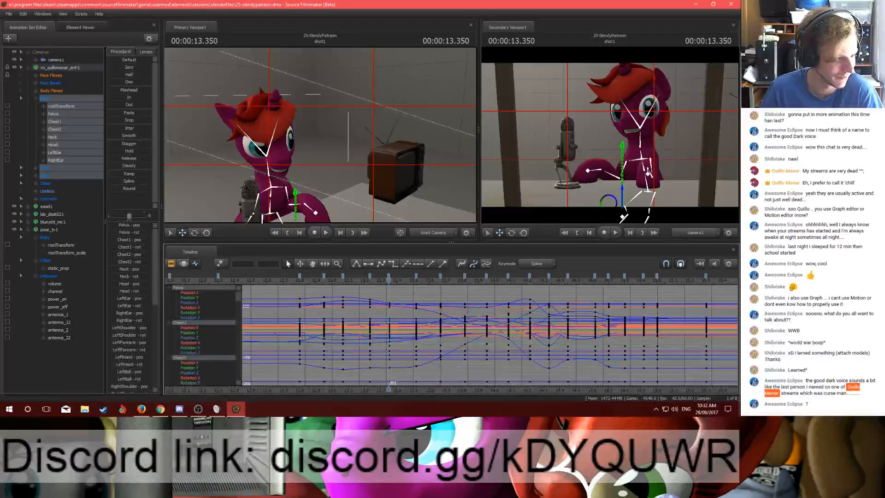
Step: Switch to the browser and back to Source Filmmaker, and scrub the pony's pose to 13.433 s
key(alt+Tab)
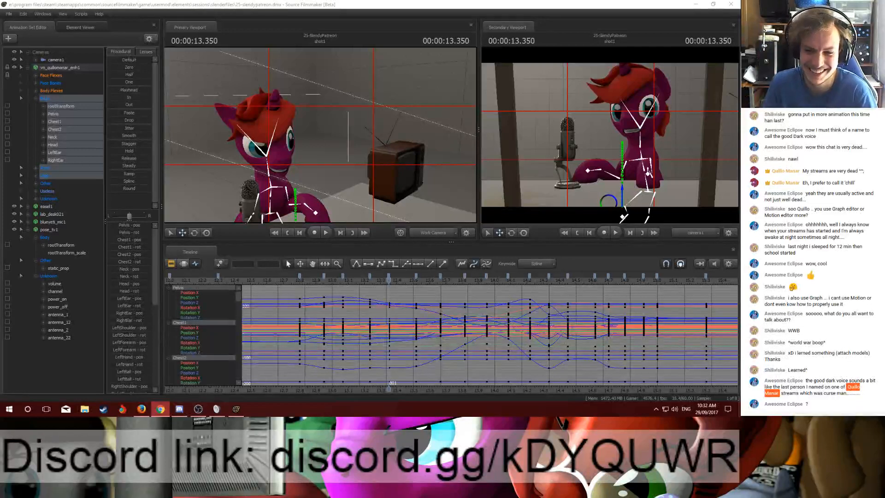
click(384, 282)
drag(384, 282, 403, 280)
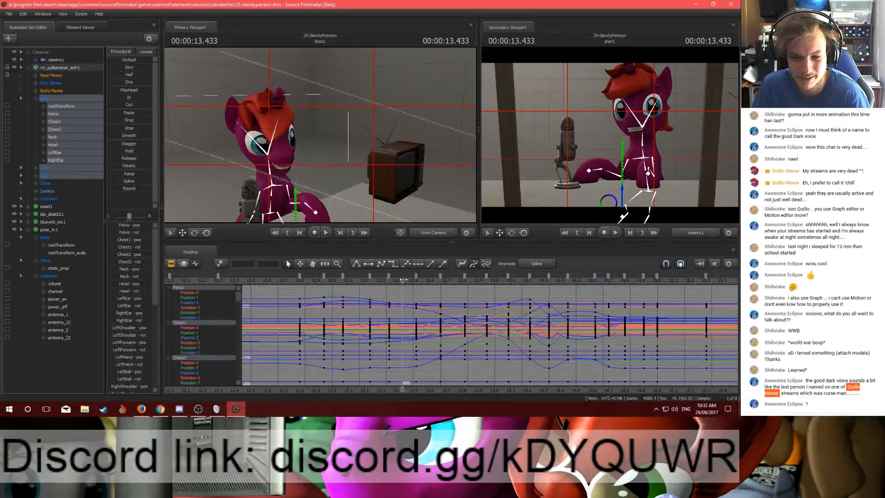
Step: Undo the recent keyframe edits on the pony's Body, Arms and Legs, going back to the state at 13.35 s
key(ctrl+z)
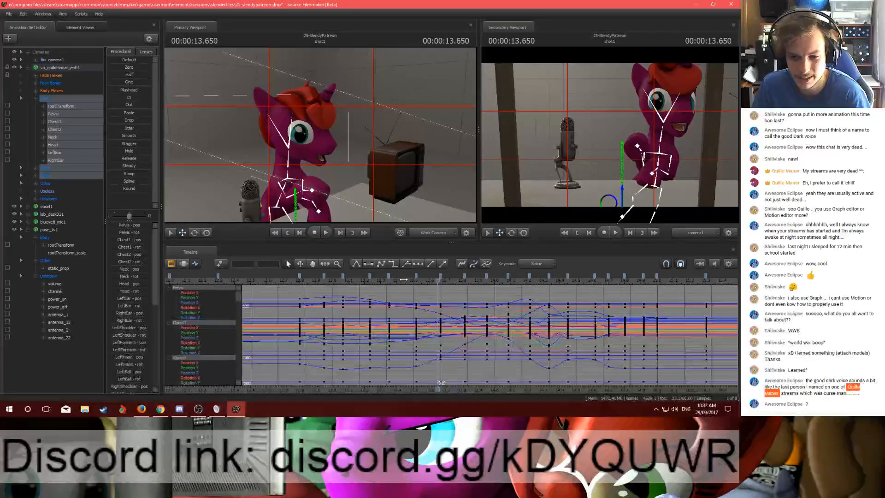
key(ctrl+z)
key(ctrl+z)
key(ctrl+z)
key(ctrl+z)
key(ctrl+z)
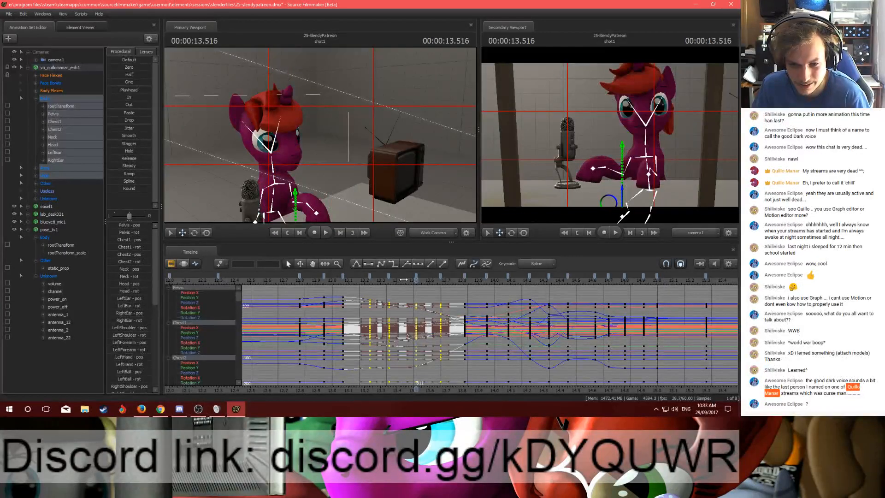
key(ctrl+z)
key(ctrl+z)
key(ctrl+z)
key(ctrl+z)
key(ctrl+z)
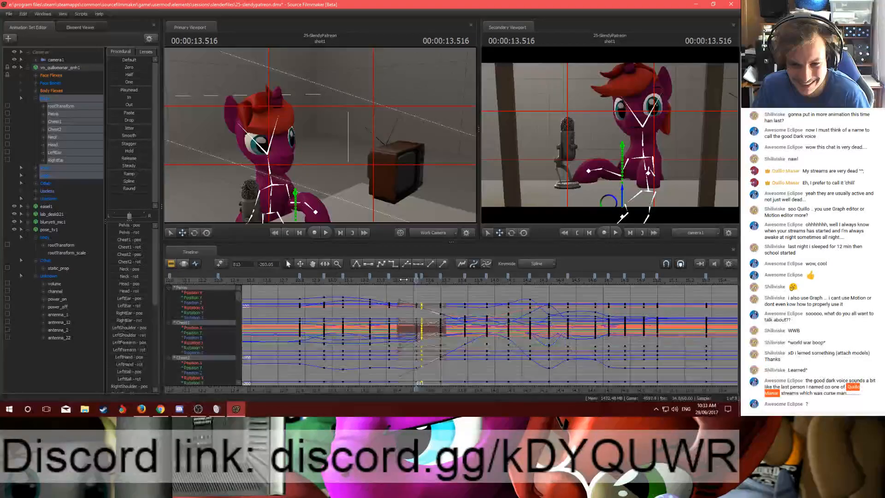
key(ctrl+z)
key(ctrl+z)
key(ctrl+z)
key(ctrl+z)
key(ctrl+z)
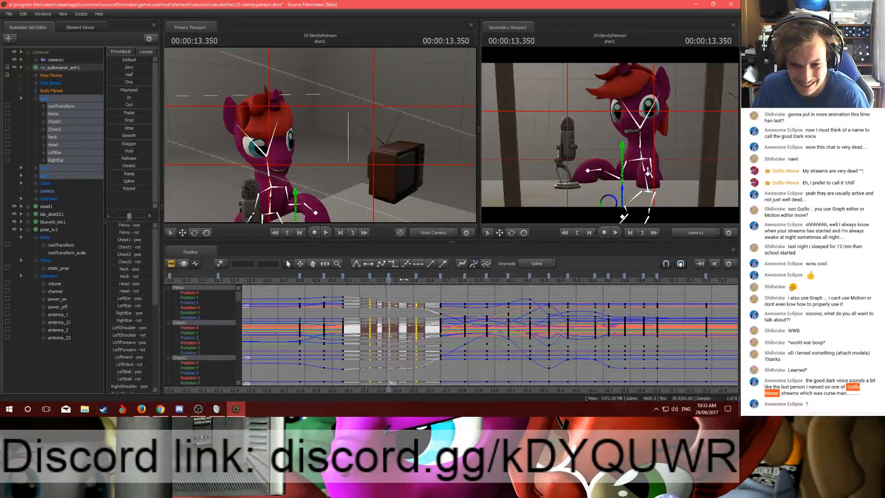
key(ctrl+z)
key(ctrl+z)
key(ctrl+z)
key(ctrl+z)
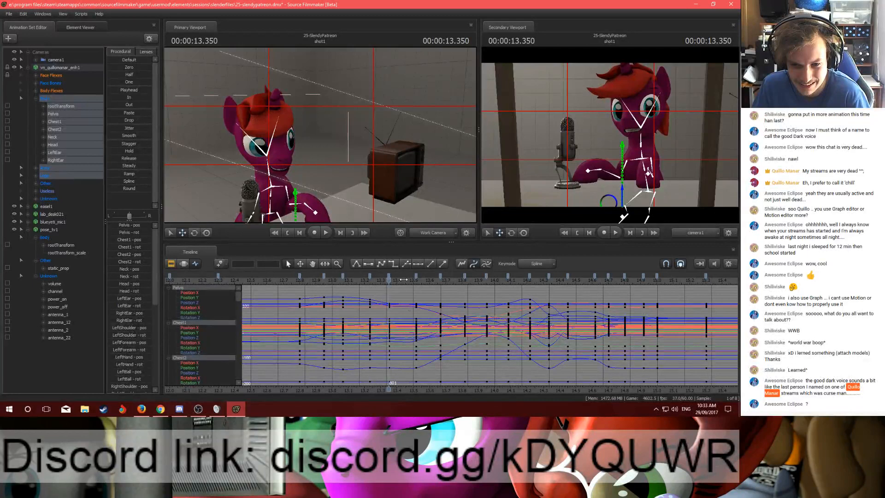
key(ctrl+z)
Step: Select and deselect the keyframes from 13.233 to 13.666 s, and scrub the pony's pose from 13.4 back to 13.233 s
drag(370, 275, 441, 277)
click(413, 293)
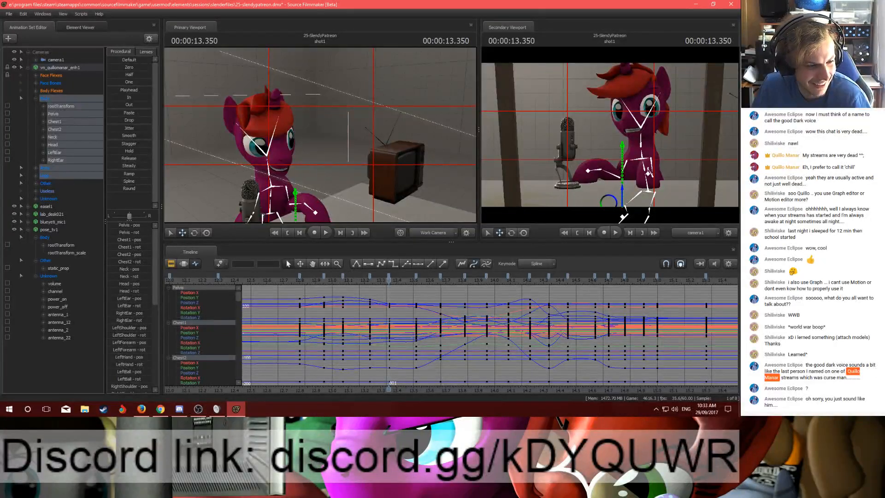
mouse_move(386, 281)
mouse_down()
mouse_move(326, 283)
mouse_move(399, 290)
mouse_up()
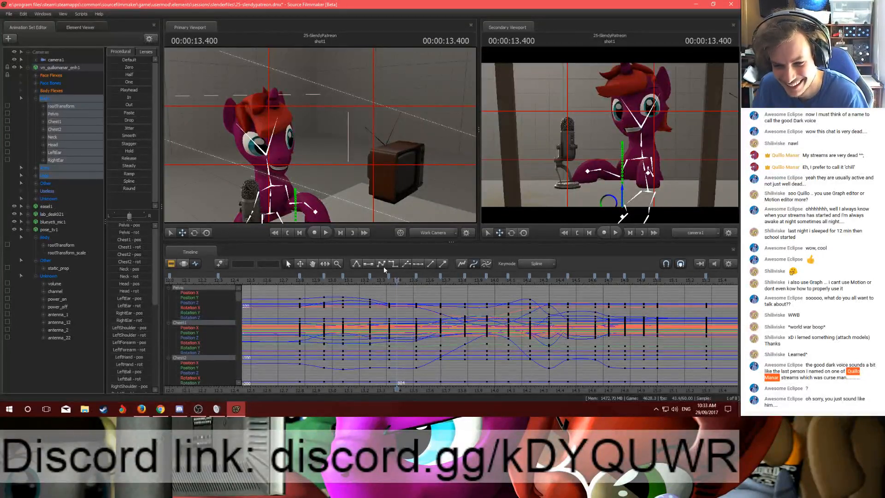
click(389, 280)
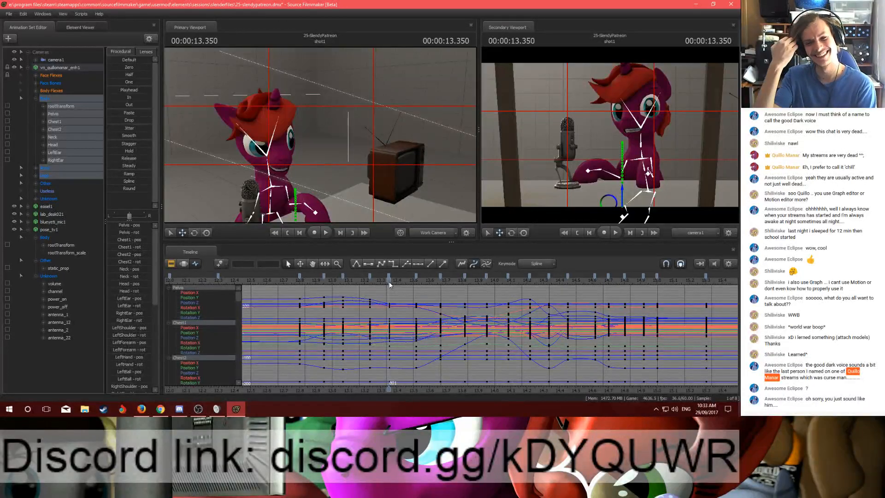
drag(388, 280, 386, 280)
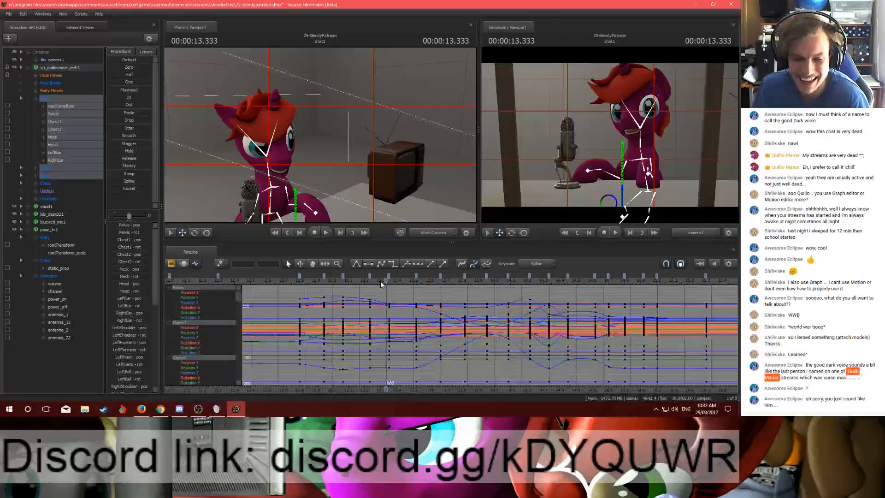
drag(381, 281, 369, 277)
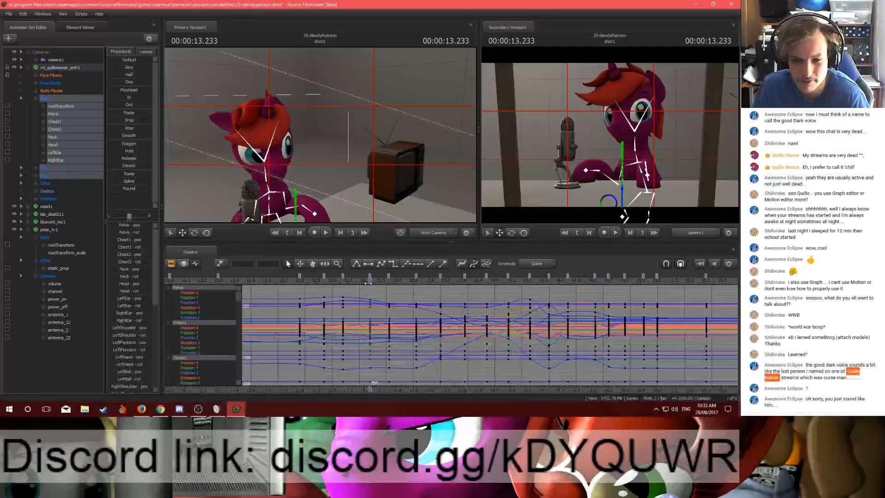
Step: Scrub the pony's animation between 12.9 and 13.35 s, and play back her turn toward the TV up to 13.733 s
drag(368, 281, 324, 279)
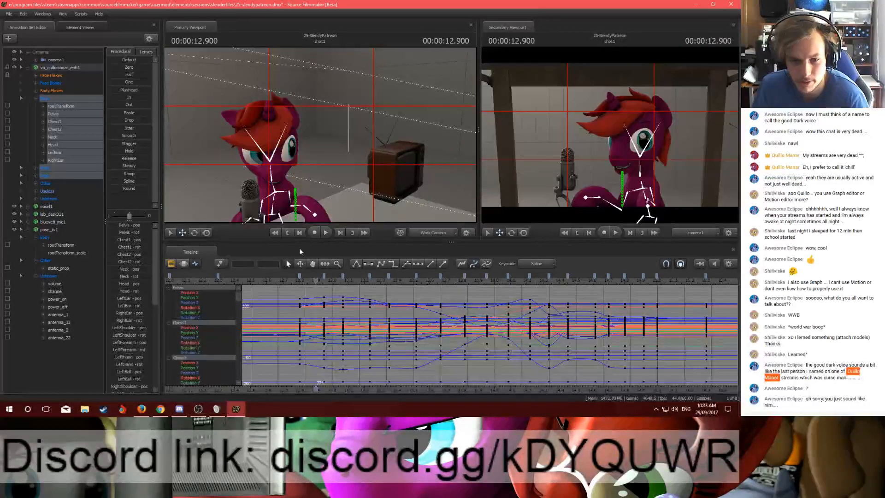
click(389, 281)
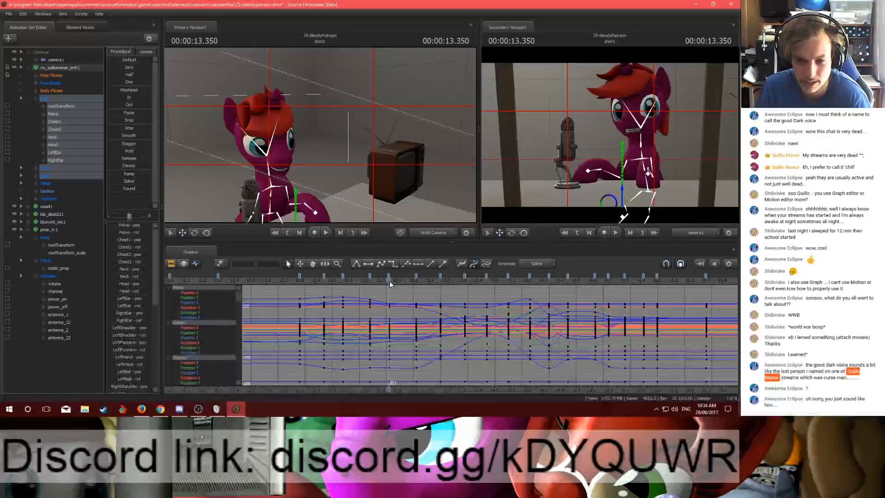
drag(389, 281, 300, 281)
key(space)
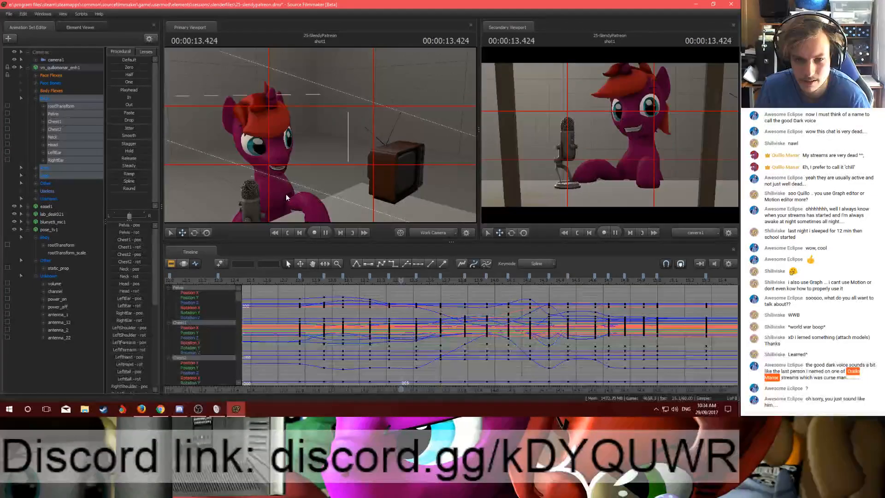
key(space)
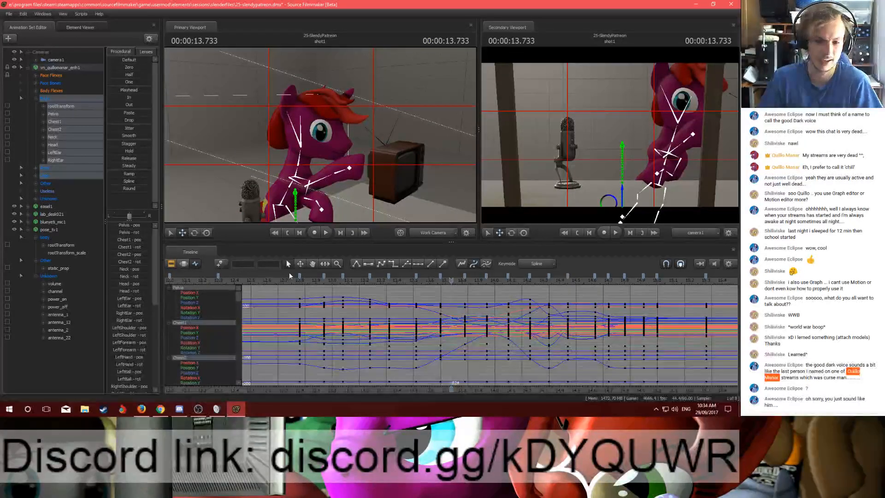
Step: Replay the turn twice from just before 12.9 s, and move the playhead to 13.35 s
click(306, 282)
key(space)
key(space)
click(307, 282)
key(space)
key(space)
drag(368, 283, 391, 284)
Step: Switch to Discord and the browser, and return to Source Filmmaker
click(179, 409)
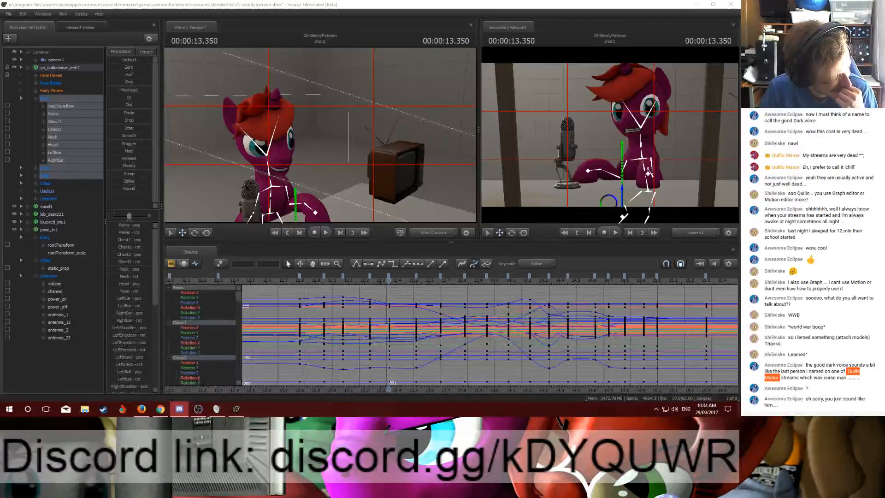
click(336, 325)
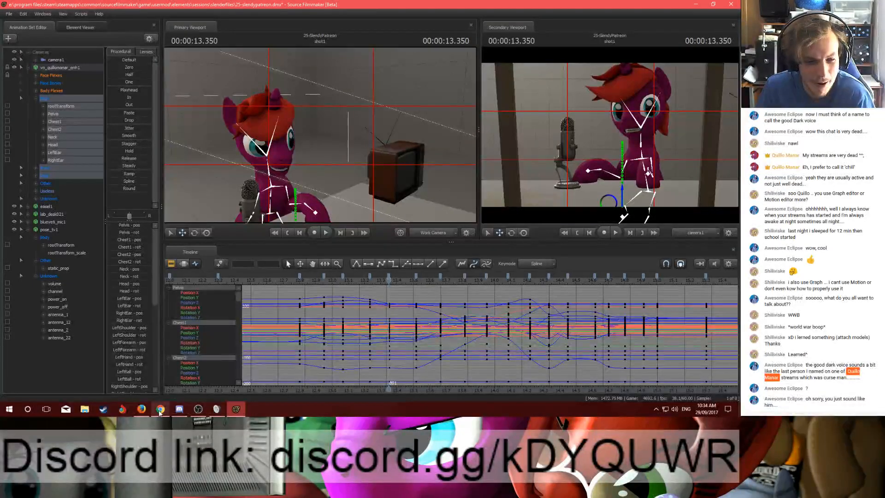
mouse_move(160, 411)
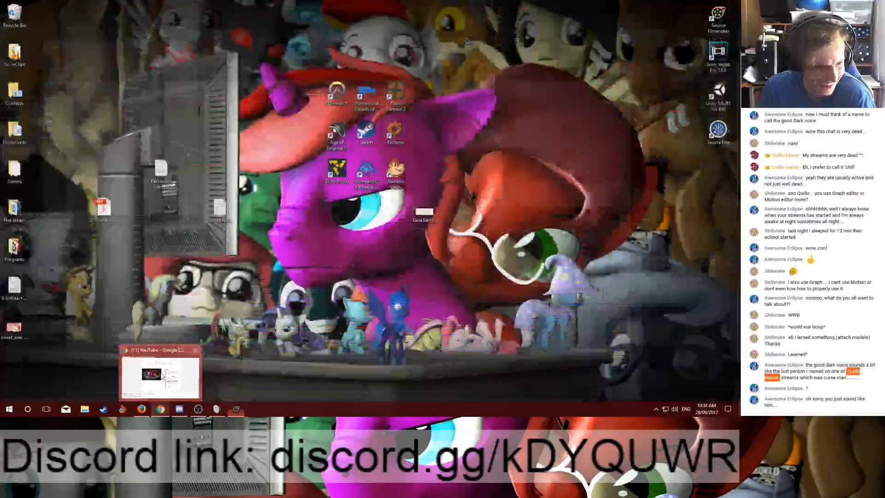
click(162, 376)
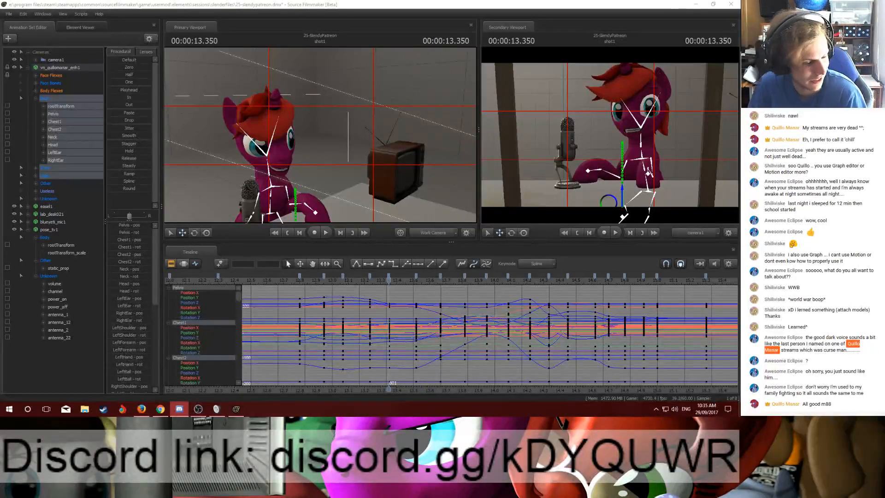
click(312, 252)
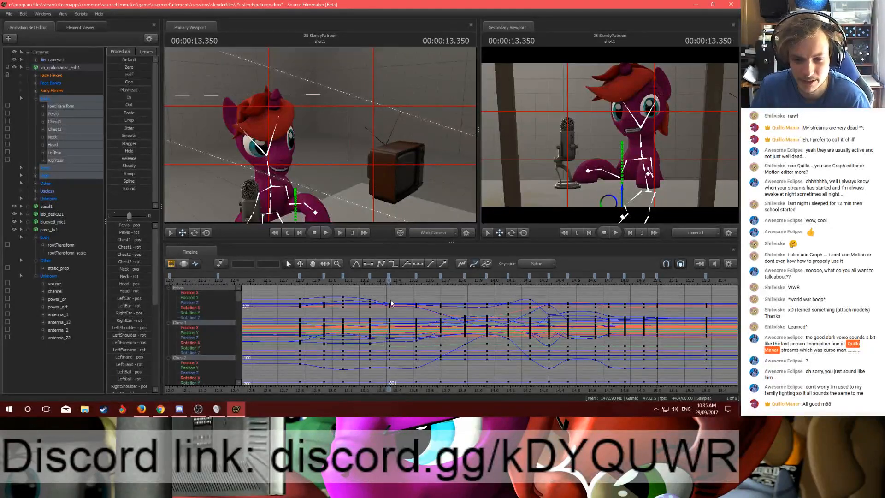
Step: Select the pony's keyframe at 13.35 s, and compare its pose with the one at 13.433 s
mouse_move(387, 280)
mouse_down()
mouse_move(374, 282)
mouse_move(388, 282)
mouse_up()
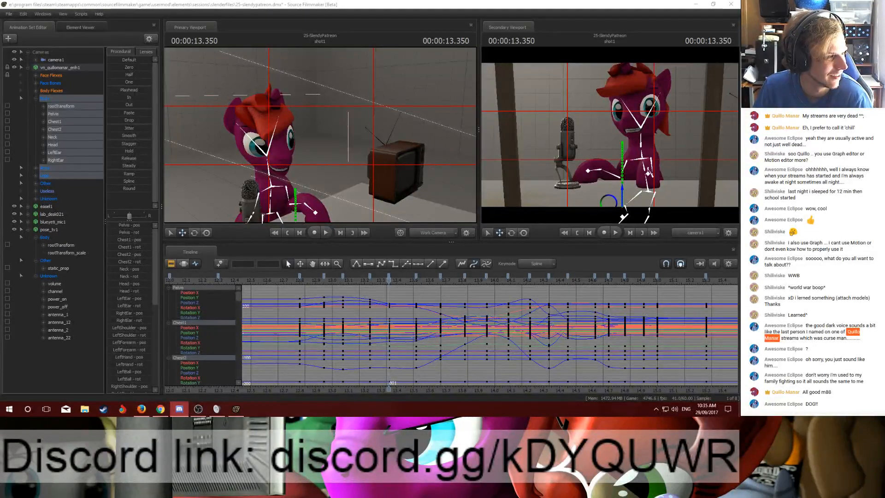
mouse_move(387, 282)
mouse_down()
mouse_move(404, 284)
mouse_move(390, 292)
mouse_up()
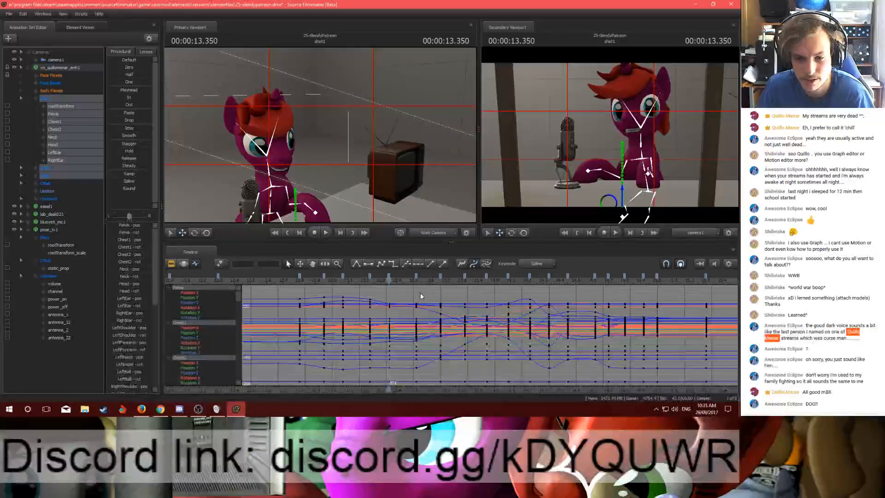
click(404, 283)
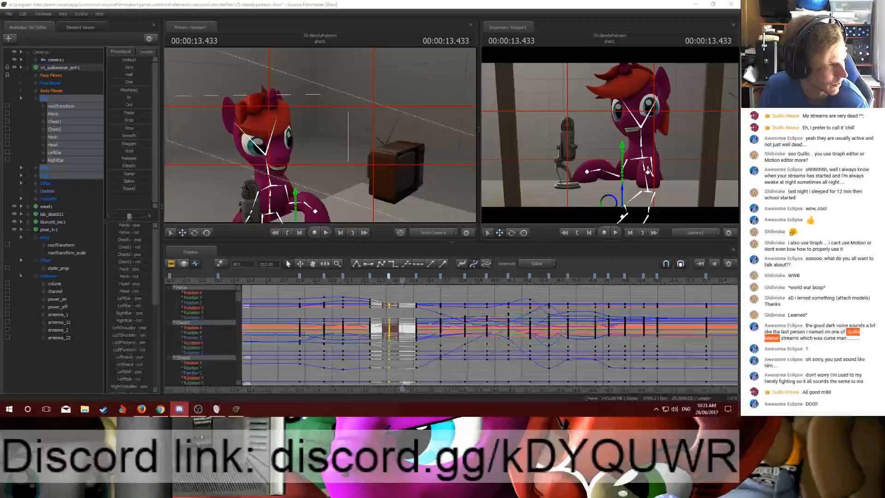
click(403, 283)
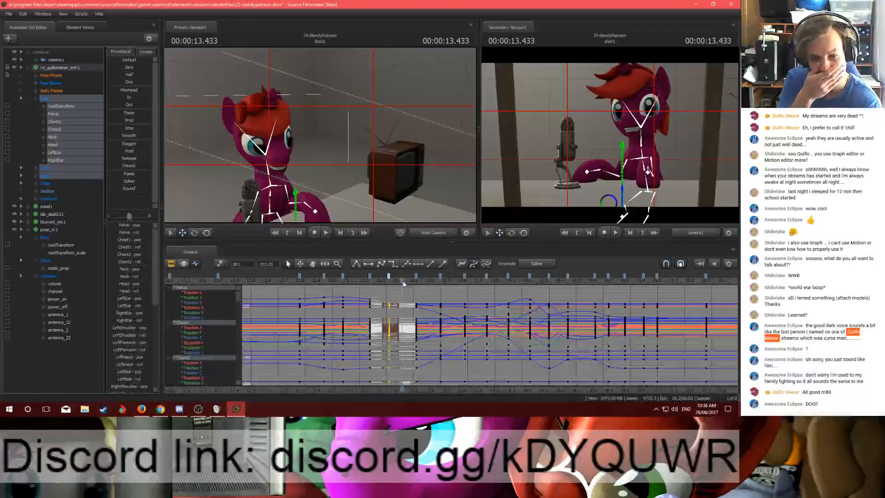
key(Right)
key(Right)
key(Up)
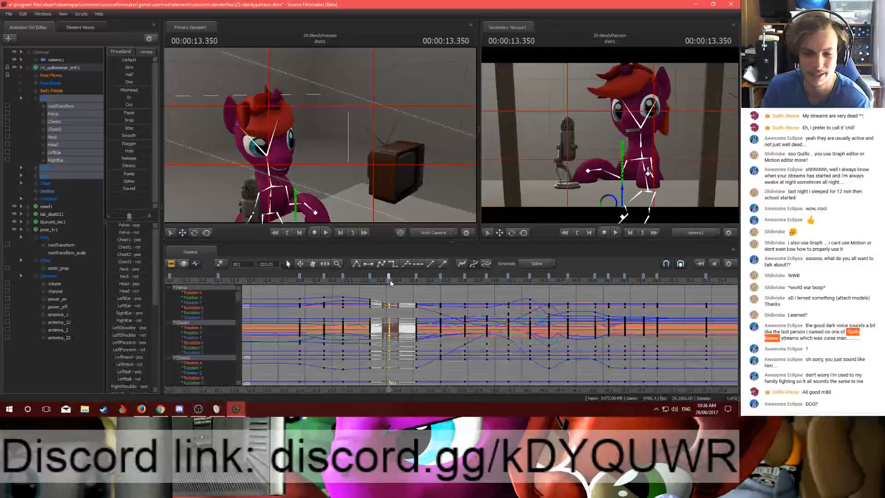
Step: Scrub the pony's pose frame by frame between 13.316 and 13.35 s, and clear the keyframe selection at 13.333 s
scroll(389, 299, up, 3)
mouse_move(387, 280)
mouse_down()
mouse_move(444, 279)
mouse_move(356, 281)
mouse_move(387, 283)
mouse_up()
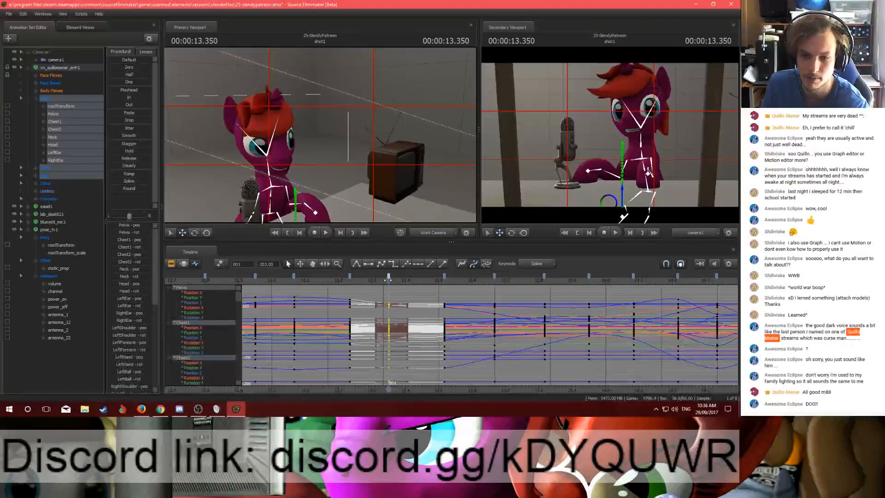
mouse_move(388, 279)
mouse_down()
mouse_move(416, 282)
mouse_move(380, 279)
mouse_up()
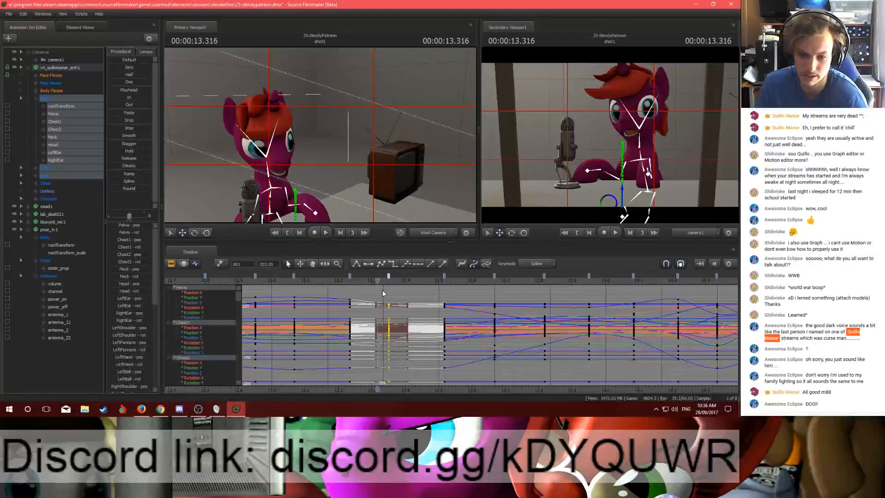
mouse_move(376, 280)
mouse_down()
mouse_move(354, 277)
mouse_move(383, 278)
mouse_up()
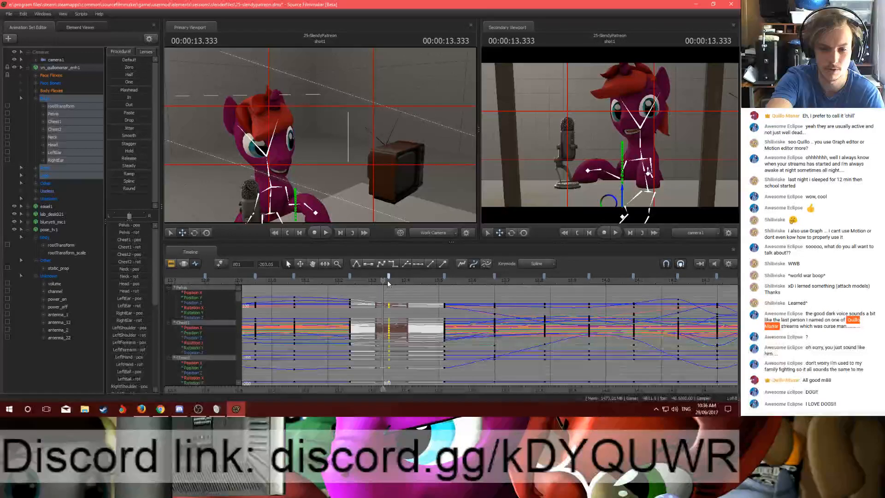
drag(387, 280, 378, 280)
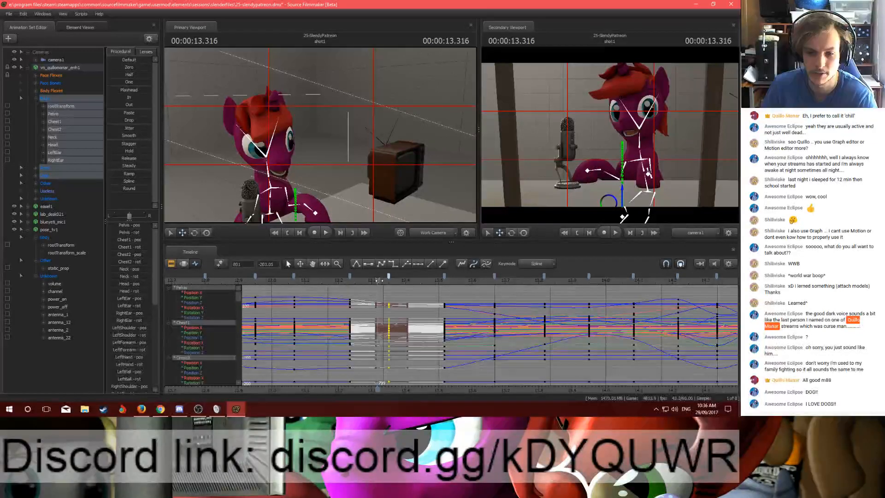
drag(380, 282, 385, 280)
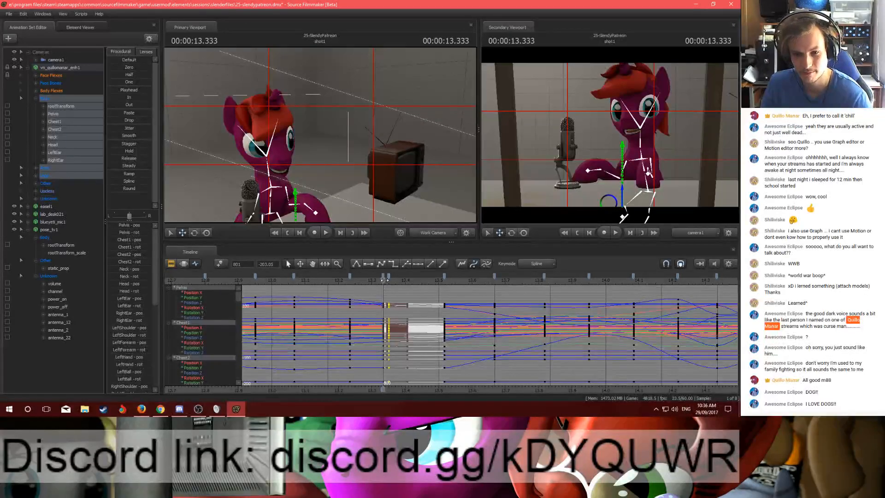
click(383, 278)
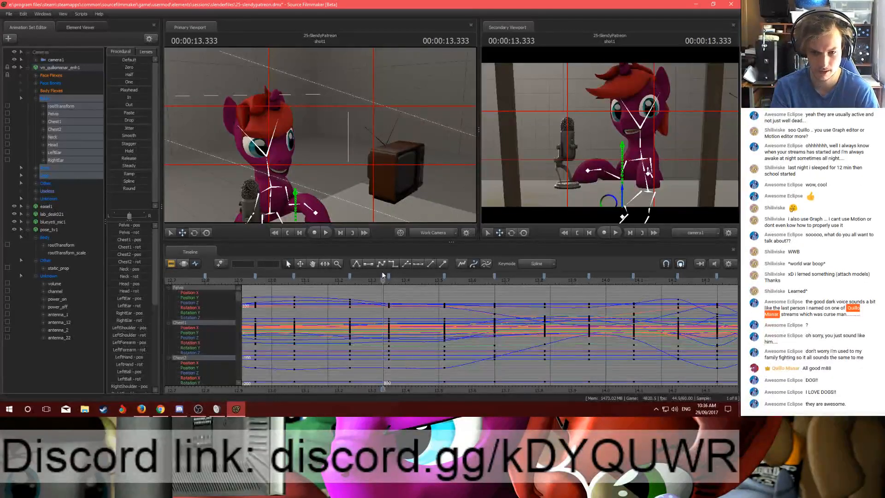
Step: Go to 13.35 s, and select and deselect the pony's keyframes from 13.233 to 13.666 s
key(Right)
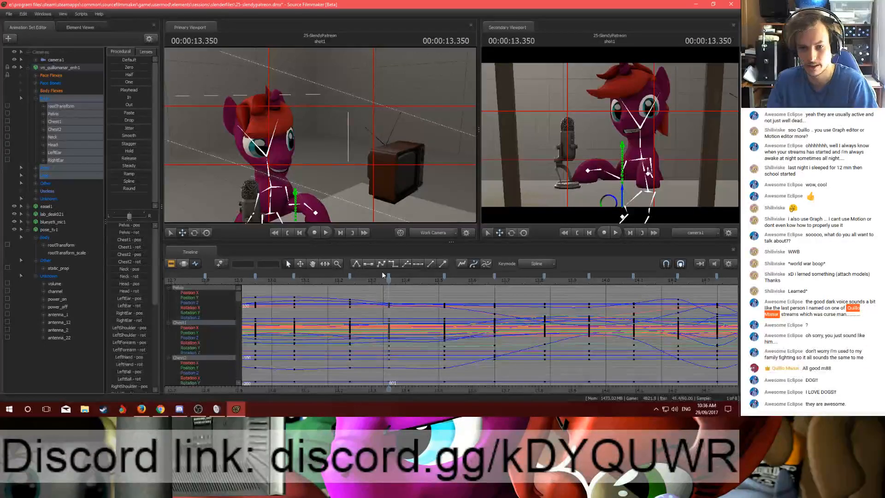
scroll(382, 273, up, 3)
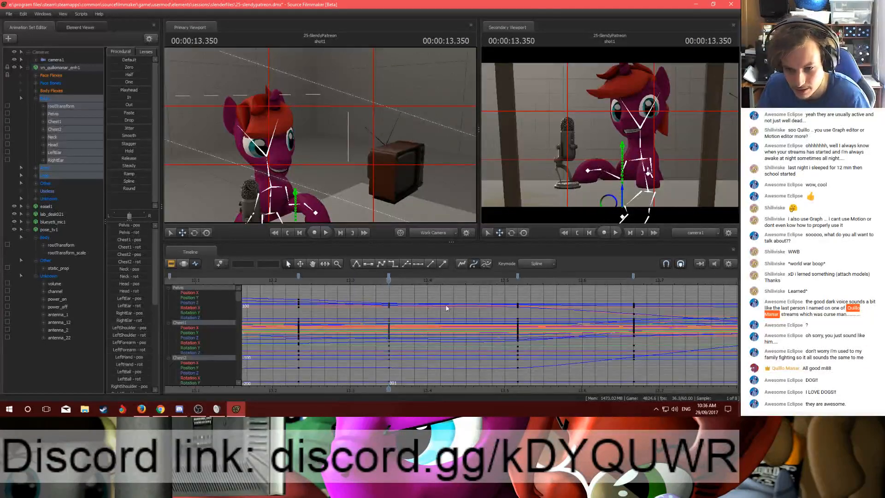
scroll(397, 299, down, 4)
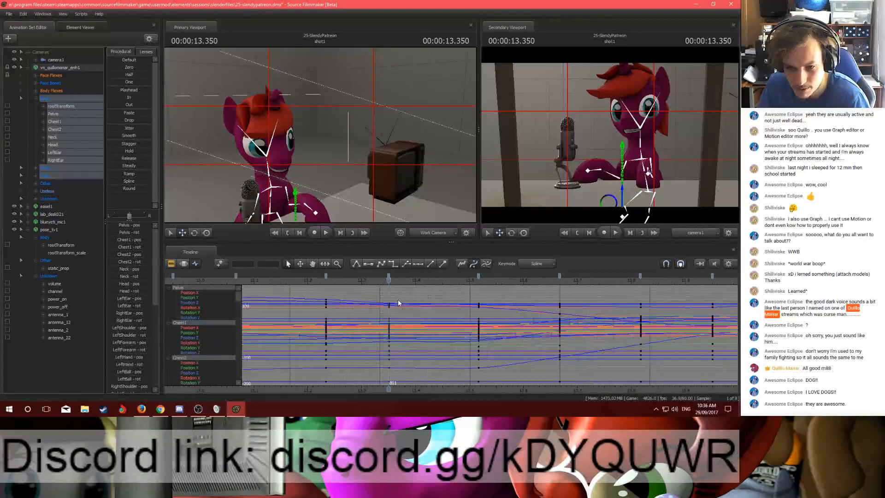
click(361, 276)
shift+click(461, 277)
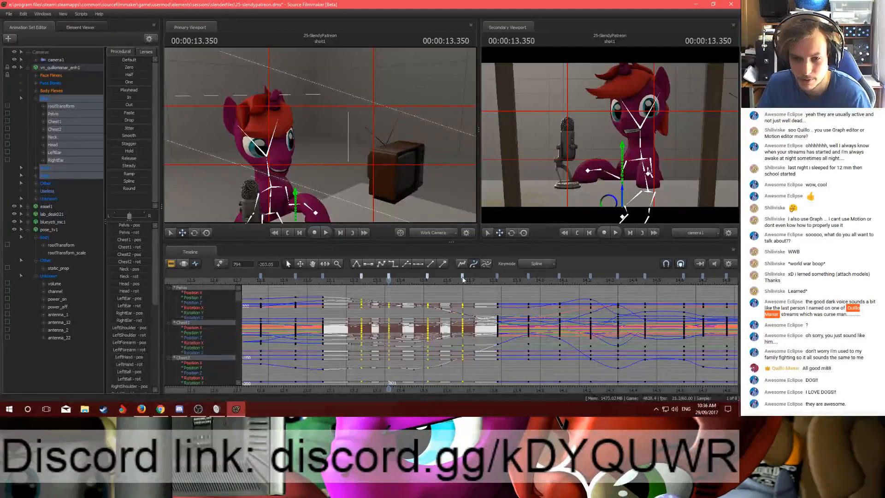
click(431, 288)
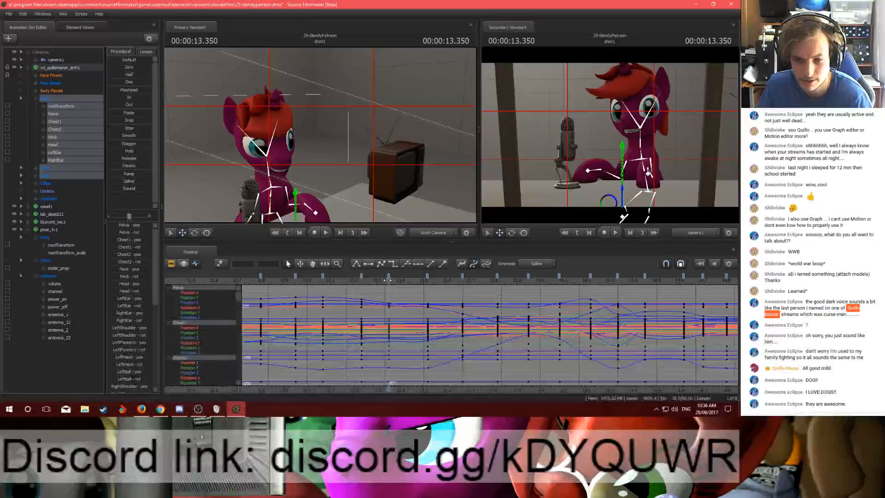
Step: Play the pony's turn repeatedly from 13.133 s to review the motion around the 13.35 s keyframe
key(space)
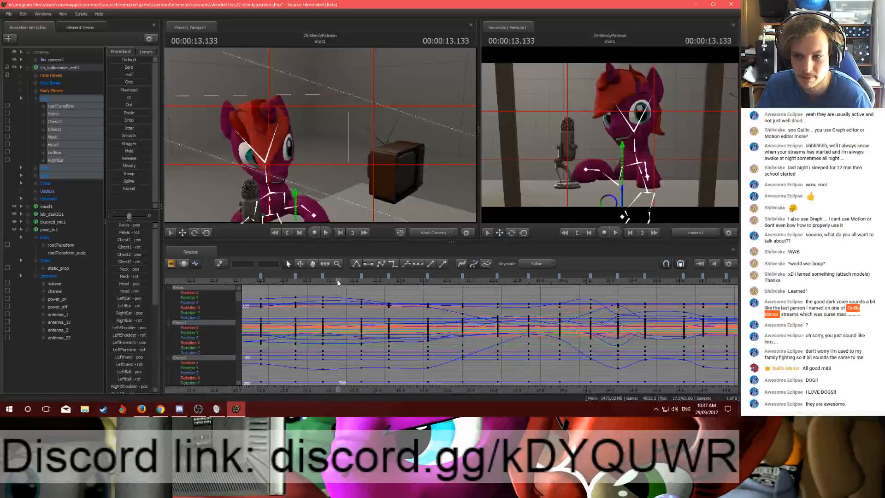
click(336, 280)
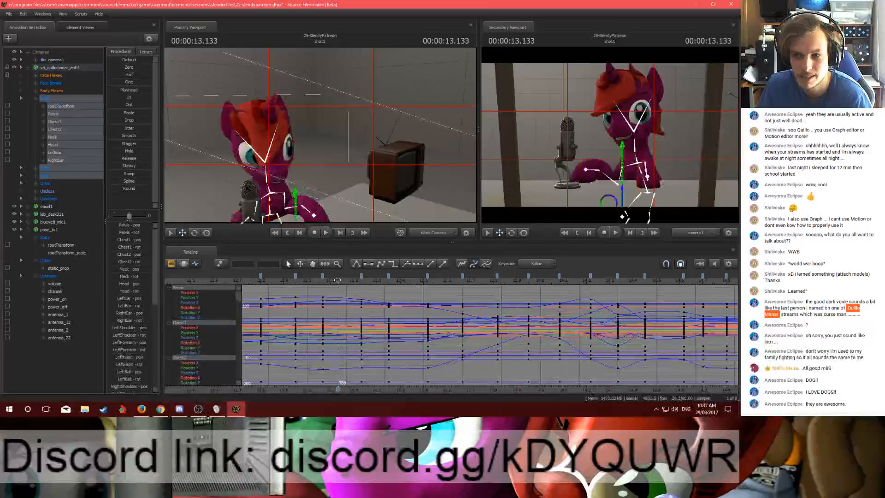
key(space)
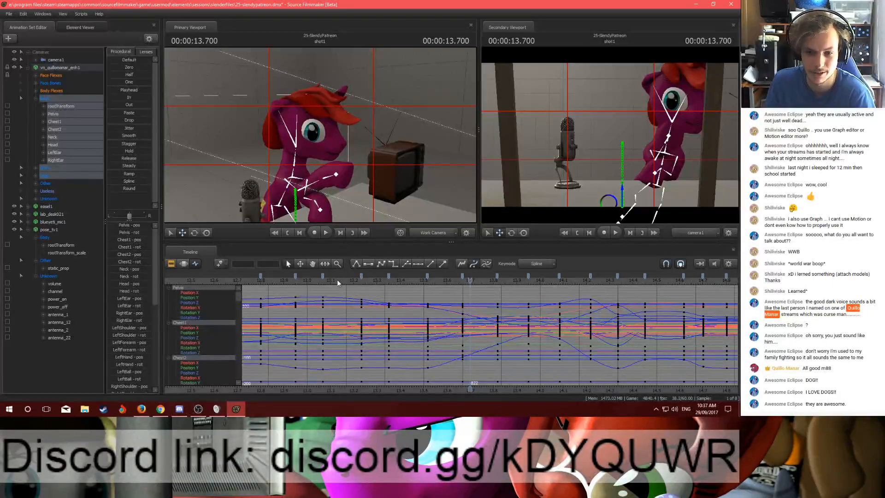
click(337, 280)
key(space)
key(space)
Step: Scrub to the pony's pose at 13.55 s, and compare the keyframes at 13.516 and 13.35 s
drag(337, 280, 435, 284)
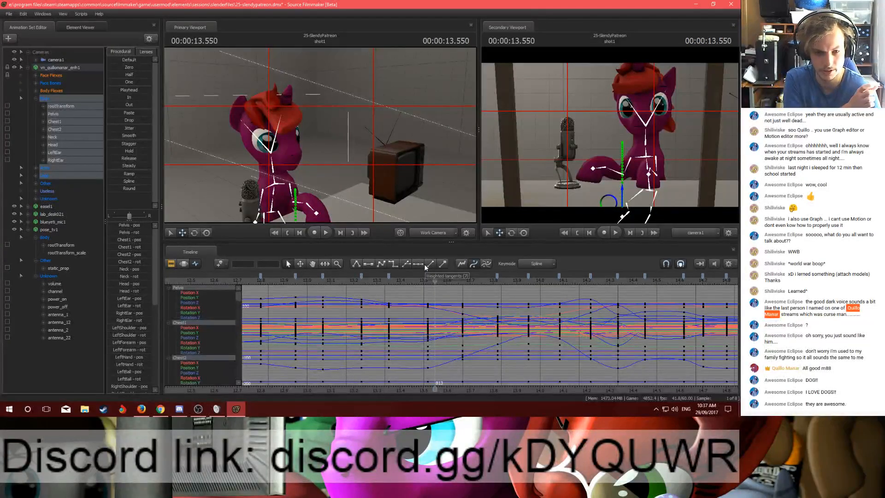
key(Left)
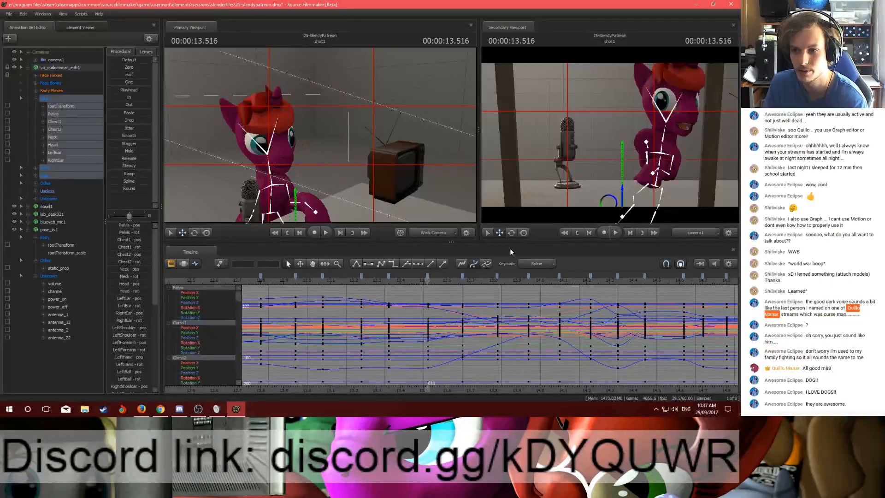
key(Down)
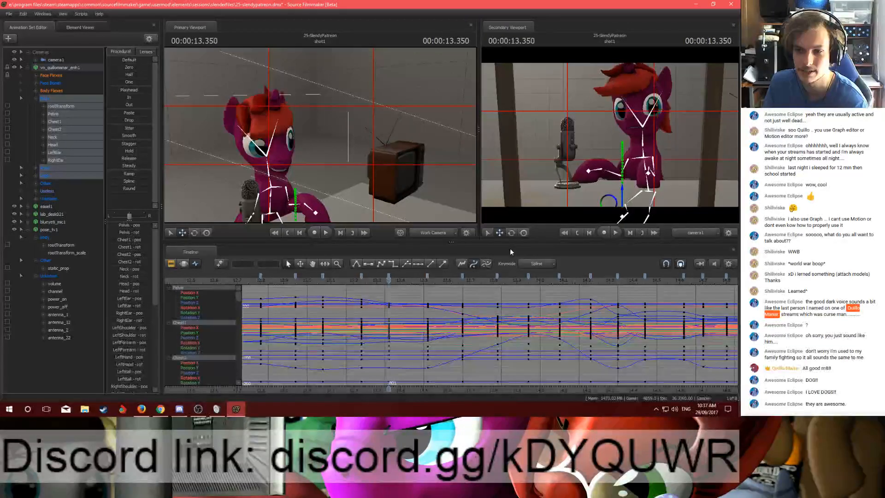
key(Up)
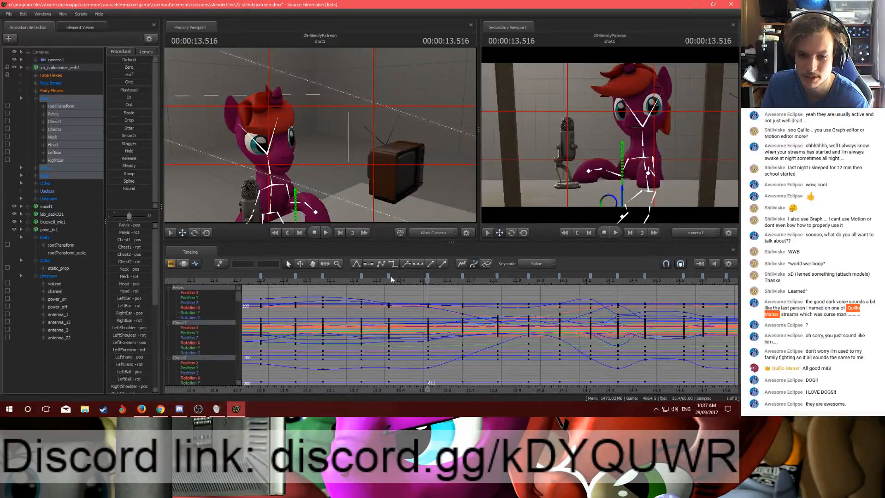
Step: Check the pony's pose between 13.516 and 13.55 s, and select her keyframes from 13.35 to 13.666 s
drag(428, 285, 434, 286)
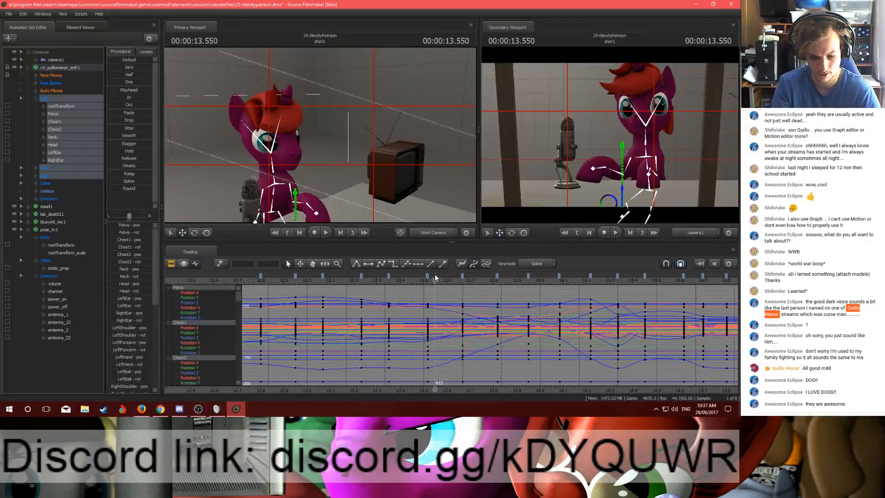
drag(435, 274, 422, 275)
click(389, 277)
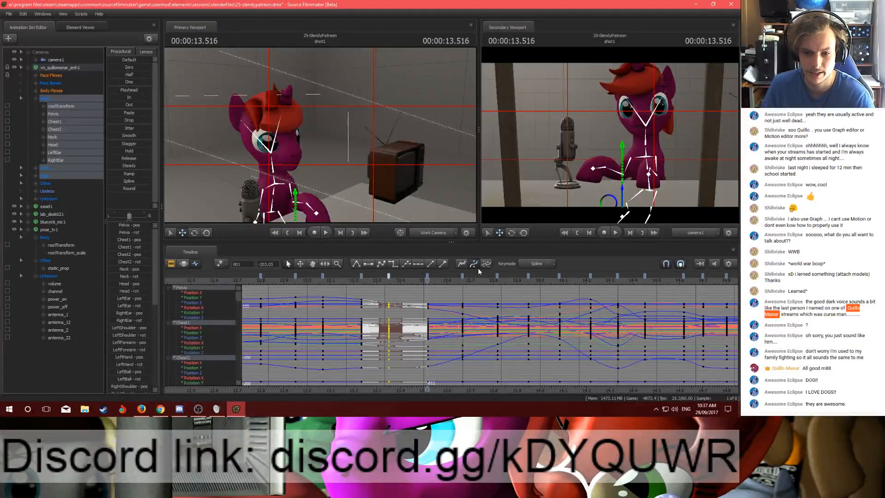
shift+click(463, 275)
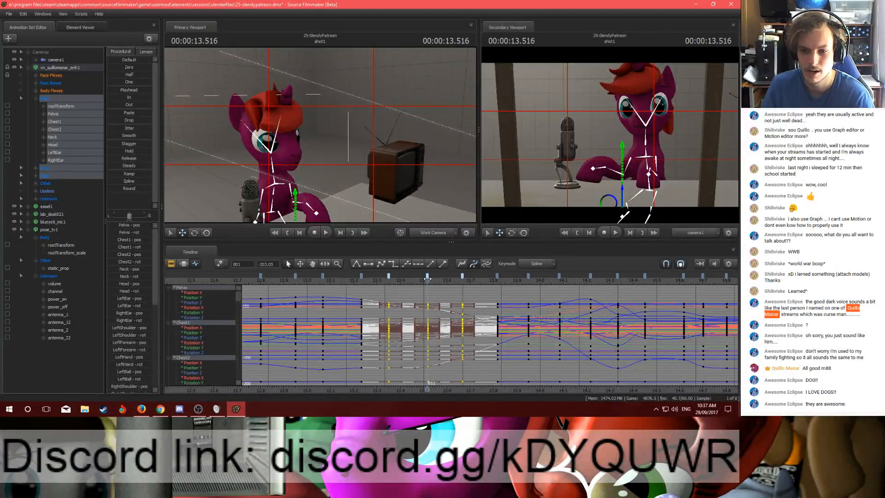
Step: Play the pony's turn and the TV move repeatedly to review the motion through 14.483 s
drag(427, 277, 302, 282)
key(space)
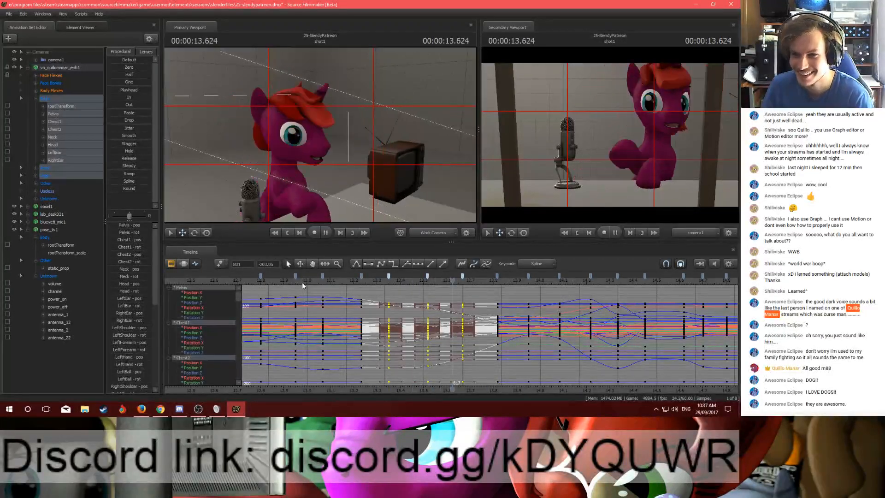
key(space)
key(space)
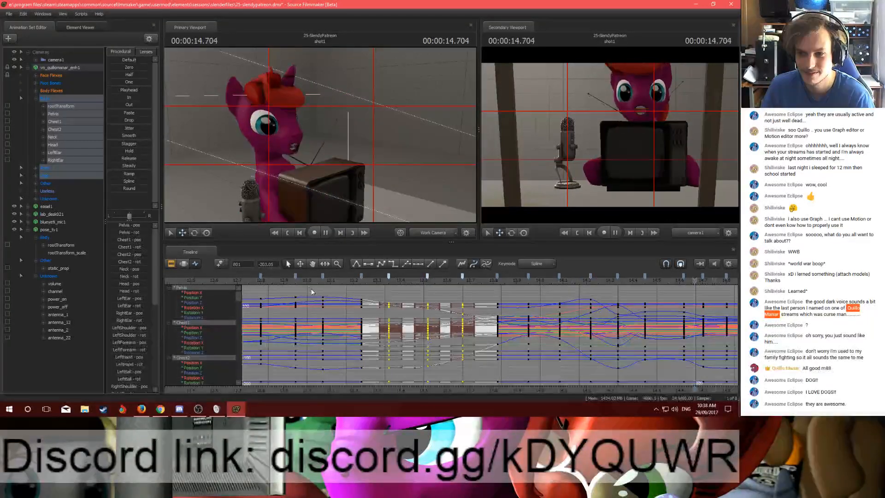
scroll(450, 347, down, 3)
scroll(451, 345, down, 1)
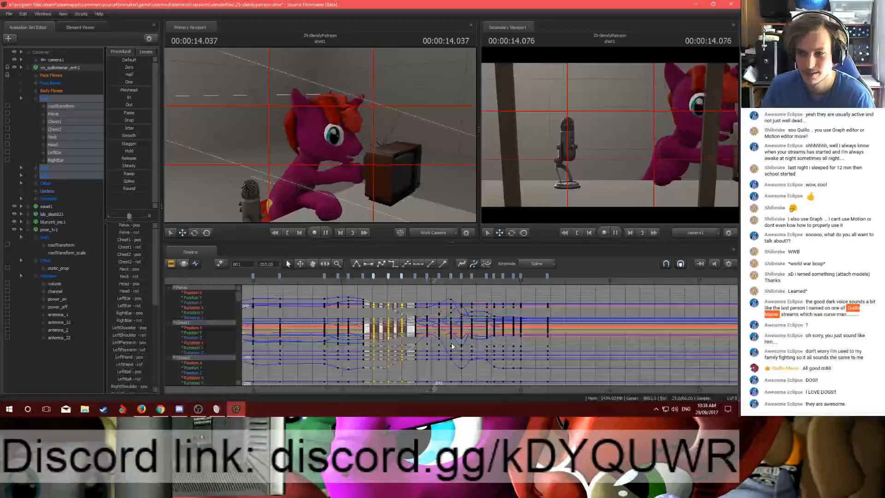
key(space)
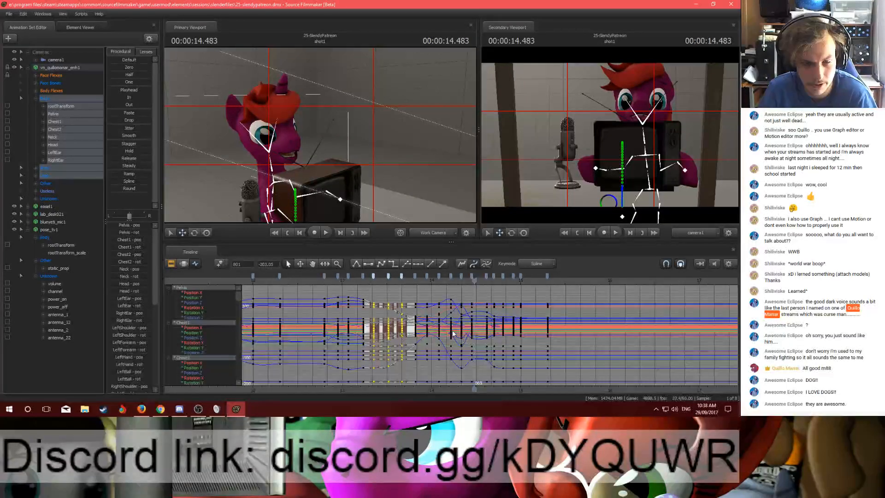
Step: Collapse the pony's and TV's controls, filter the models by "sphere", and add handle_grip_sphere.mdl to the shot
click(28, 68)
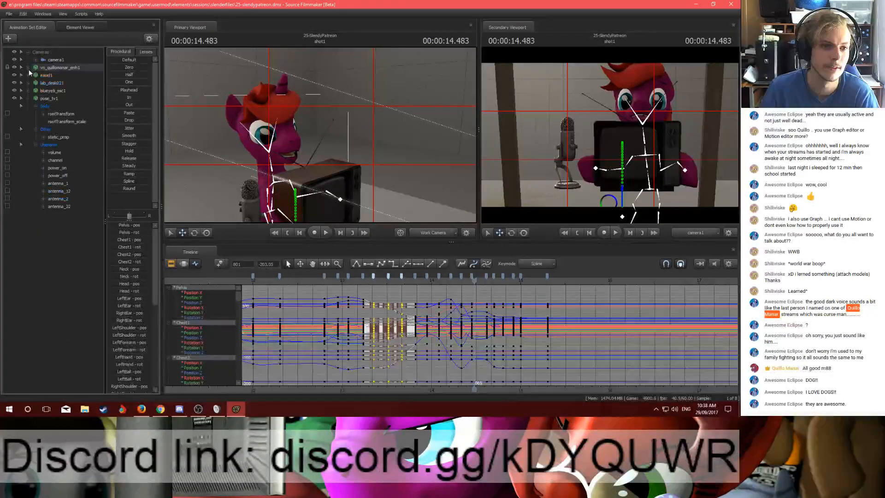
click(28, 99)
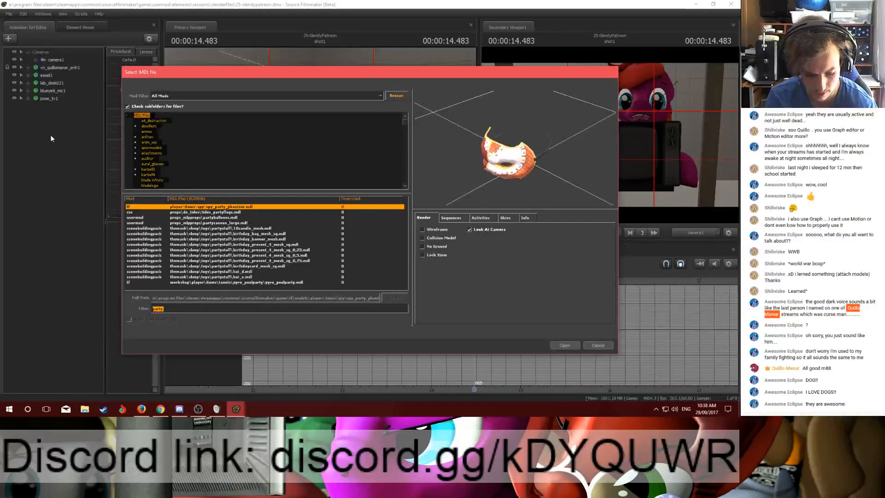
text(sphere)
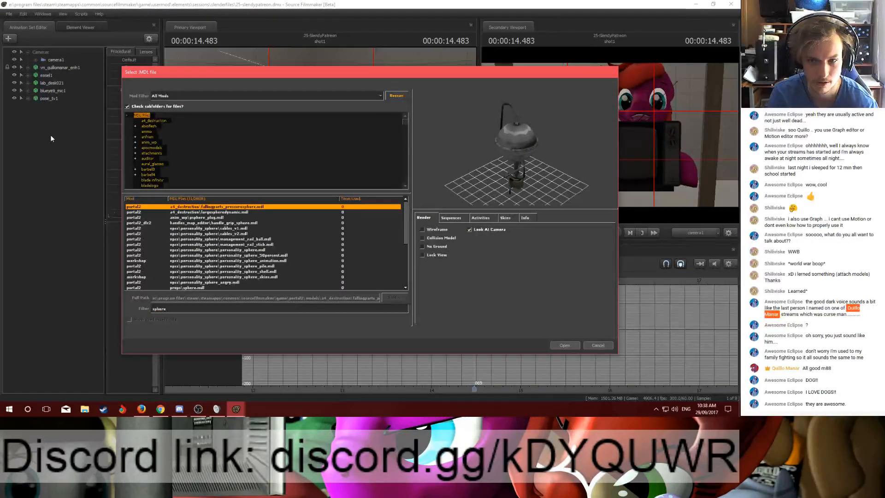
click(224, 212)
click(220, 217)
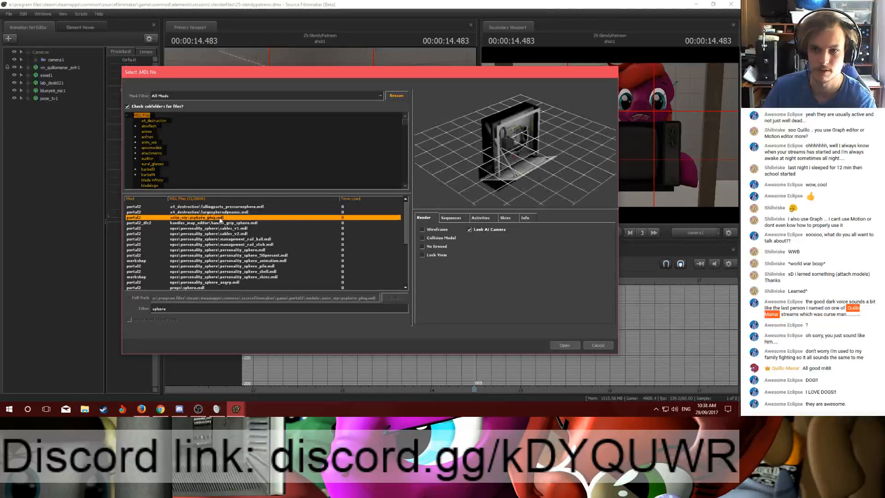
key(Down)
key(Down)
key(Up)
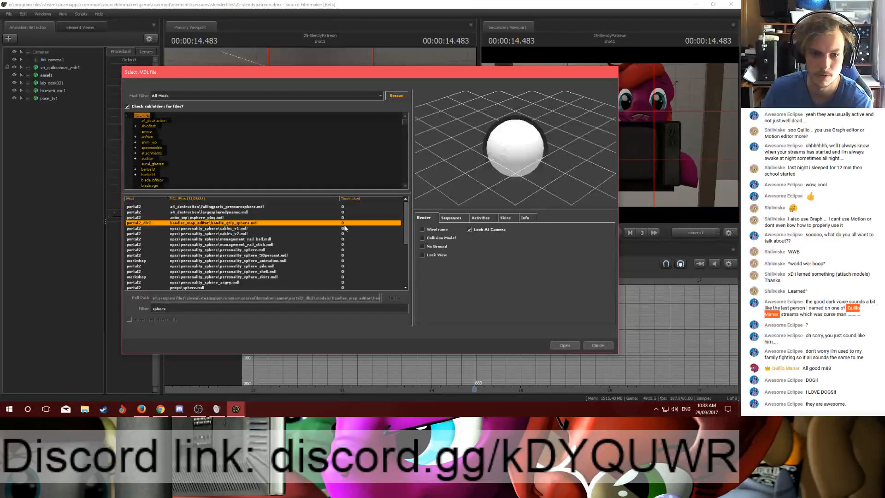
click(564, 345)
Step: Select the new sphere and move it in the Motion Editor to stand beside the microphone in the camera1 view
click(69, 107)
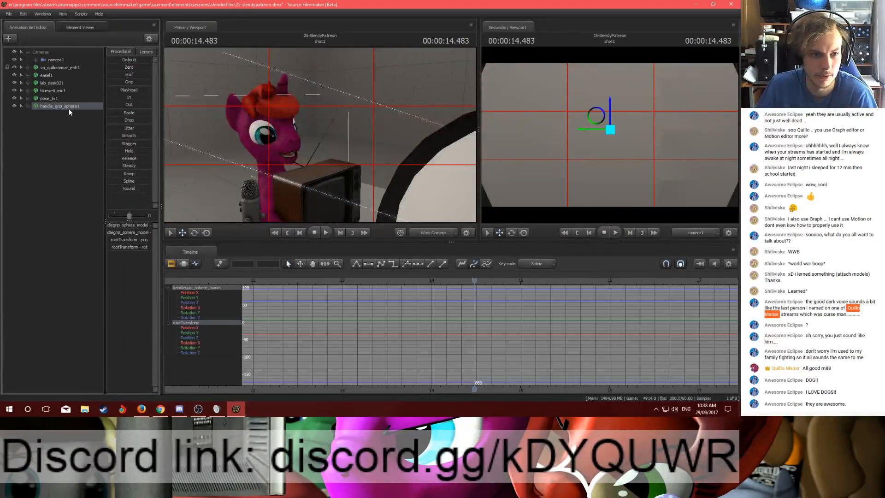
click(183, 264)
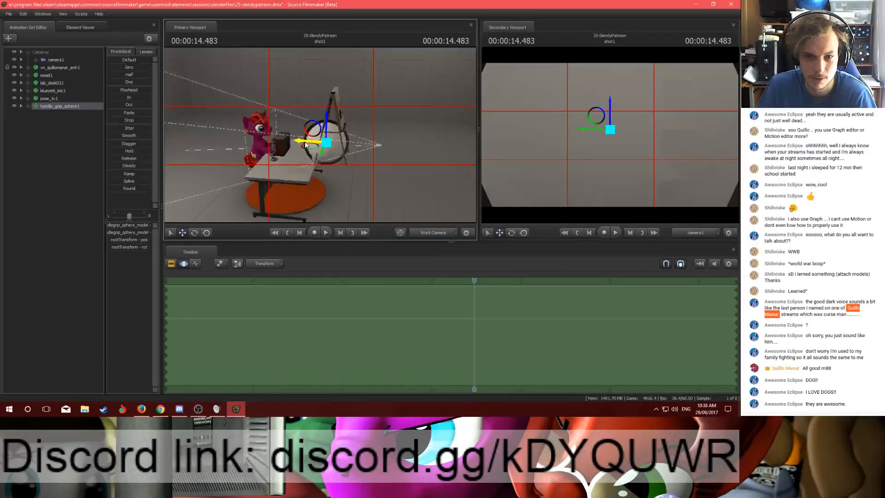
drag(308, 142, 157, 129)
drag(221, 138, 156, 141)
drag(303, 148, 155, 131)
drag(213, 123, 304, 130)
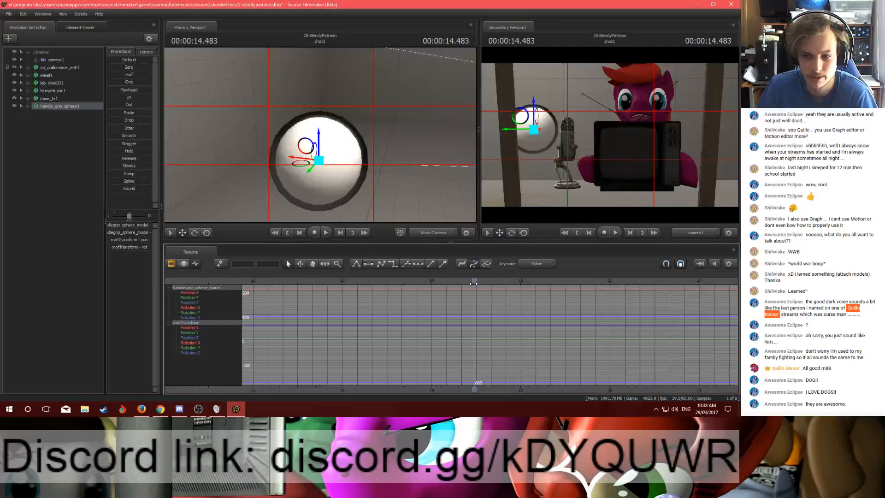
Step: Set the sphere's starting keyframe at 0 s in the Graph Editor, and go to 0.5 s
drag(474, 389, 332, 389)
scroll(361, 364, down, 3)
middle_drag(325, 293, 410, 292)
scroll(410, 292, down, 5)
drag(417, 282, 301, 296)
drag(316, 185, 272, 168)
key(w)
key(s)
key(w)
key(s)
scroll(309, 308, up, 6)
mouse_move(301, 292)
mouse_down()
mouse_move(328, 291)
mouse_move(318, 290)
mouse_up()
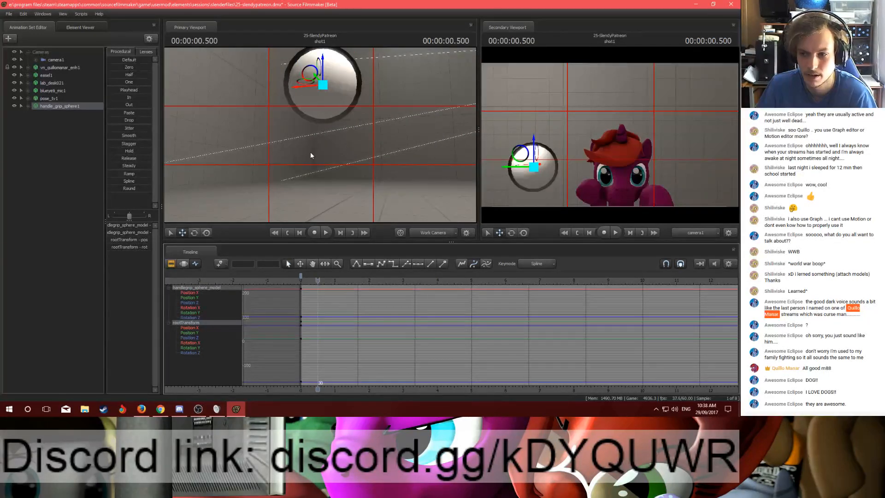
drag(324, 64, 326, 118)
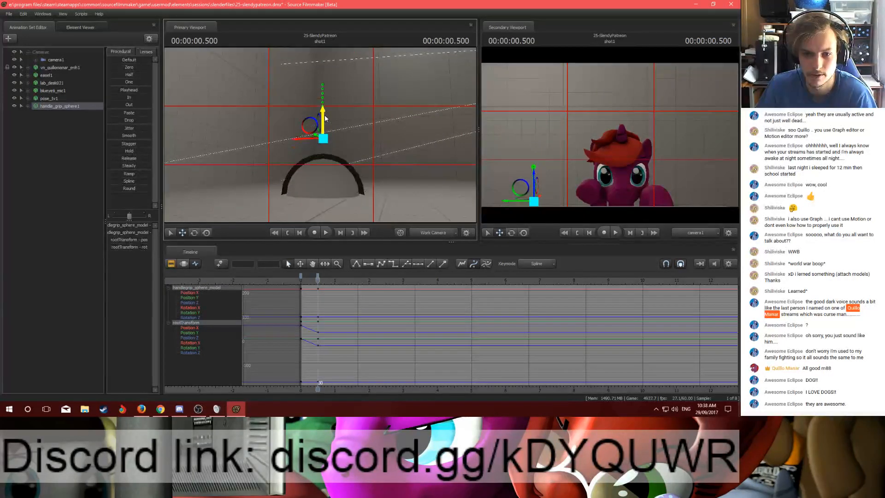
key(ctrl+z)
key(ctrl+z)
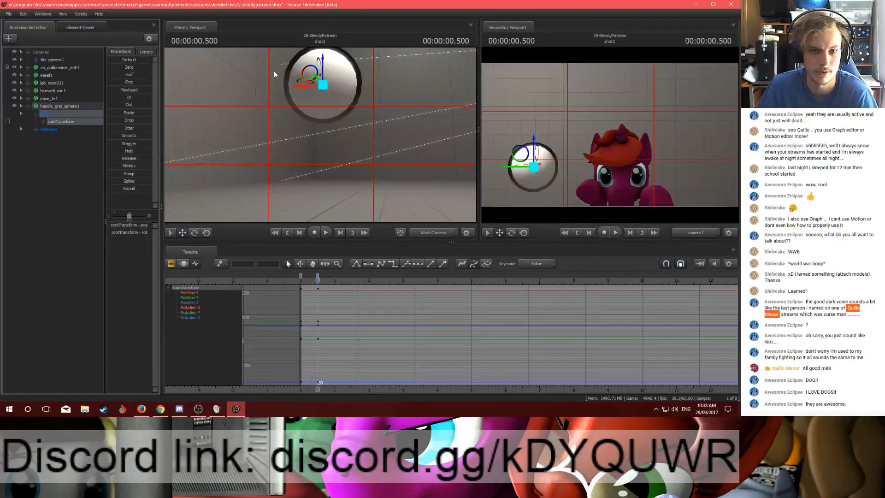
Step: Lower the sphere's rootTransform to the floor at 0.5 s, and play the fall from 0 s
drag(325, 69, 328, 146)
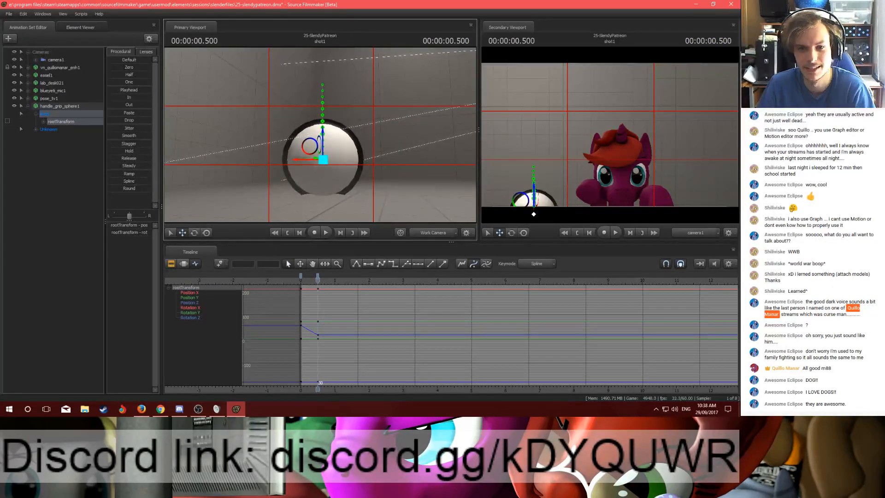
click(300, 280)
key(space)
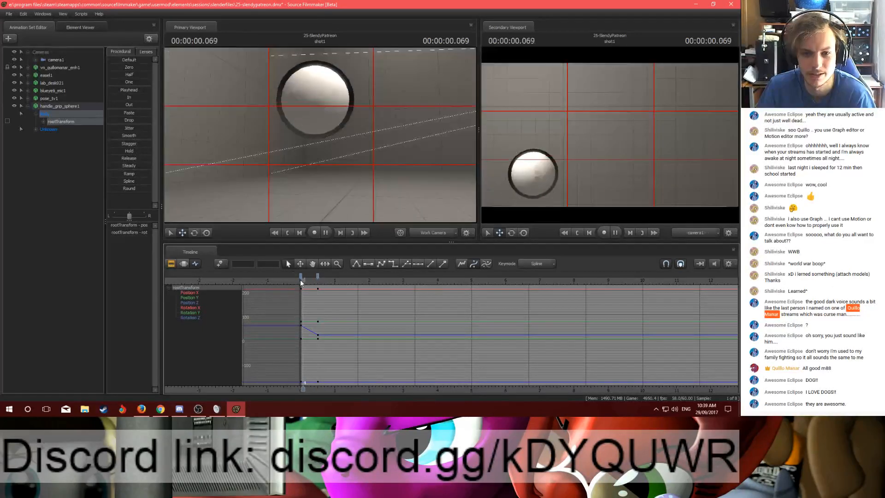
key(space)
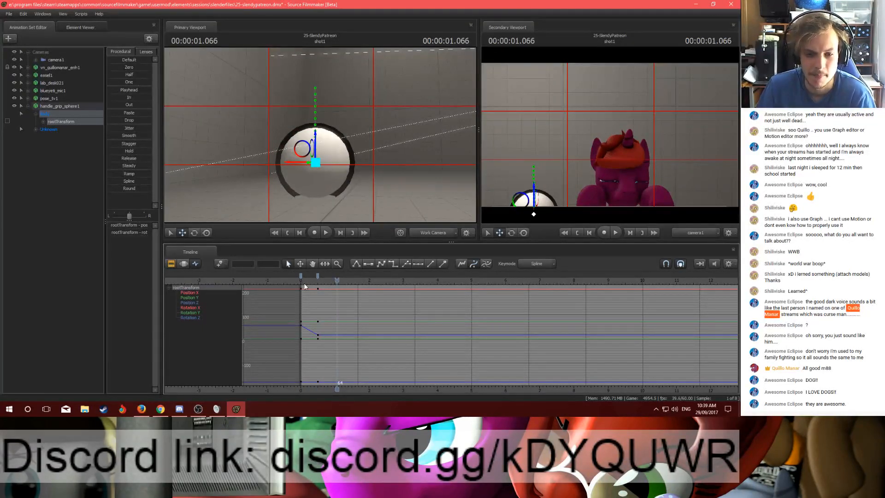
Step: Move the sphere's floor keyframe to 0.3 s, add another keyframe at 0.5 s, and play the fall
mouse_move(301, 280)
mouse_down()
mouse_move(325, 284)
mouse_move(269, 281)
mouse_move(320, 281)
mouse_up()
scroll(323, 286, up, 4)
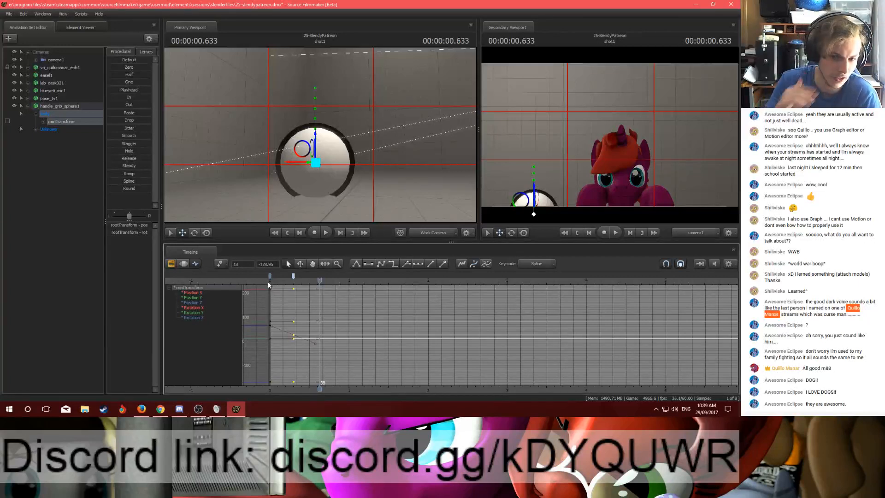
scroll(269, 277, up, 2)
drag(319, 282, 305, 288)
key(m)
click(308, 274)
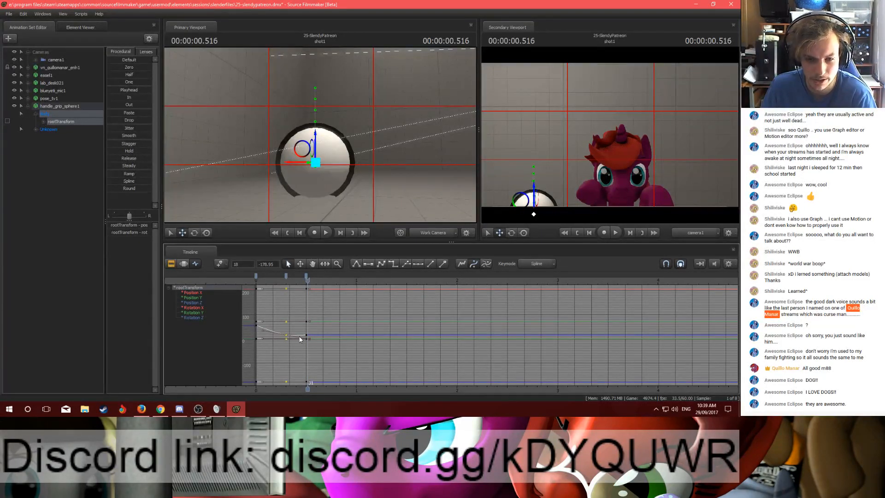
key(space)
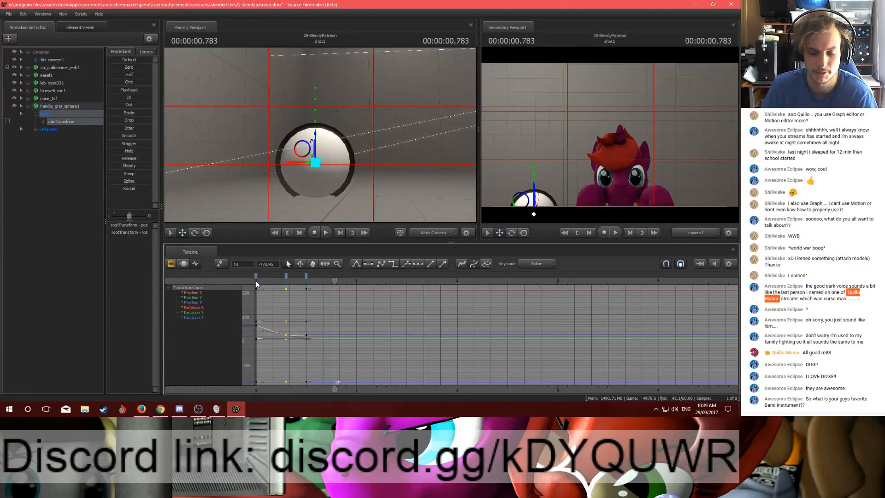
click(286, 282)
key(w)
drag(297, 194, 295, 209)
click(283, 282)
drag(280, 280, 282, 278)
key(ctrl+z)
key(ctrl+z)
key(ctrl+z)
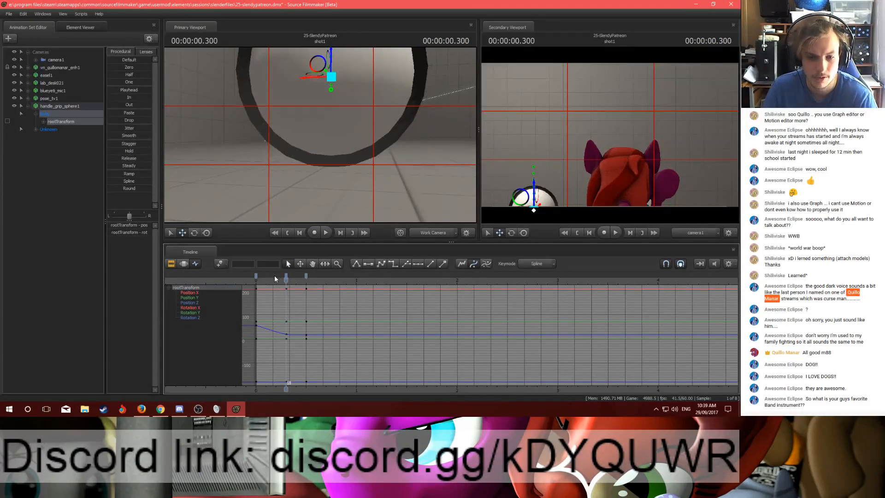
Step: Play the sphere's fall from 0 s repeatedly, and check its pose at 0.283 and 0.3 s
click(256, 281)
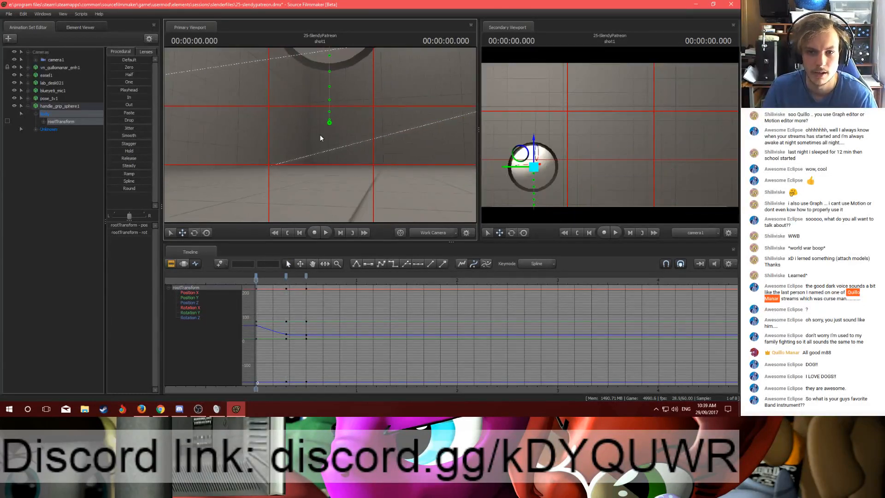
key(space)
click(255, 282)
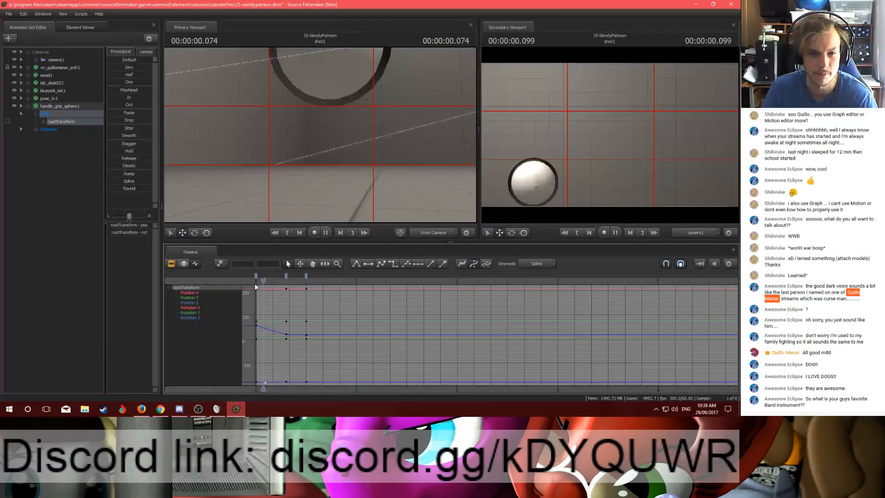
key(space)
click(285, 281)
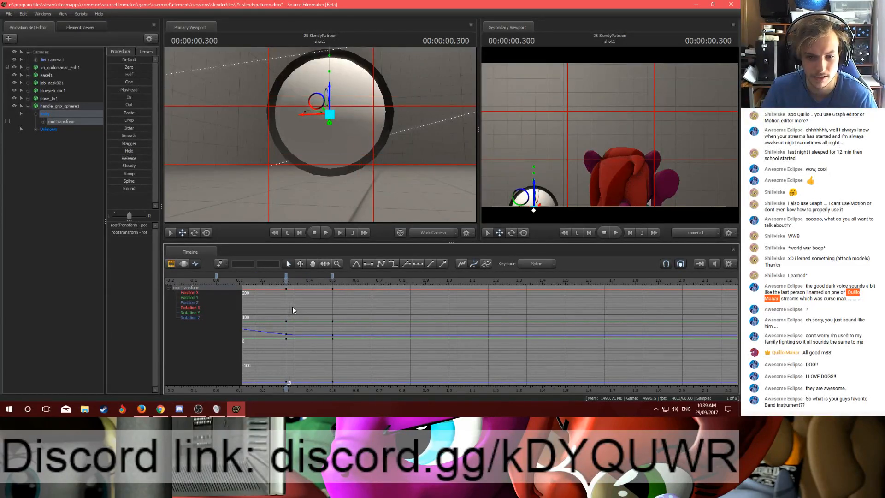
key(Left)
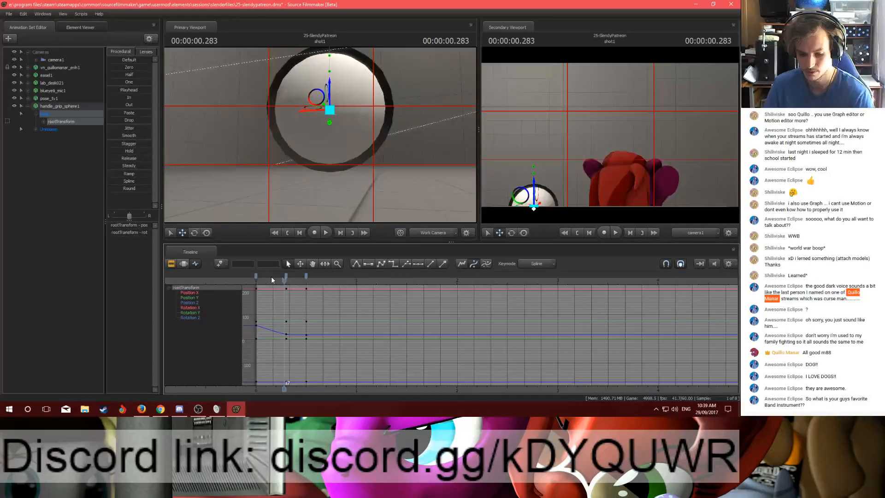
key(Right)
key(space)
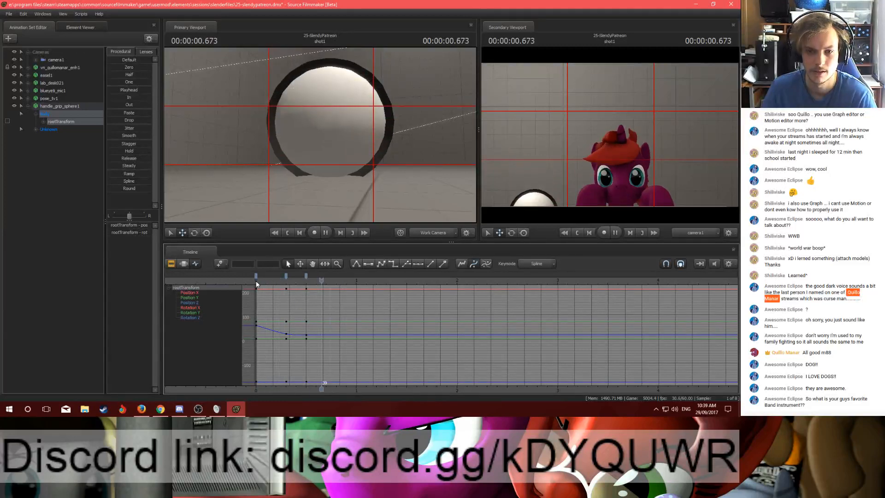
Step: Add a sphere keyframe at 0.7 s, and replay the fall from 0 s
drag(256, 281, 326, 287)
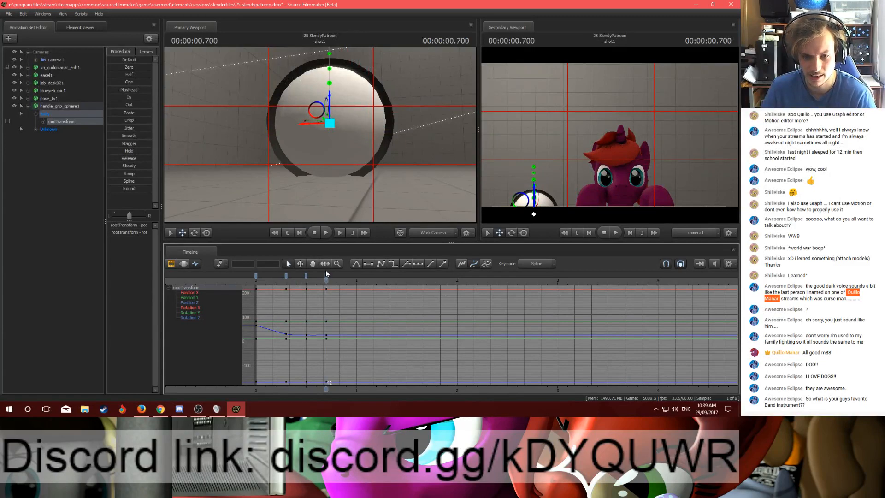
key(ctrl+a)
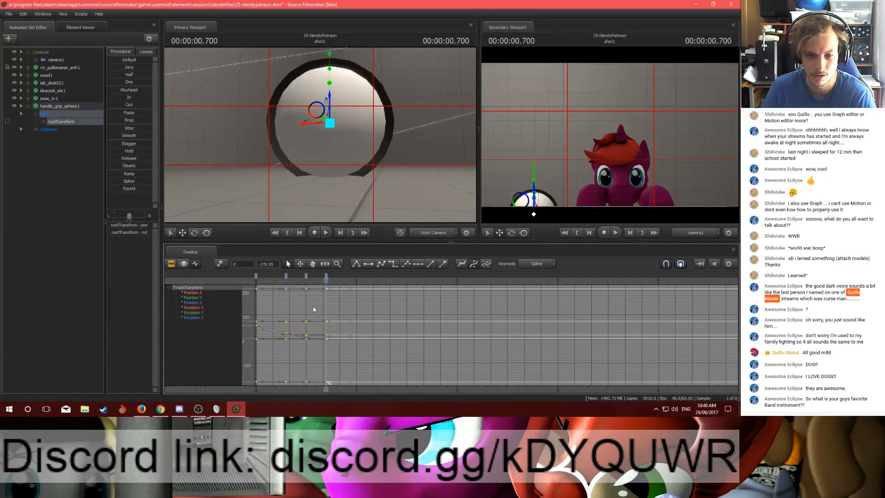
click(313, 308)
key(space)
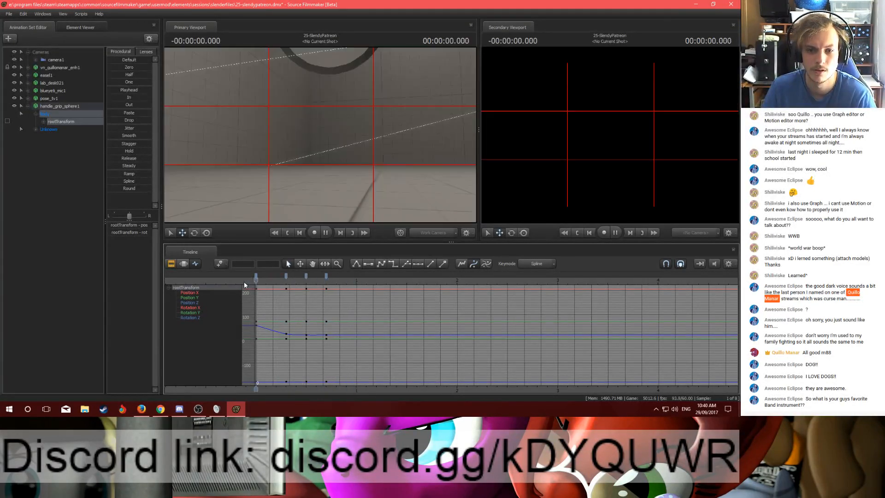
click(255, 280)
key(space)
Step: Return to 0 s and delete the sphere's keyframe at 0.5 s
drag(256, 280, 255, 300)
scroll(300, 326, up, 5)
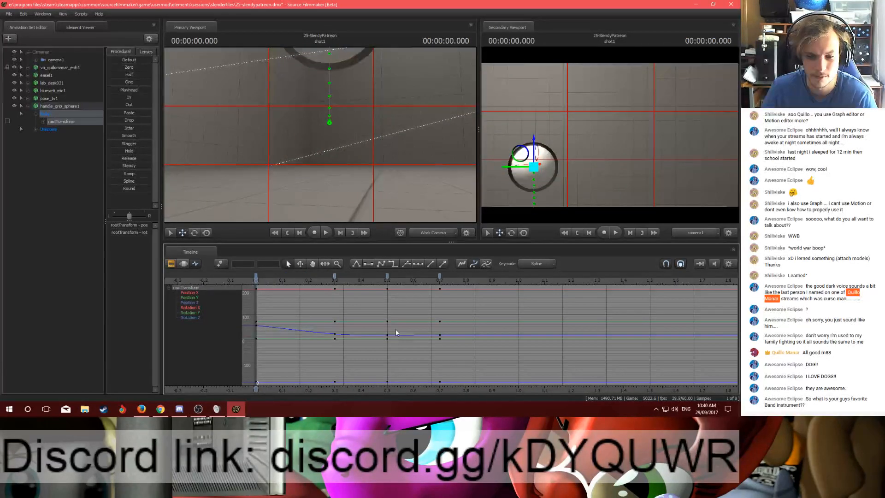
click(386, 277)
key(Delete)
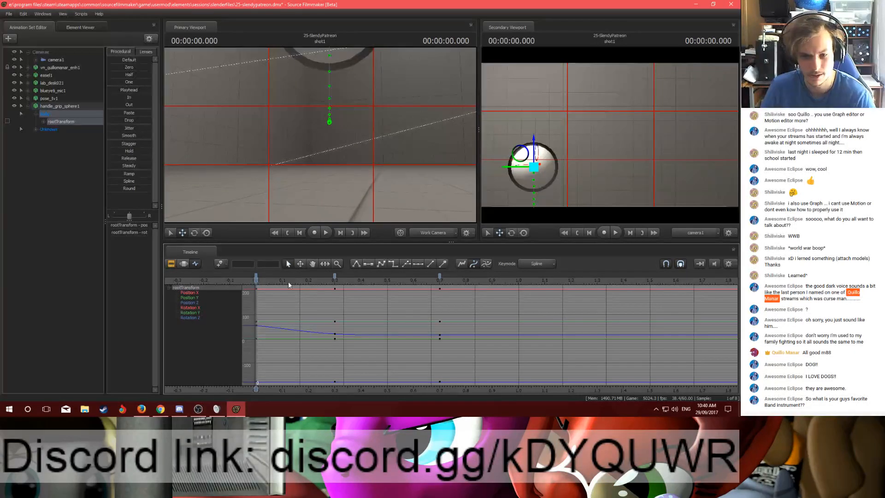
Step: Check the sphere's pose at 0.3 s, select its 0.7 s keyframe, and play the shot
key(space)
click(334, 280)
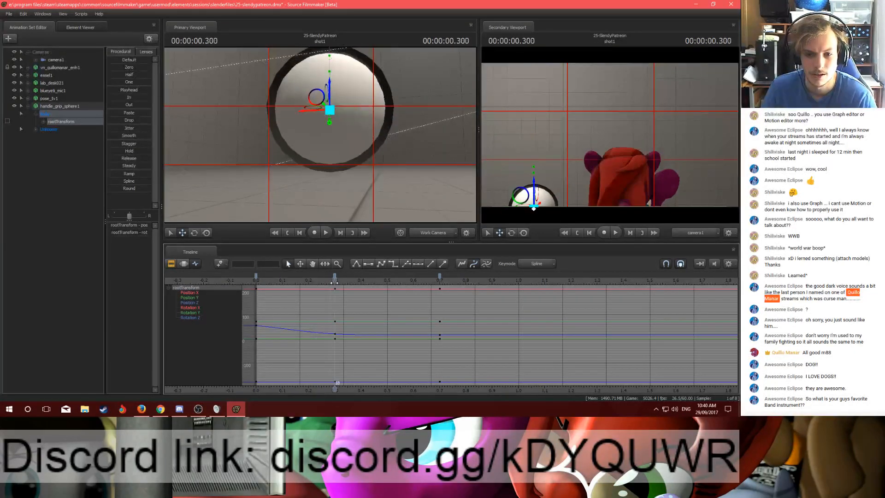
click(440, 277)
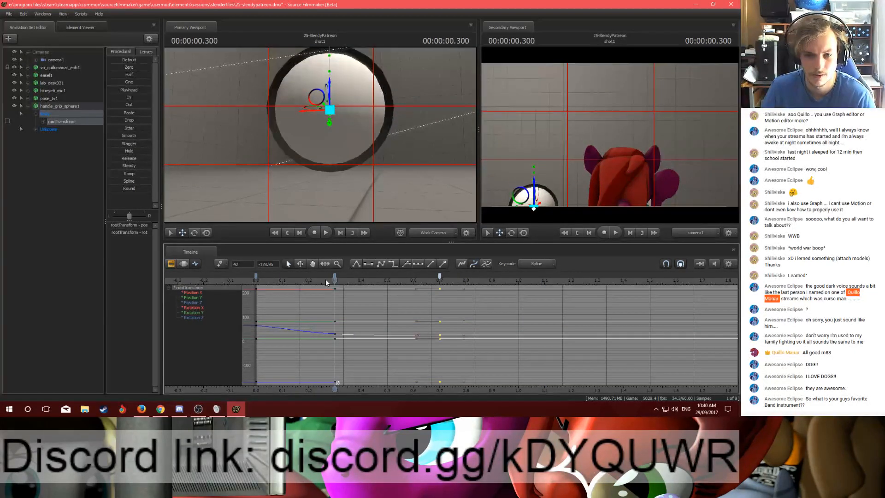
key(space)
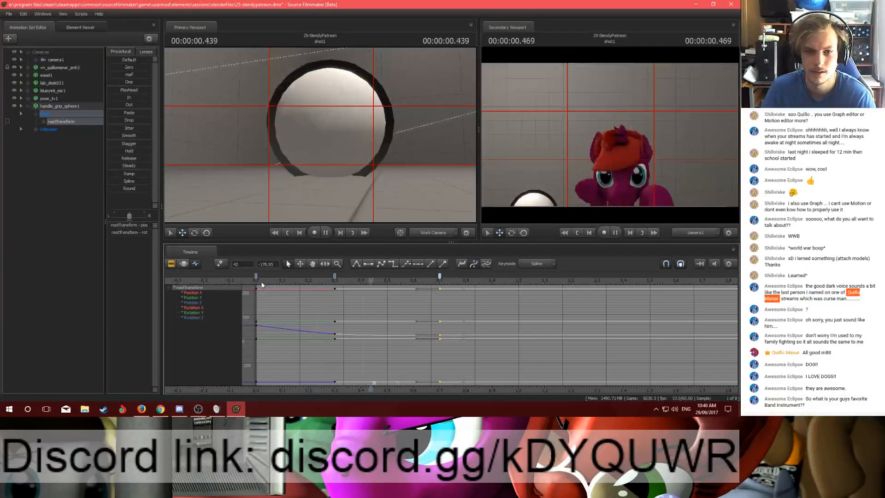
Step: View the sphere from farther back, replay its fall, and inspect the pose at 0.283 s
key(a)
mouse_move(321, 134)
mouse_down()
mouse_move(443, 135)
mouse_move(427, 134)
mouse_move(433, 152)
mouse_move(440, 145)
mouse_move(327, 127)
mouse_up()
key(s)
key(w)
key(s)
key(s)
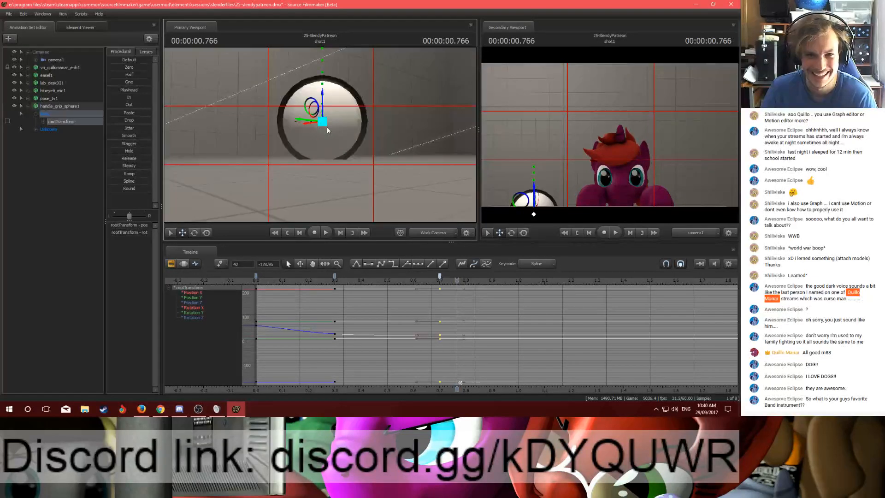
click(343, 280)
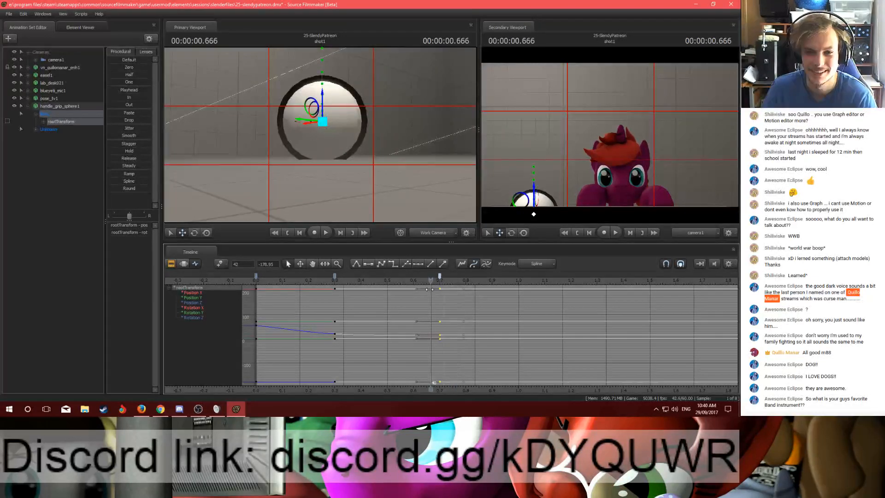
key(space)
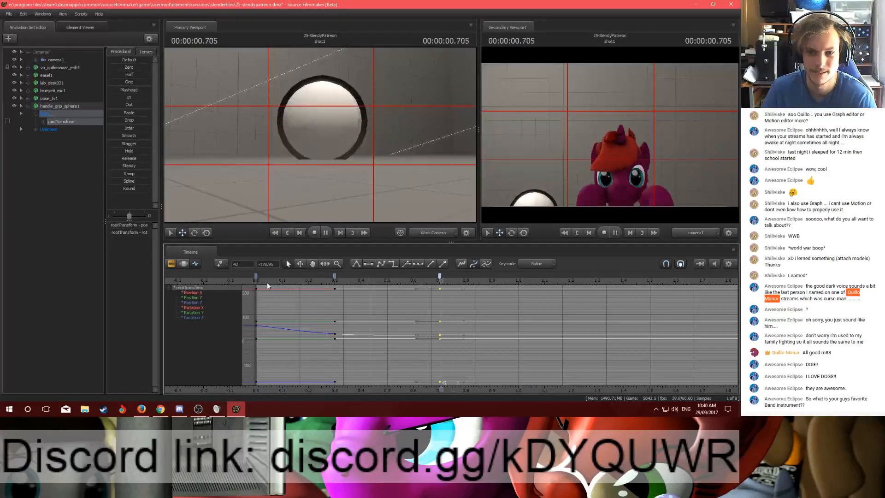
click(330, 281)
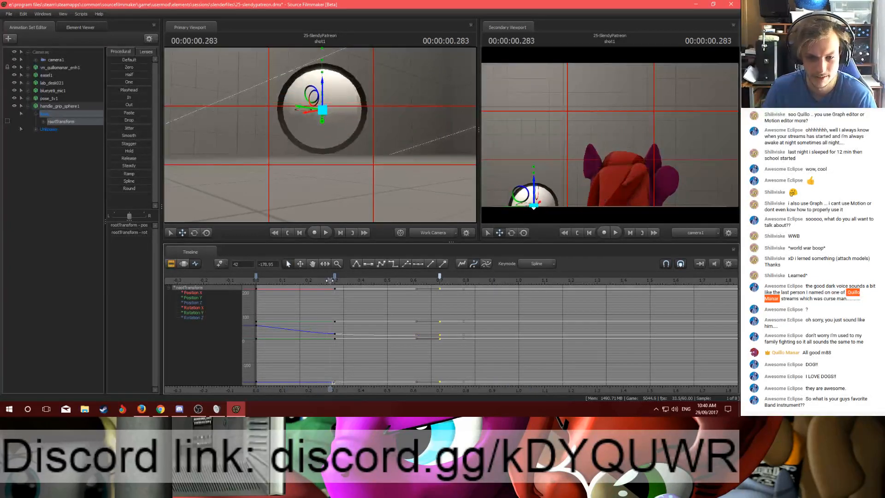
Step: Delete the handle grip sphere's animation set from the shot
key(alt+Tab)
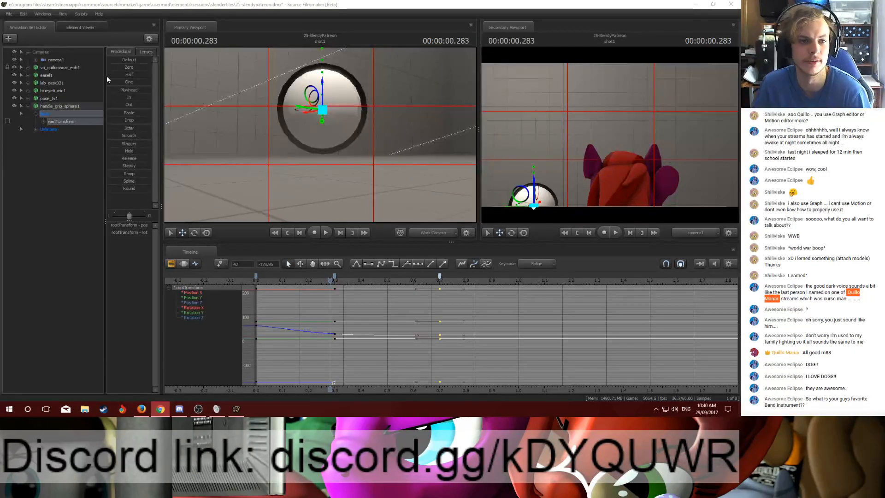
click(59, 105)
right_click(59, 105)
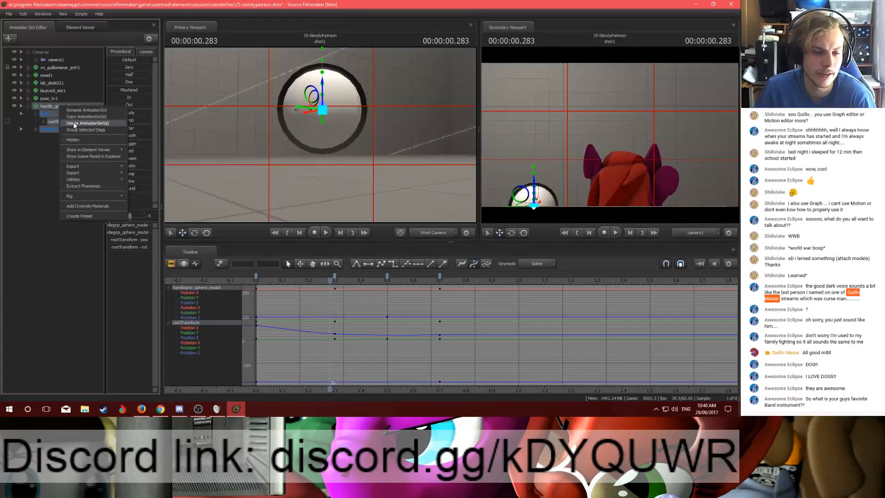
click(74, 123)
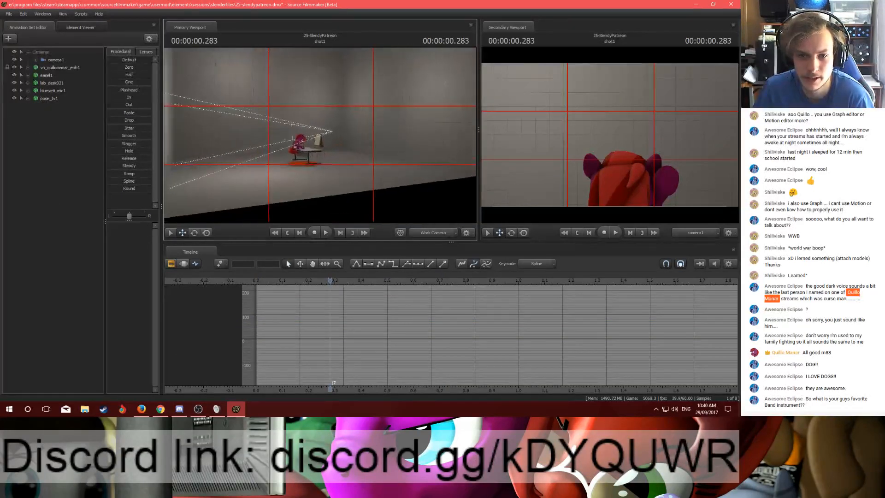
Step: Bring the work camera to the desk, play the pony's shot, and place the playhead at 15.433 s
key(w)
mouse_move(320, 134)
mouse_down()
mouse_move(295, 152)
mouse_move(369, 134)
mouse_move(364, 157)
mouse_move(391, 143)
mouse_move(360, 129)
mouse_move(314, 131)
mouse_move(318, 185)
mouse_move(321, 139)
mouse_up()
key(w)
key(s)
key(space)
scroll(588, 384, down, 6)
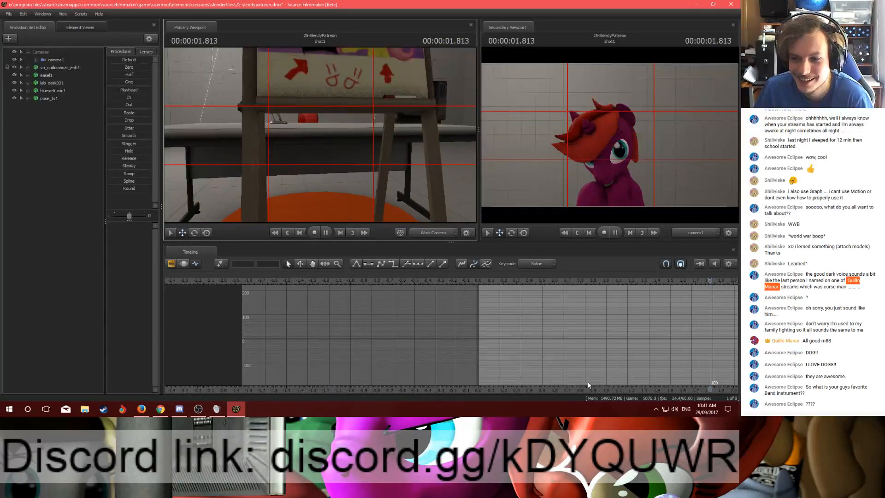
middle_drag(565, 368, 367, 357)
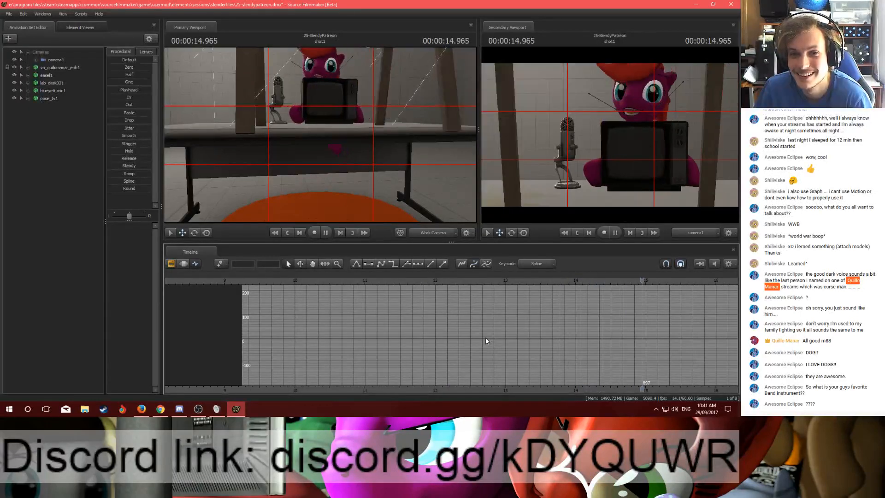
key(space)
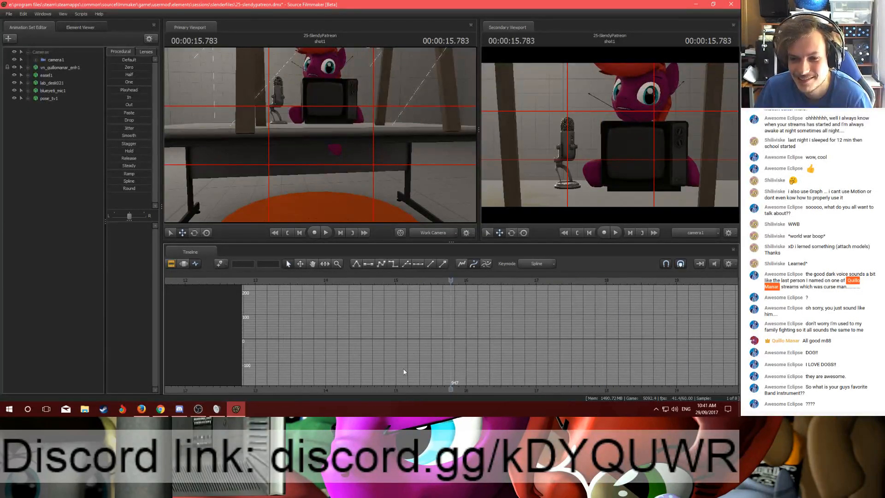
drag(451, 282, 427, 282)
Step: Review the pony's body, arm and leg keyframes around 15 s, and add a keyframe for these bones at 15.4 s
click(26, 66)
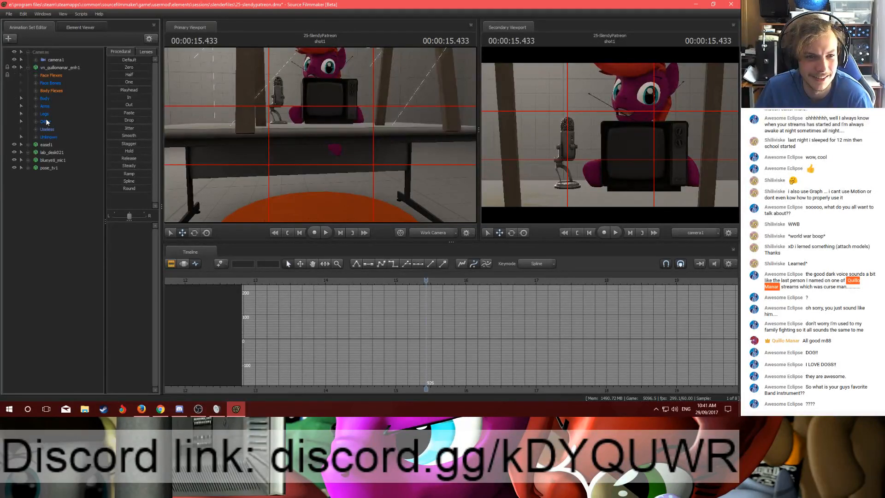
click(46, 112)
click(46, 106)
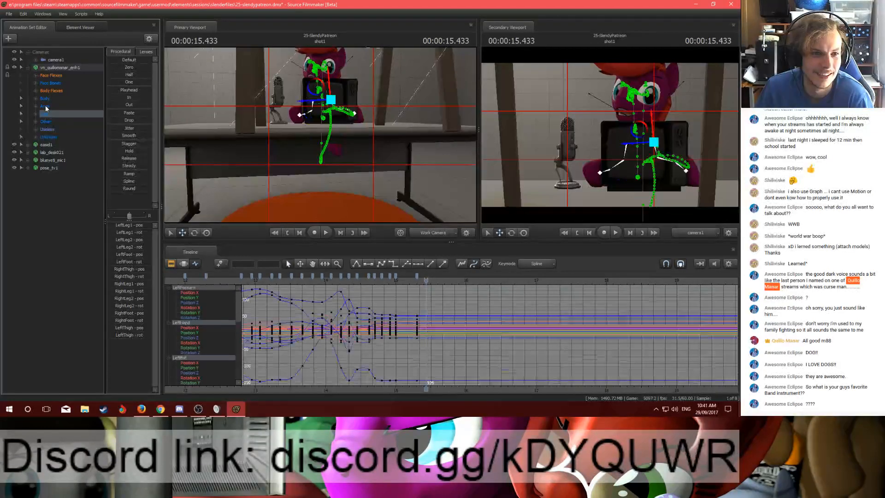
ctrl+click(45, 98)
scroll(421, 324, up, 4)
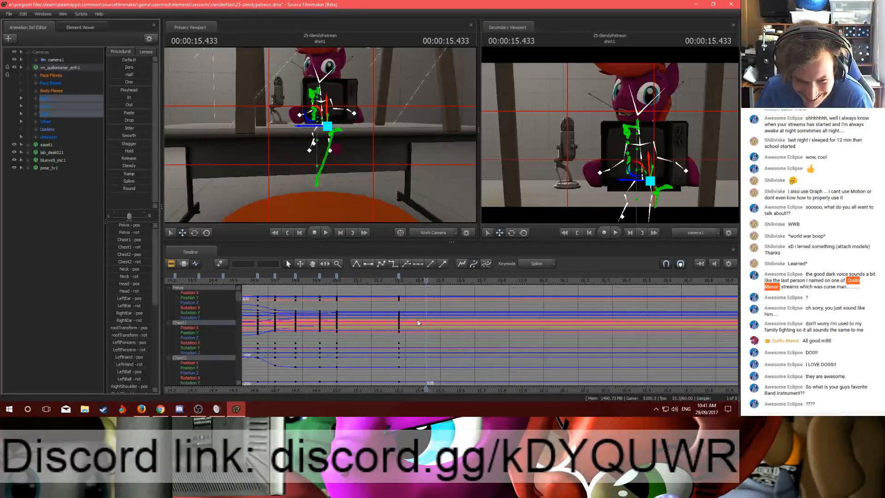
key(Down)
key(Down)
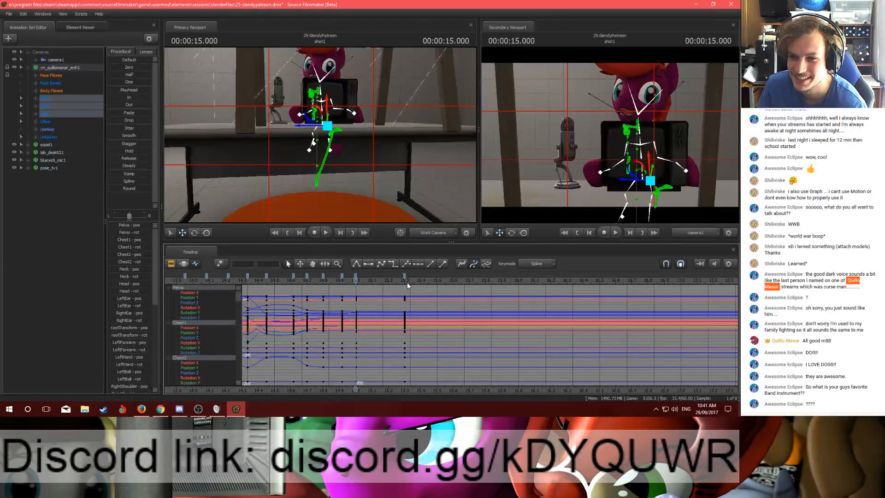
key(Down)
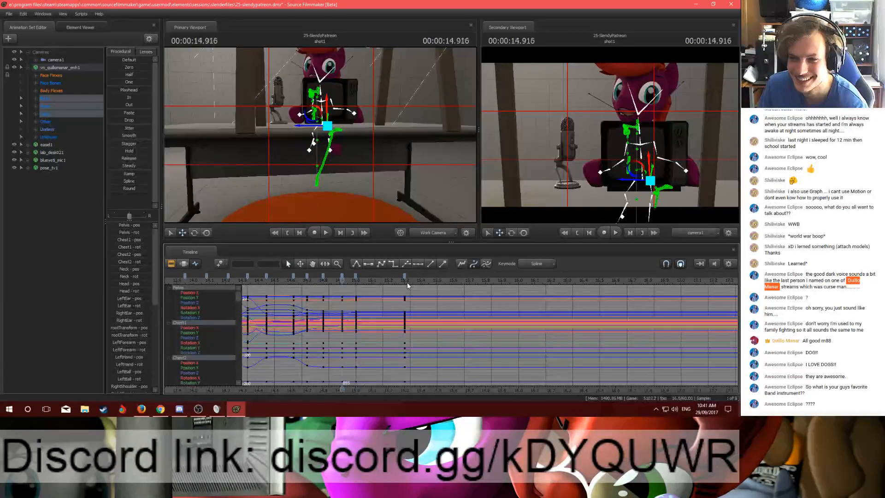
key(Up)
key(Up)
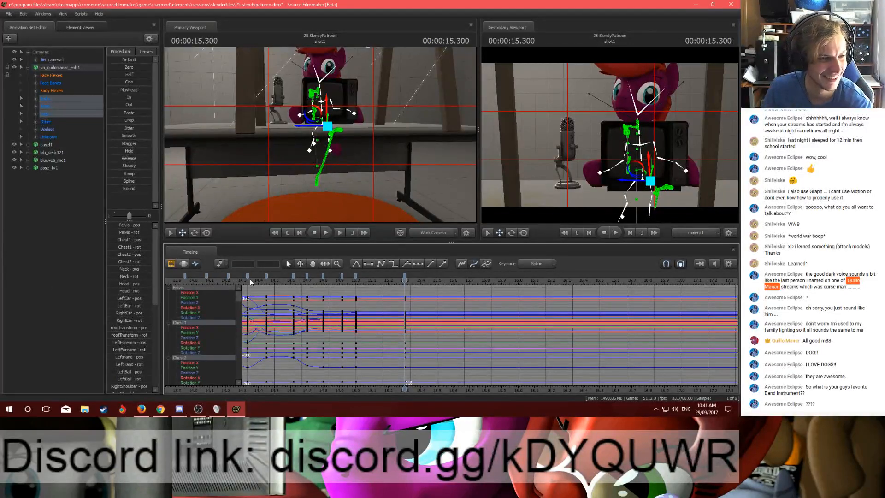
drag(404, 281, 421, 289)
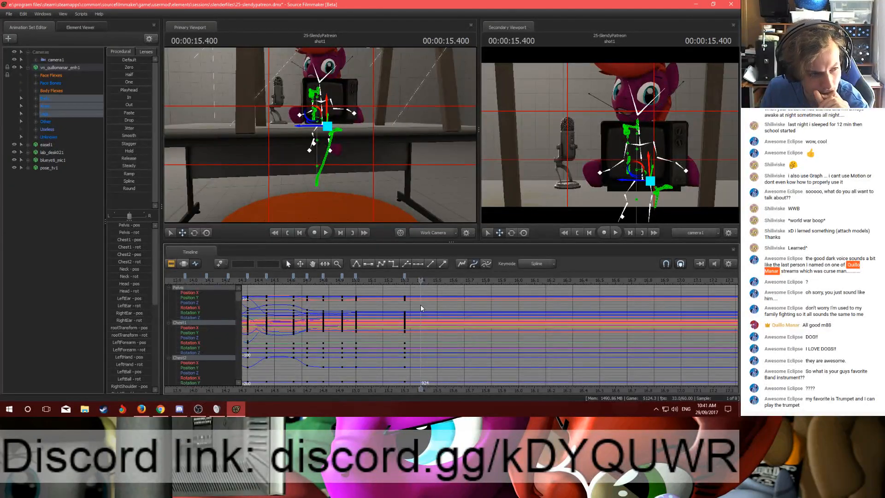
key(k)
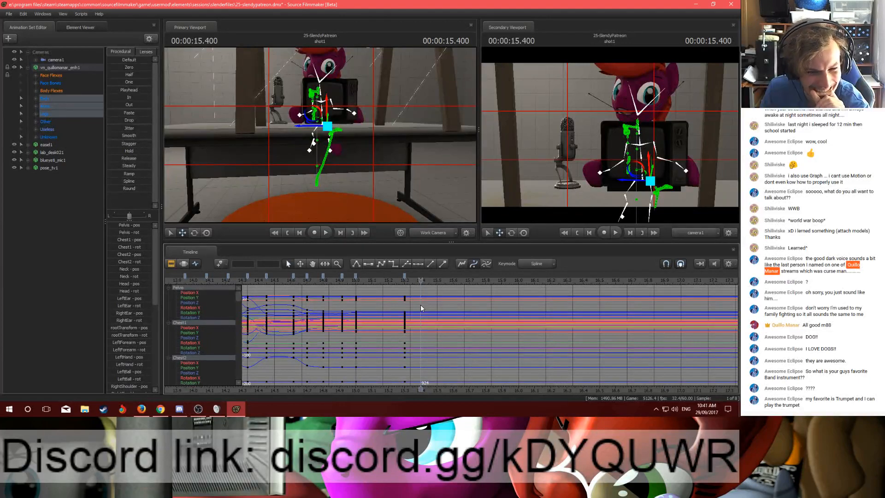
Step: Rotate the pony's chest bones slightly at 15.4 s
mouse_move(324, 144)
mouse_down()
mouse_move(321, 157)
mouse_move(324, 144)
mouse_up()
click(324, 142)
right_drag(324, 143, 334, 128)
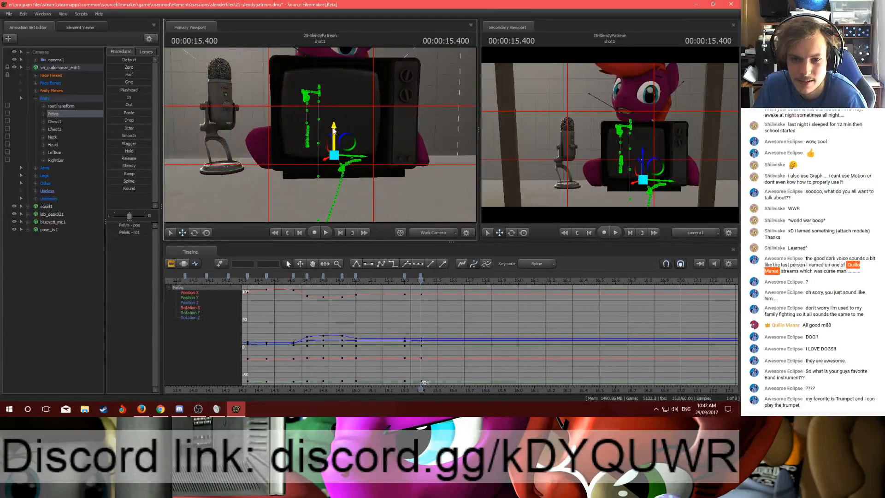
right_drag(335, 128, 336, 139)
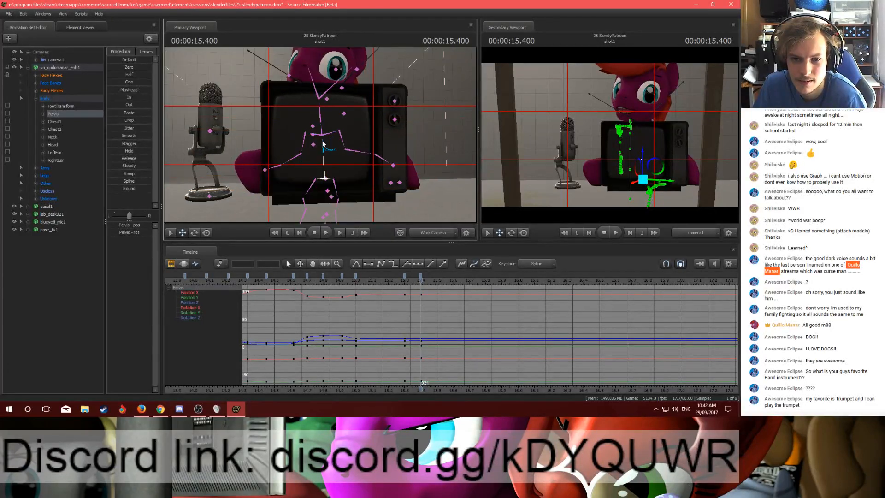
click(323, 151)
key(e)
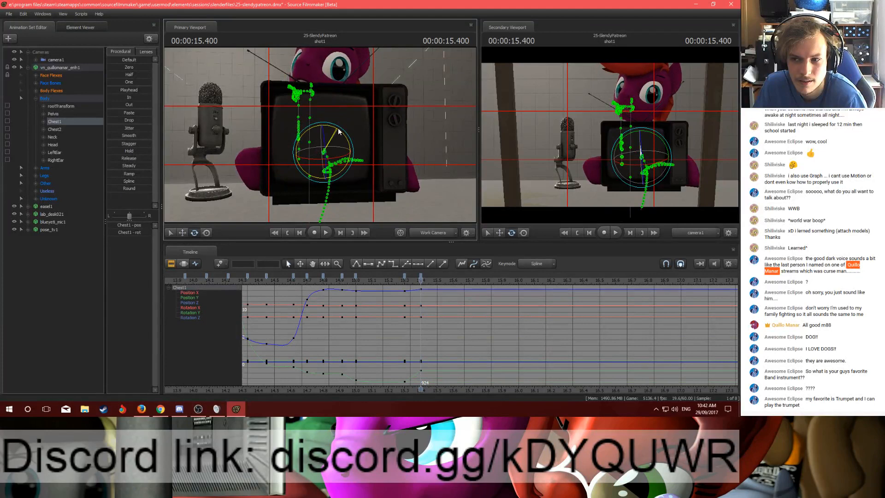
click(335, 116)
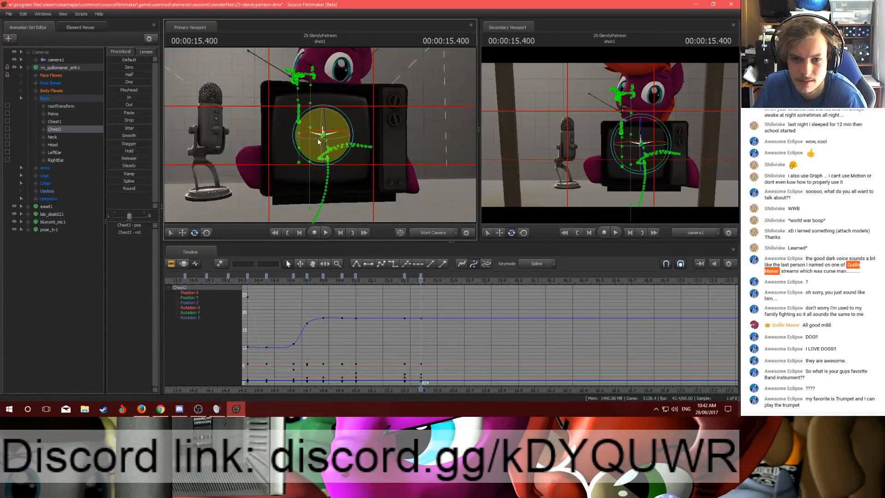
drag(308, 157, 310, 159)
Step: Adjust the rotation of the pony's neck and head at 15.4 s
key(ctrl)
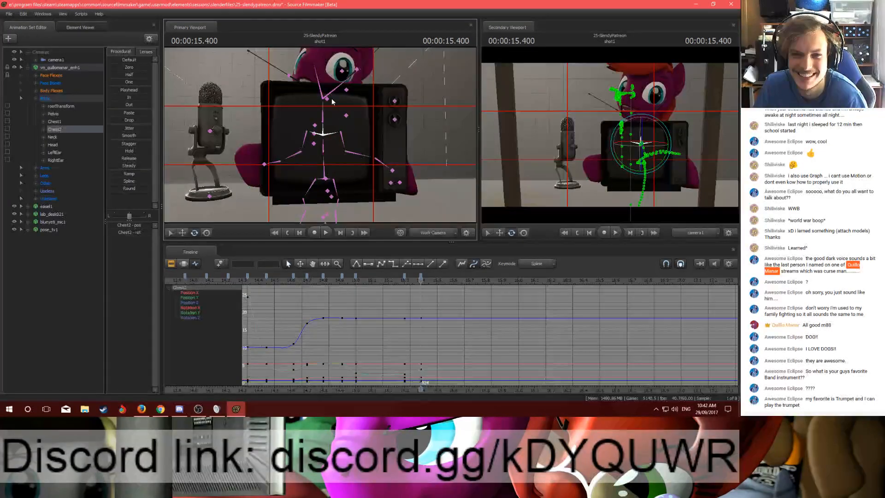
ctrl+click(332, 100)
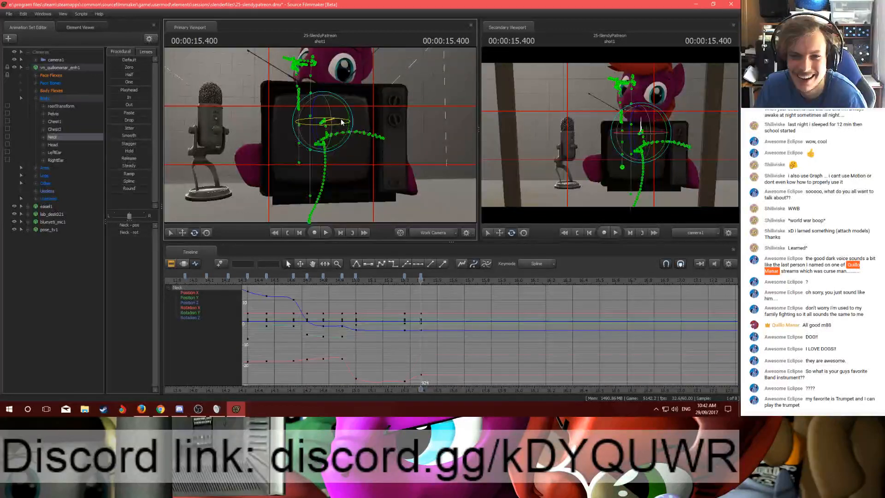
ctrl+click(322, 98)
drag(316, 92, 311, 114)
Step: Adjust the pony's right shoulder and right forearm at 15.4 s, and compare the pose with 15.3 s
key(ctrl)
ctrl+click(307, 148)
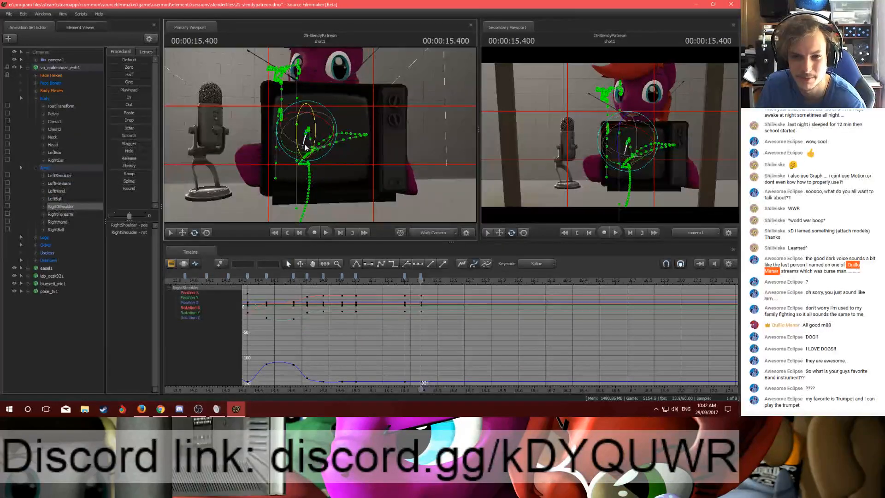
key(ctrl)
ctrl+click(292, 159)
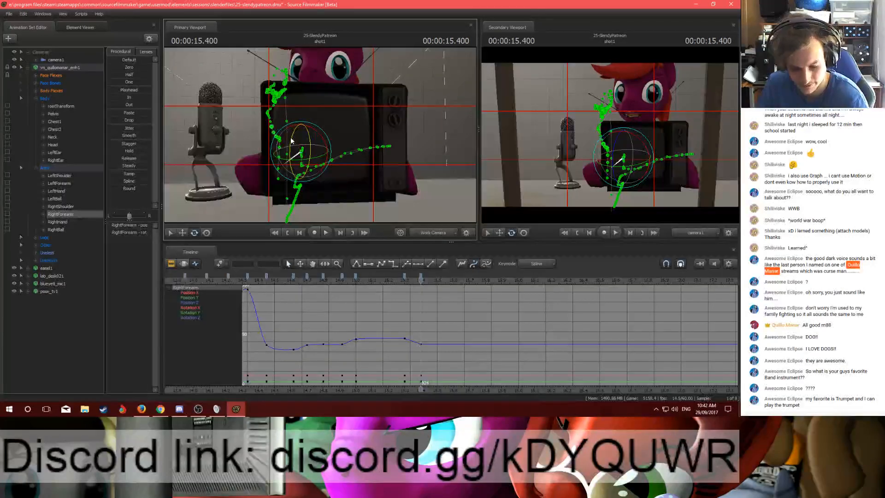
key(Up)
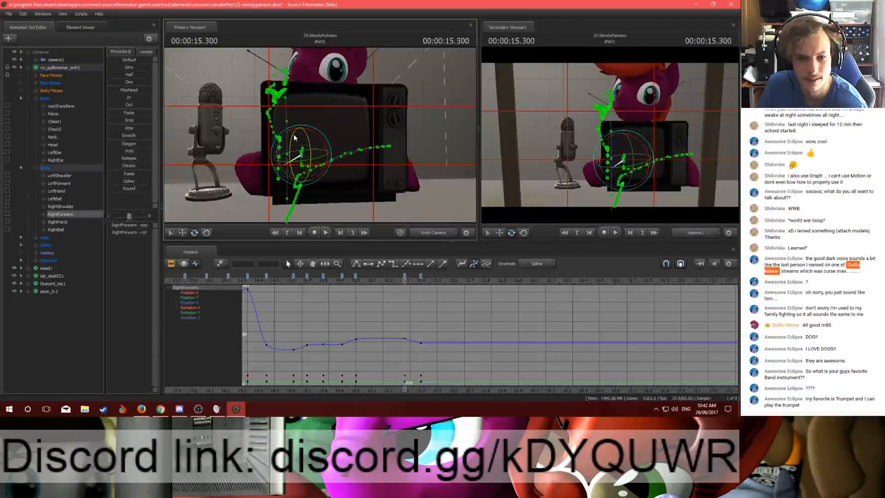
key(Down)
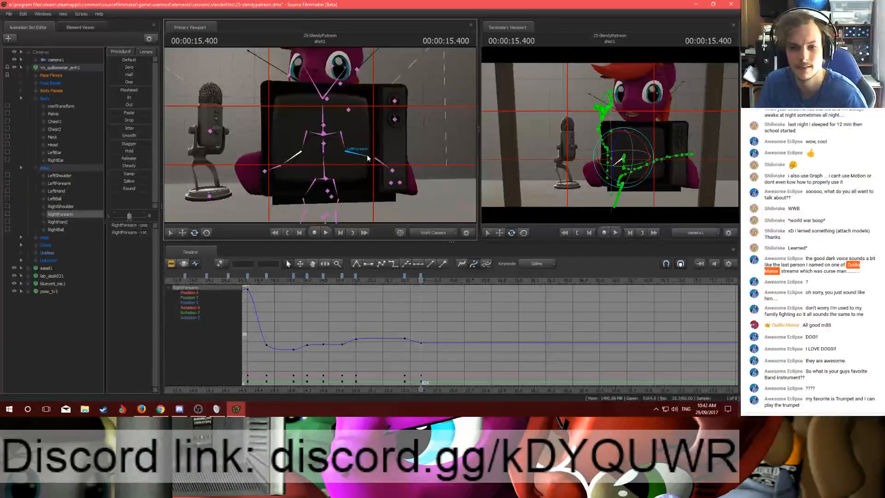
Step: Rotate the pony's left forearm slightly at 15.4 s, compare with 15.3 s repeatedly, and select the left shoulder
click(363, 155)
drag(362, 152, 362, 151)
key(Up)
key(Down)
key(Up)
key(Down)
key(Up)
key(Down)
key(Up)
key(Down)
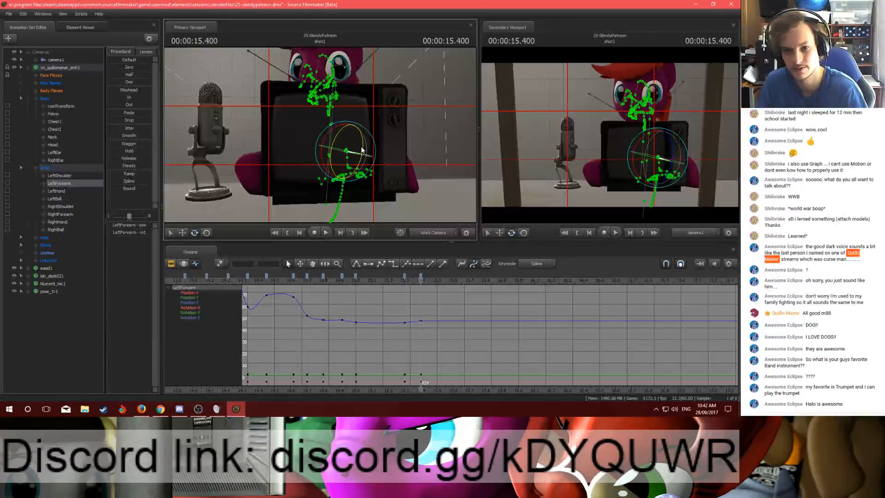
click(341, 149)
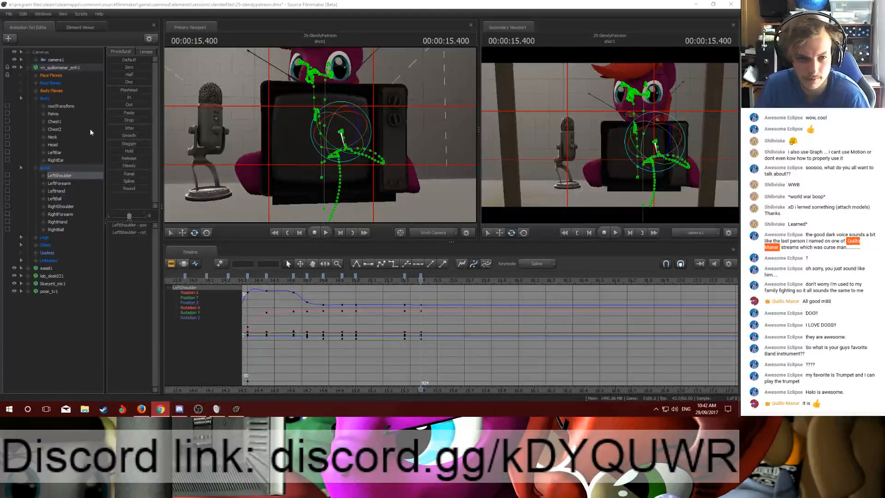
Step: Select all the pony's body and arm controls and add a keyframe for them at 15.5 s
click(44, 98)
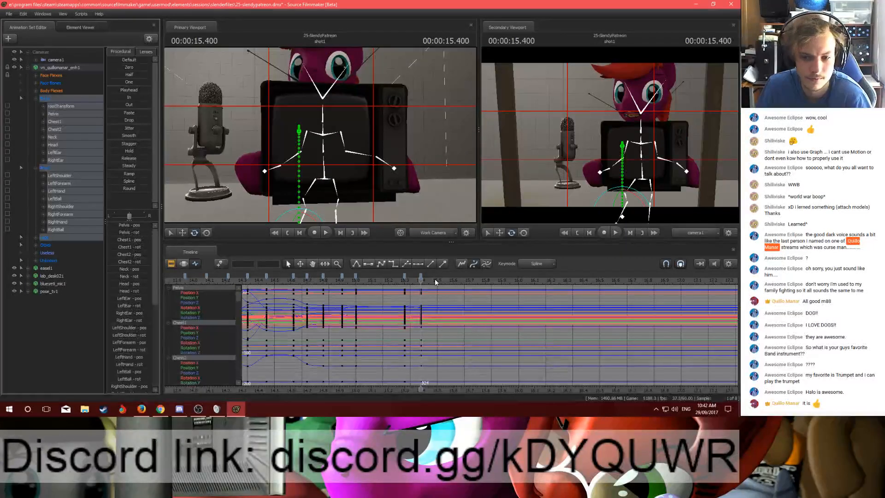
click(420, 276)
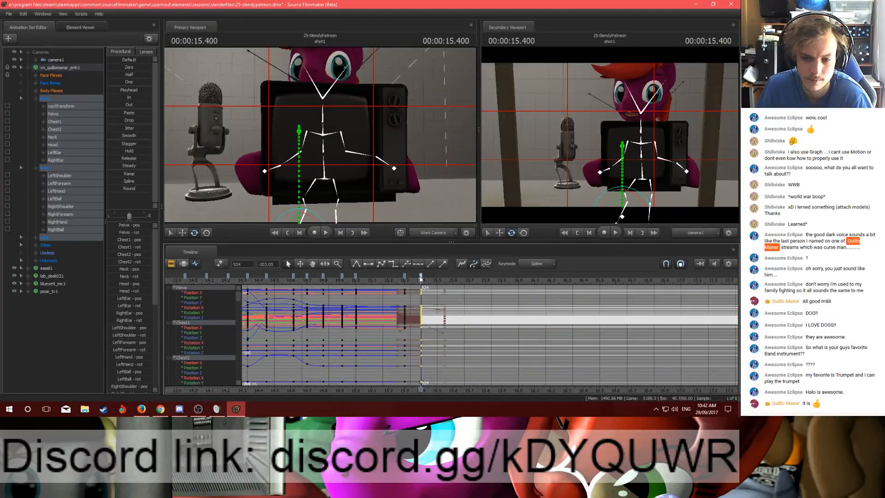
shift+click(342, 278)
click(372, 301)
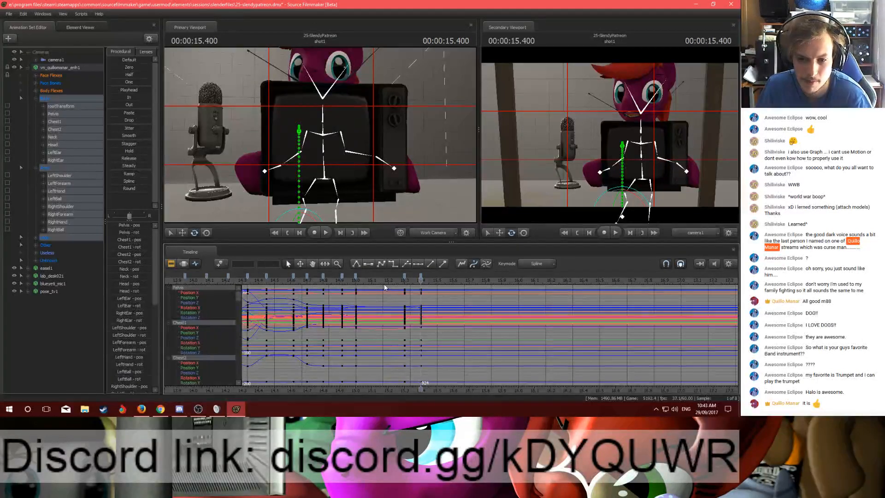
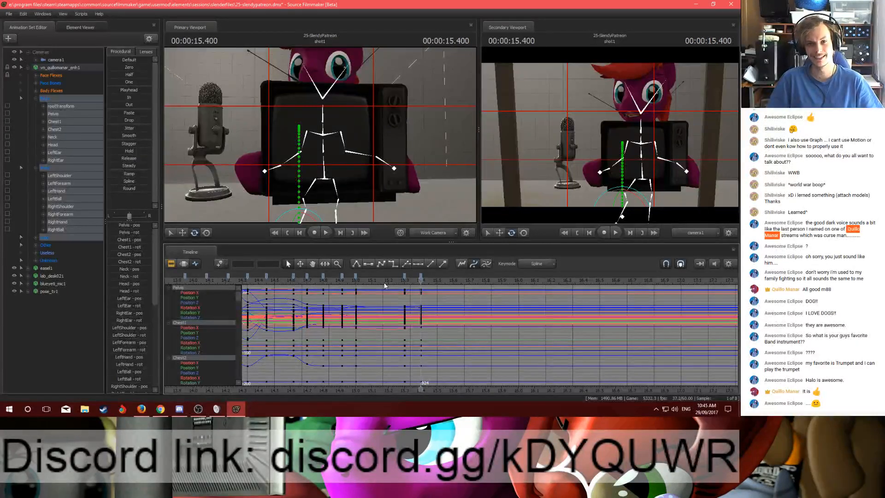
drag(384, 286, 437, 300)
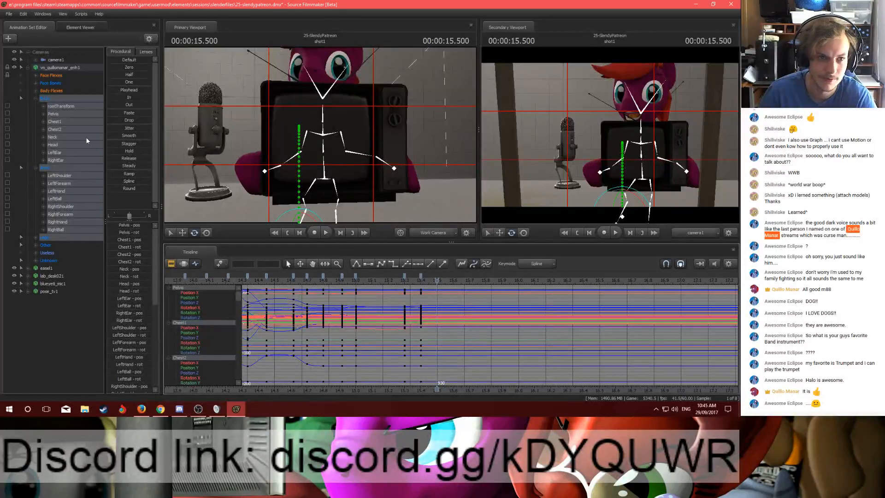
key(m)
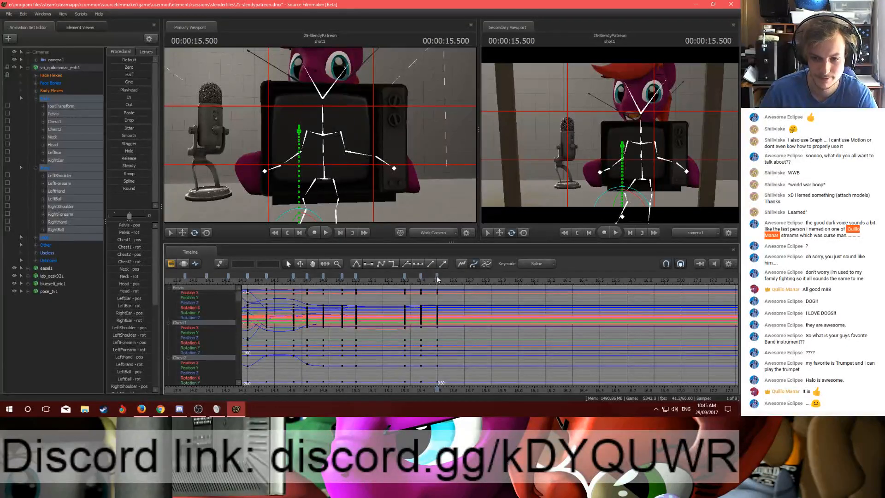
Step: Step through the body and arm keyframes between 15.3 s and 15.5 s and play back the motion to judge its timing
key(Up)
key(Left)
key(Left)
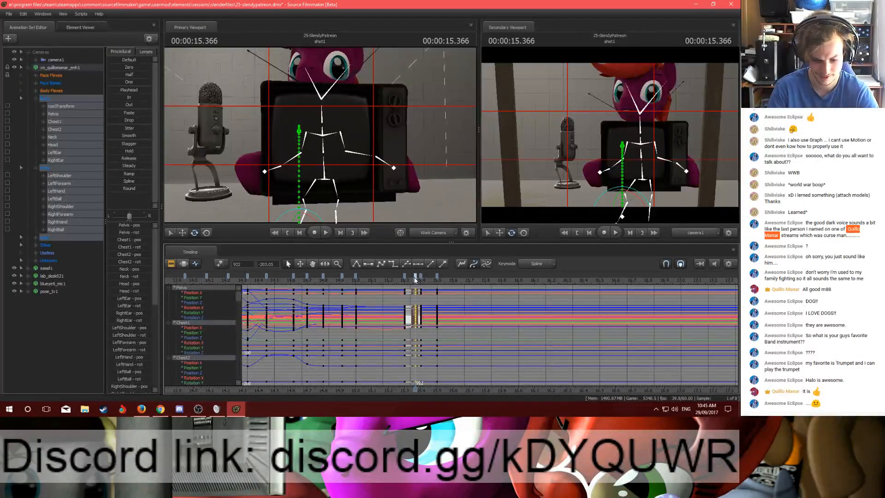
key(Right)
key(Right)
click(435, 276)
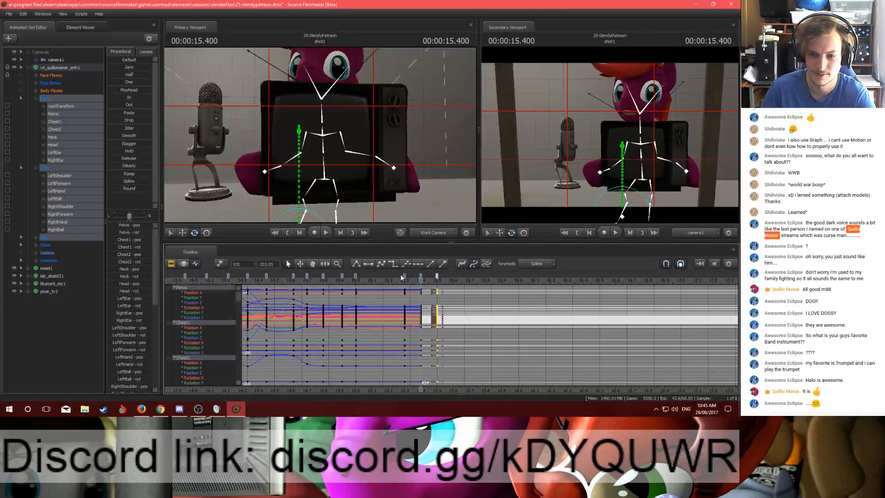
shift+click(403, 276)
click(390, 276)
key(space)
click(388, 276)
key(space)
Step: Move the body and arm keyframe at 15.5 s to 15.55 s and play back the motion from about 15.15 s
drag(389, 278, 445, 293)
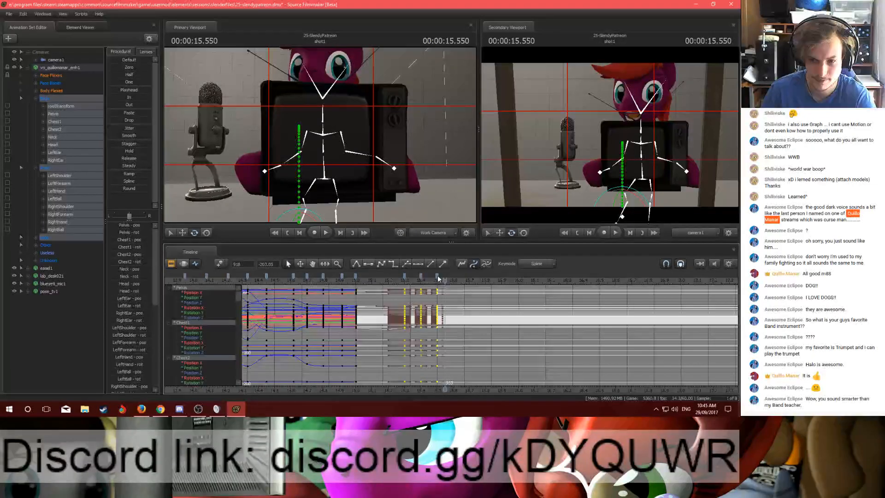
drag(437, 276, 445, 277)
key(alt+Tab)
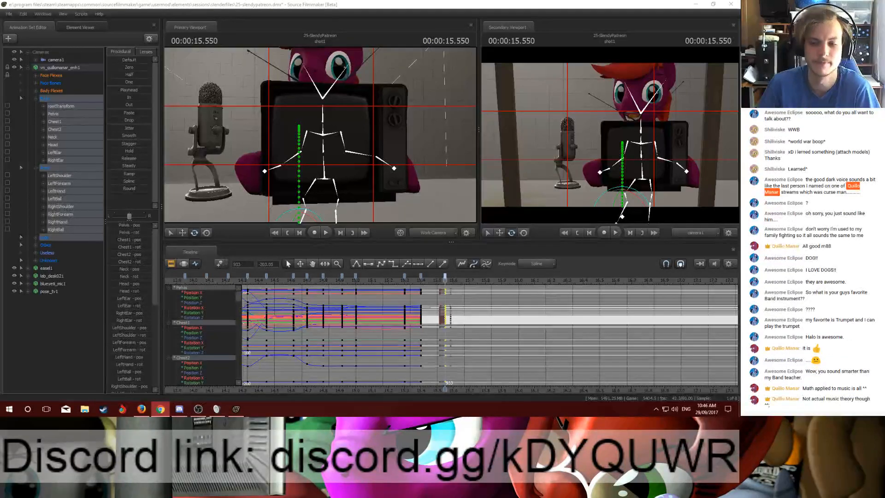
click(444, 278)
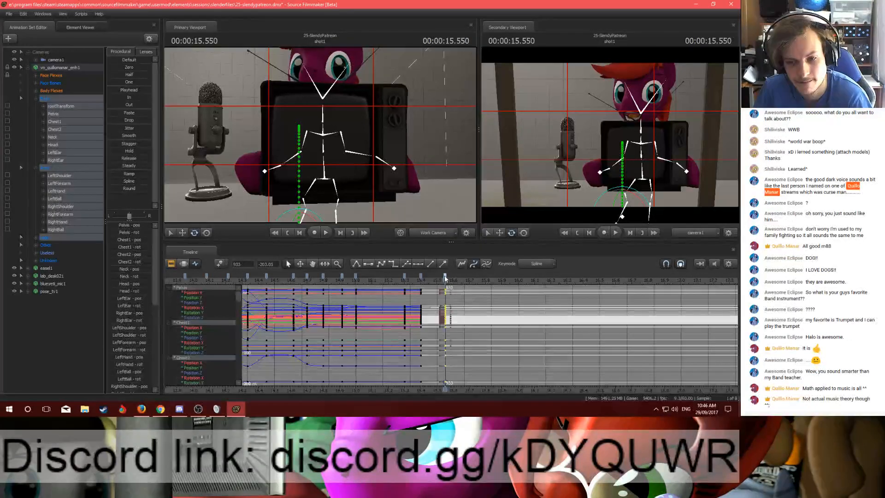
key(space)
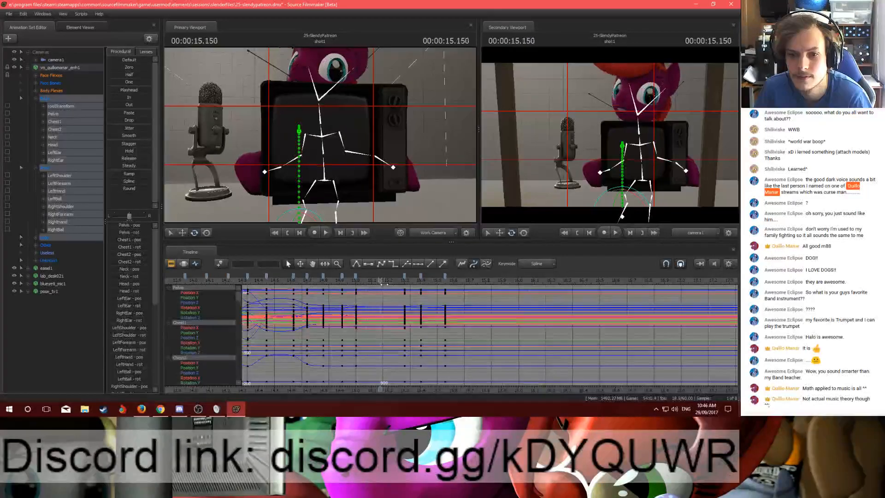
key(space)
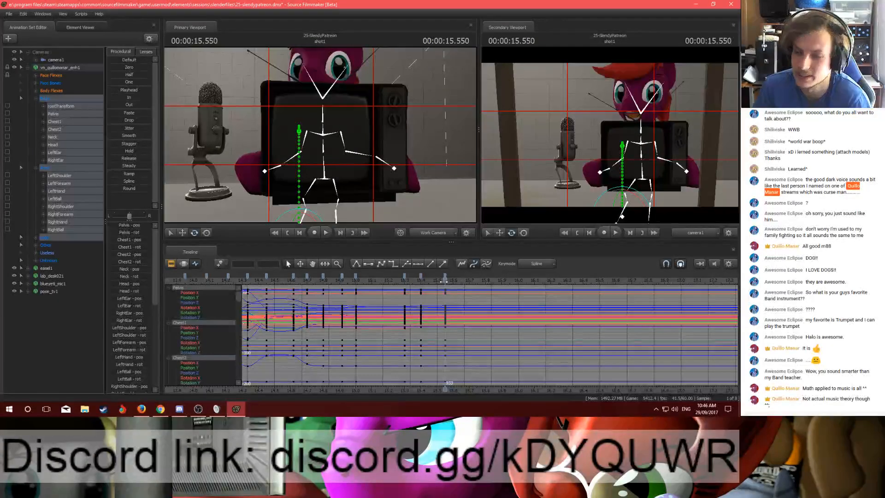
Step: Add a keyframe for the pony's body and arm controls at 15.9 s
drag(441, 275, 503, 299)
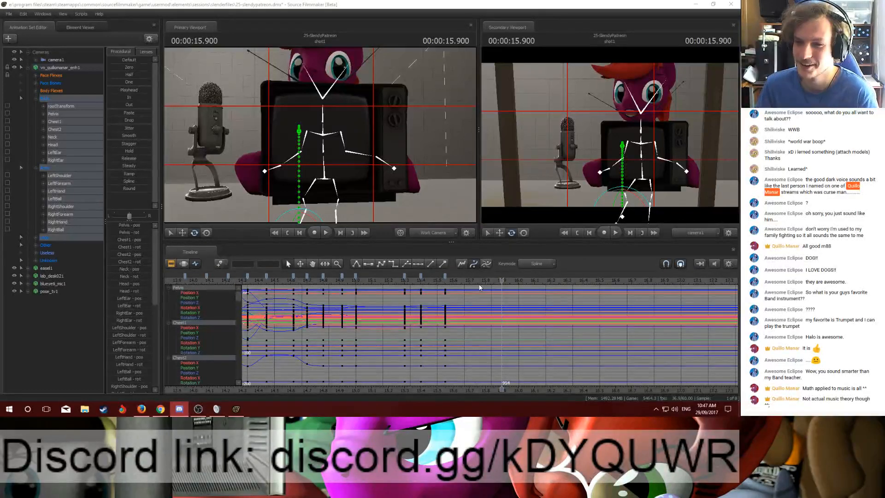
click(494, 289)
key(k)
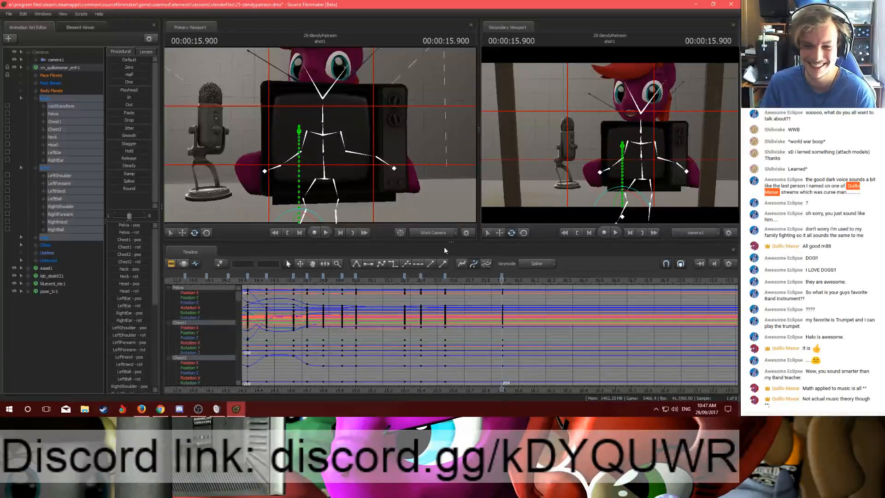
Step: Select the pony's pelvis and adjust its pose slightly at 15.9 s
ctrl+click(325, 178)
drag(400, 157, 400, 167)
key(s)
key(w)
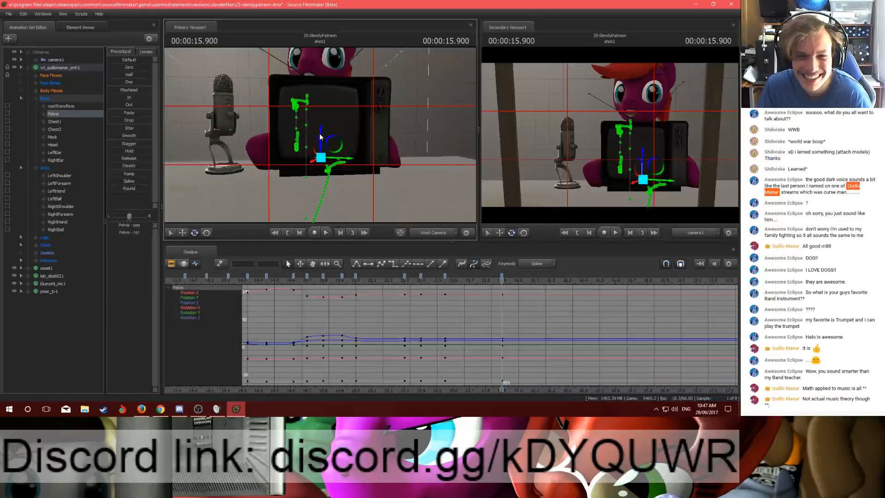
key(e)
drag(330, 137, 332, 173)
Step: Rotate the pony's lower chest bone at 15.9 s and select the upper chest bone
key(ctrl)
click(324, 125)
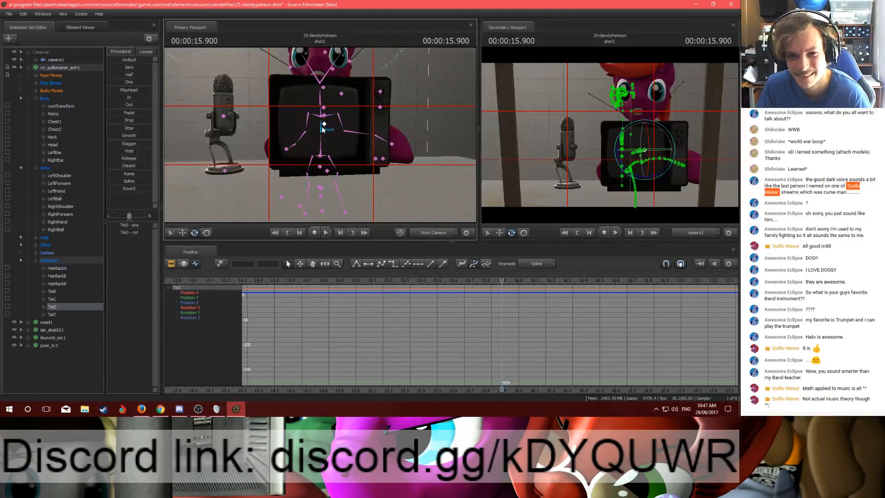
drag(325, 143, 335, 112)
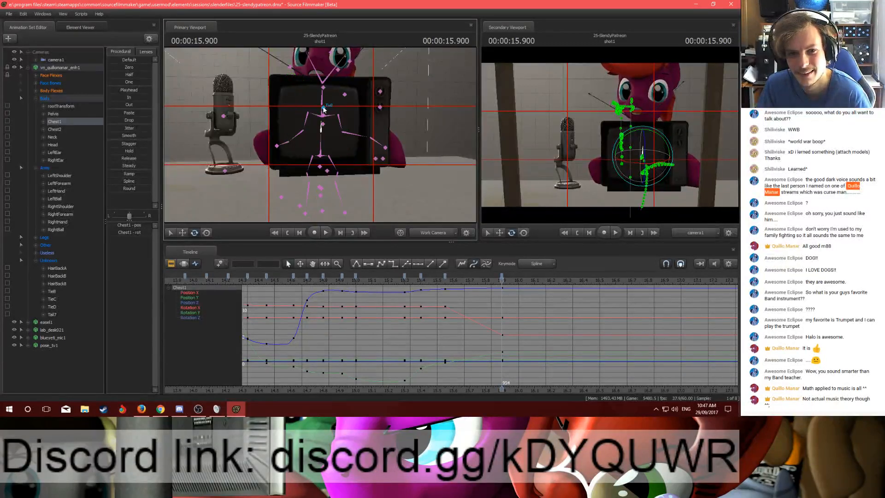
click(323, 106)
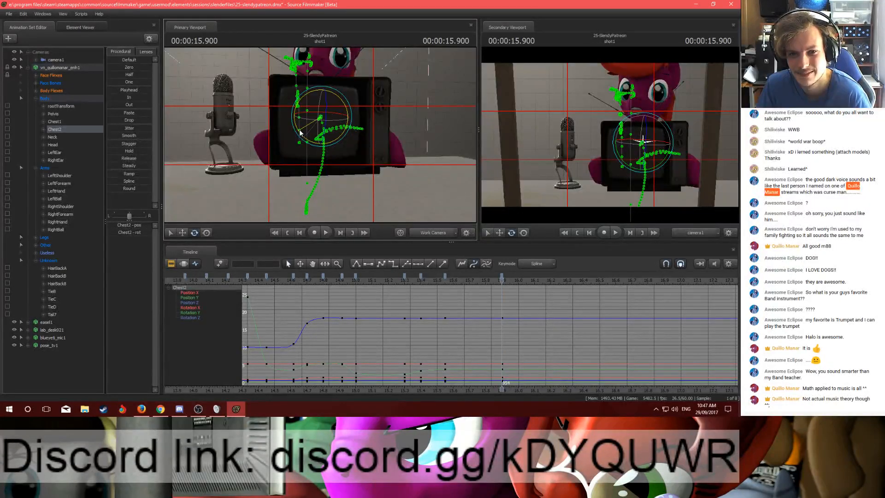
Step: Rotate the pony's neck and head at 15.9 s
click(317, 111)
drag(316, 111, 321, 111)
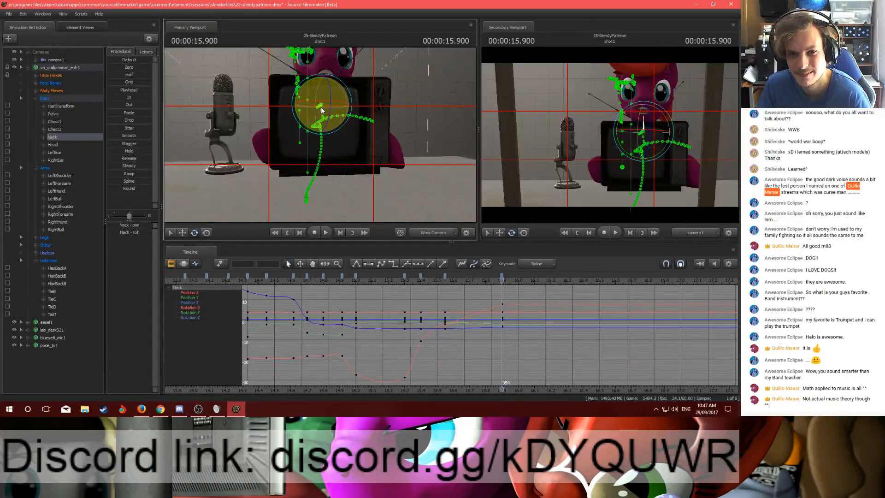
click(323, 88)
mouse_move(322, 87)
mouse_down()
mouse_move(316, 100)
mouse_move(329, 76)
mouse_up()
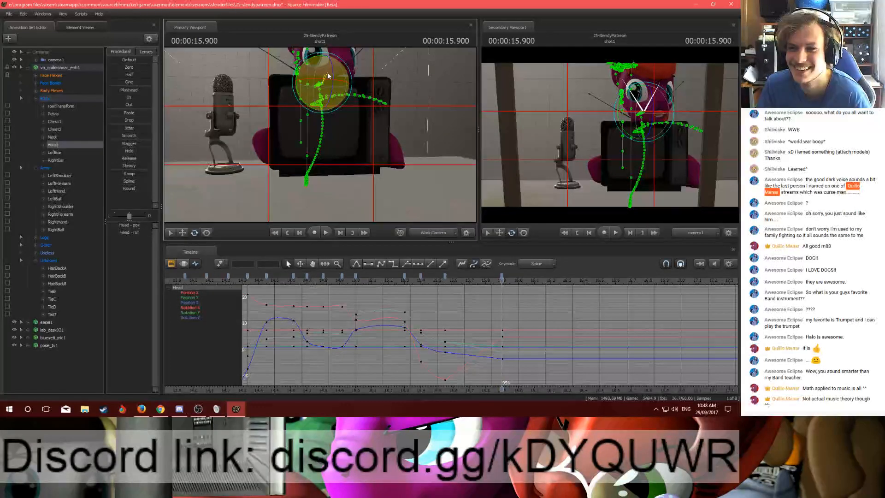
Step: Rotate the pony's right shoulder slightly at 15.9 s, comparing it with the previous keyframe
ctrl+click(304, 125)
key(Up)
key(Down)
drag(310, 116, 309, 118)
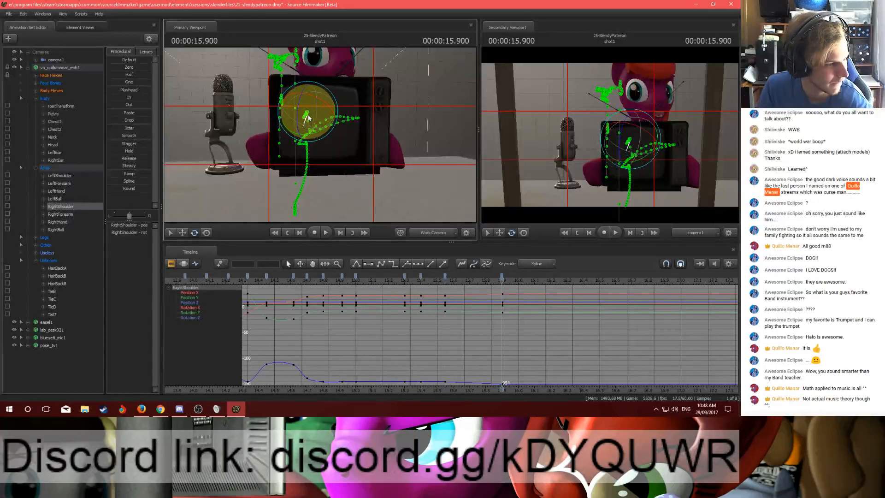
key(alt+Tab)
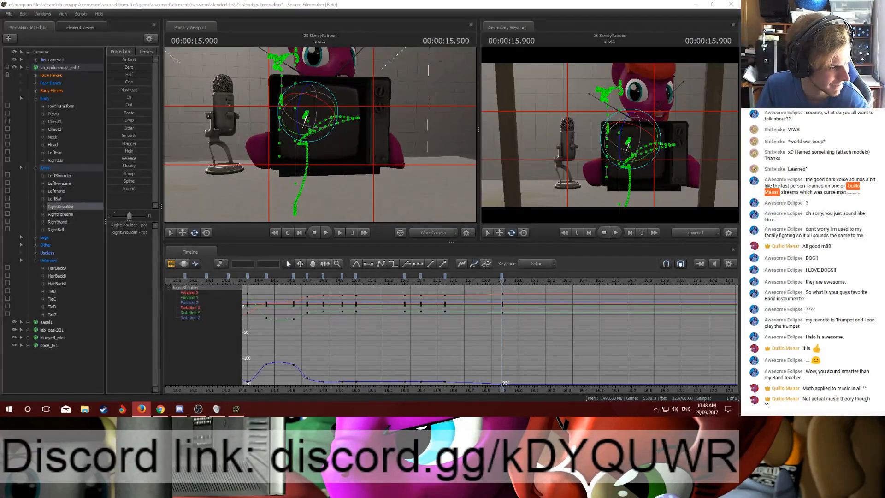
key(alt+Tab)
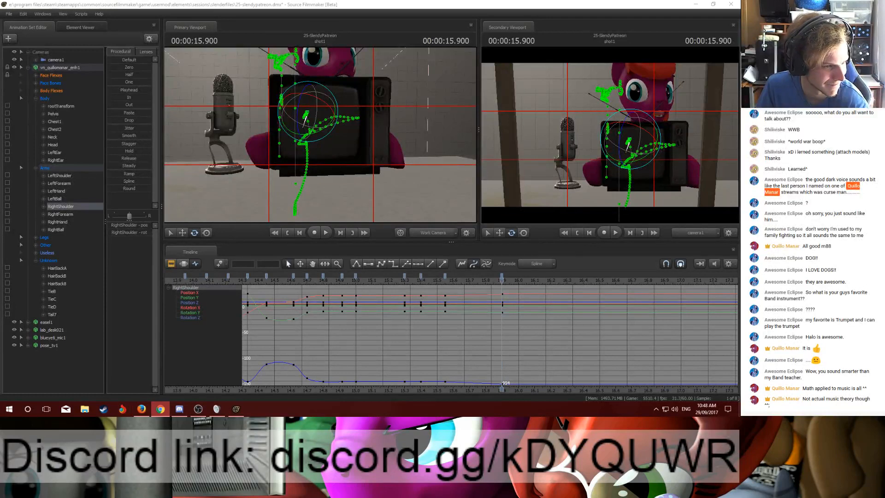
click(501, 282)
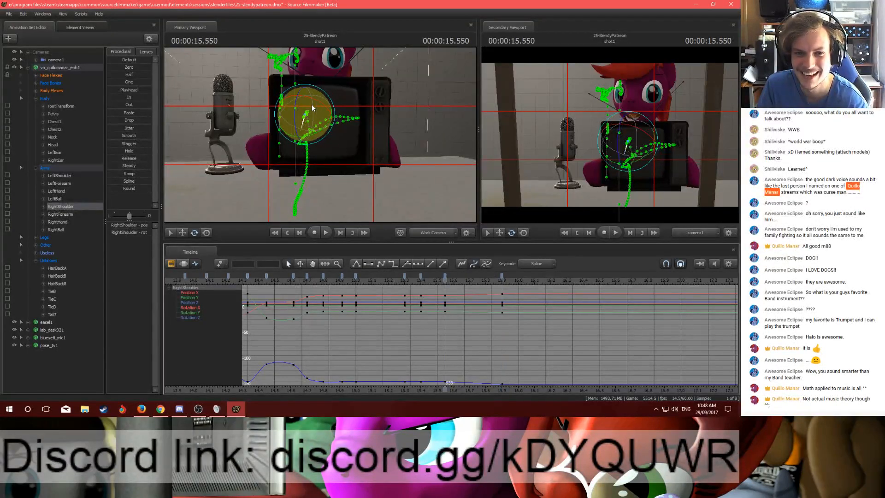
Step: Compare the pony's poses at 15.55 s and 15.9 s repeatedly to check the right shoulder
key(Up)
key(Down)
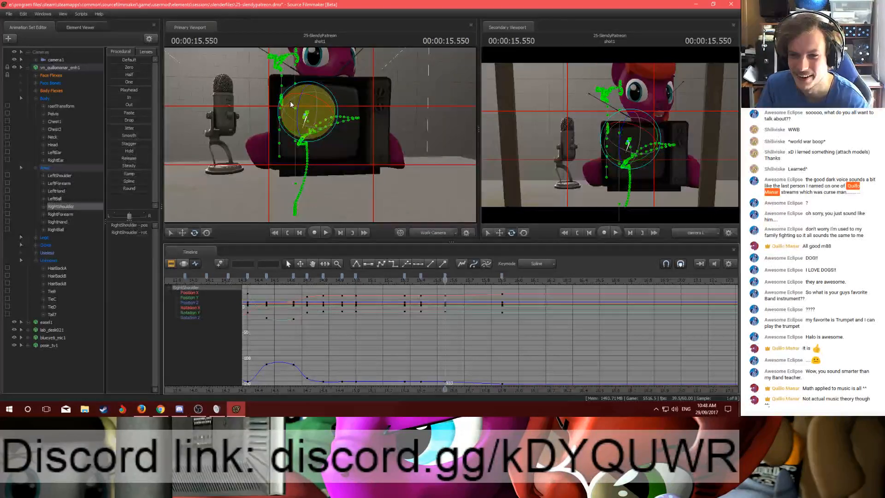
key(Up)
key(Down)
key(Up)
key(Down)
key(Up)
key(Down)
click(295, 109)
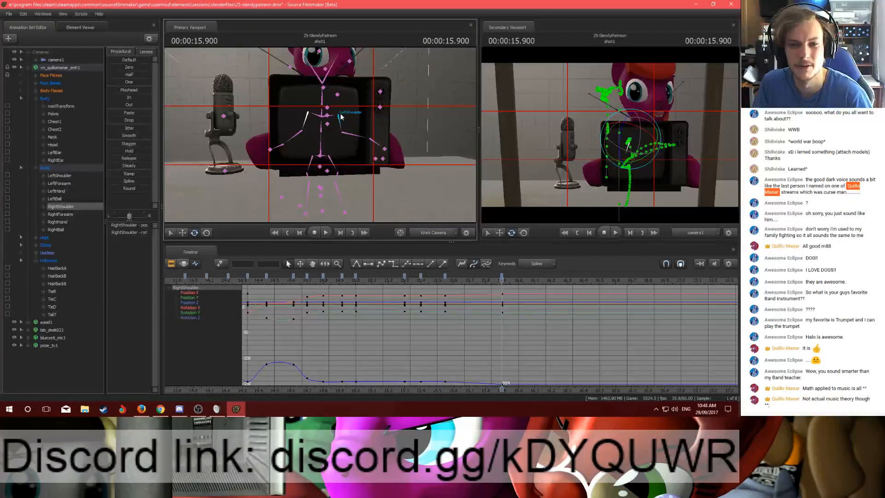
Step: Rotate the pony's left shoulder at 15.9 s and compare the pose with 15.55 s
ctrl+click(340, 114)
drag(335, 101, 331, 100)
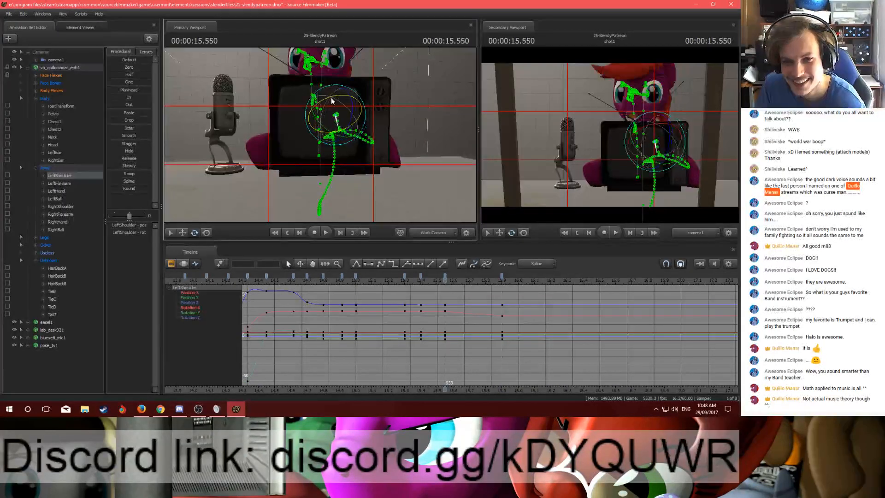
drag(337, 91, 335, 99)
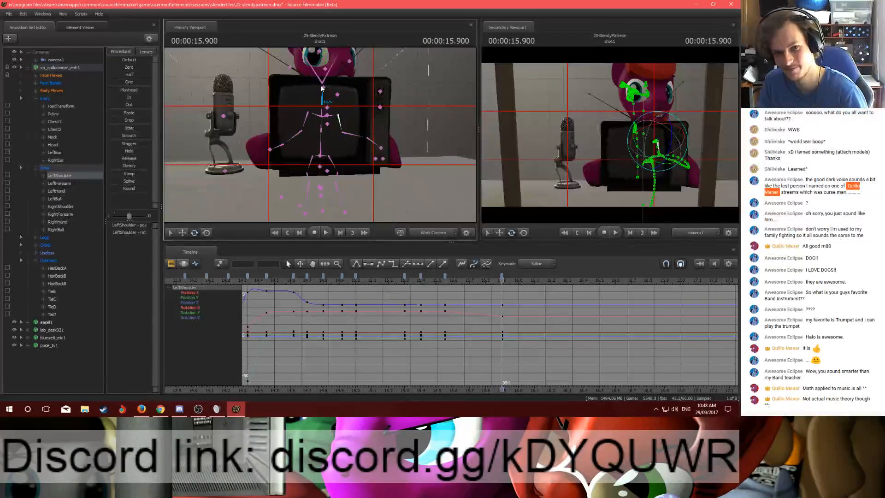
Step: Select the pony's neck and refine its rotation at 15.9 s
click(316, 111)
mouse_move(317, 111)
mouse_down()
mouse_move(306, 82)
mouse_move(314, 105)
mouse_up()
ctrl+click(323, 98)
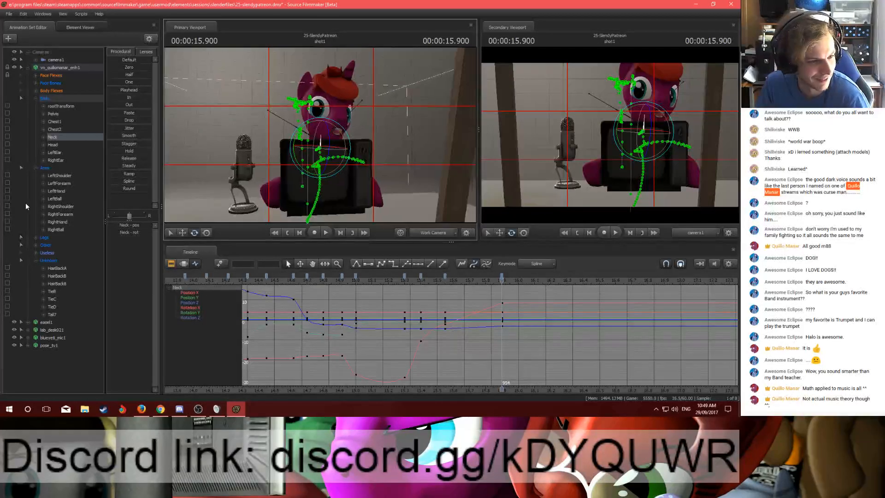
Step: Select the pony's body, arm and leg controls and key the pose at 15.7 s and 16.6 s
click(44, 98)
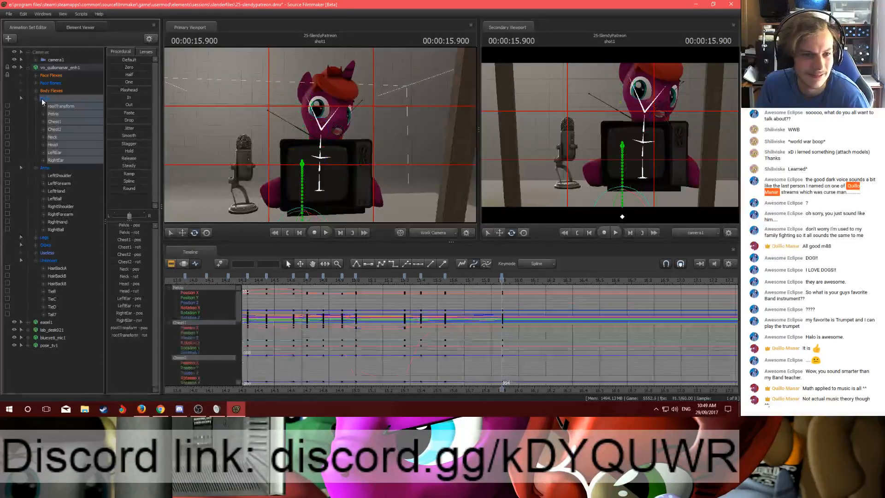
shift+click(44, 238)
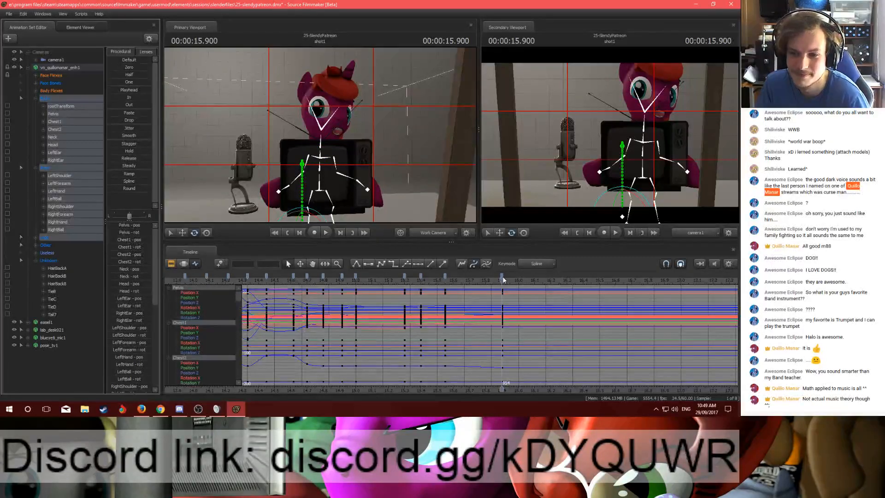
click(502, 278)
shift+click(405, 277)
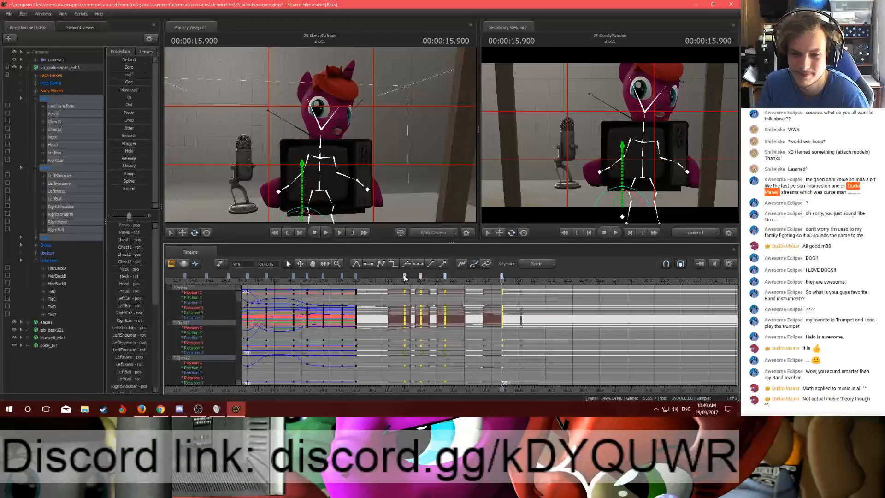
mouse_move(396, 283)
mouse_down()
mouse_move(617, 291)
mouse_move(483, 291)
mouse_move(494, 290)
mouse_move(469, 277)
mouse_up()
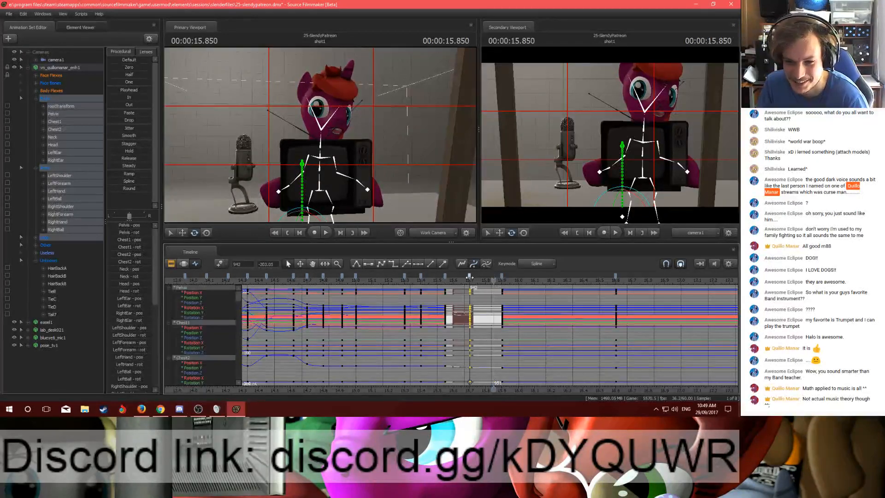
Step: Review the keyframes from 15.3 to 16.6 s in playback and add a keyframe at 16.05 s
click(614, 276)
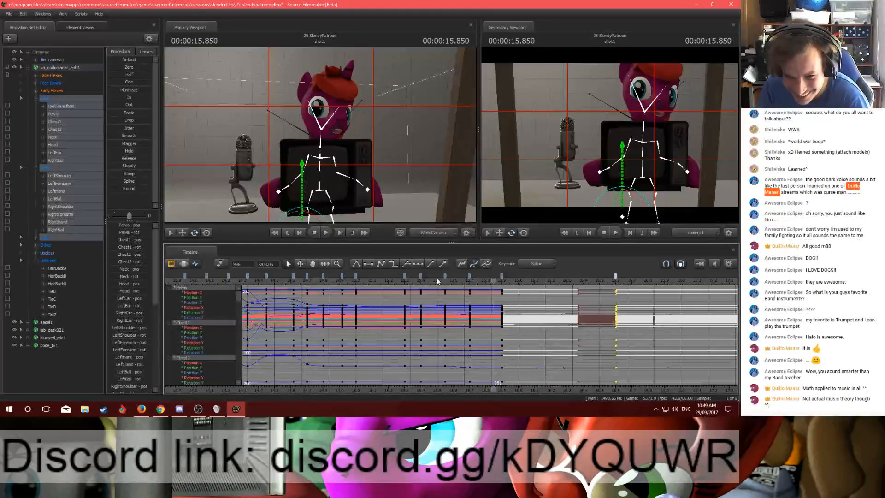
shift+click(405, 275)
key(space)
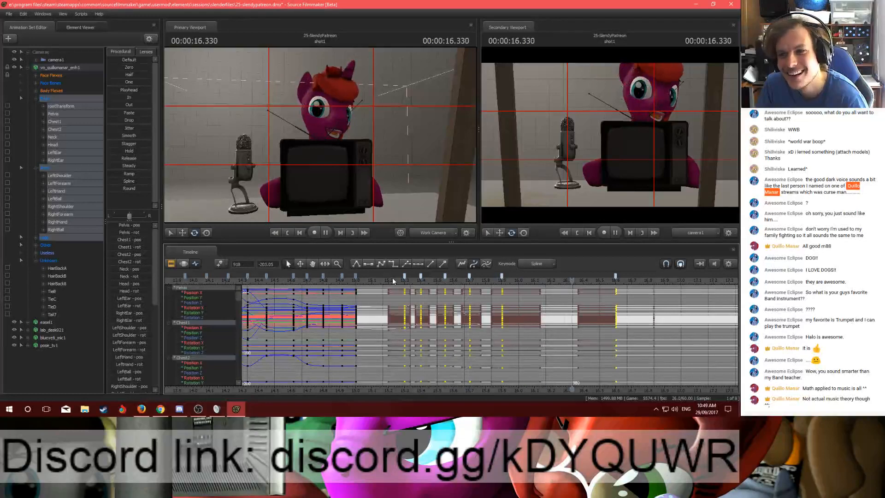
drag(446, 284, 505, 284)
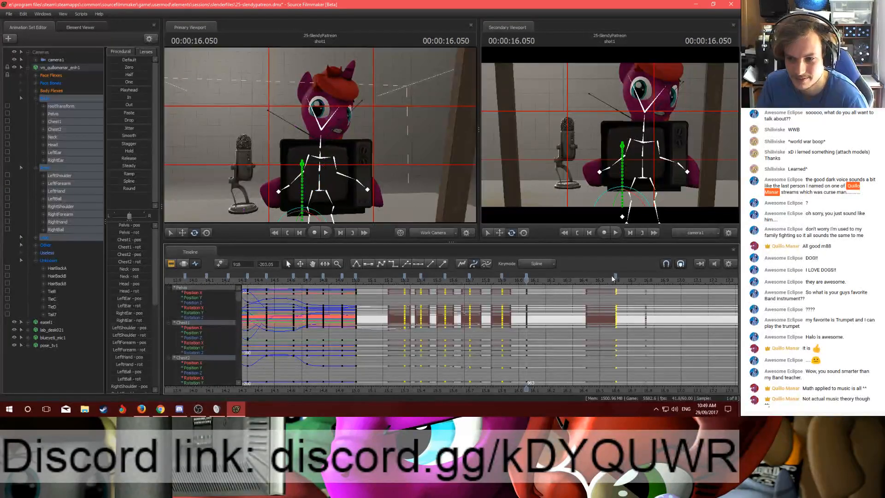
Step: Select the pony's pelvis and adjust its position and rotation slightly at 16.05 s
click(322, 183)
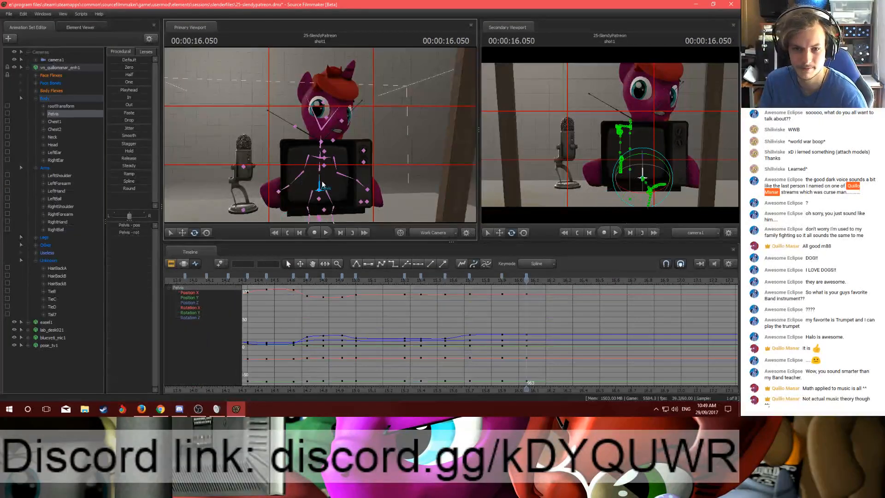
key(w)
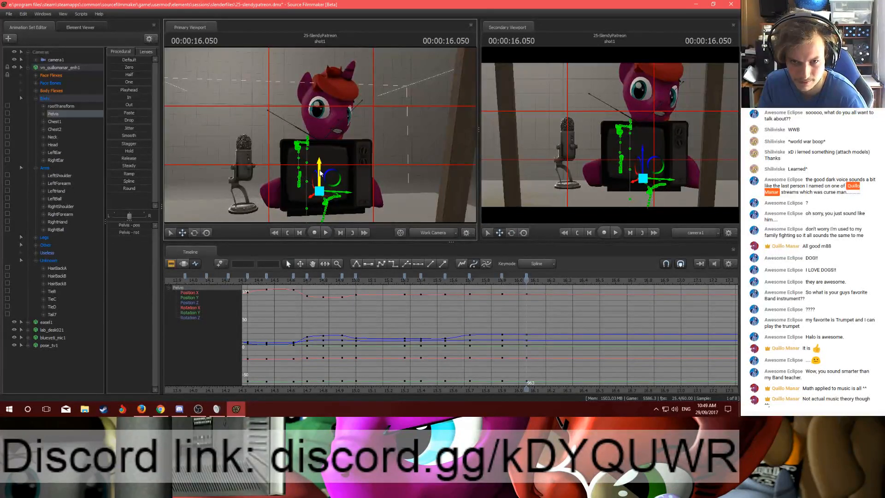
key(e)
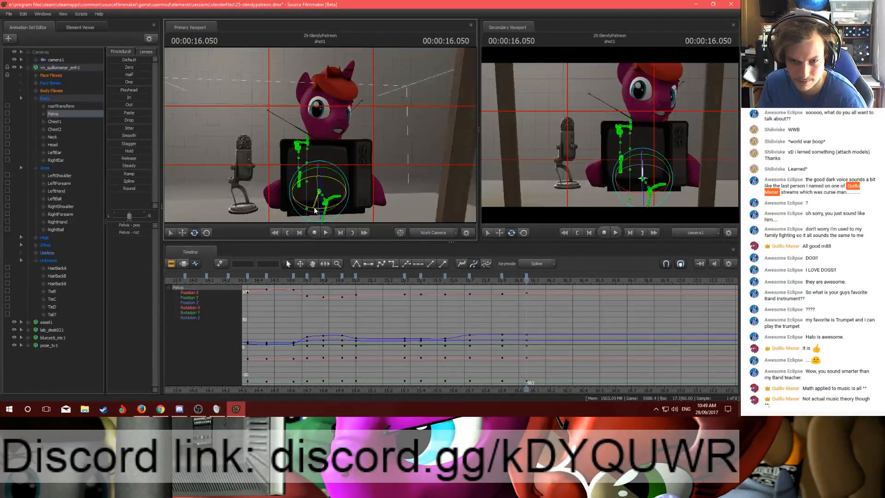
key(w)
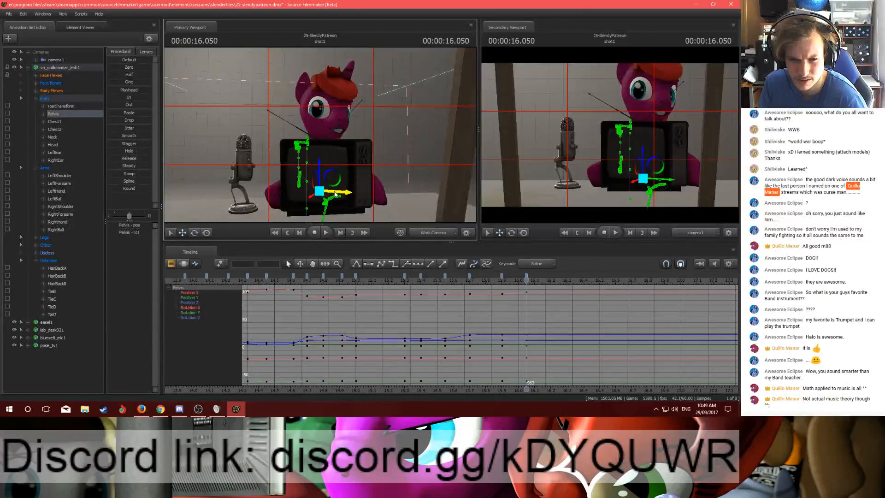
Step: Rotate the pony's lower chest, upper chest and neck at 16.05 s
click(317, 149)
key(e)
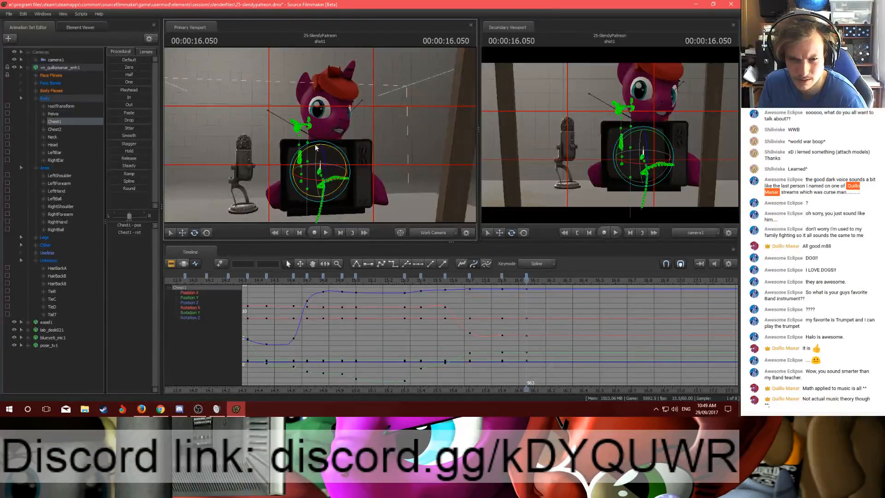
drag(316, 148, 317, 148)
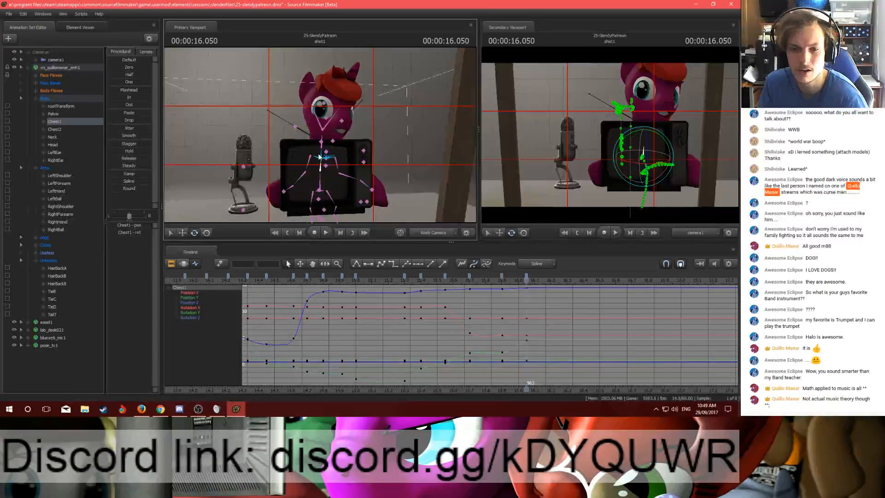
click(318, 157)
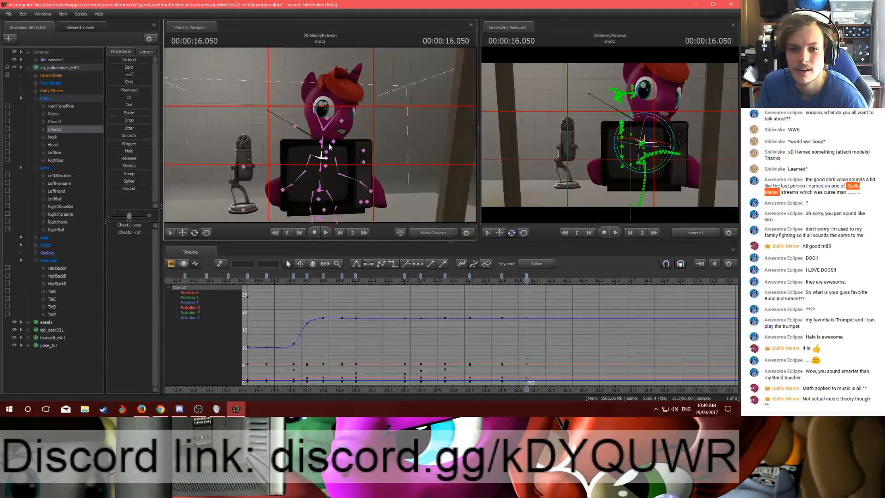
click(322, 143)
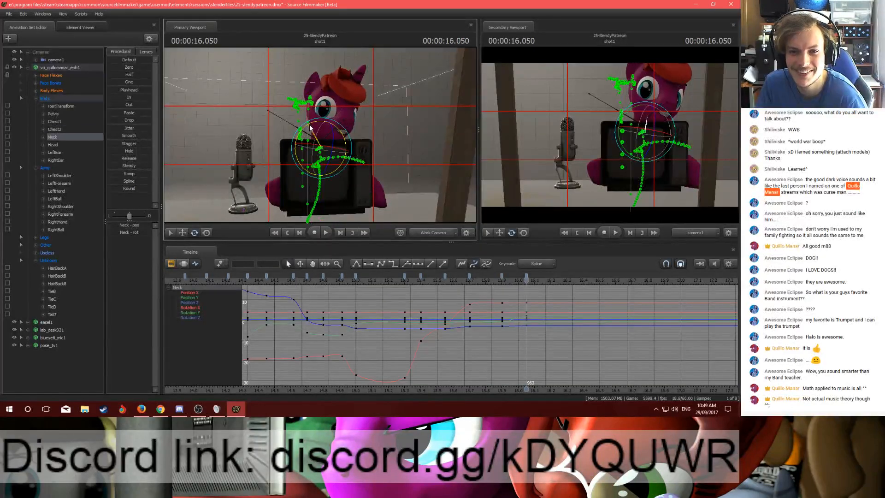
Step: Rotate the pony's head at 16.05 s and compare the pose with the earlier keyframes
click(304, 121)
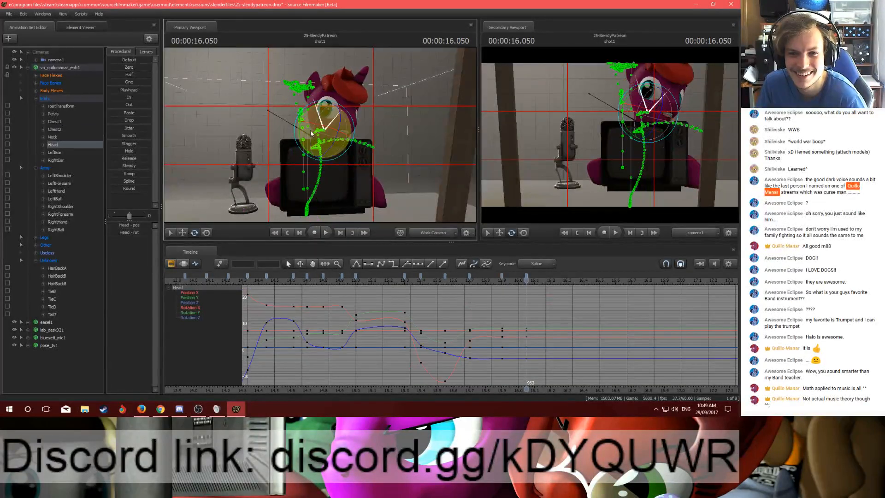
drag(304, 121, 313, 146)
key(Up)
key(Up)
key(Down)
key(Down)
key(Up)
key(Down)
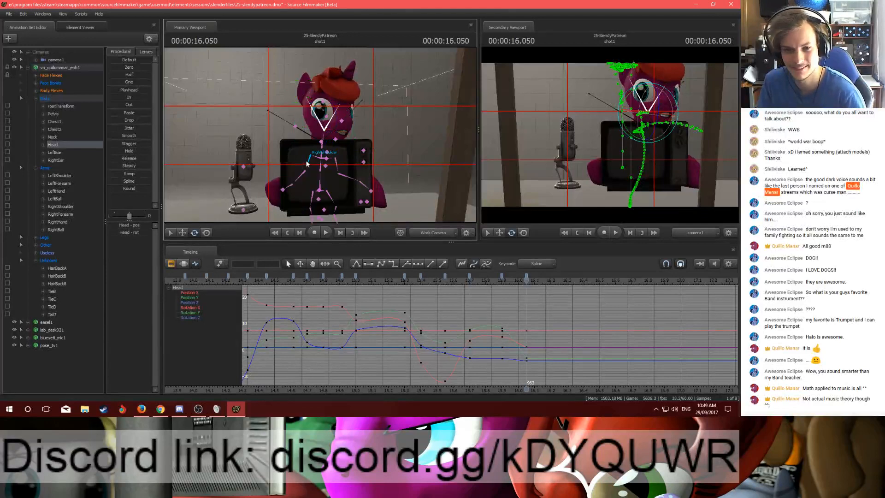
Step: Adjust the pony's right forearm and right shoulder at 16.05 s
ctrl+click(309, 170)
drag(295, 141, 279, 167)
click(294, 139)
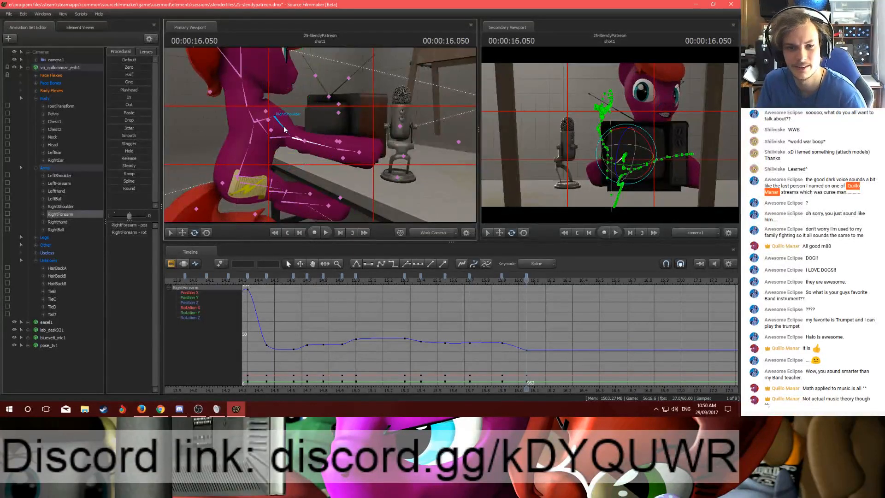
click(282, 120)
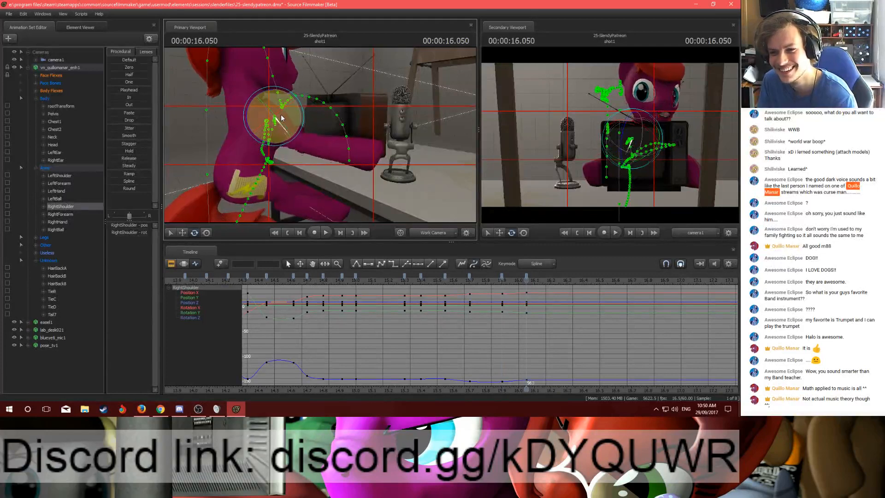
key(w)
Step: Adjust the pony's left shoulder at 16.05 s and compare the pose with the 15.9 s keyframe
drag(346, 172, 263, 157)
ctrl+click(276, 153)
key(s)
drag(322, 131, 347, 151)
key(Up)
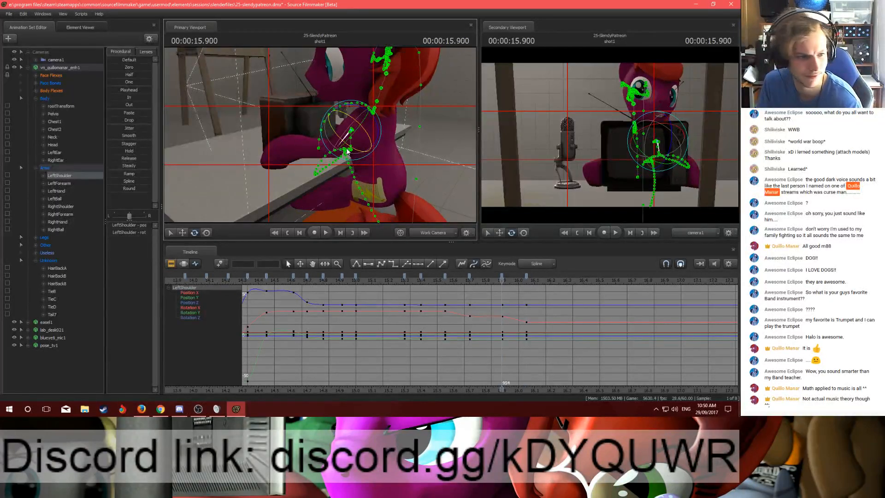
key(Up)
key(Down)
key(Up)
key(Down)
Step: Key the pony's body, arm and leg controls at 16.5 s and select the keyframes from 15.7 to 16.5 s
drag(346, 151, 222, 140)
click(44, 99)
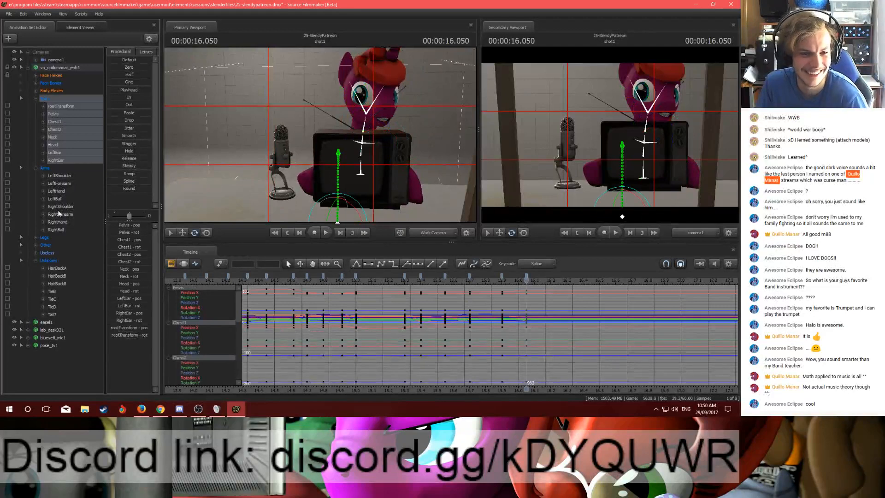
drag(526, 284, 601, 299)
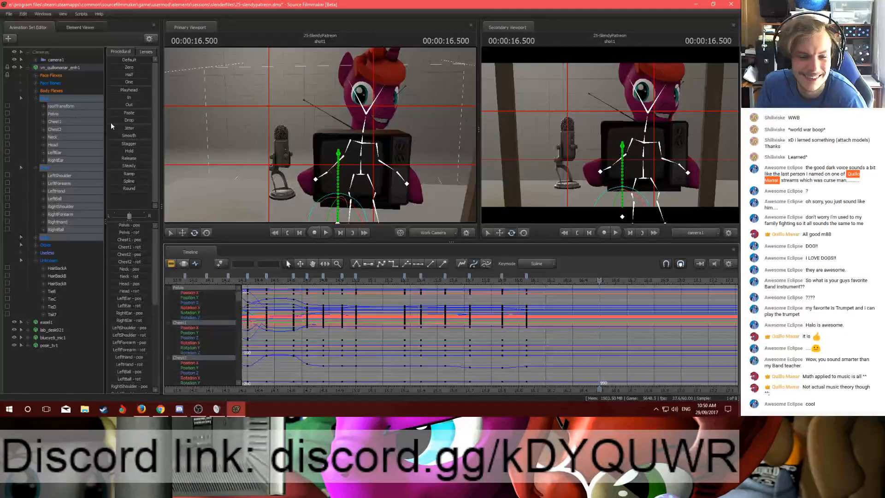
key(m)
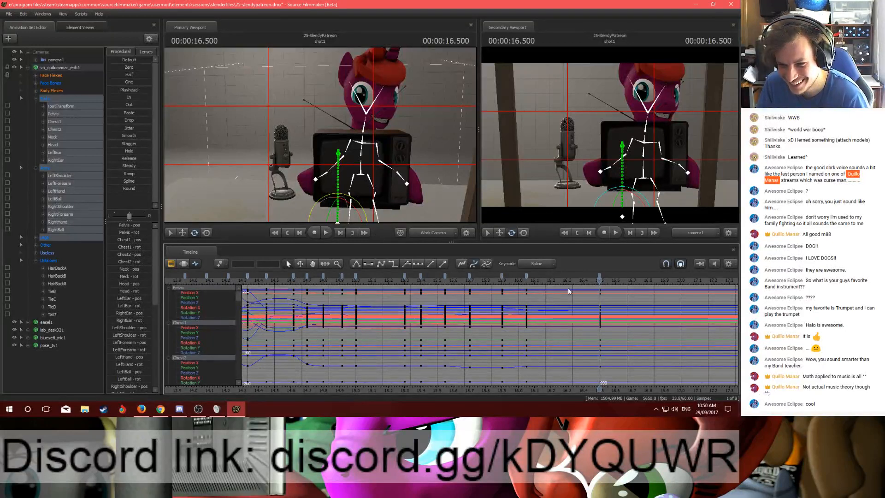
click(600, 277)
click(469, 276)
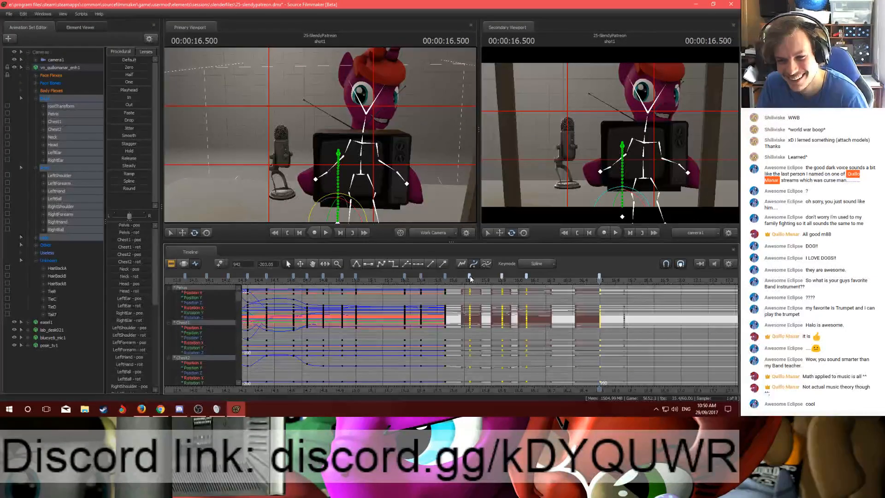
Step: Play the pony's motion repeatedly from about 15.5 s to check the new keyframes
click(428, 282)
key(space)
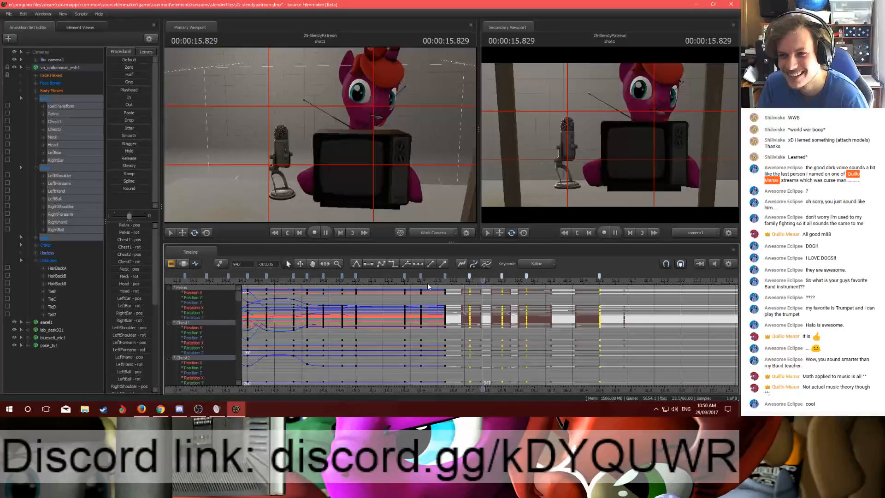
click(439, 280)
key(space)
key(space)
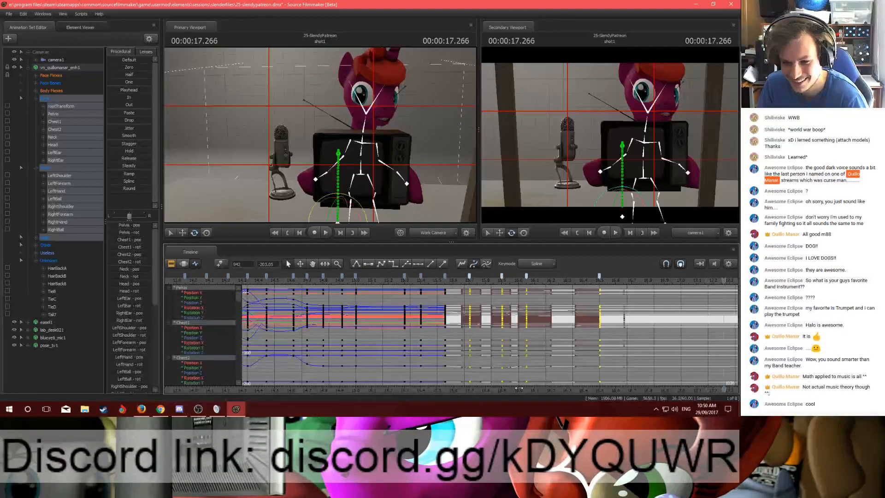
click(299, 280)
key(space)
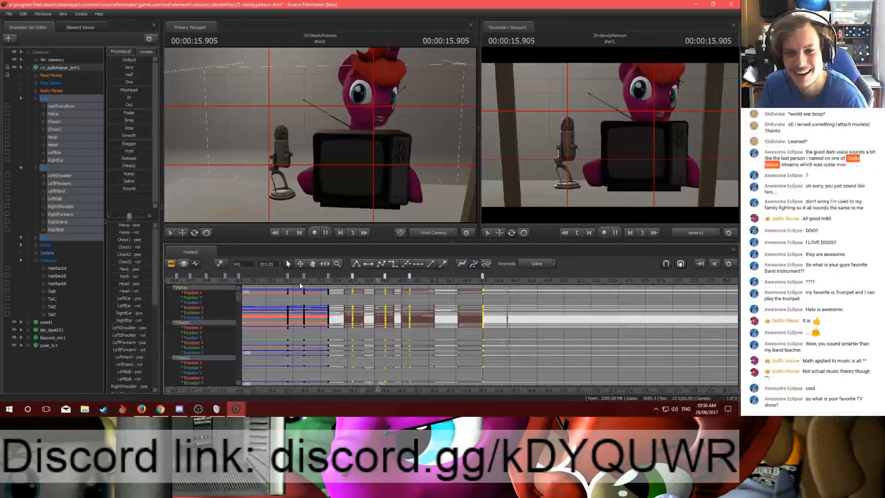
click(267, 281)
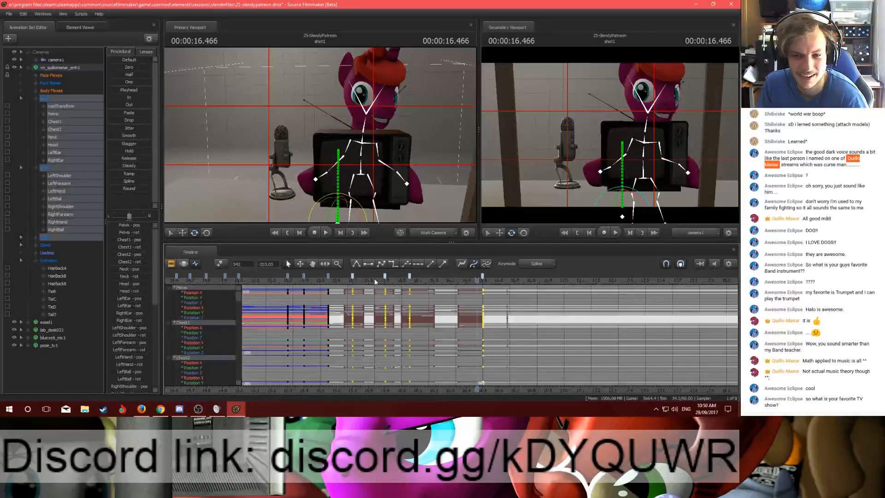
Step: Scrub through the poses between 15.7 and 16.5 s, clear the keyframe selection, and replay from 15.28 s
drag(374, 281, 353, 287)
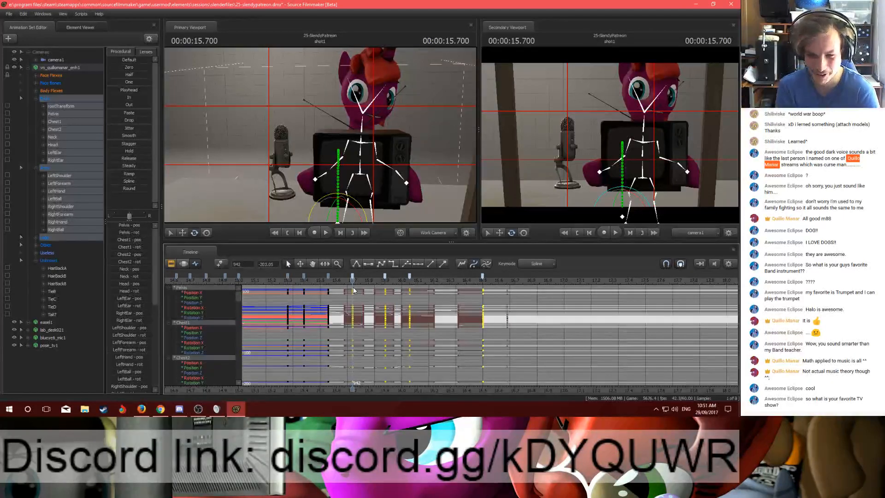
drag(352, 279, 388, 292)
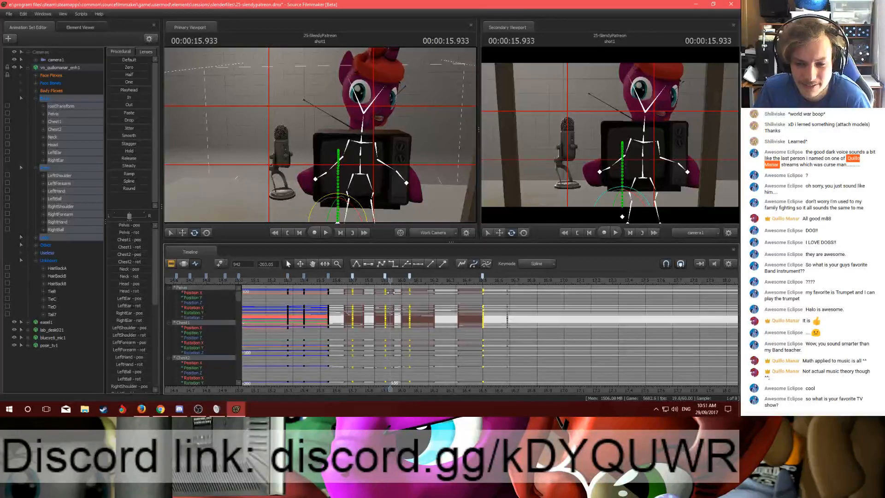
click(391, 276)
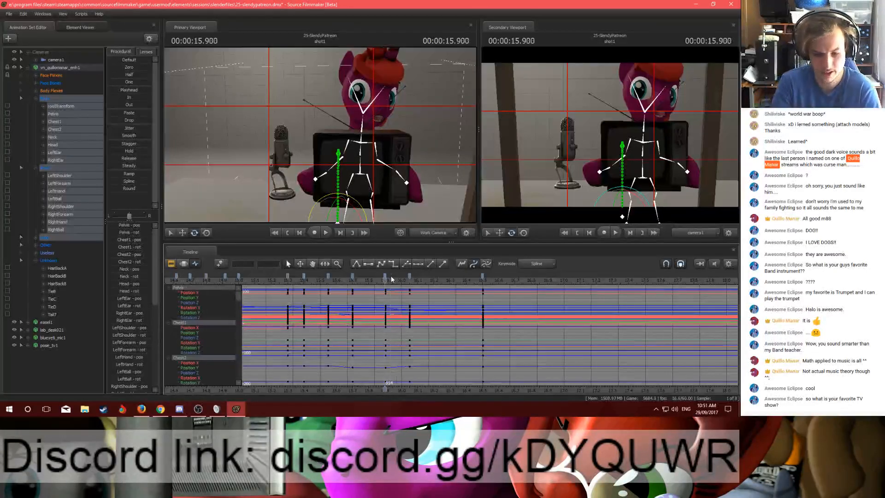
click(483, 276)
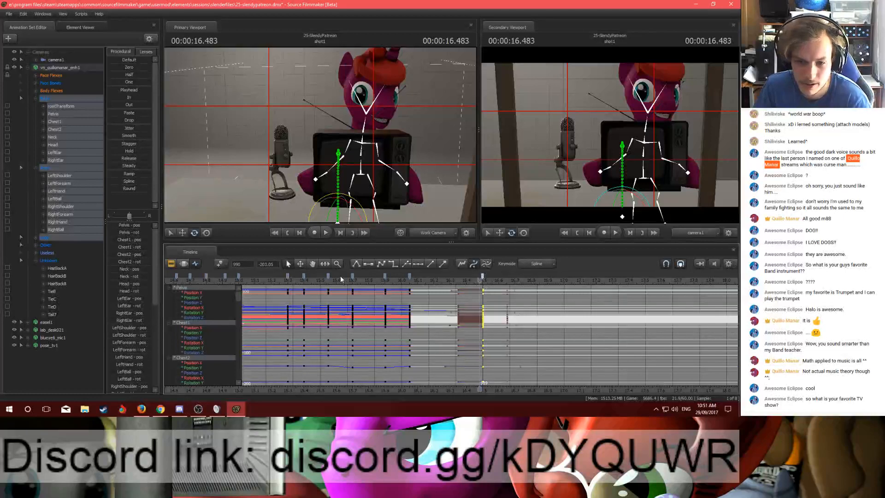
click(366, 298)
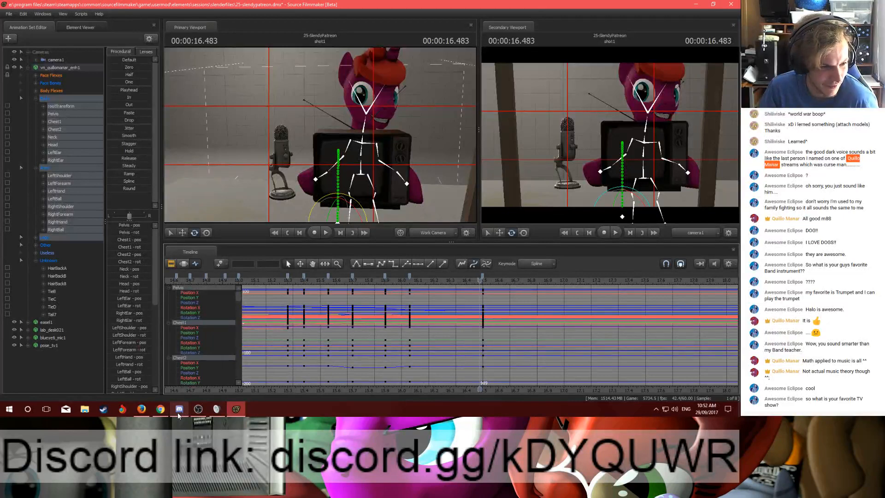
click(285, 280)
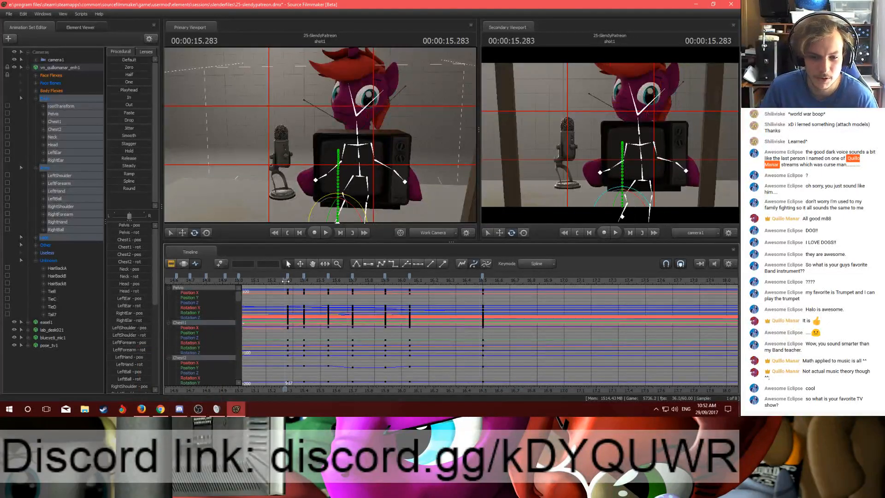
key(space)
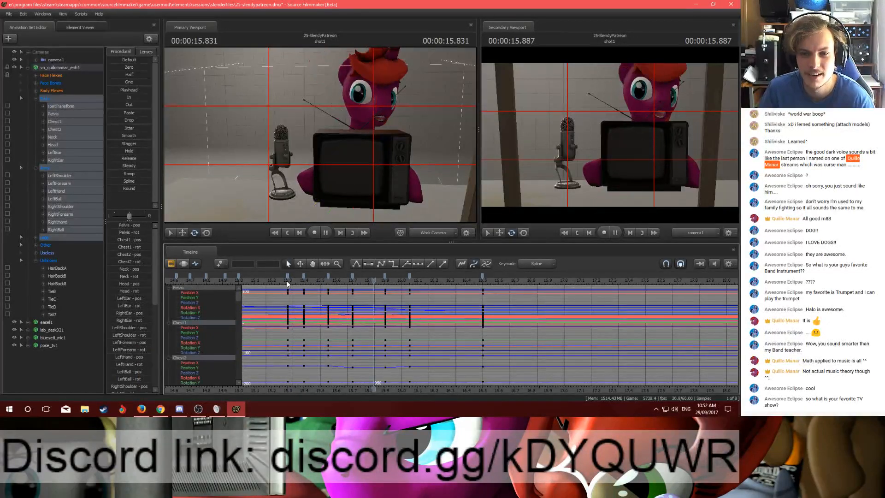
Step: Try a body keyframe at about 15.67 s, delete it, and replay the pony's motion around the 15.7 s keyframe
key(space)
click(179, 409)
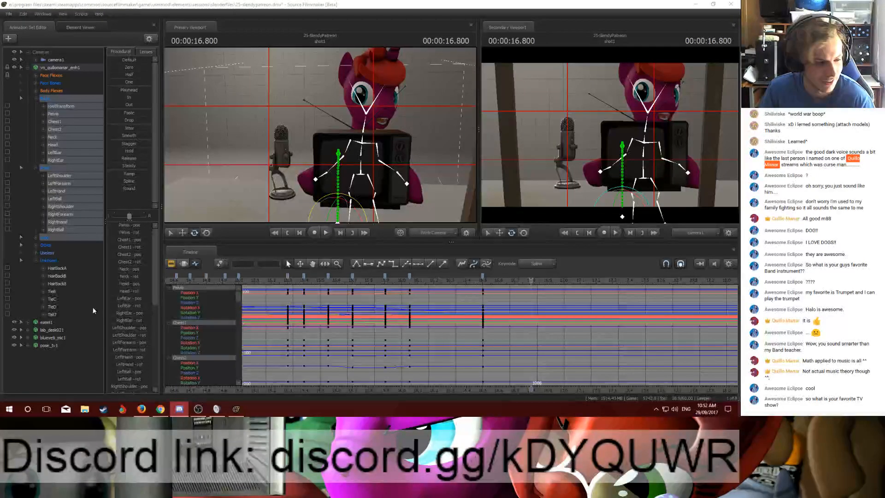
drag(375, 282, 349, 296)
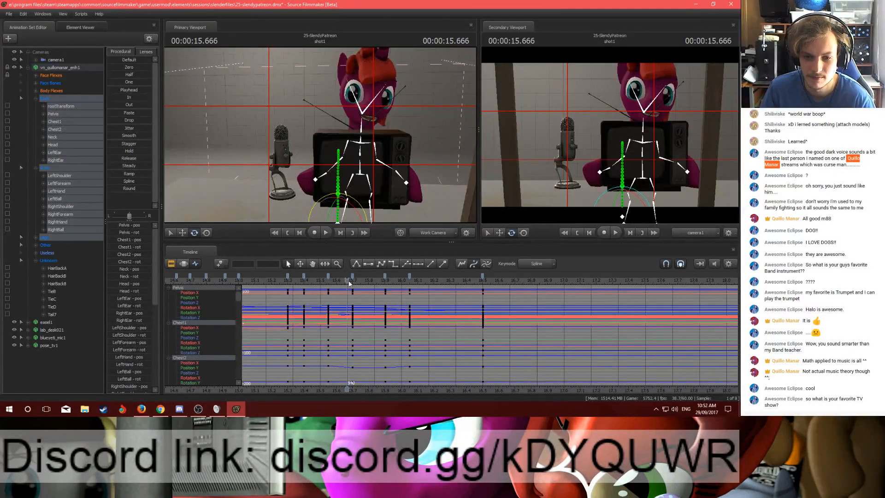
key(m)
key(Delete)
key(Right)
key(Right)
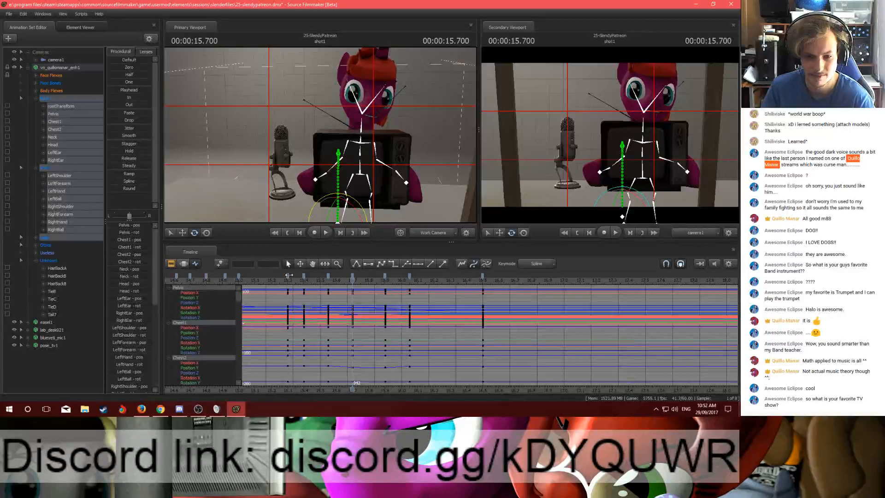
key(space)
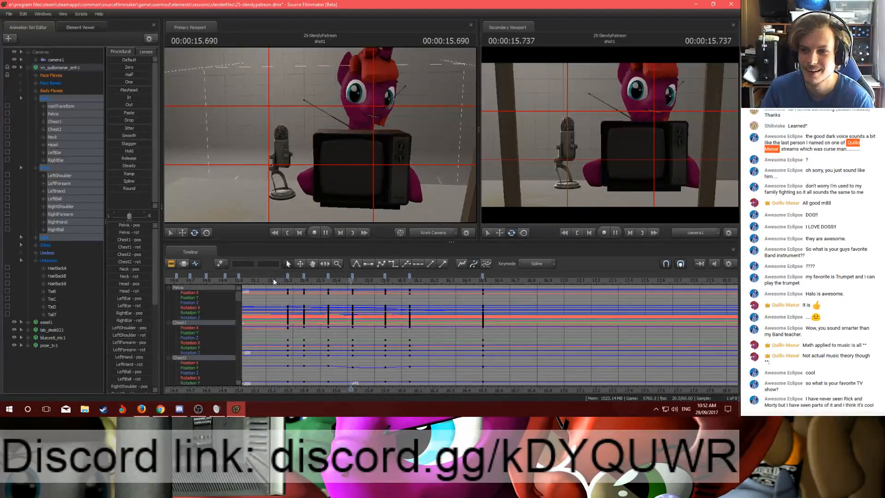
key(space)
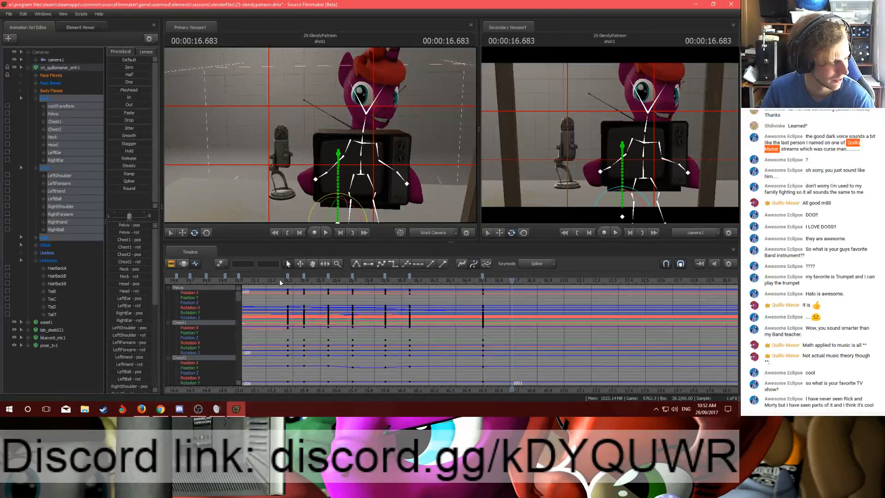
Step: Key the pony's body, arm and leg controls at 16.583 s and rotate the pelvis slightly there
drag(352, 280, 496, 281)
key(m)
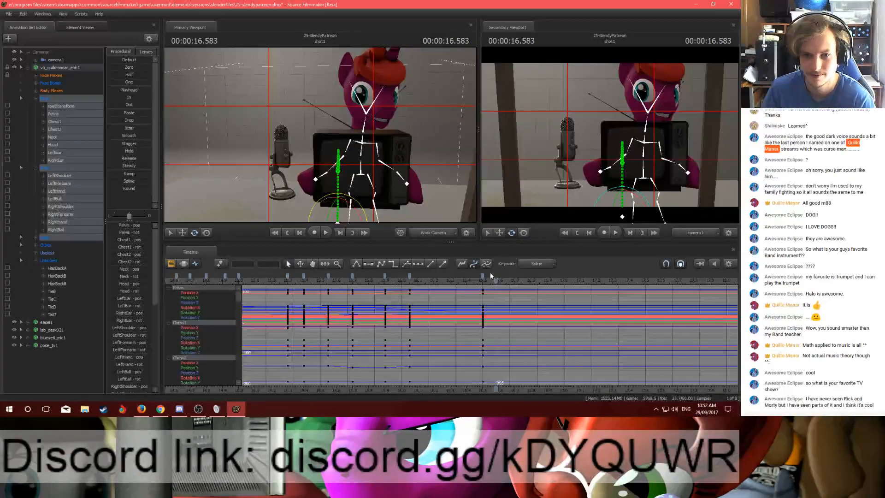
click(365, 173)
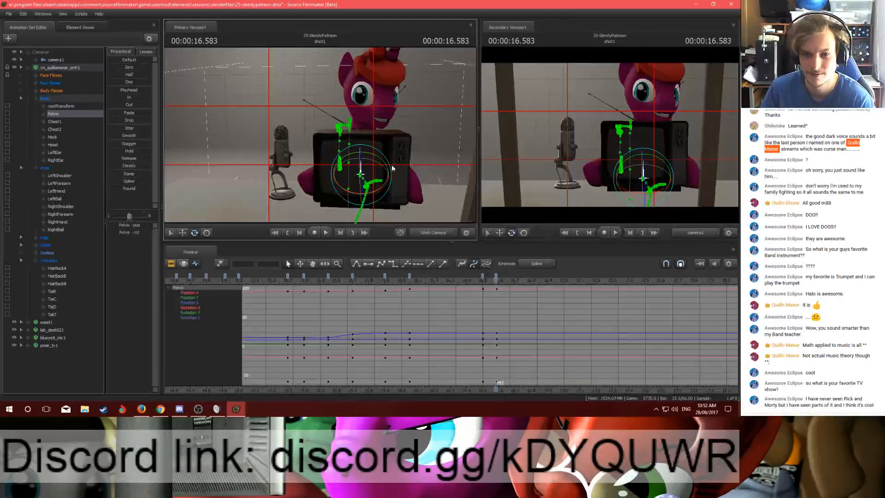
drag(376, 157, 373, 156)
Step: Rotate the pony's lower and upper chest, neck and head at 16.583 s to shift the upper-body pose
click(364, 133)
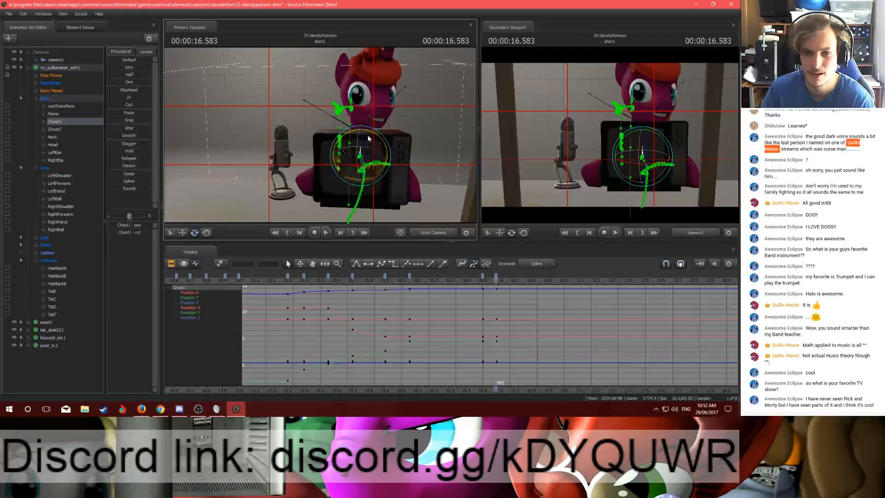
click(370, 122)
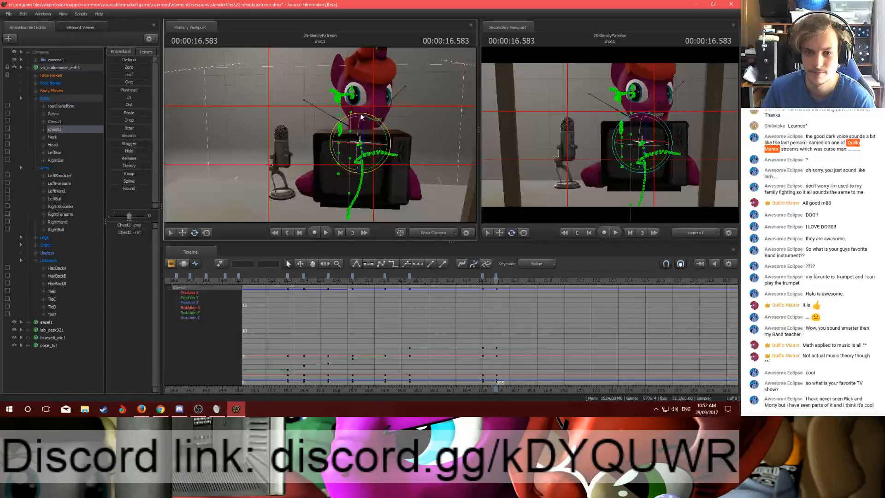
click(358, 112)
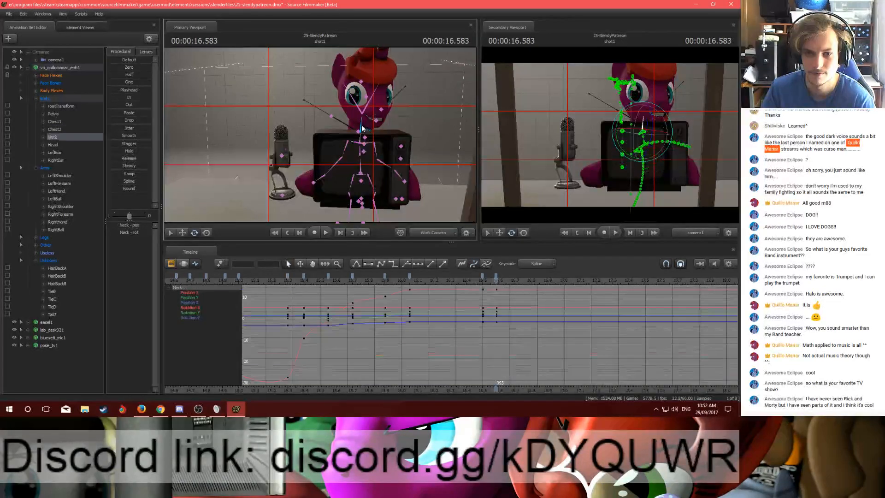
drag(357, 110, 356, 108)
click(347, 123)
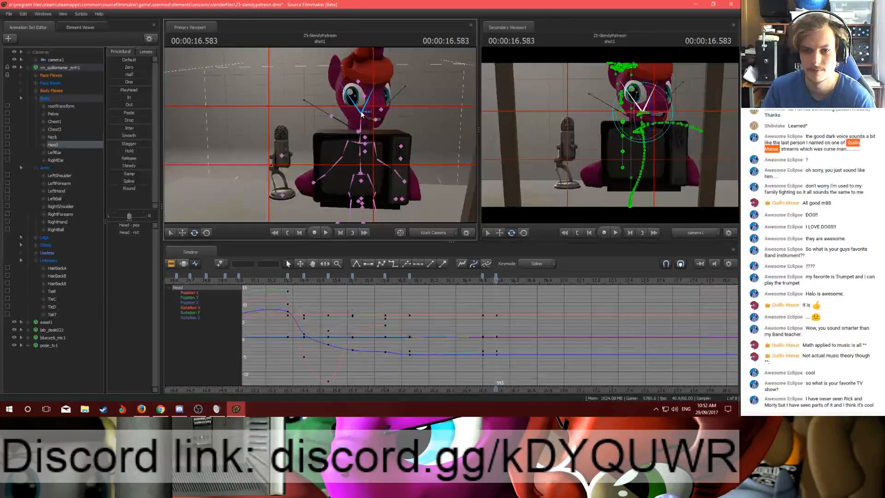
drag(345, 124, 329, 151)
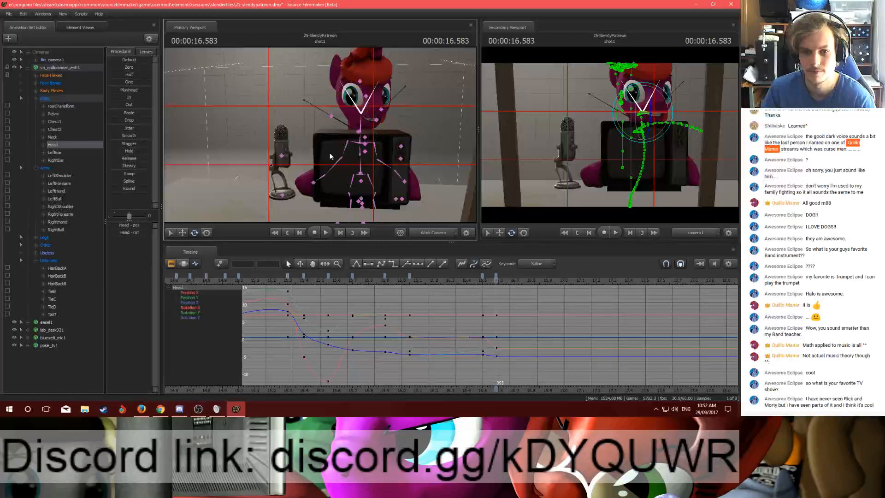
Step: Rotate the pony's right shoulder at 16.583 s and compare the arm pose with the 16.5 s keyframe
click(373, 146)
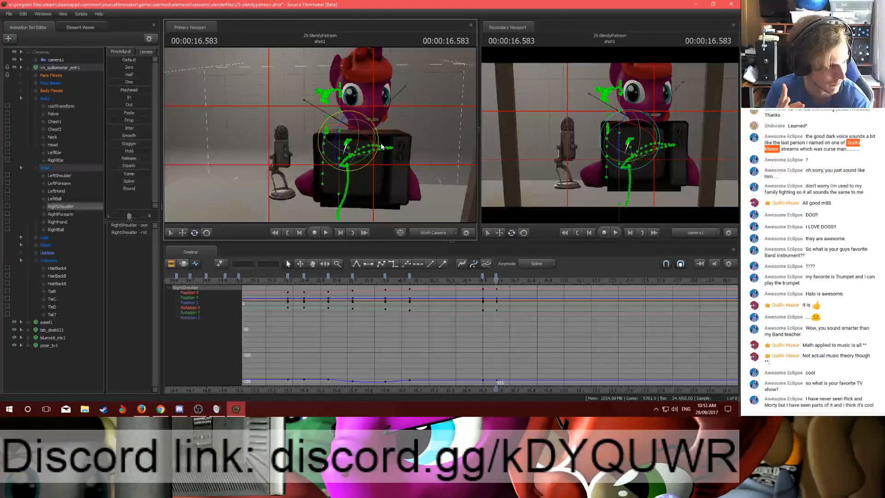
key(Up)
key(Down)
drag(381, 147, 308, 115)
key(w)
key(s)
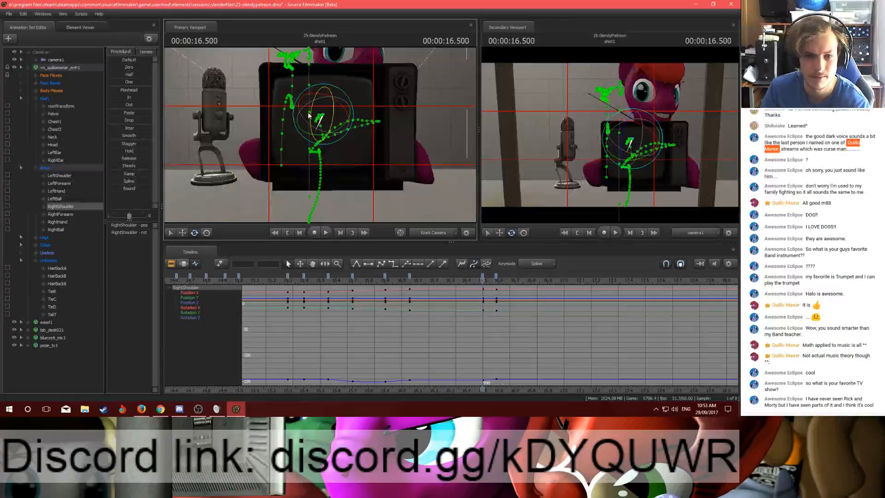
mouse_move(320, 123)
mouse_down()
mouse_move(326, 117)
mouse_move(311, 115)
mouse_move(321, 140)
mouse_up()
key(Left)
key(Left)
key(Right)
key(Right)
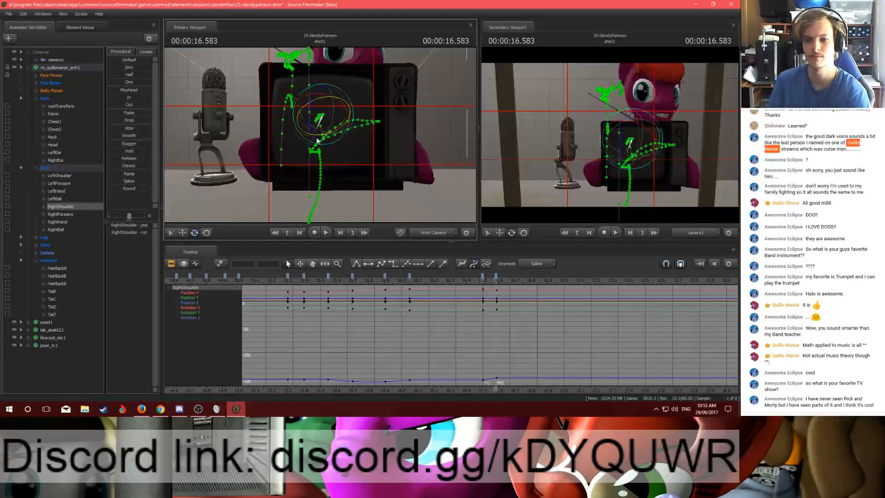
Step: Rotate the pony's left shoulder at 16.583 s and check it against the 16.5 s keyframe
key(ctrl)
click(357, 135)
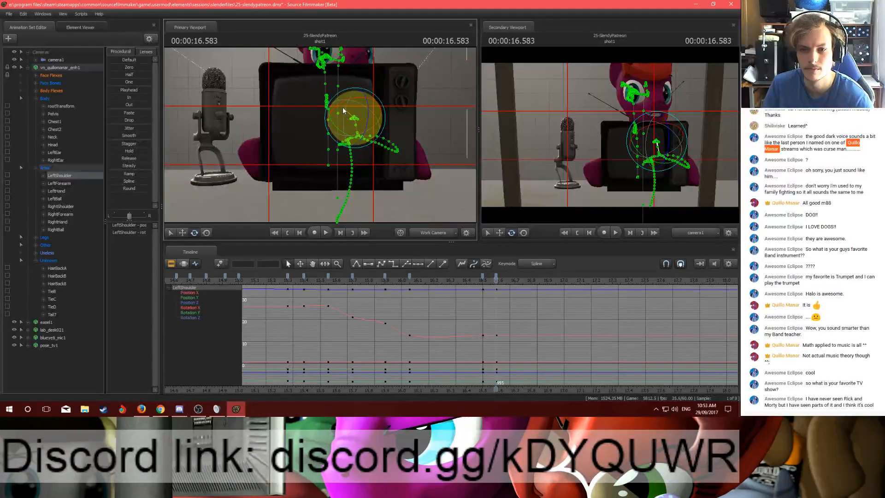
drag(343, 111, 343, 108)
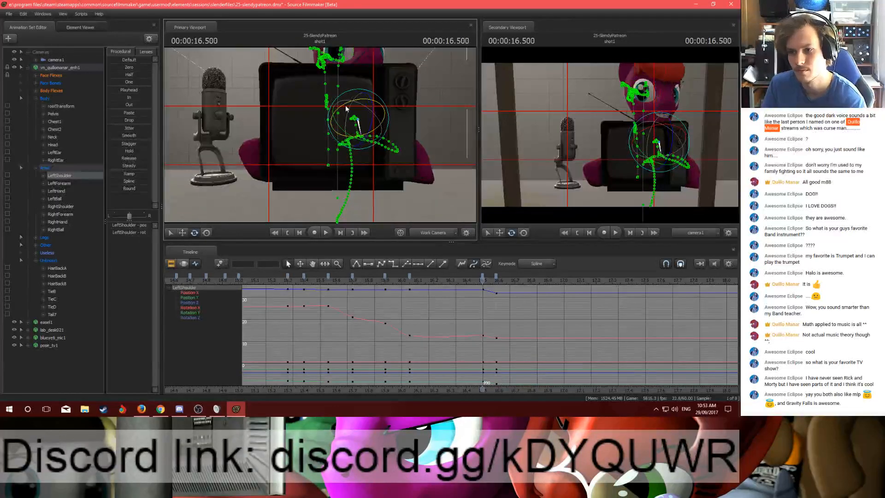
drag(348, 109, 345, 136)
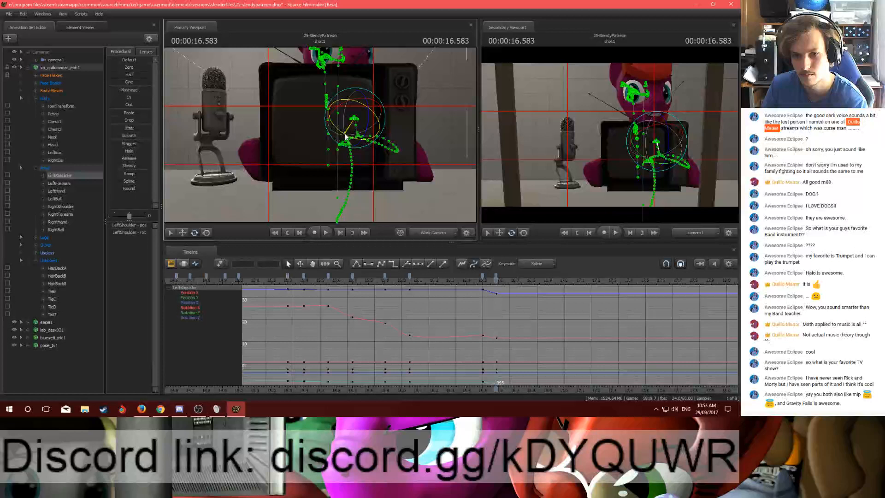
Step: Rotate the pony's left forearm at 16.583 s from a side view and compare it repeatedly with the 16.5 s pose
alt+drag(346, 136, 322, 134)
click(322, 134)
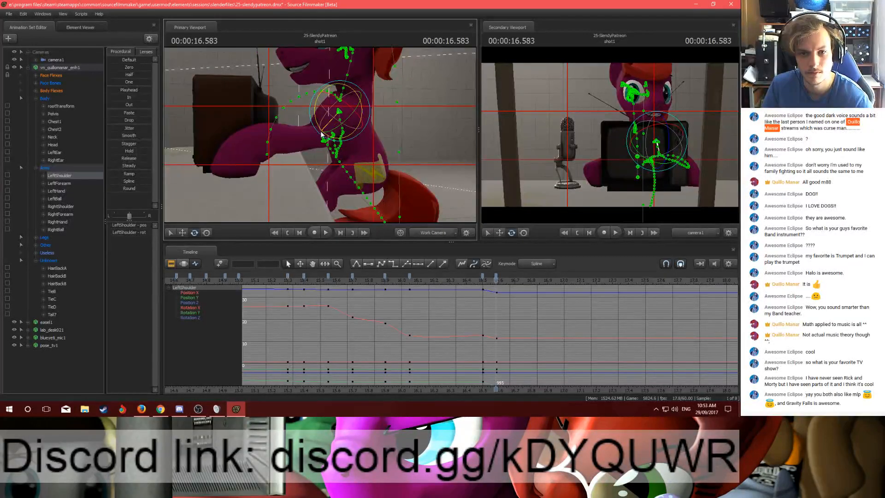
drag(319, 118, 309, 113)
key(Up)
key(Down)
key(Up)
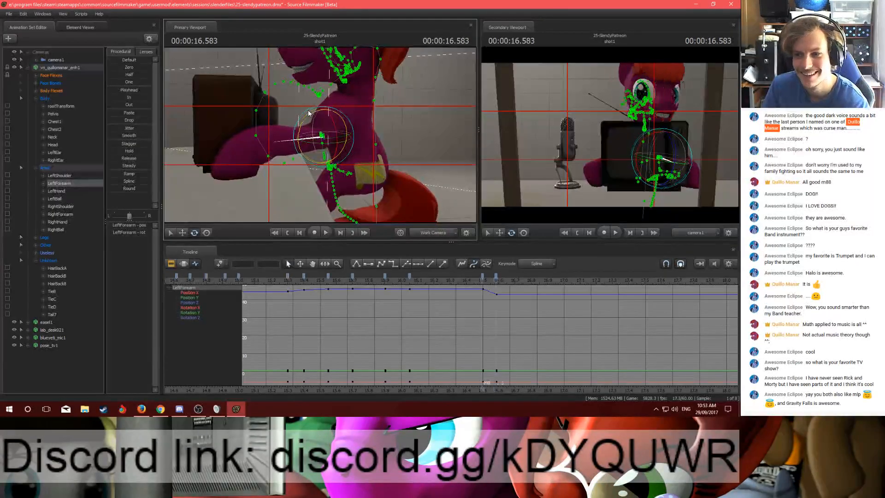
key(Down)
key(Up)
key(Down)
key(Up)
key(Down)
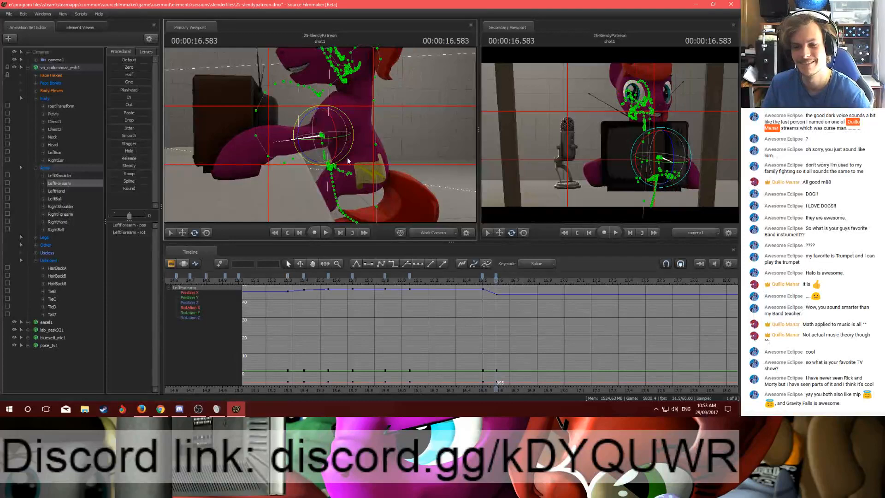
Step: Select the pony's left shoulder again at 16.583 s for further posing
click(333, 109)
drag(330, 134, 360, 134)
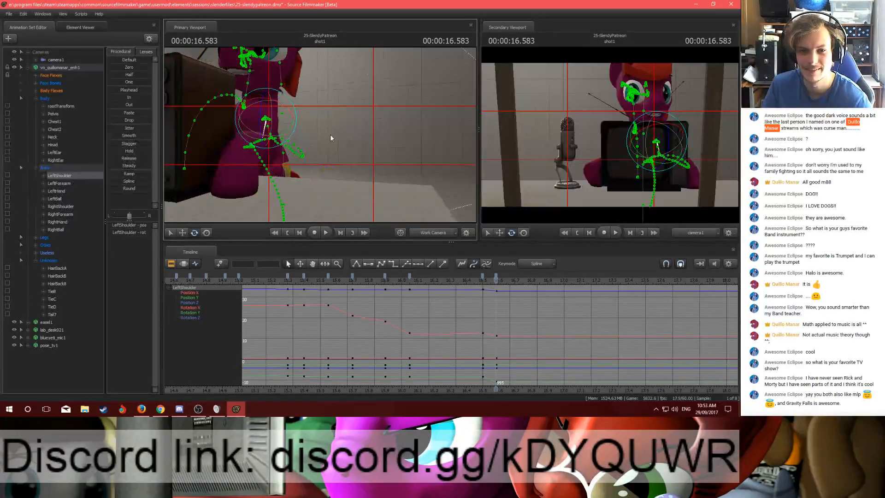
Step: Adjust the left shoulder's rotation slightly at 16.583, then step through the earlier keyframes and play back the motion
drag(271, 140, 272, 141)
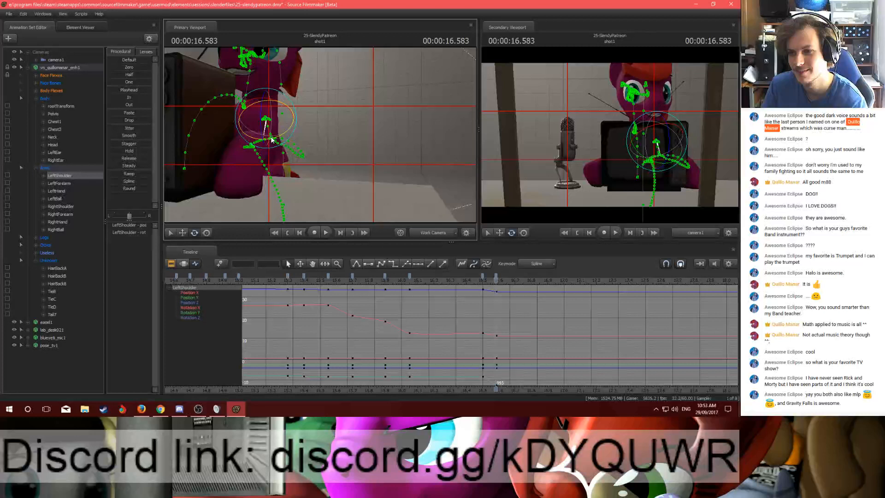
key(Down)
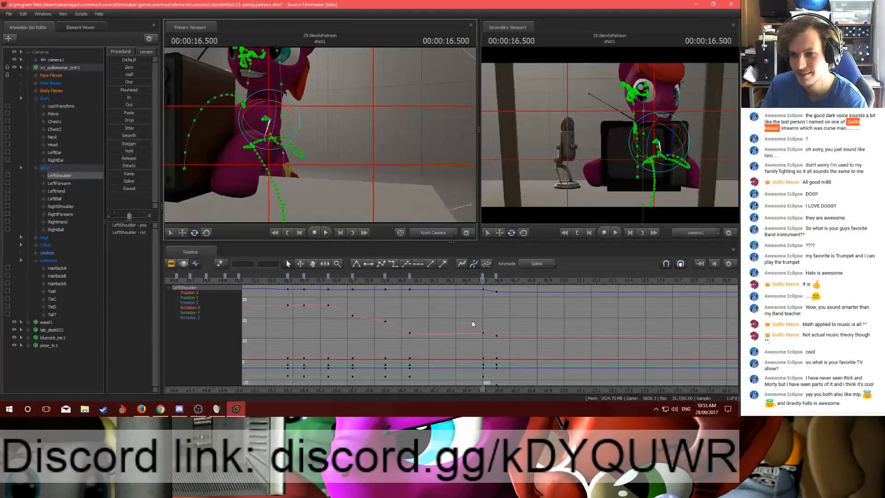
key(Down)
key(Down)
key(Down)
key(Down)
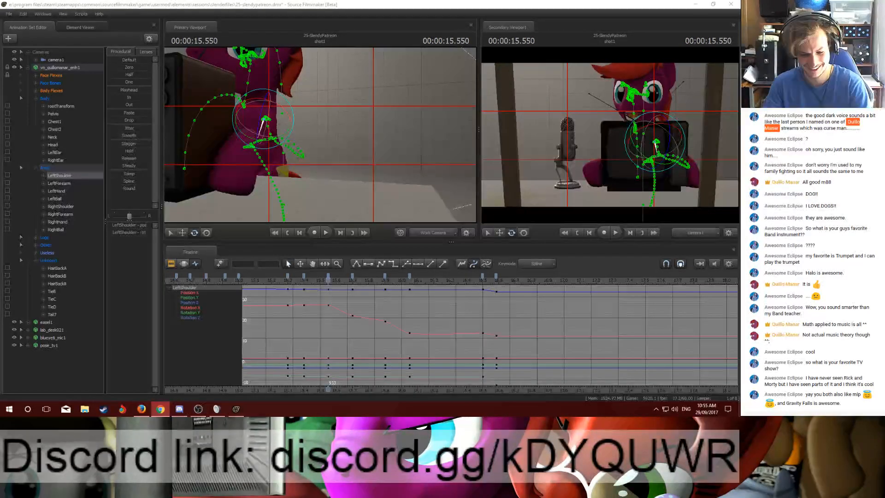
click(321, 277)
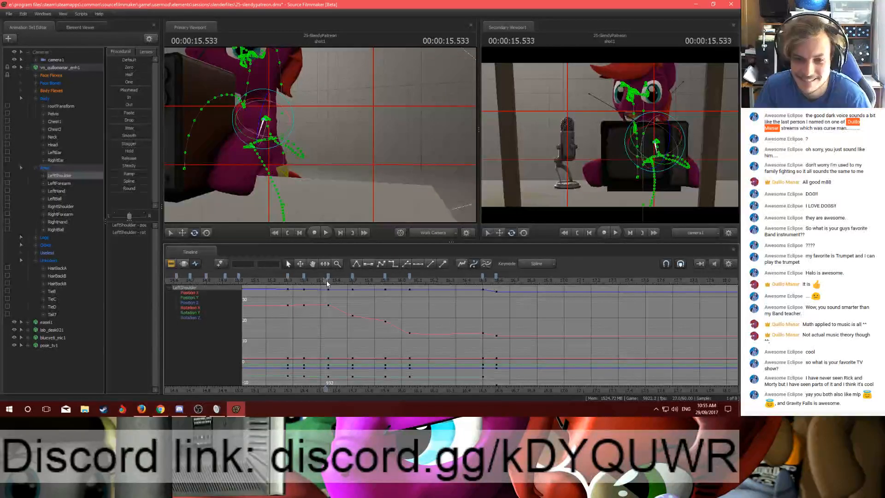
key(space)
key(space)
drag(469, 280, 496, 293)
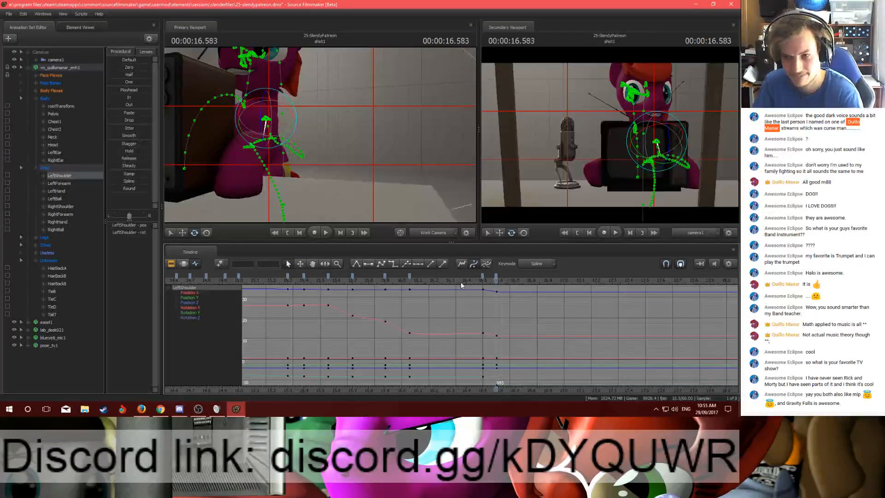
Step: Shift the last two keyframes of the Body, Arms and Legs controls later in time, placing the first at frame 1006
click(51, 98)
ctrl+click(50, 168)
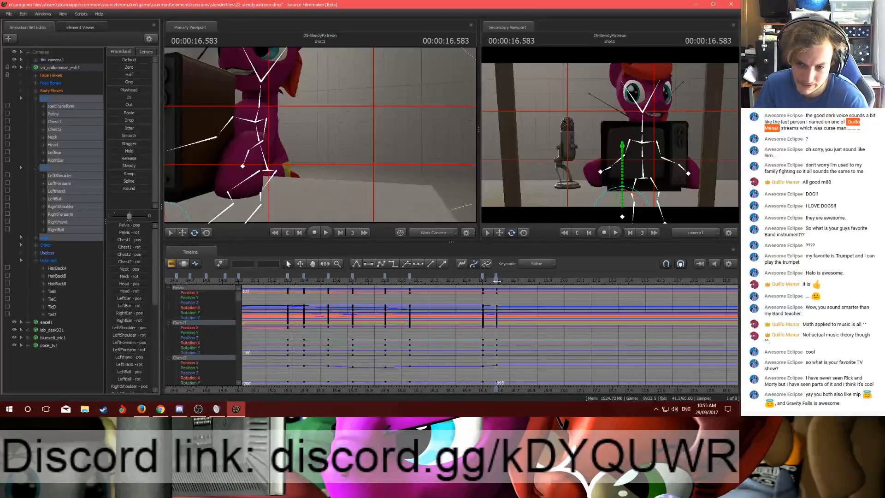
scroll(497, 291, up, 2)
middle_drag(497, 294, 418, 294)
drag(418, 292, 468, 287)
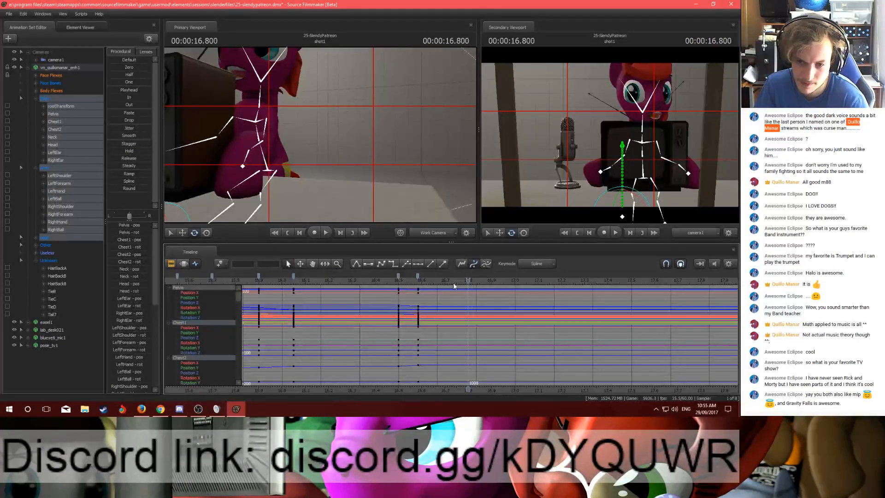
double_click(418, 277)
click(398, 278)
double_click(399, 276)
shift+double_click(419, 276)
click(465, 280)
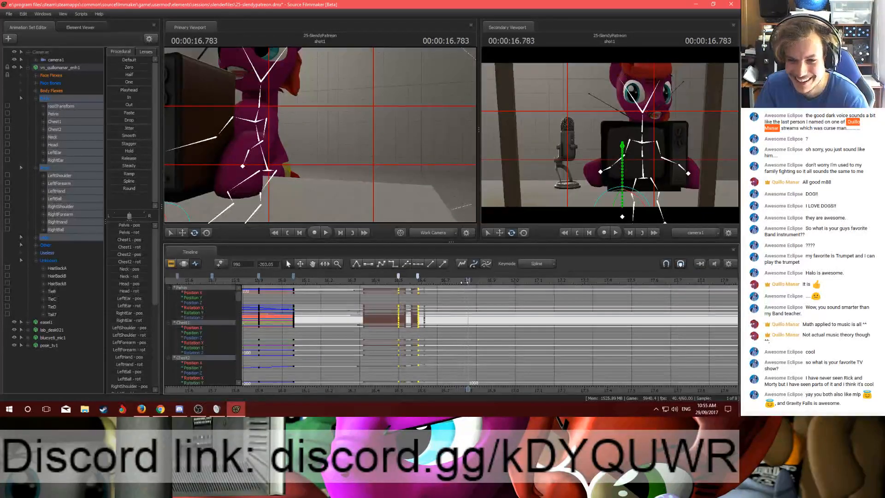
drag(399, 276, 461, 276)
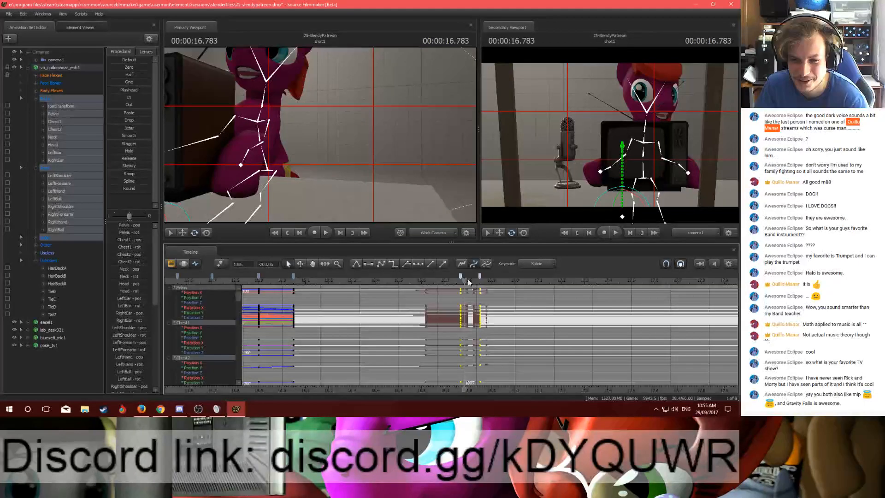
Step: Add a keyframe at 17.100 for the Body, Arms and Legs controls
drag(468, 280, 538, 291)
key(m)
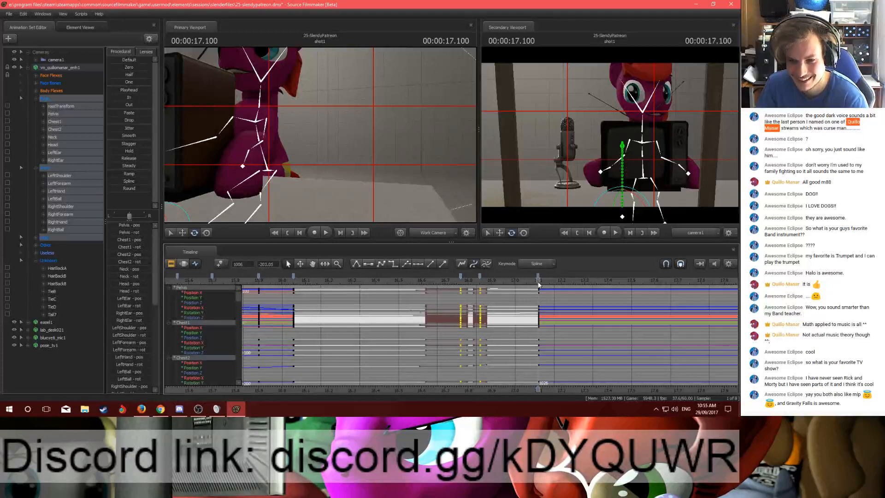
click(537, 300)
click(538, 276)
shift+click(462, 276)
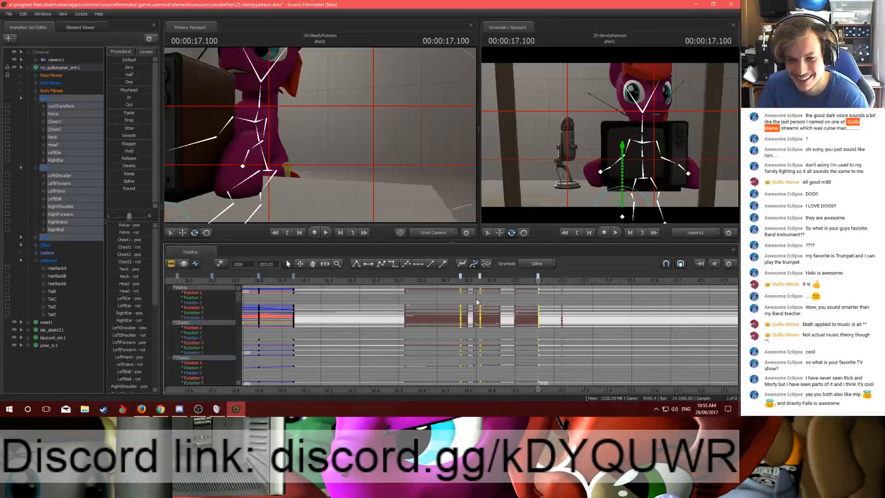
click(482, 301)
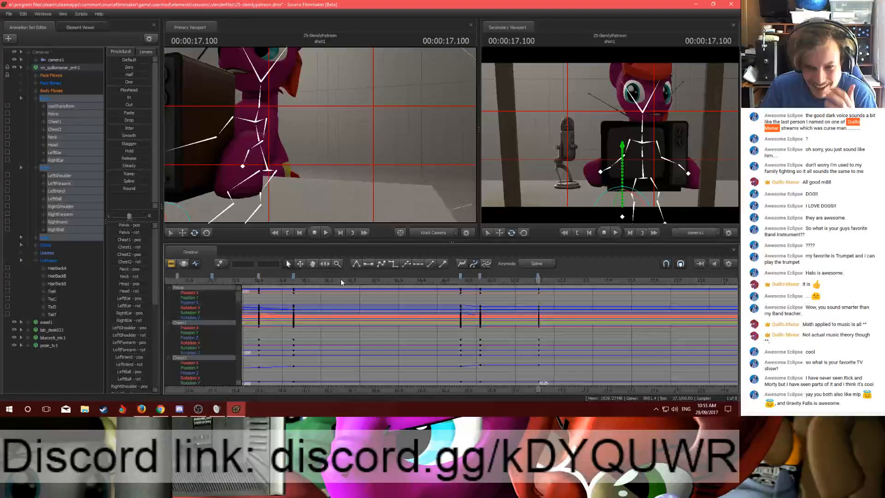
Step: Keyframe the head at 16.300 and rotate it into a new pose at 16.400
drag(537, 278, 352, 282)
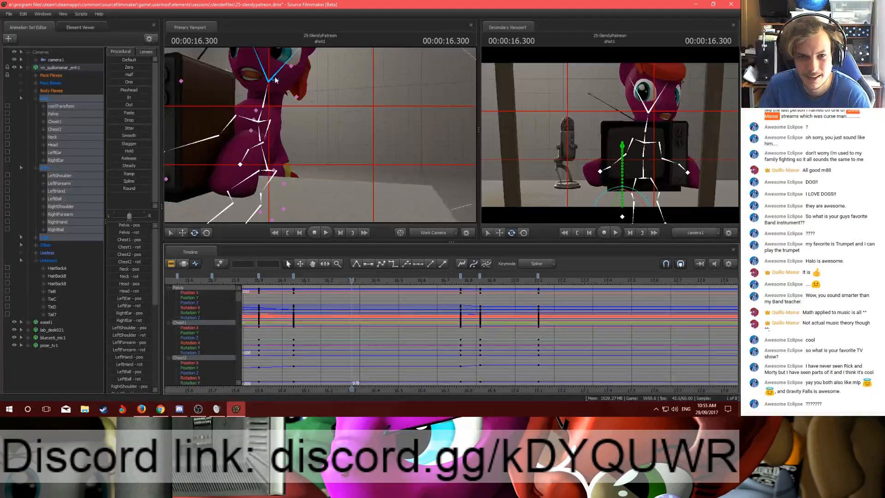
click(279, 86)
drag(279, 87, 325, 117)
drag(351, 279, 375, 280)
drag(274, 79, 282, 101)
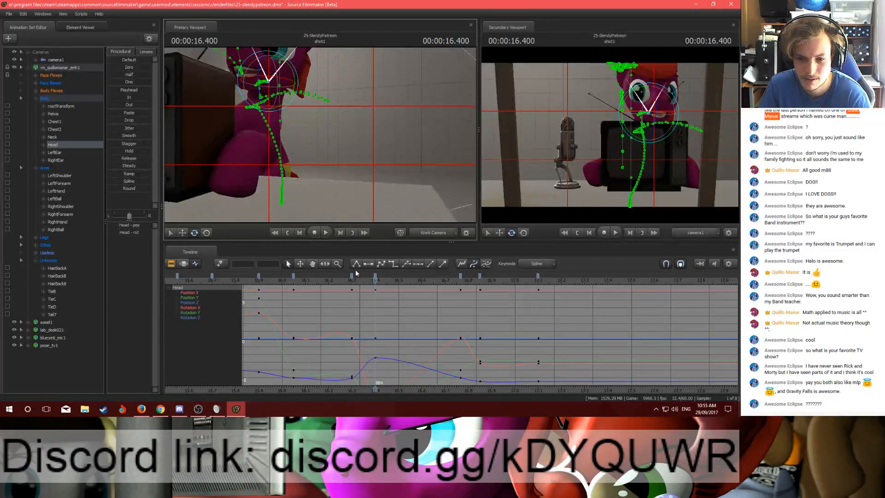
Step: Copy the head's keyframe at 16.400 and paste it onto the following keyframe
double_click(375, 276)
key(ctrl+c)
key(Down)
key(ctrl+v)
Step: Play back and scrub the animation repeatedly to check the head's timing across the shot
click(321, 281)
key(space)
key(space)
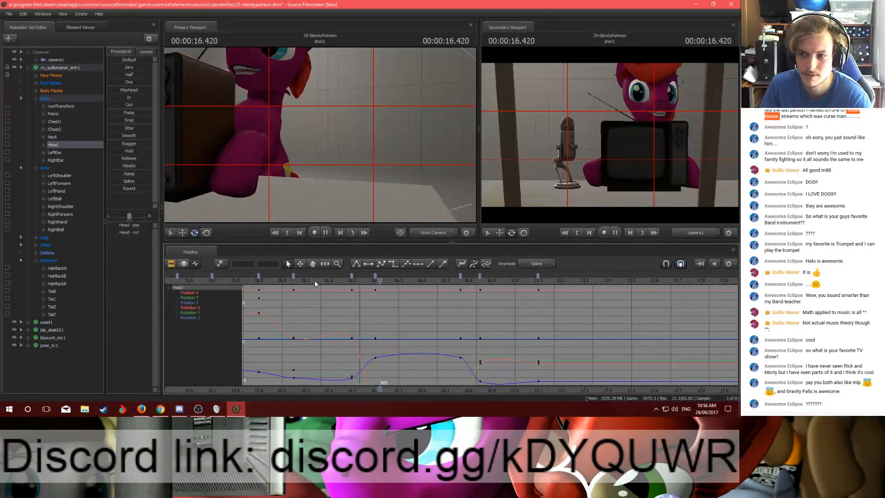
key(space)
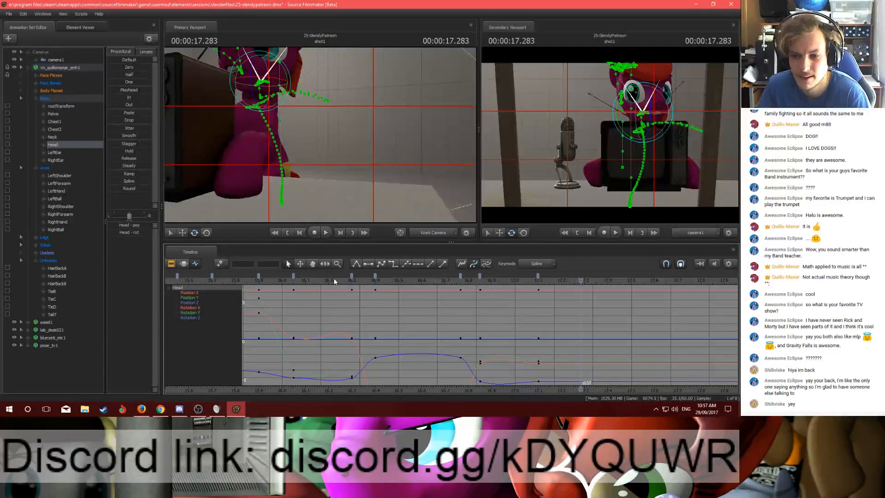
click(504, 282)
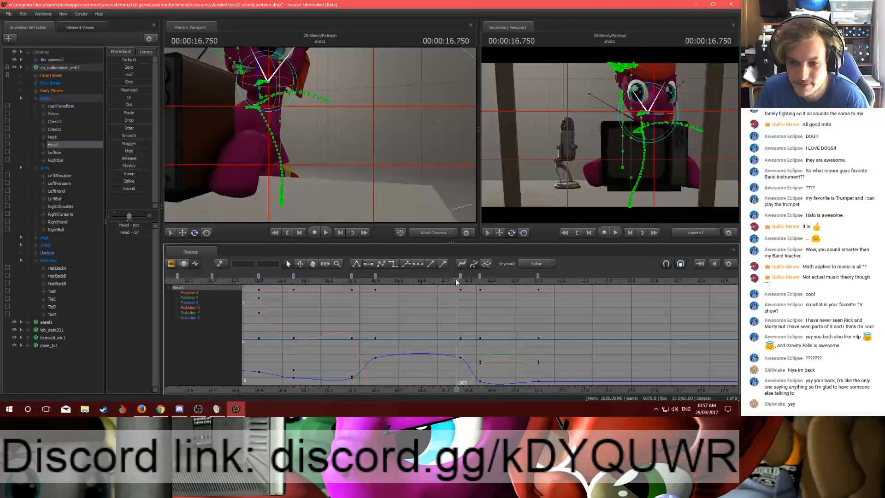
drag(456, 279, 568, 283)
key(space)
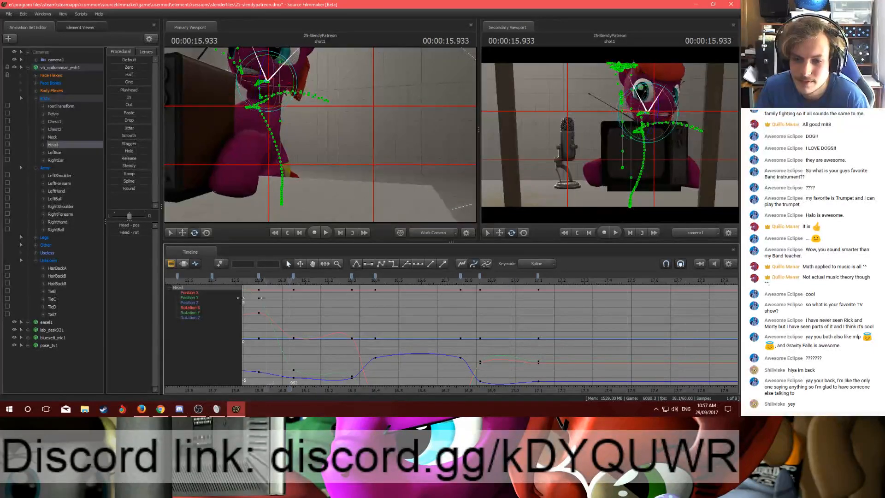
middle_drag(352, 382, 439, 369)
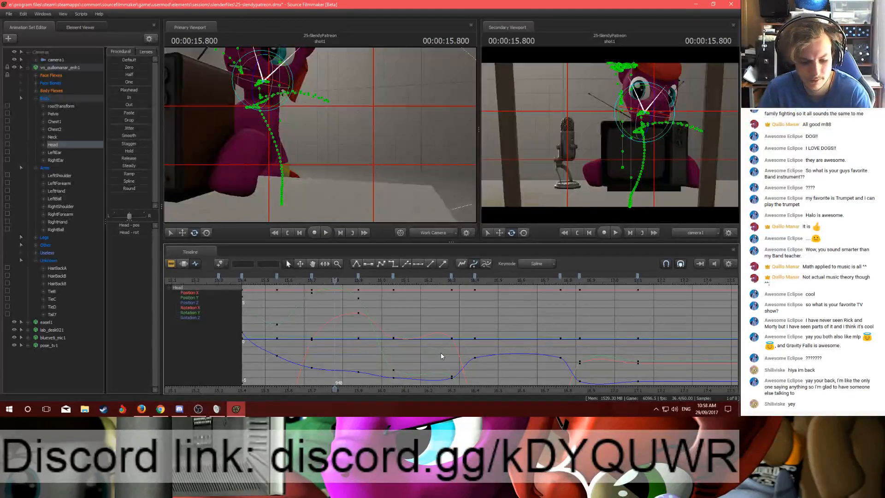
scroll(517, 380, down, 6)
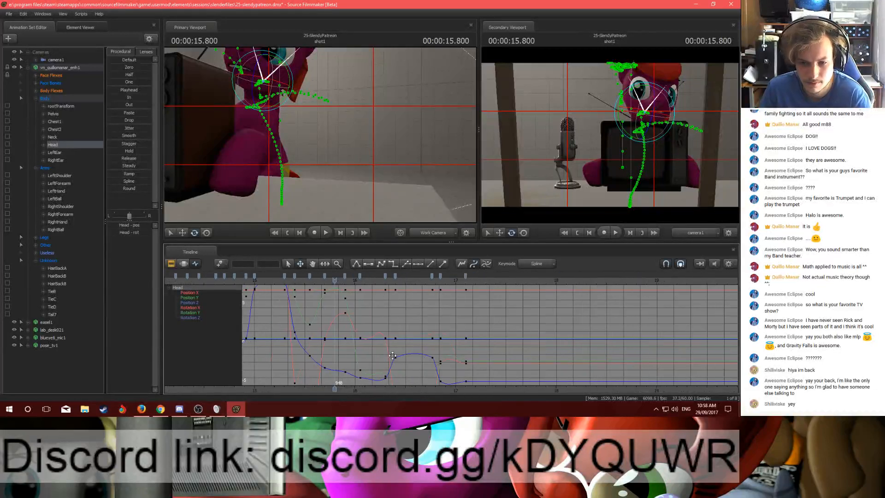
click(360, 282)
key(space)
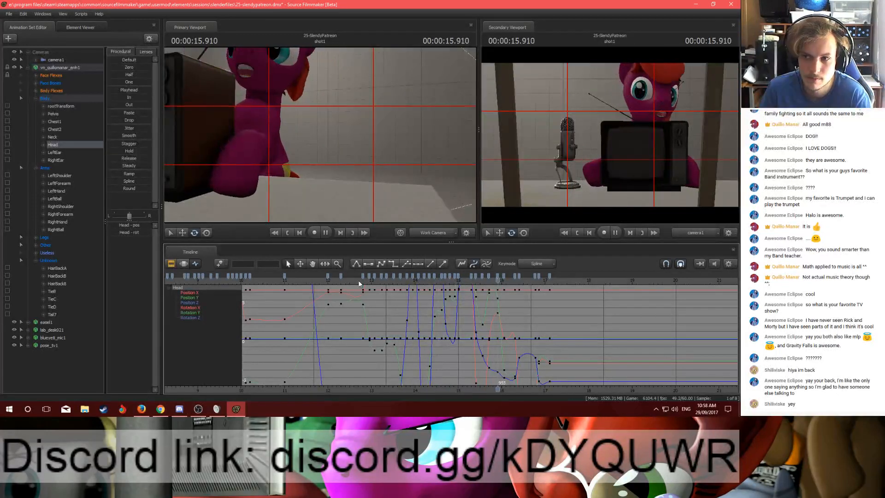
key(space)
scroll(467, 302, up, 3)
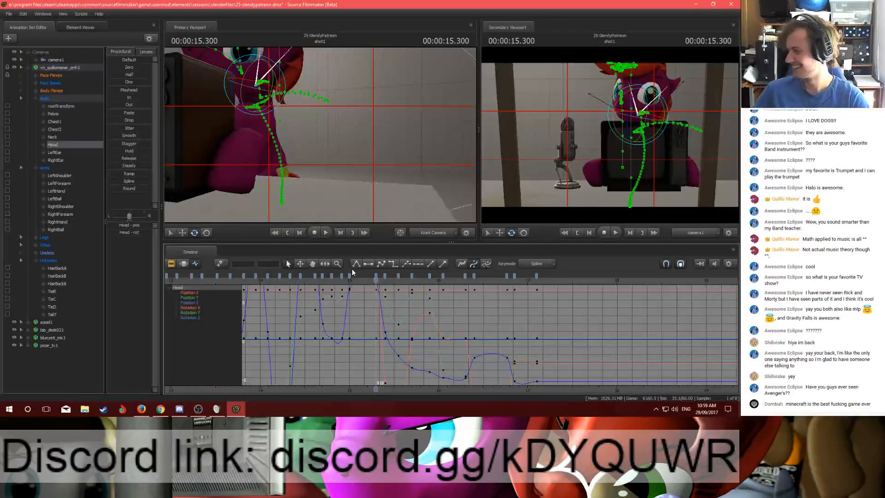
click(344, 282)
key(space)
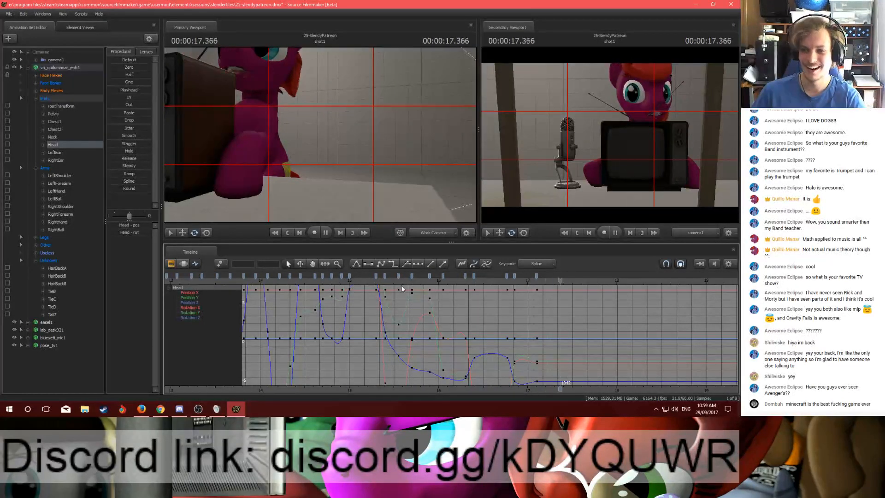
Step: Move the head's keyframes at 16.300 and 16.400 later together, placing the first at frame 987, and replay the motion
drag(418, 279, 479, 277)
click(474, 276)
shift+click(466, 277)
click(433, 278)
key(space)
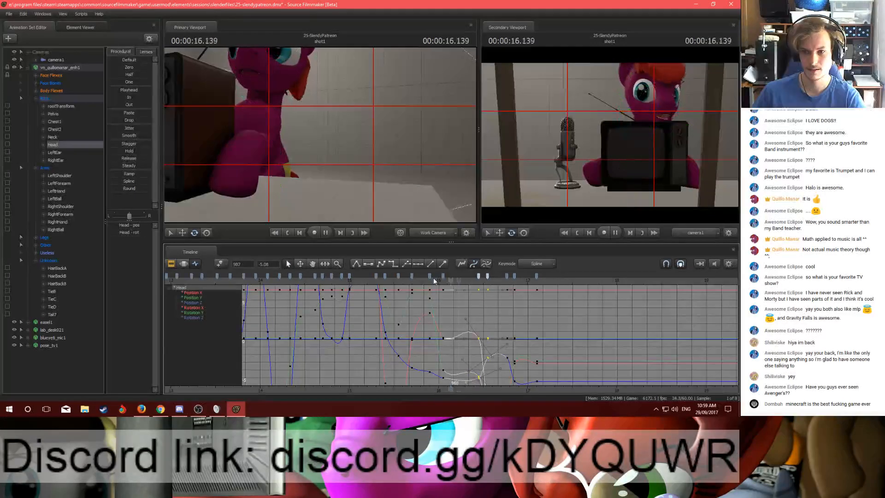
click(405, 282)
key(space)
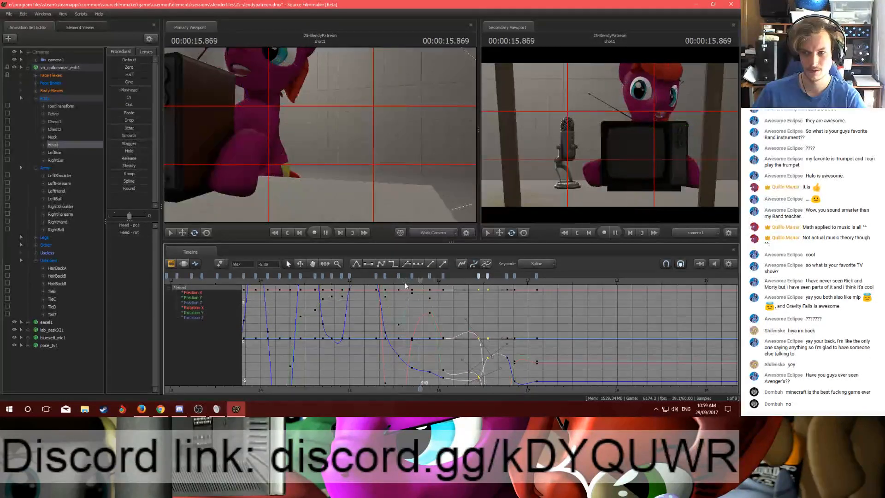
click(390, 284)
key(space)
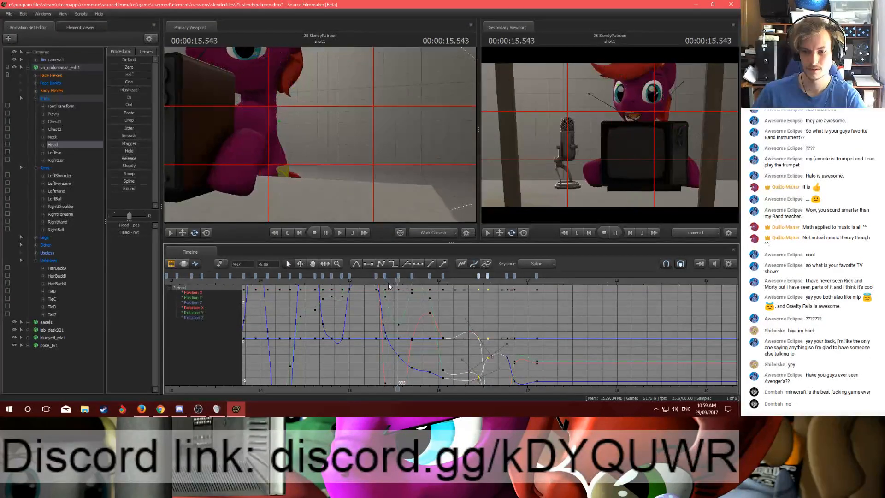
key(space)
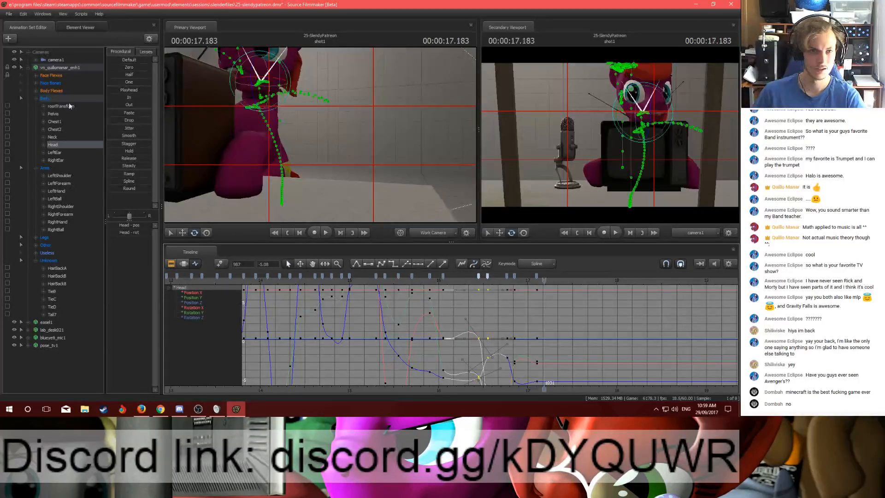
Step: Fit the head's curves in the graph, examine them from 16.550 to 16.766, and play back the motion
key(f)
scroll(517, 294, up, 2)
drag(490, 281, 468, 280)
key(Right)
key(Right)
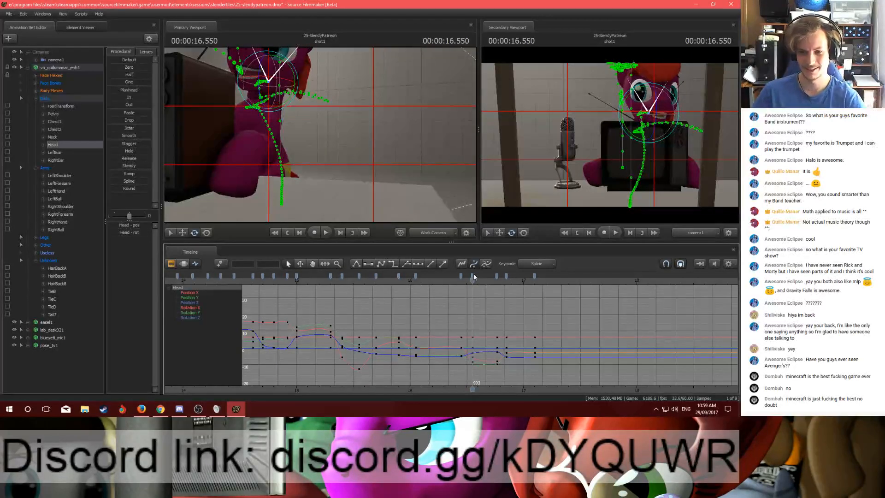
drag(472, 280, 497, 281)
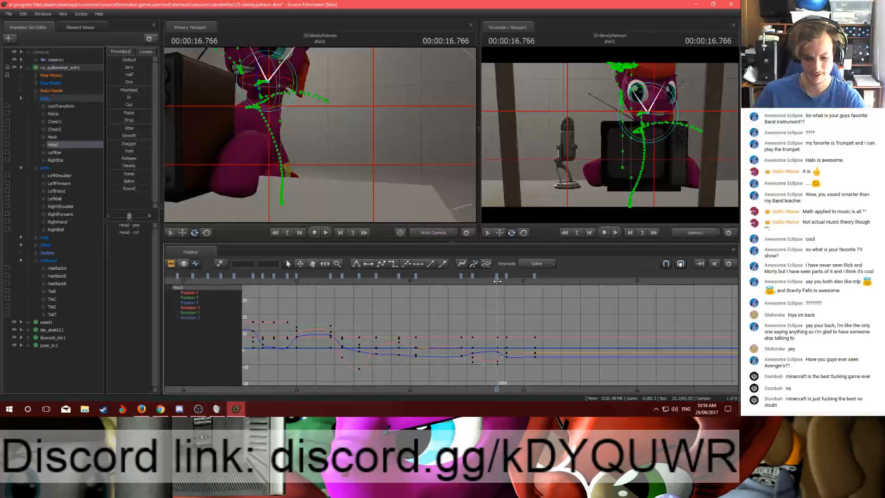
key(space)
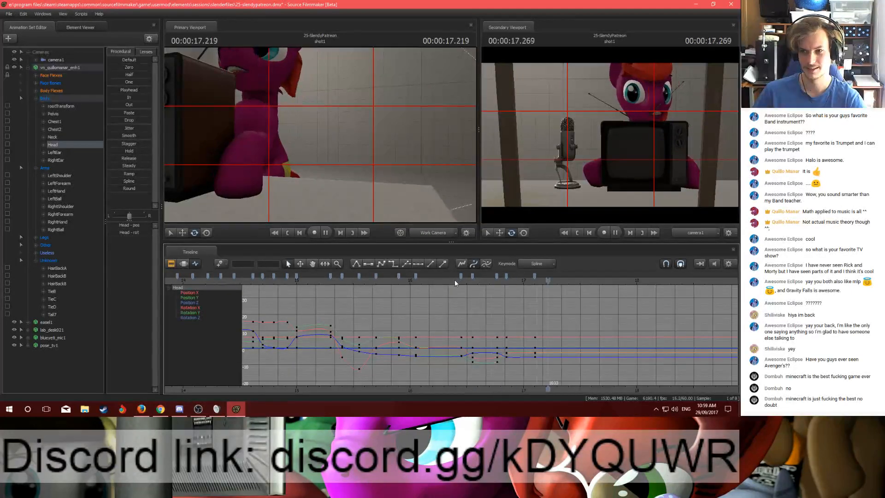
key(space)
Step: Select the Body, Arms and Legs controls, check their last keyframes up to 17.1 s, and replay the motion
click(45, 68)
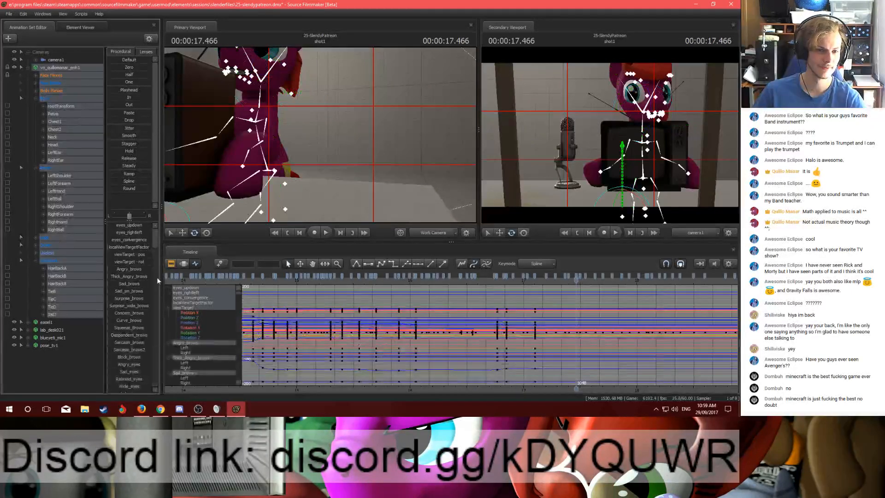
click(44, 100)
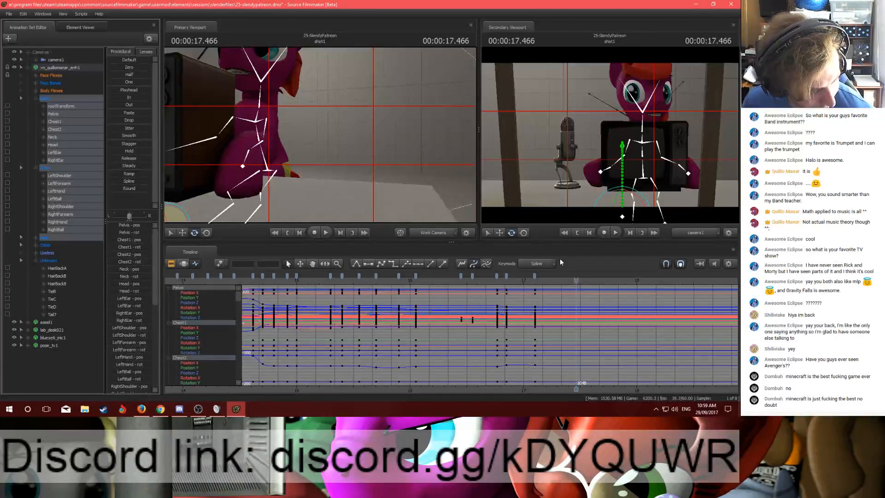
click(535, 275)
shift+click(399, 277)
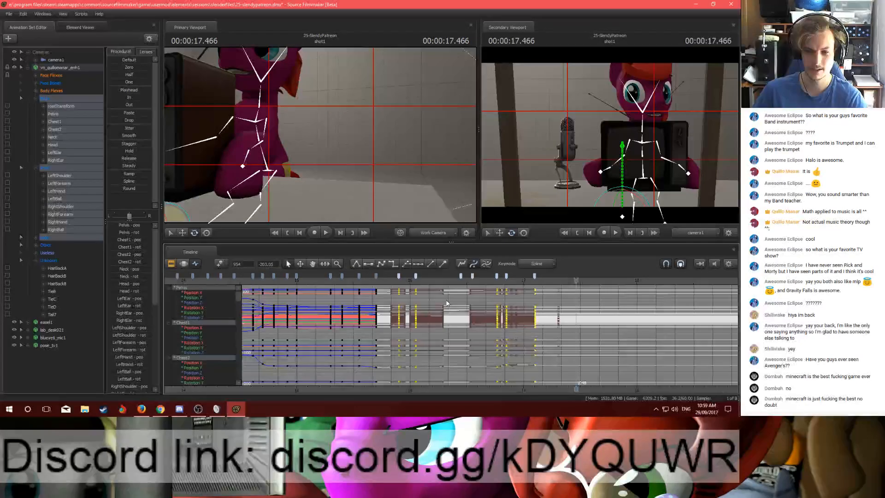
click(446, 301)
click(389, 279)
key(space)
key(space)
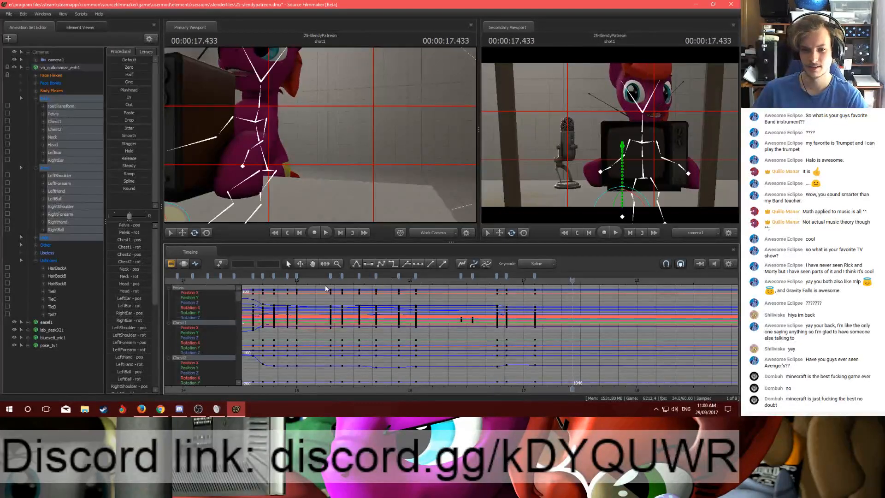
click(325, 282)
key(space)
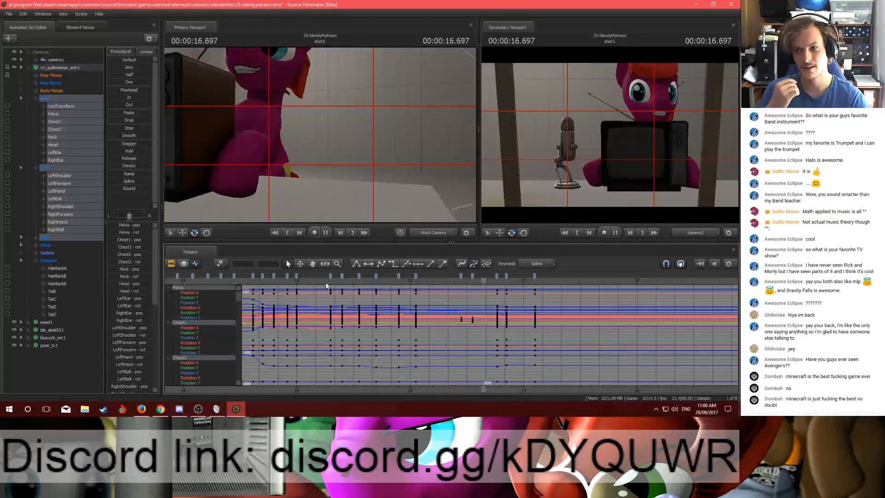
Step: Play back and scrub the body motion between about 15.5 s and 17.5 s to judge its timing
key(space)
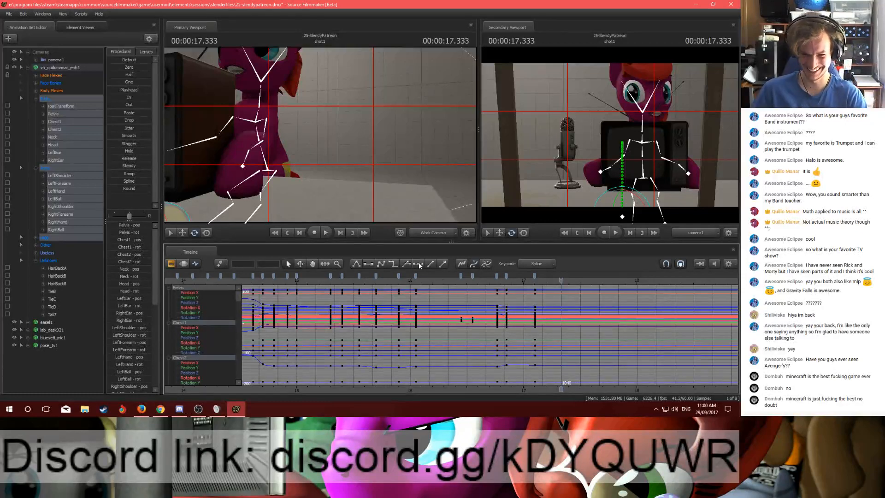
click(355, 285)
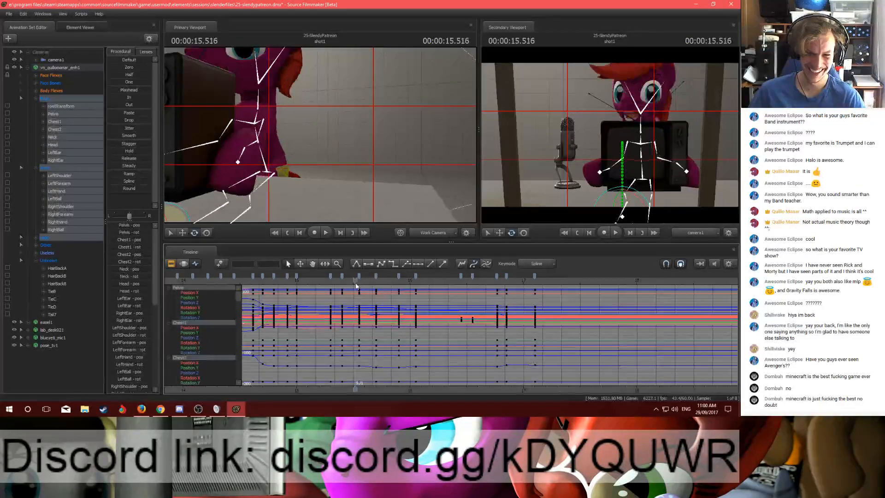
key(space)
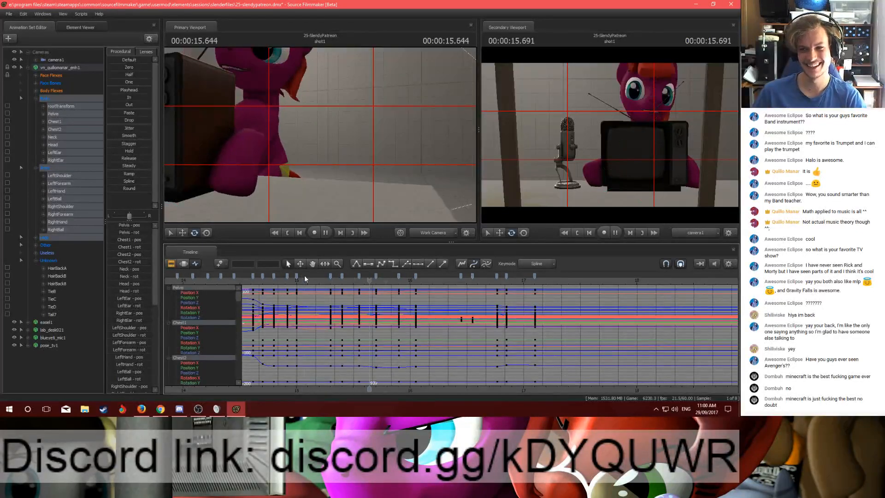
key(space)
click(483, 283)
key(space)
key(space)
click(535, 281)
drag(535, 281, 584, 285)
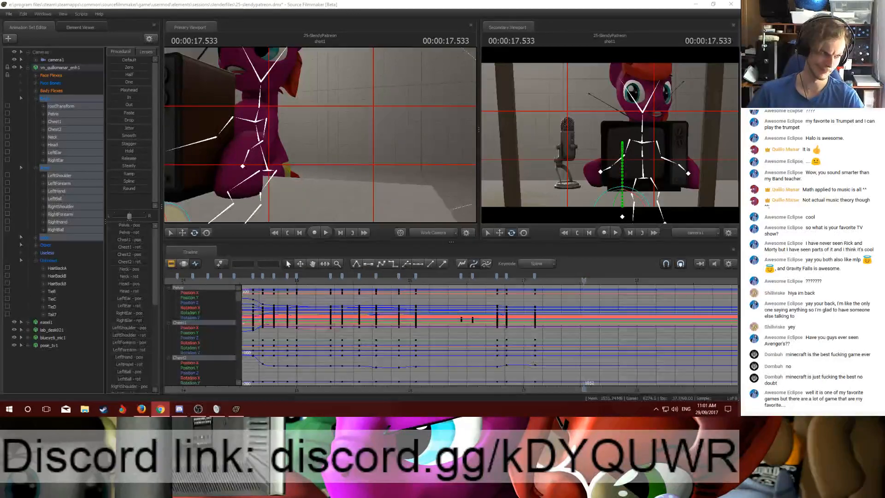
Step: Replay a longer stretch of the body animation, from well before 16 s through to about 17.2 s
scroll(539, 316, down, 8)
scroll(505, 322, up, 3)
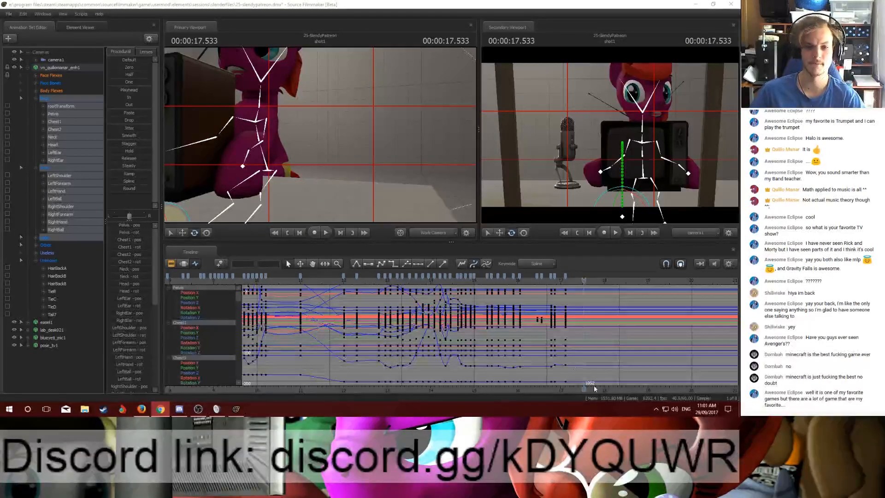
scroll(541, 348, down, 3)
click(397, 285)
key(space)
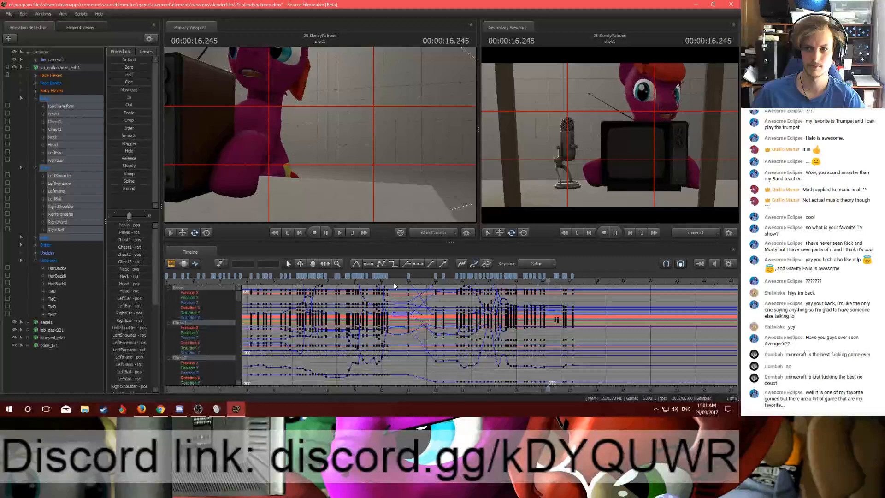
key(space)
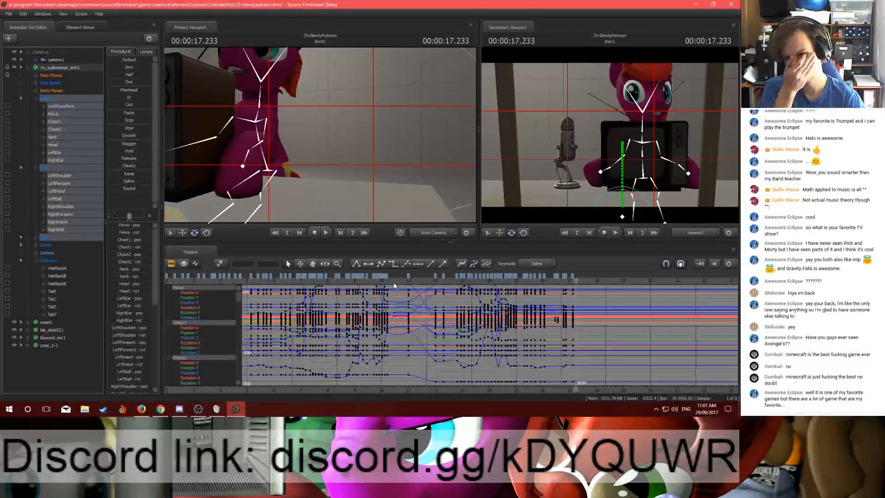
Step: View the television from the front, select the channel control of pose_tv1, and play back the shot
drag(351, 125, 391, 125)
click(362, 119)
scroll(329, 176, up, 5)
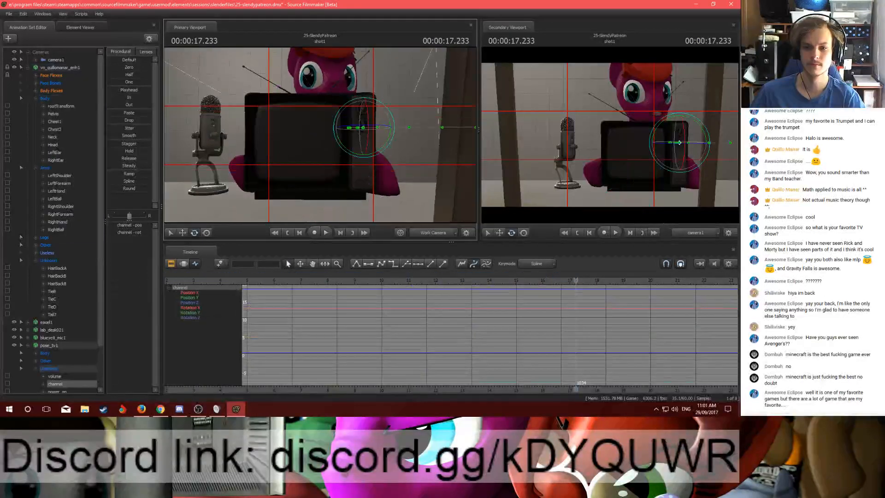
click(385, 284)
key(space)
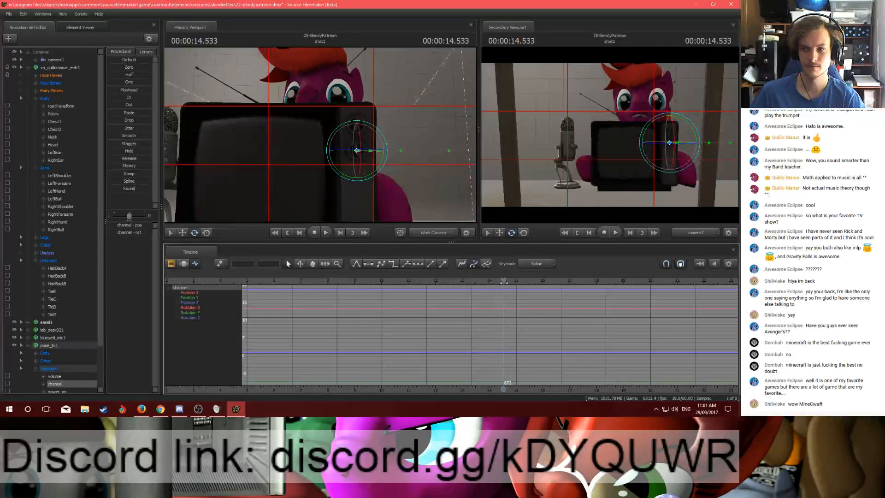
Step: Key the television's channel knob at frame 876 and play through the frames up to about 14.7 s
drag(509, 282, 505, 284)
scroll(508, 305, up, 3)
scroll(508, 305, up, 2)
key(space)
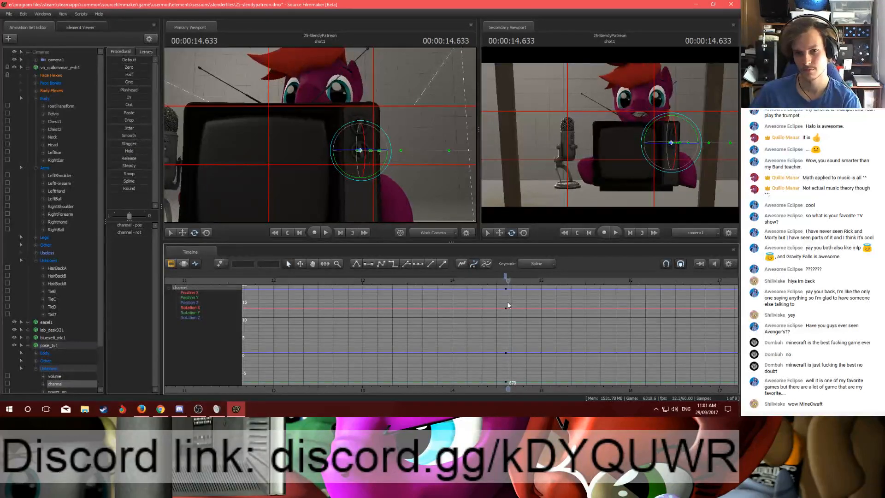
scroll(508, 292, up, 3)
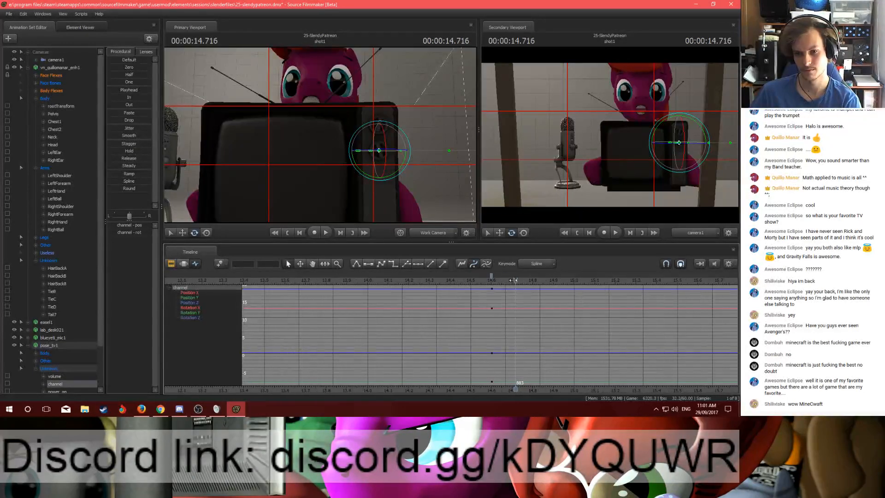
key(space)
key(space)
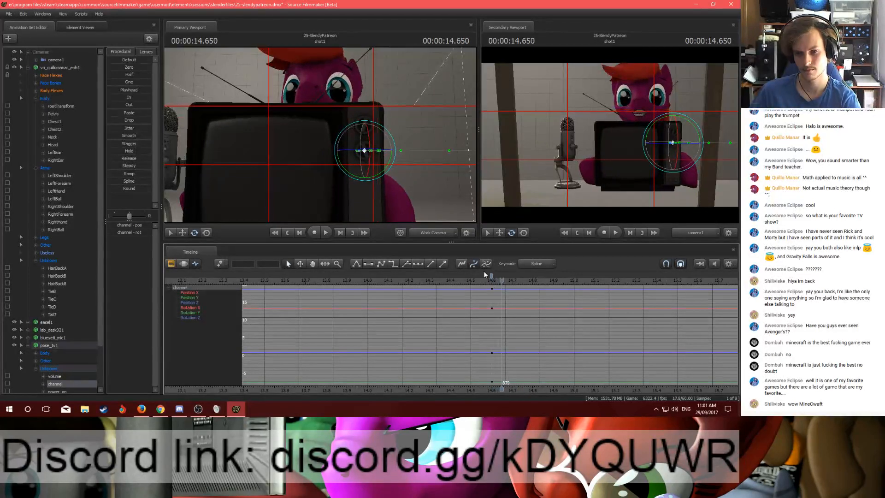
Step: Get close to the television's knobs and rotate the channel knob clockwise at 14.650 s
scroll(320, 134, up, 2)
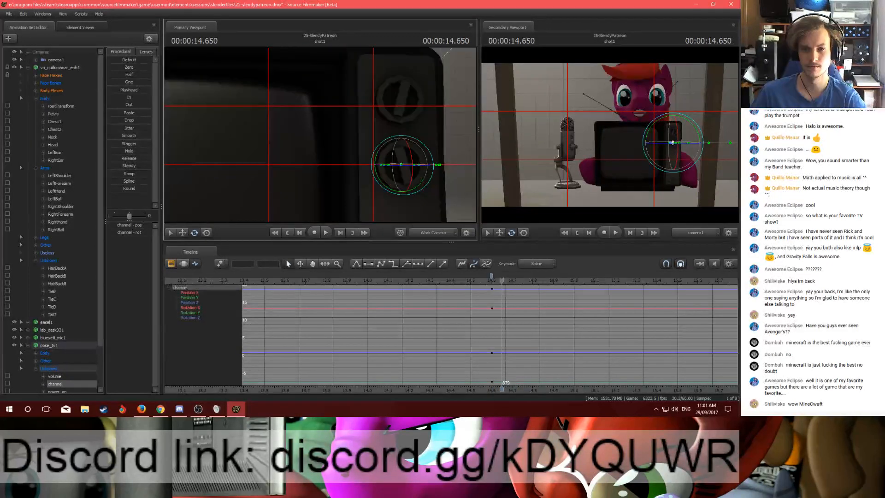
key(d)
drag(357, 162, 513, 258)
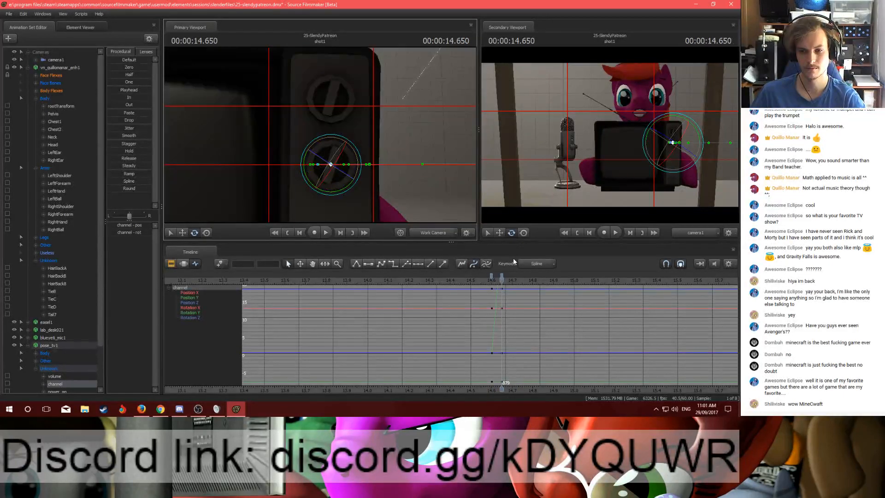
key(space)
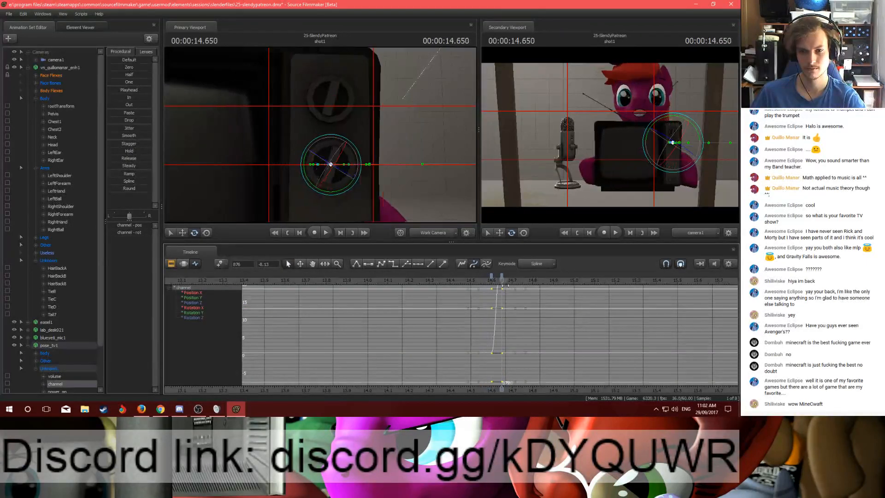
Step: Place the channel knob's end keyframe at frame 882, with a middle keyframe at 14.650 s between it and frame 876
click(518, 290)
click(492, 293)
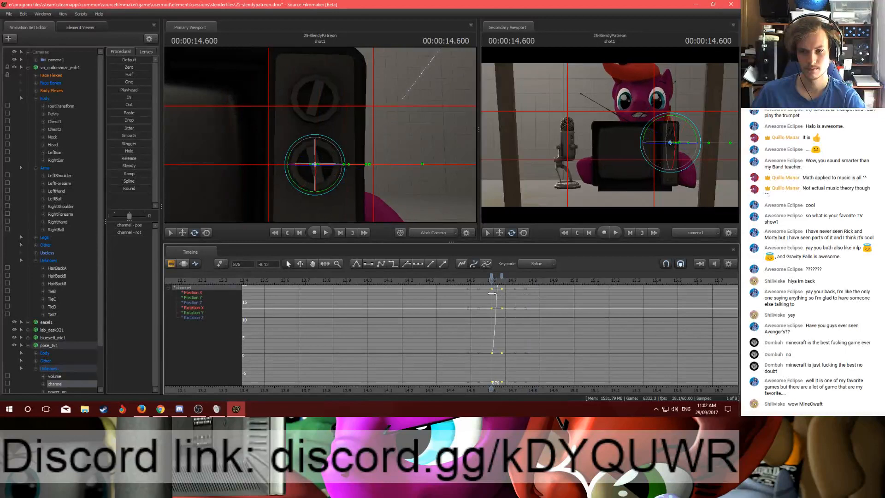
click(492, 277)
mouse_move(491, 280)
mouse_down()
mouse_move(515, 283)
mouse_move(503, 281)
mouse_up()
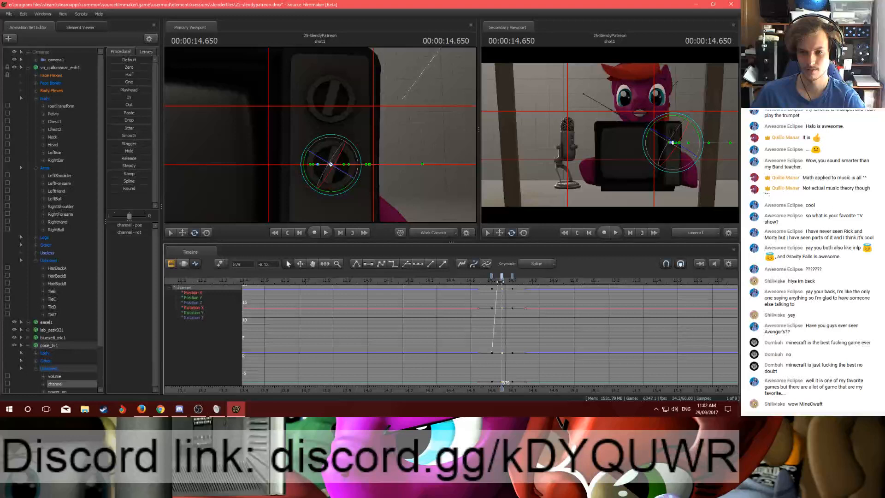
drag(500, 281, 501, 281)
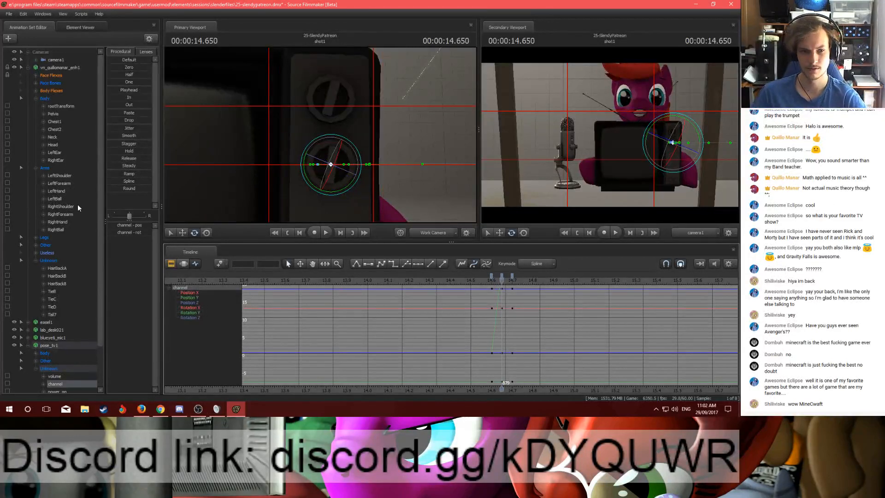
click(54, 383)
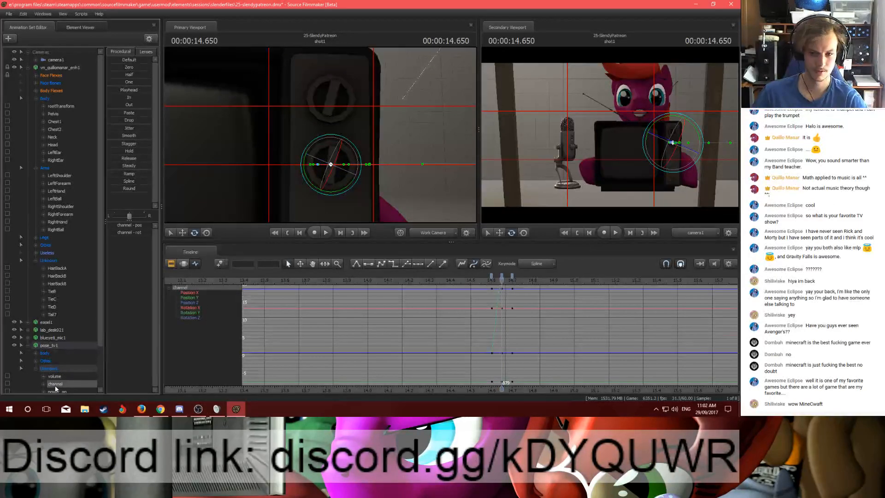
click(502, 279)
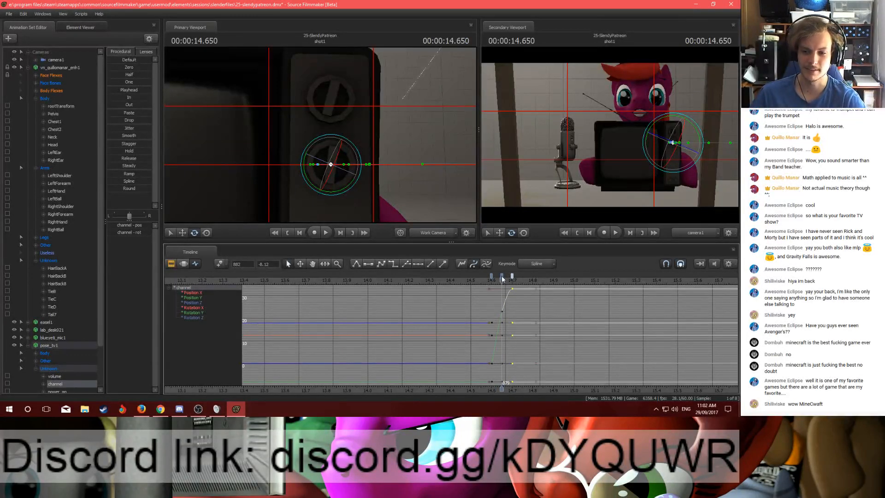
Step: Hold the channel knob until a keyframe at 16.750 s and rotate it further in a new keyframe at 16.900 s
drag(488, 282, 588, 302)
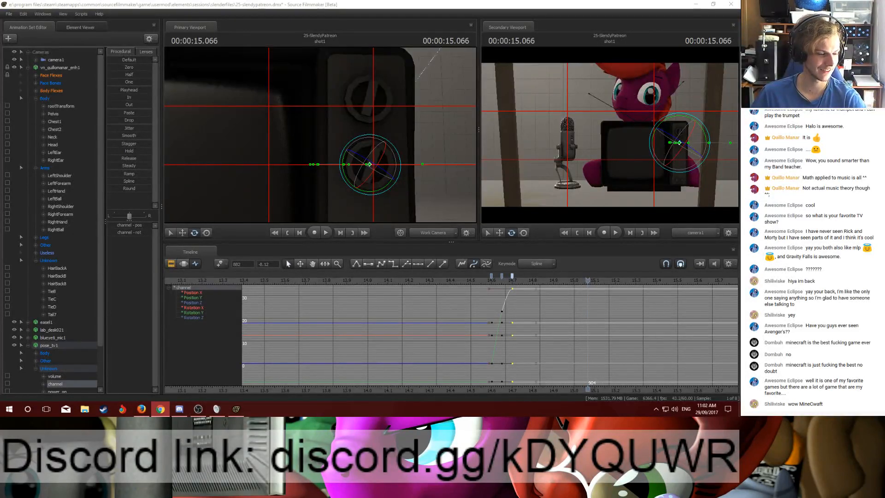
drag(495, 282, 708, 314)
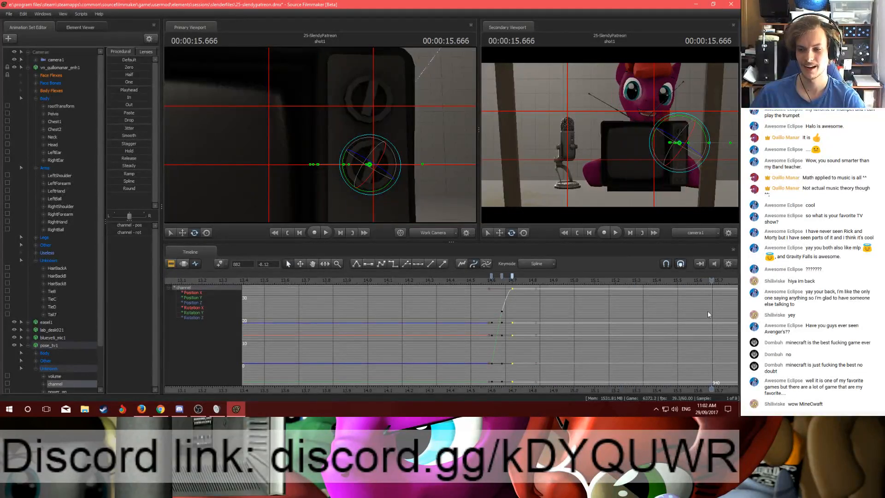
middle_drag(711, 391, 370, 299)
drag(349, 281, 574, 291)
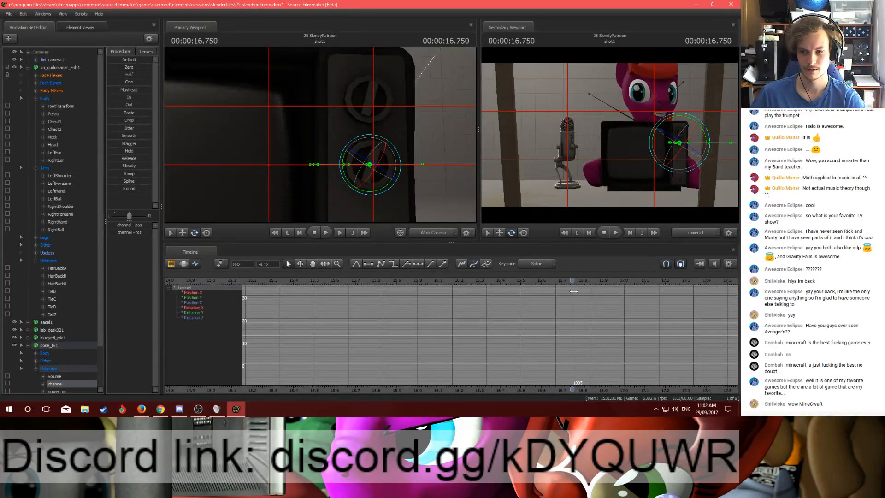
drag(573, 291, 602, 278)
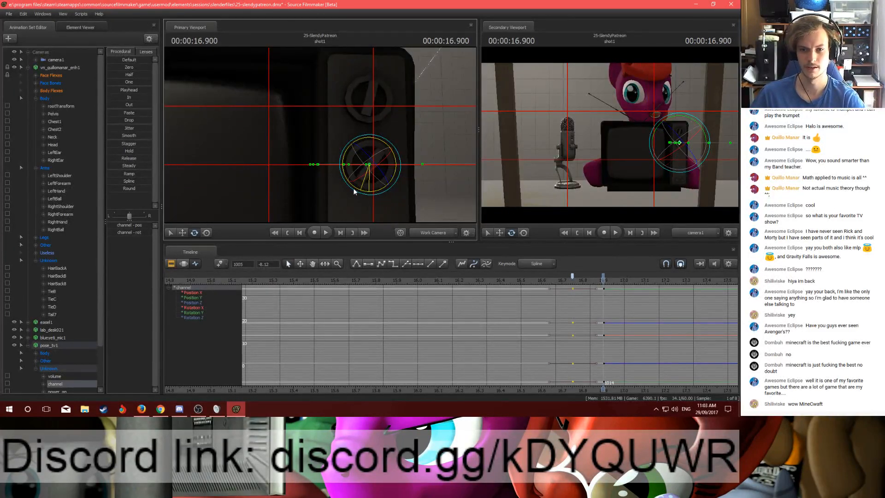
Step: Add a middle keyframe for the channel knob at 16.833 s, between the ones at 16.750 s and 16.900 s
click(601, 277)
drag(603, 278, 591, 275)
click(603, 276)
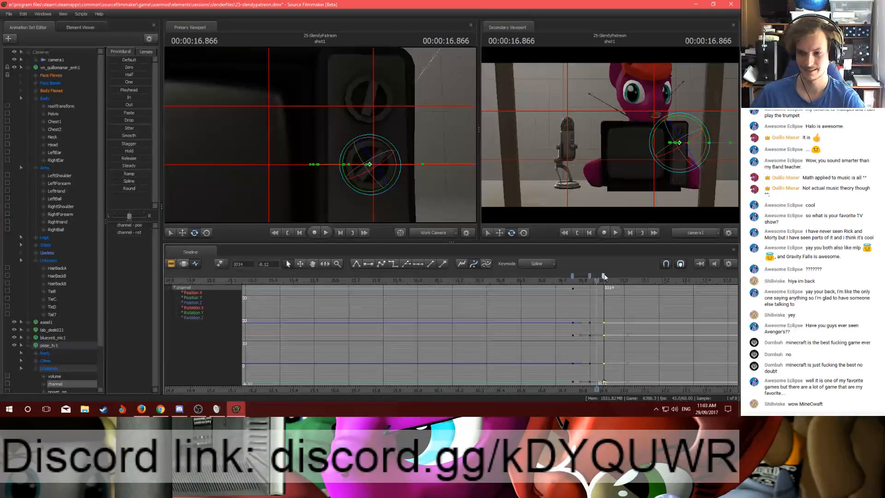
drag(598, 277, 567, 277)
Step: Replay the shot and scrub from 16.733 s to 16.900 s to check the channel knob's second turn
key(space)
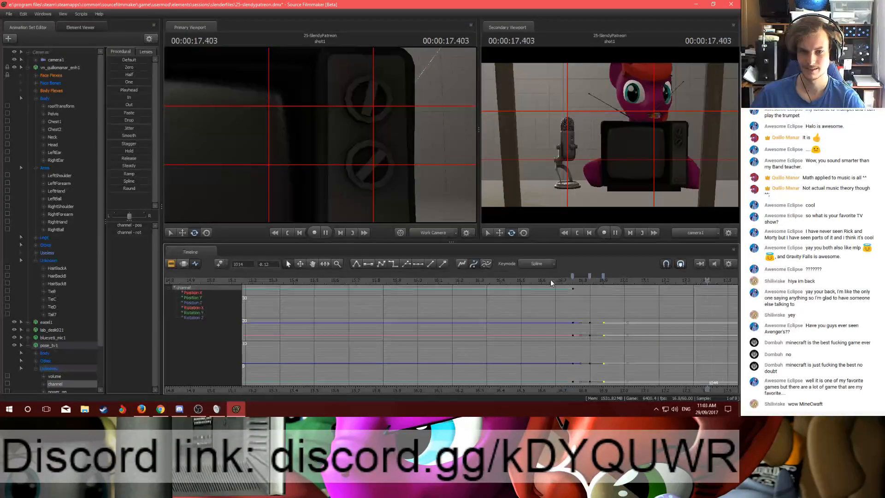
scroll(592, 295, down, 5)
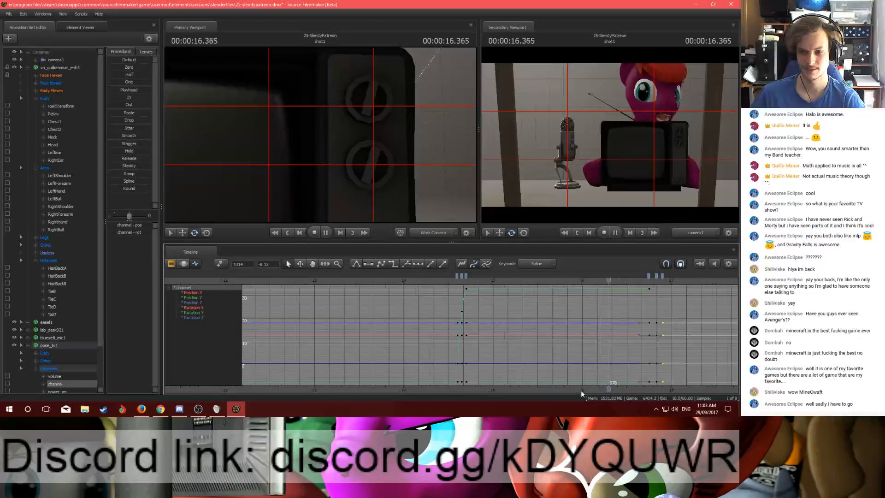
key(space)
scroll(528, 289, up, 5)
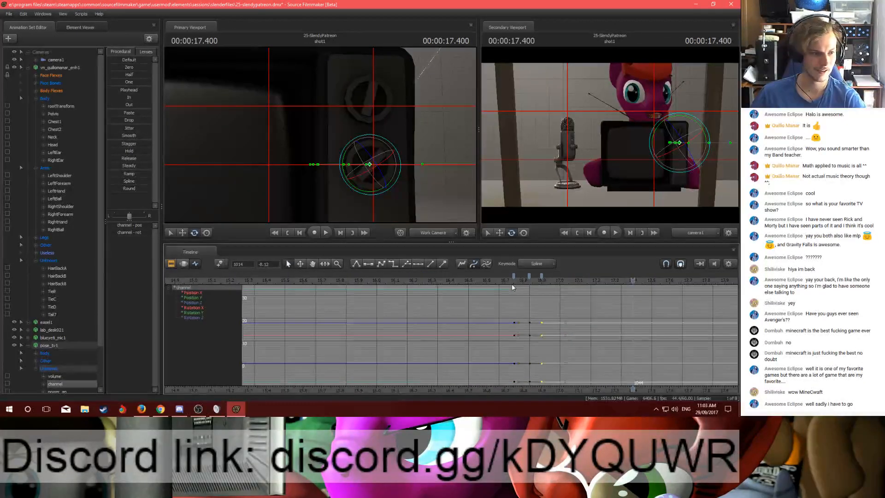
click(510, 283)
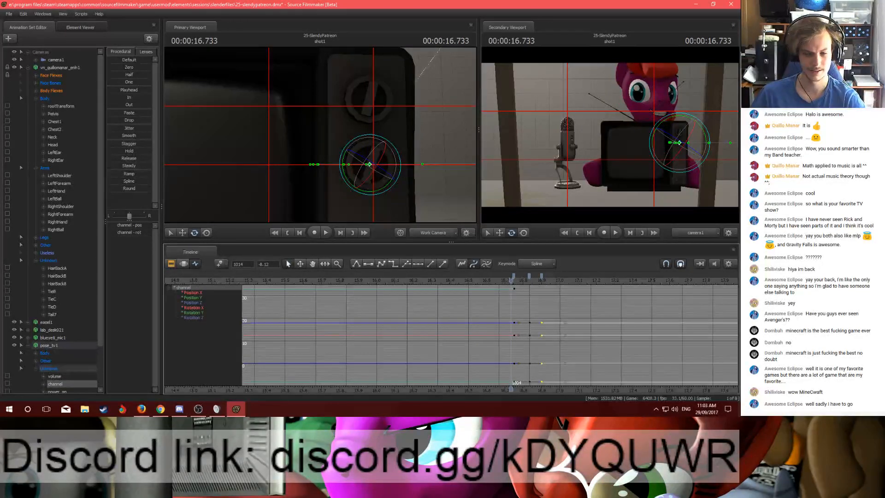
key(alt+Tab)
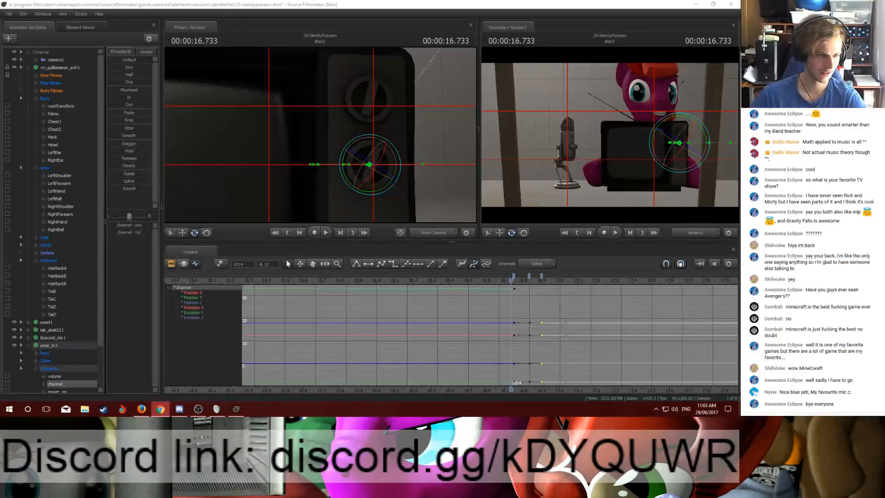
click(513, 295)
drag(513, 280, 542, 283)
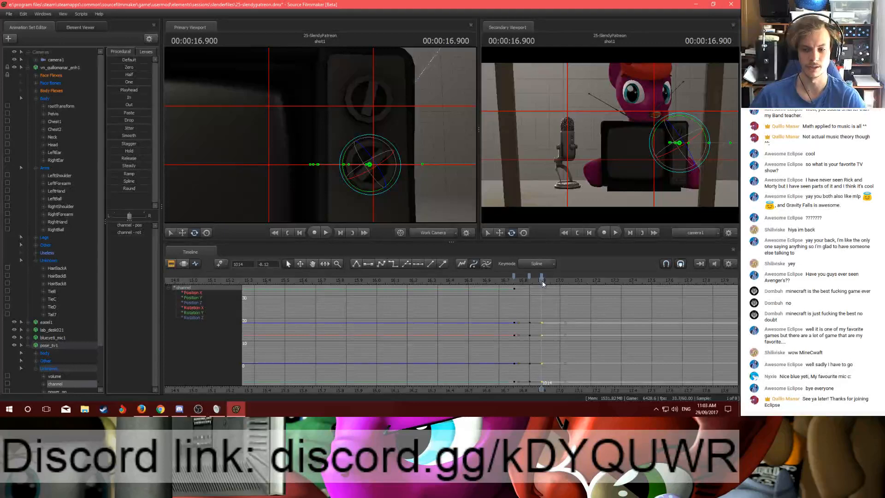
Step: Move the channel knob's middle keyframe earlier to frame 1008 and scrub across the turn
scroll(544, 294, up, 3)
drag(534, 280, 517, 282)
click(67, 382)
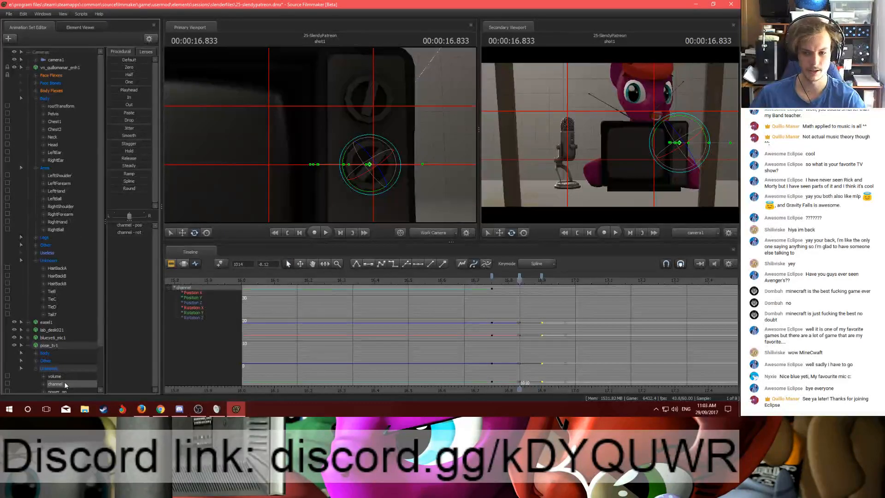
click(541, 276)
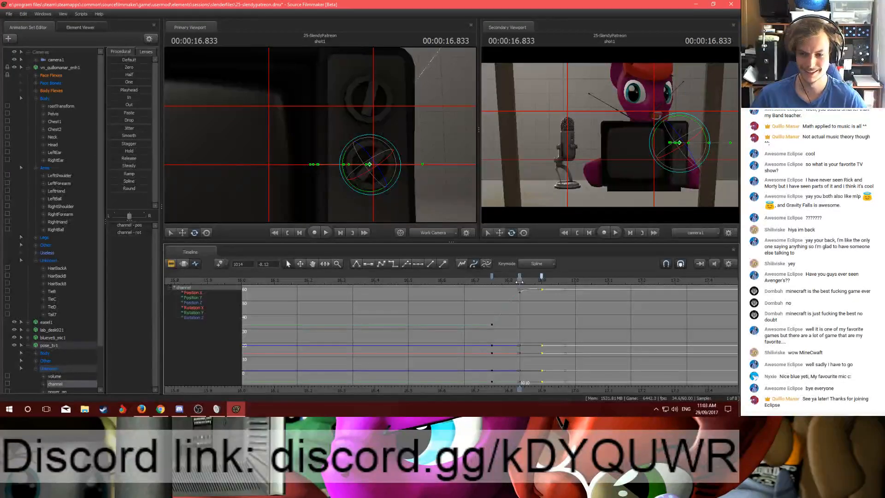
drag(518, 282, 508, 276)
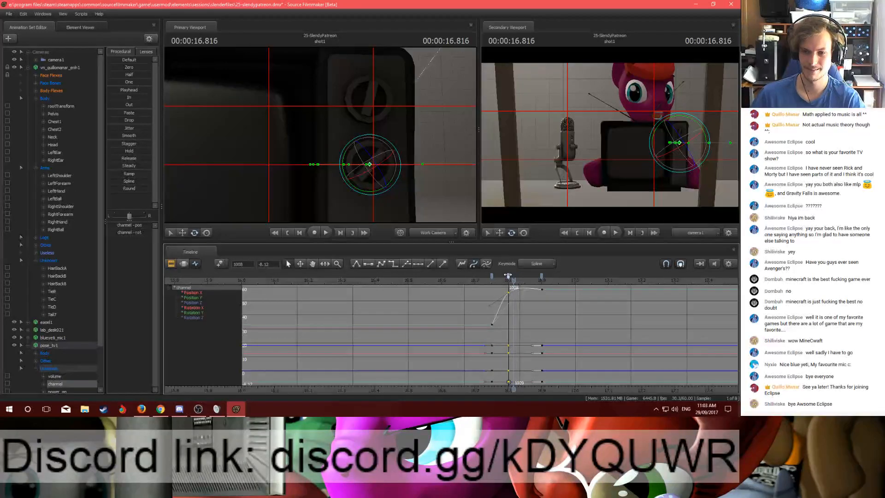
click(504, 282)
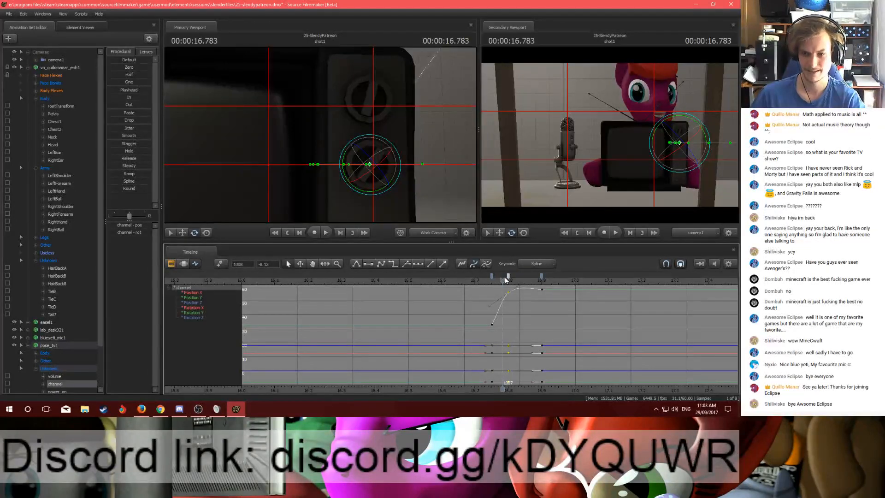
Step: Flatten the curve tangents of the channel knob's keyframe at 16.750 s in the second turn
drag(504, 280, 510, 281)
shift+click(541, 277)
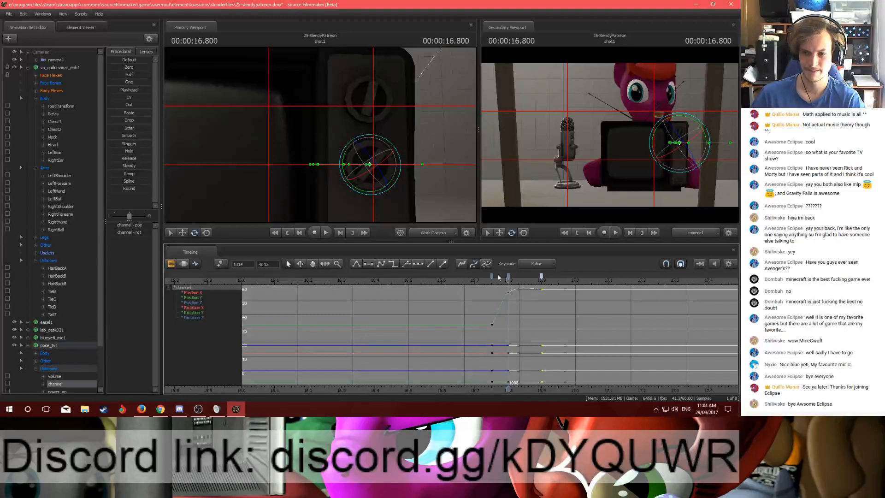
shift+click(492, 276)
key(1)
click(512, 305)
click(492, 276)
key(2)
Step: Play the shot from just before 16.750 s to check the channel knob's second turn
mouse_move(474, 281)
mouse_down()
mouse_move(559, 282)
mouse_move(459, 284)
mouse_up()
key(space)
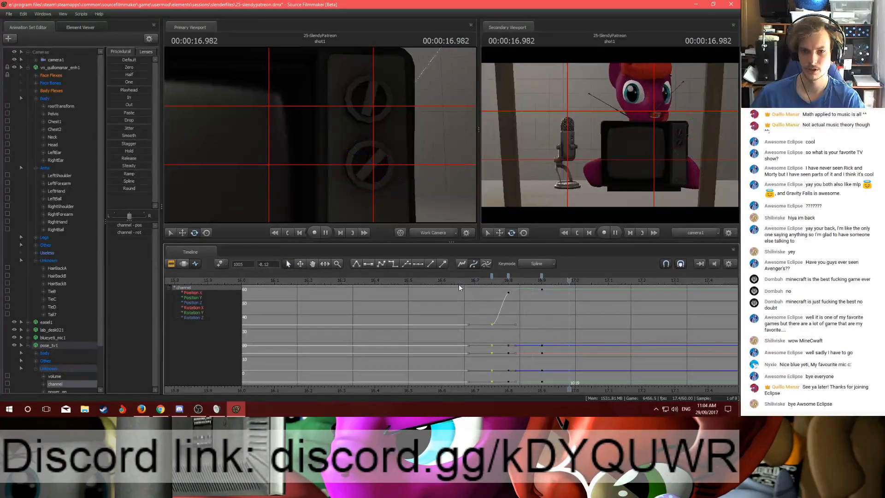
click(485, 278)
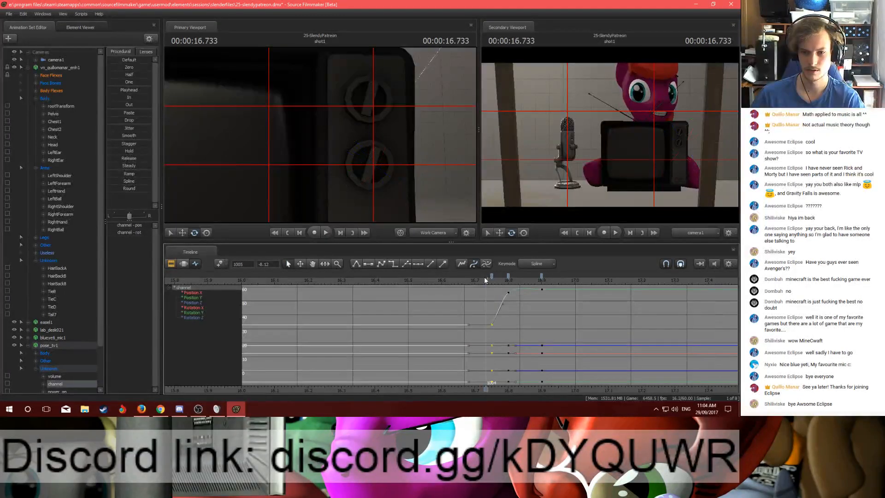
key(space)
key(space)
Step: Move the second turn's middle and last keyframes later, to 16.833 s and 16.933 s, and replay the turn
click(508, 275)
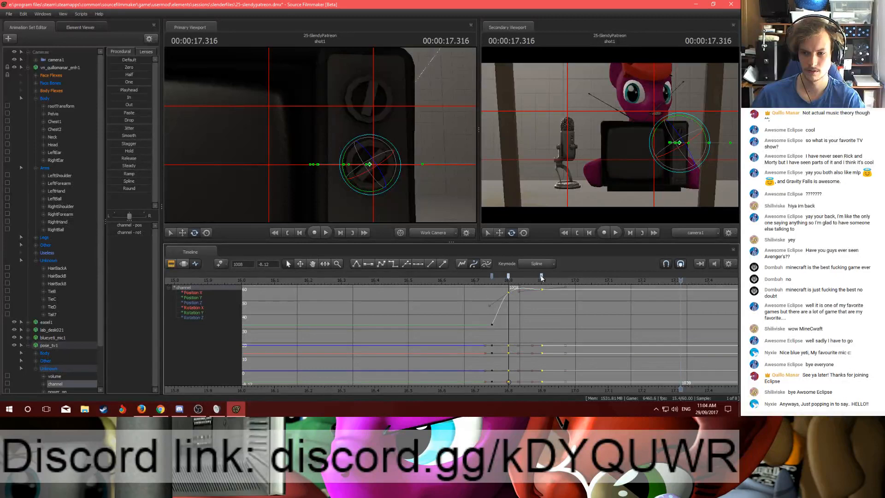
drag(508, 276, 519, 276)
click(470, 280)
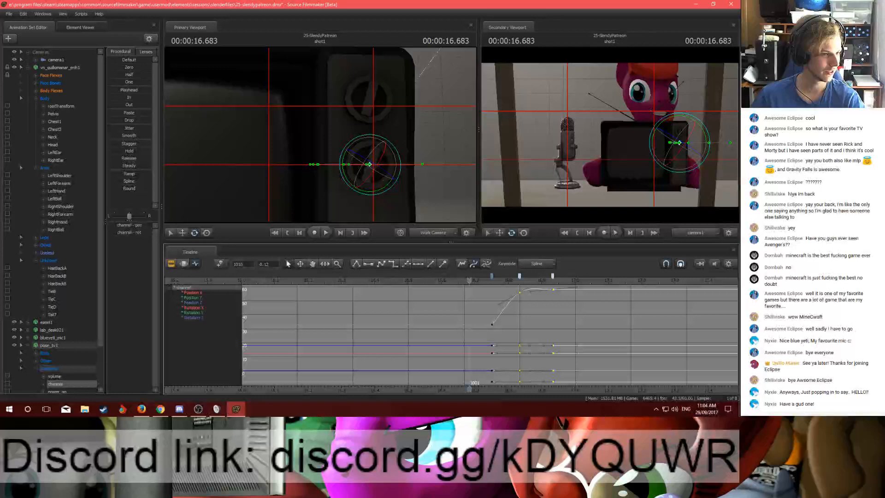
key(alt+Tab)
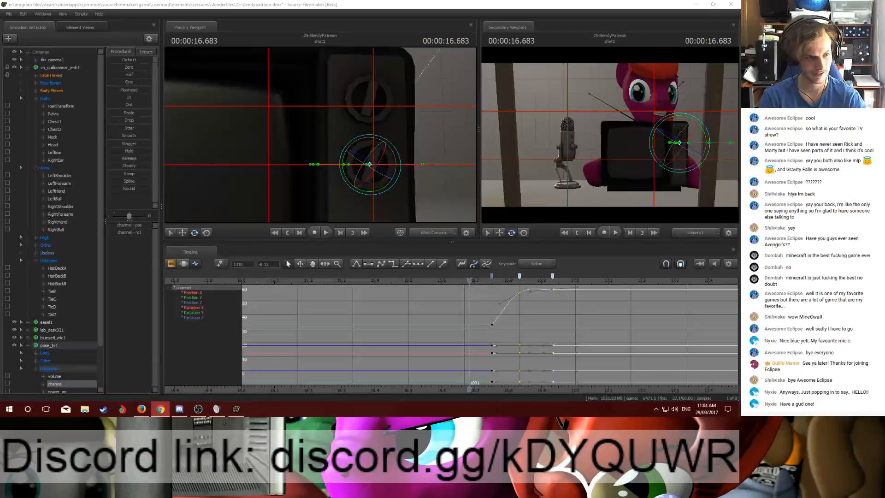
click(446, 277)
key(space)
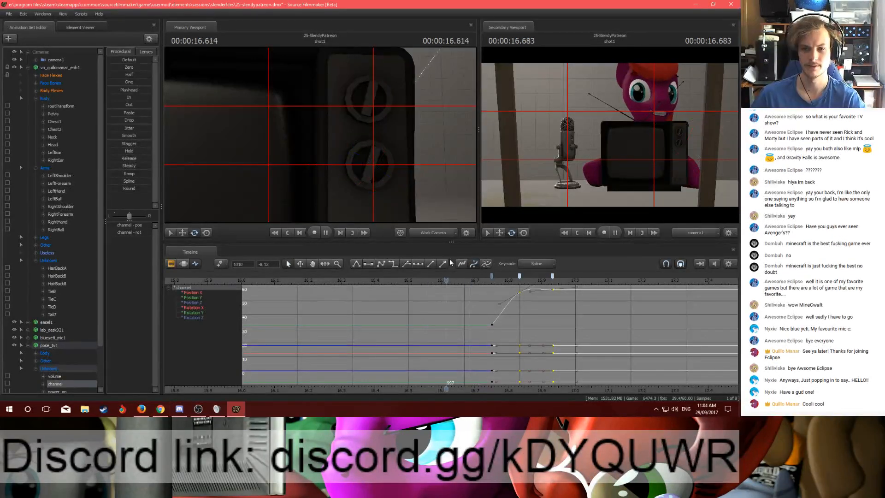
key(space)
Step: Review the channel knob's first turn and move its middle keyframe to 14.683 s and its last keyframe to frame 886
scroll(397, 280, up, 2)
click(397, 280)
key(space)
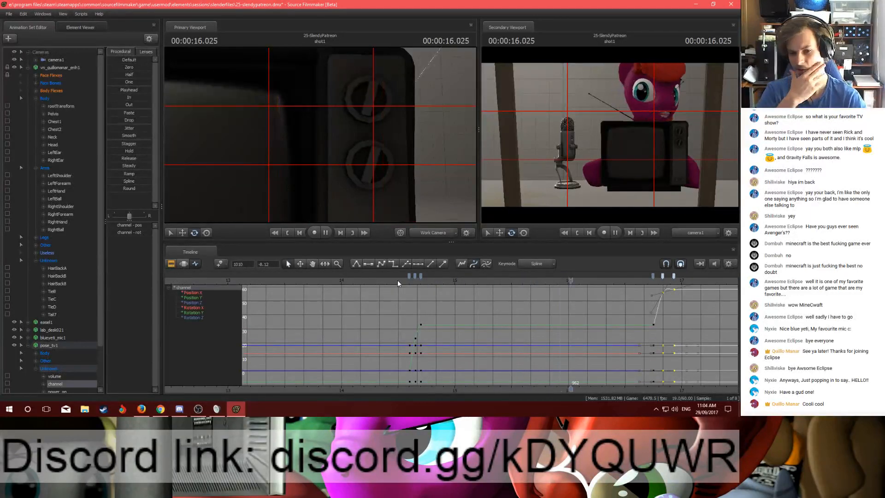
drag(400, 279, 433, 287)
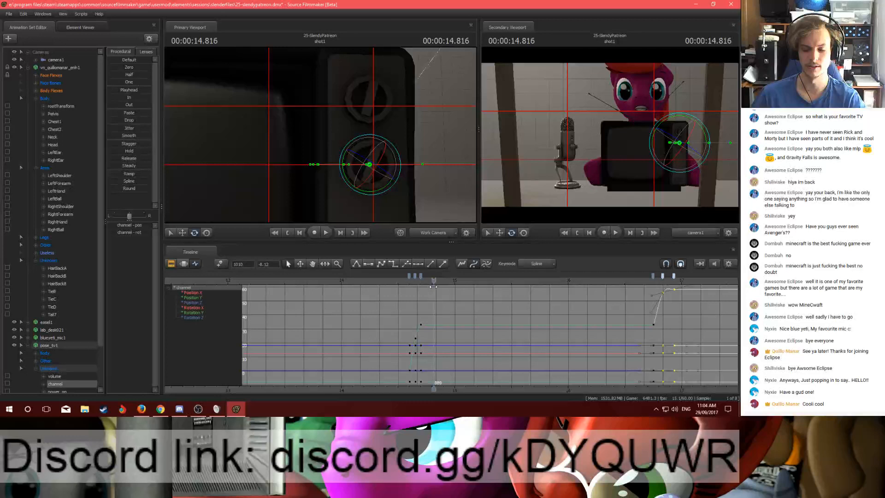
scroll(416, 277, down, 2)
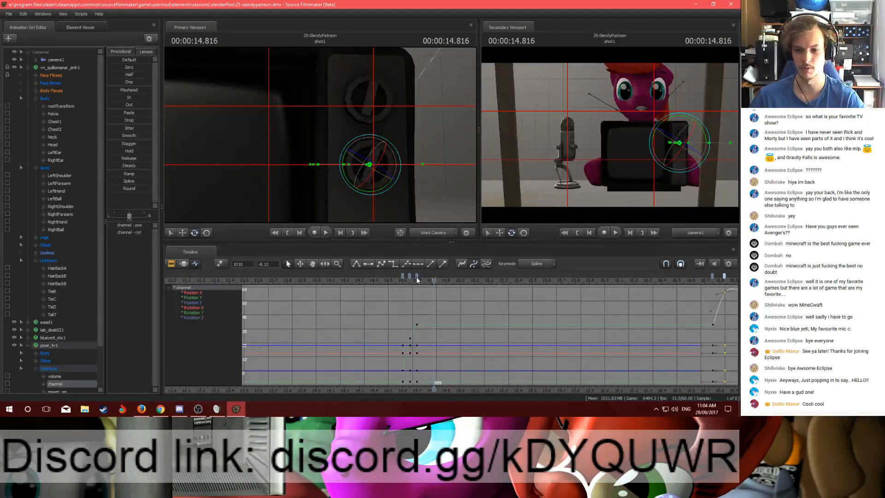
middle_drag(430, 386, 397, 386)
click(381, 277)
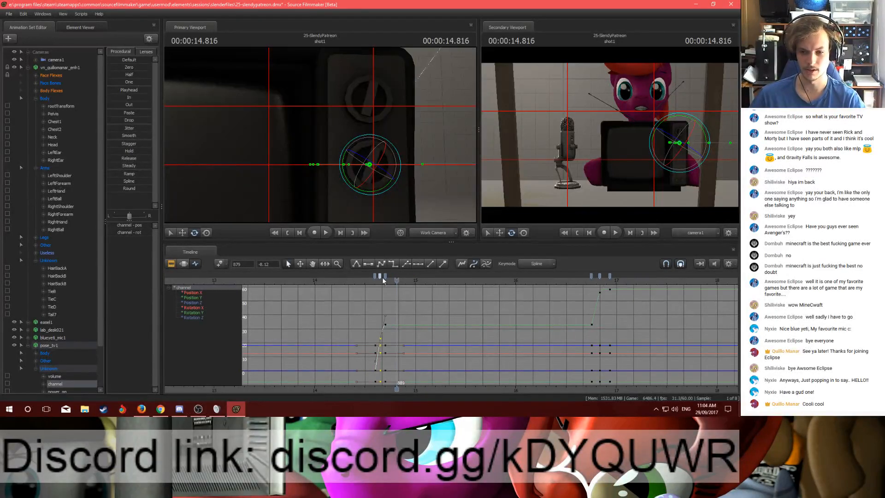
drag(380, 279, 391, 279)
scroll(392, 292, up, 2)
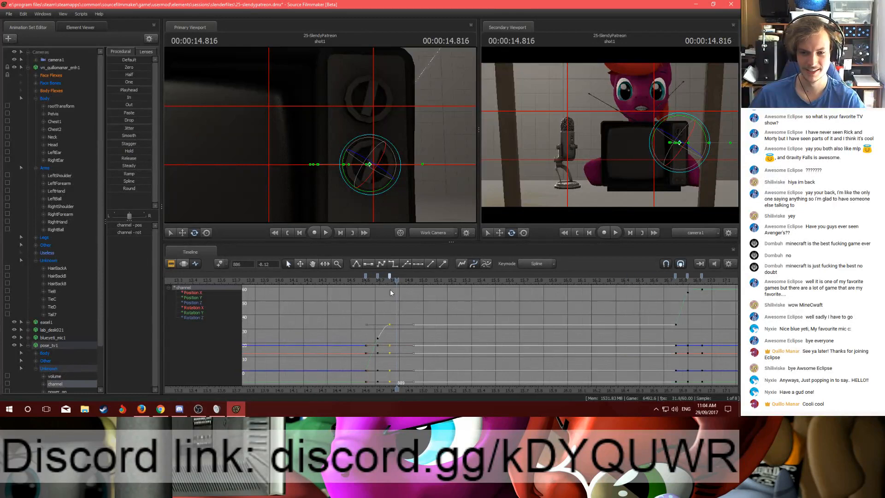
Step: Increase the channel knob's rotation in the first turn's middle keyframe at 14.683 s and replay the shot through both turns
drag(394, 280, 387, 285)
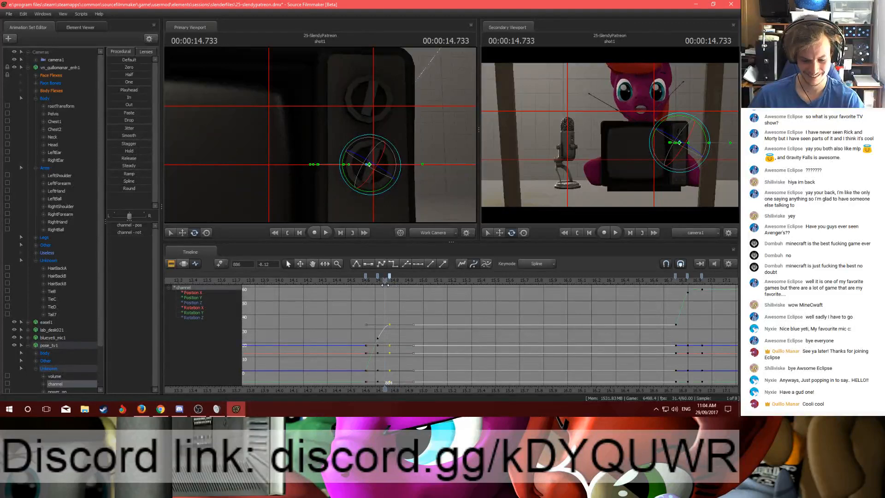
click(386, 278)
drag(386, 278, 362, 278)
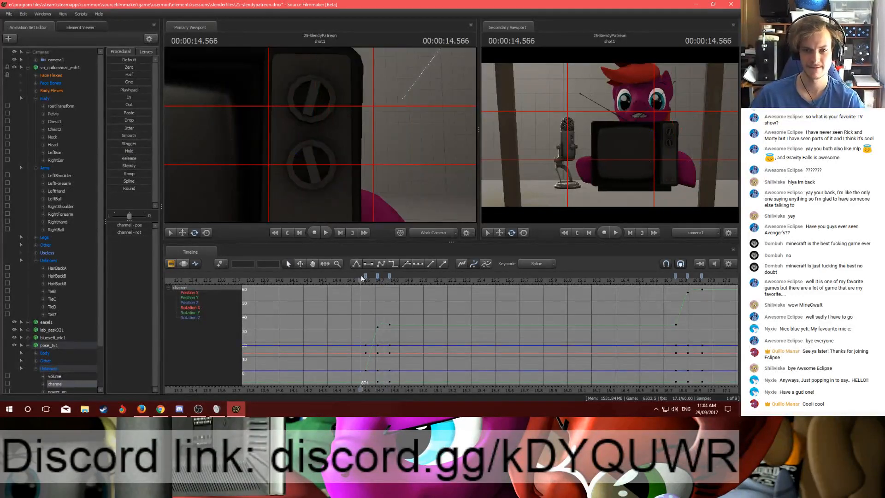
key(space)
scroll(532, 391, down, 2)
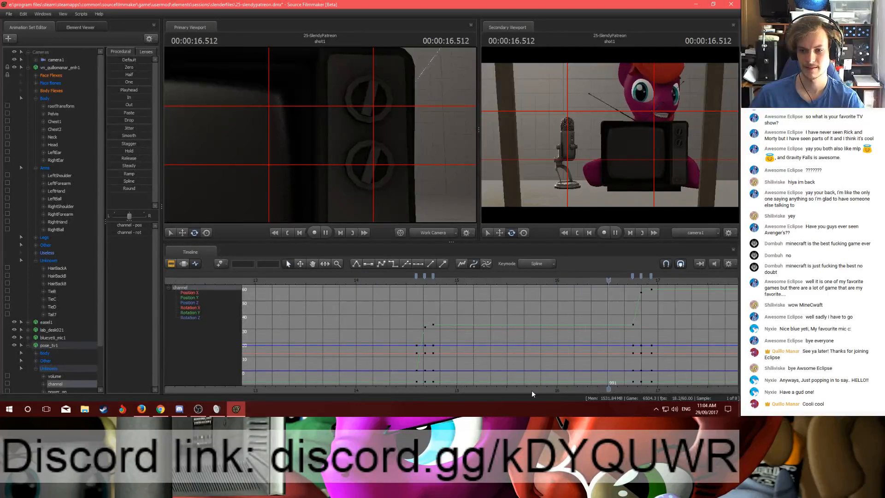
middle_drag(537, 391, 425, 368)
key(space)
Step: Rotate the channel knob back slightly in the second turn's keyframes at 16.933 s and 16.833 s
drag(506, 281, 530, 286)
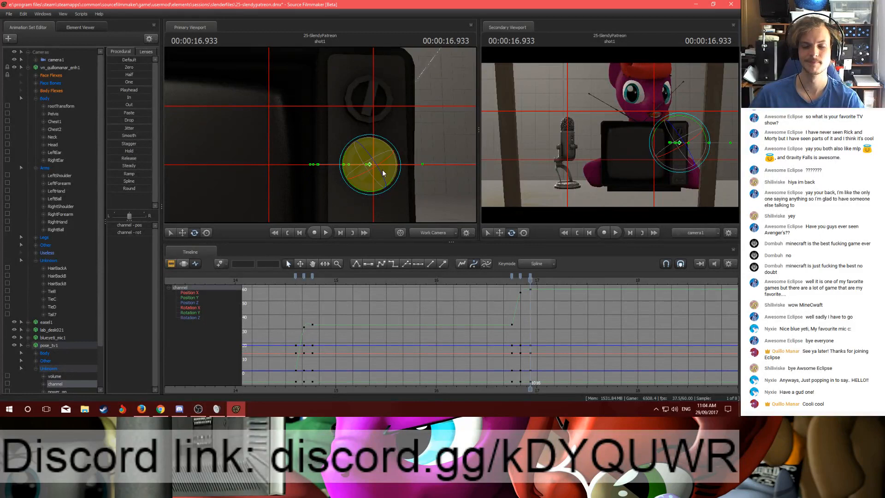
drag(368, 184, 368, 191)
key(Left)
key(Left)
key(Left)
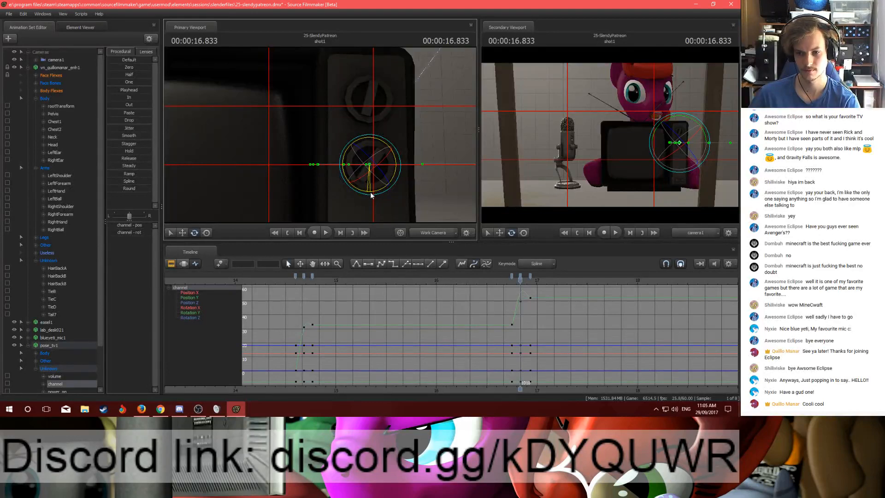
Step: Reduce the channel knob's rotation slightly in the keyframe at 14.683 s and replay from the first turn
click(302, 283)
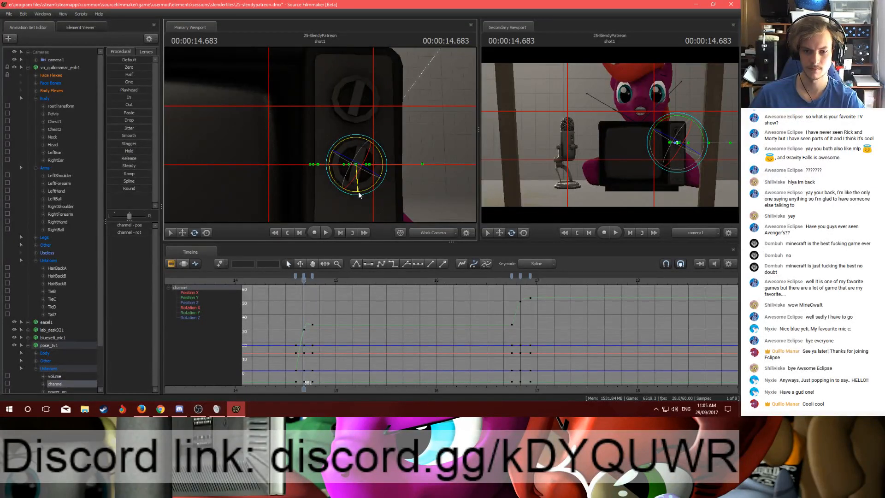
key(space)
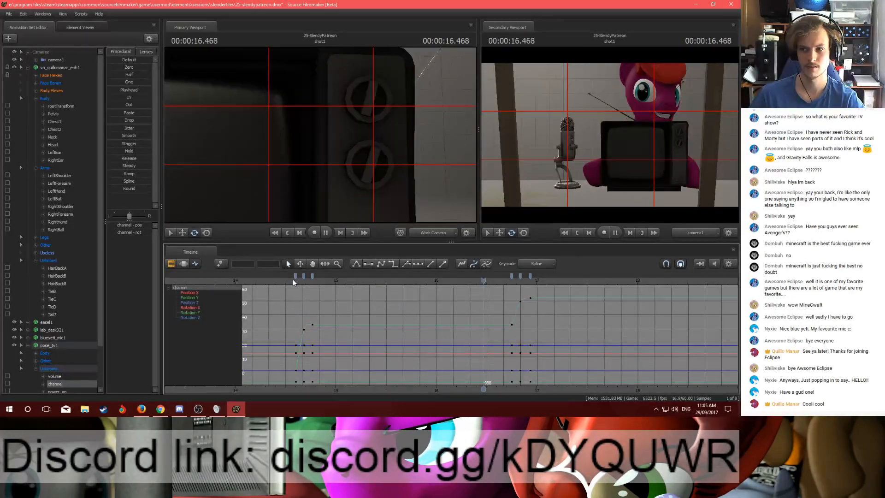
key(space)
click(293, 280)
drag(292, 281, 296, 281)
Step: Move the playhead to 14.416 s and collapse the pose_tv1 animation set and the pony's Unknown group
scroll(323, 313, down, 3)
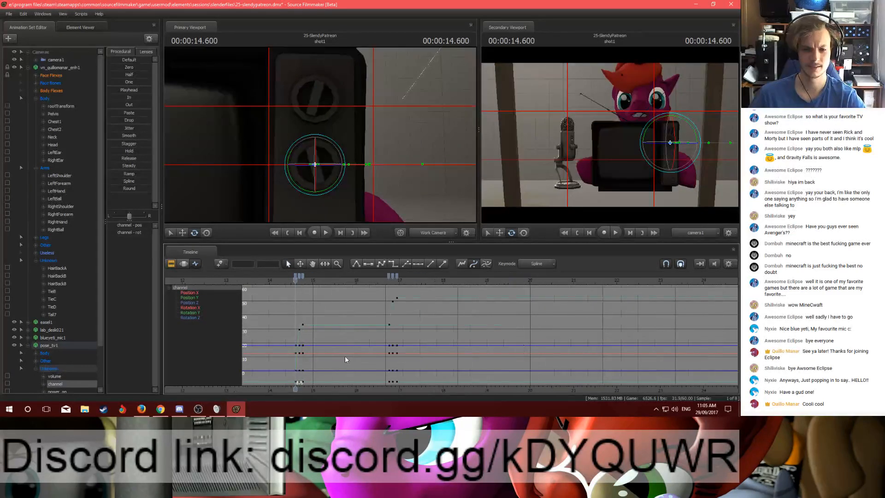
middle_drag(306, 391, 394, 390)
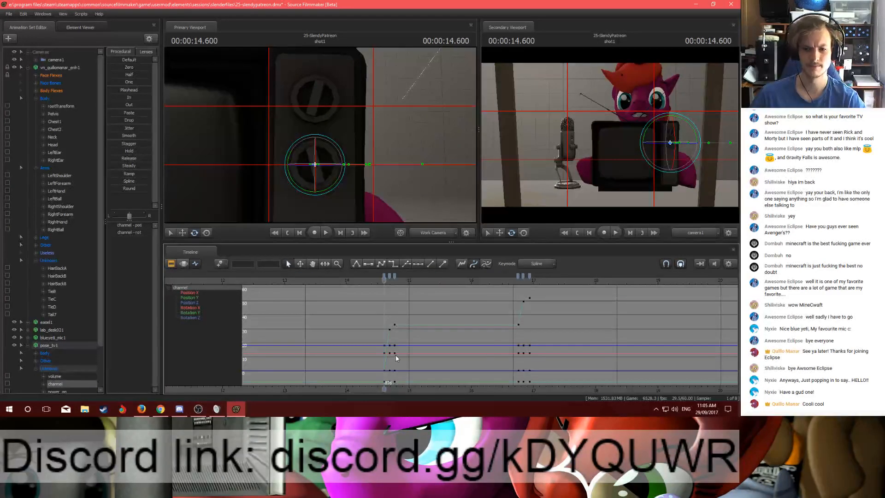
drag(383, 279, 373, 280)
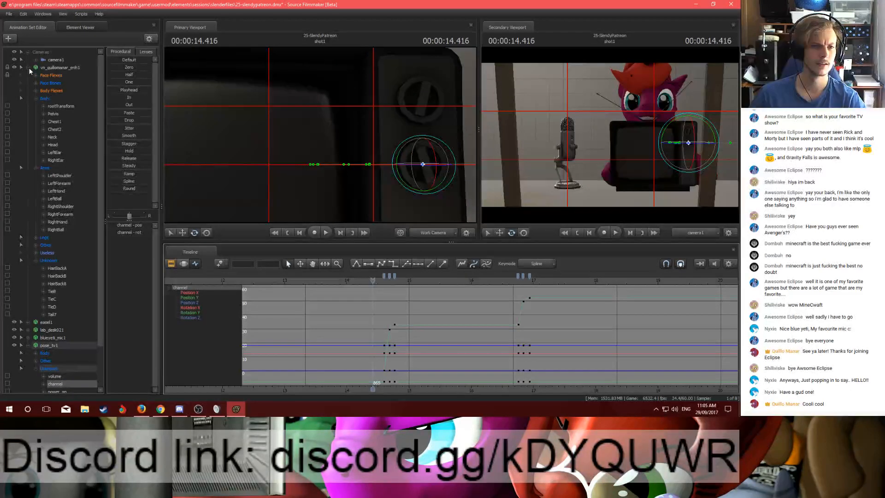
click(28, 344)
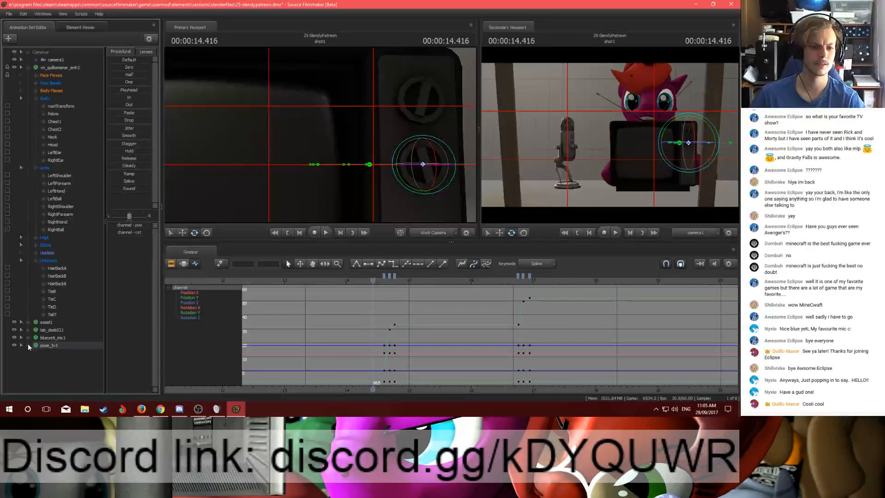
right_click(48, 364)
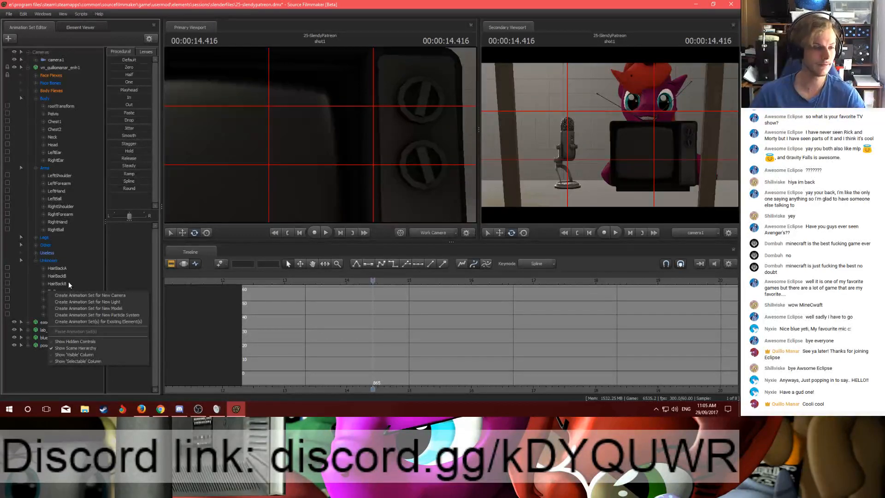
click(36, 261)
Step: Create an animation set for a new model, filtering for "coin" and choosing left4dead2's props_collectables\coin.mdl
right_click(44, 323)
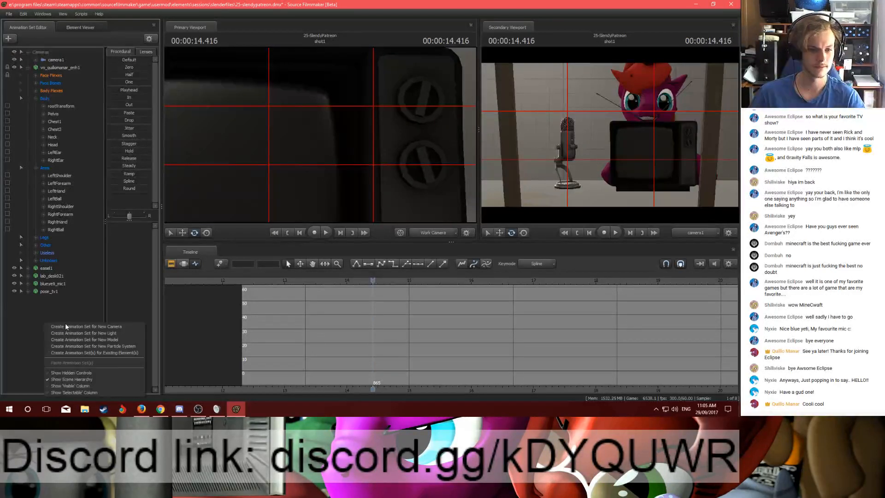
click(74, 339)
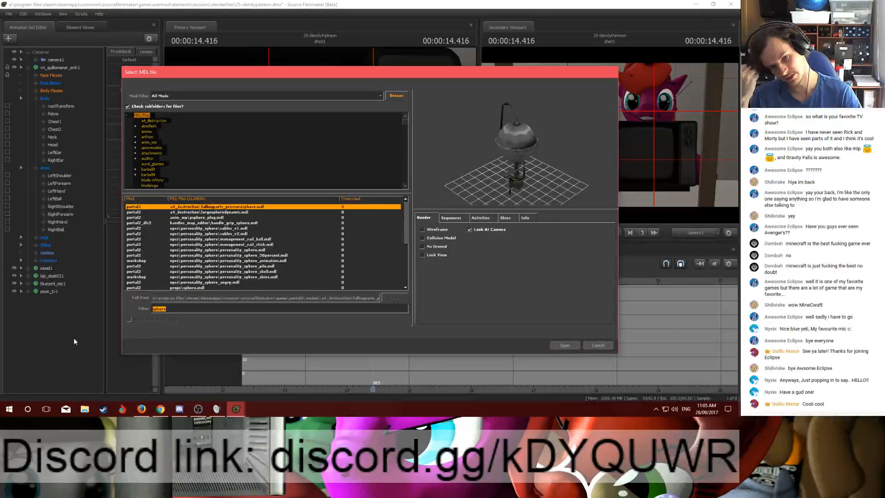
double_click(230, 310)
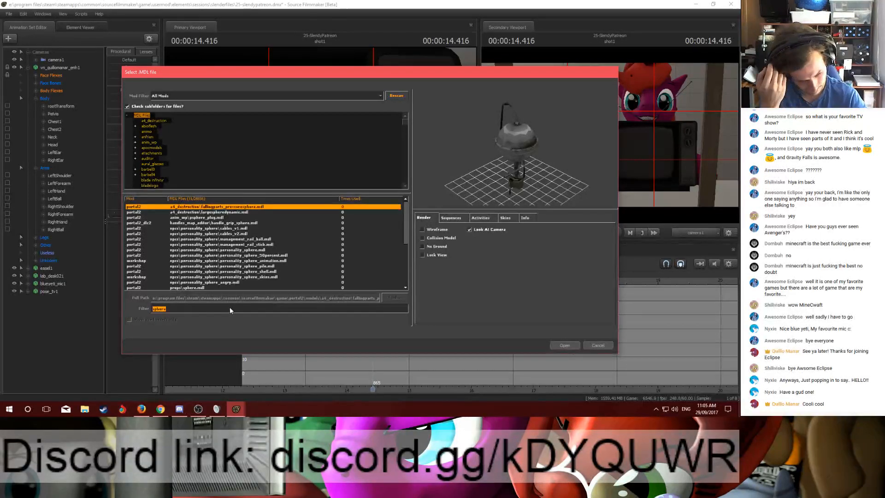
text(coin)
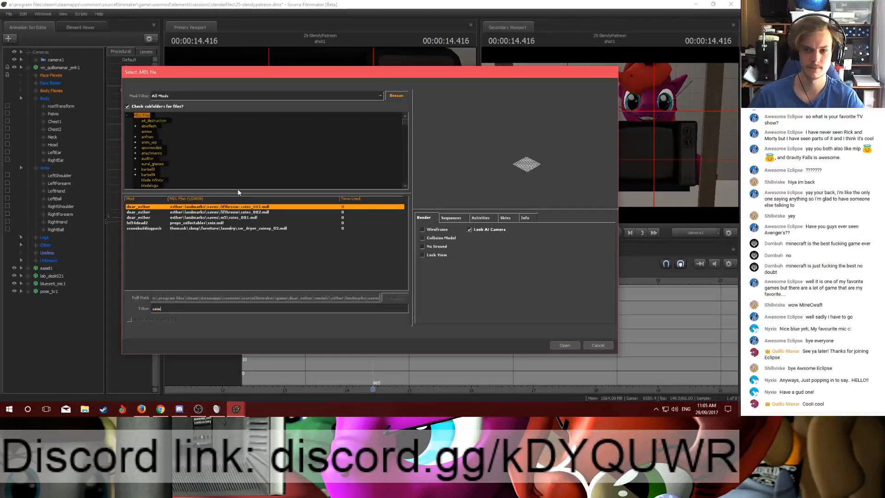
click(235, 212)
click(232, 218)
click(229, 223)
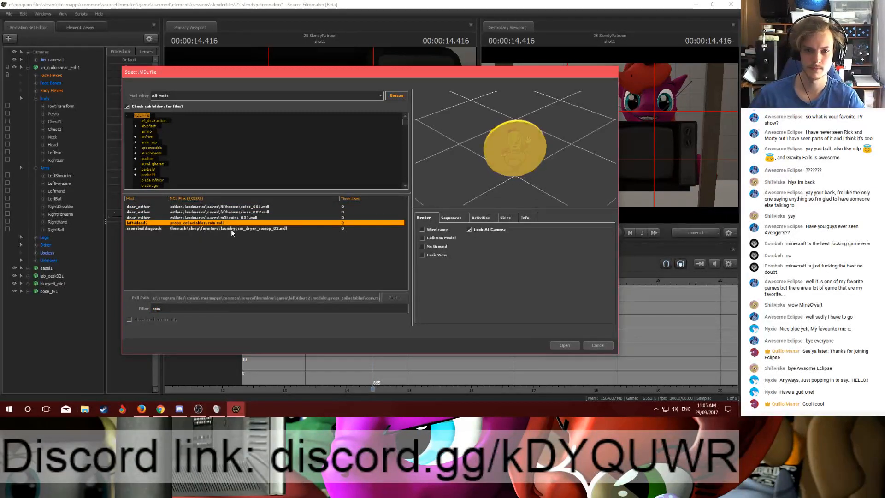
click(230, 228)
click(230, 223)
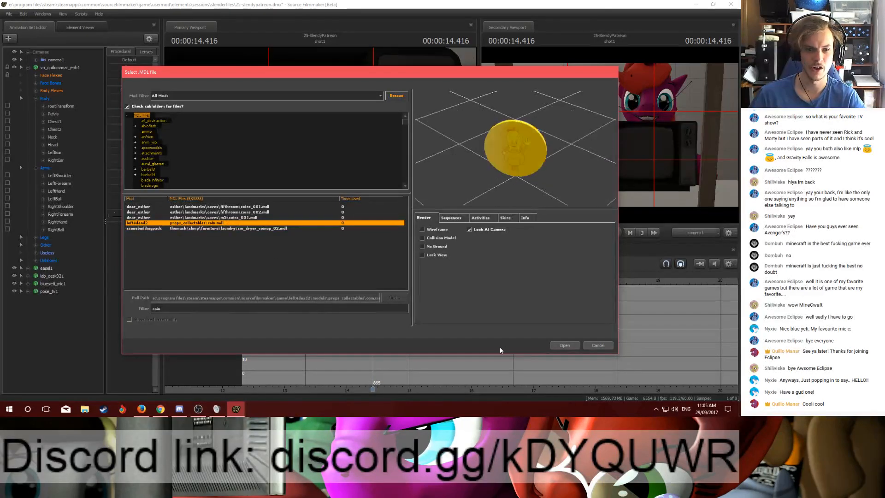
click(563, 345)
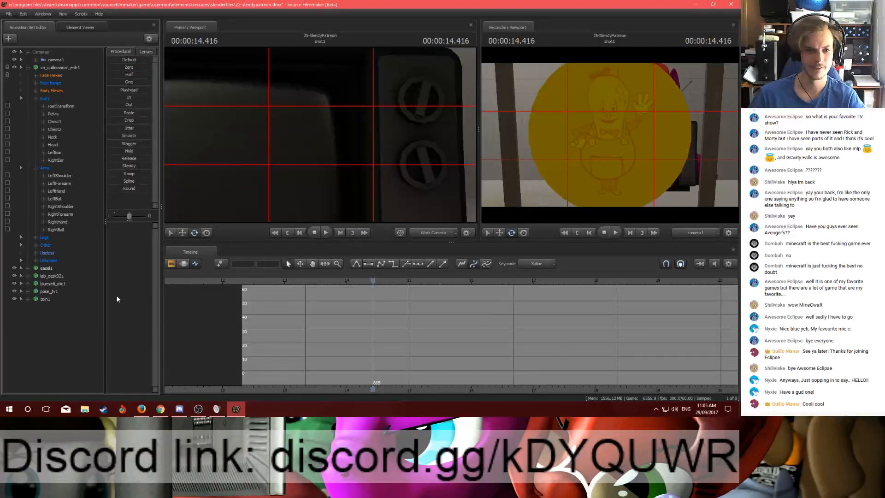
Step: Inspect the coin model's size in the scene and delete its animation set
click(43, 296)
key(s)
mouse_move(318, 138)
mouse_down()
mouse_move(341, 143)
mouse_move(334, 140)
mouse_up()
key(w)
right_click(55, 299)
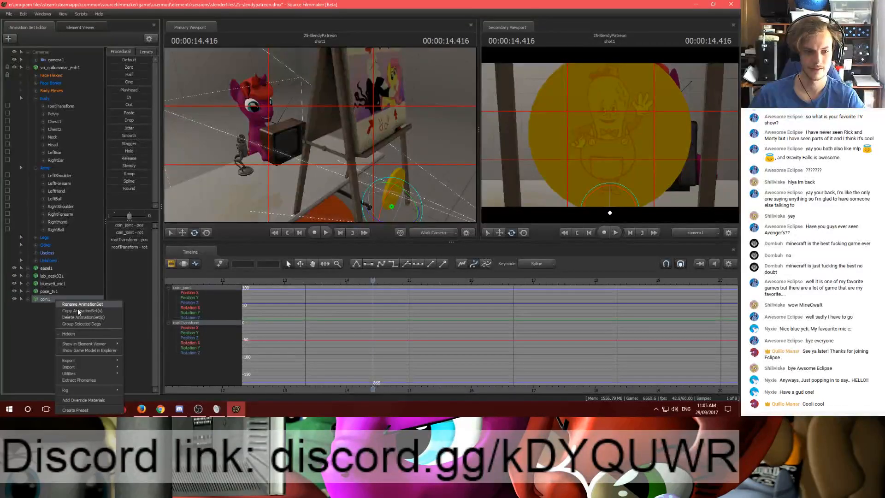
click(76, 317)
Step: Start an animation set for a new model and filter the model list for "pill"
right_click(47, 319)
click(71, 336)
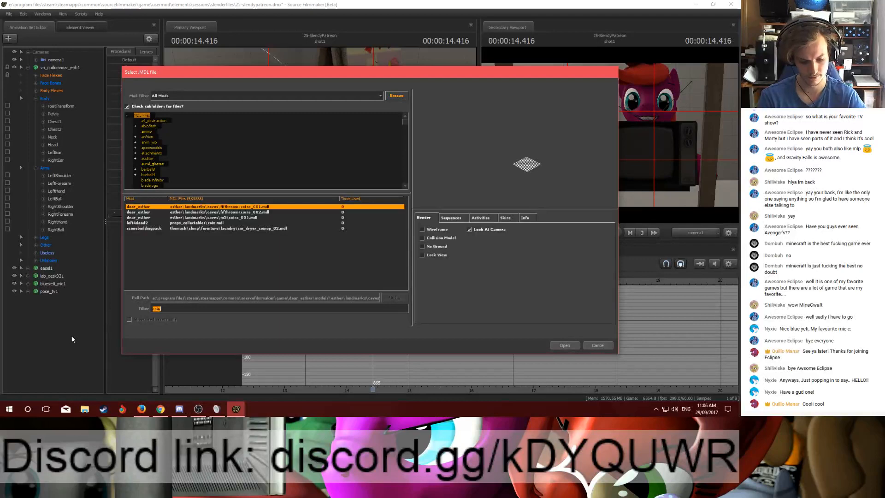
text(pi)
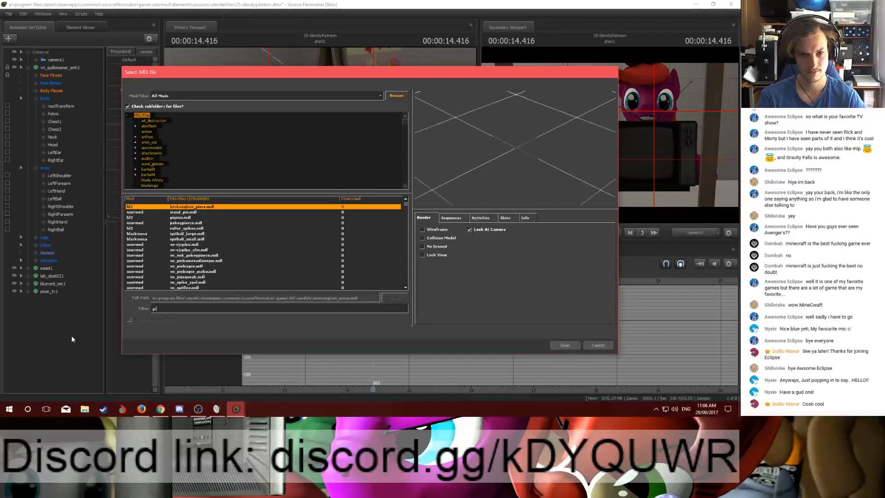
text(ll)
Step: Preview the pillow and pillar models, turn on the collision model display, and load tf's egypt\pillar\pillar_skybox.mdl
key(Down)
key(Down)
key(Down)
key(Down)
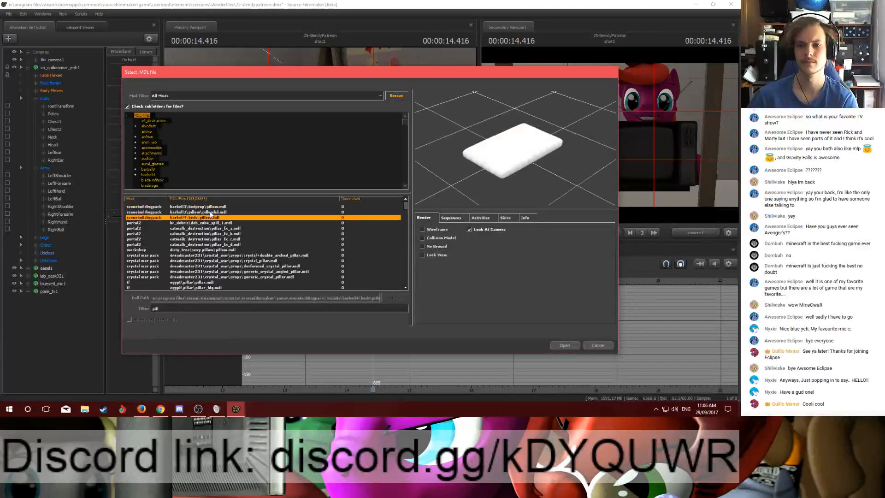
key(Down)
key(Down)
key(Down)
key(Down)
key(Down)
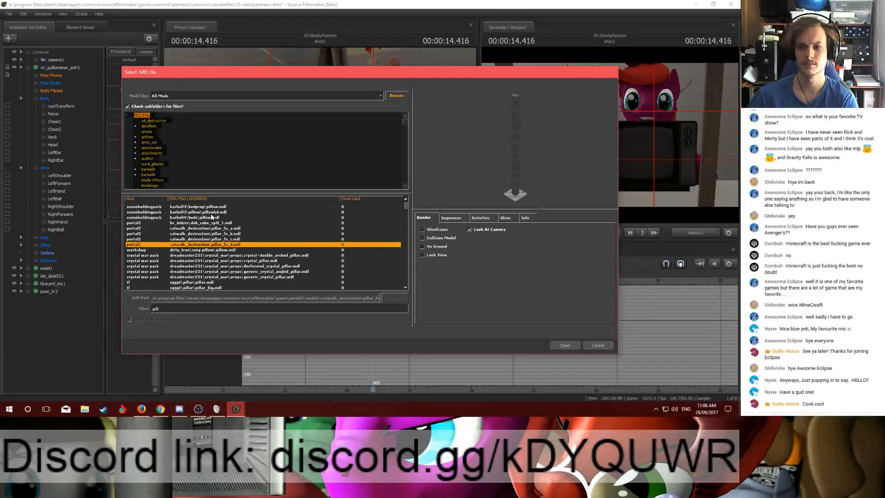
key(Down)
key(Down)
key(Down)
key(Down)
key(Down)
key(Down)
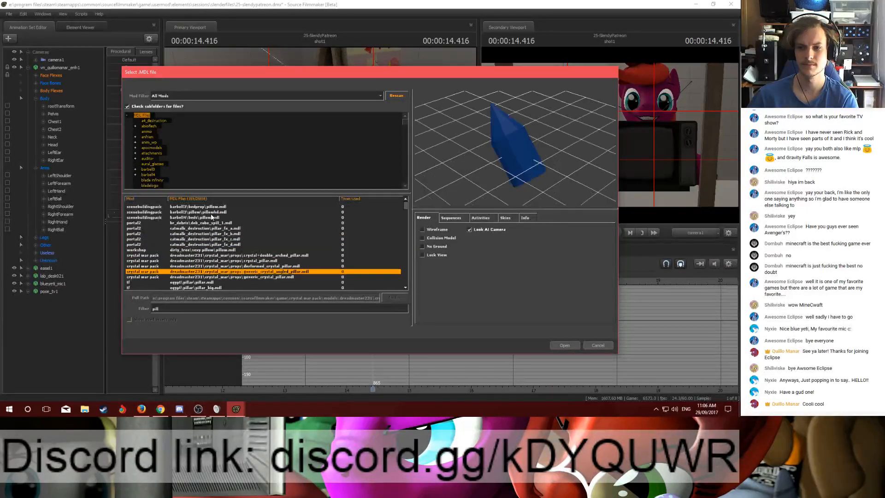
key(Down)
key(Down)
key(Down)
key(Down)
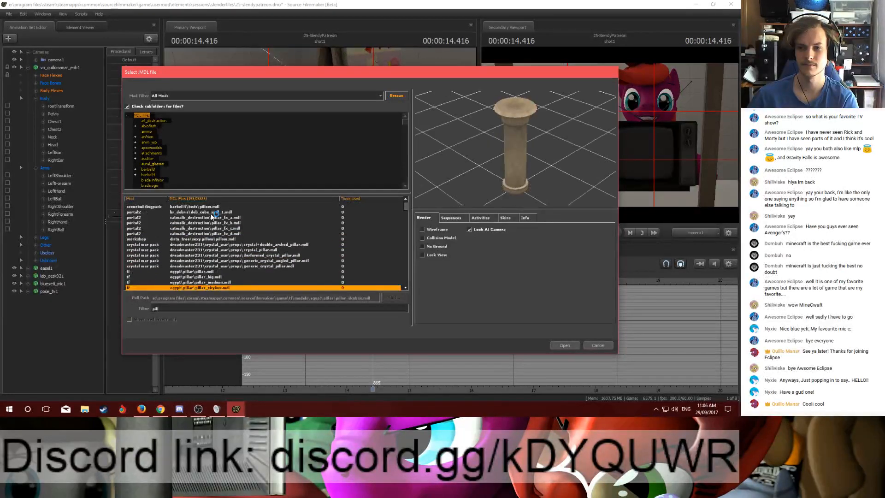
key(Up)
key(Up)
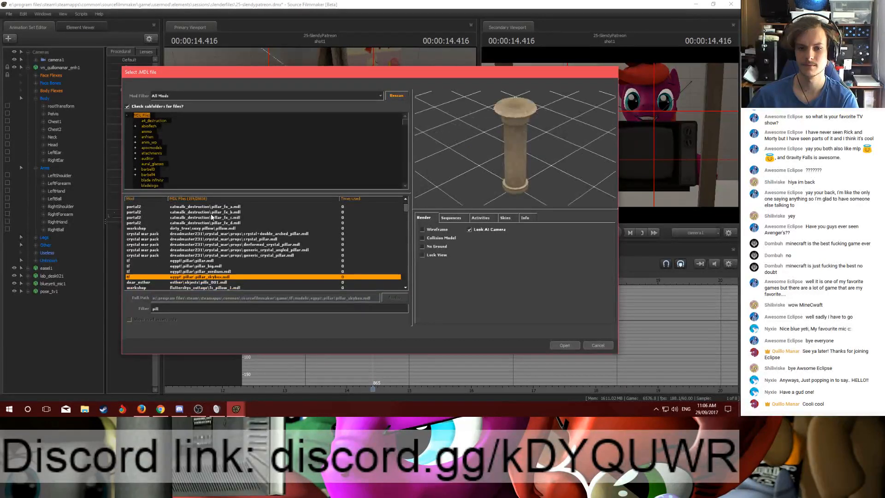
click(428, 239)
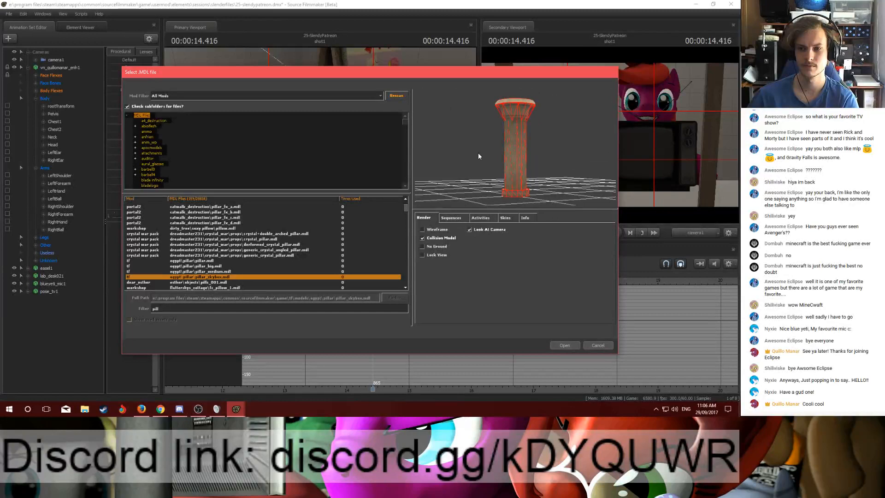
click(564, 346)
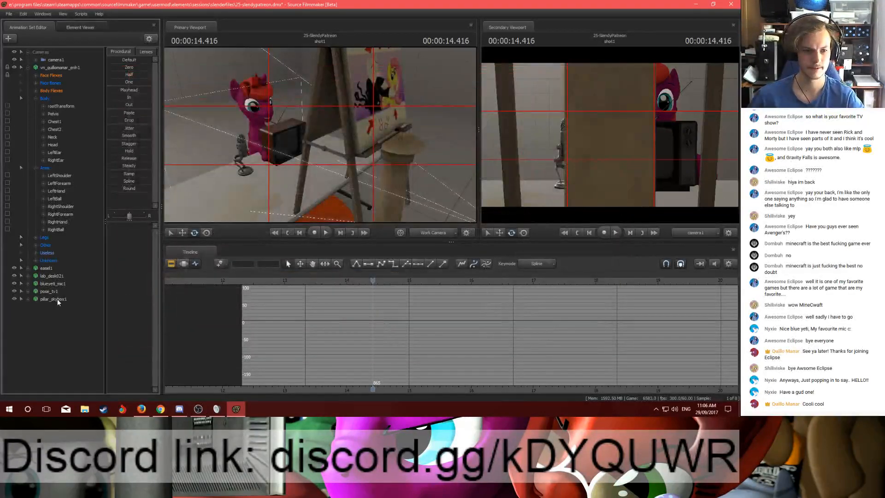
Step: Inspect the pillar's size from a wider view of the scene and delete its animation set
drag(319, 135, 318, 139)
key(s)
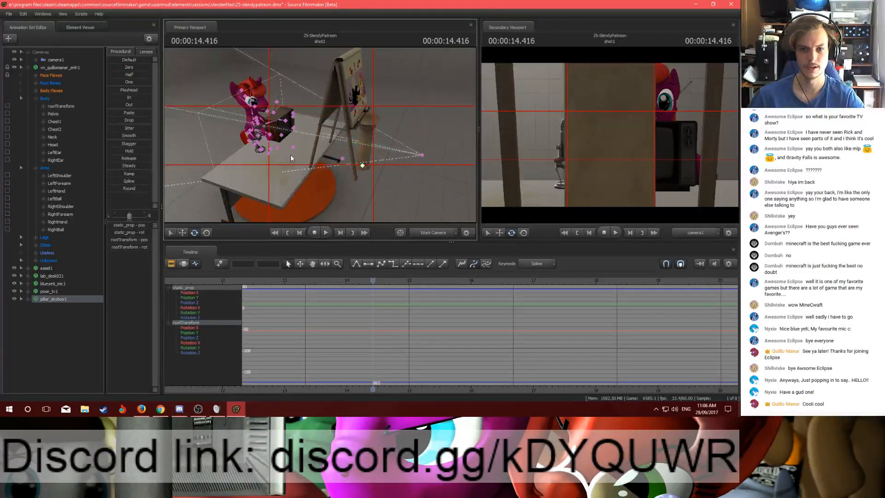
right_click(55, 311)
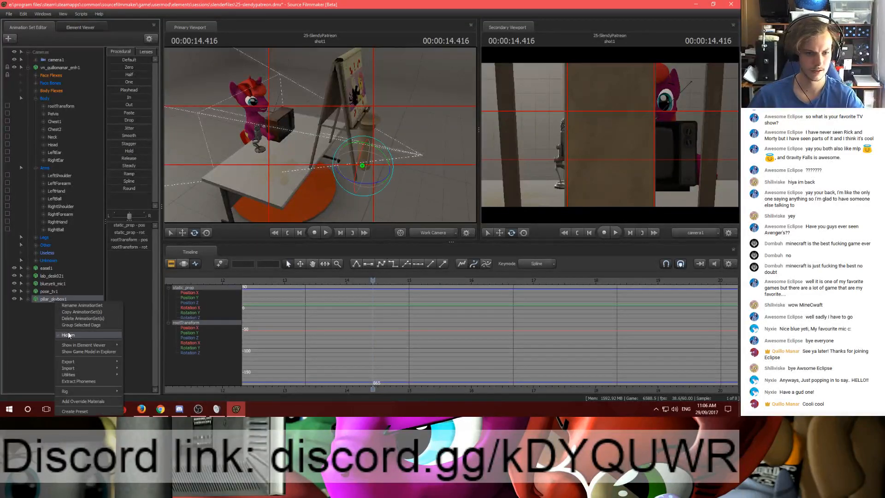
click(67, 322)
right_click(68, 322)
click(96, 333)
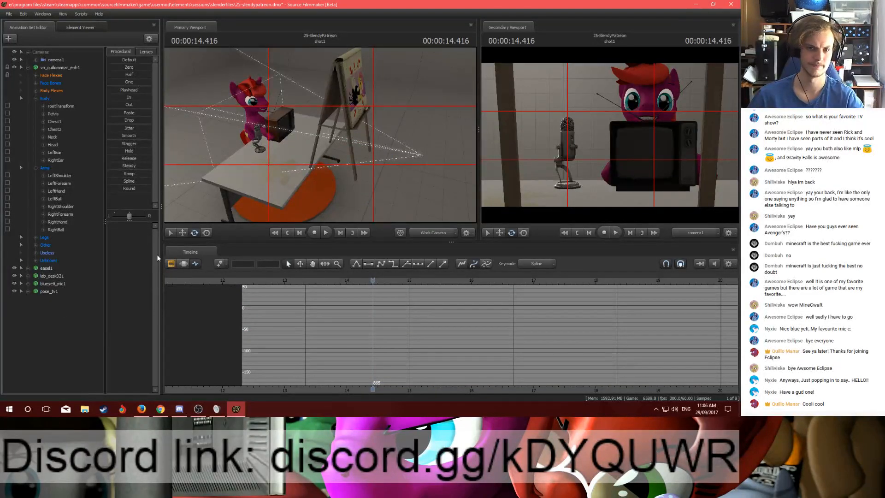
Step: Start another new-model animation set and preview the portal2, hl2 and bladesymphony pillar models in the "pill" list
scroll(202, 267, down, 2)
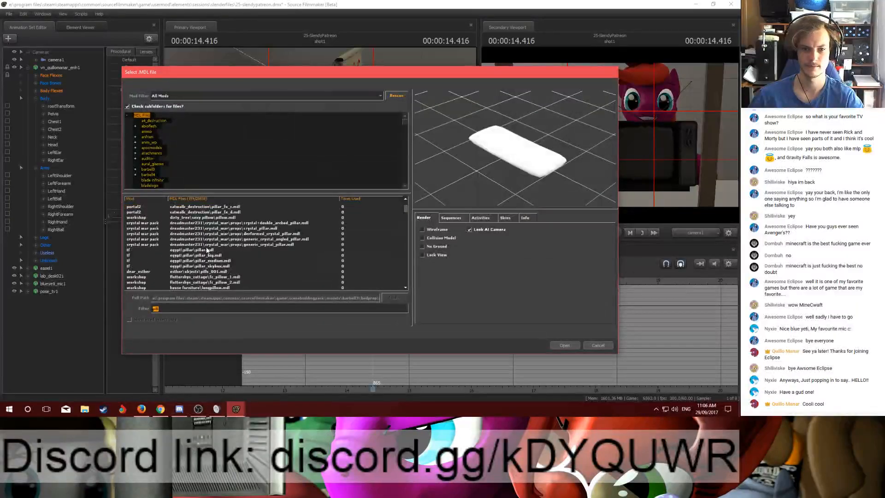
click(207, 250)
scroll(207, 258, down, 5)
click(206, 266)
scroll(206, 270, down, 3)
click(206, 266)
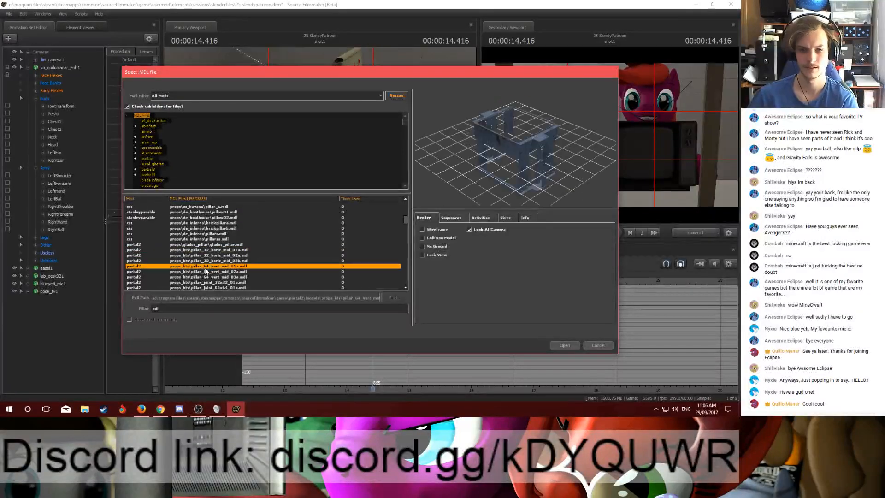
key(Down)
key(Down)
key(Down)
key(Down)
key(Down)
key(Down)
key(Down)
key(Down)
key(Down)
key(Down)
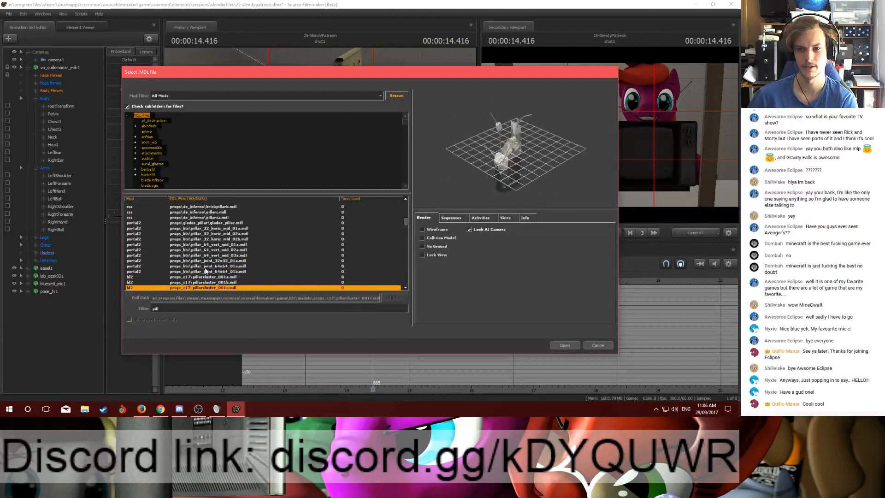
key(Down)
key(Down)
key(Down)
key(Down)
key(Down)
key(Down)
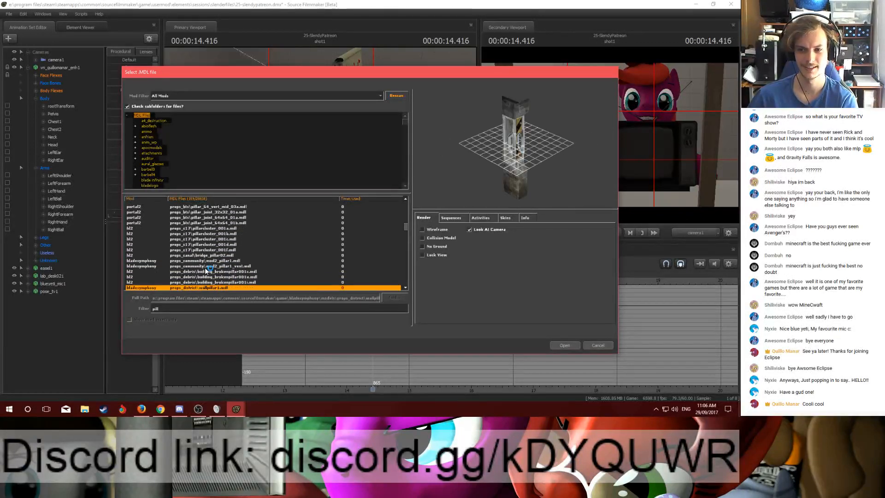
Step: Preview the following door pillar models and load tf's props_gameplay\pill_bottle01.mdl into the scene
key(Up)
mouse_move(497, 142)
mouse_down()
mouse_move(506, 133)
mouse_move(516, 175)
mouse_move(498, 142)
mouse_up()
key(Down)
key(Down)
key(Down)
key(Down)
key(Down)
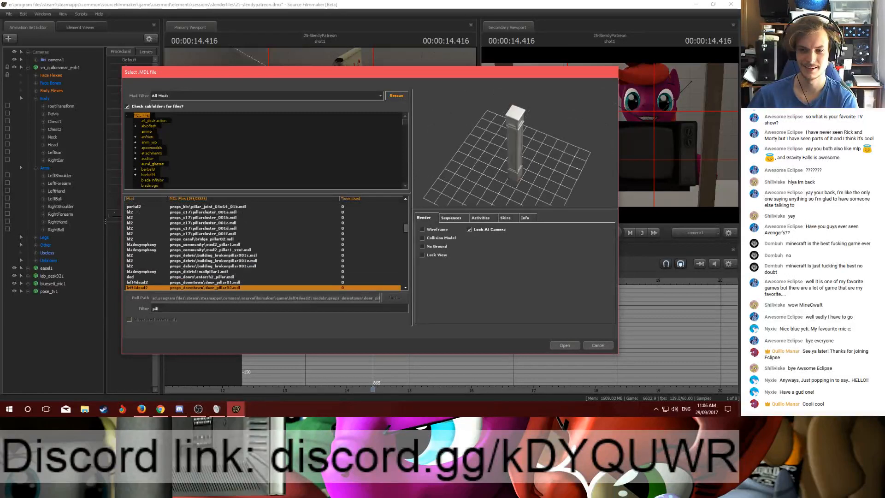
key(Down)
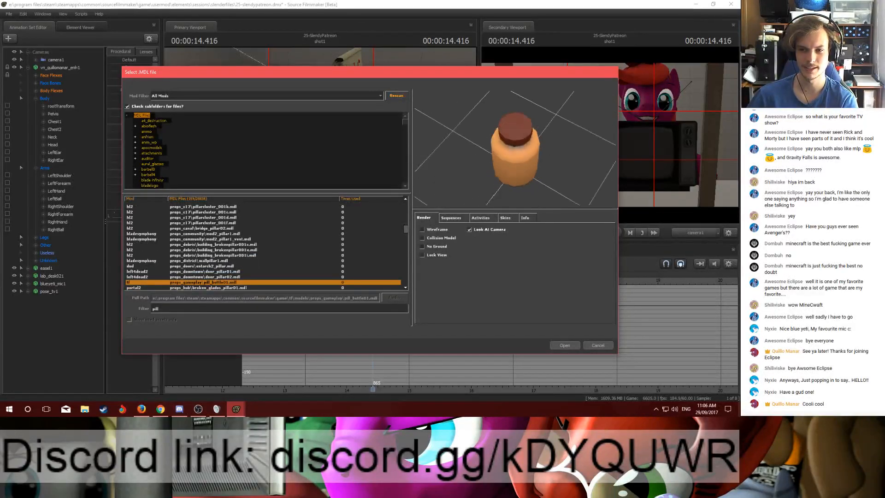
click(563, 345)
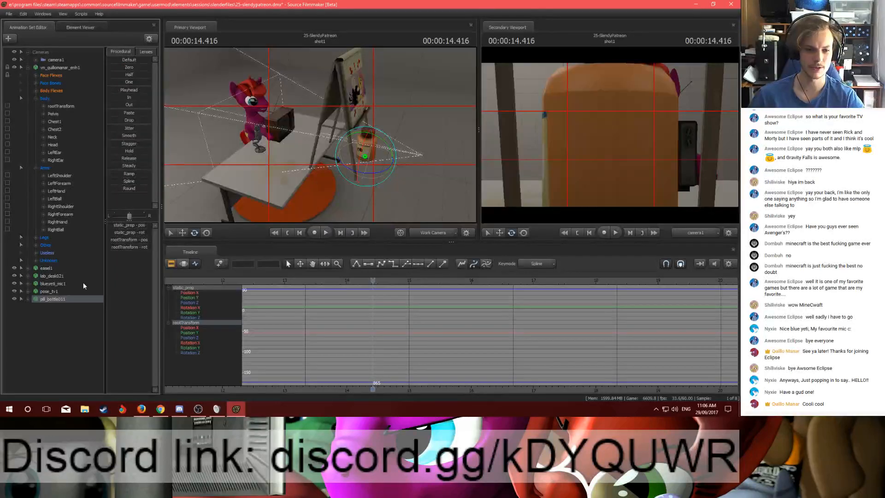
Step: Delete the pill bottle's animation set from the scene
right_click(51, 313)
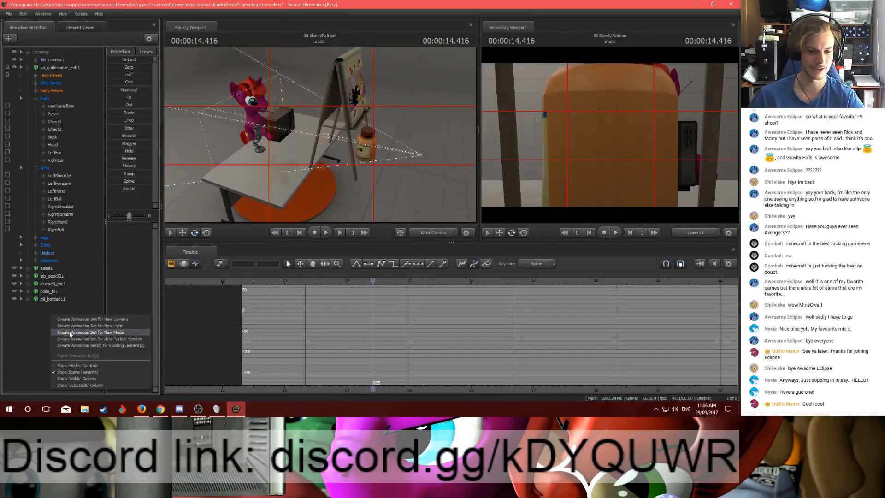
click(56, 300)
right_click(59, 305)
click(55, 299)
right_click(55, 300)
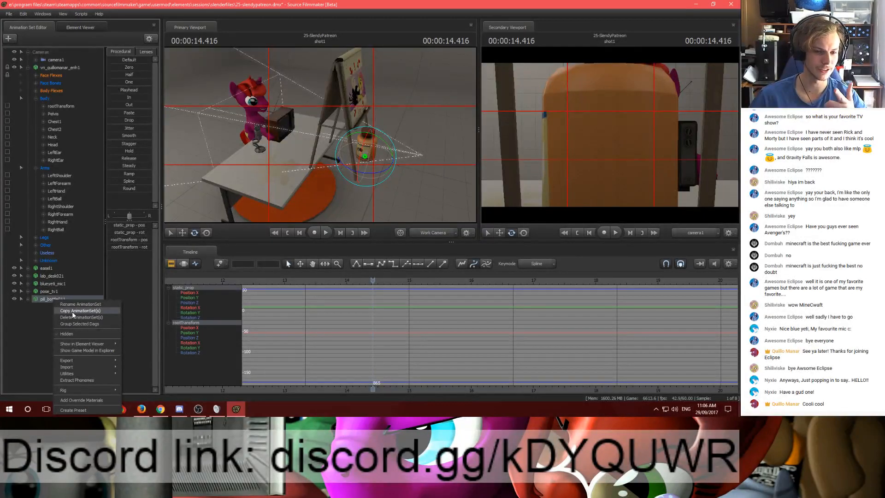
click(72, 317)
Step: Start an animation set for a new model and preview dear_esther's pills_001.mdl and the workshop pillow models
right_click(59, 319)
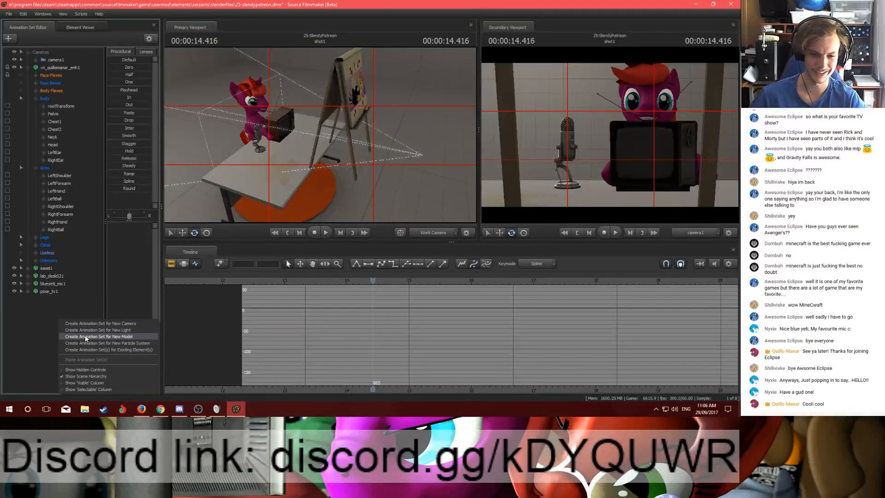
click(144, 294)
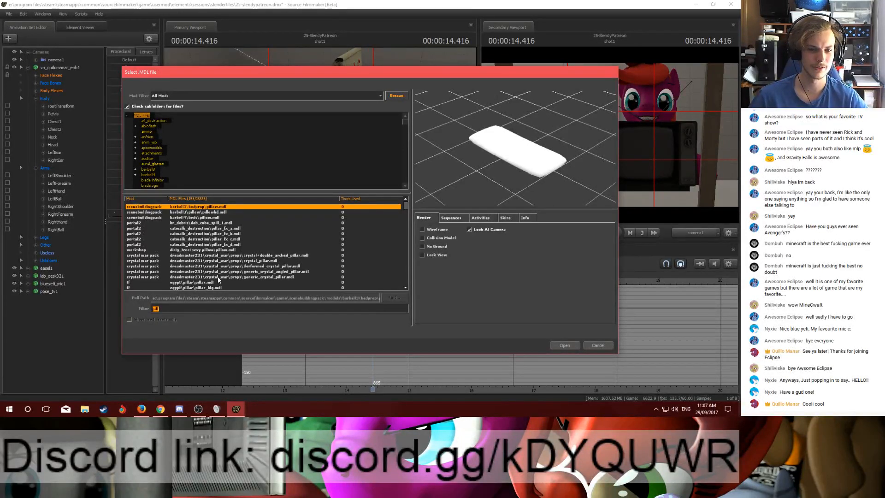
scroll(218, 275, down, 3)
click(213, 255)
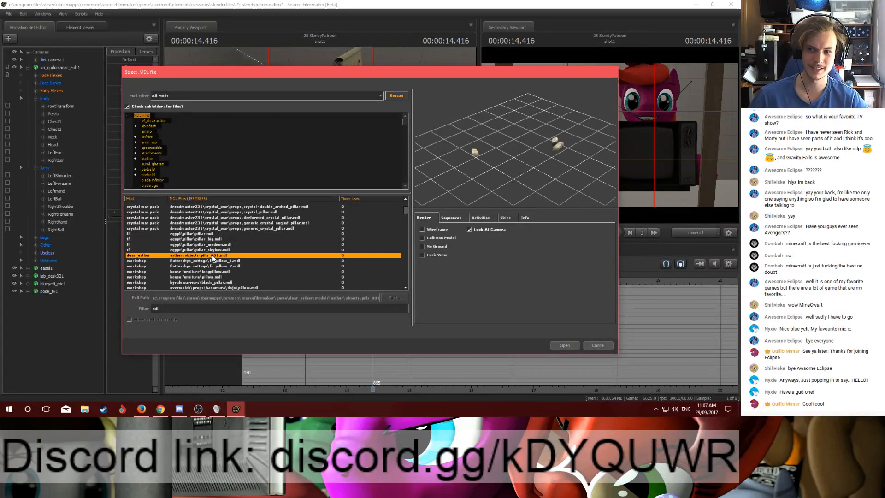
click(214, 251)
click(215, 260)
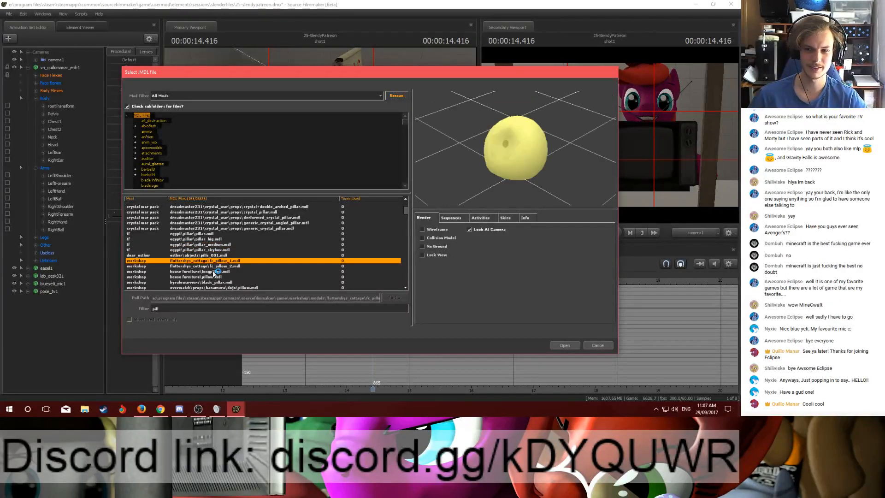
click(216, 271)
click(217, 282)
click(219, 287)
scroll(234, 275, down, 3)
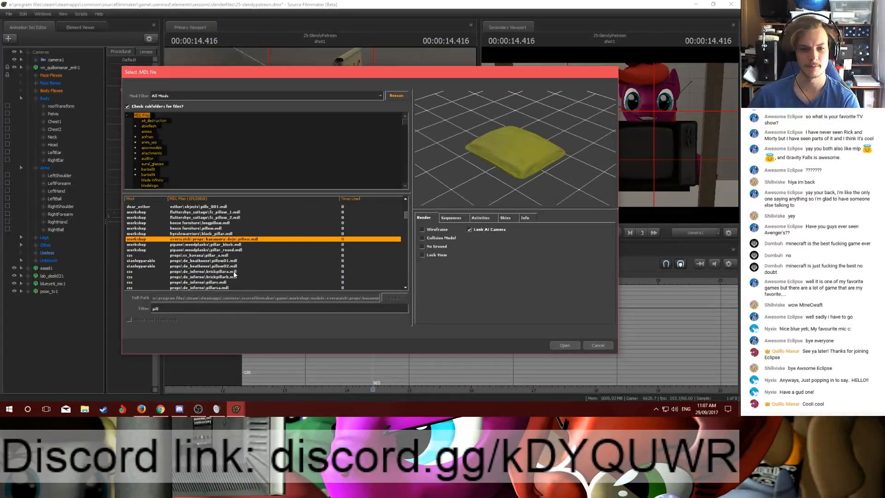
Step: Examine the workshop's pillar_round.mdl from different angles and compare it with the neighbouring pillar models
key(Down)
key(Down)
key(Down)
key(Down)
key(Up)
key(Up)
mouse_move(502, 168)
mouse_down()
mouse_move(530, 150)
mouse_move(530, 137)
mouse_move(534, 149)
mouse_move(534, 162)
mouse_move(521, 165)
mouse_move(530, 140)
mouse_move(504, 151)
mouse_up()
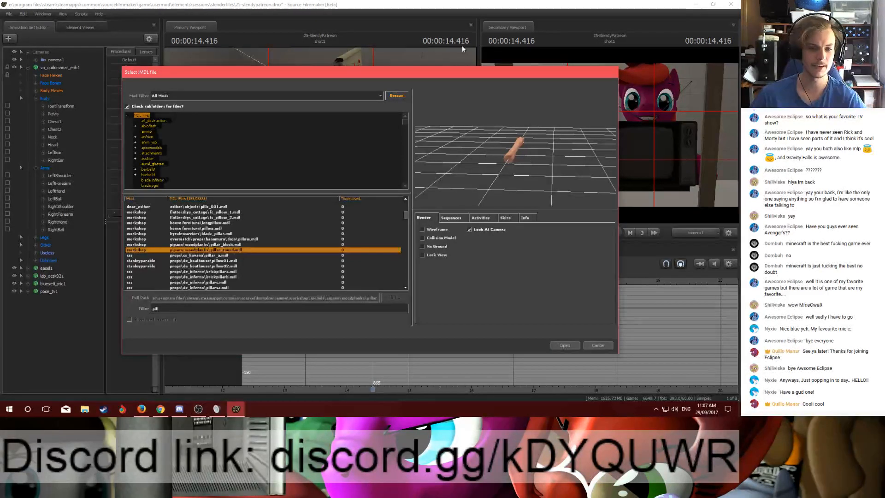
key(Up)
key(Up)
key(Up)
key(Down)
key(Down)
key(Down)
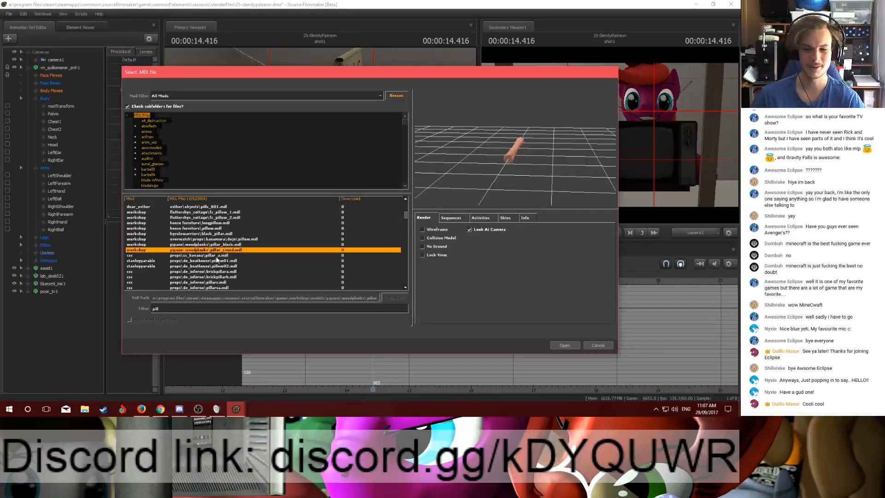
mouse_move(535, 152)
mouse_down()
mouse_move(518, 178)
mouse_move(535, 149)
mouse_up()
Step: Preview the de_inferno pillars, portal2's props_bts pillars and hl2's pillar clusters in the "pill" list
scroll(234, 265, down, 2)
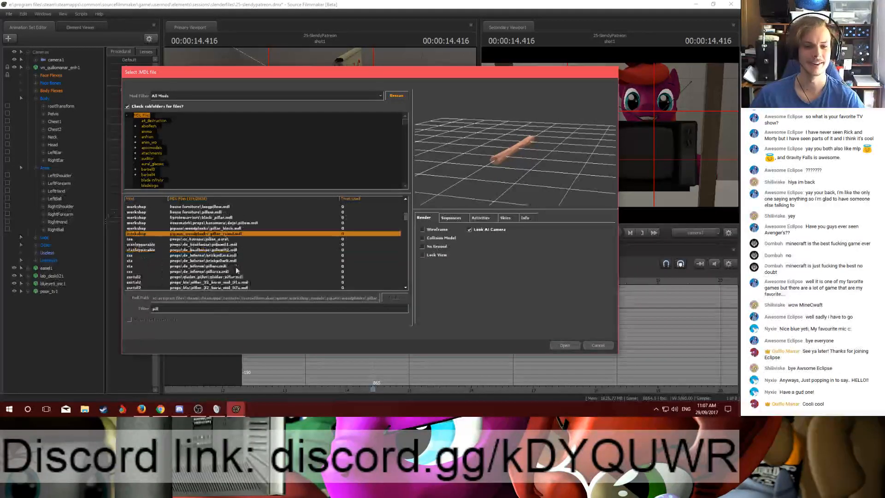
click(223, 251)
click(223, 255)
click(223, 261)
click(224, 282)
scroll(251, 264, down, 3)
key(Down)
key(Down)
key(Down)
key(Down)
key(Down)
key(Down)
key(Down)
key(Down)
key(Down)
key(Down)
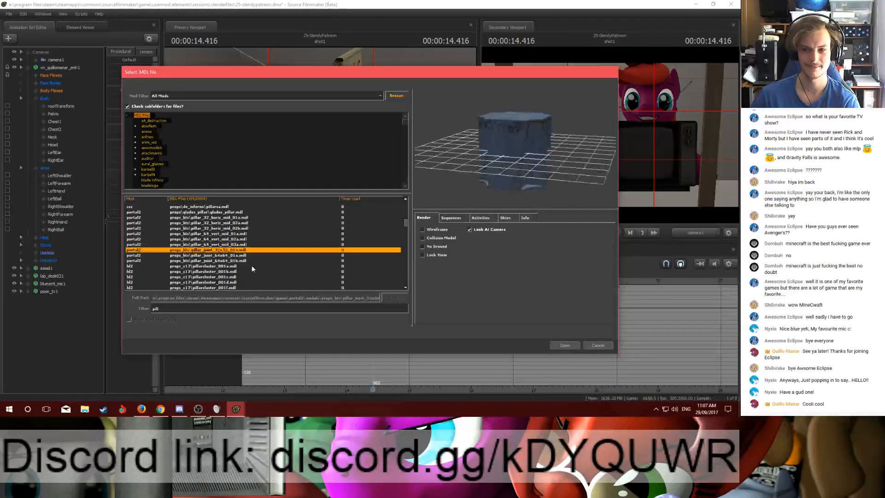
key(Down)
scroll(252, 266, down, 3)
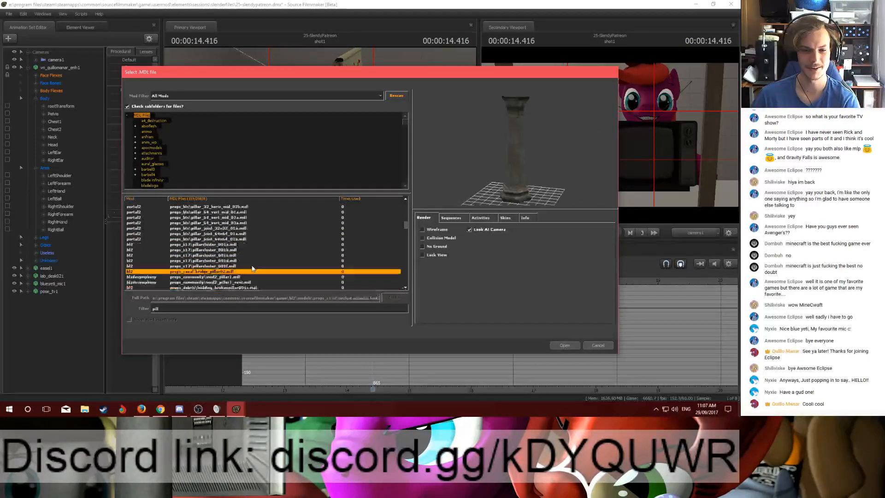
Step: Preview the models from bridge_pillar02.mdl onward and examine portal2's broken GLaDOS pillars from another angle
scroll(252, 266, down, 4)
key(Down)
key(Down)
key(Down)
key(Down)
key(Down)
key(Down)
key(Down)
key(Down)
key(Down)
key(Down)
key(Down)
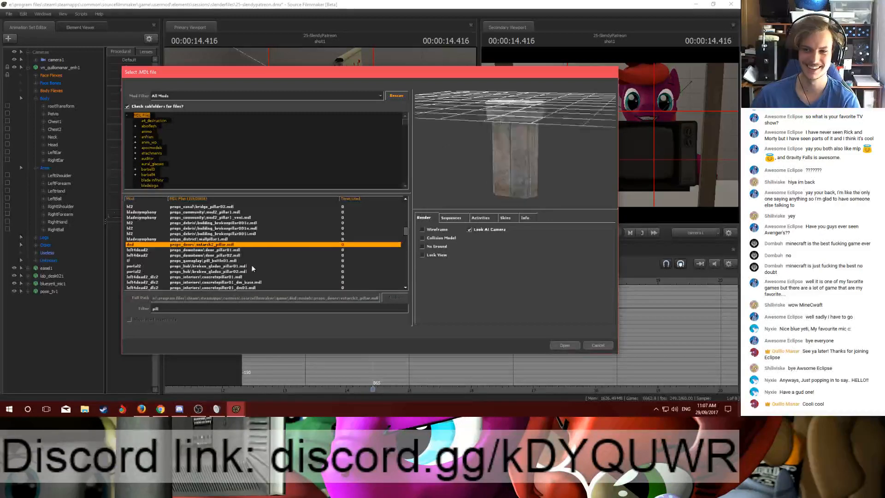
key(Up)
key(Up)
drag(502, 134, 485, 149)
key(Up)
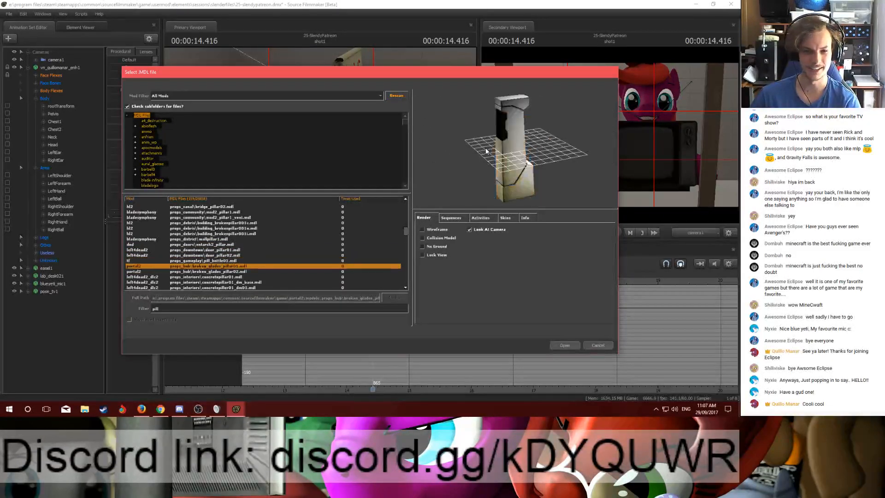
Step: Preview left4dead2_dlc2's concrete pillars and dod's monastery pillars in the "pill" list
key(Down)
key(Down)
key(Down)
key(Down)
key(Down)
key(Down)
key(Down)
key(Down)
key(Down)
key(Down)
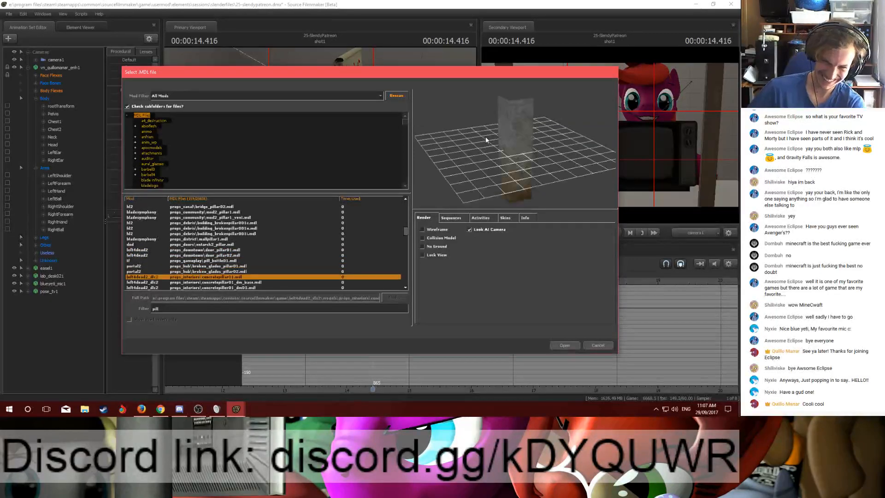
key(Down)
key(Down)
key(Down)
key(Down)
key(Down)
key(Down)
key(Down)
key(Down)
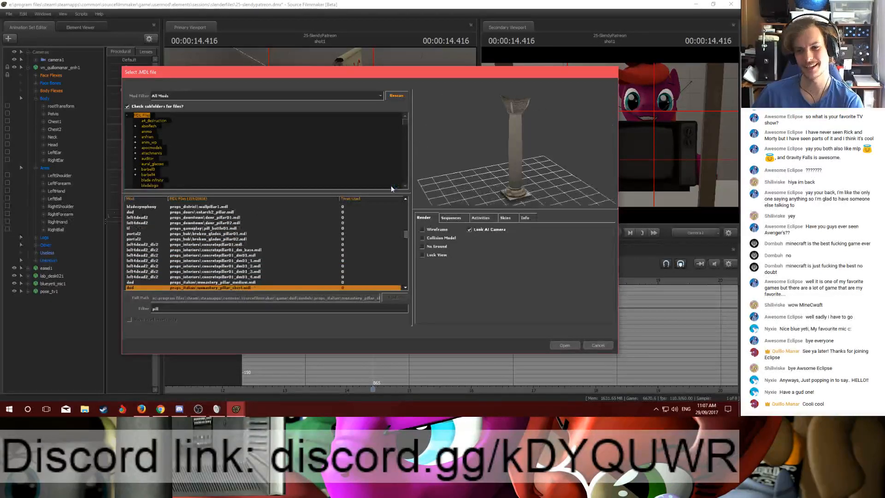
Step: Preview usermod's canterlot pillars and stanleyparable's museum and office pillars
key(Down)
key(Down)
key(Down)
key(Down)
key(Down)
key(Down)
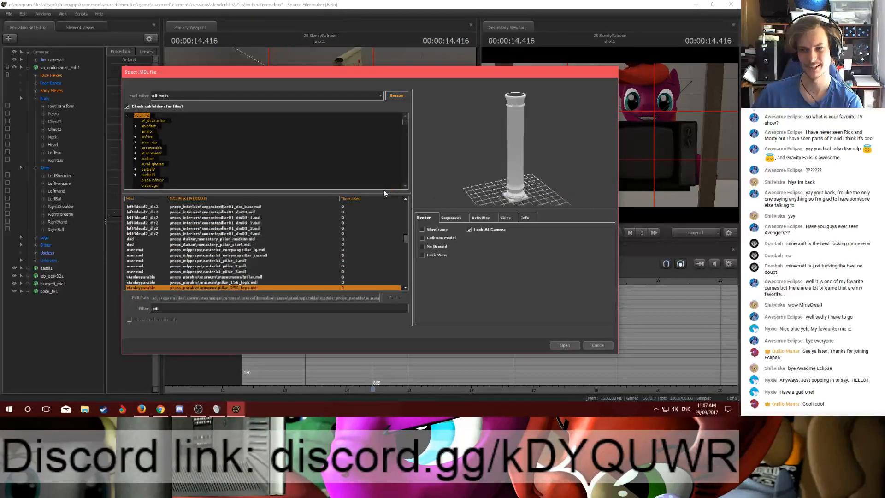
key(Down)
key(Down)
key(Down)
key(Down)
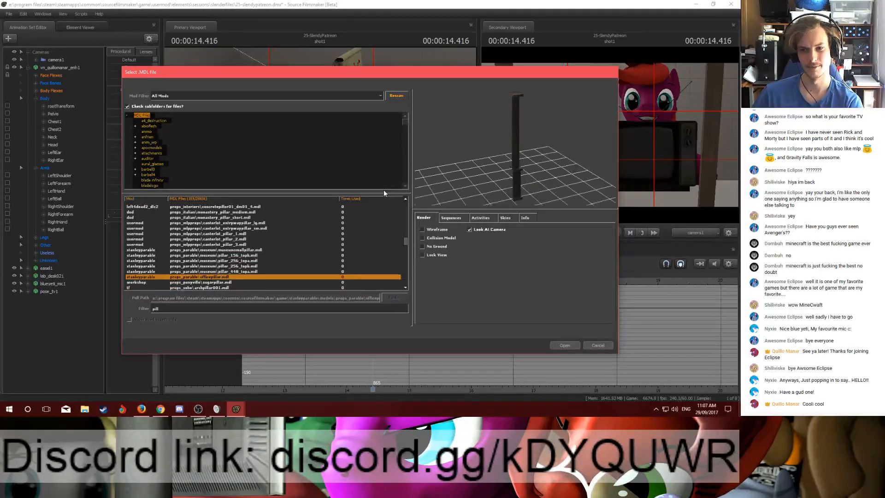
Step: Preview the workshop's stone, wood and dungeon pillars, up to scenebuildingpack's concrete column pillar
key(Down)
key(Down)
key(Down)
key(Down)
key(Down)
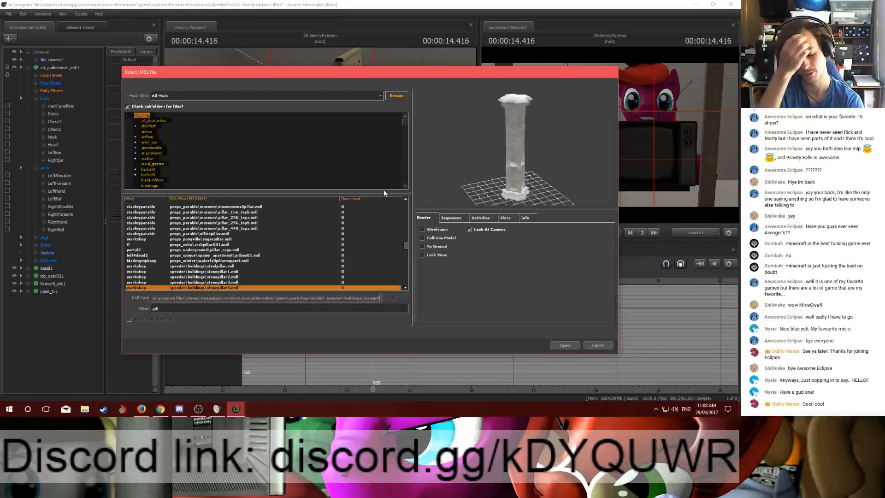
key(Down)
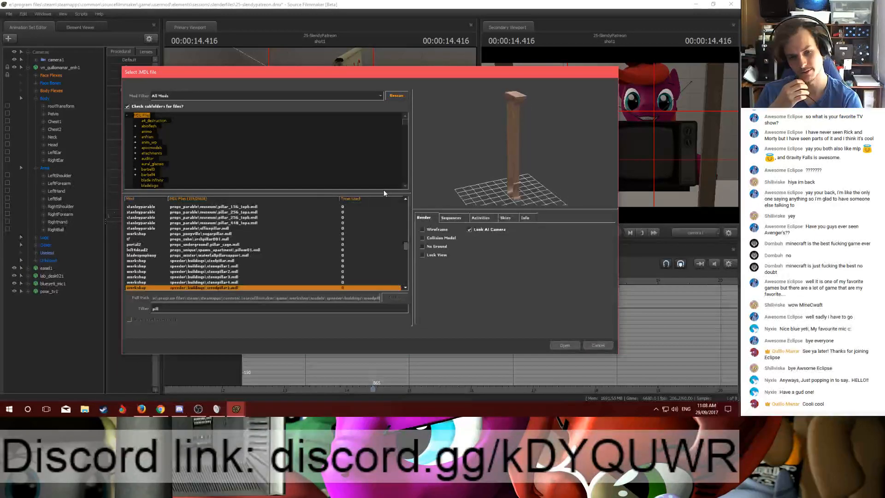
key(Down)
key(Down)
key(Down)
key(Down)
key(Down)
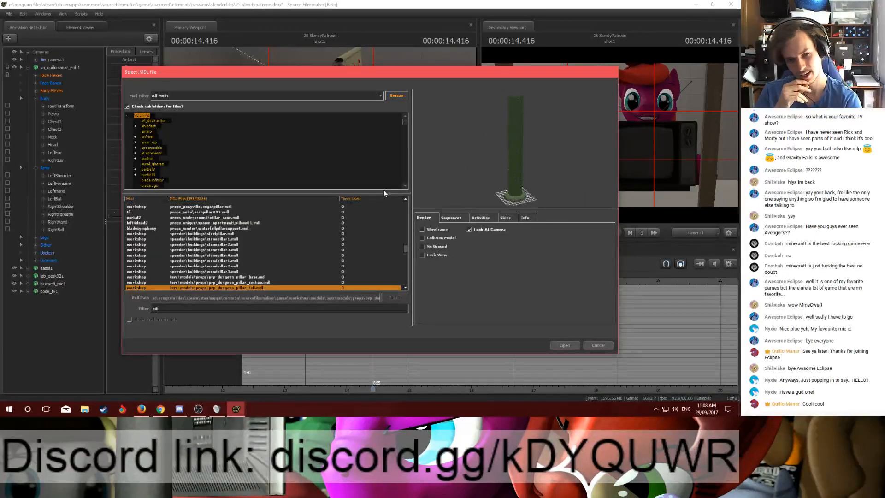
key(Down)
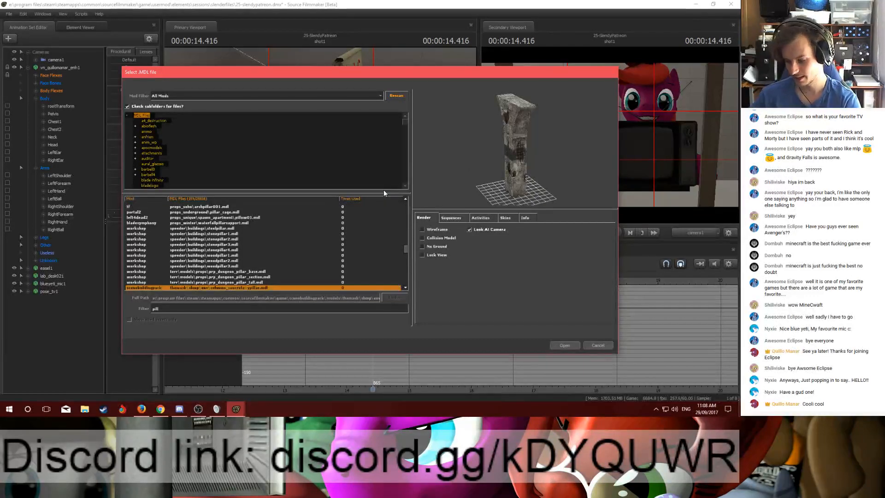
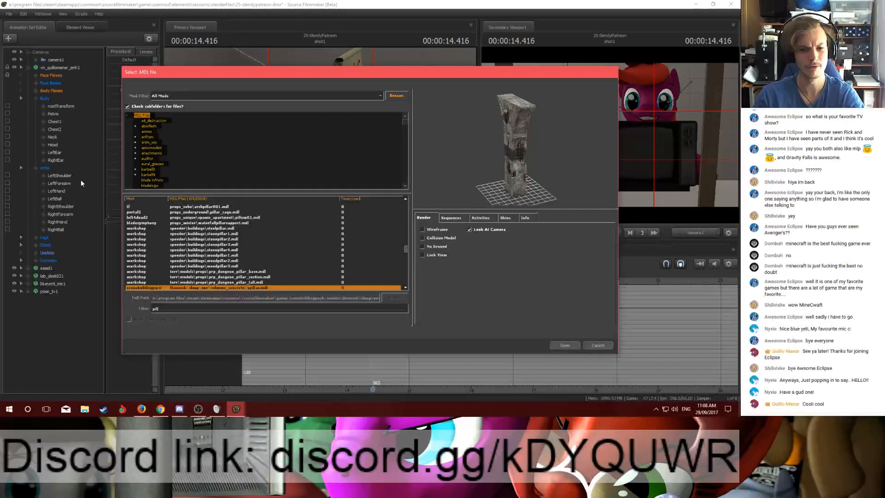
Step: Preview scenebuildingpack's steelwork, Asian, gothic and chinatown pillars
scroll(218, 230, down, 2)
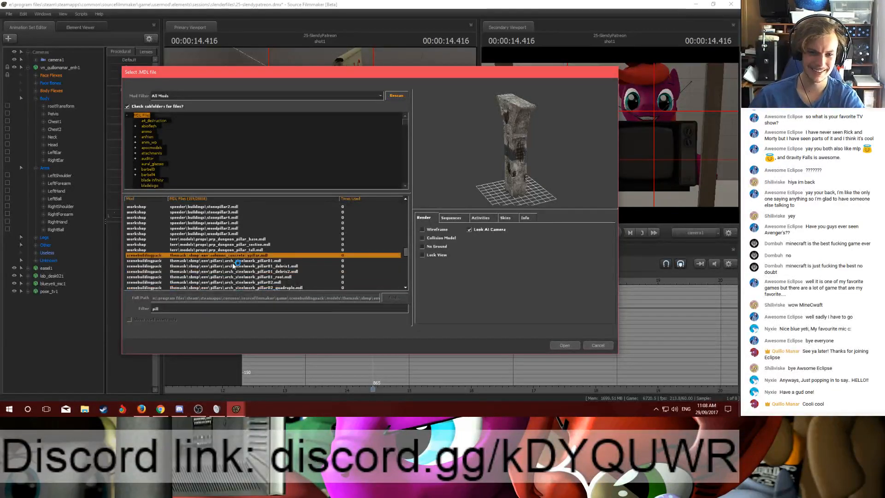
key(Down)
key(Down)
key(Down)
key(Down)
key(Down)
key(Down)
key(Down)
key(Down)
key(Down)
key(Down)
key(Down)
key(Down)
key(Down)
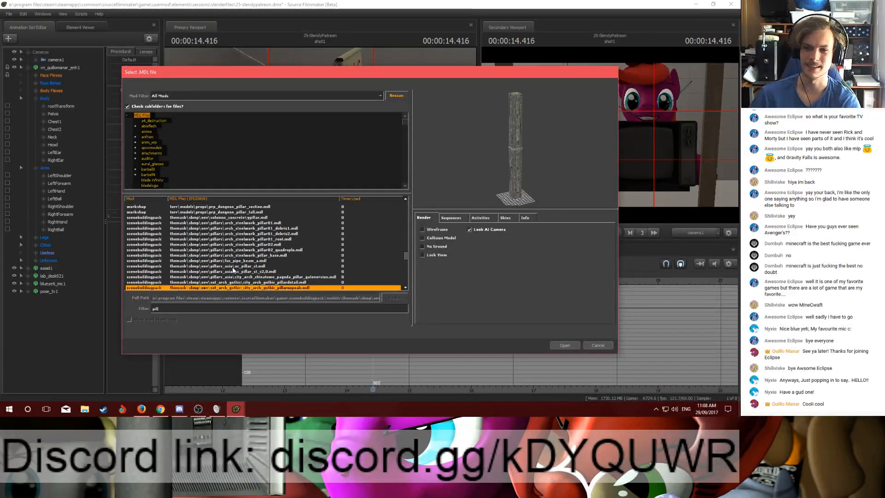
key(Down)
key(Down)
key(Down)
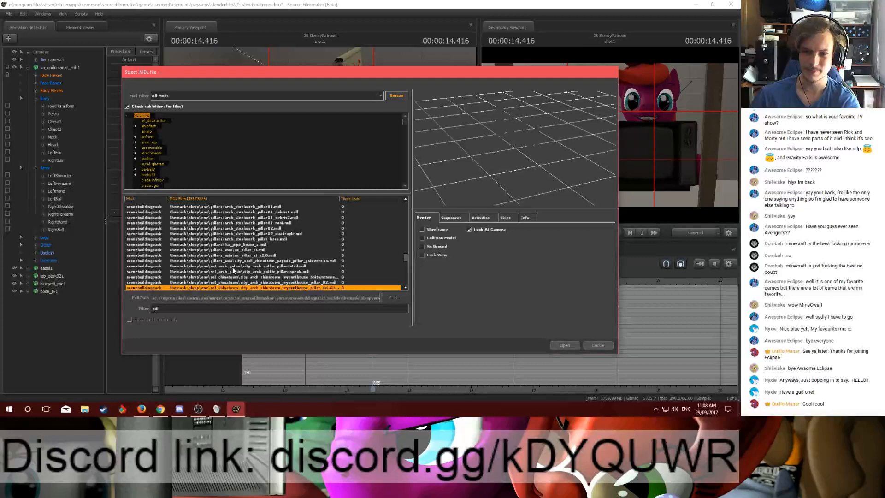
Step: Preview scenebuildingpack's set_godrelic pillars and the set_gotham hospital, glasshouse and shopfront pillars
key(Down)
key(Down)
key(Down)
key(Down)
key(Down)
key(Down)
key(Down)
key(Down)
key(Down)
key(Down)
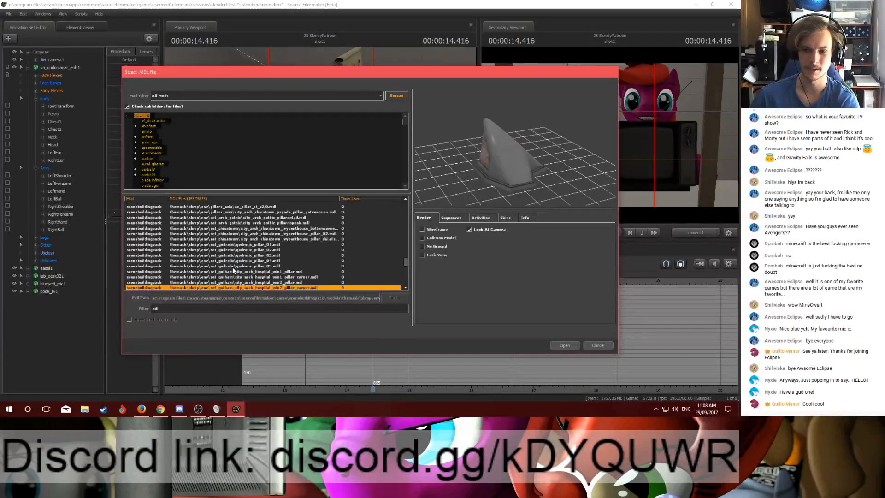
key(Down)
key(Down)
key(Down)
key(Down)
key(Down)
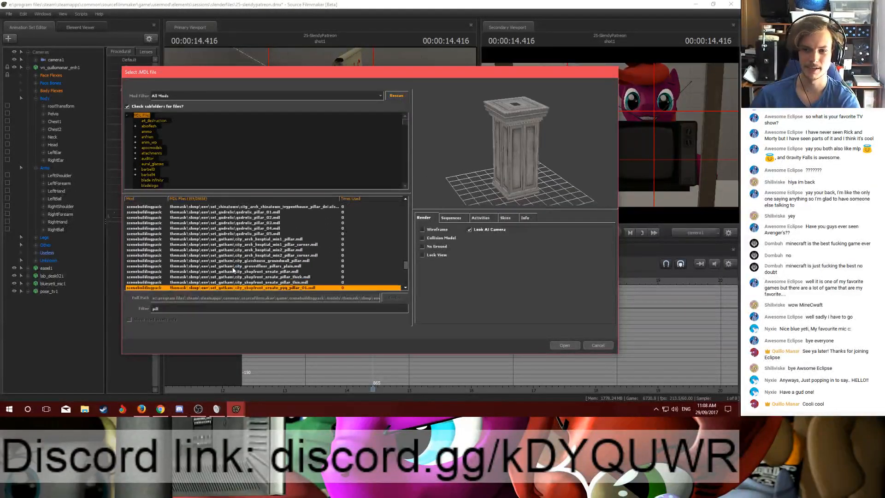
Step: Preview scenebuildingpack's sewer room and seawall fence pillars and the first cushion pillows, up to pillow01.mdl
key(Down)
key(Down)
key(Down)
key(Down)
key(Down)
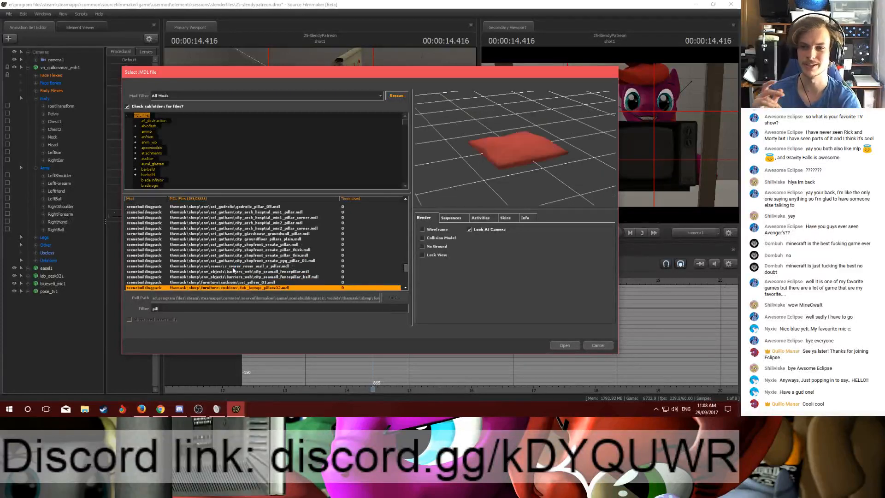
key(Down)
key(Down)
key(Down)
key(Down)
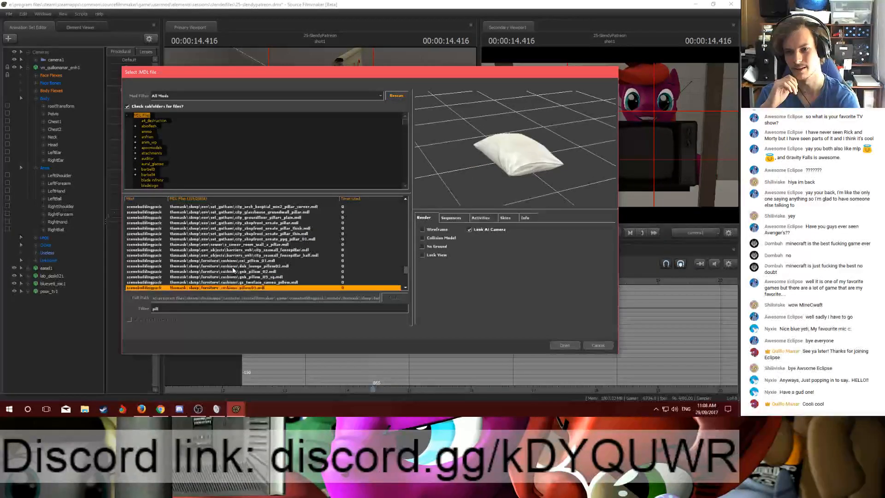
Step: Preview scenebuildingpack's remaining cushion pillows and the hospital pharmacy pill bottle models
key(Down)
key(Down)
key(Down)
key(Down)
key(Down)
key(Down)
key(Down)
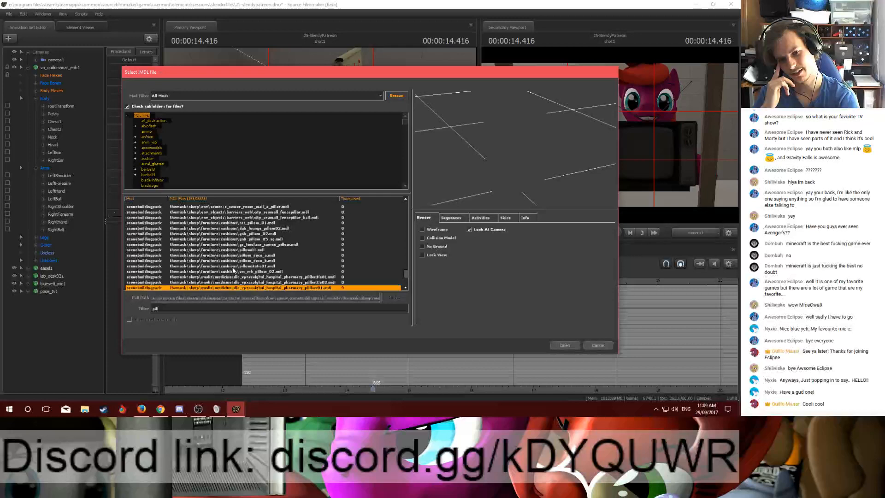
Step: Find the w_eq_painpills model further down the "pill" list and load it into the scene
key(Down)
key(Down)
key(Down)
key(Up)
key(Down)
click(564, 345)
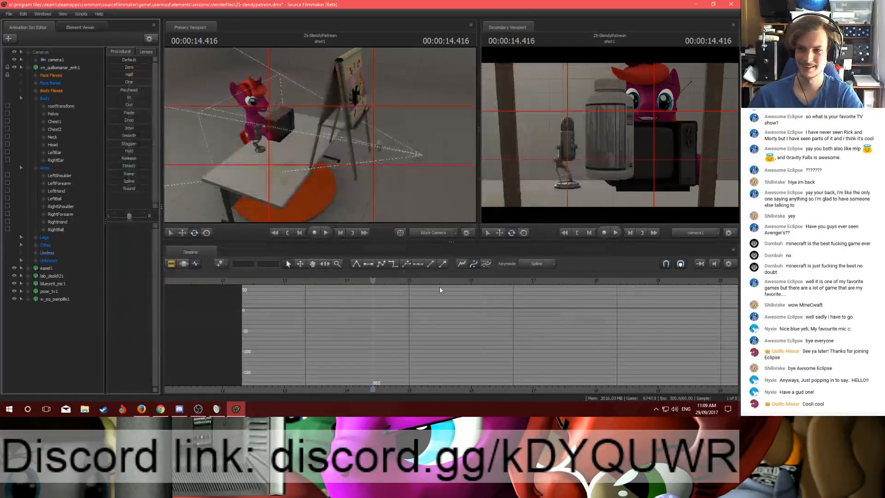
Step: Move and rotate the pain pills bottle into the television so its white cap forms a knob on the front
key(w)
key(F3)
drag(363, 154, 275, 133)
key(w)
drag(318, 180, 306, 137)
key(w)
key(s)
key(e)
key(w)
key(s)
key(w)
key(w)
key(e)
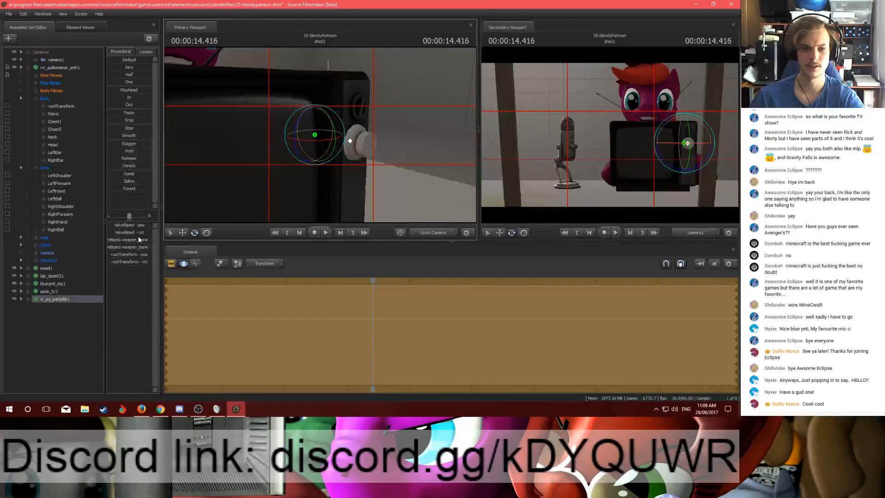
Step: Expand the pain pills bottle's rootTransform down to its position and rotation channels and select the rotation
click(27, 300)
click(36, 315)
click(36, 307)
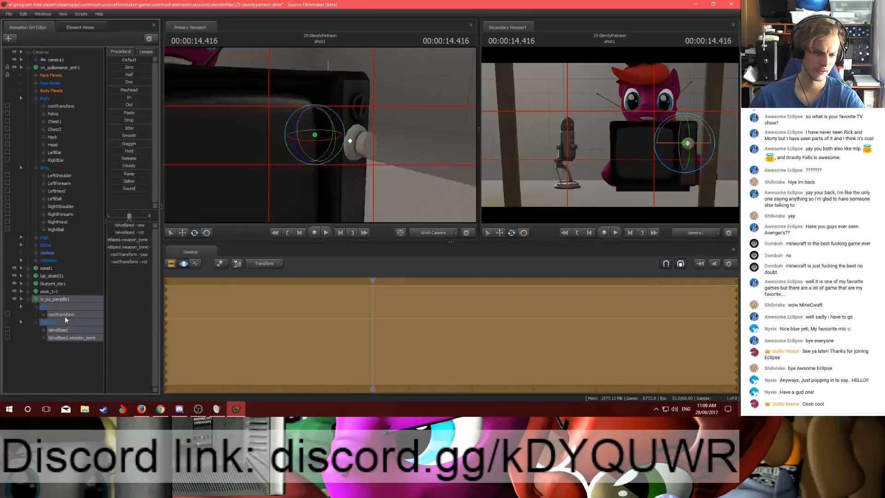
click(63, 315)
click(44, 314)
click(50, 322)
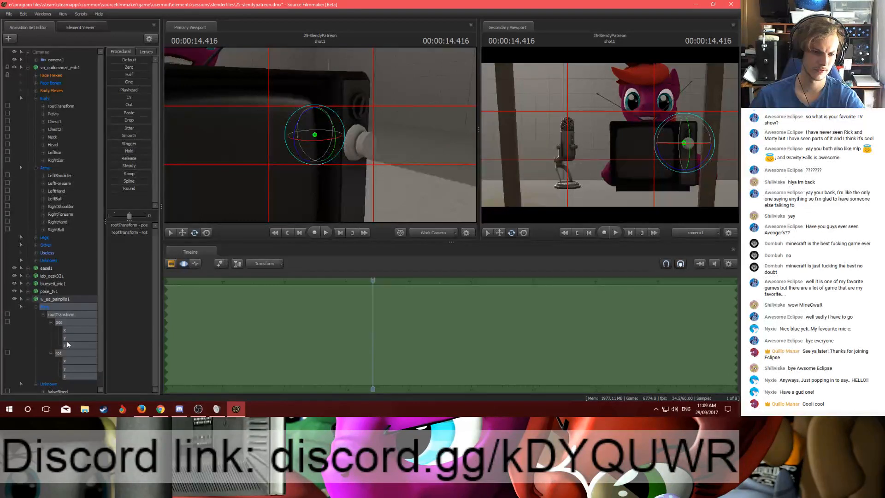
click(66, 353)
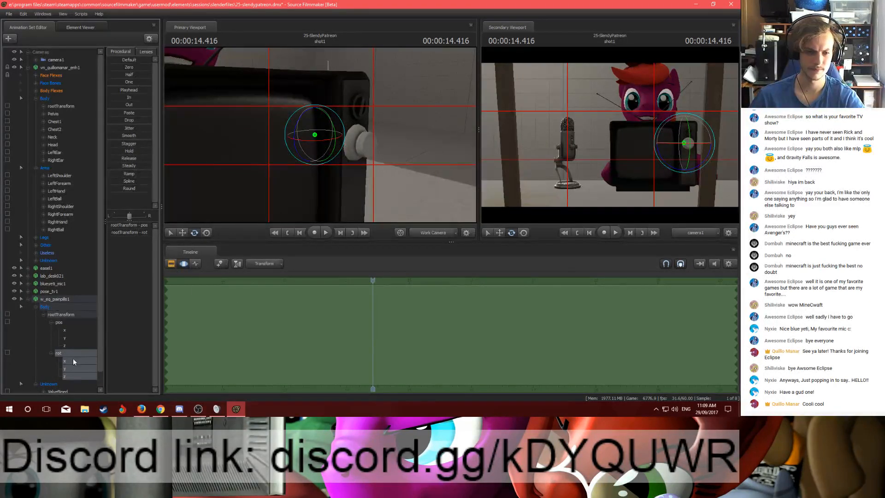
Step: In the Graph Editor, set the bottle's rootTransform Y rotation to 90 and Z rotation to -180
click(197, 264)
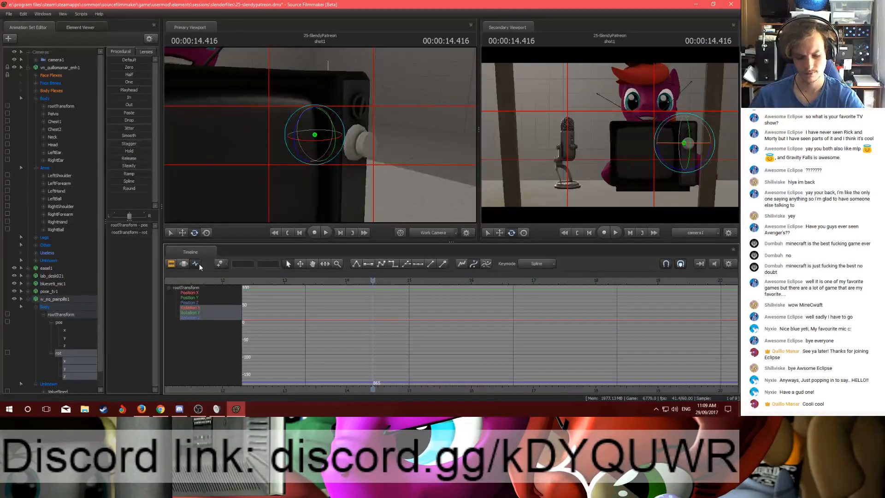
click(70, 363)
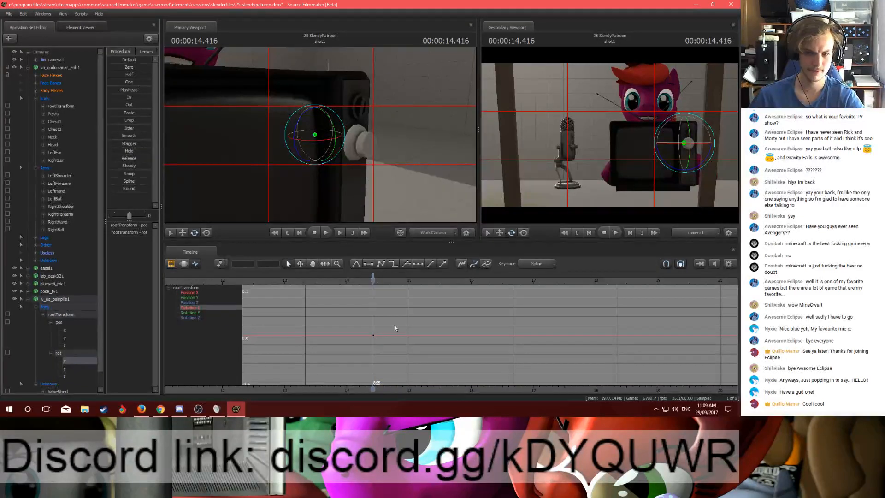
click(68, 369)
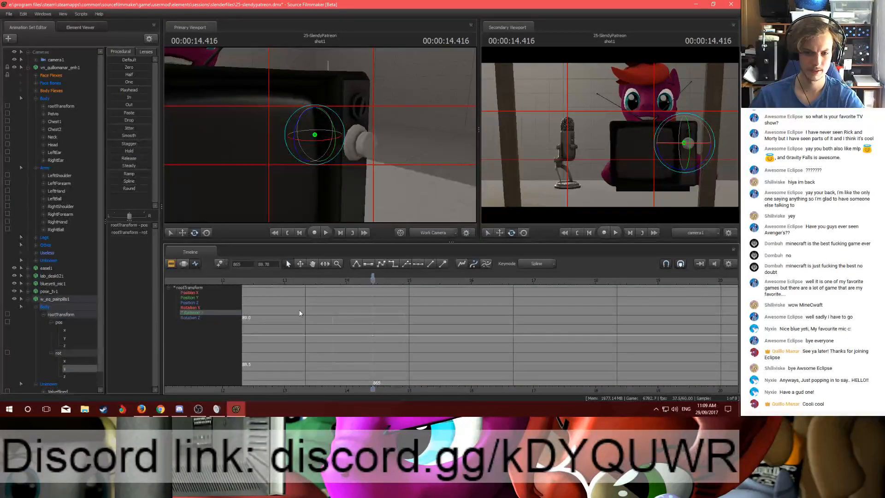
text(90)
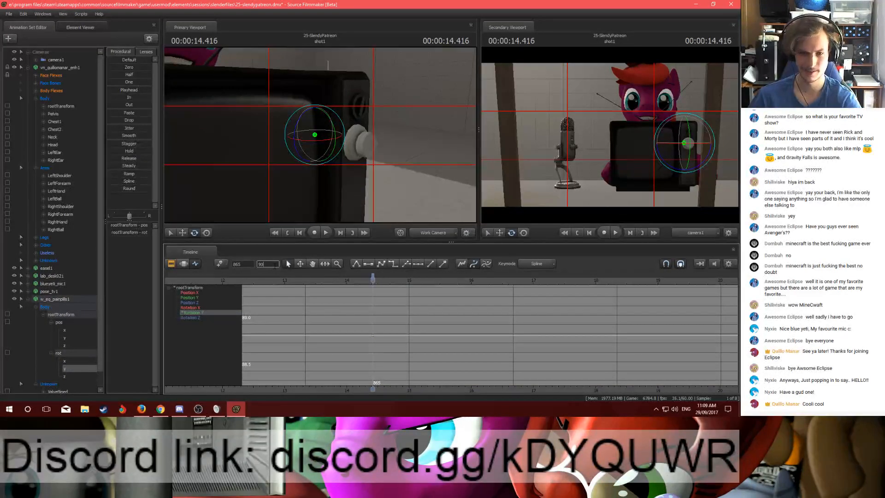
key(Return)
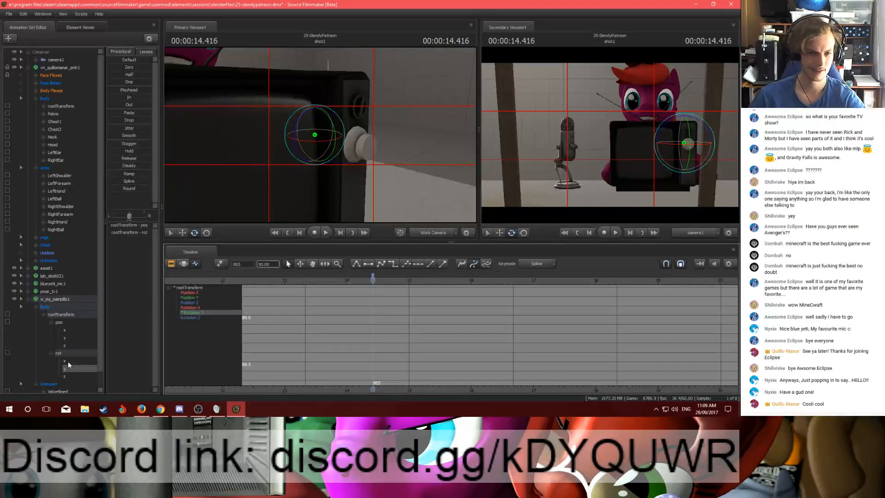
click(64, 376)
click(267, 264)
text(-180)
key(Return)
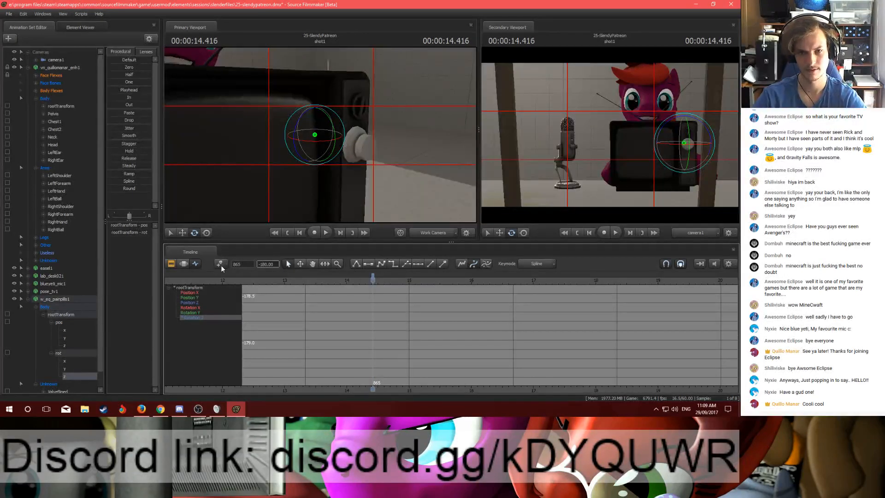
Step: Select the bottle's Body controls and reposition the bottle so its cap lines up with the television's control panel
click(59, 309)
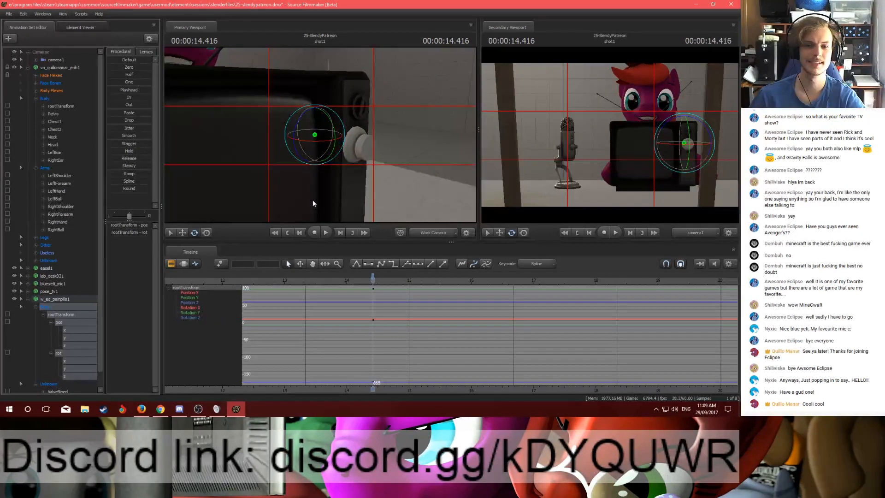
drag(312, 201, 323, 203)
key(w)
mouse_move(282, 128)
mouse_down()
mouse_move(278, 111)
mouse_move(276, 121)
mouse_up()
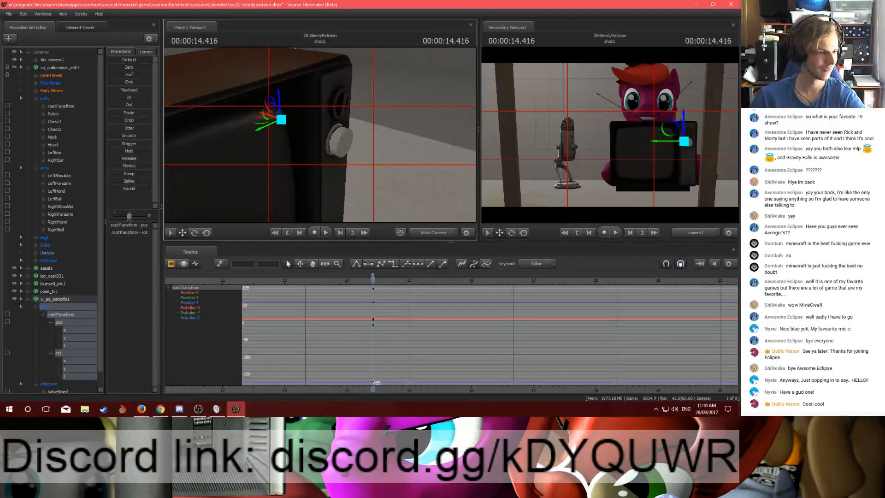
key(alt+Tab)
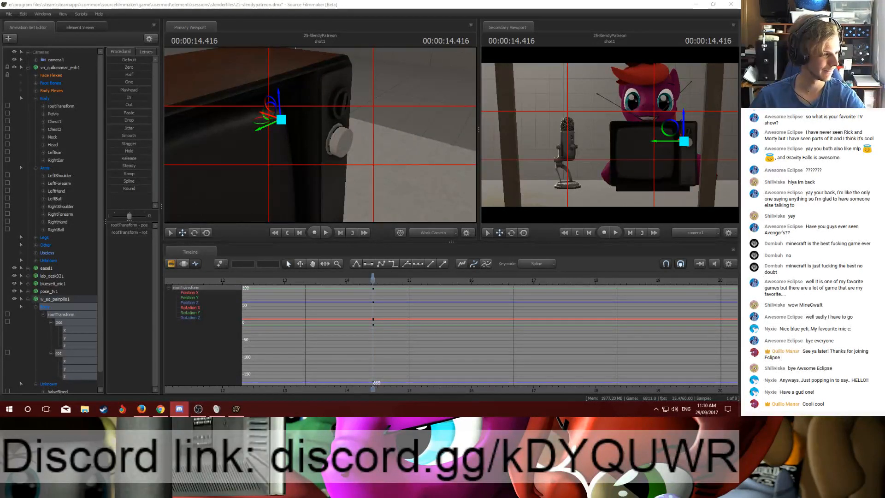
key(alt+Tab)
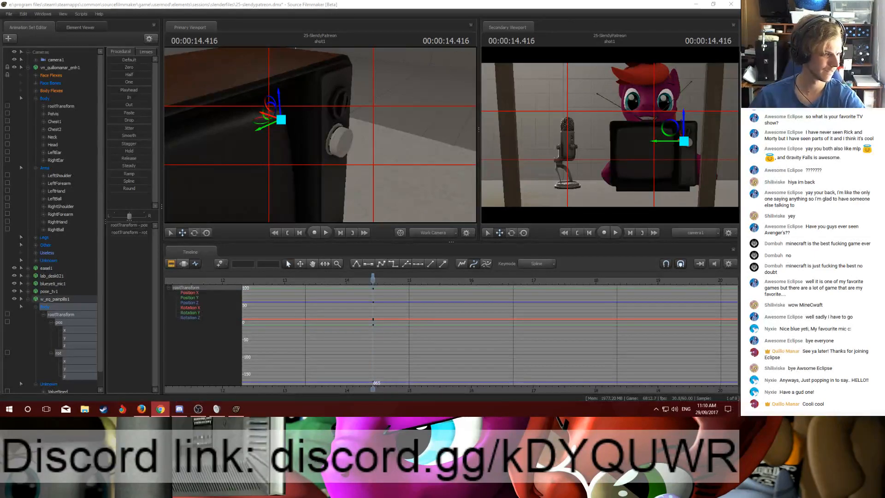
key(alt+Tab)
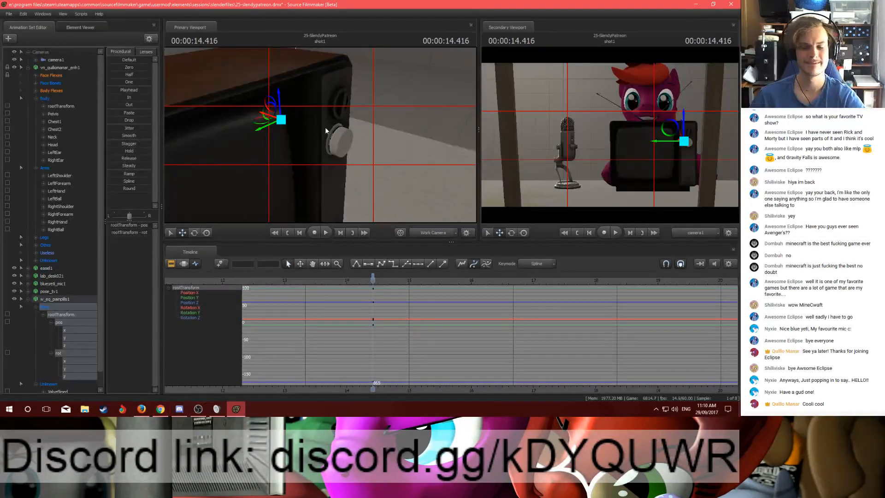
Step: Collapse the pain pills bottle's controls and start a new particle system from the definition file magic_aura.pcf
click(28, 298)
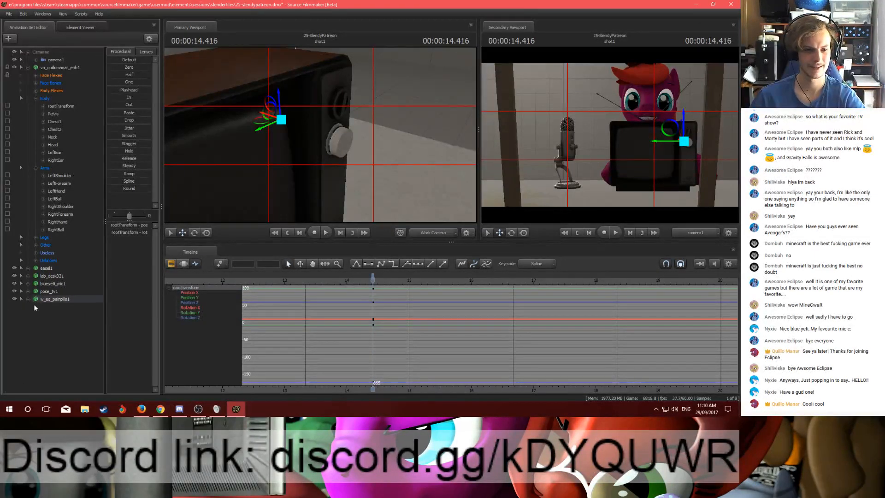
right_click(41, 310)
click(71, 333)
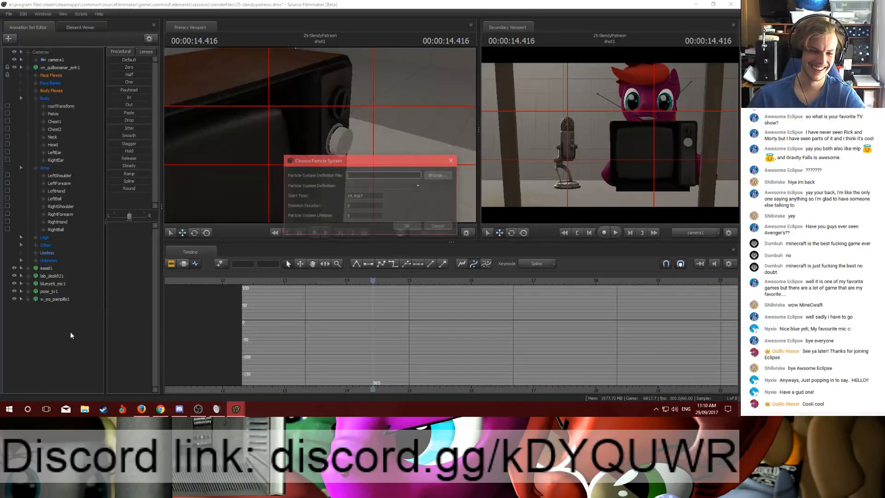
text(magic)
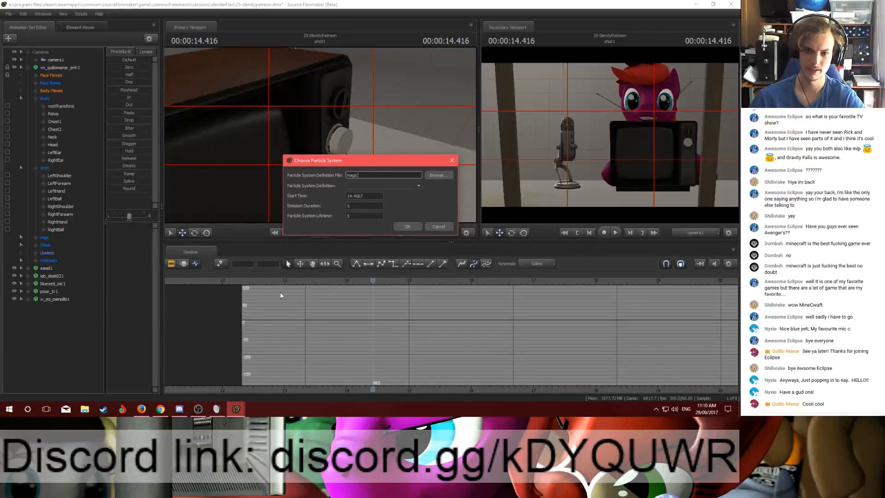
click(436, 175)
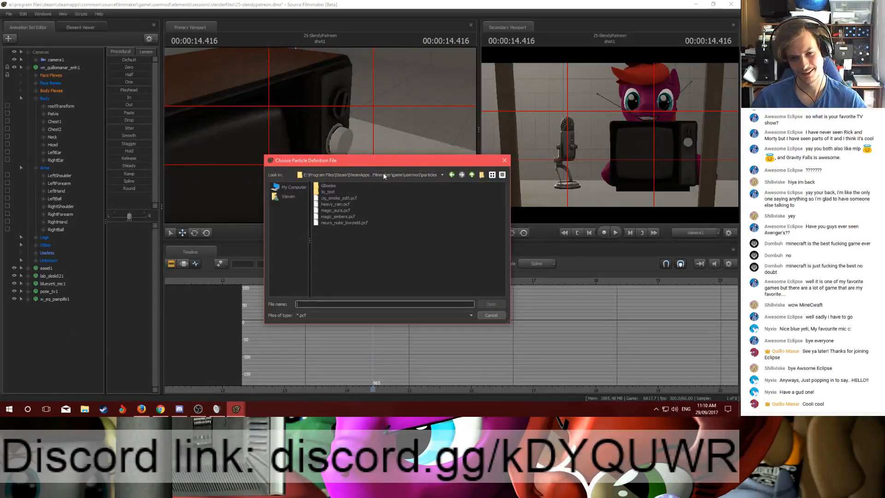
click(346, 211)
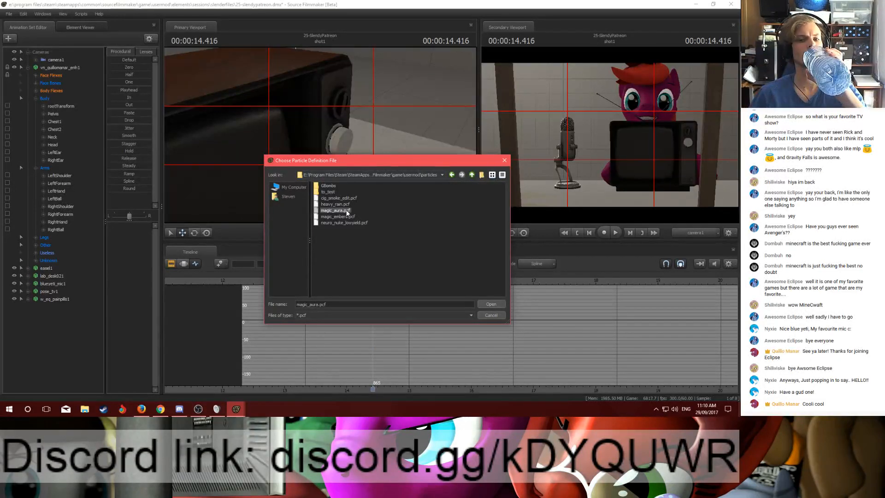
click(487, 304)
Step: Create the particle system with the magic_aura_small definition and move the playhead to 14.616 seconds
click(393, 186)
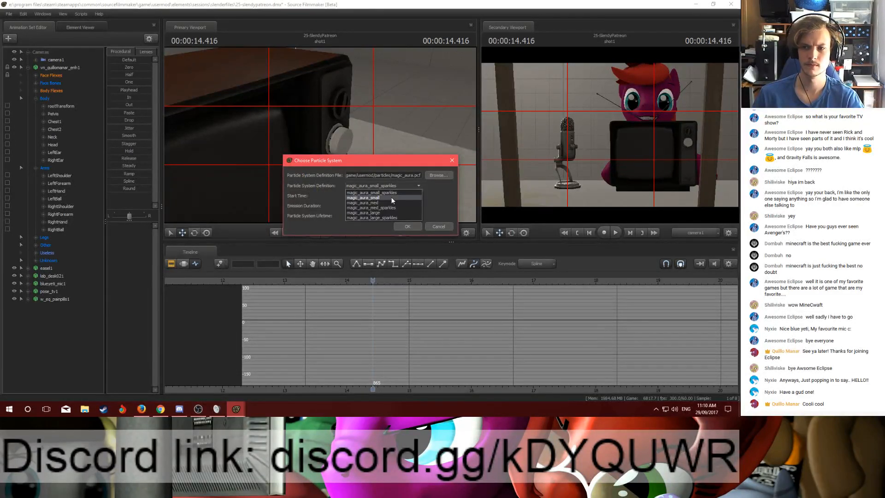
click(391, 202)
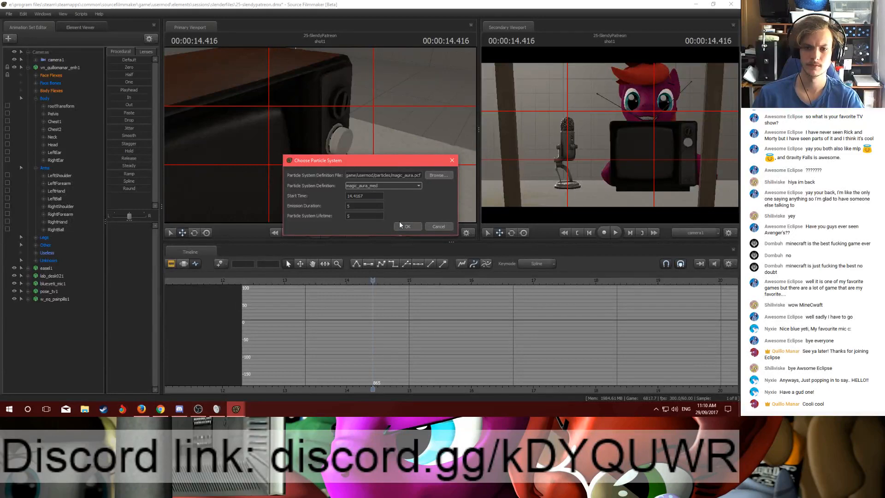
click(390, 186)
click(391, 198)
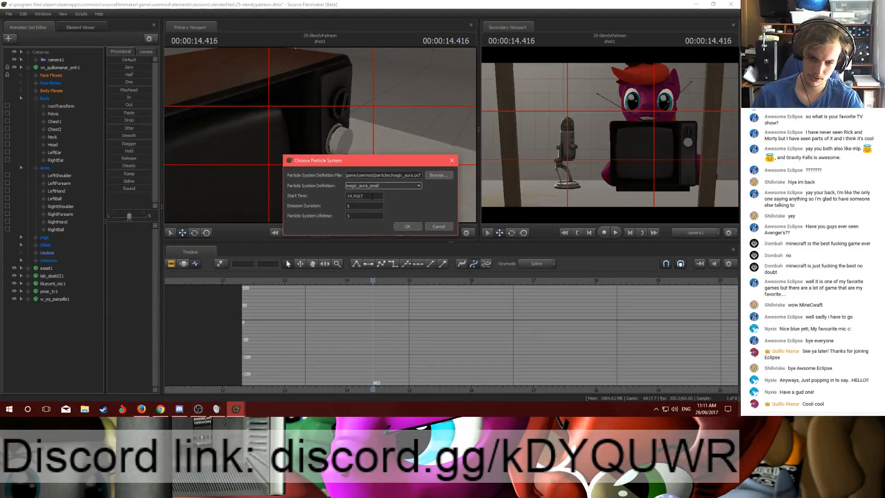
double_click(372, 196)
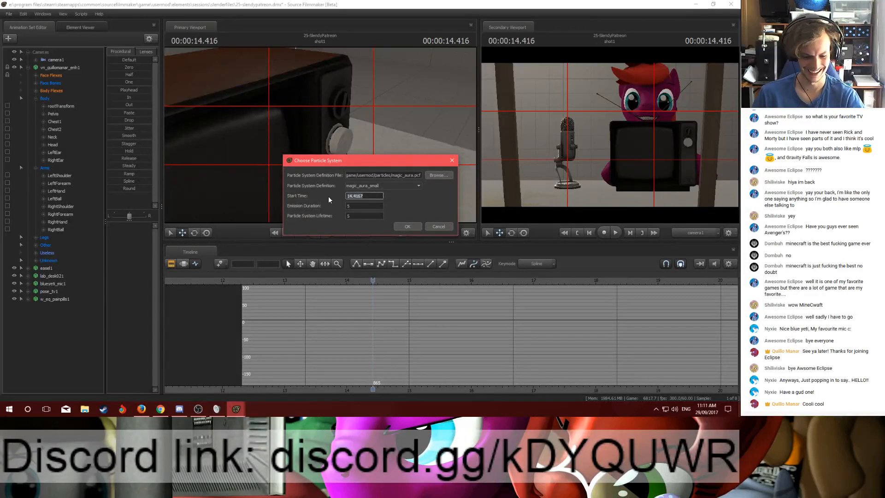
click(408, 226)
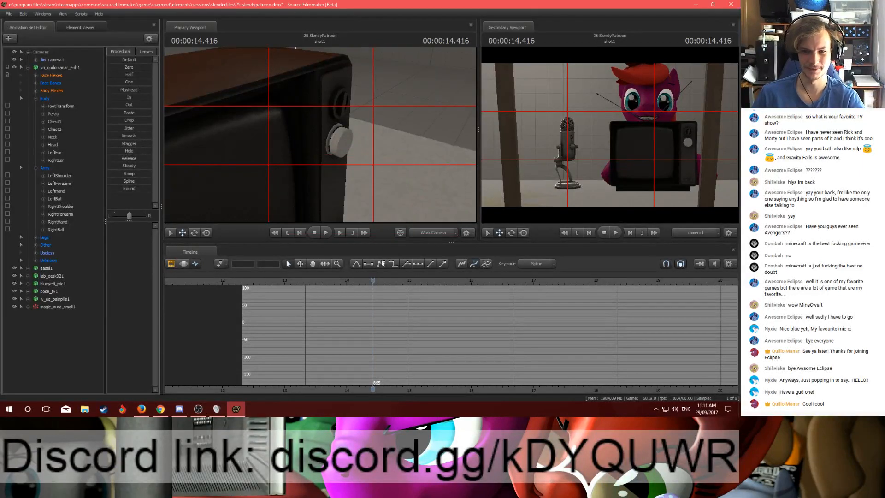
drag(370, 279, 385, 280)
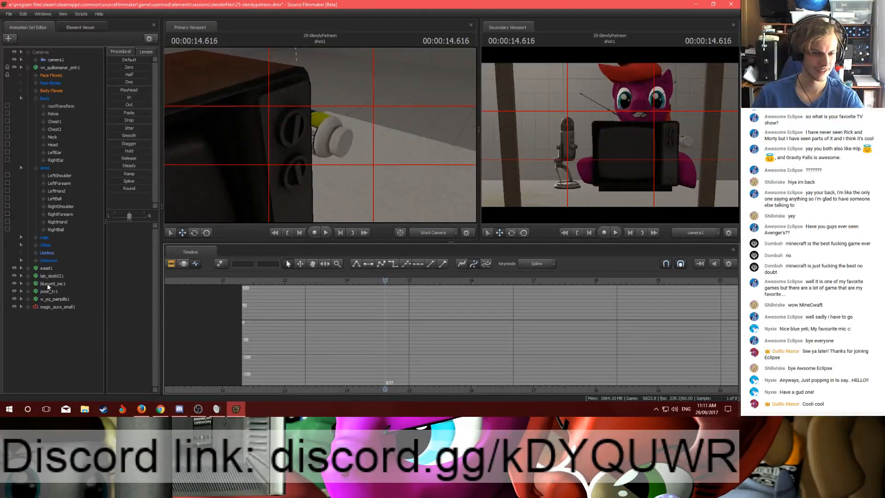
click(51, 299)
right_click(51, 299)
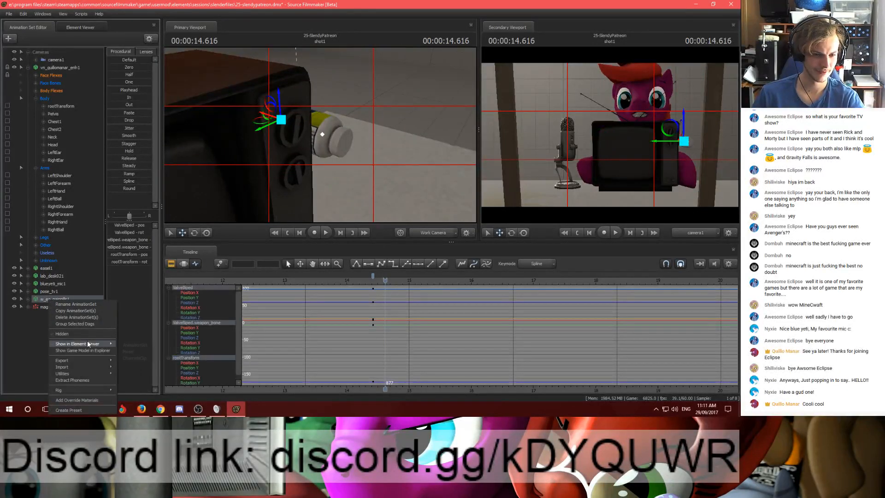
click(134, 351)
click(26, 40)
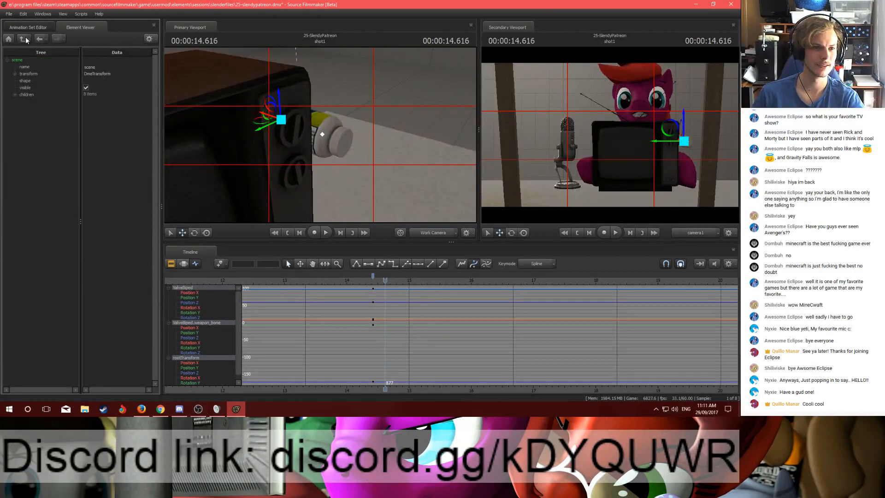
click(15, 95)
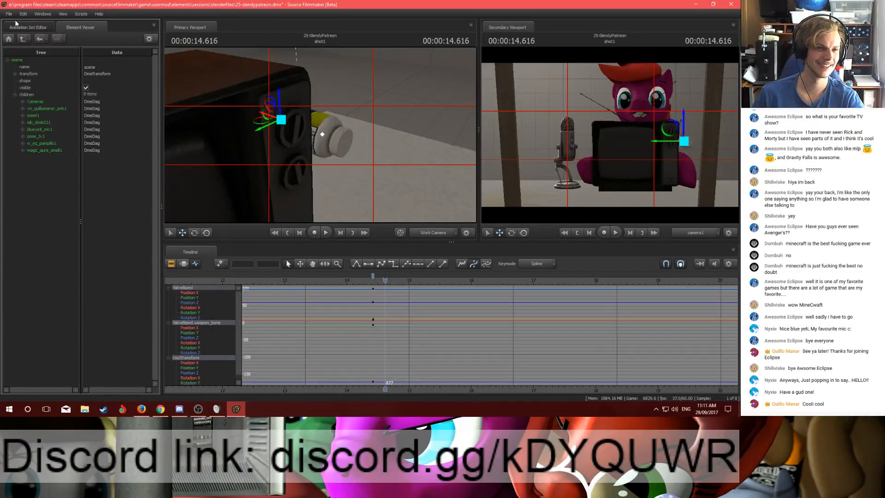
click(28, 27)
Step: Show the pain pills bottle in the Element Viewer, expand its children and copy the child model element
right_click(50, 296)
mouse_move(91, 343)
click(134, 348)
click(23, 39)
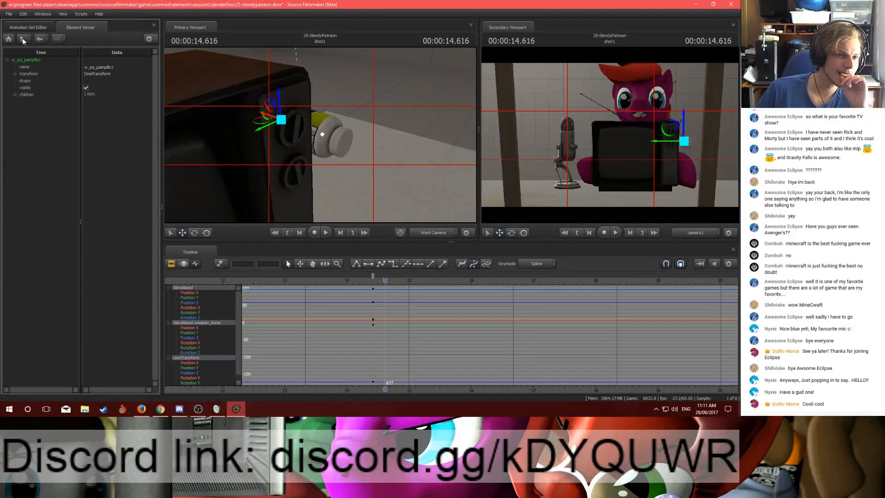
click(16, 95)
right_click(44, 102)
click(59, 122)
click(28, 28)
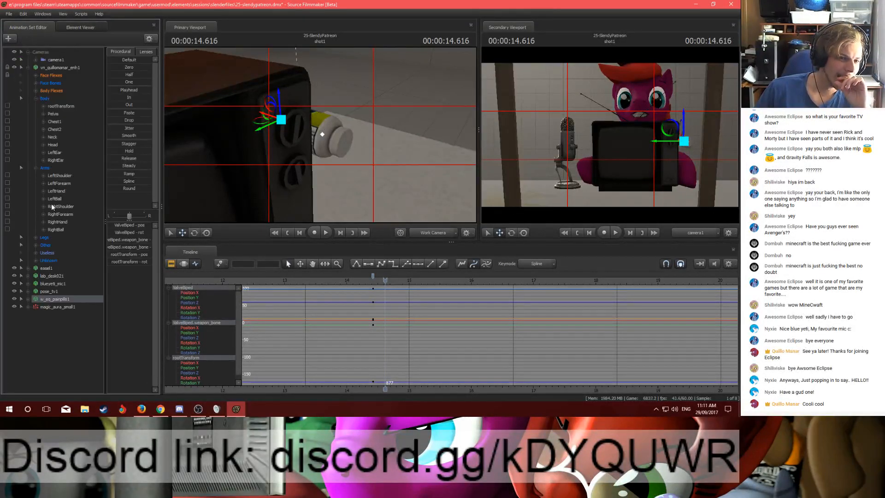
Step: Paste the copied bottle model as a reference into the controlModels of the magic_aura_small1 particle system
right_click(51, 306)
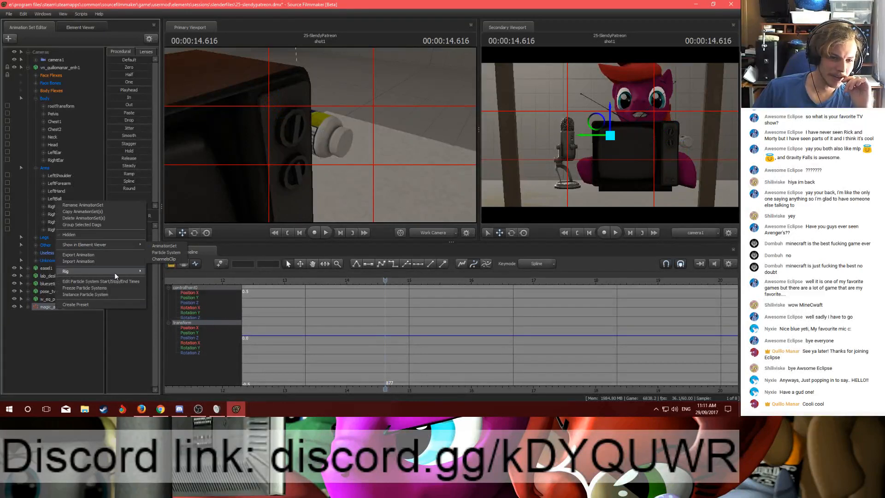
mouse_move(118, 244)
click(166, 252)
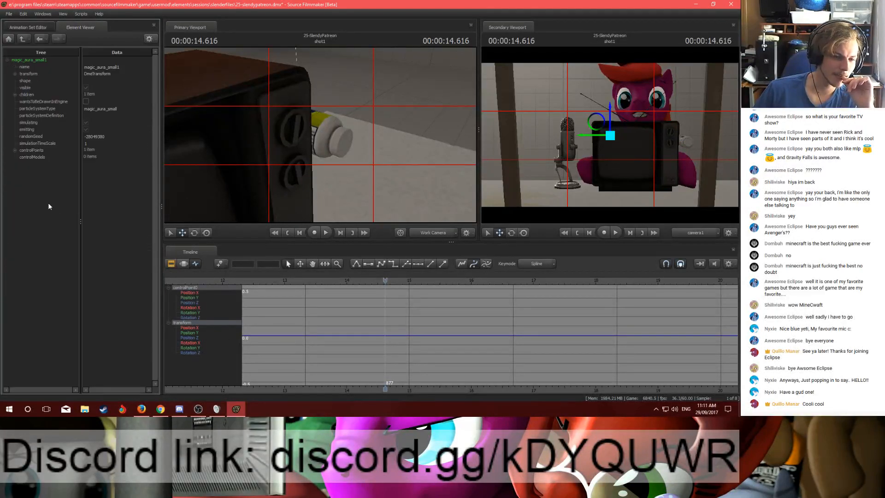
right_click(23, 157)
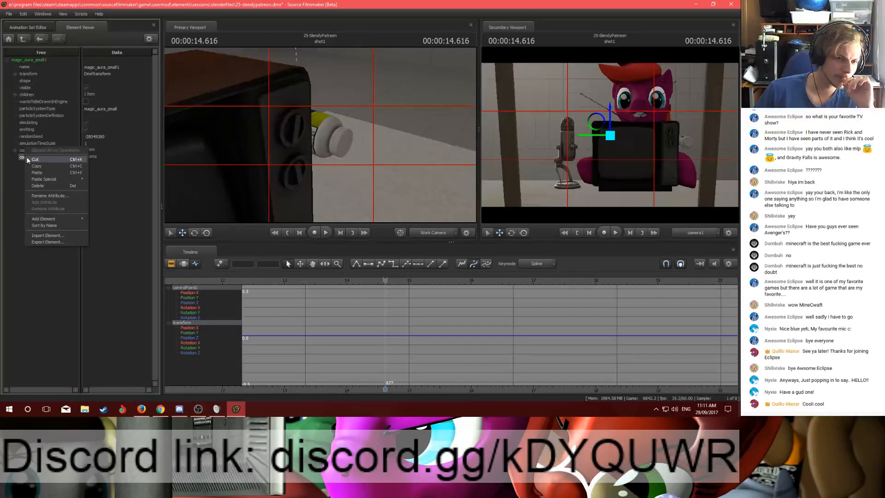
mouse_move(64, 180)
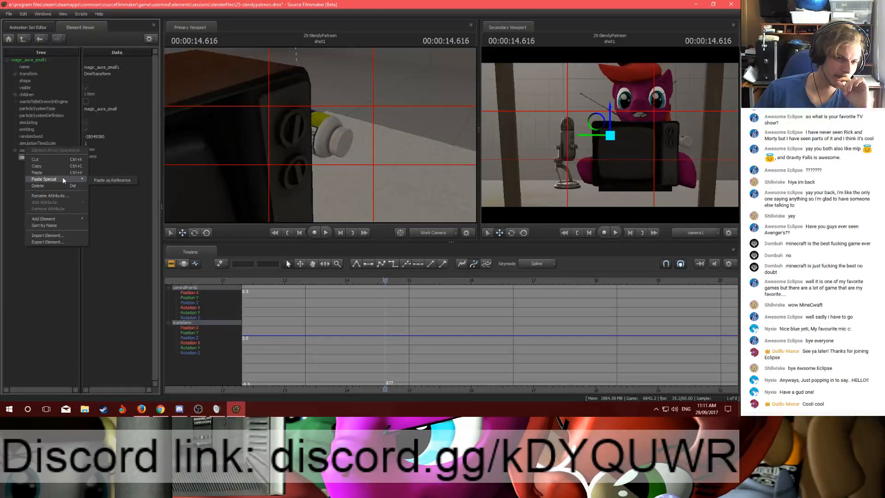
click(100, 181)
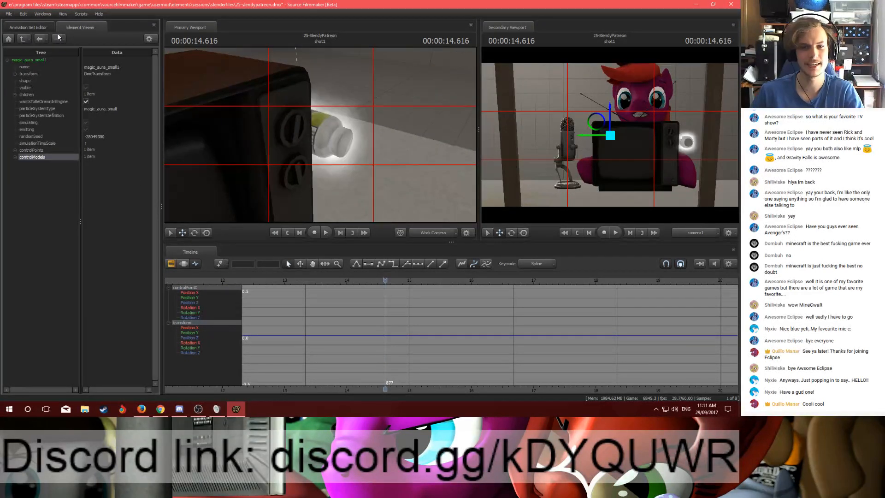
Step: Instance the magic_aura_small1 particle system and open it in the Particle System Editor
click(30, 28)
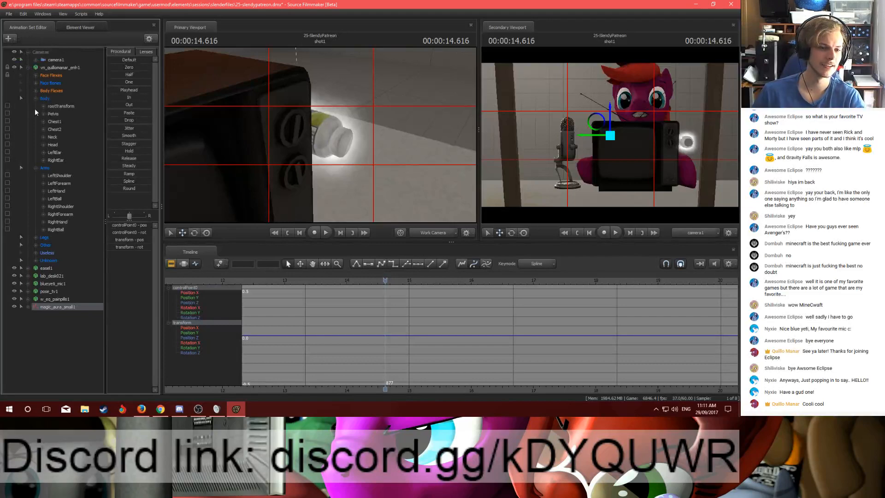
right_click(50, 308)
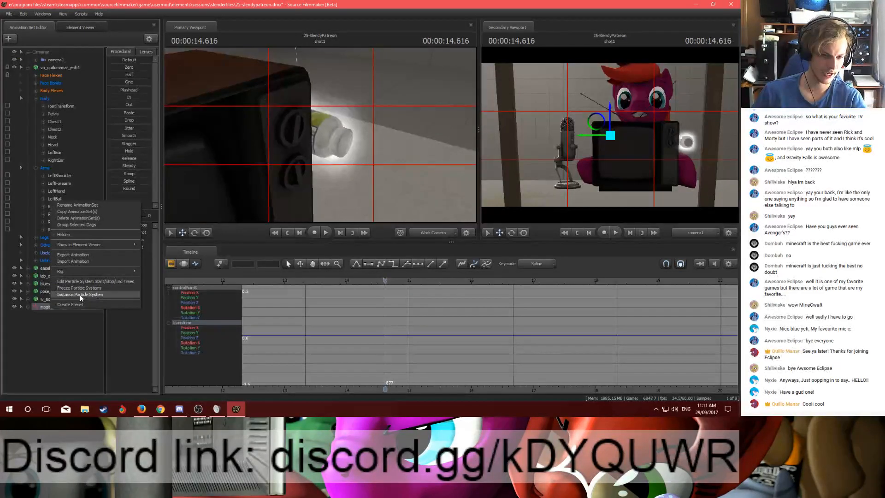
click(80, 289)
right_click(59, 306)
mouse_move(109, 402)
click(179, 405)
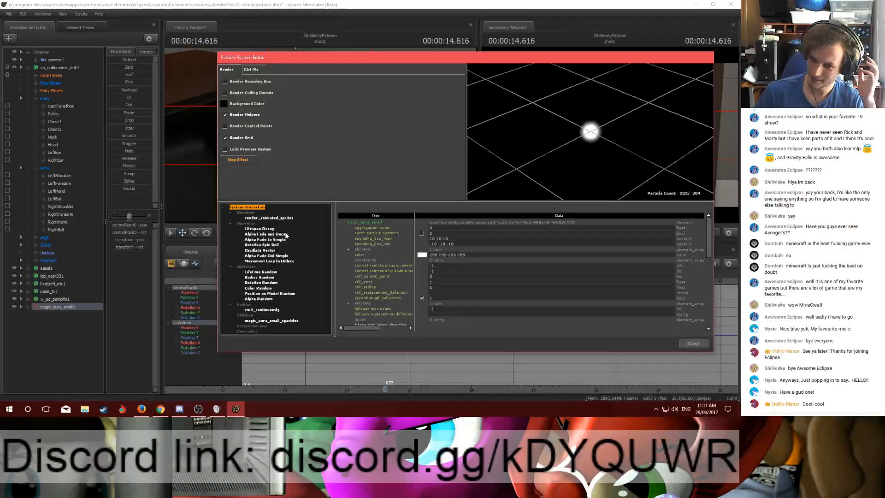
Step: Set color1 of the particle system's Color Random initializer to yellow, RGB 255 246 0
click(275, 321)
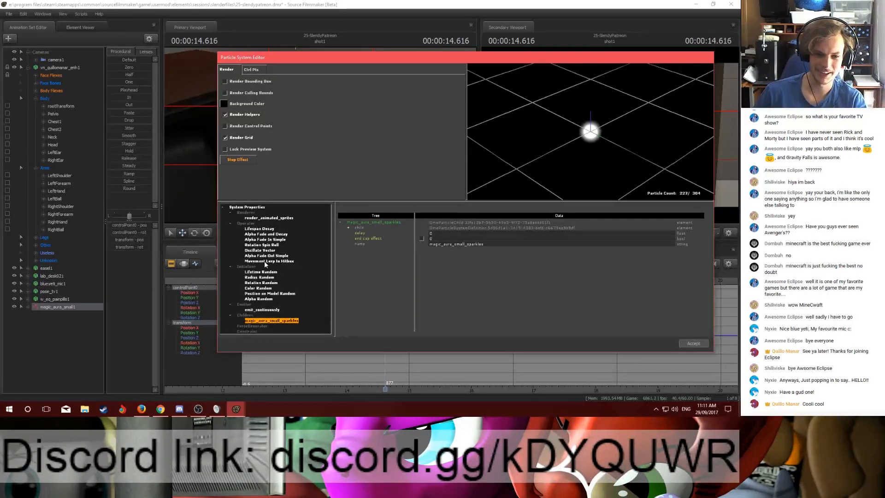
click(258, 287)
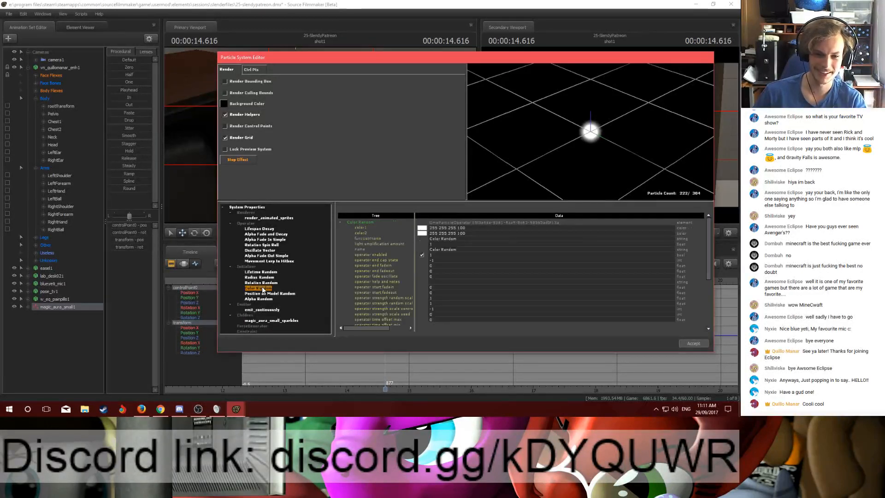
click(421, 229)
drag(489, 248, 490, 233)
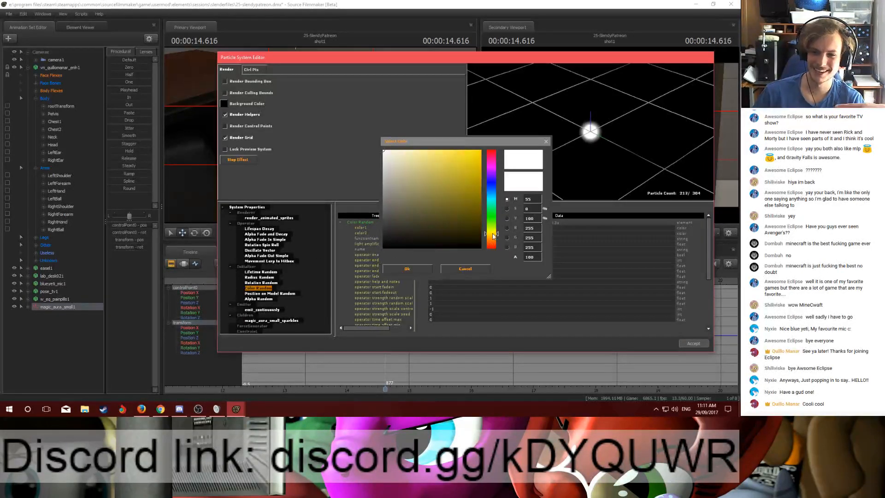
drag(469, 192, 500, 145)
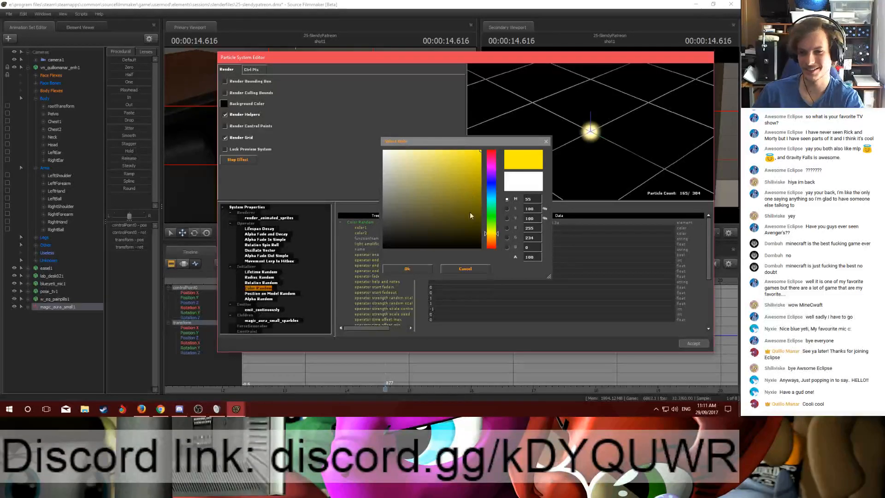
click(490, 233)
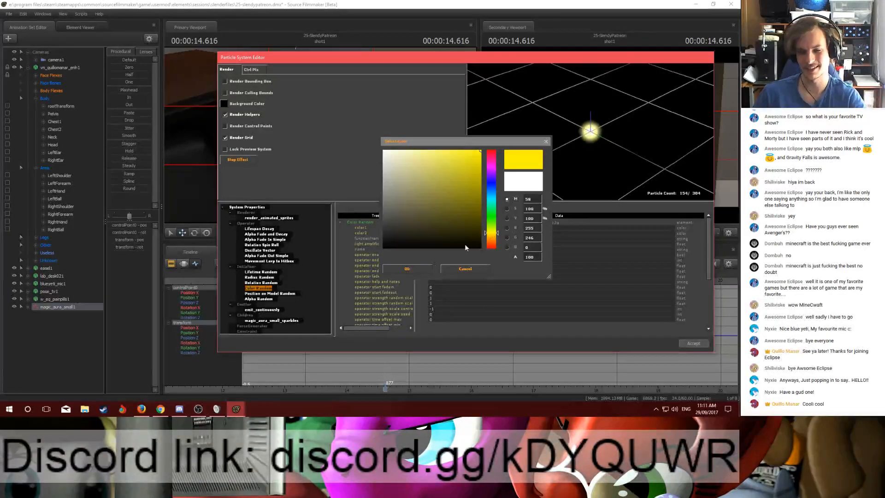
click(419, 270)
Step: Set color2 of the Color Random initializer to golden yellow, RGB 255 204 0, and accept the particle edits
double_click(388, 233)
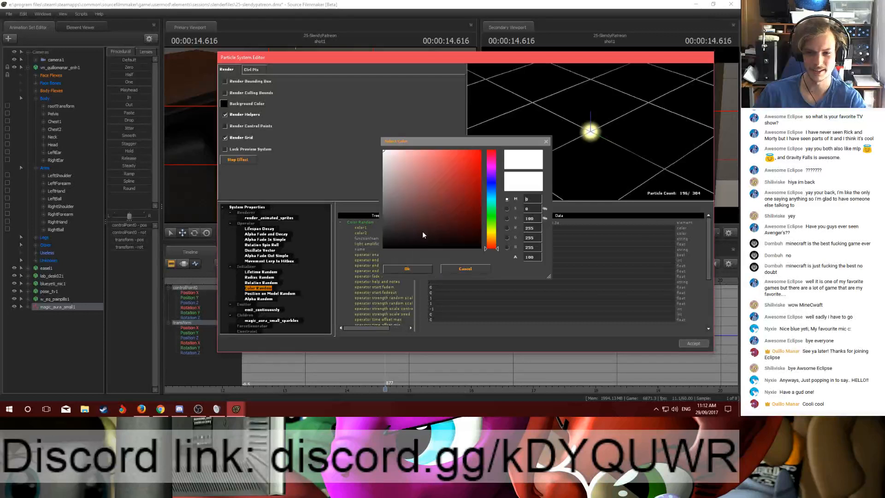
drag(495, 245, 496, 237)
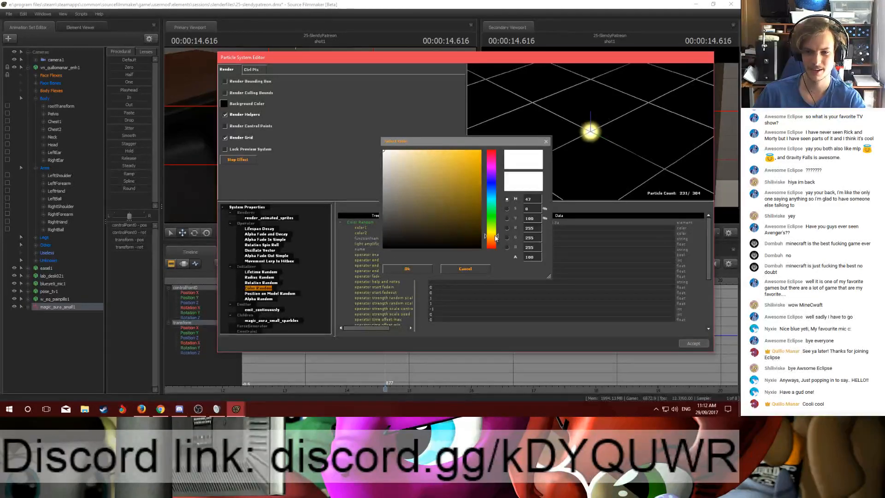
click(480, 152)
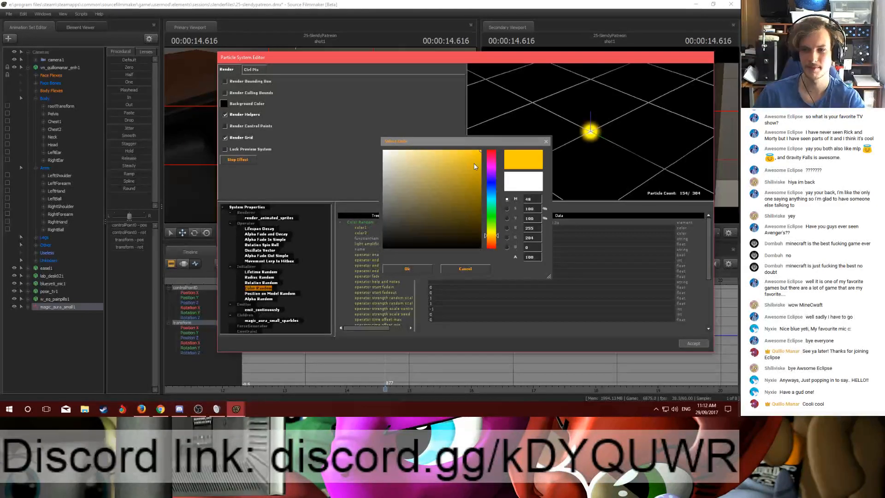
click(404, 268)
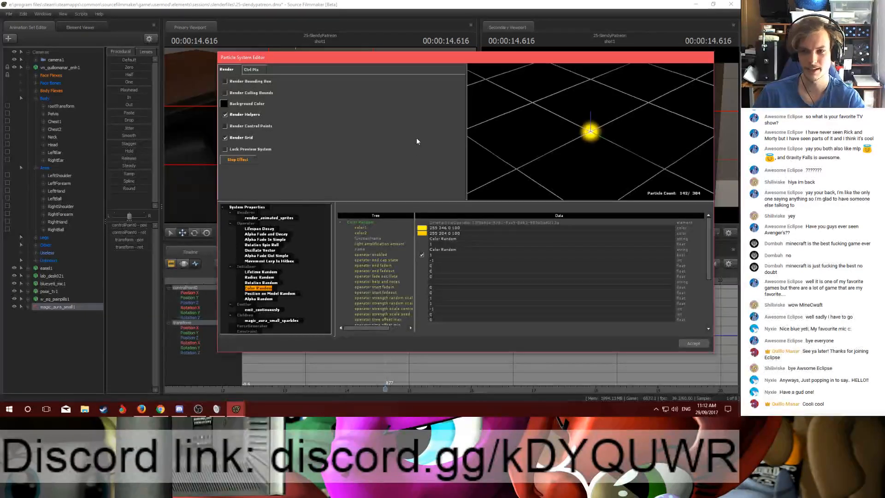
click(693, 342)
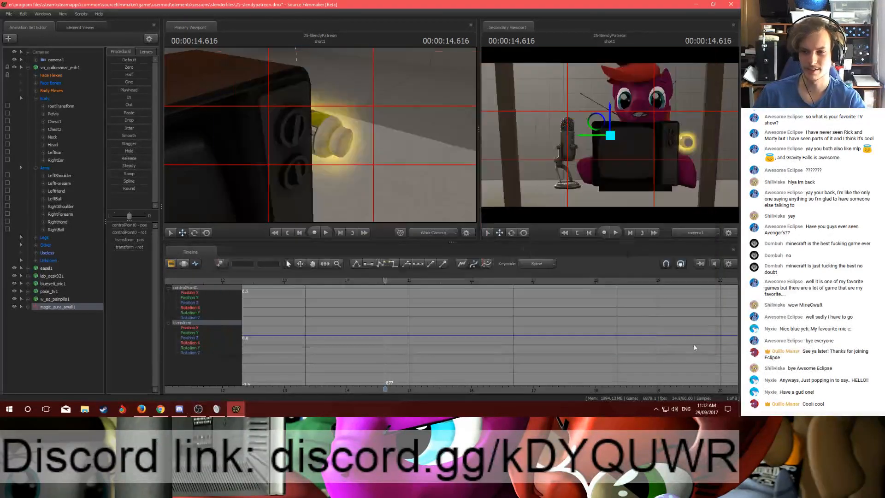
mouse_move(320, 134)
mouse_down()
mouse_move(304, 126)
mouse_move(319, 121)
mouse_move(320, 135)
mouse_move(306, 127)
mouse_move(318, 128)
mouse_up()
key(s)
key(w)
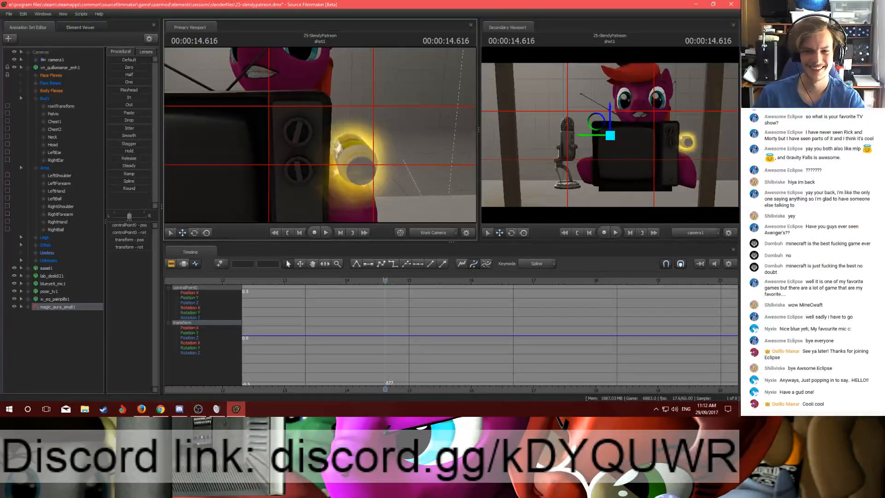
Step: At 14.416 in shot1, lock the w_eq_painpills1 rootTransform to the rootTransform of pose_tv1
drag(386, 280, 372, 279)
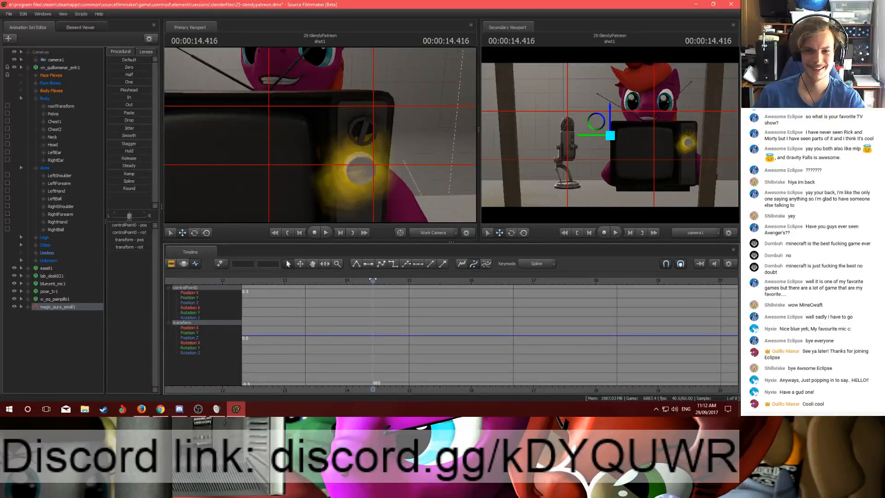
click(28, 307)
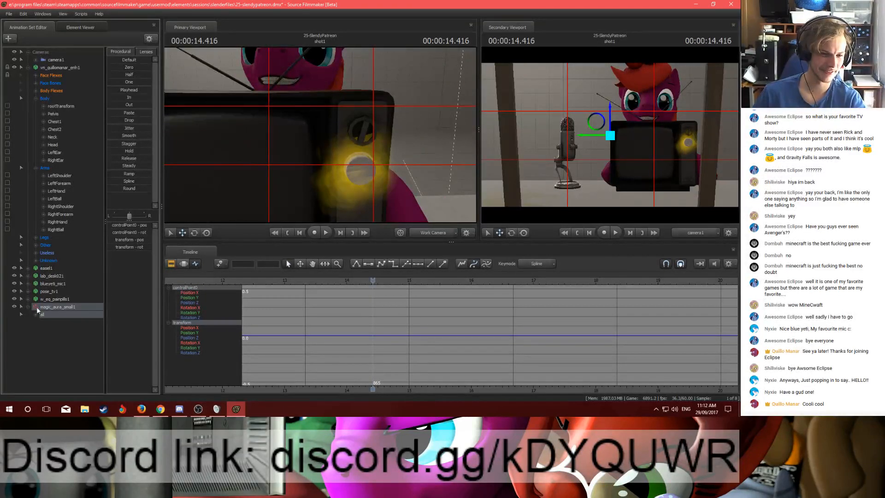
click(42, 299)
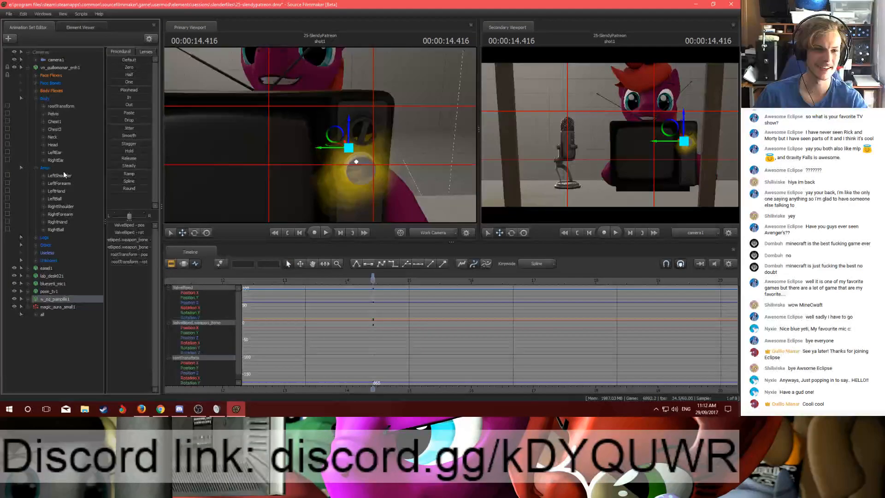
click(28, 291)
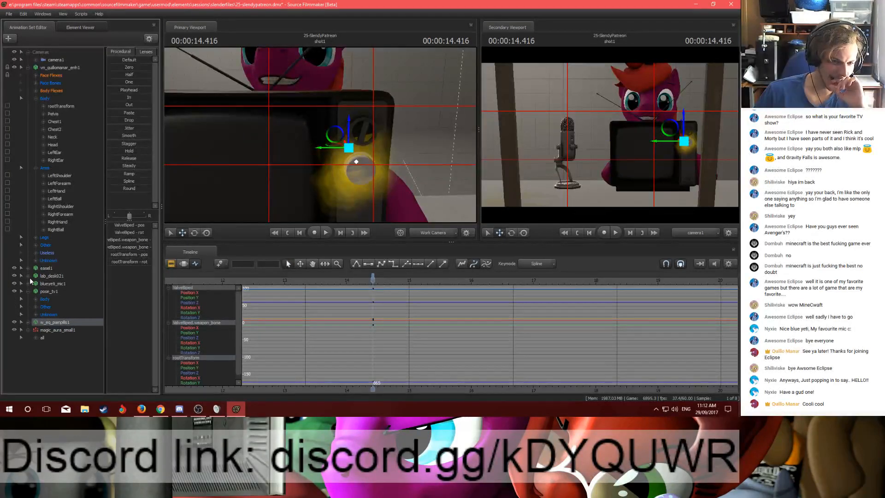
click(36, 299)
click(28, 338)
click(35, 345)
click(60, 307)
click(60, 353)
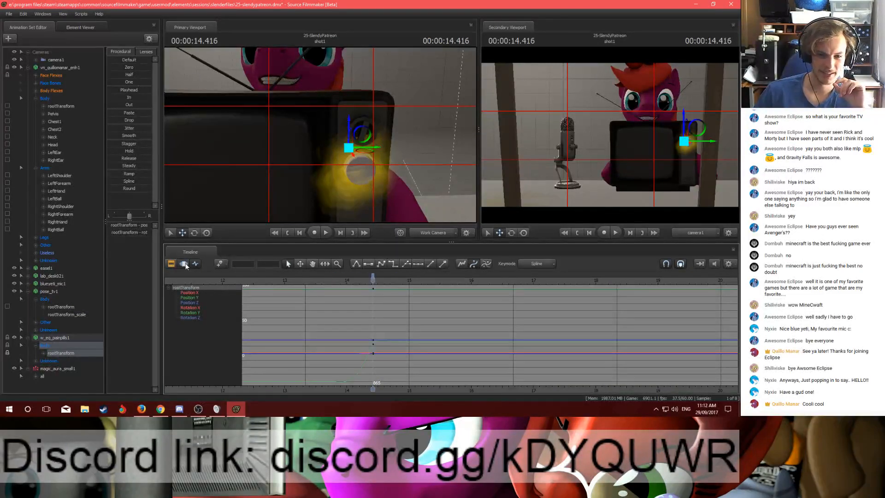
Step: Apply the Playhead preset fully to the locked bottle's rootTransform in the Motion Editor
key(F2)
drag(127, 91, 221, 98)
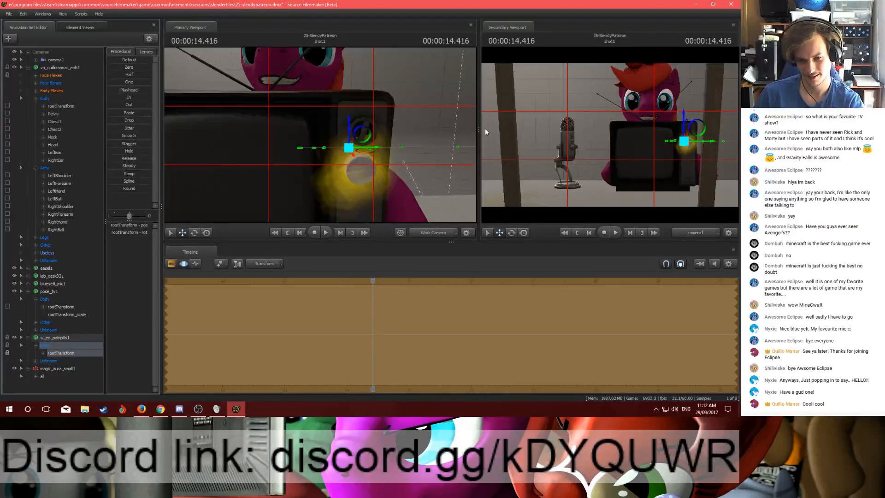
key(Return)
Step: Scrub shot1 around 15 seconds, and play it from 13.700 to check the yellow aura around the cap
drag(370, 279, 411, 288)
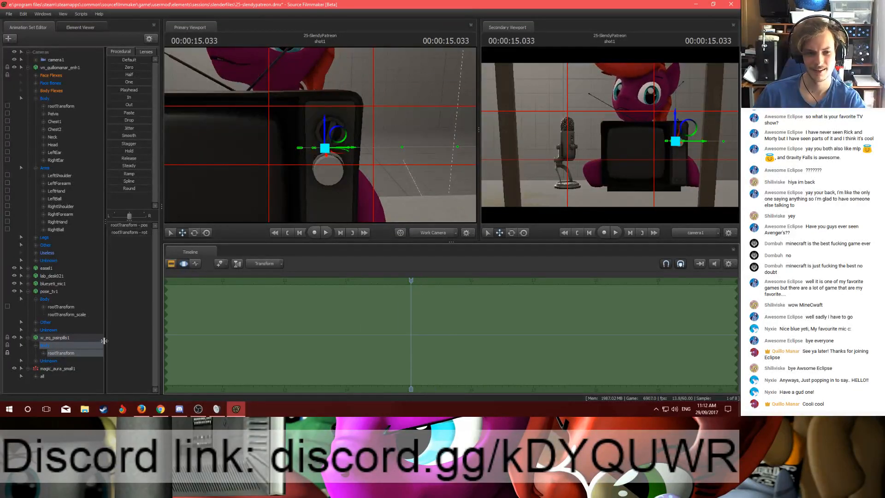
click(60, 368)
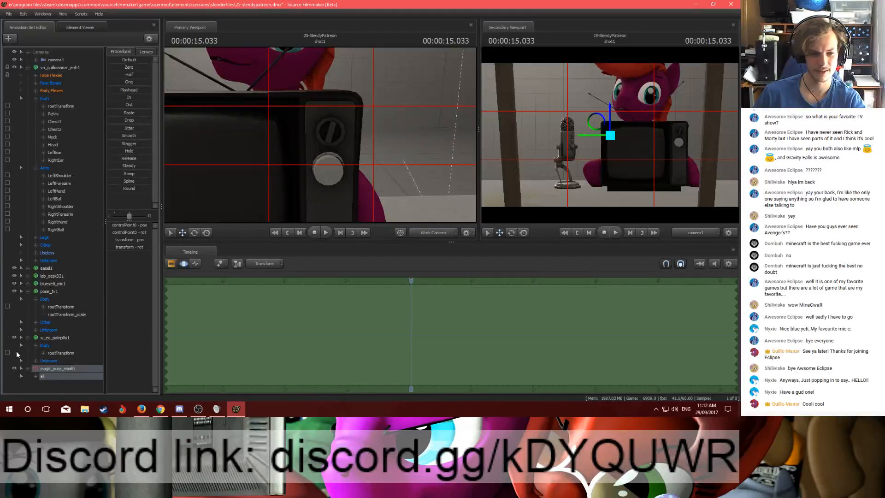
mouse_move(410, 279)
mouse_down()
mouse_move(363, 291)
mouse_move(401, 293)
mouse_up()
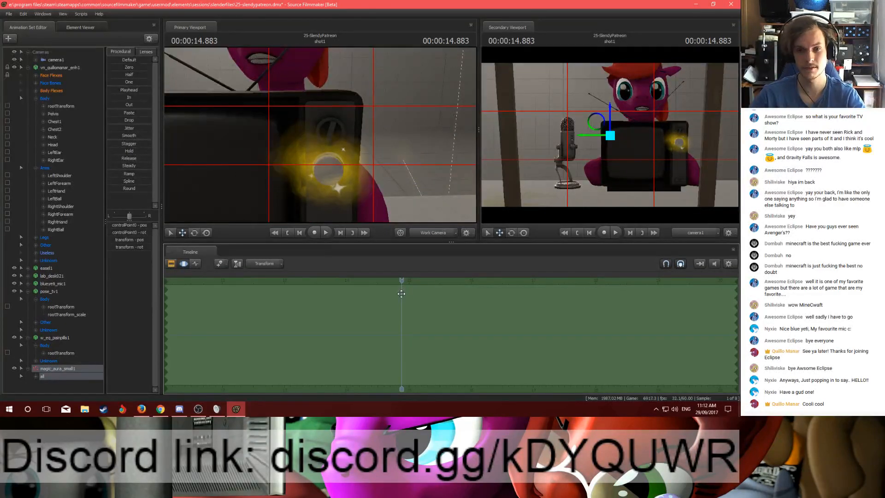
drag(401, 280, 328, 280)
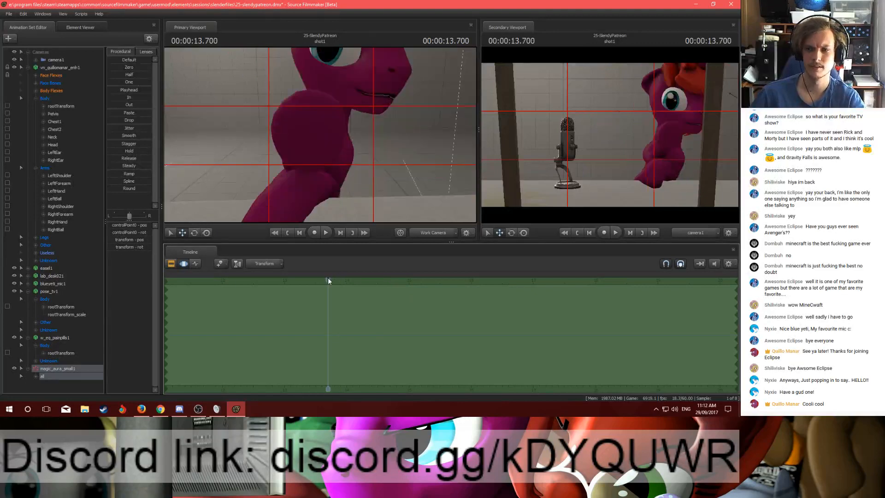
key(space)
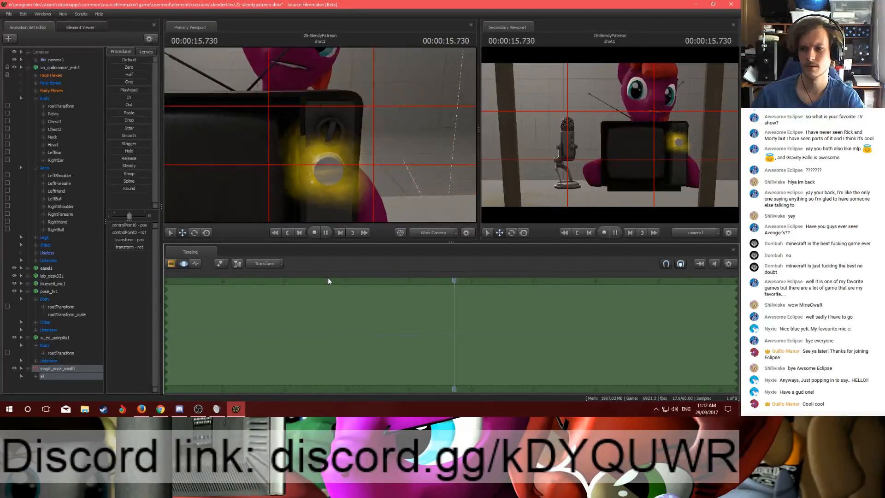
key(space)
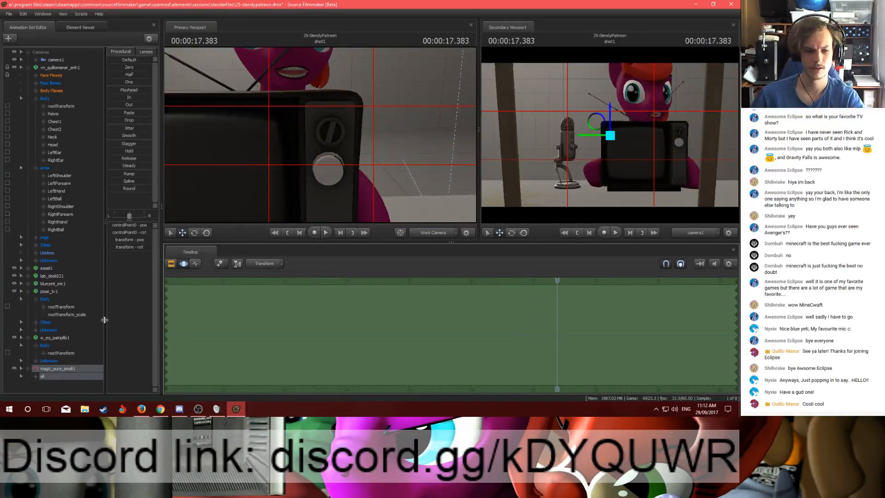
Step: Extend the magic_aura_small1 particle system's lifetime in its start/stop/end times, and check the aura around 17 seconds
right_click(59, 368)
mouse_move(76, 357)
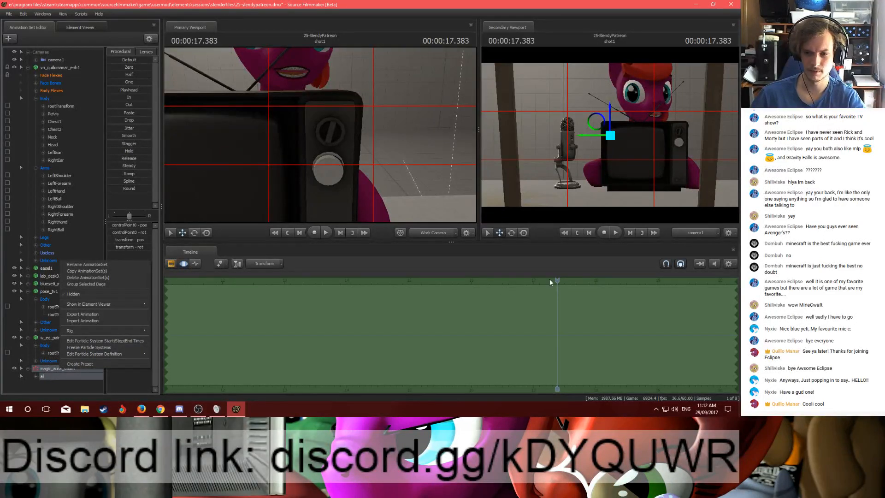
mouse_move(109, 353)
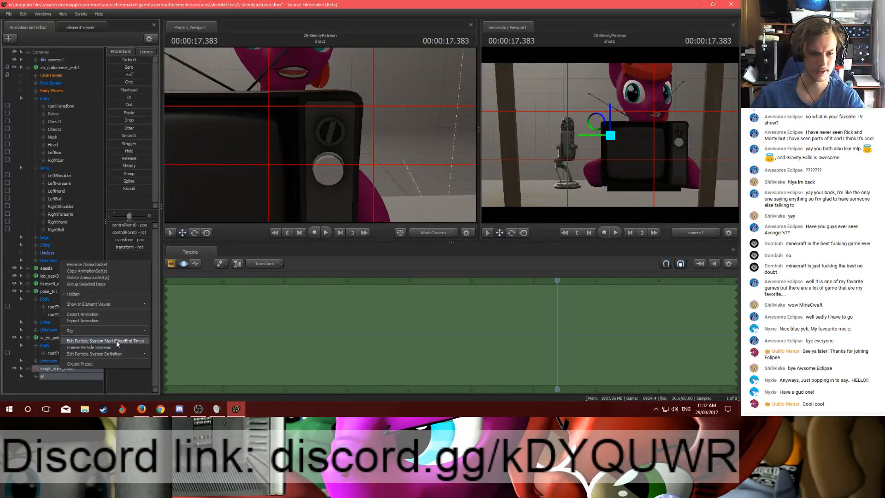
click(120, 341)
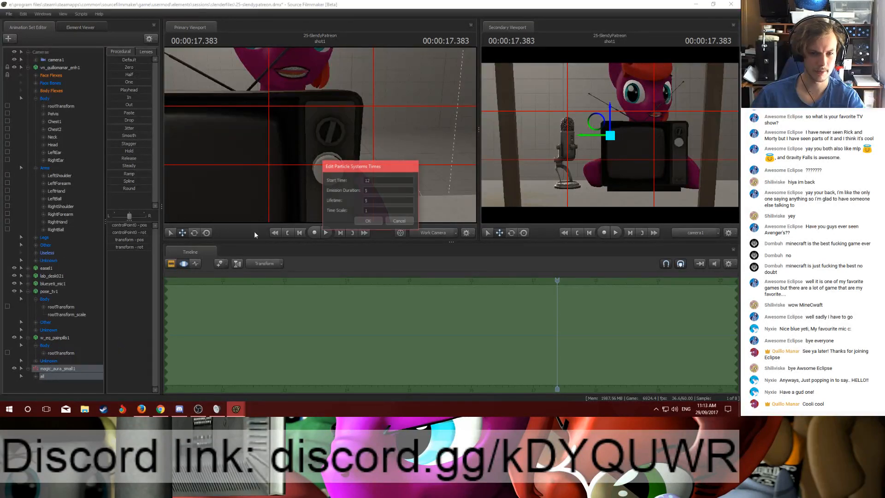
double_click(372, 200)
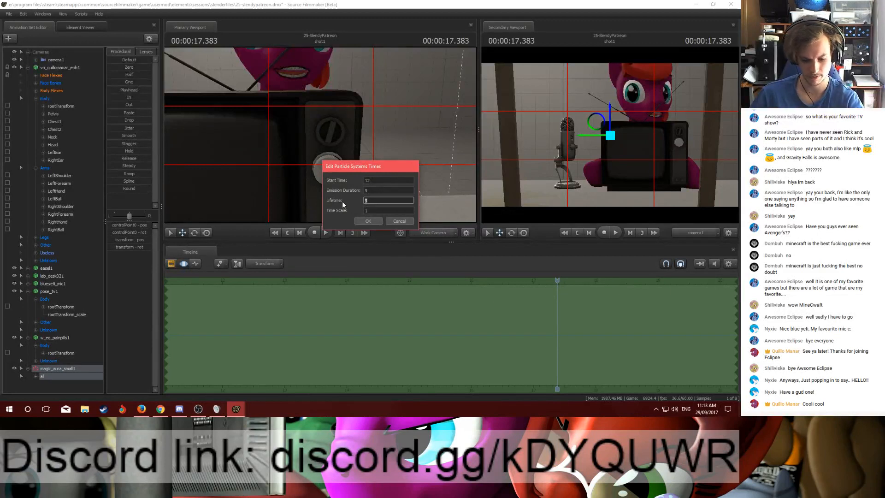
click(368, 218)
click(536, 281)
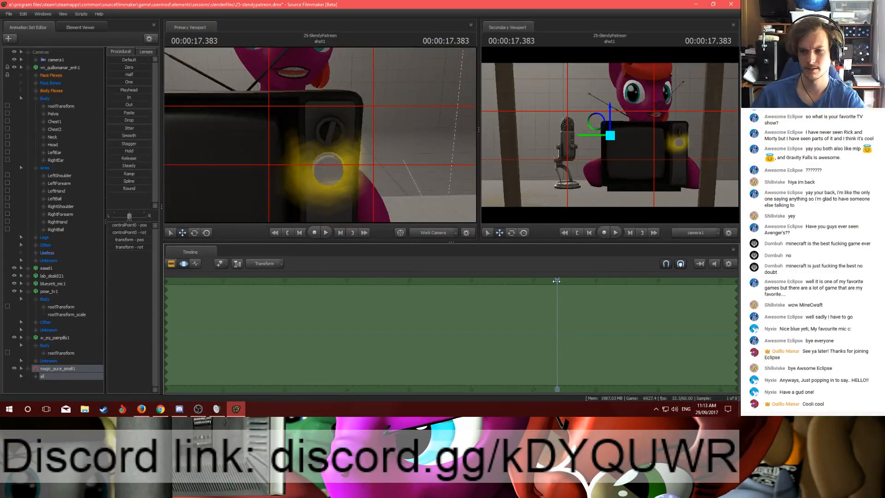
Step: Hide the w_eq_painpills1 bottle and play back the shot to check the aura over the television's knob
click(15, 337)
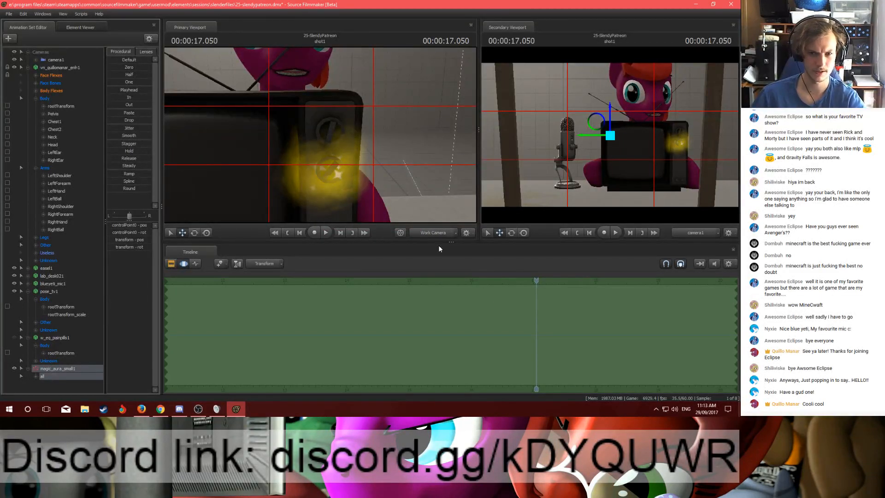
drag(534, 279, 319, 289)
key(space)
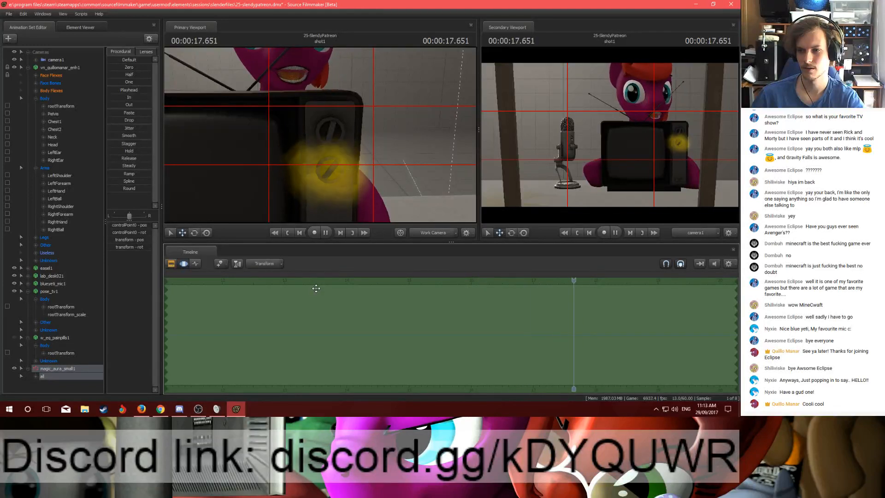
key(space)
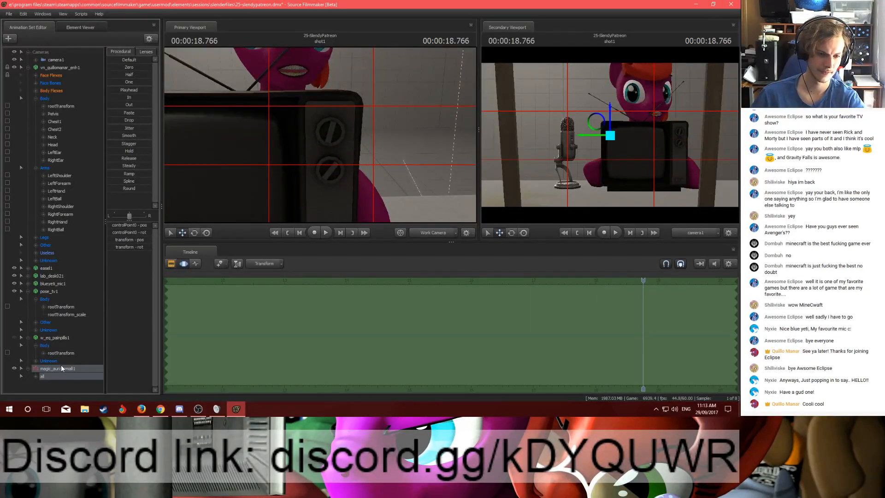
Step: Nudge w_eq_painpills1 slightly along the television's front-to-back direction at 18.766
click(65, 336)
drag(321, 134, 288, 127)
drag(371, 138, 374, 138)
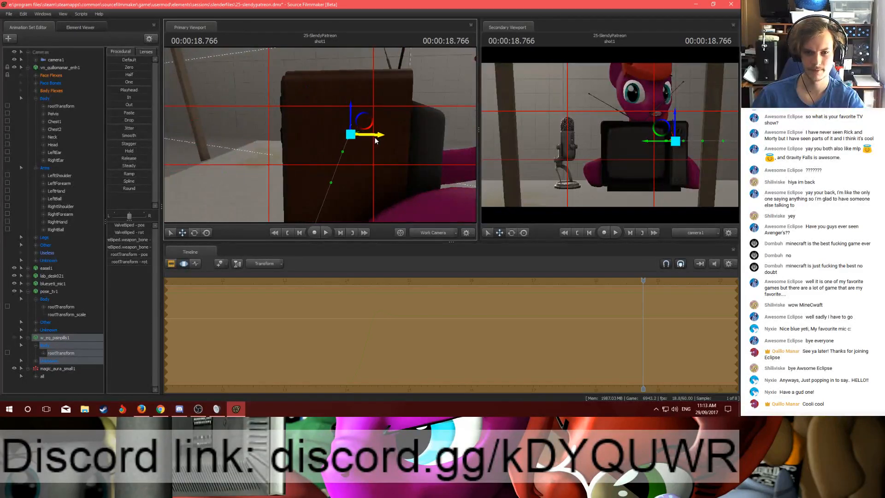
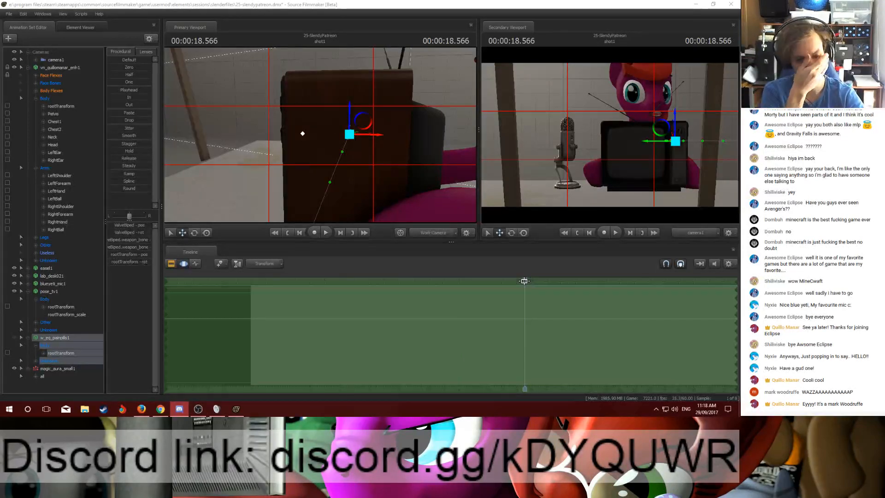
Step: Copy the w_eq_painpills1 animation set and paste it as a second bottle with the playhead at 13.050
drag(524, 281, 443, 289)
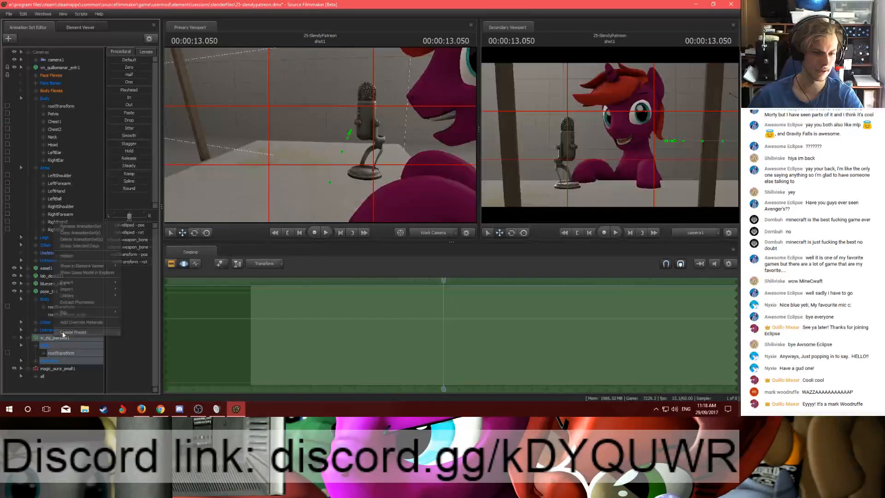
click(29, 336)
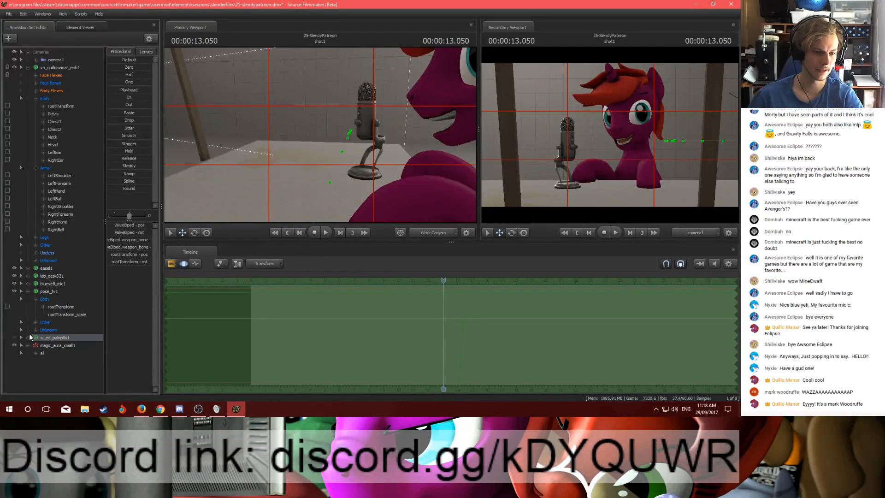
right_click(40, 365)
click(51, 343)
click(45, 362)
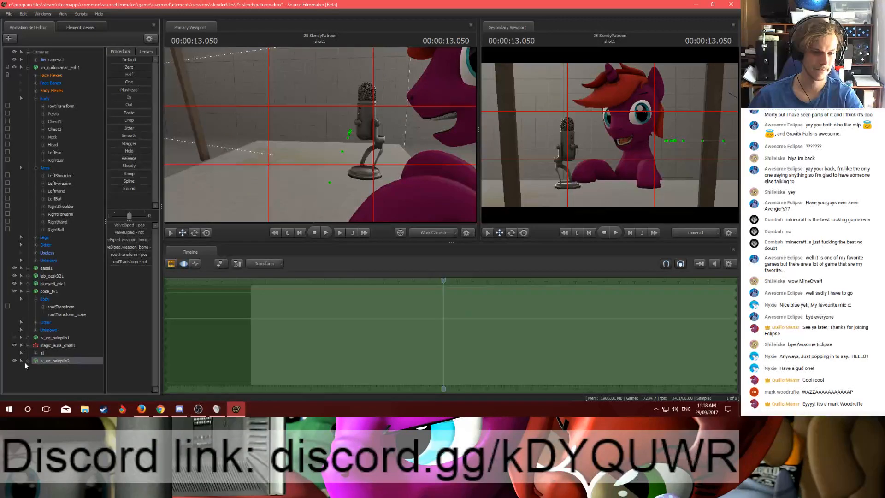
Step: Move the pasted pain pills bottle onto the top of the pony's head and start orienting it upright
click(20, 360)
key(f)
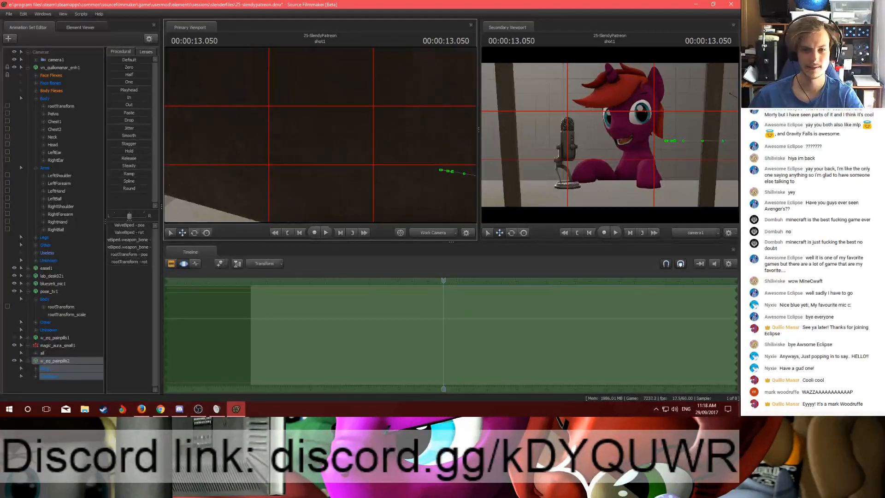
drag(320, 137, 319, 135)
key(s)
drag(346, 167, 323, 157)
key(w)
key(e)
key(w)
key(e)
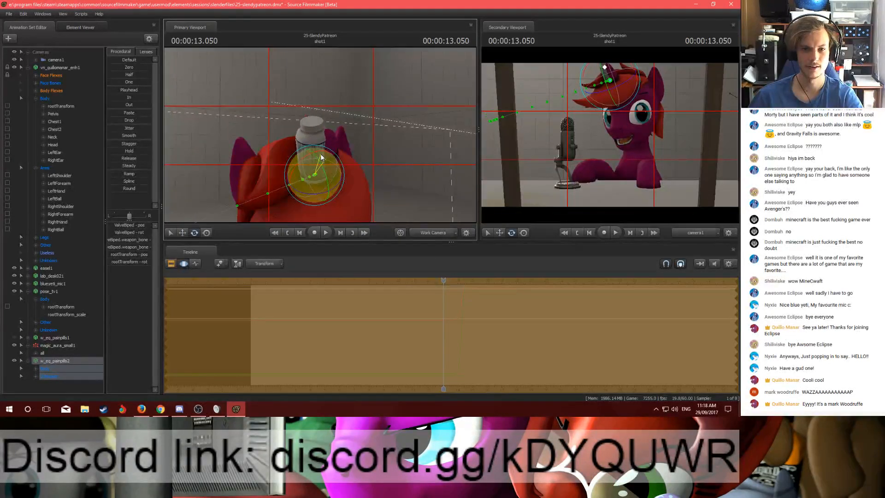
Step: Tilt the bottle over the back of the pony's head and shift it to sit in the red mane
key(w)
drag(300, 177, 360, 165)
key(e)
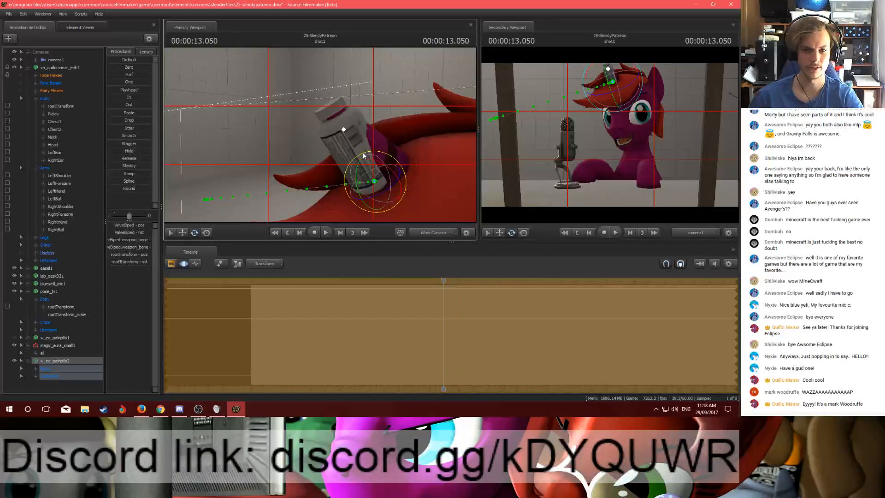
drag(364, 155, 394, 163)
key(e)
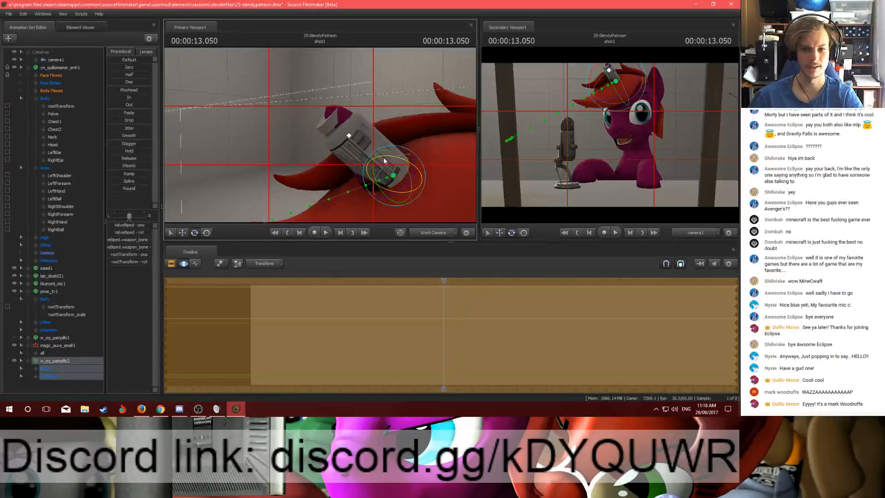
drag(375, 153, 421, 161)
key(w)
key(e)
drag(363, 162, 369, 166)
key(w)
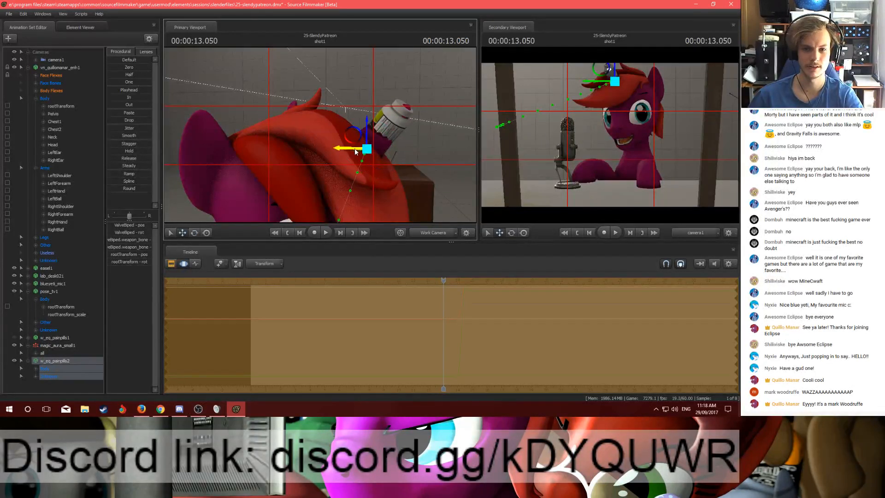
Step: Fine-tune the bottle's rotation so it stands between the pony's ears with its cap pointing up
alt+drag(373, 159, 410, 162)
key(e)
drag(333, 144, 340, 143)
mouse_move(335, 181)
mouse_down()
mouse_move(319, 179)
mouse_move(330, 176)
mouse_up()
drag(346, 141, 325, 161)
key(w)
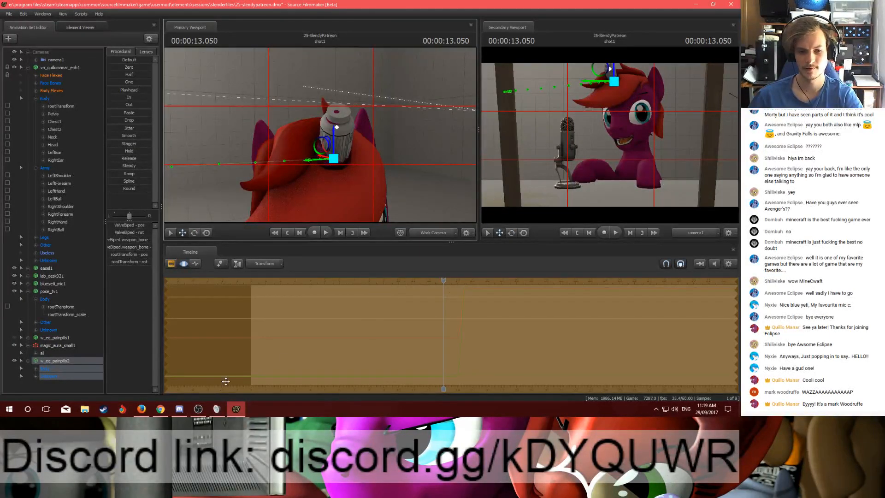
Step: Check the computer's sound recording and playback devices and open the volume mixer before returning to the session
click(216, 408)
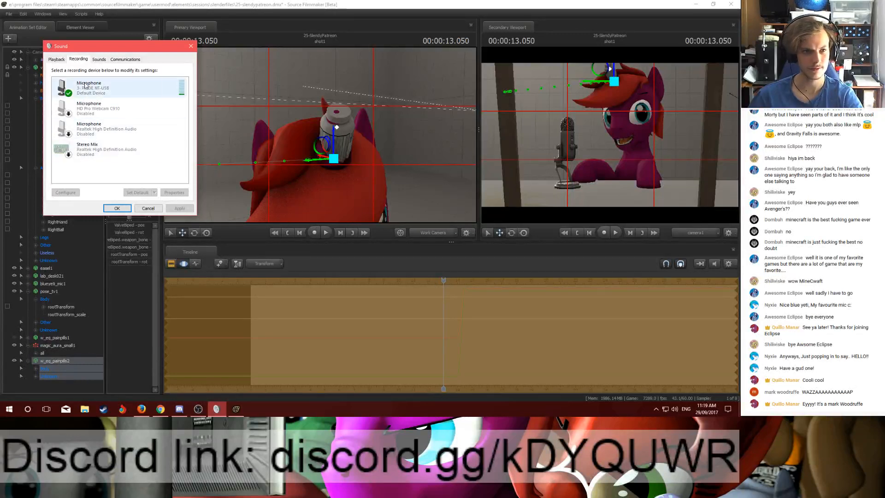
click(56, 59)
click(191, 46)
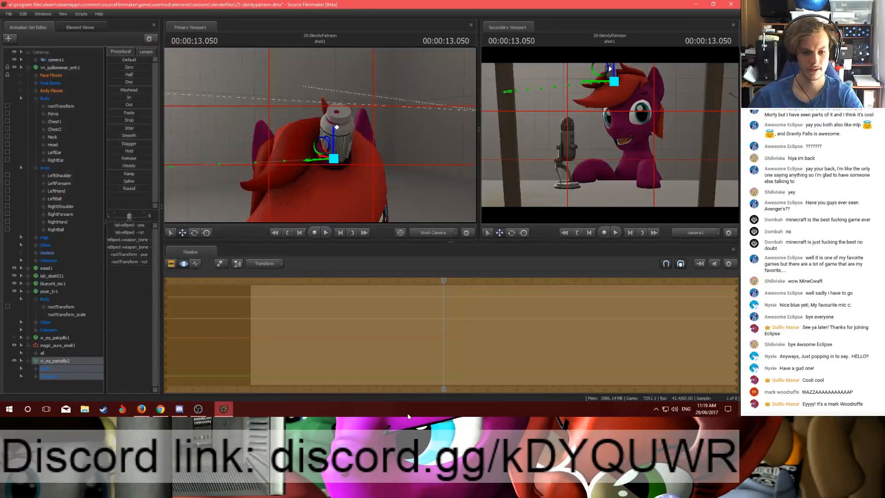
click(675, 409)
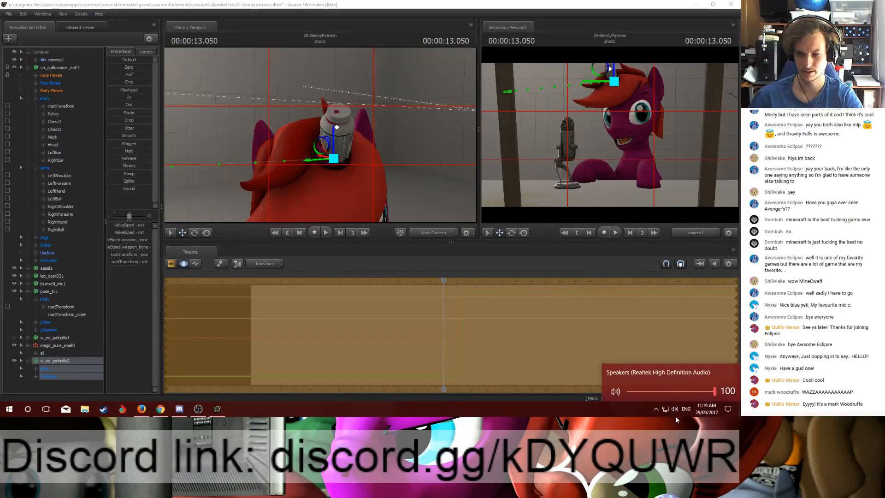
right_click(675, 410)
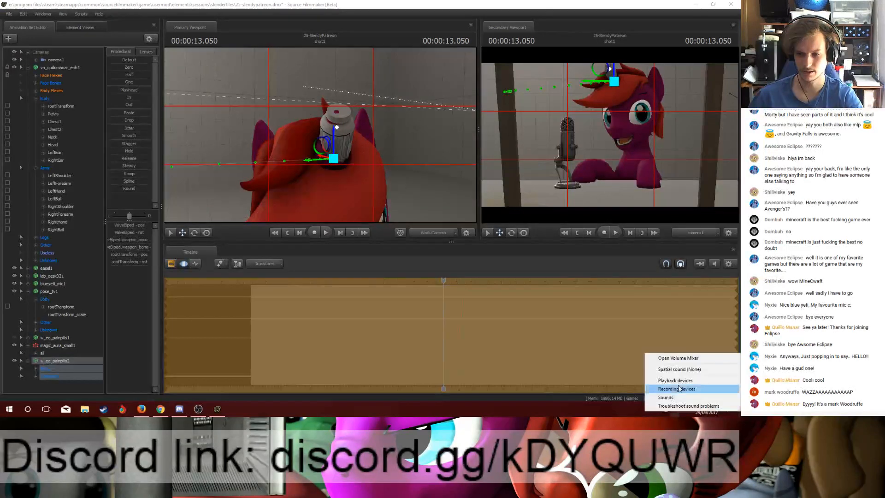
click(678, 359)
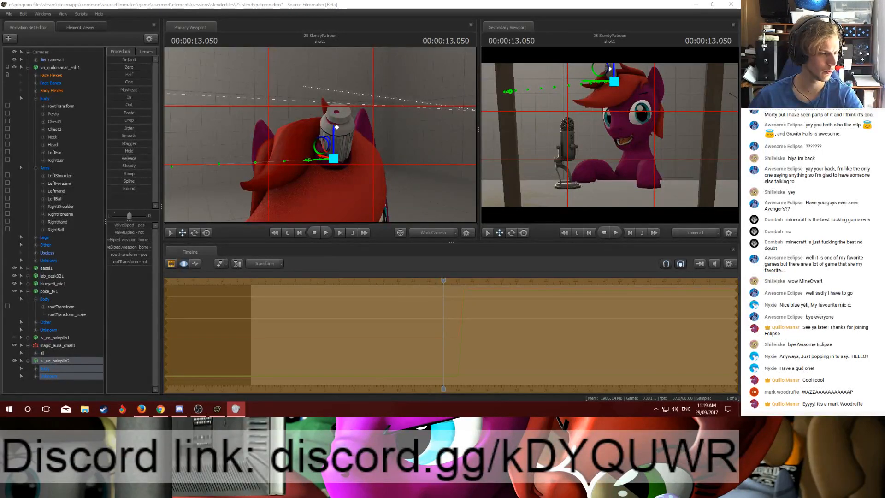
click(219, 4)
Step: Lock the w_eq_painpills2 bottle's rootTransform to the pony's Head bone at 13.066 and play back the shot to check it
mouse_move(447, 282)
mouse_down()
mouse_move(462, 288)
mouse_move(443, 284)
mouse_up()
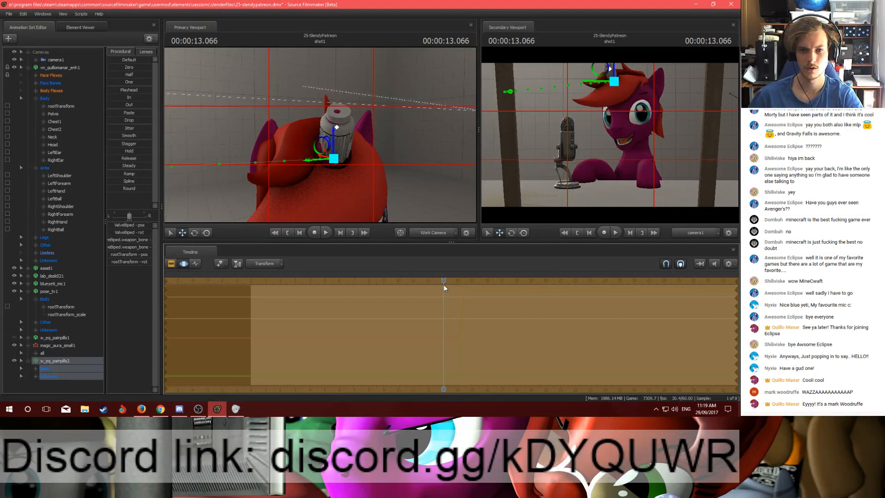
double_click(46, 370)
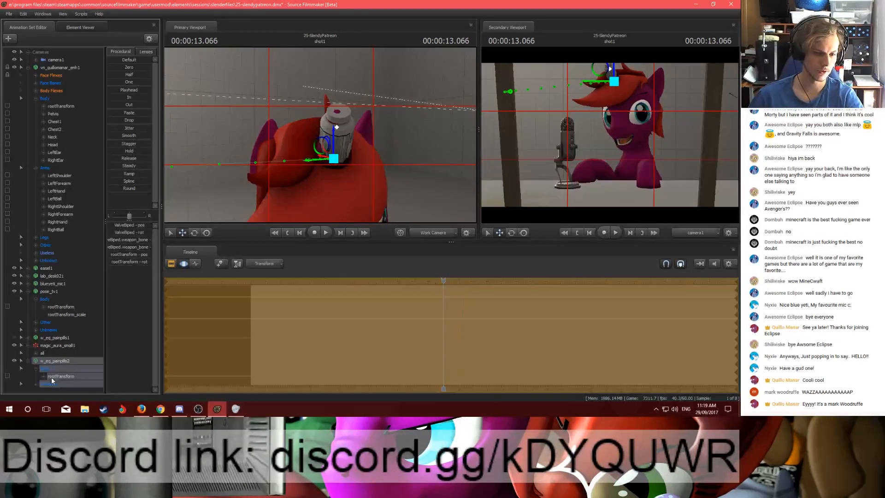
click(51, 376)
drag(54, 143, 62, 374)
click(62, 374)
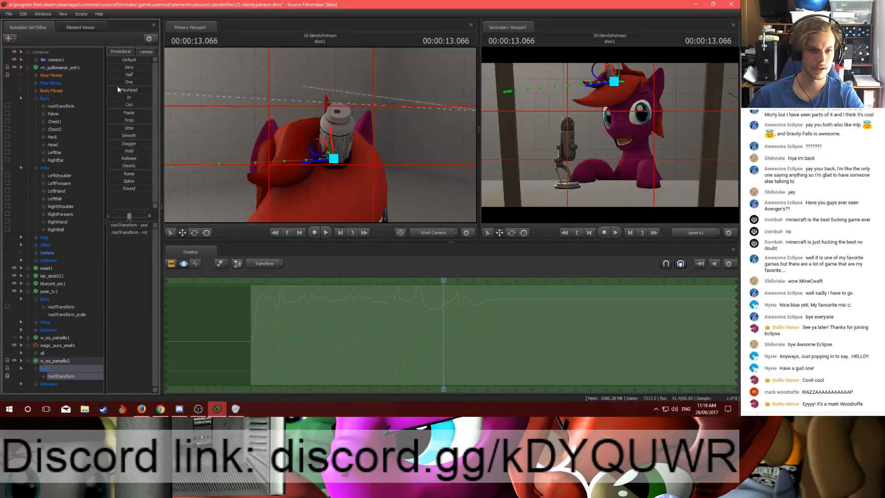
key(space)
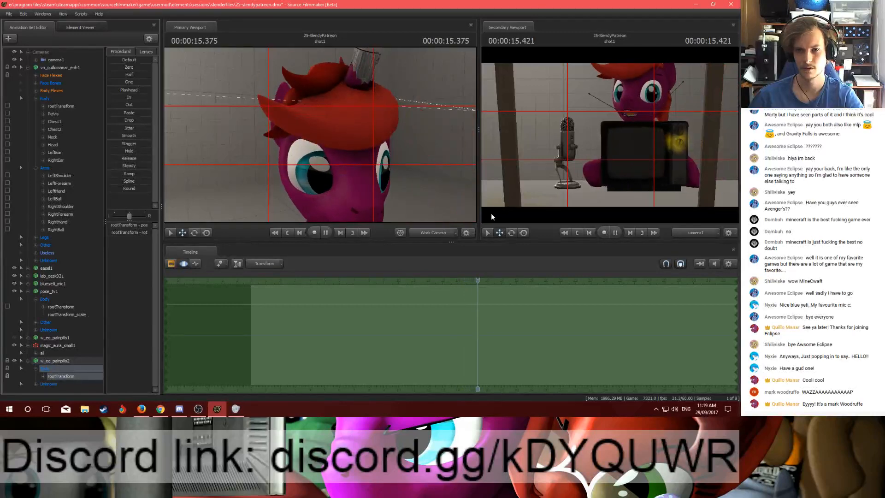
key(space)
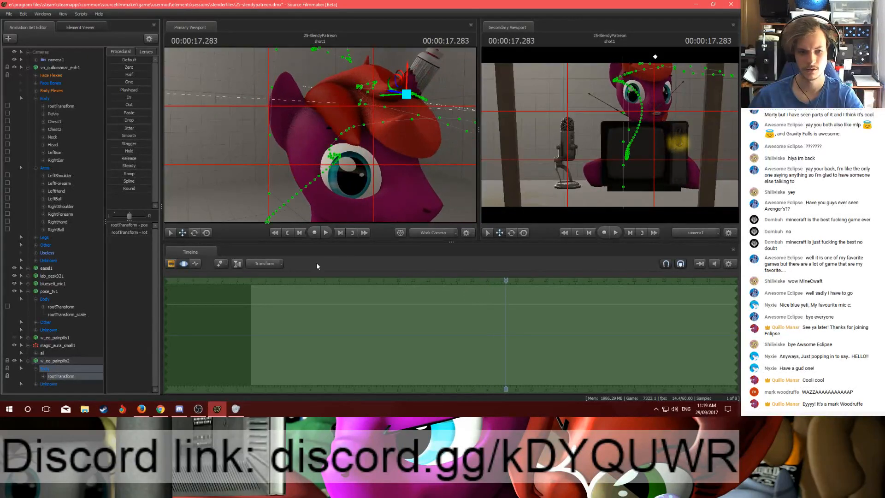
Step: Copy the magic_aura_small1 animation set and paste it as a second aura
right_click(60, 343)
click(79, 247)
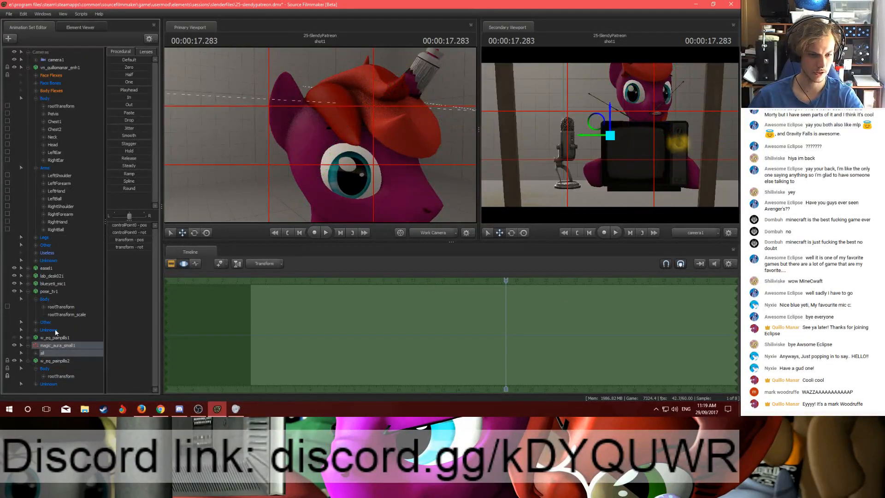
right_click(49, 389)
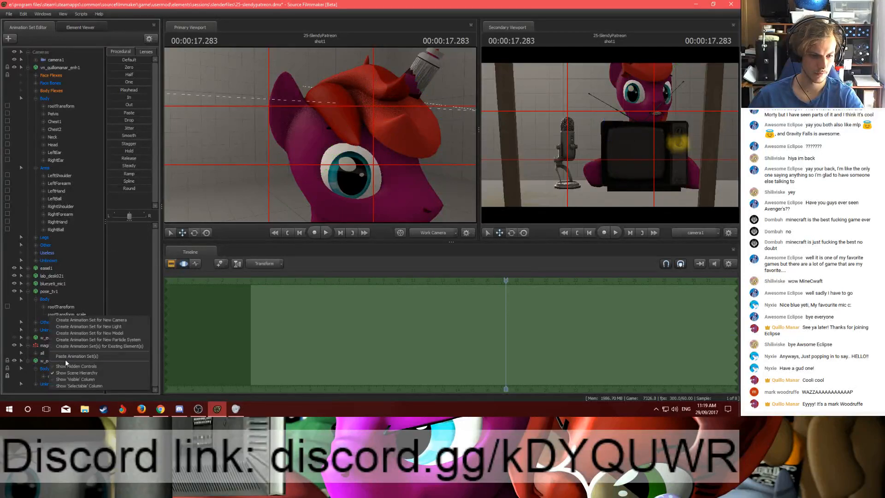
click(65, 359)
Step: Show w_eq_painpills2 in the Element Viewer and copy the bottle's game model element from its children
right_click(54, 353)
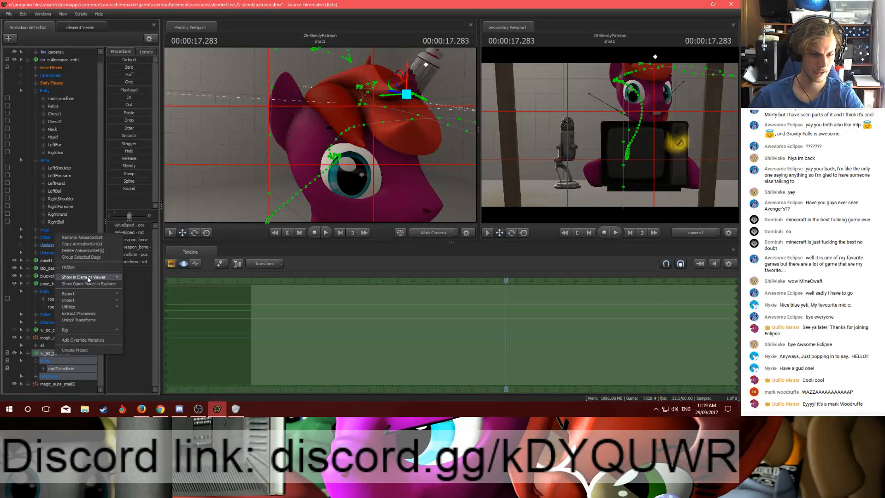
click(132, 284)
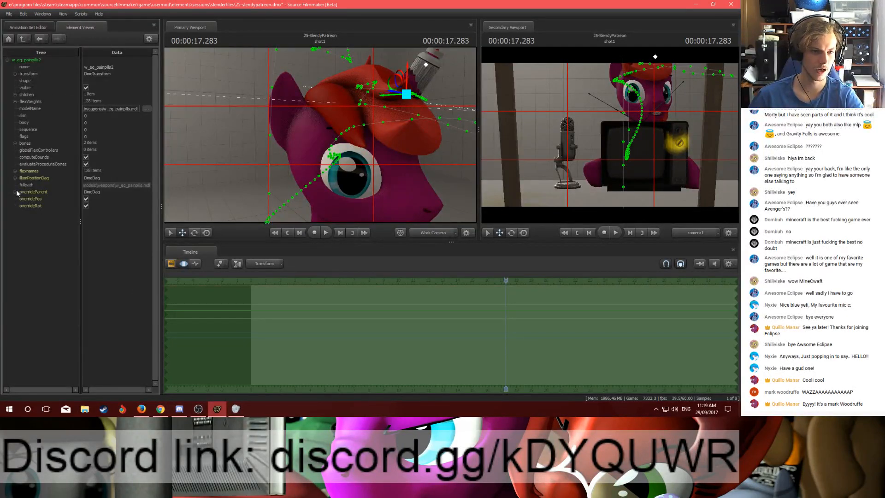
click(25, 40)
click(15, 94)
click(32, 102)
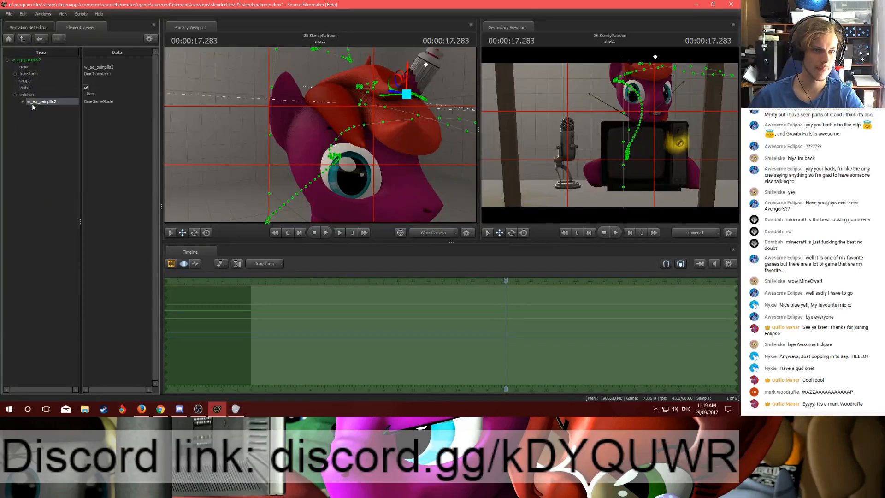
right_click(32, 104)
click(46, 123)
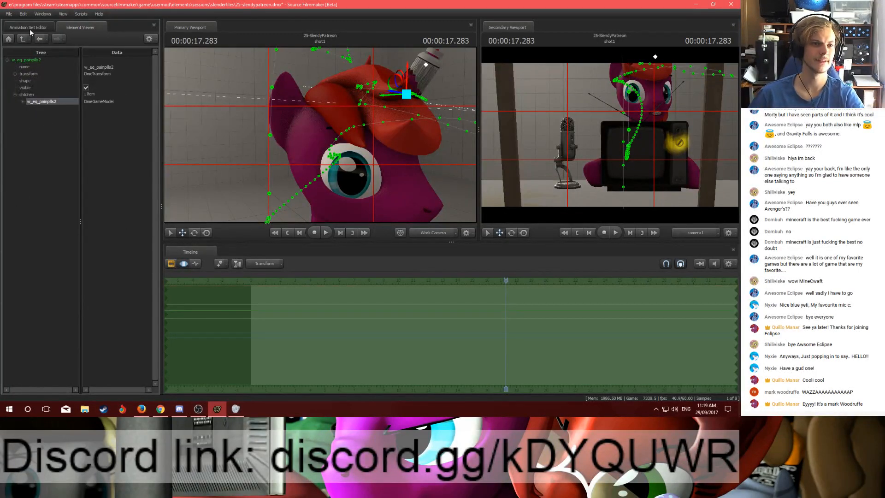
Step: Replace the control model entry of magic_aura_small2 with the copied bottle element using Paste Special
click(28, 28)
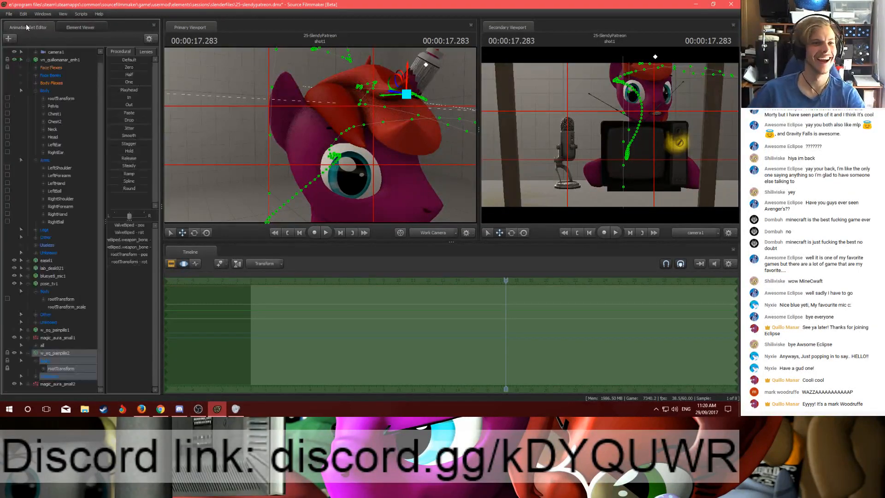
right_click(37, 386)
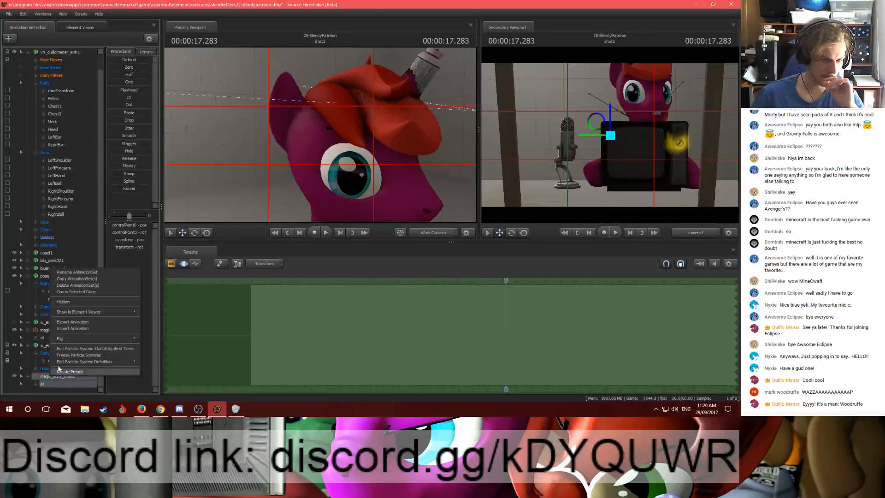
click(148, 314)
click(14, 157)
right_click(46, 162)
click(58, 203)
right_click(42, 156)
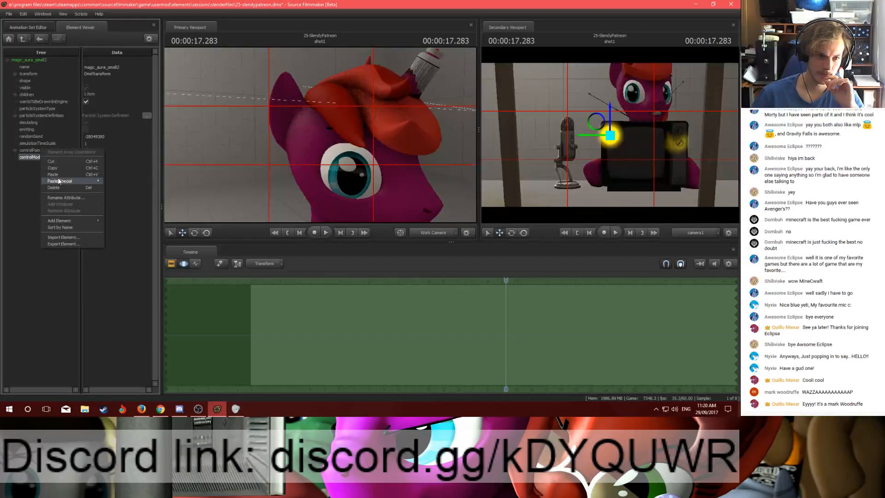
mouse_move(60, 181)
click(128, 183)
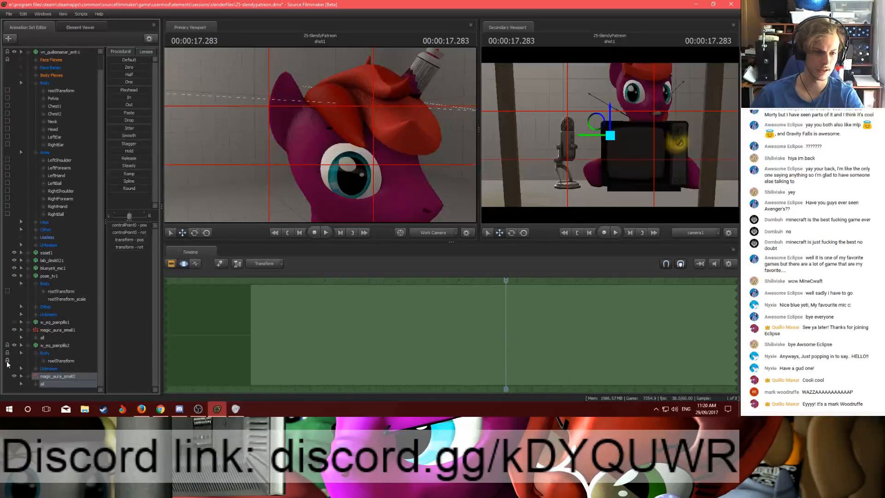
Step: Release the w_eq_painpills2 bottle's rootTransform from its head lock and play back the shot to check its aura
drag(505, 279, 419, 281)
key(space)
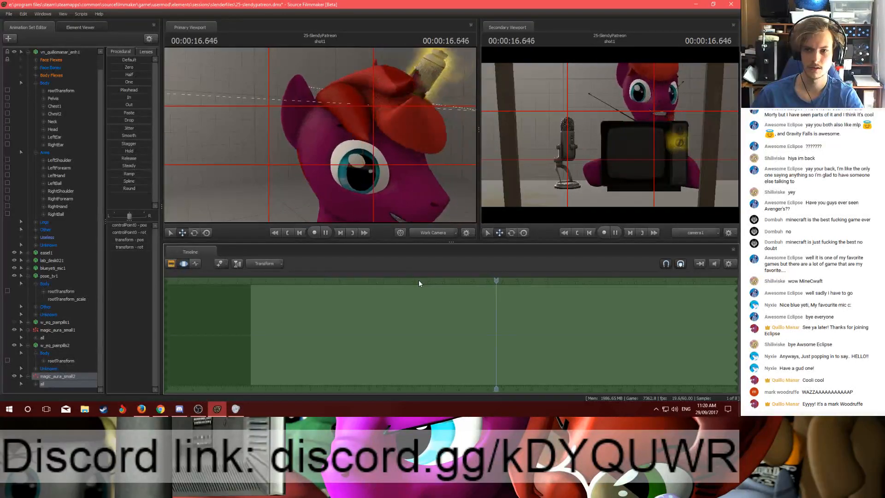
key(space)
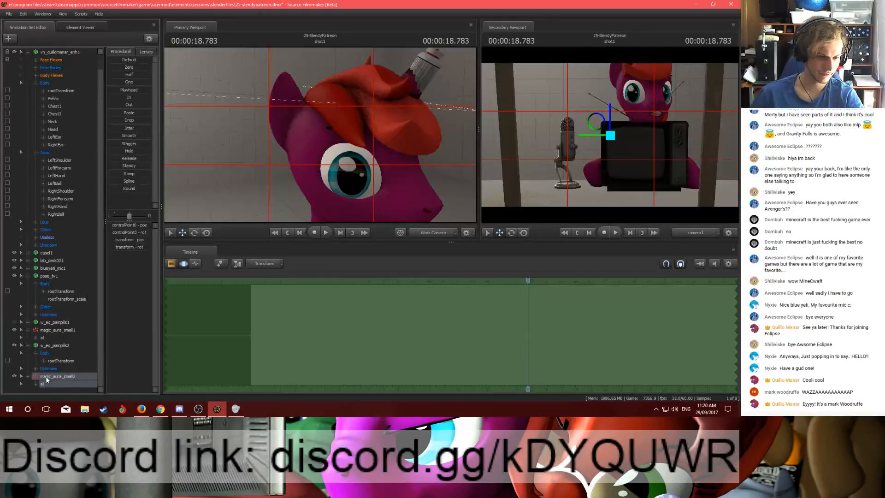
Step: Hide the w_eq_painpills2 bottle and rename the w_eq_painpills1 animation set to Dial Magic Base
click(47, 346)
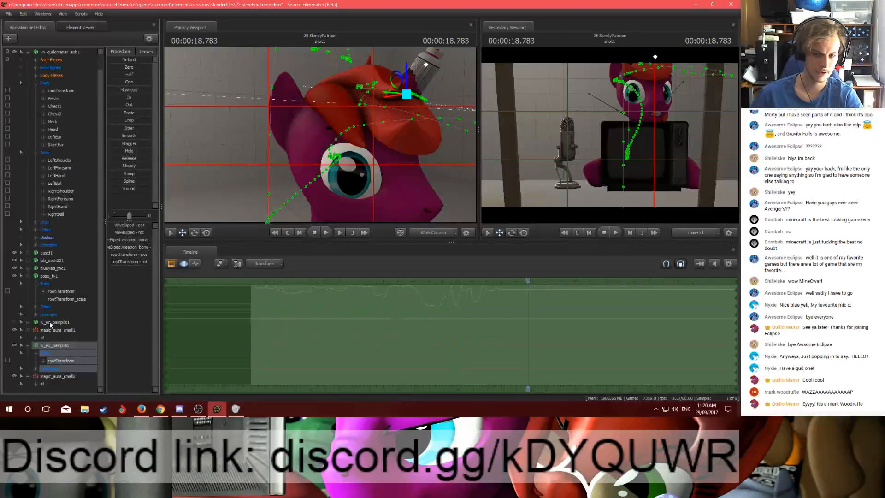
click(24, 344)
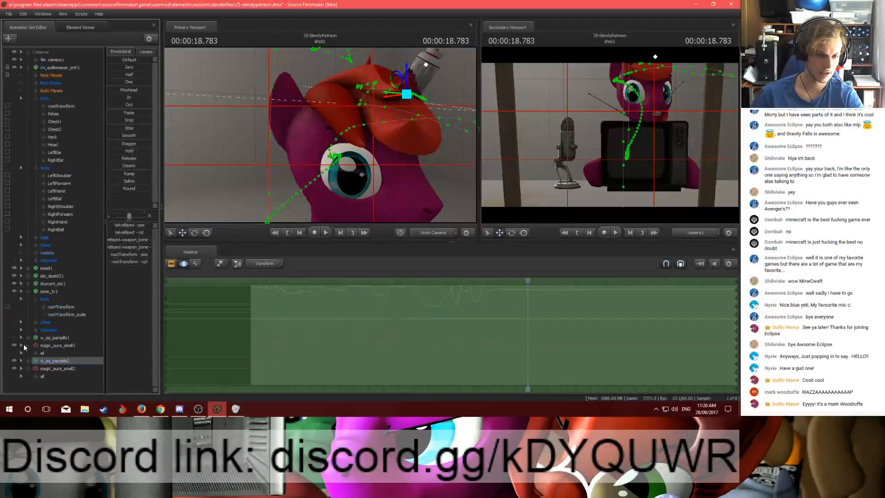
click(54, 339)
right_click(54, 340)
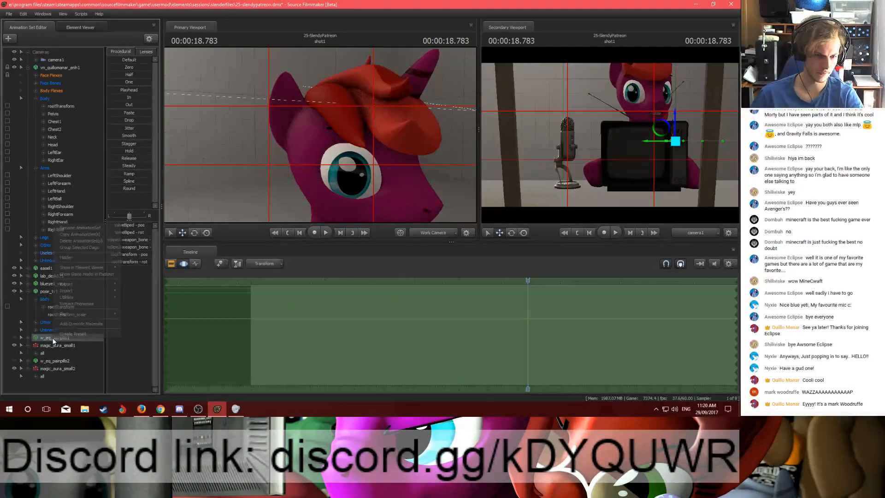
click(74, 228)
text(D)
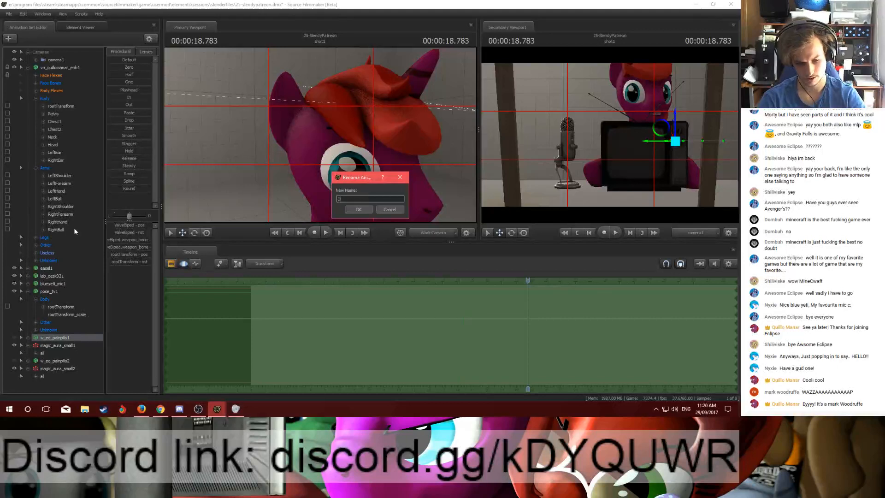
text(ial Ma)
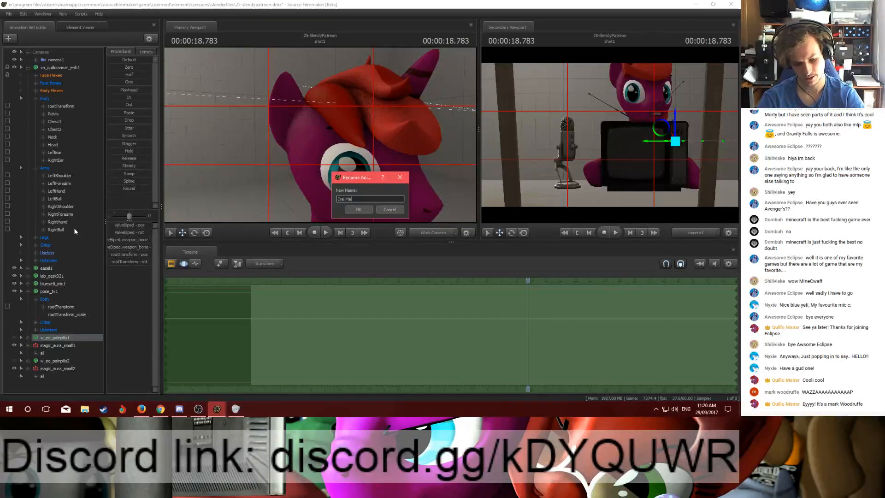
text(gic Base)
key(Return)
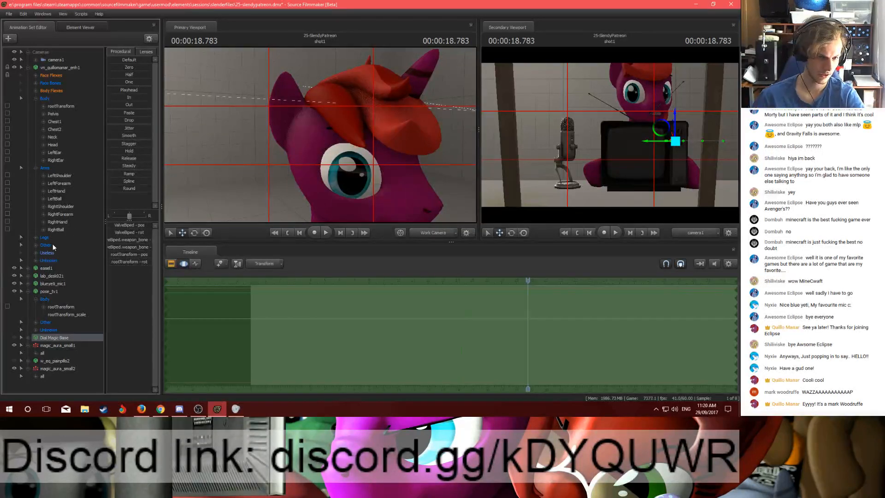
Step: Rename the w_eq_painpills2 animation set to Horn Magic Base
right_click(54, 362)
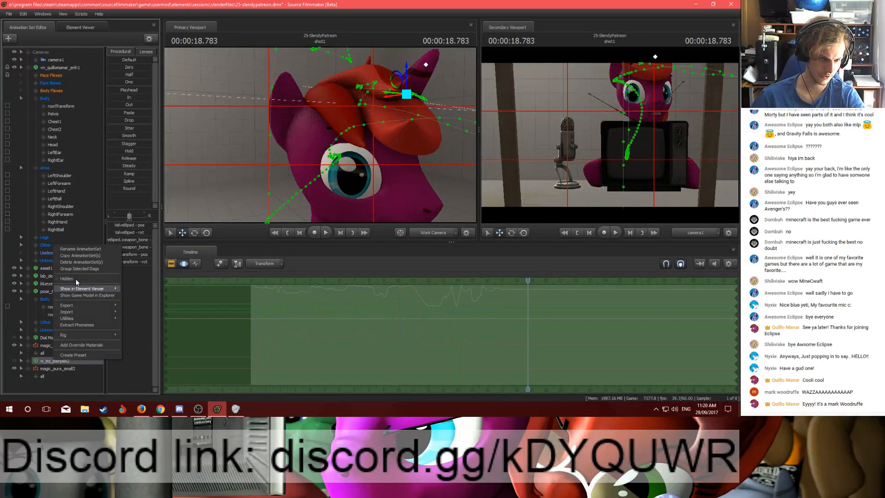
click(76, 251)
text(Horn Ma)
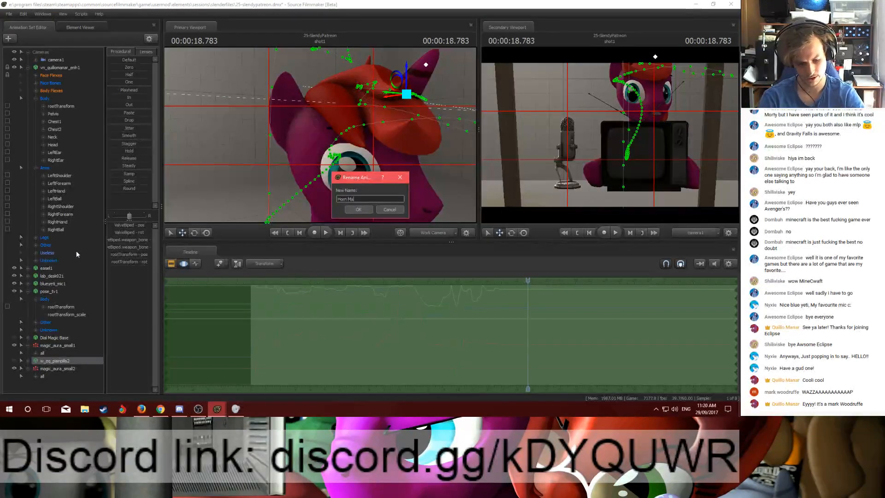
text(gic Base)
key(Return)
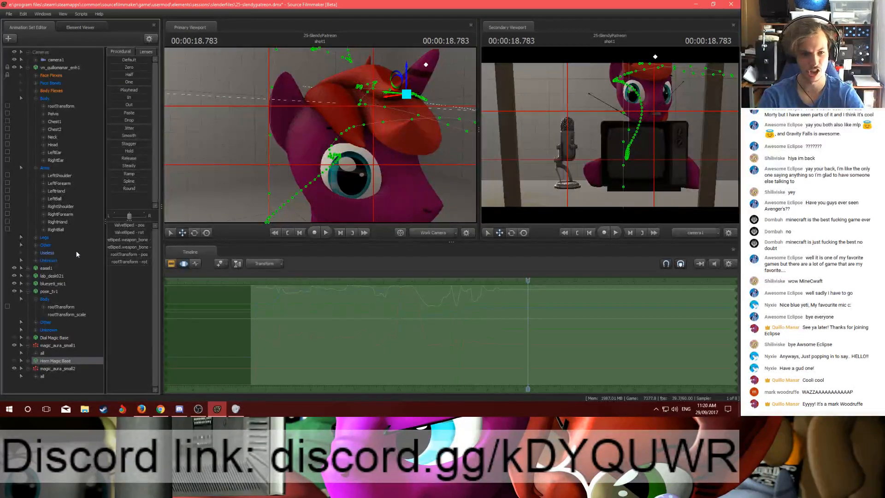
Step: Rename the magic_aura_small1 animation set to Dial Magic
click(28, 345)
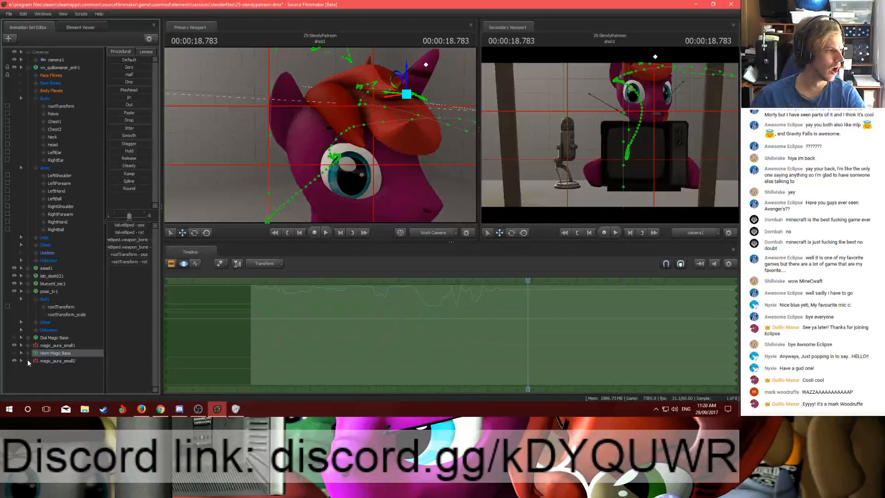
click(48, 345)
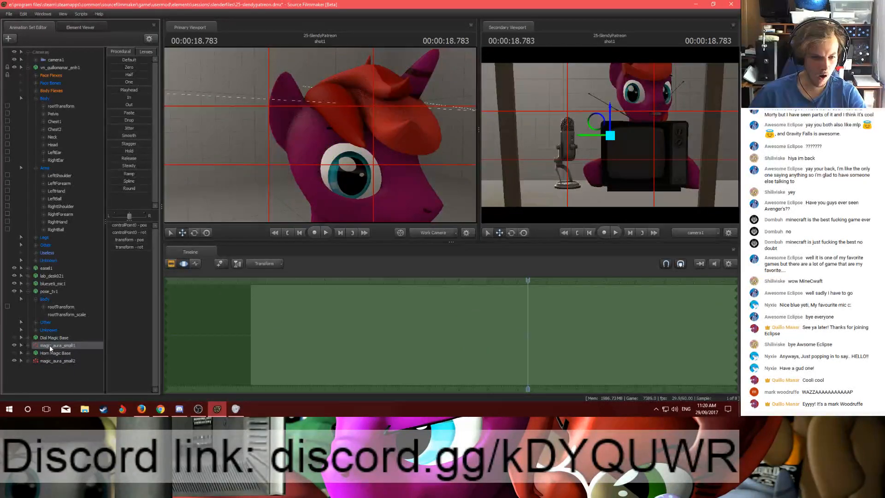
double_click(49, 344)
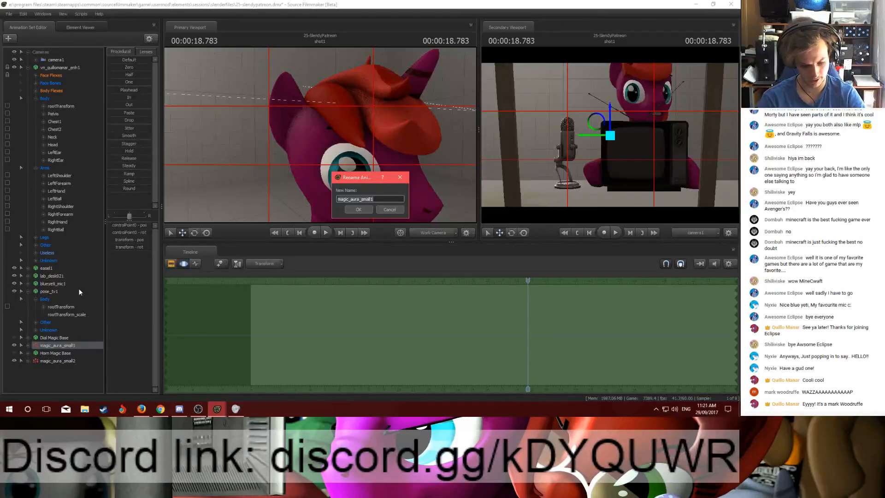
text(Dial Magic)
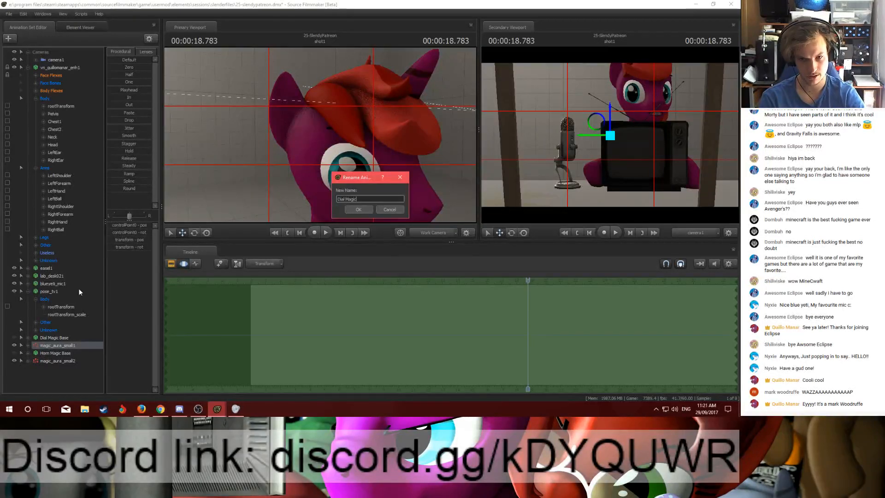
key(Return)
Step: Rename the magic_aura_small2 animation set to Horn Magic
right_click(49, 362)
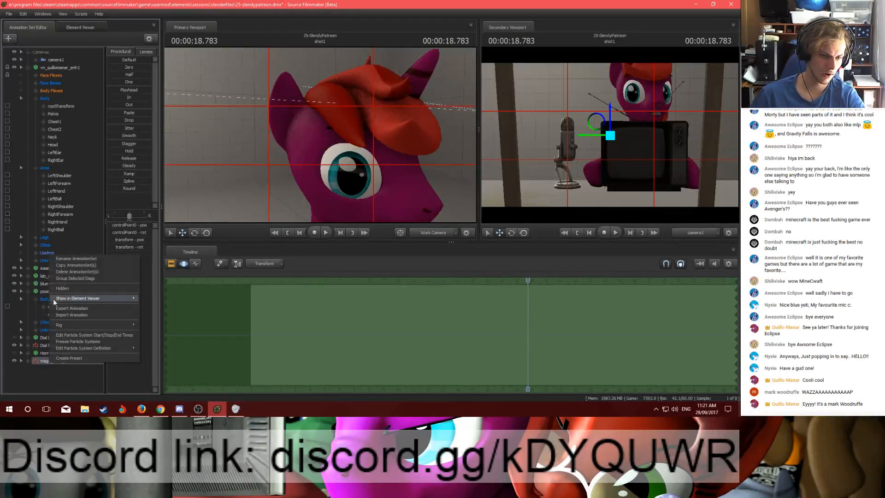
click(71, 257)
text(Horn Magic)
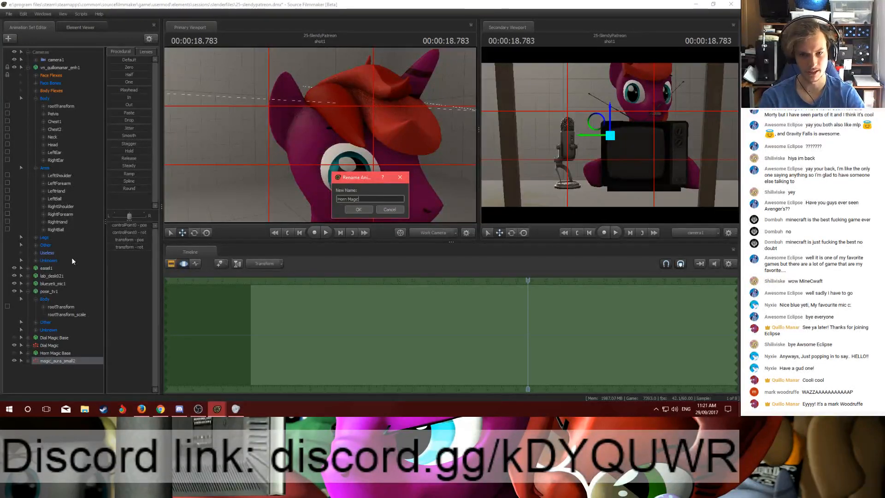
key(Return)
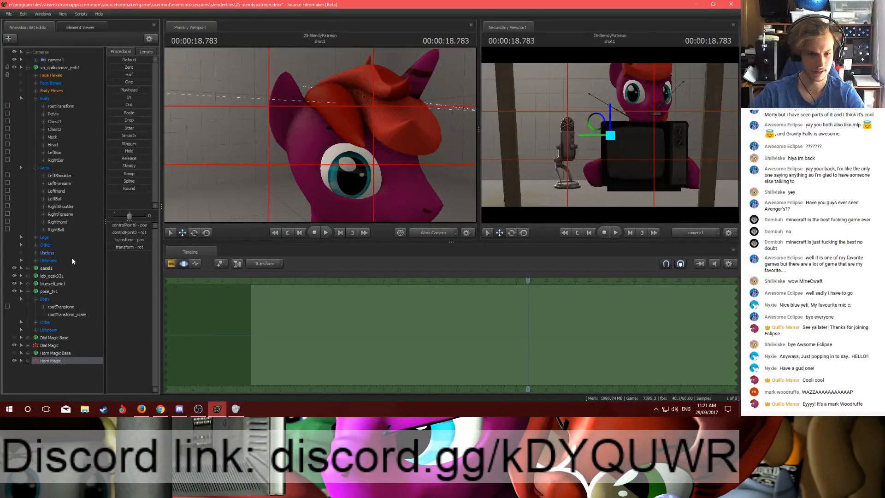
Step: Group the Dial Magic Base, Dial Magic, Horn Magic Base and Horn Magic animation sets and name the group Magic
shift+click(60, 338)
click(33, 292)
right_click(46, 302)
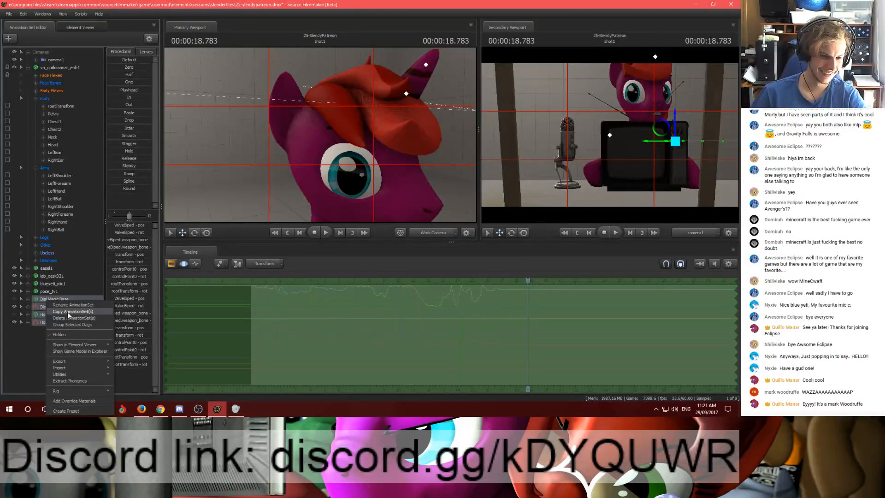
click(72, 325)
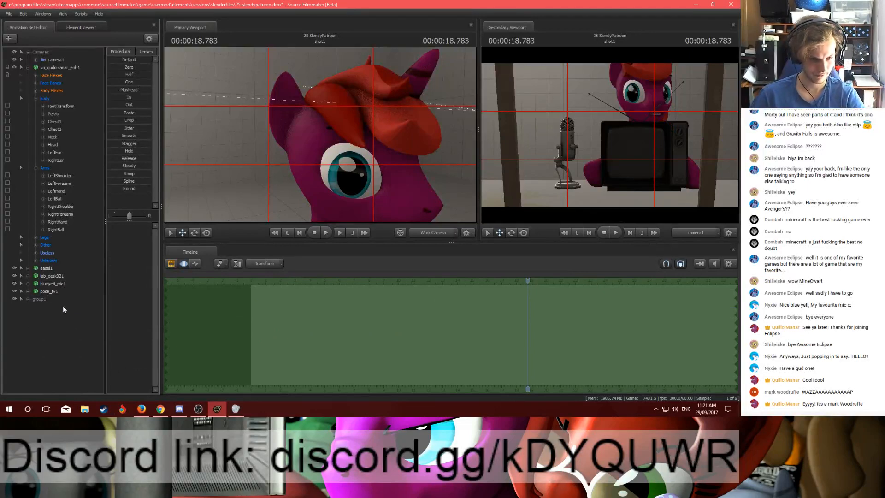
right_click(51, 298)
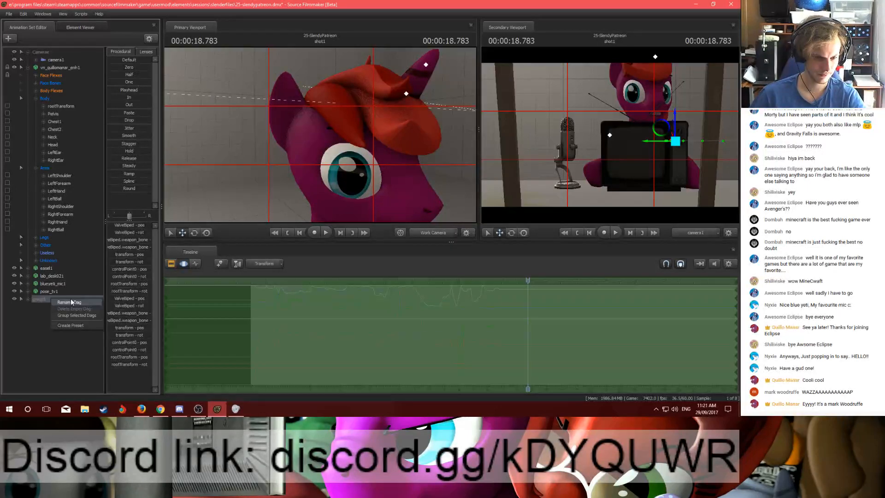
click(72, 302)
text(Magic)
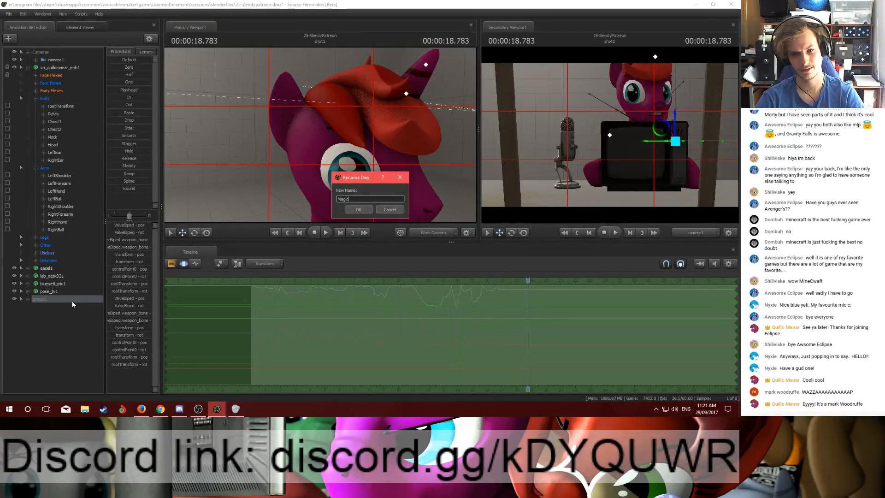
key(Return)
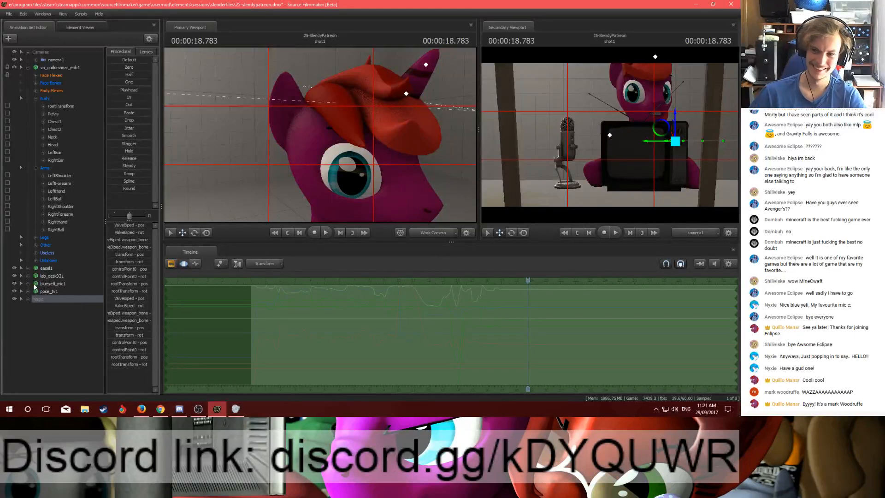
Step: Show the keyframe curves of the pony's Body bones in the Graph Editor
click(47, 69)
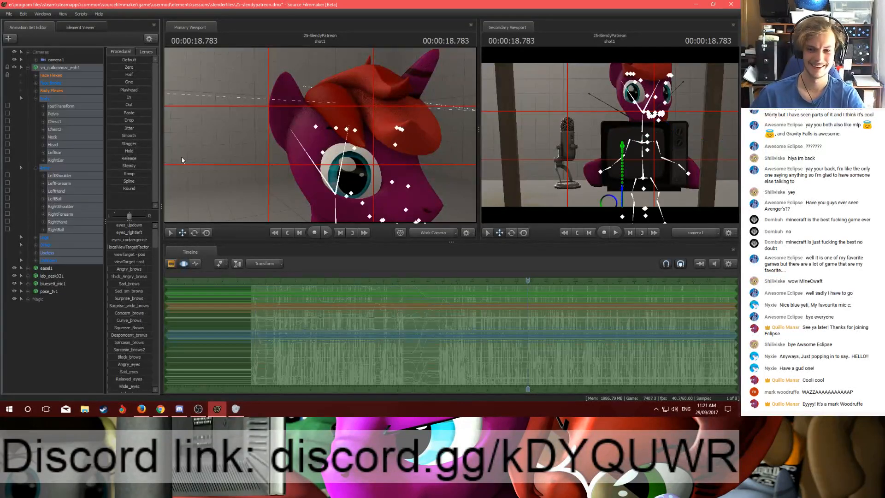
click(43, 98)
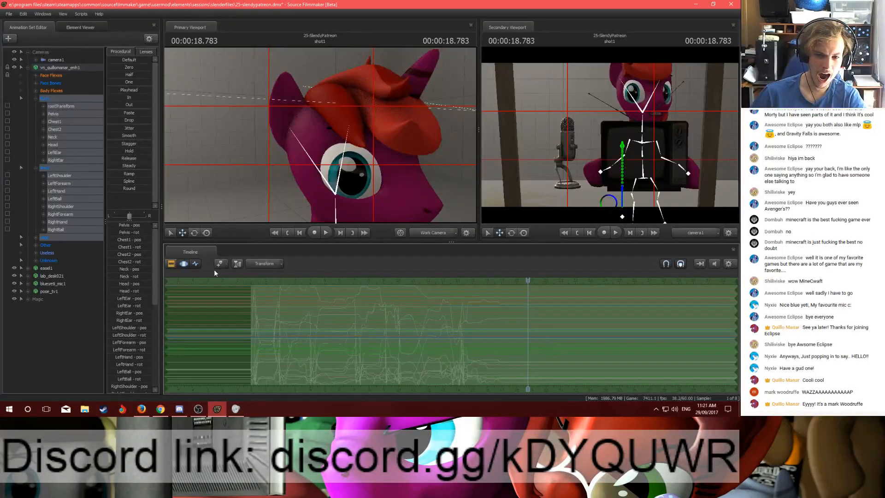
click(196, 263)
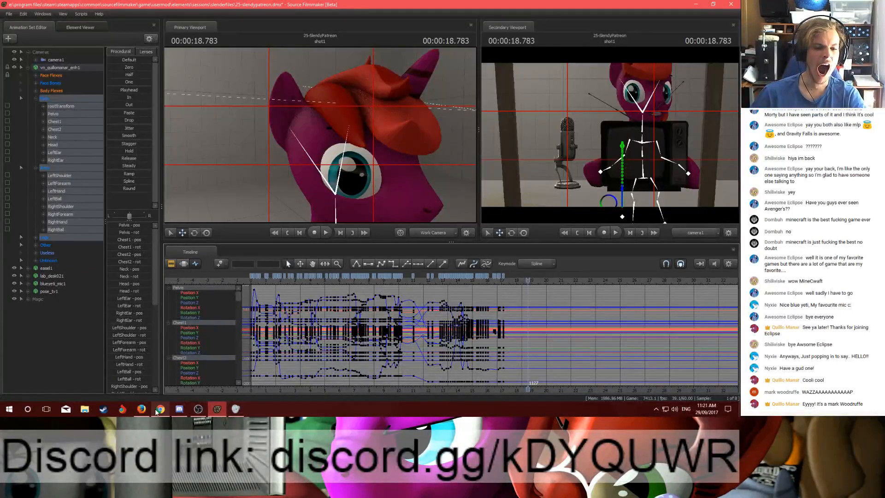
mouse_move(157, 410)
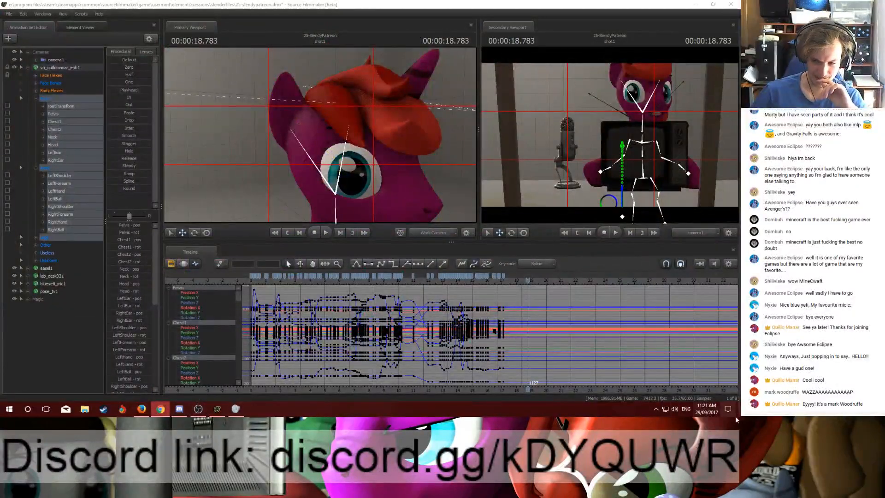
click(236, 409)
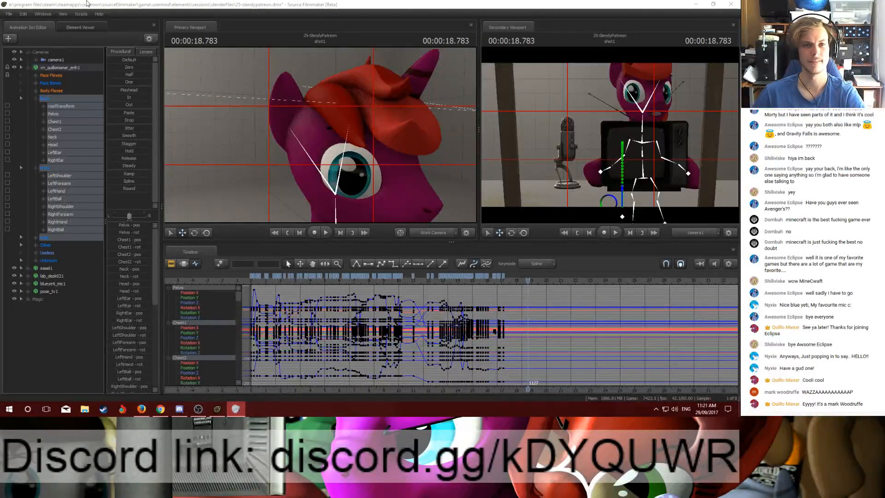
click(198, 409)
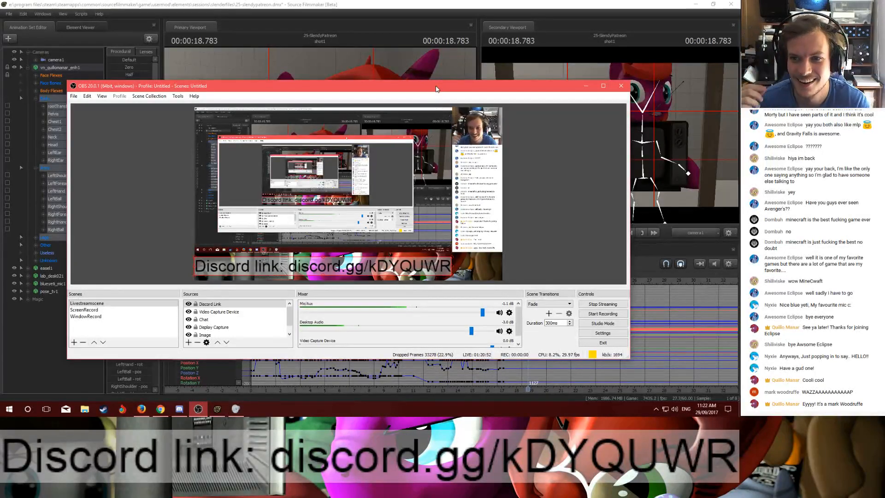
click(432, 60)
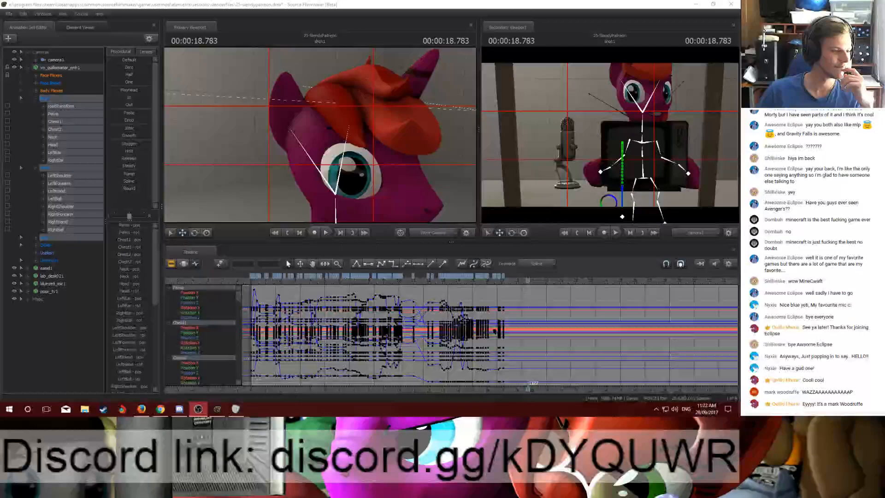
click(331, 2)
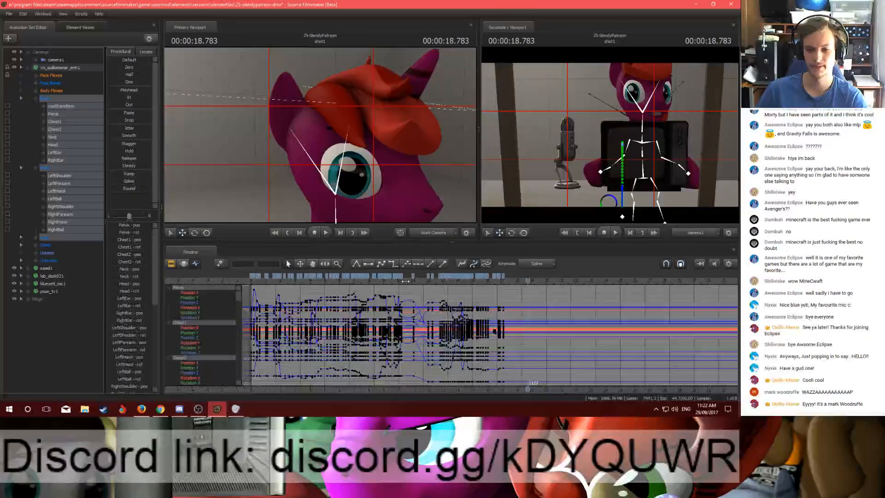
Step: Play back the later part of the shot to review the pony's movement together with the horn and dial auras
click(406, 281)
key(space)
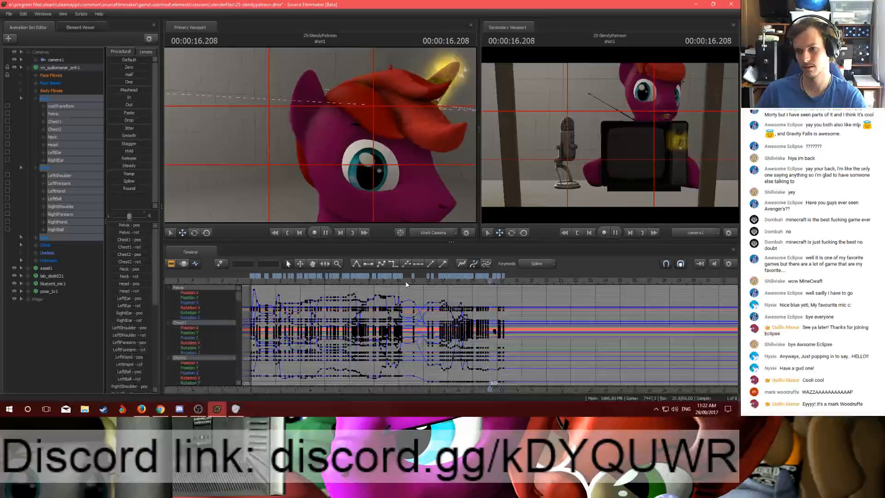
key(space)
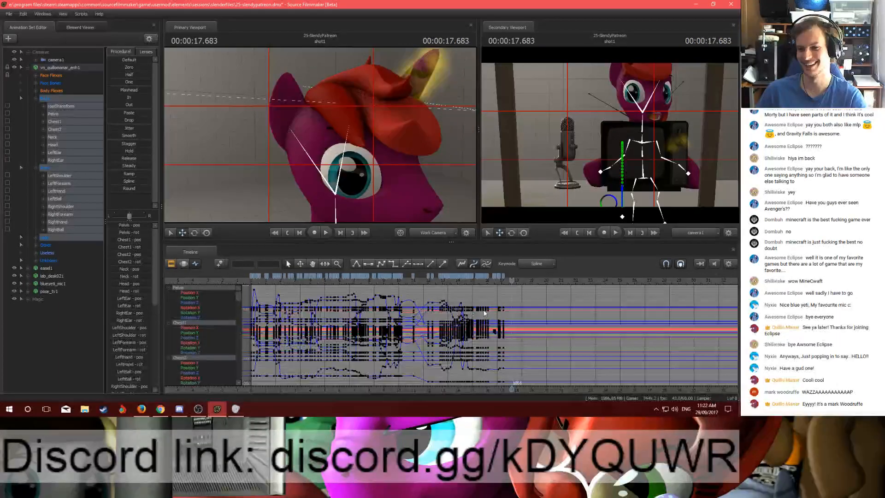
scroll(486, 310, up, 4)
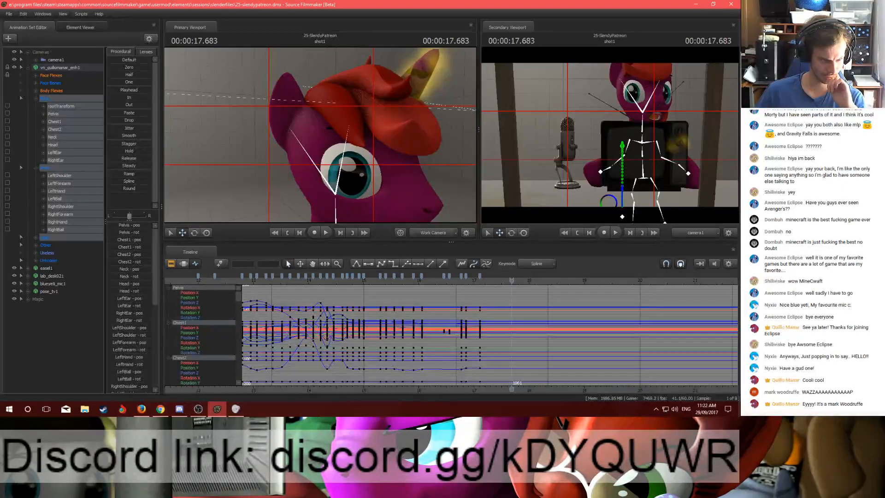
key(alt+Tab)
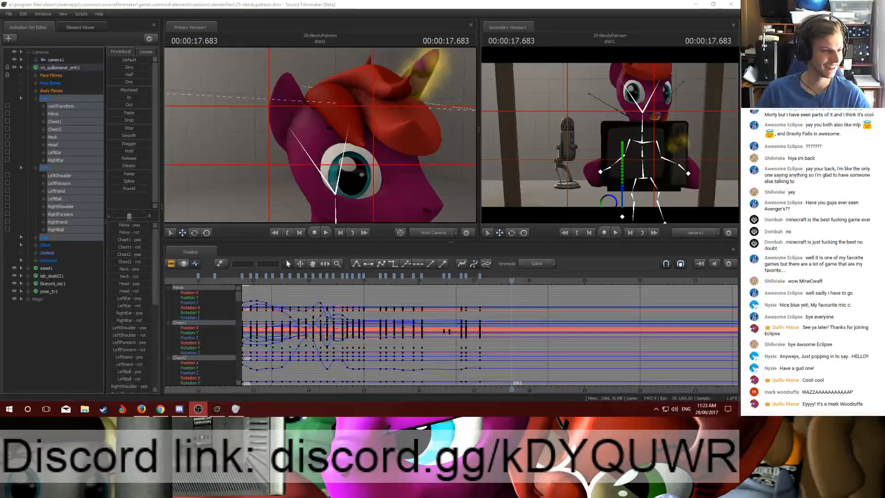
click(375, 279)
key(space)
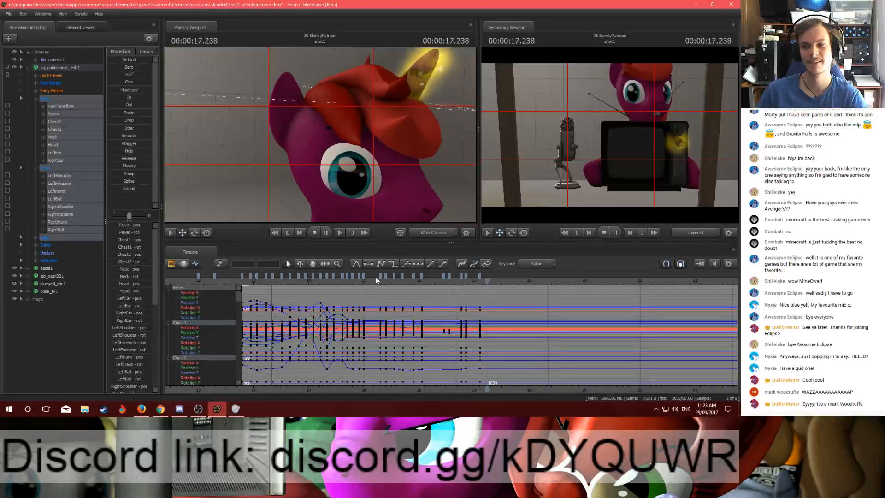
Step: Move the last keyframe of the pony's body bones to frame 1038, at 17.300 seconds
mouse_move(474, 282)
mouse_down()
mouse_move(520, 284)
mouse_move(490, 288)
mouse_up()
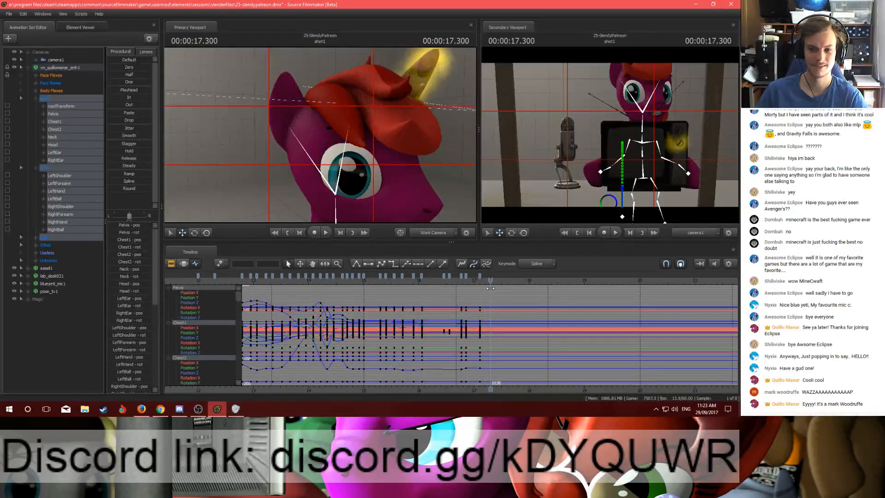
scroll(488, 289, up, 3)
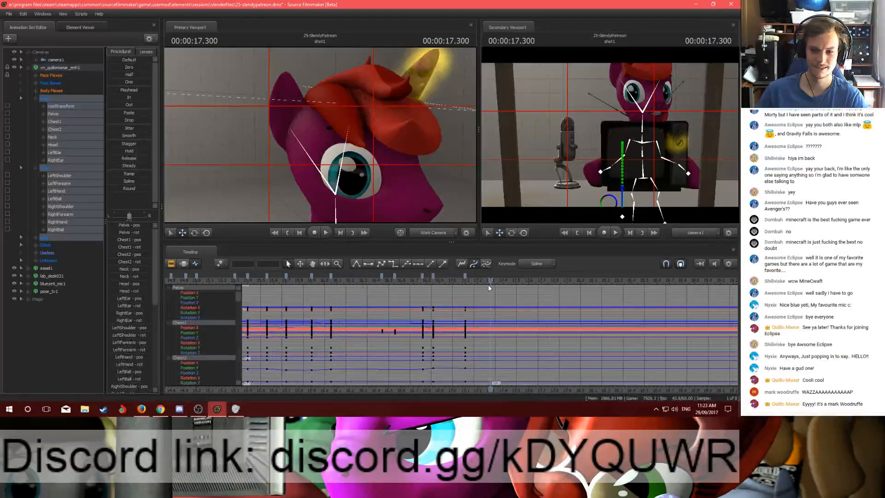
drag(465, 276, 490, 276)
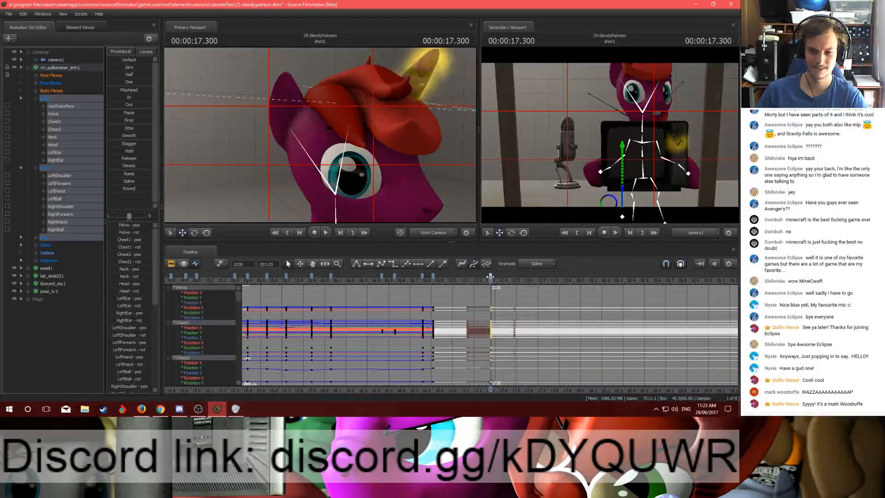
click(423, 275)
drag(423, 276, 422, 276)
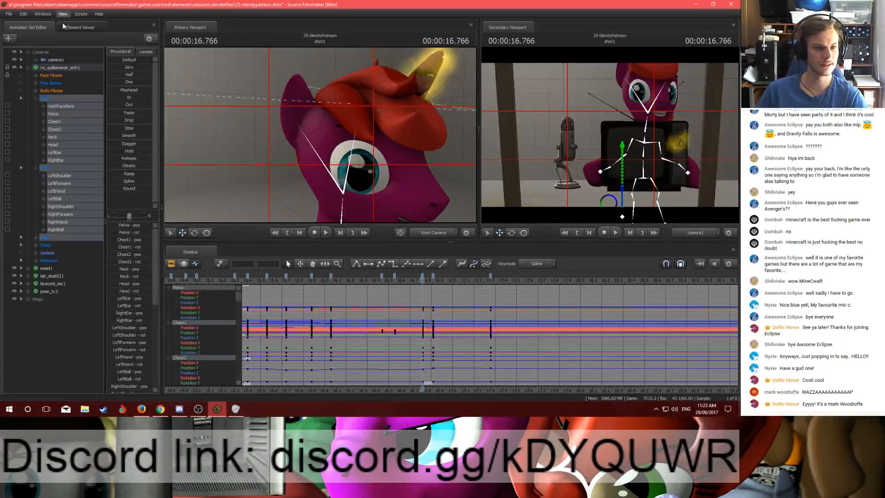
Step: Add a keyframe for the pony's selected body bones at frame 1047, at 17.450 seconds
click(21, 67)
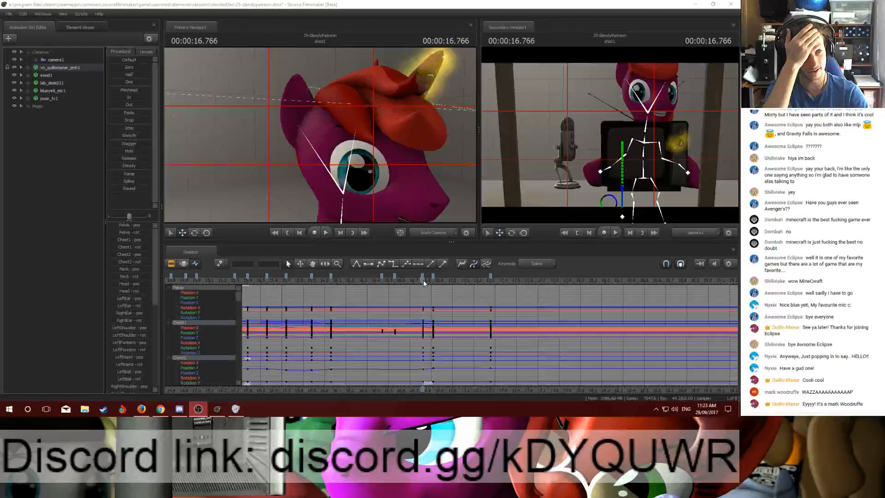
drag(423, 282, 509, 294)
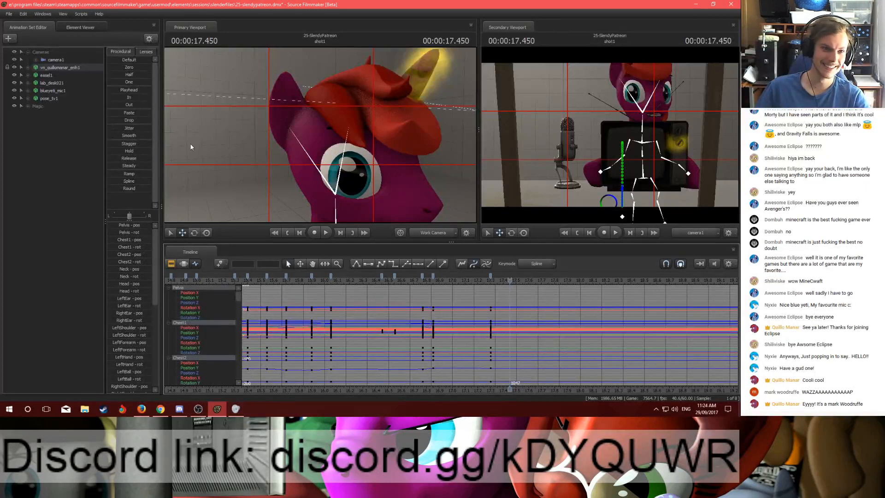
click(27, 68)
click(511, 279)
key(m)
Step: Rotate the pony's Chest2 bone at the 17.450-second keyframe
drag(387, 171, 318, 153)
key(s)
key(w)
key(s)
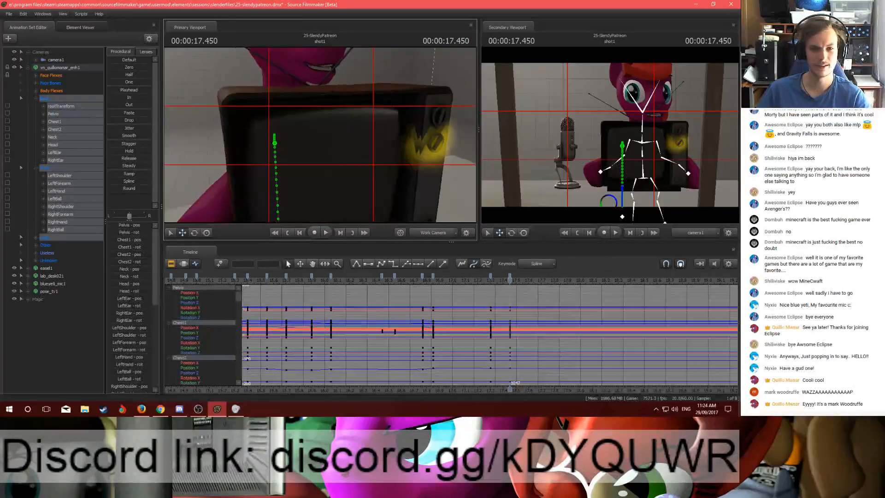
ctrl+click(286, 160)
key(s)
drag(213, 169, 318, 106)
key(d)
key(e)
click(315, 133)
click(321, 92)
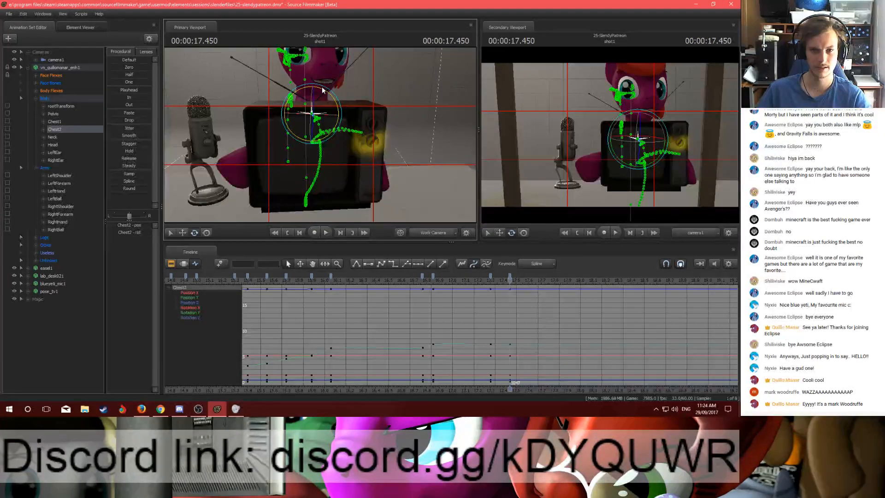
drag(322, 90, 322, 91)
Step: Rotate the pony's Neck and Head bones at the 17.450-second keyframe
click(325, 75)
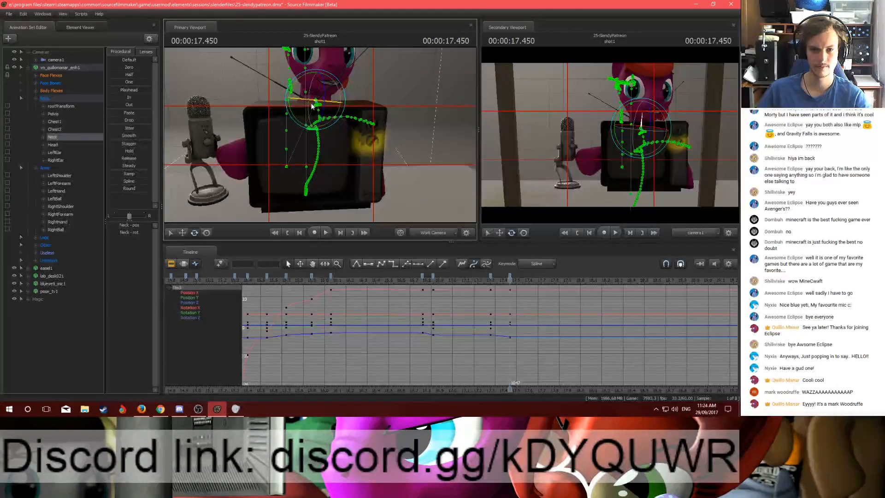
drag(311, 107, 311, 92)
click(305, 81)
key(w)
Step: Pose the pony's right arm at the 17.450-second keyframe by rotating the RightForearm, RightBall and RightShoulder bones
drag(384, 102, 372, 132)
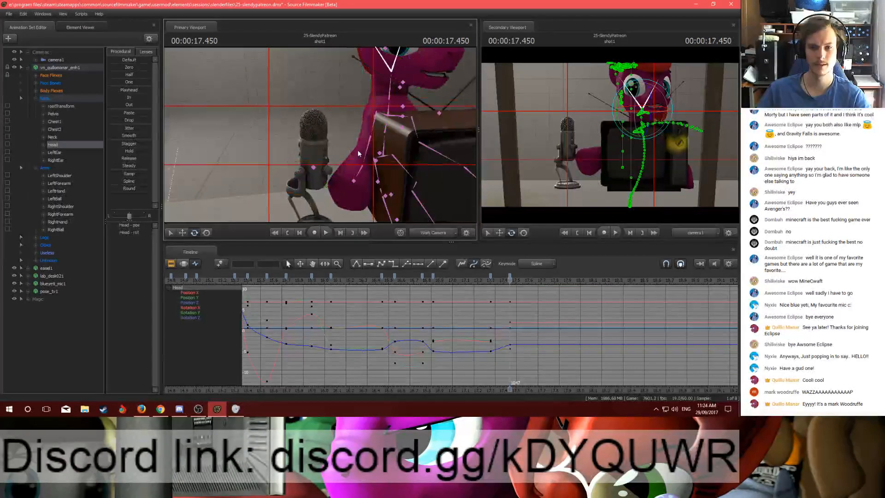
click(372, 131)
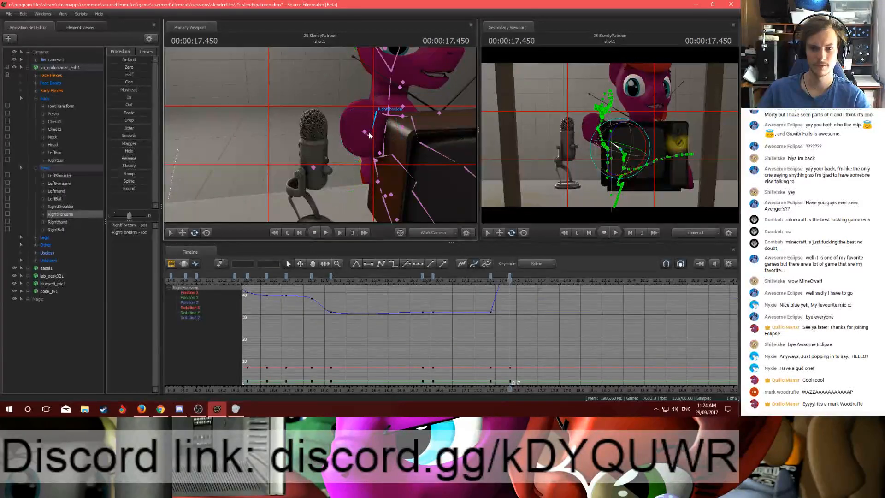
click(362, 145)
drag(363, 146, 361, 152)
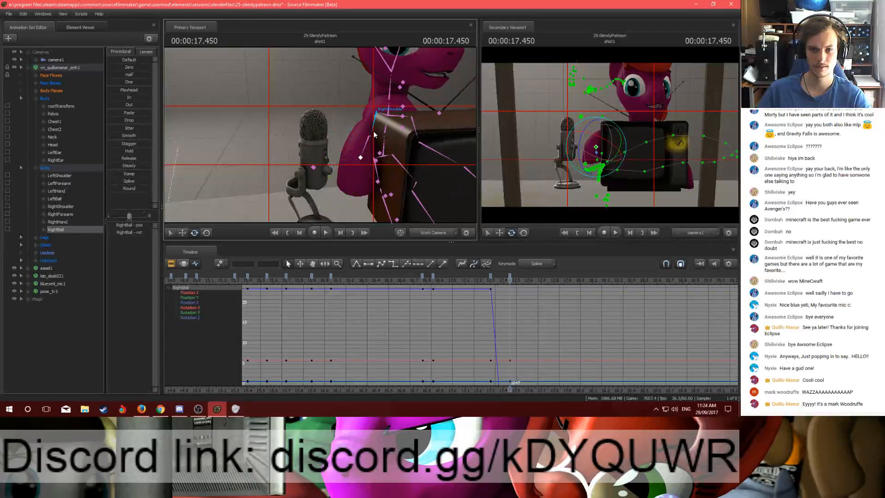
click(382, 111)
drag(385, 109, 386, 112)
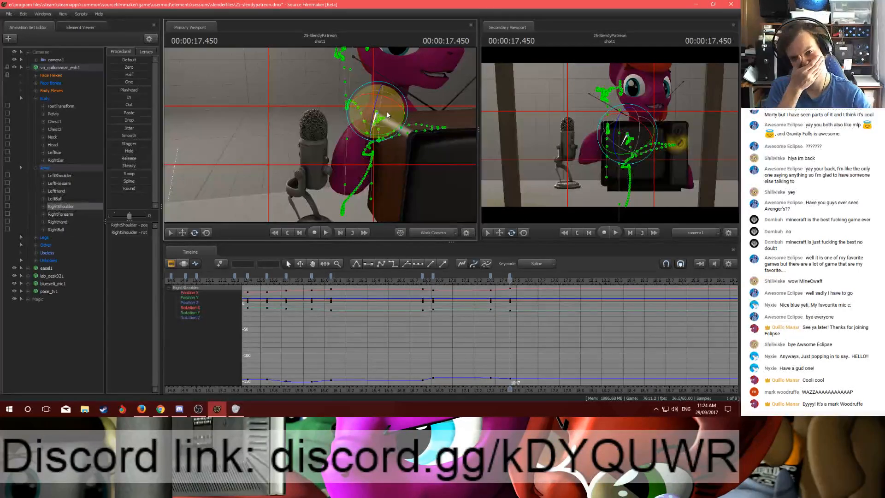
drag(412, 279, 552, 291)
key(Up)
Step: Rotate the pony's LeftForearm bone at the 17.450-second keyframe to adjust how the arm holds the television
mouse_move(392, 152)
mouse_down()
mouse_move(435, 180)
mouse_move(408, 152)
mouse_up()
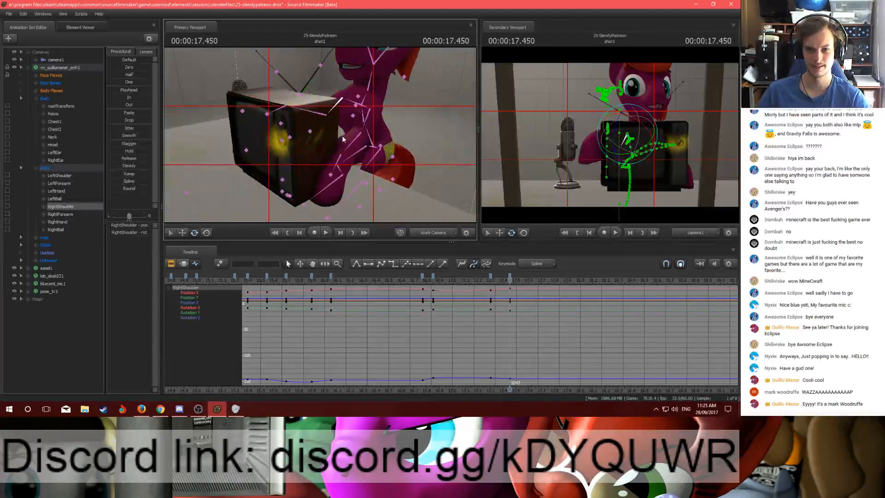
click(365, 120)
click(368, 120)
drag(368, 119, 343, 135)
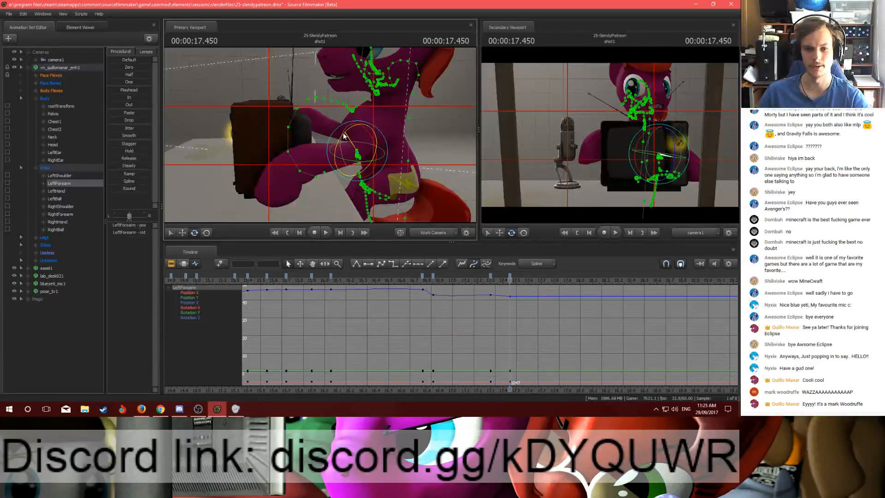
click(342, 135)
key(Up)
key(Down)
key(Up)
key(Down)
ctrl+click(361, 141)
ctrl+click(345, 158)
drag(349, 129, 347, 131)
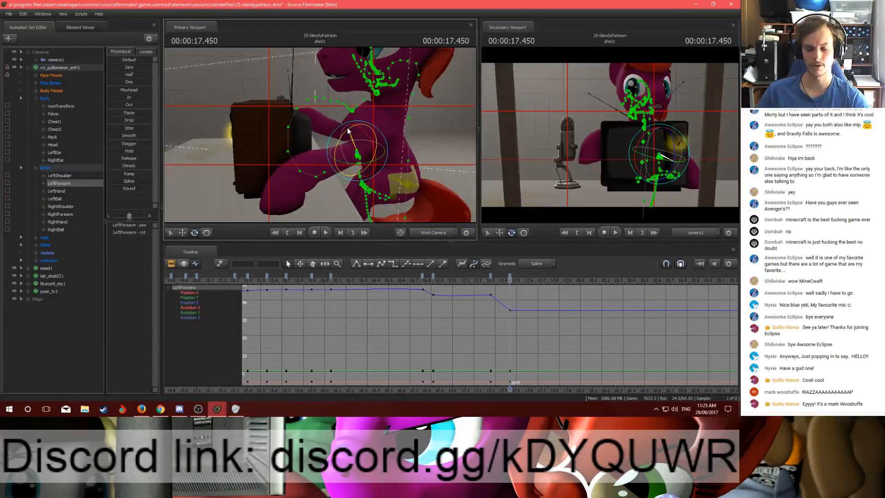
Step: Compare the left arm's pose between neighbouring keyframes and inspect it from the front of the television
key(Up)
key(Down)
key(Up)
key(Down)
drag(361, 135, 320, 136)
key(a)
key(d)
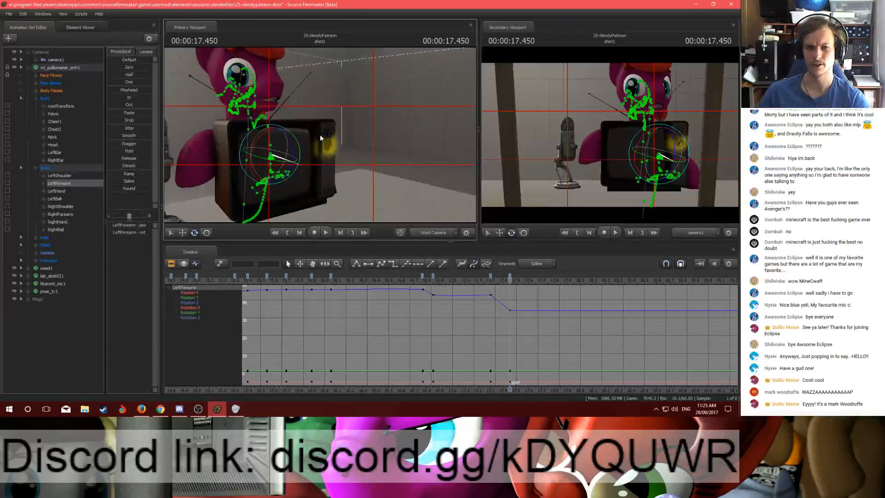
drag(398, 135, 321, 137)
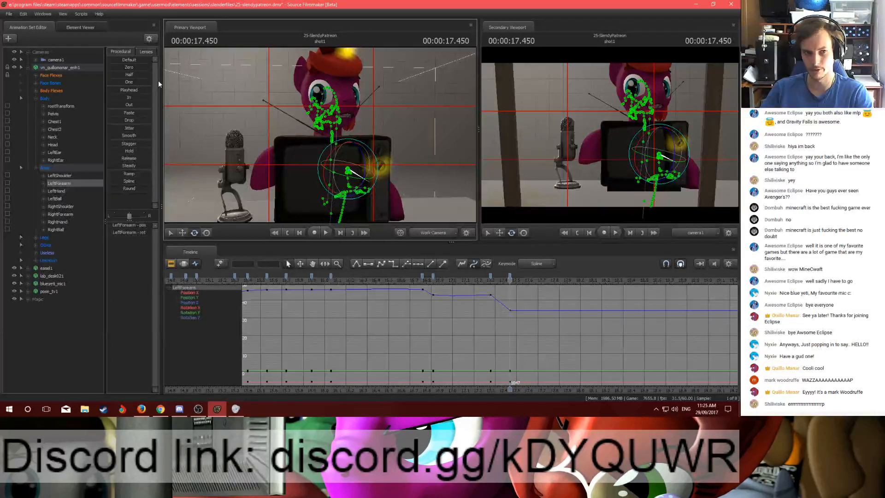
Step: Select the pony's body and arm bones and add a keyframe for them at frame 1068, at 17.800 seconds
key(ctrl+z)
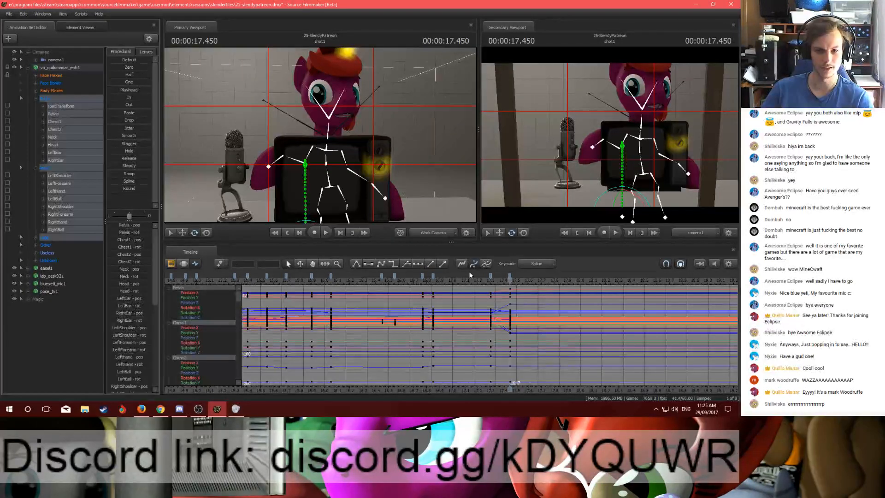
click(510, 276)
shift+click(422, 276)
click(425, 282)
drag(430, 281, 553, 273)
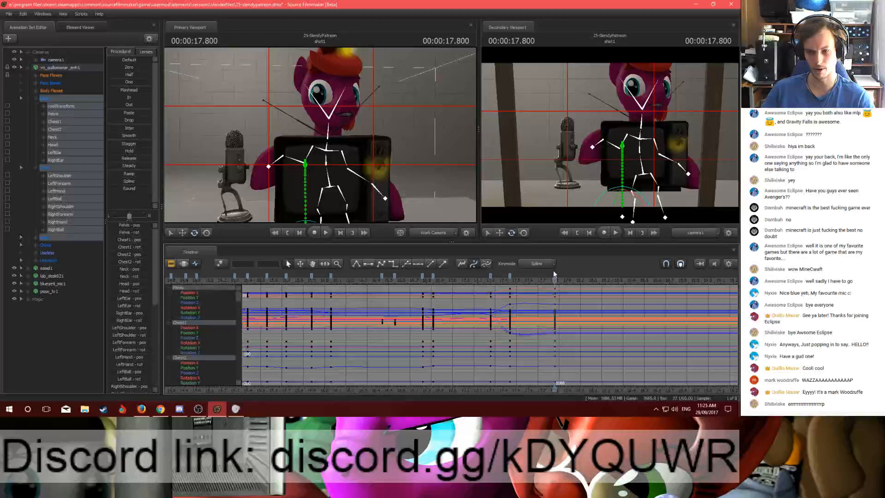
Step: Add a body-bone keyframe at 17.416 seconds, merge it into the 17.450-second keyframe, and play back the motion
click(506, 277)
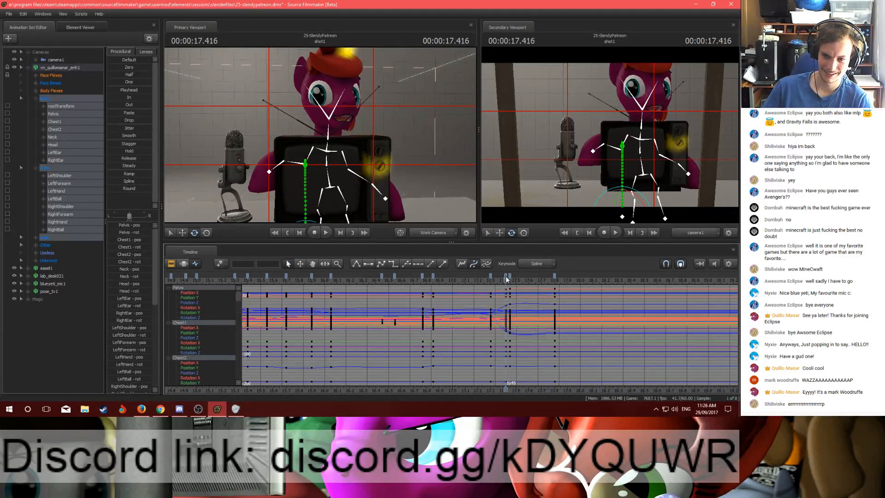
click(508, 281)
key(ctrl+v)
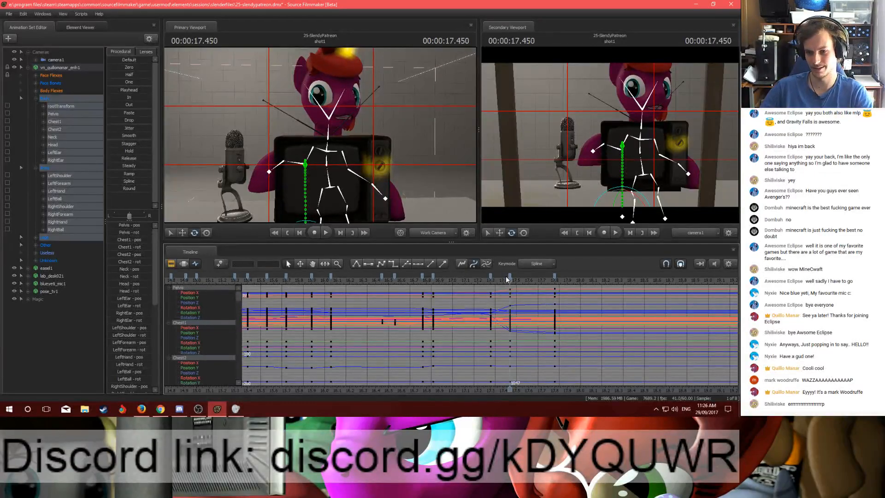
click(473, 280)
key(space)
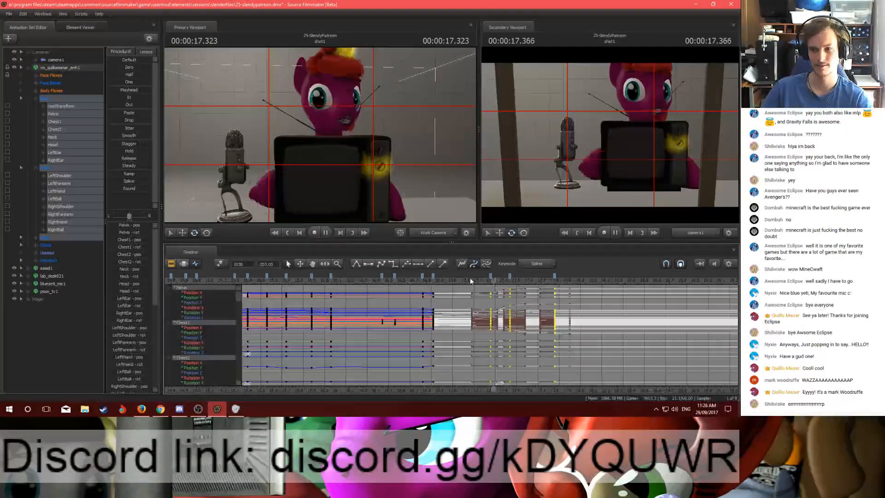
Step: Rotate the pony's Head bone at the 17.800-second keyframe and at the 17.450-second keyframe
drag(469, 278, 555, 280)
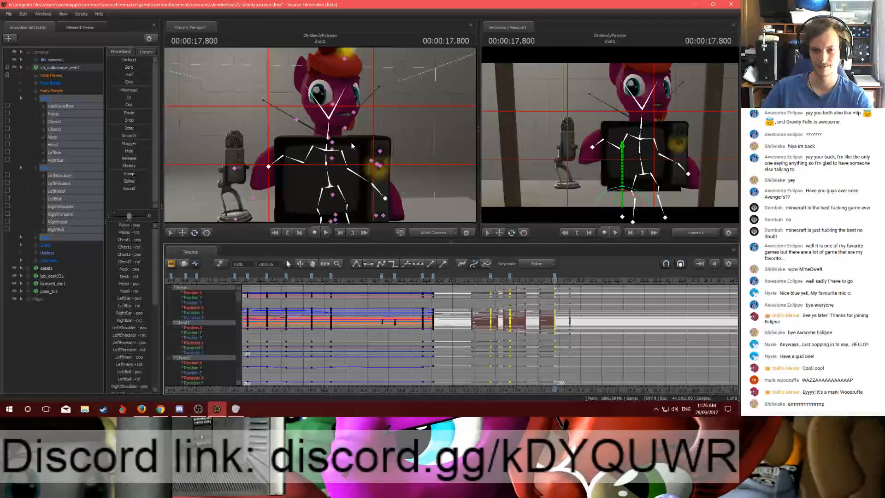
click(330, 117)
drag(330, 117, 325, 137)
key(Up)
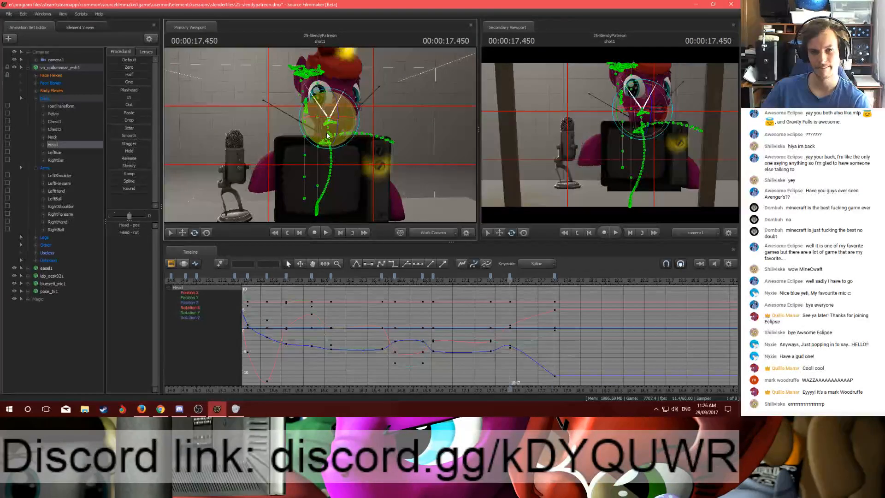
drag(338, 120, 322, 107)
Step: Play back the shot from 17.216 seconds to review the pony's head movement
click(479, 282)
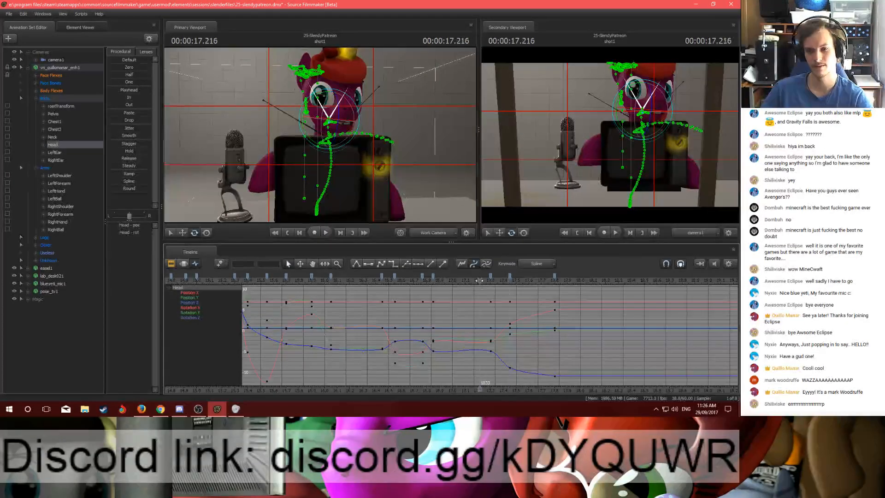
key(space)
click(480, 283)
key(space)
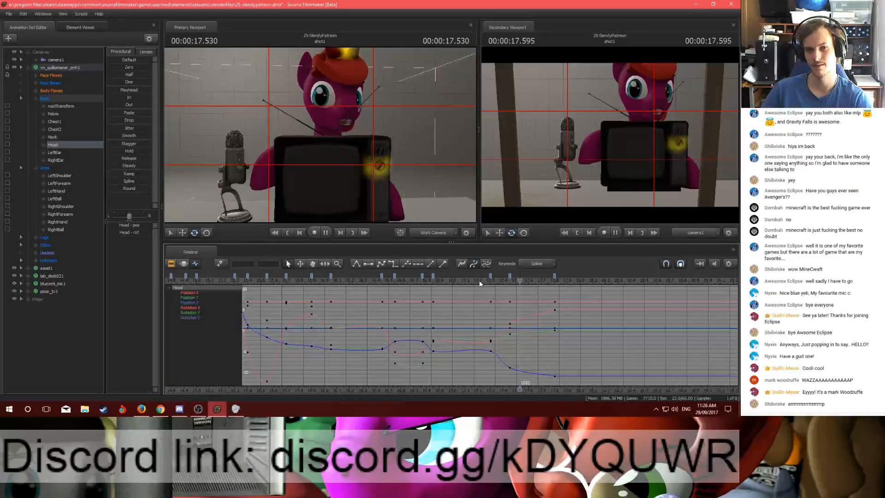
key(space)
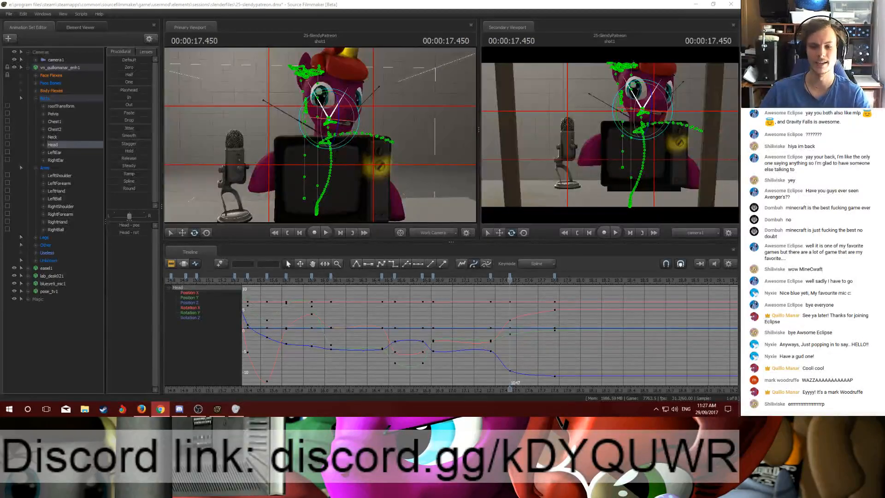
Step: Select all the pony's body and arm bones and review their motion leading up to the 17.450-second keyframe
click(46, 99)
shift+click(44, 237)
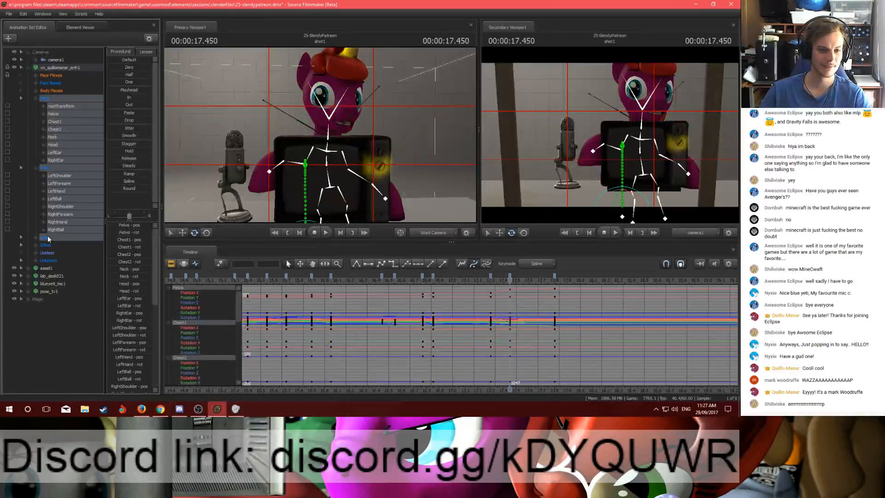
click(382, 280)
key(space)
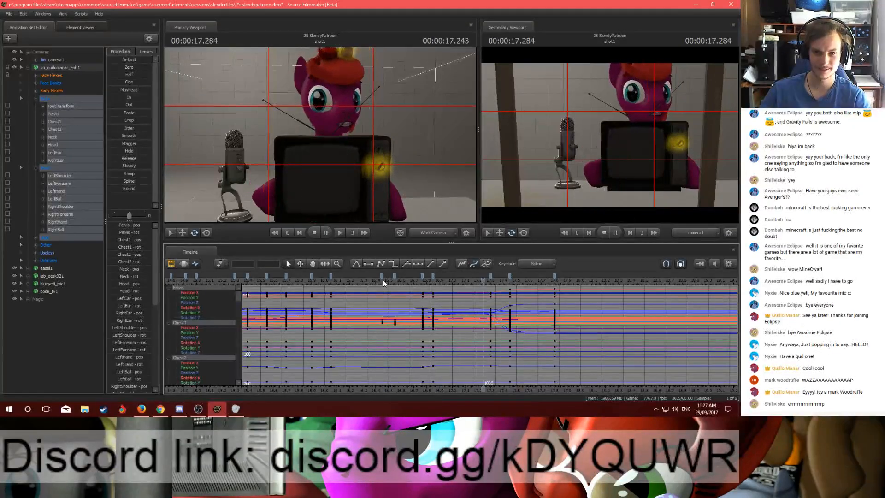
drag(488, 281, 511, 282)
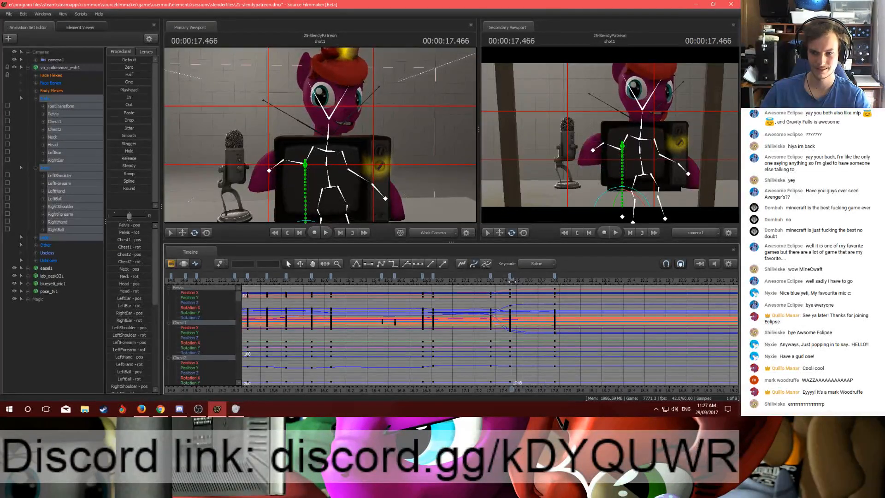
Step: Rotate the Head bone at the 17.450-second keyframe so the pony faces forward and tilts its head
click(329, 116)
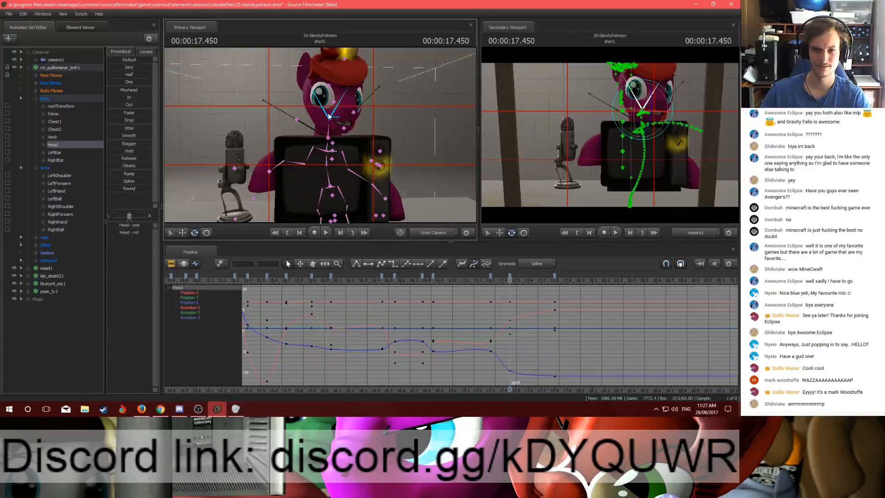
drag(330, 106, 327, 128)
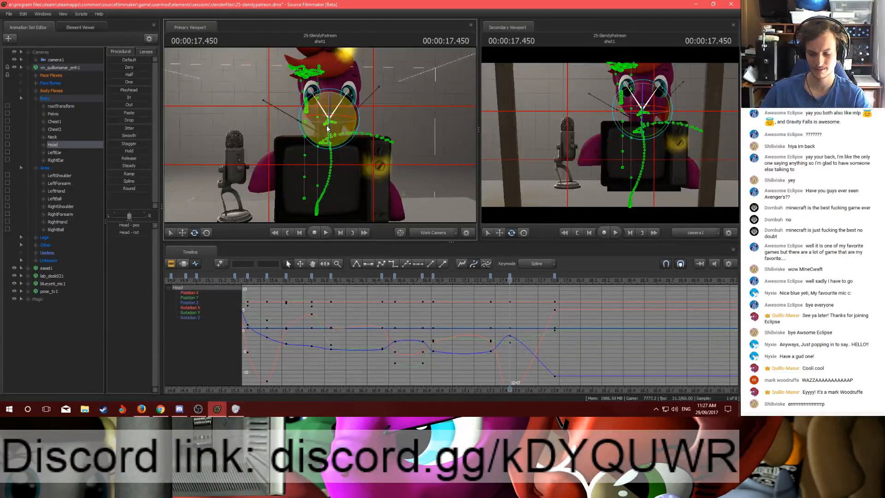
key(Down)
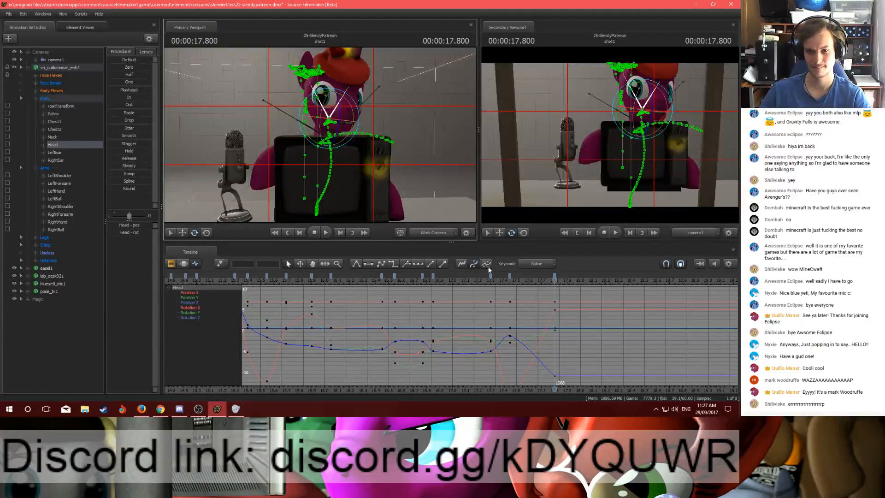
Step: Copy the head pose from the 17.450-second keyframe onto the 17.800-second keyframe and slightly adjust its rotation
click(510, 276)
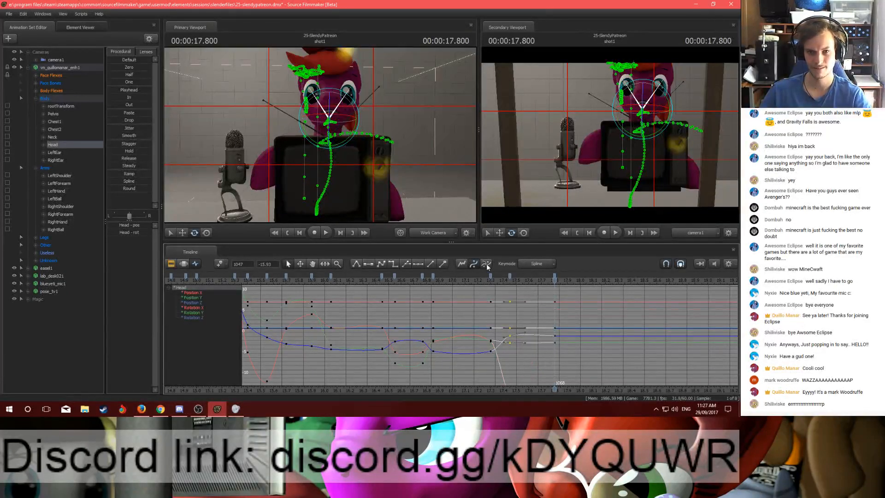
drag(309, 138, 310, 141)
click(160, 408)
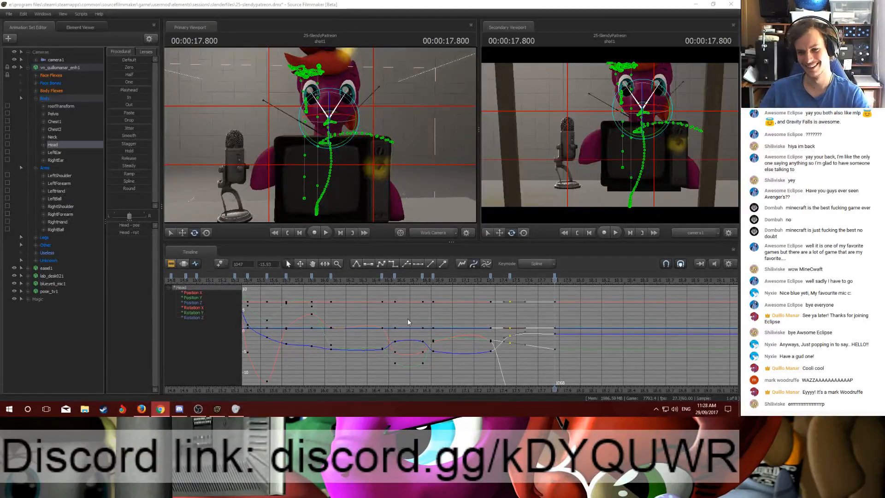
Step: Play back the section from about 17.1 seconds to check the new head turn
click(475, 281)
key(space)
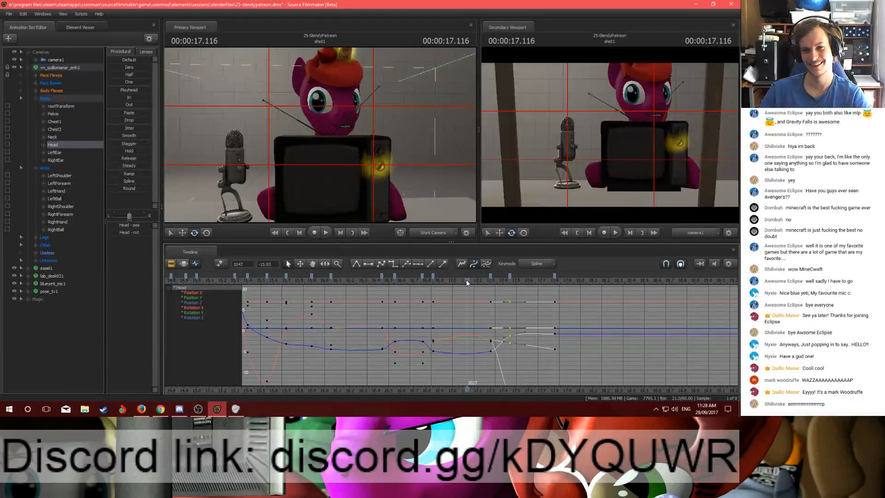
key(space)
Step: Add a Head keyframe at frame 1045, at 17.416 seconds, and move it onto the keyframe at frame 1047
drag(495, 287, 505, 286)
click(506, 276)
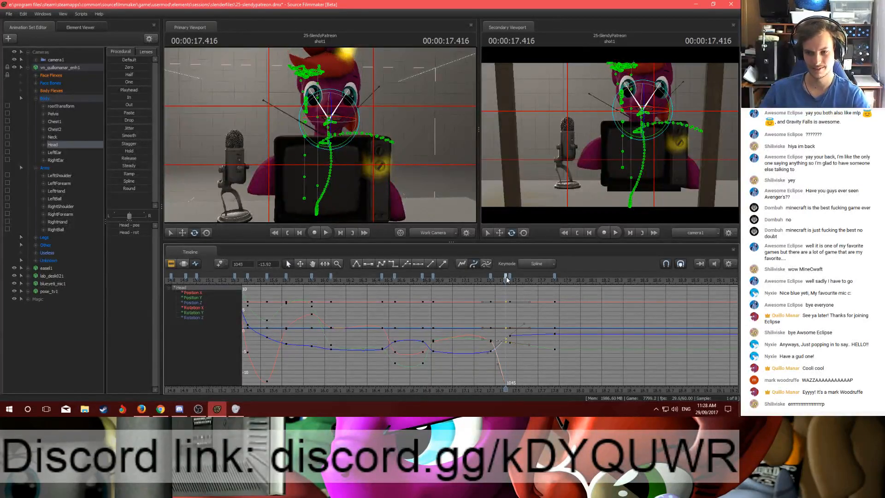
drag(505, 278, 509, 278)
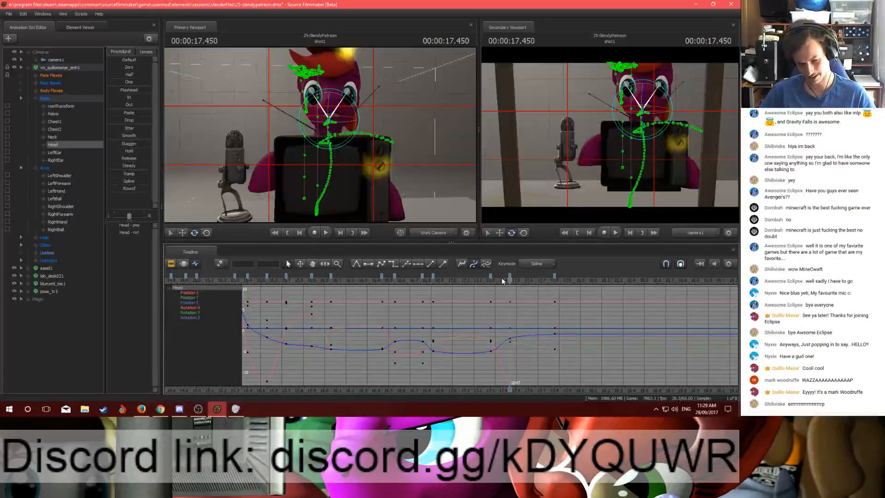
Step: Replay the shot through the 17.450-second head turn and scrub to frame 1074, at 17.900 seconds
click(175, 407)
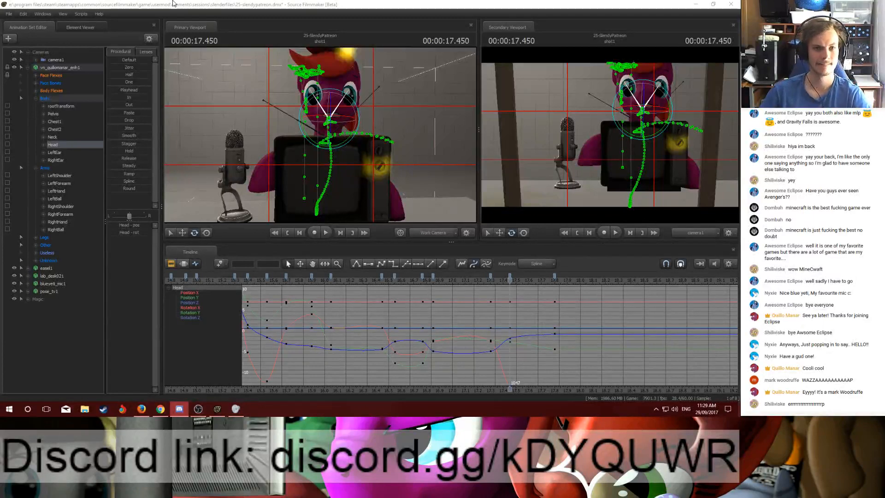
click(375, 148)
drag(509, 284, 444, 276)
key(space)
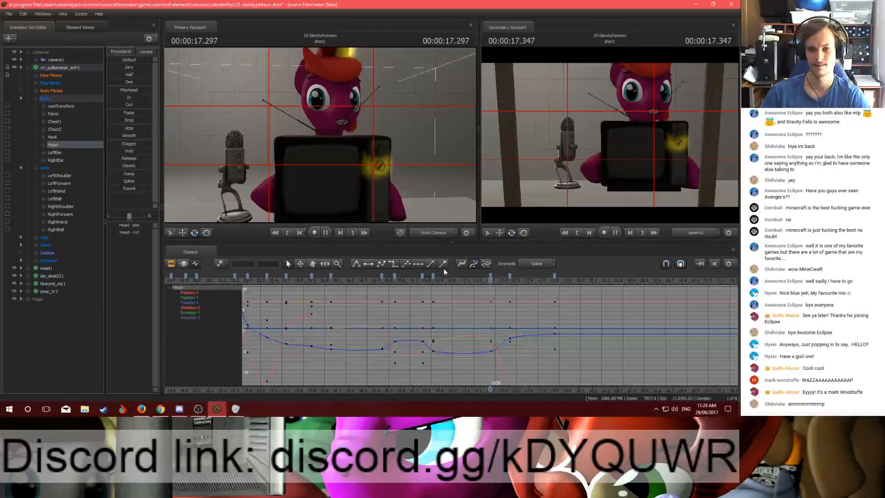
click(432, 281)
key(space)
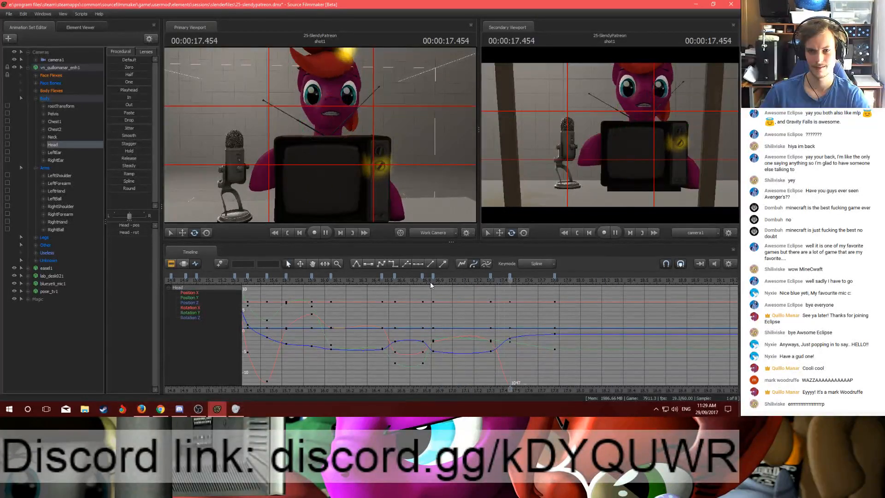
drag(430, 281, 568, 279)
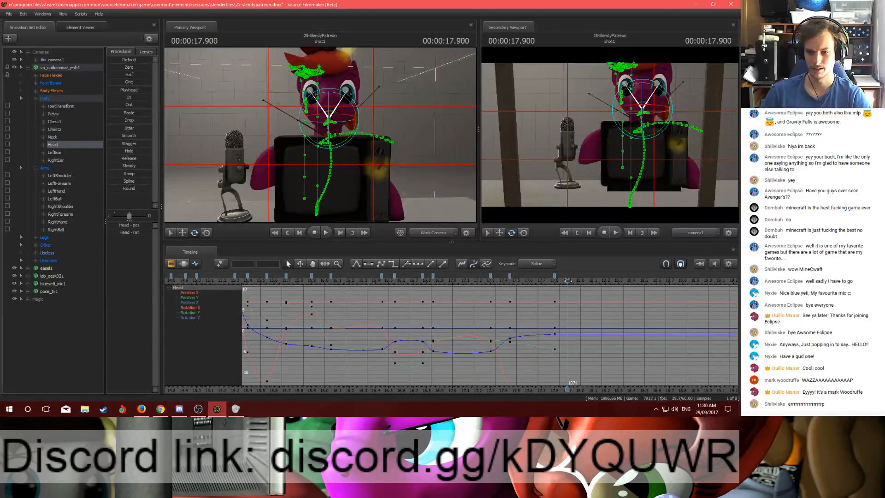
Step: Try to lock the easel's rootTransform to the pony's RightBall bone
key(alt+Tab)
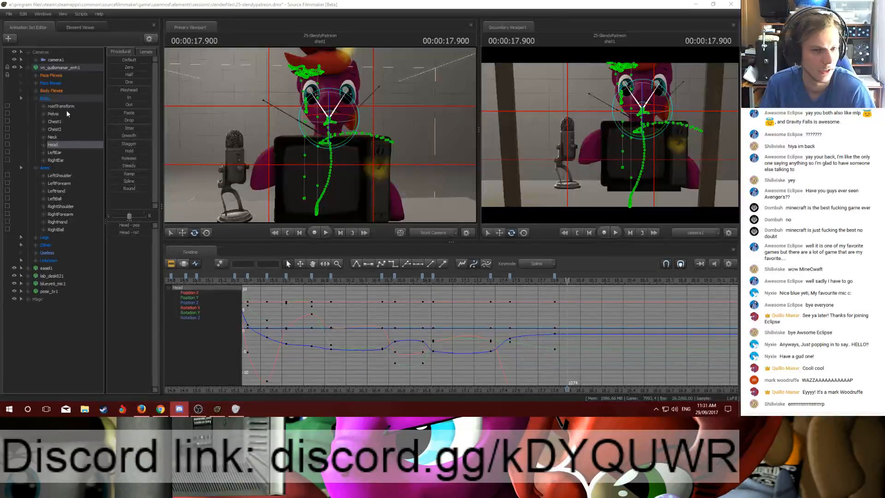
click(28, 267)
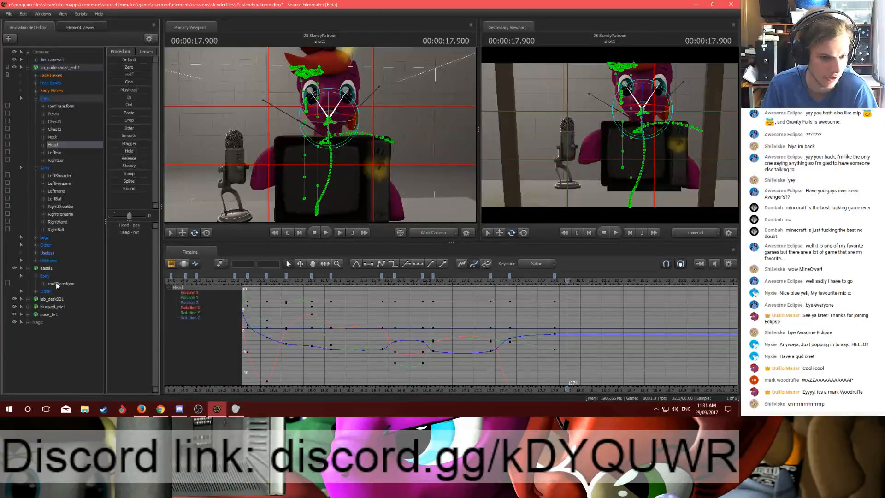
click(57, 284)
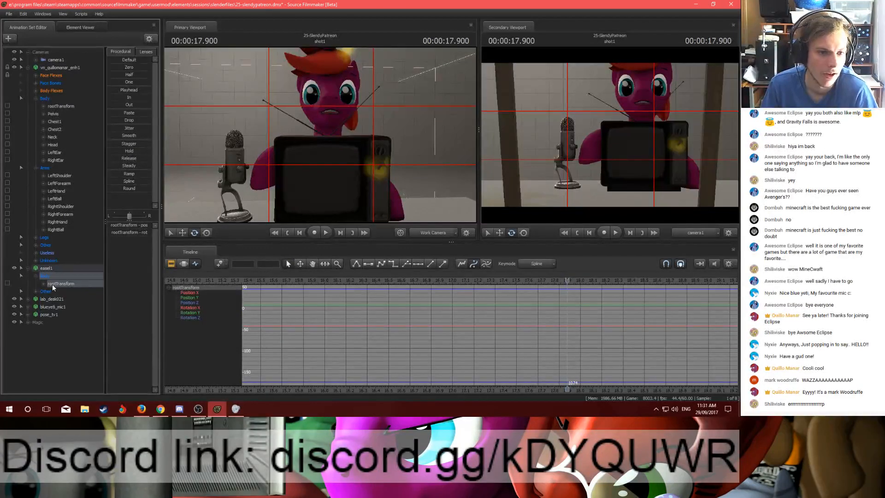
click(56, 113)
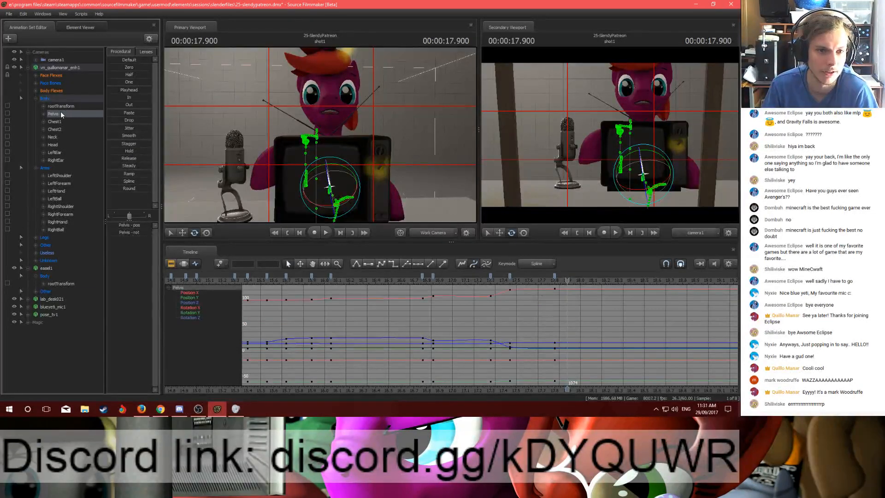
click(56, 229)
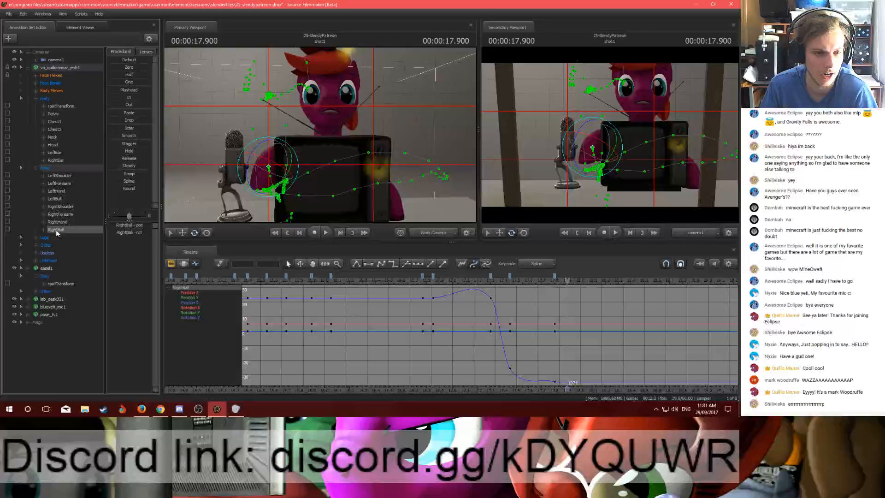
drag(55, 229, 64, 286)
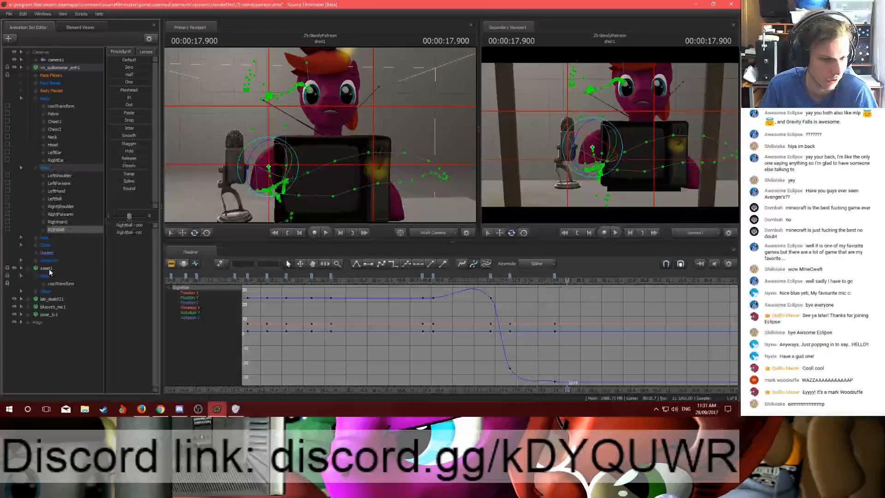
Step: Examine the locked easel's rootTransform motion across the shot in the Motion Editor
click(46, 269)
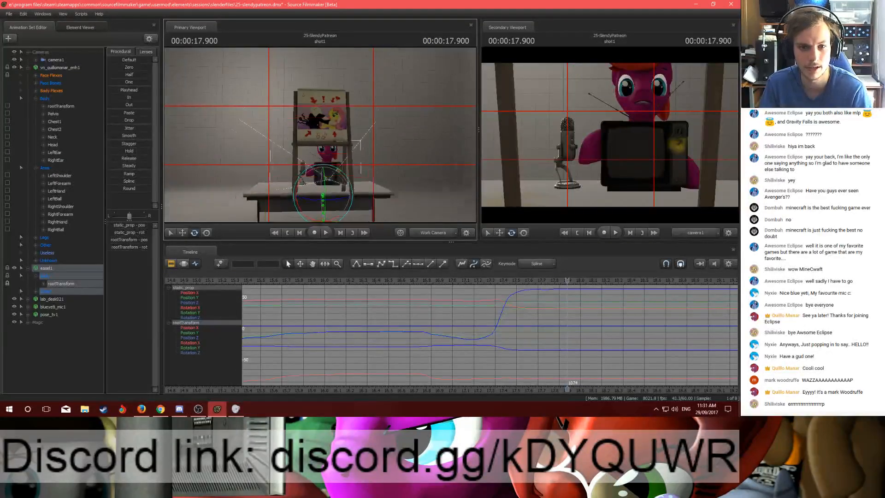
scroll(327, 160, up, 5)
scroll(302, 159, down, 5)
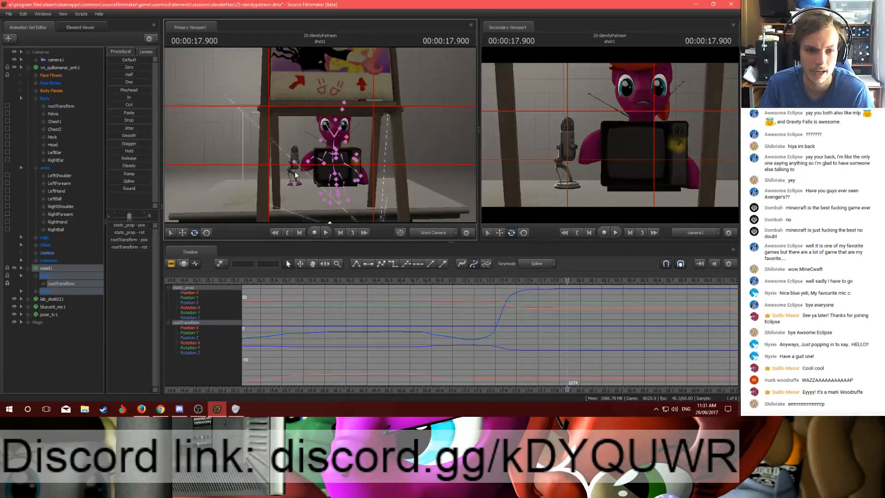
click(68, 284)
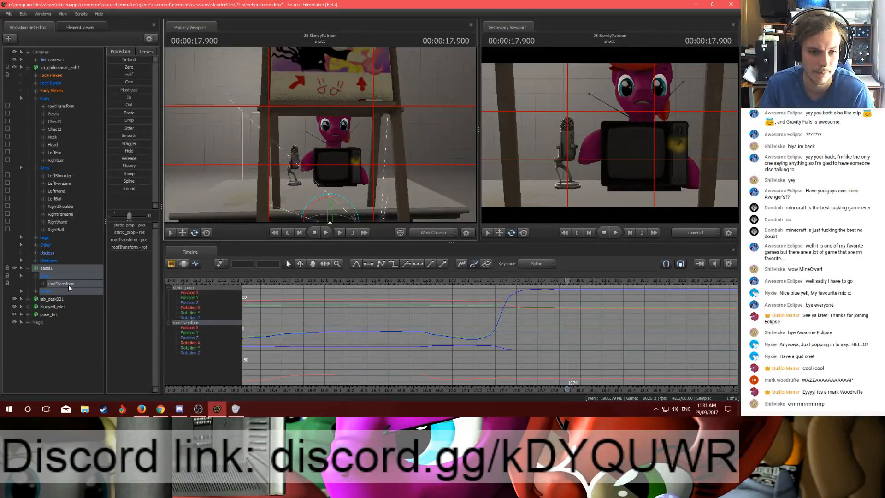
click(184, 263)
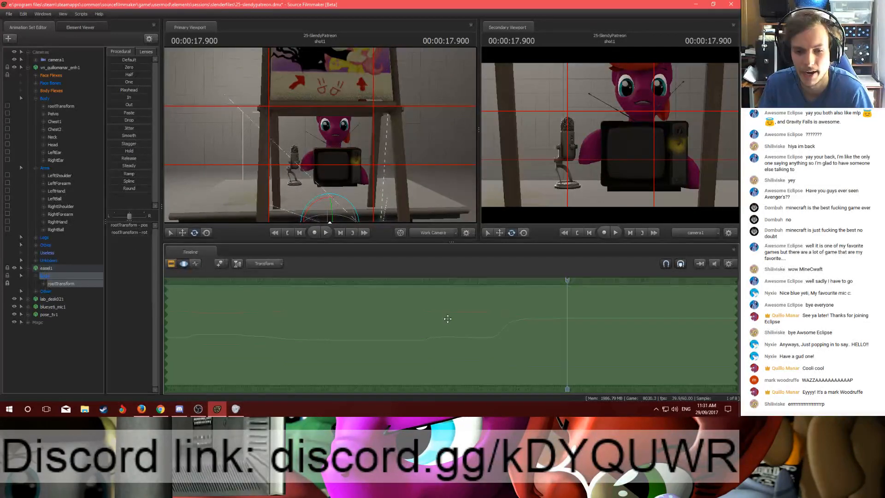
click(232, 329)
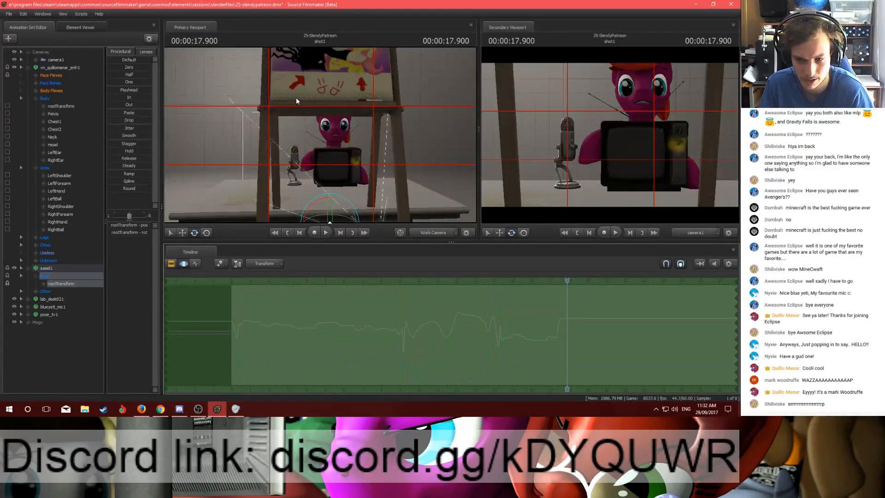
click(96, 246)
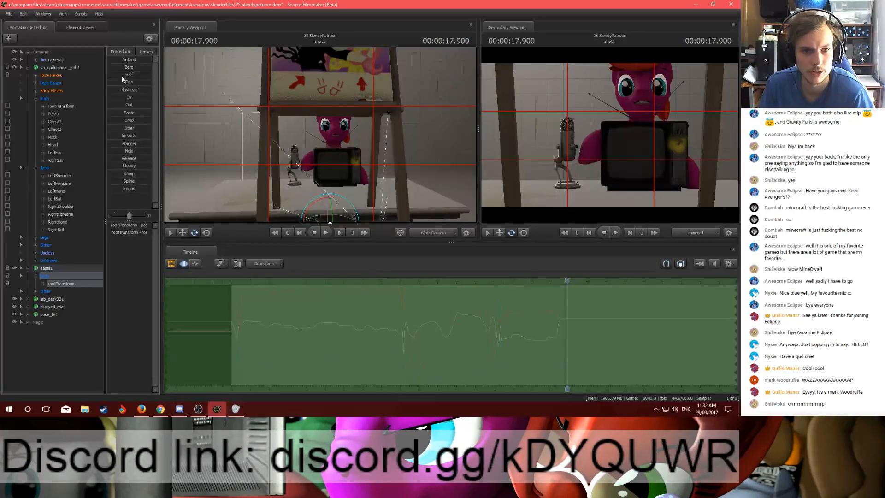
Step: Play back the shot to check how the locked easel moves, stopping at 18.633 seconds
key(F3)
drag(566, 281, 289, 280)
key(space)
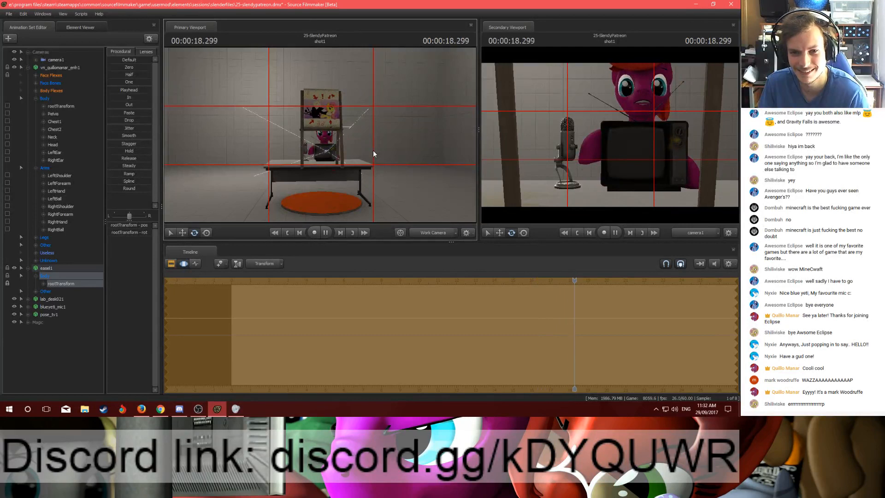
key(space)
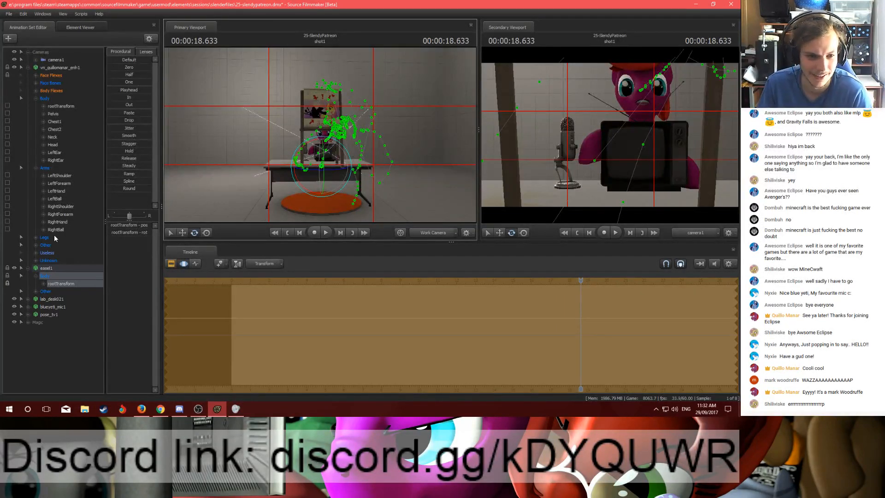
Step: Undo the lock between the easel's rootTransform and the pony's RightBall bone
key(ctrl+z)
key(ctrl+z)
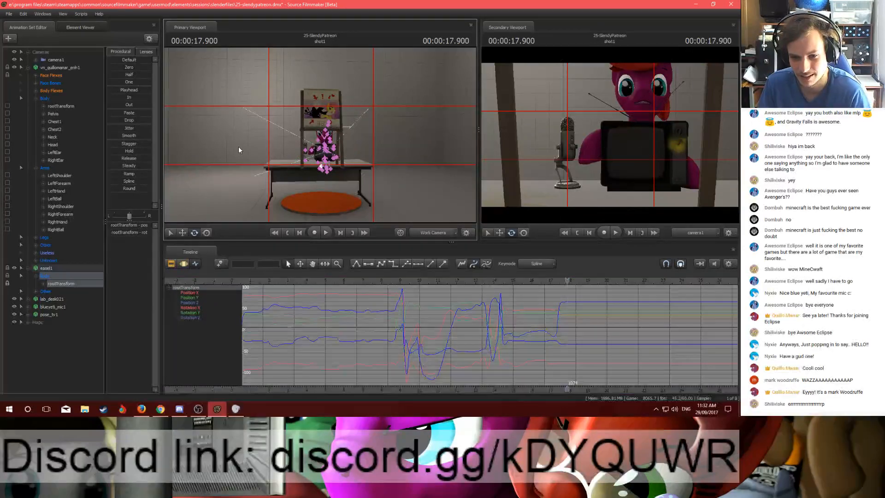
key(ctrl+z)
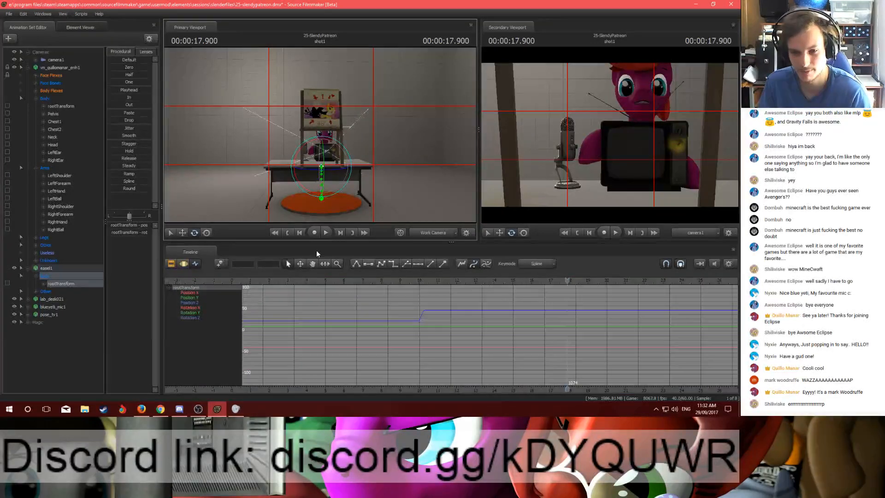
Step: Scrub to 9.516 seconds and select the pony's Body, Arms and Legs control groups
drag(515, 281, 410, 278)
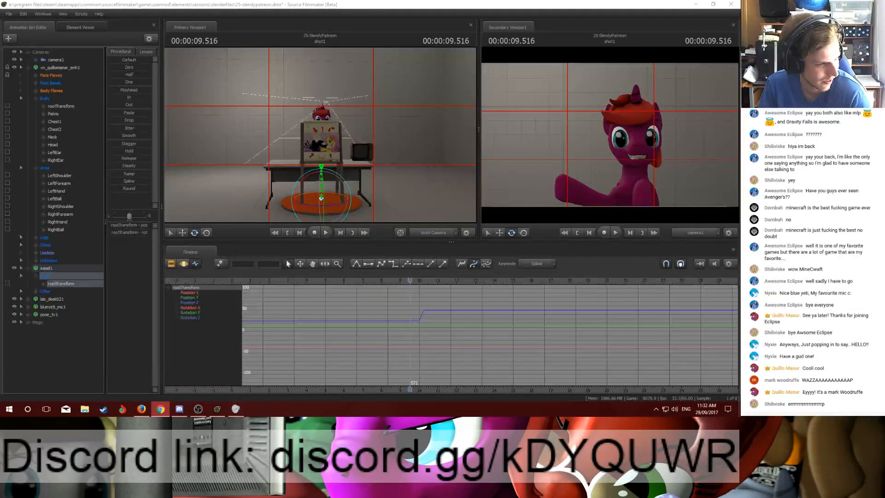
key(alt+Tab)
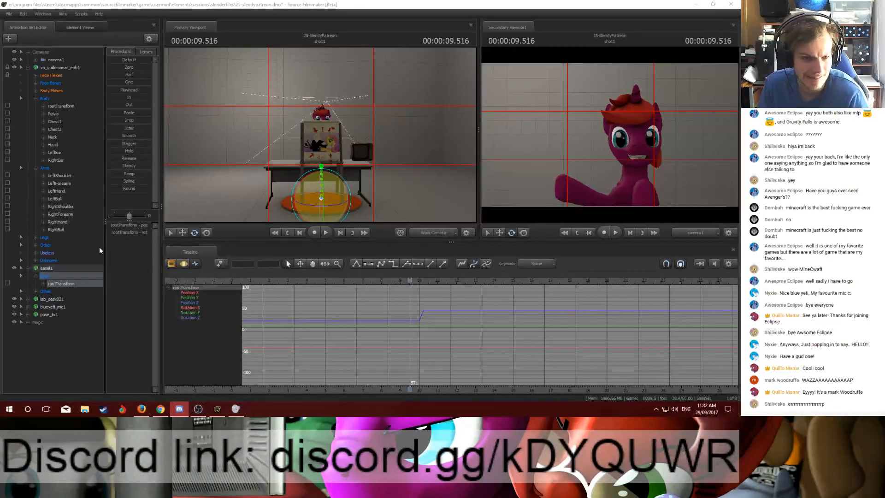
click(54, 98)
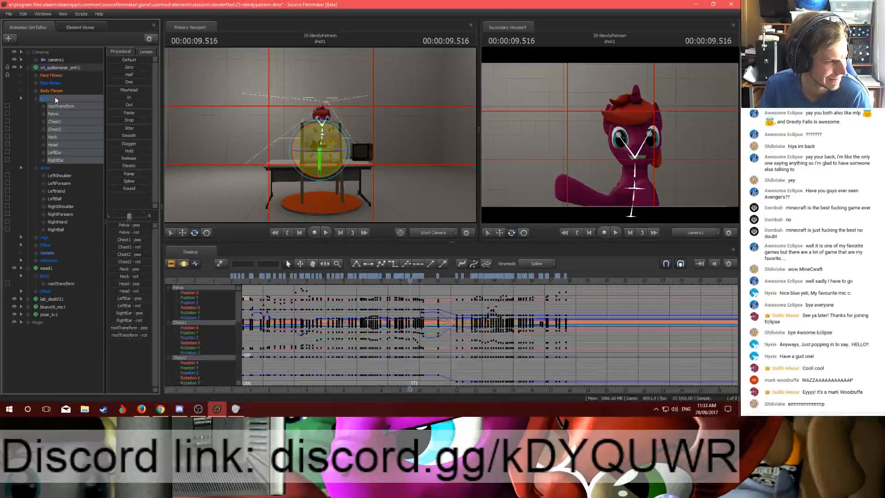
ctrl+click(46, 168)
ctrl+click(45, 237)
Step: Play back the shot repeatedly to review the pony's movement, stopping at 18.566 seconds
key(space)
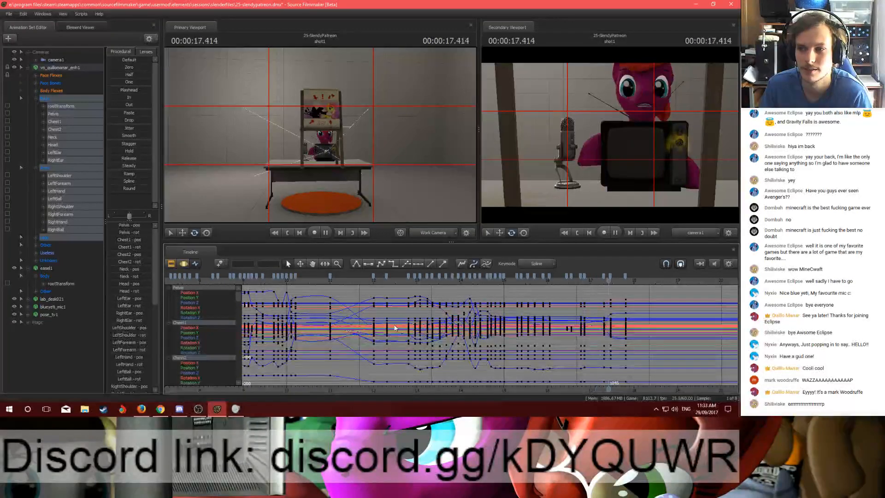
key(space)
key(space)
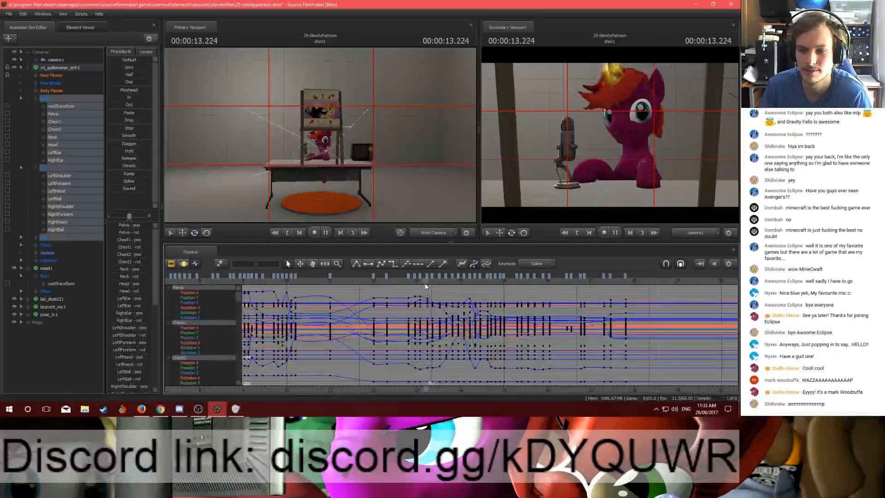
key(space)
key(space)
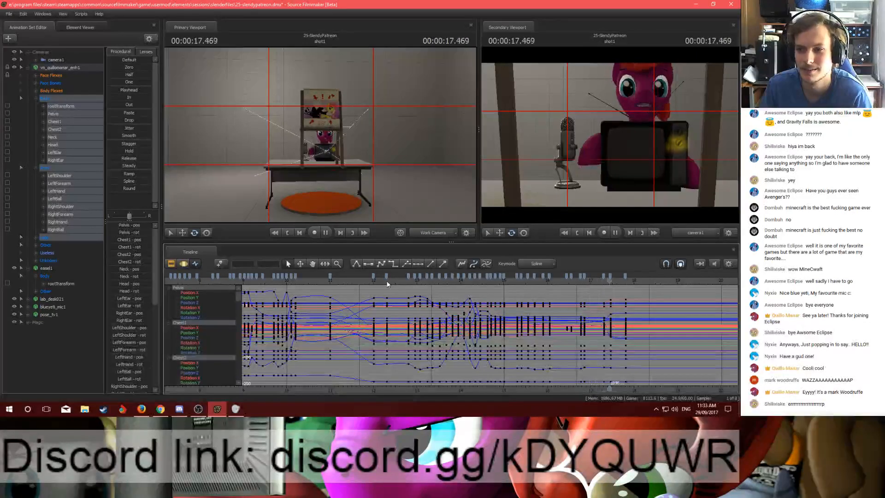
key(space)
Step: Move the pony's 17.800-second keyframes to frame 1077 and add keyframes for the selected groups at 18.100 seconds
scroll(636, 312, up, 3)
scroll(635, 312, up, 1)
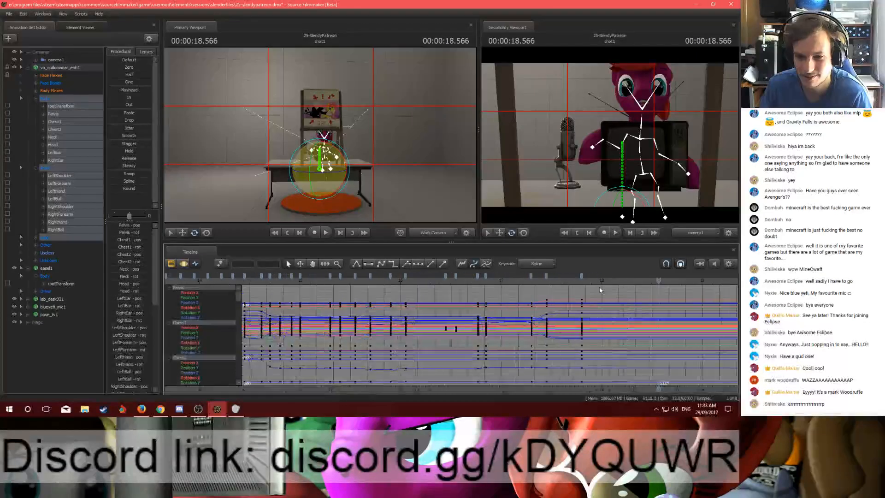
click(596, 286)
drag(580, 276, 611, 281)
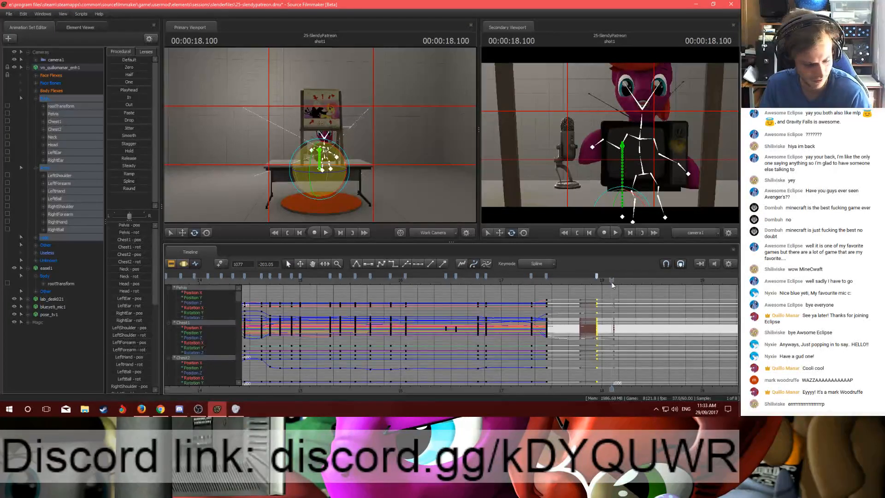
key(m)
Step: Inspect the pony's pose at the desk from the side and move the playhead to 18.083 seconds
key(w)
mouse_move(429, 147)
mouse_down()
mouse_move(428, 159)
mouse_move(402, 154)
mouse_up()
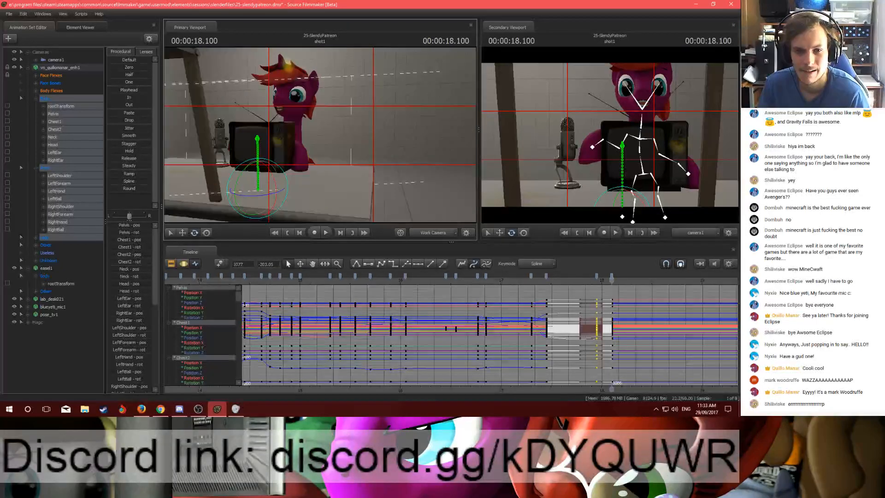
key(s)
key(alt+Tab)
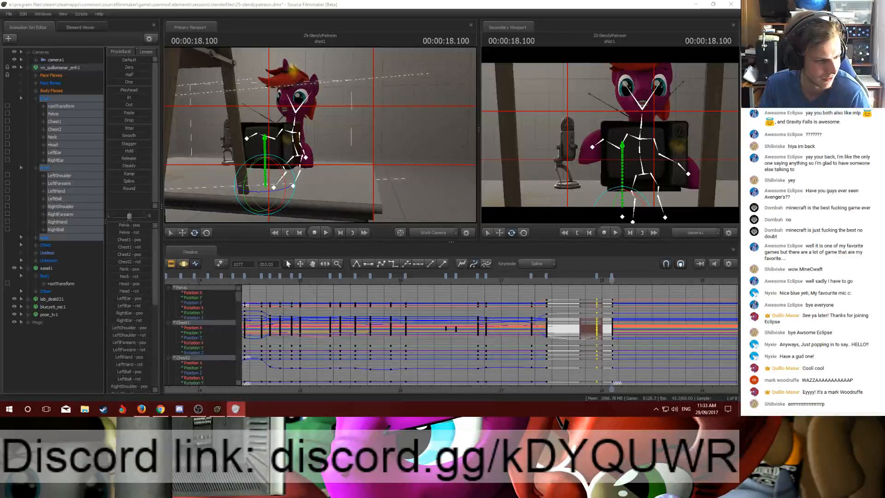
click(205, 4)
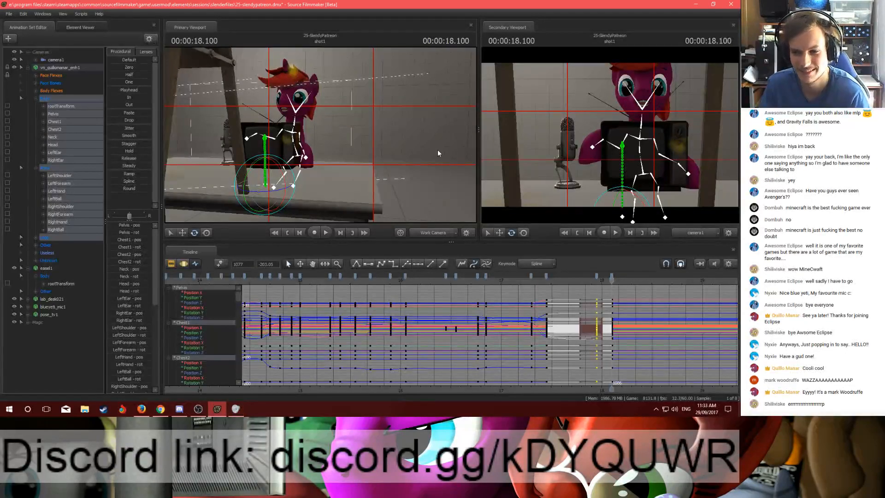
click(610, 273)
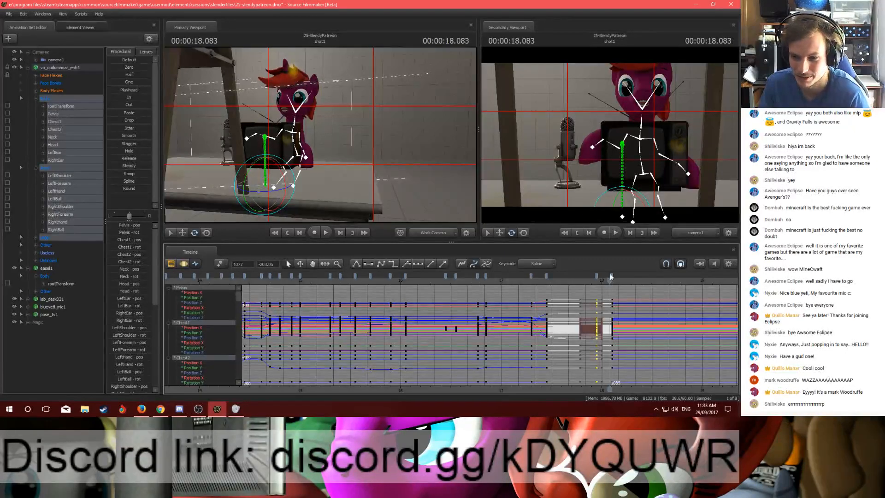
Step: At 18.100 s, lower the pony's pelvis and rotate its Chest1 and Chest2 bones
click(551, 287)
drag(547, 278, 611, 280)
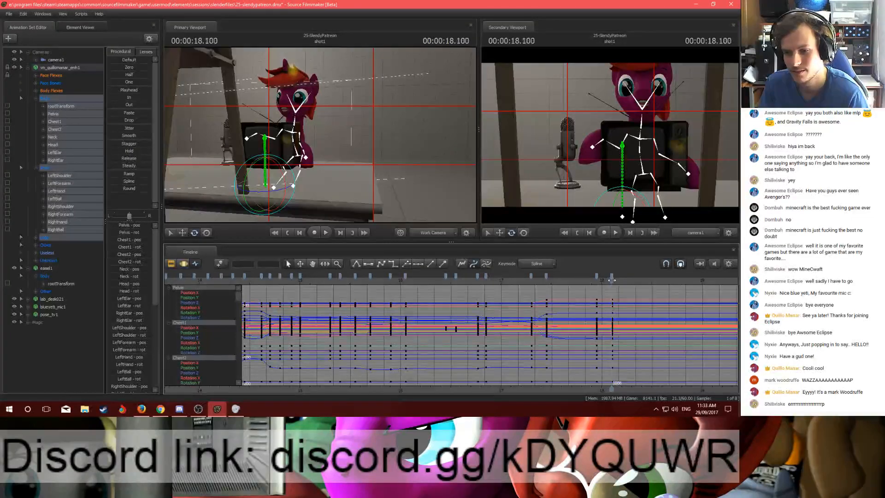
click(52, 114)
drag(350, 132, 342, 129)
key(w)
click(342, 130)
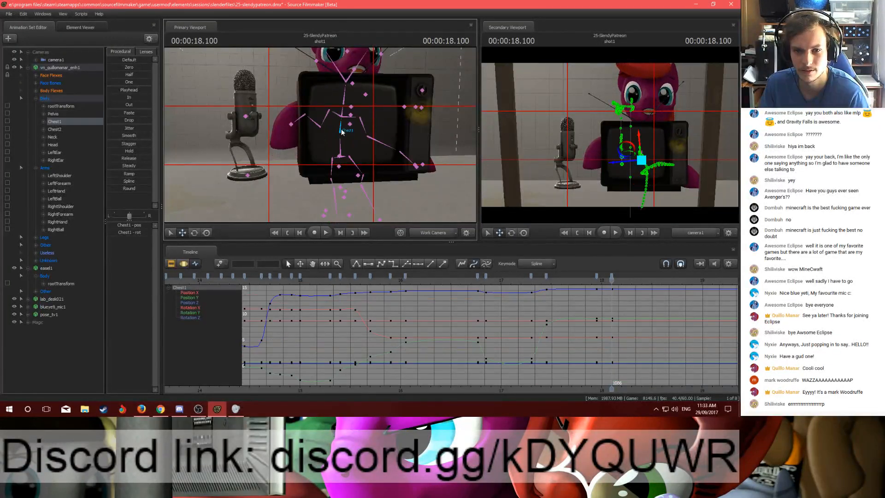
key(e)
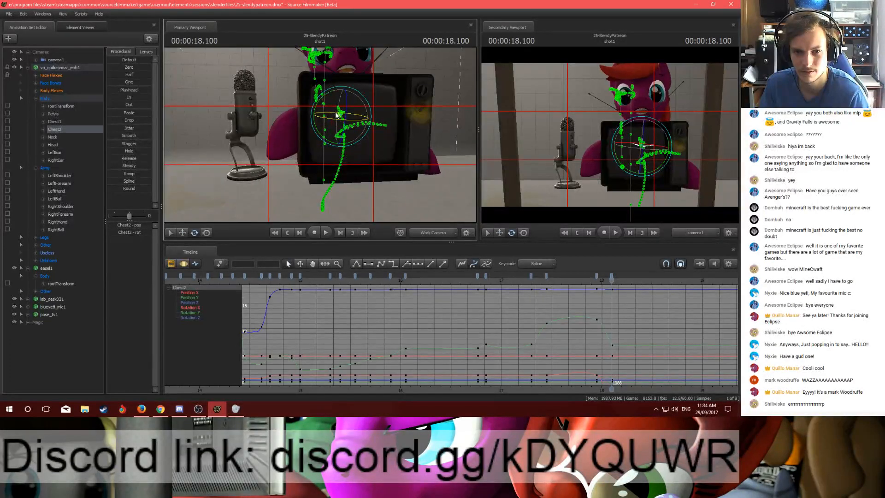
Step: Rotate the pony's neck and head and adjust the pelvis for the pose at 18.100 s
ctrl+click(342, 99)
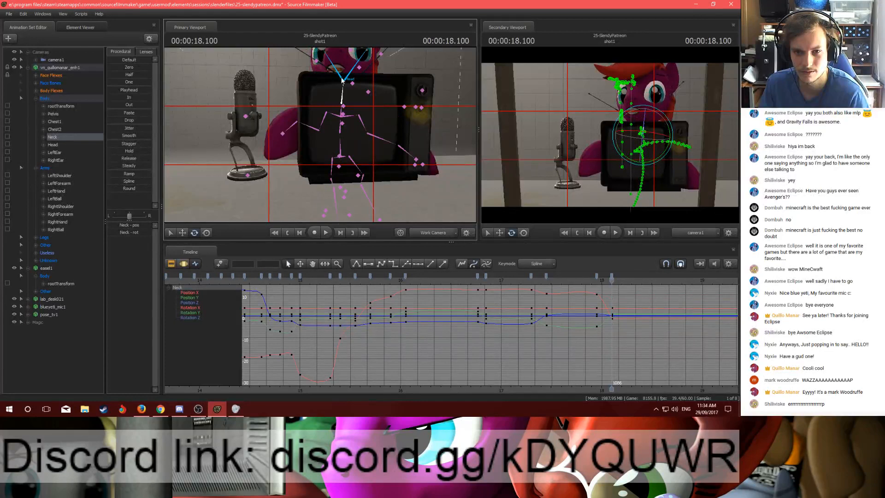
ctrl+click(340, 81)
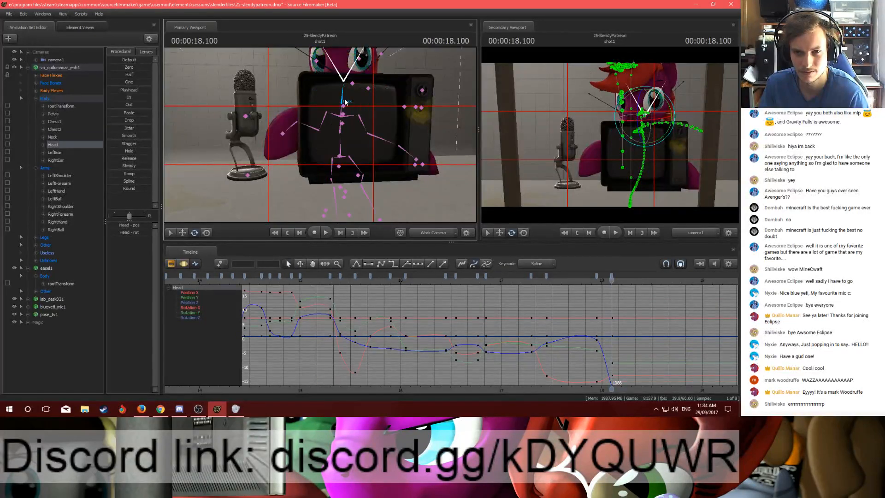
ctrl+click(342, 103)
drag(343, 111, 343, 100)
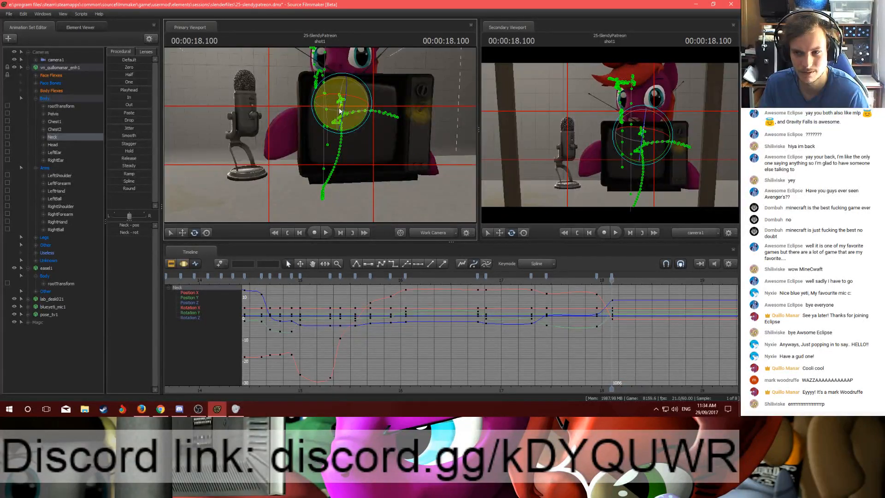
ctrl+click(341, 153)
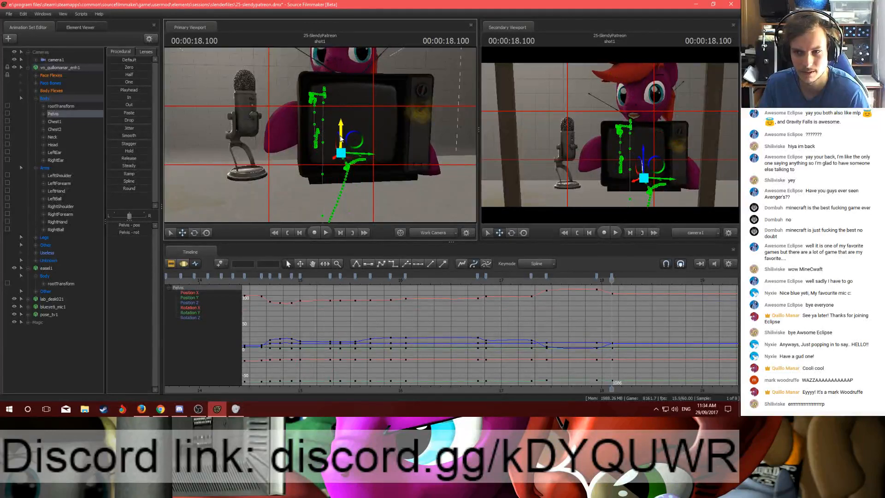
key(e)
ctrl+click(343, 90)
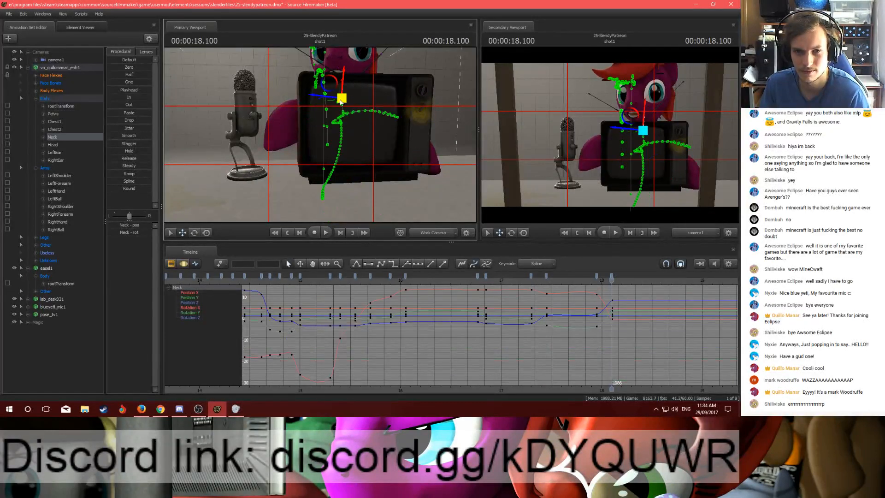
drag(330, 86, 332, 100)
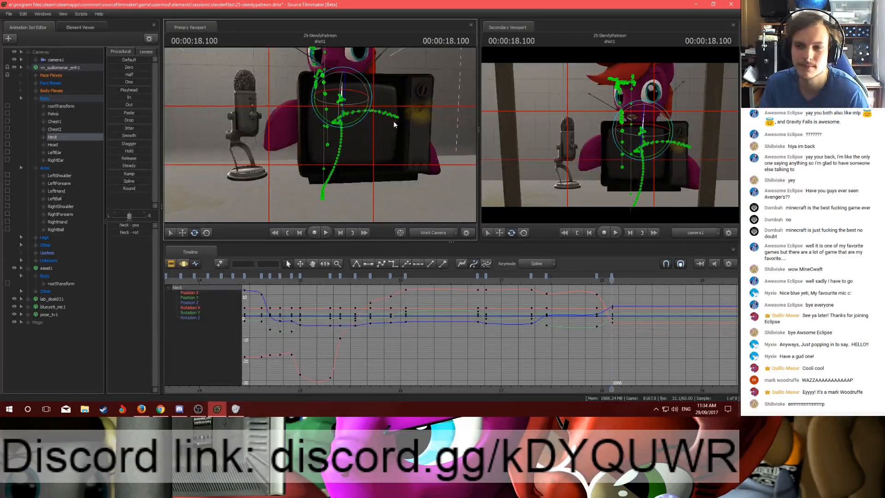
Step: Adjust the pony's right arm rotation at 18.100 s, from the forearm and hand up to the shoulder
ctrl+click(325, 120)
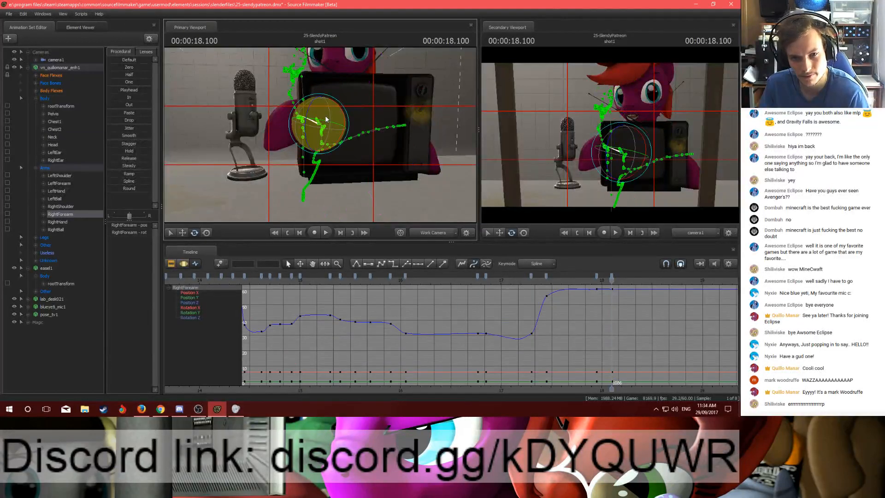
ctrl+click(286, 101)
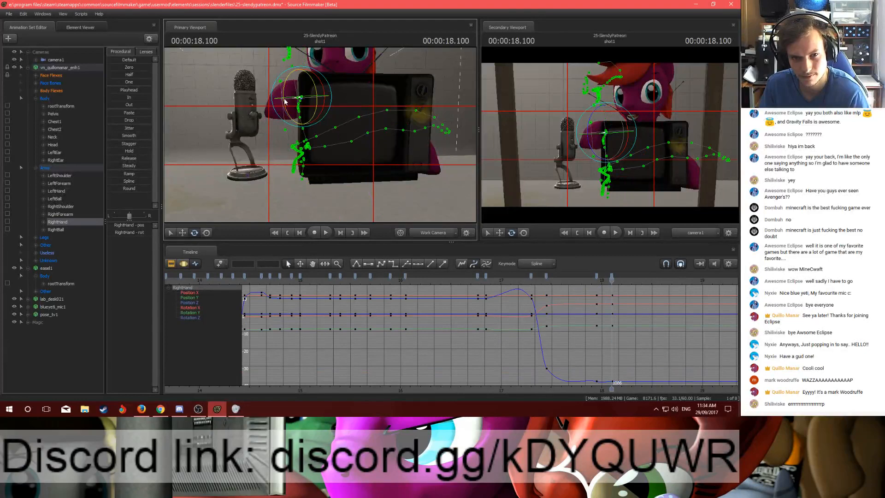
ctrl+click(277, 129)
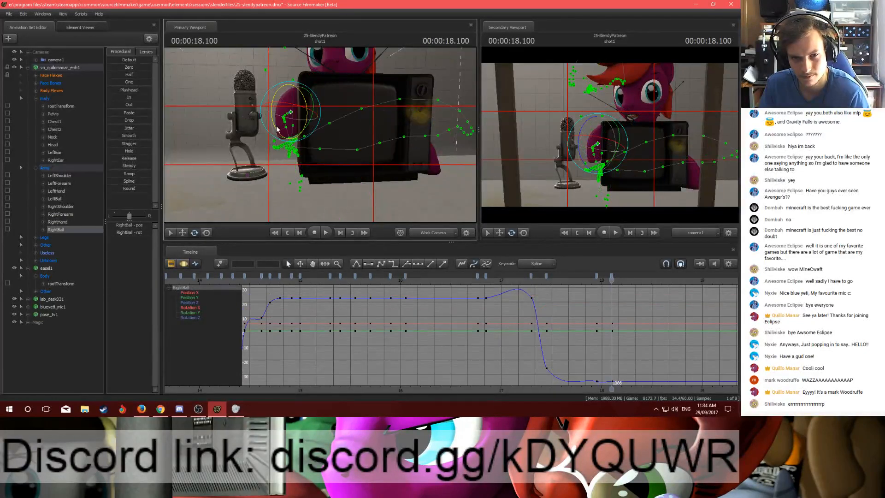
ctrl+click(321, 116)
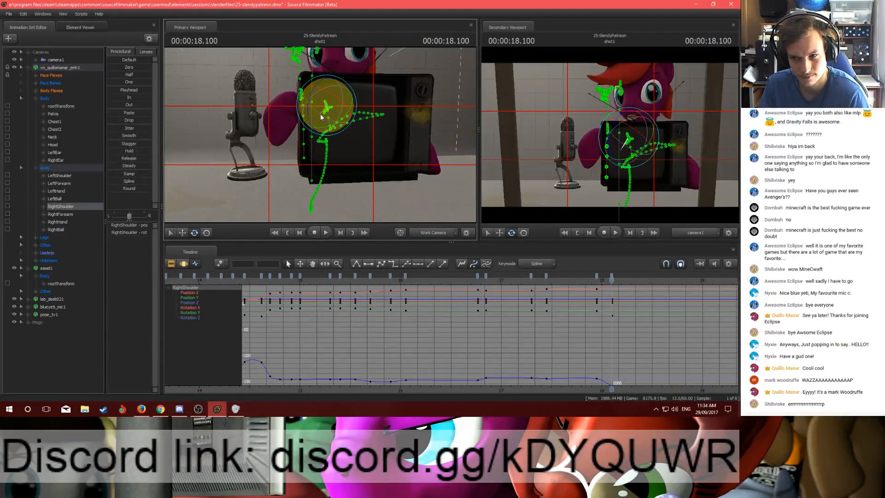
key(ctrl)
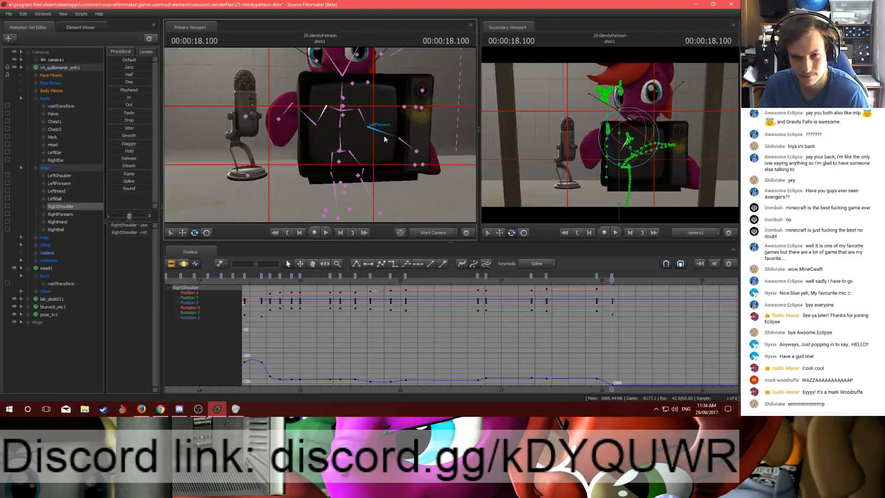
Step: Rotate the pony's left shoulder at 18.100 s and compare the pose with the previous one at 17.950 s
ctrl+click(361, 121)
key(Up)
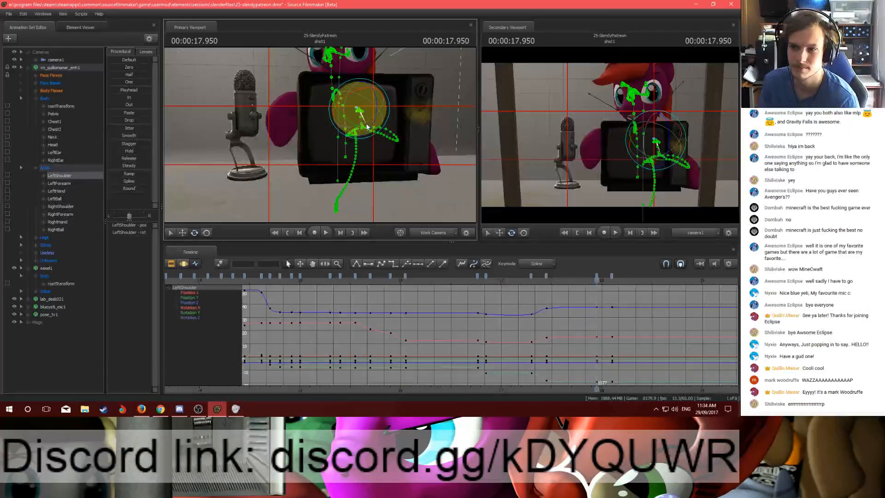
key(Down)
drag(363, 90, 357, 93)
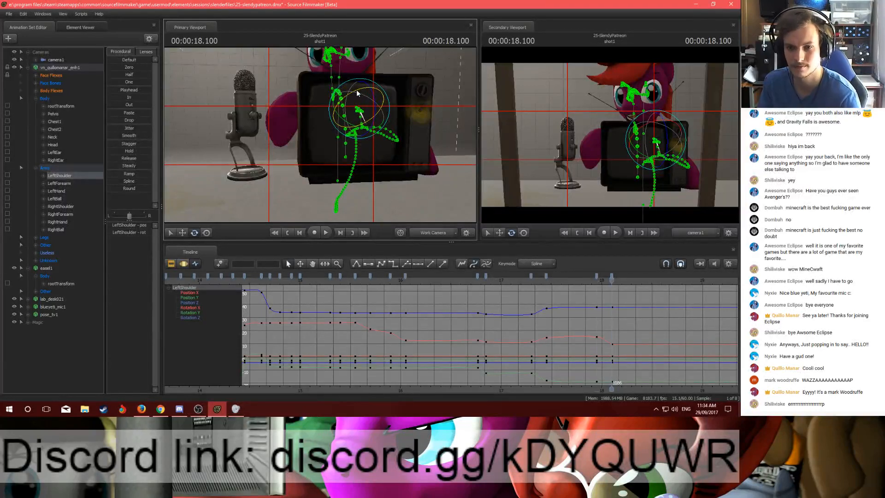
key(Up)
key(Down)
key(Up)
key(Down)
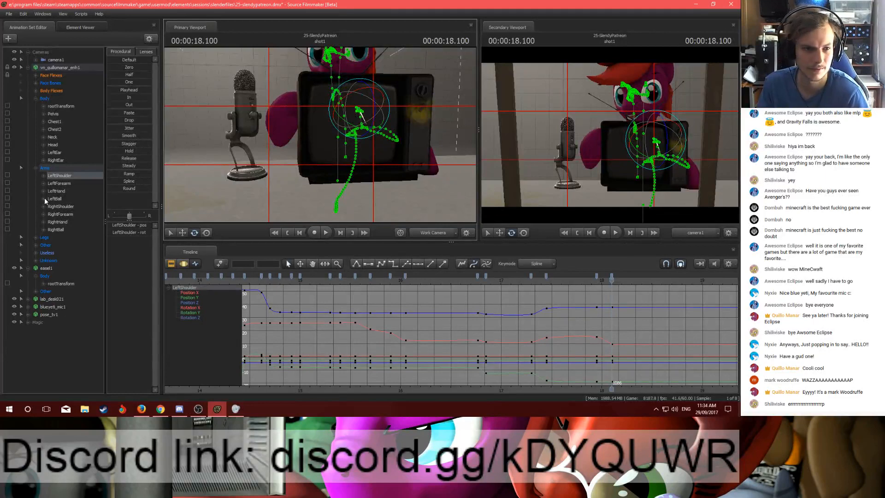
Step: Expand the pony's face flexes and select the Mid Face, Lower Face and Tongue groups together
click(36, 76)
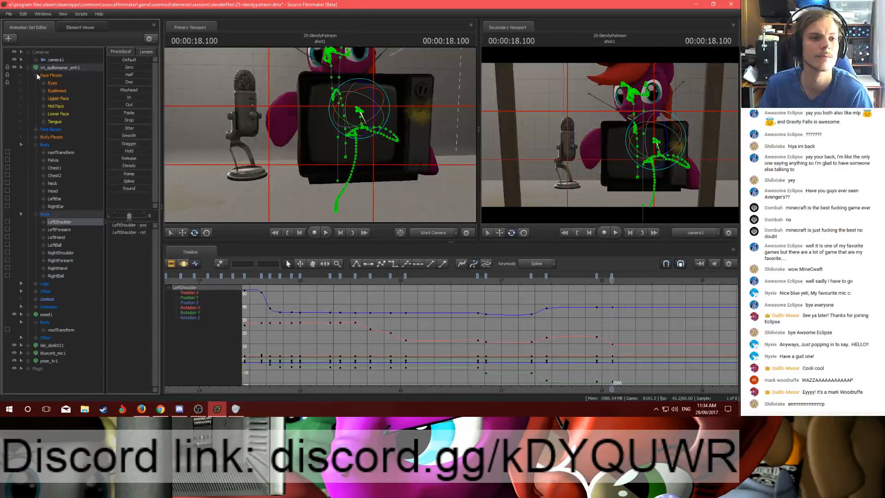
click(43, 113)
click(43, 98)
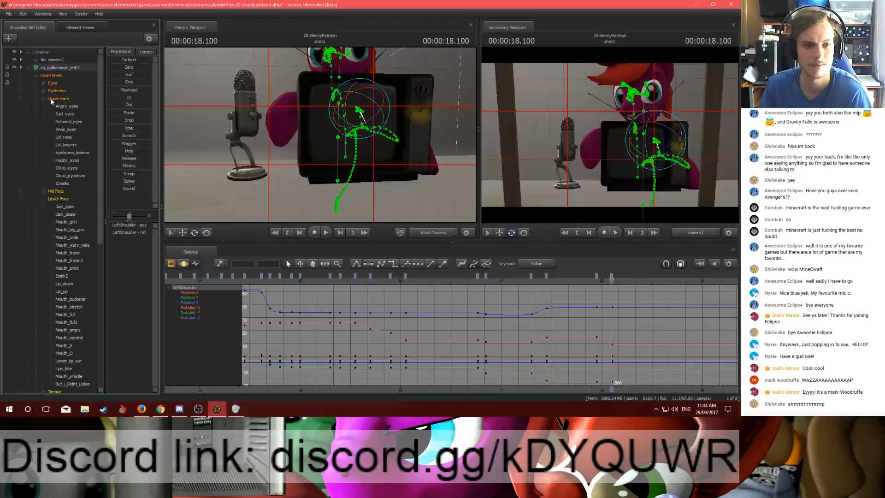
click(44, 198)
click(43, 98)
key(ctrl+a)
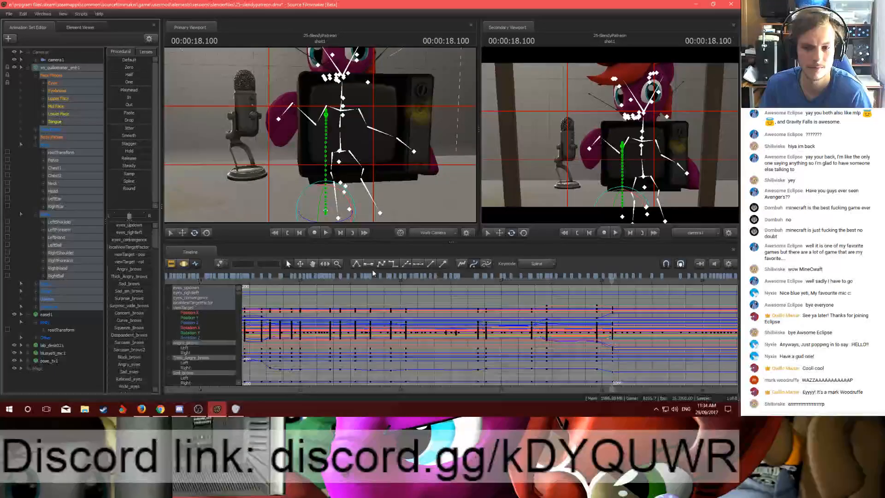
click(45, 145)
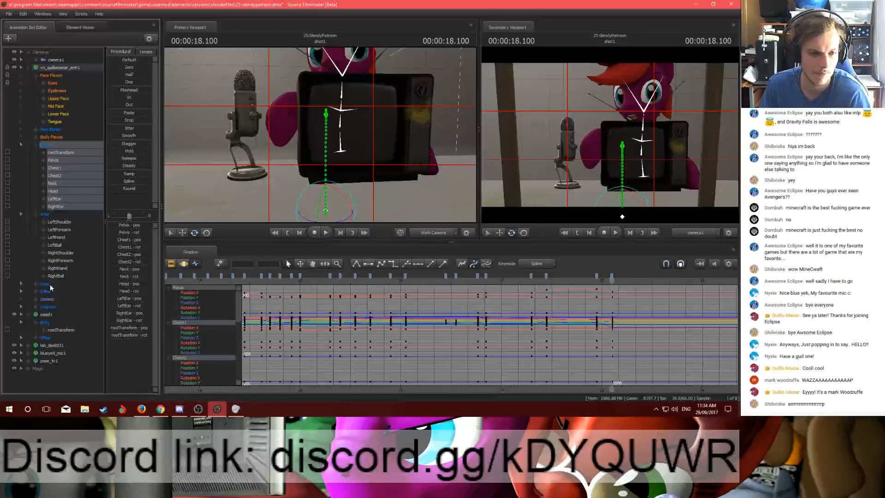
click(54, 114)
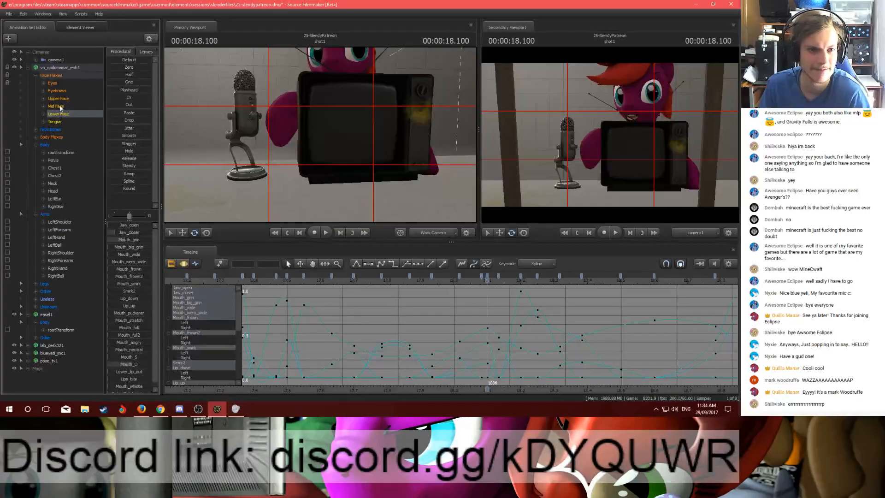
ctrl+click(56, 106)
ctrl+click(54, 121)
Step: Increase the Mouth_smirk flex at 18.200 s and again at 18.250 s
drag(487, 280, 520, 283)
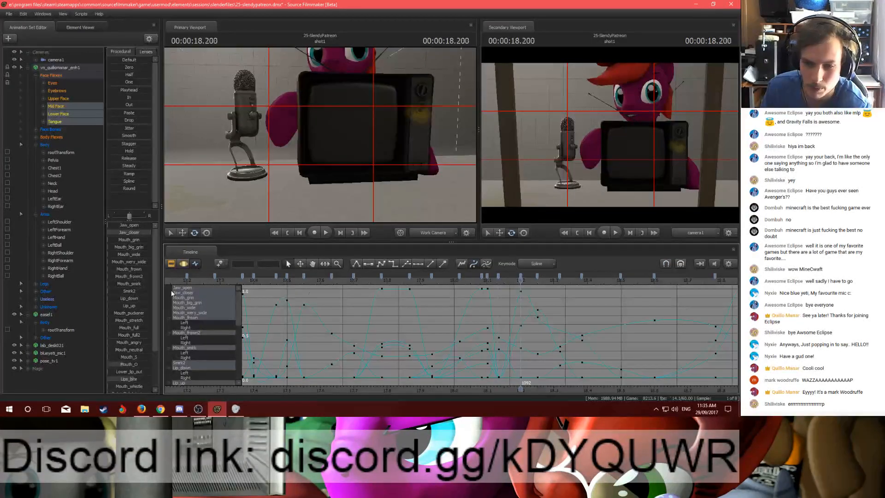
drag(124, 283, 139, 283)
key(Right)
key(Right)
key(Right)
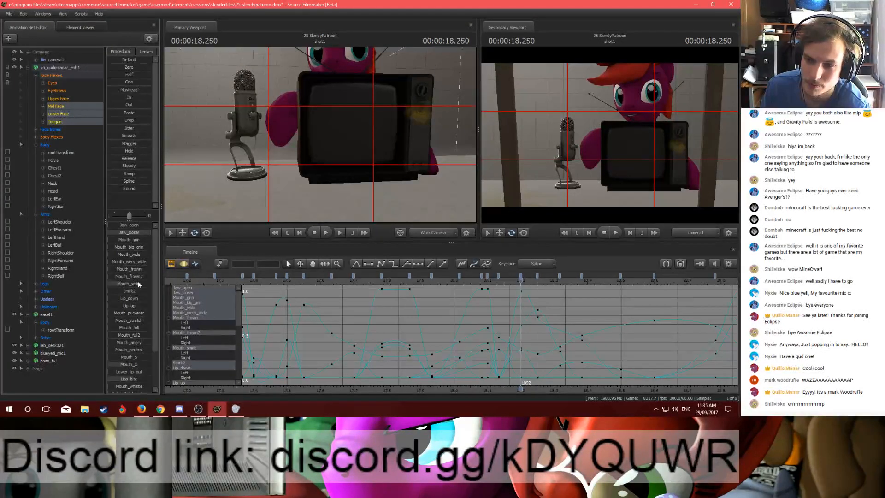
drag(125, 284, 133, 284)
Step: Step through the mouth keyframes up to 18.783 s and increase the Mouth_smirk flex there
key(Right)
key(Right)
key(Right)
key(Right)
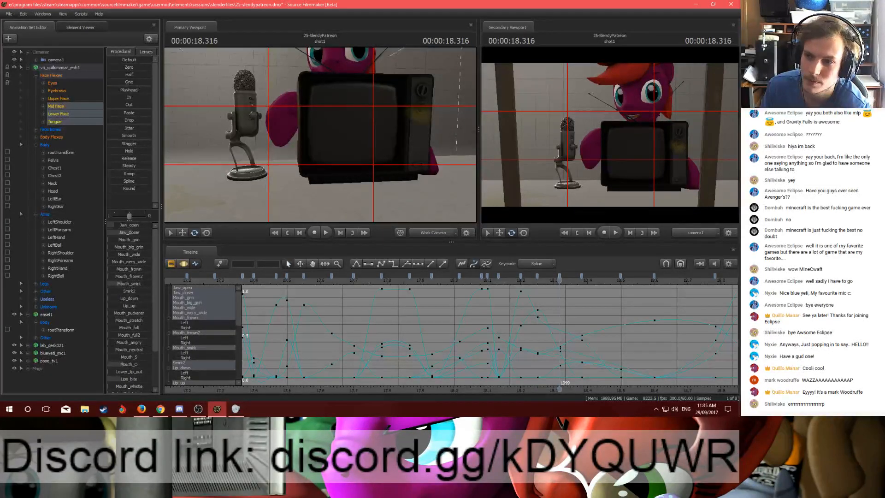
key(Right)
key(Right)
key(Right)
key(Right)
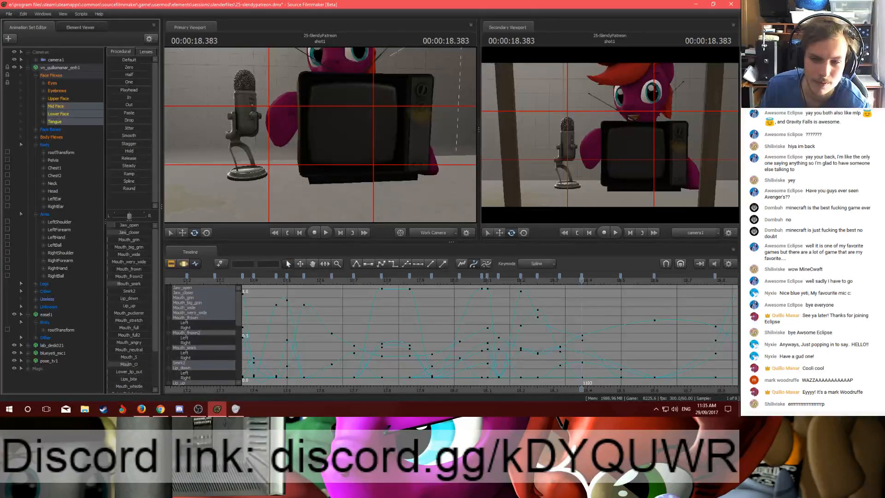
key(Right)
key(Right)
key(Right)
key(Right)
key(Right)
key(Right)
key(Right)
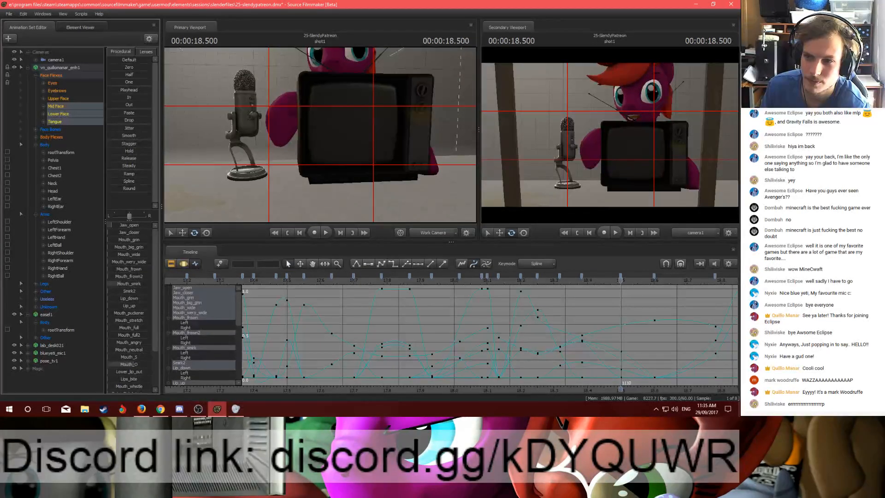
key(Right)
key(Right)
key(Right)
key(Right)
key(Right)
key(Right)
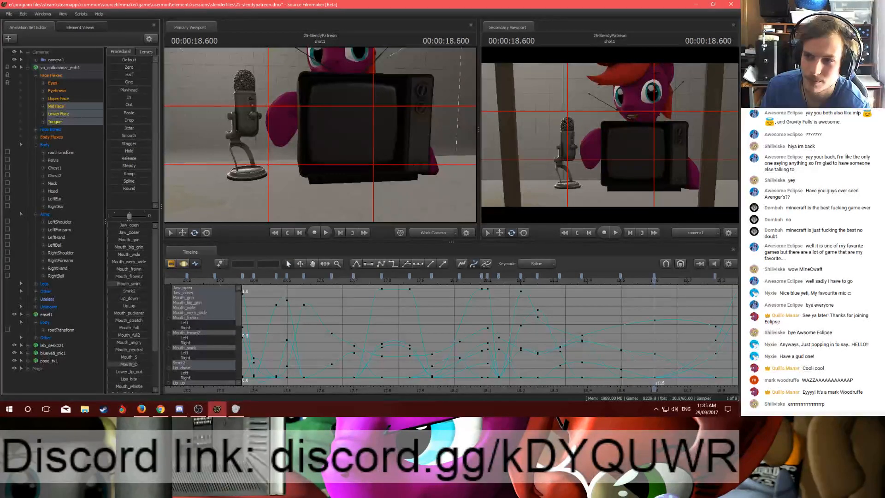
key(Right)
key(Right)
key(Right)
key(Right)
key(Right)
key(Right)
key(Right)
key(Right)
key(Right)
key(Right)
key(Right)
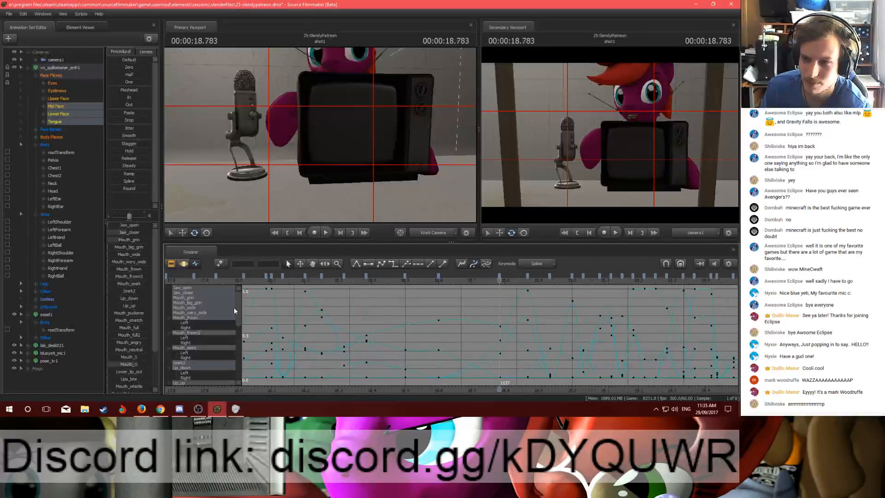
drag(119, 286, 133, 286)
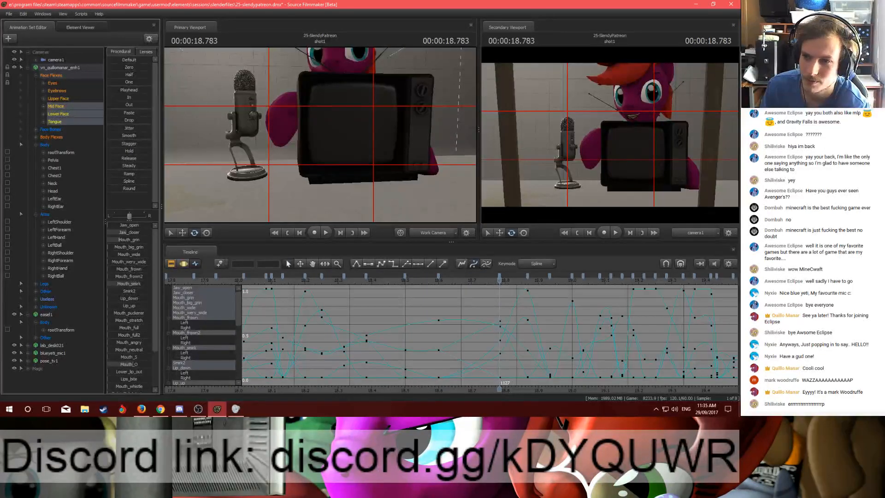
Step: Examine the mouth shapes frame by frame from 18.783 s to 18.933 s
key(Right)
key(Right)
key(Right)
key(Right)
key(Right)
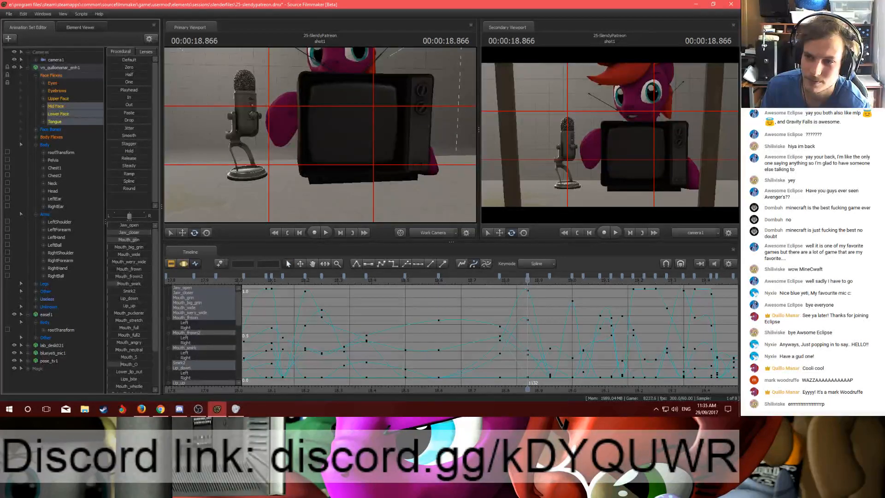
key(Right)
key(Right)
key(Right)
key(Right)
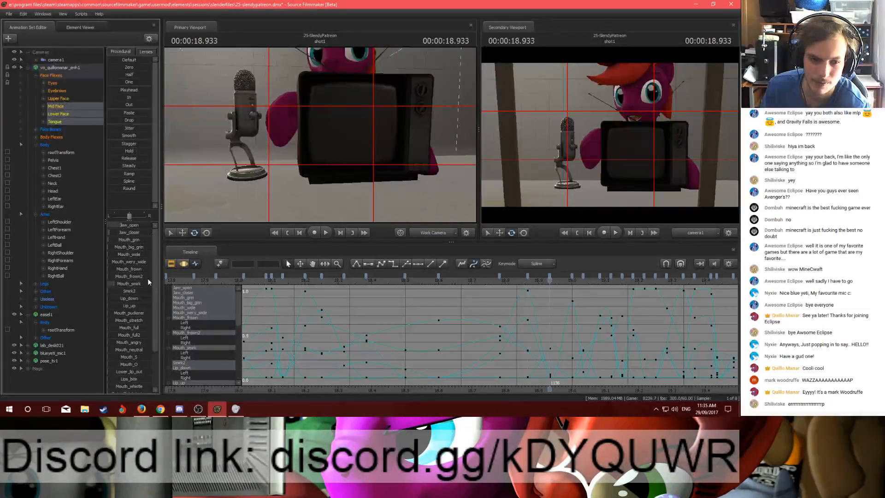
Step: Play back the animation from about 18 s to 19.850 s to review the mouth and body motion
key(space)
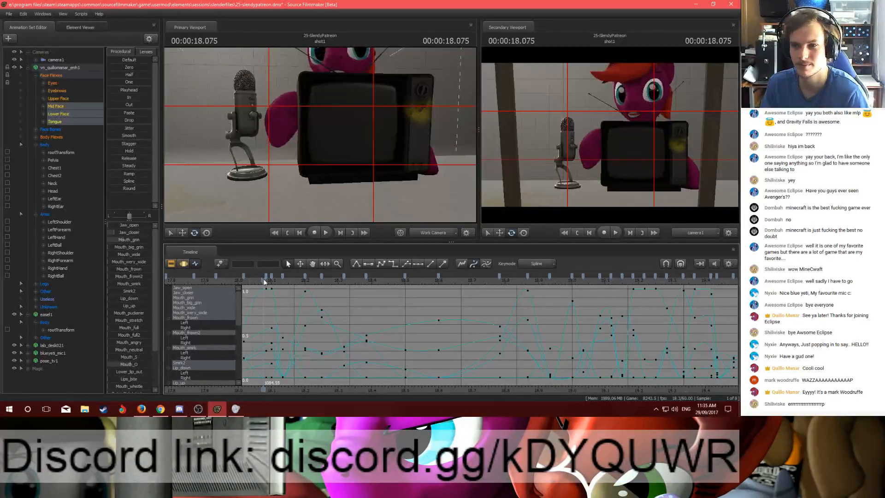
scroll(427, 318, down, 3)
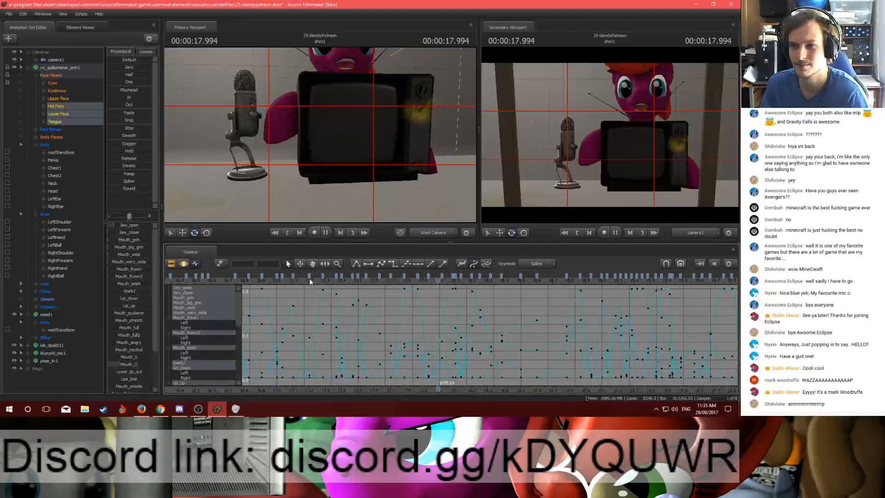
key(space)
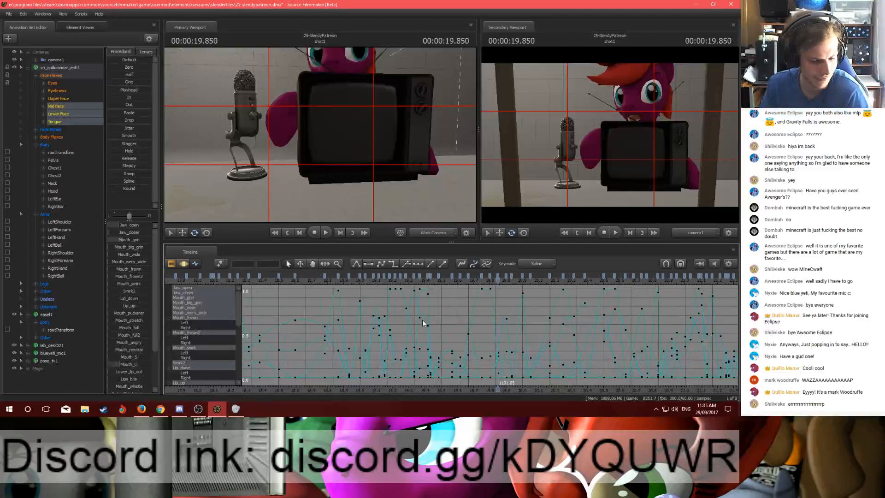
Step: Play back shot1 from its start to about 19 s to review the mouth and body animation
scroll(474, 314, down, 2)
scroll(475, 314, down, 5)
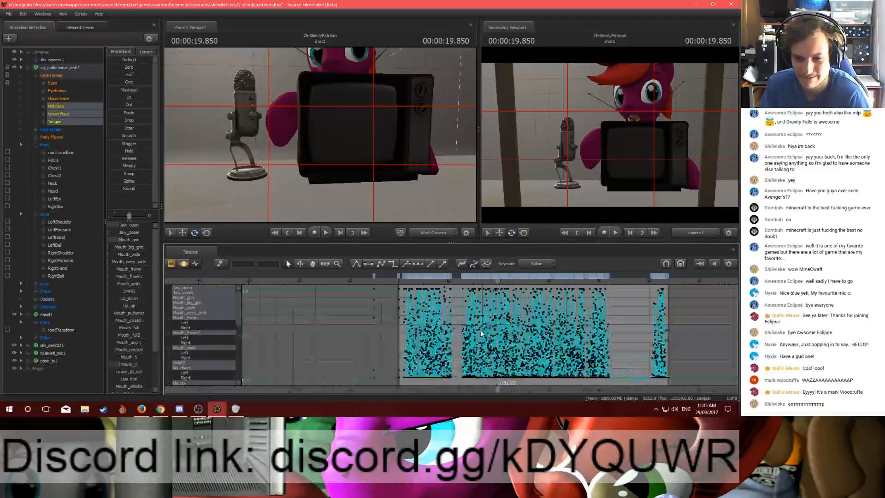
middle_drag(507, 344, 440, 323)
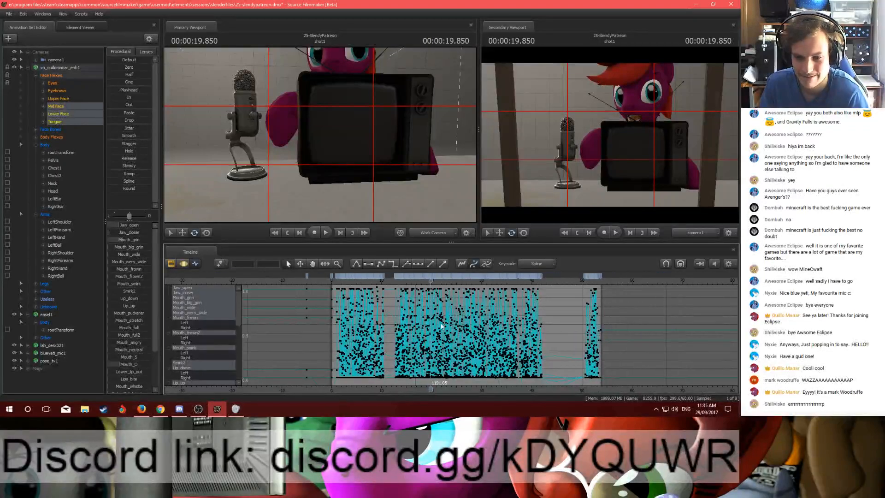
click(334, 281)
key(space)
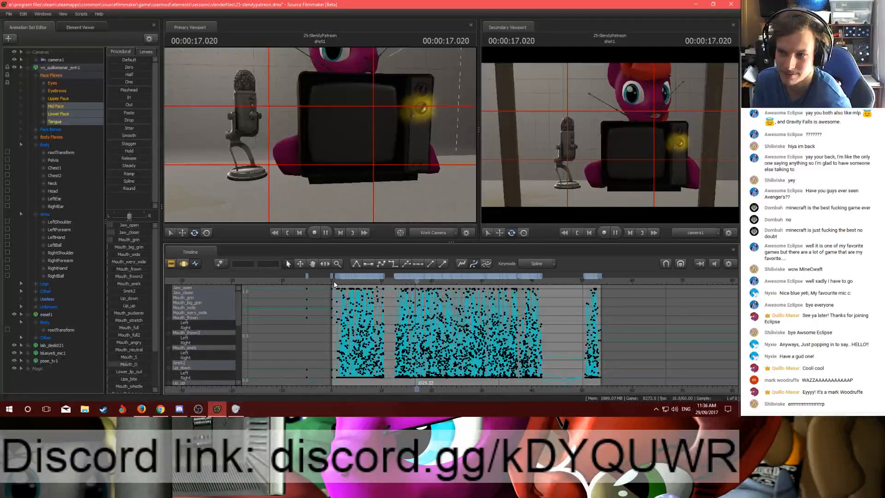
key(space)
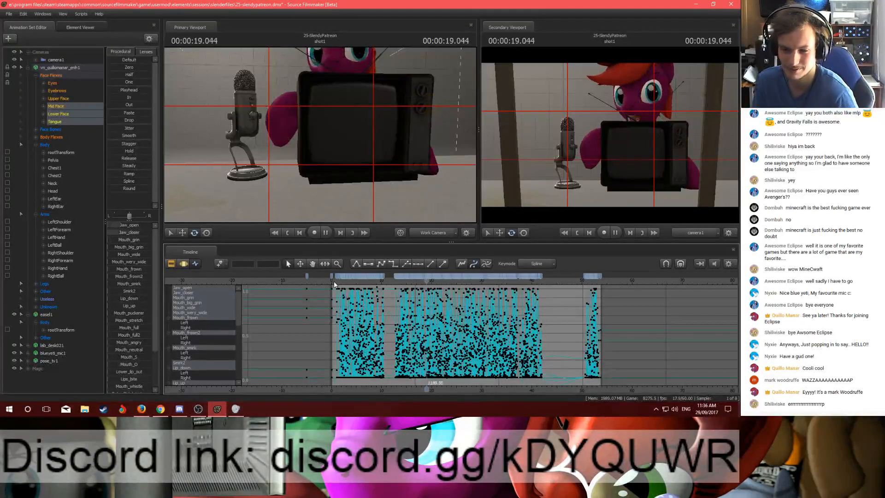
Step: Collapse the face flexes, select the pony's Body, Arms and Legs controls, and go to the last body keyframe near 18.1 s
click(35, 76)
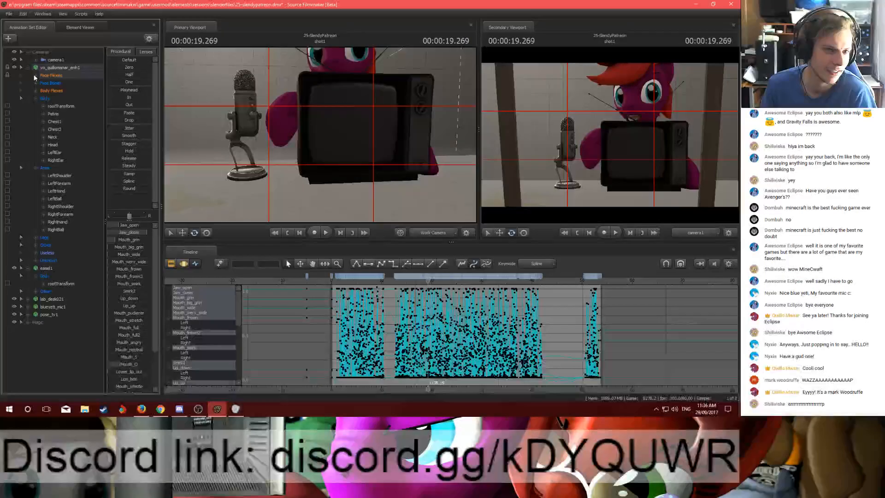
click(46, 98)
shift+click(47, 237)
scroll(346, 330, up, 6)
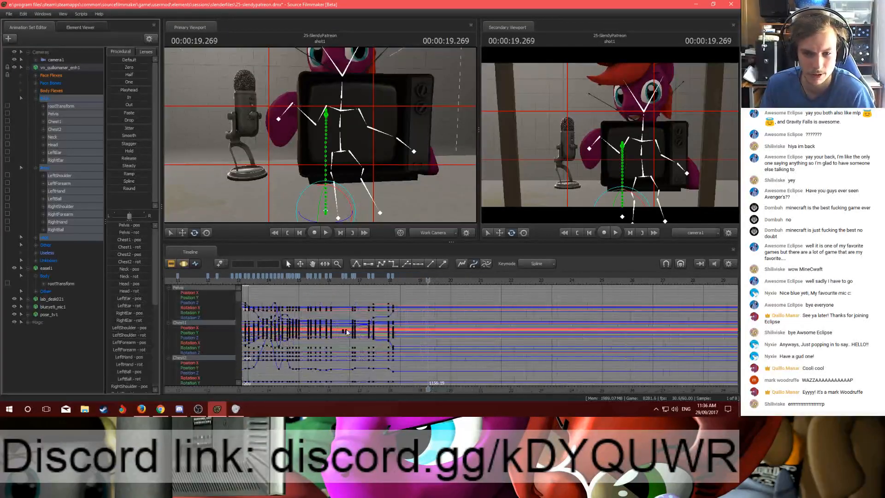
drag(396, 285, 392, 285)
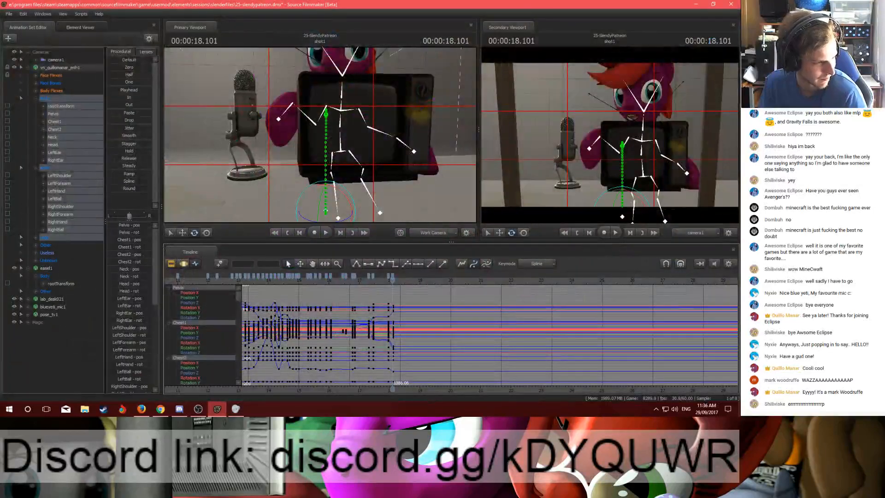
Step: Turn on frame snapping and add a keyframe for the Body, Arms and Legs controls at 18.800 s
key(alt+Tab)
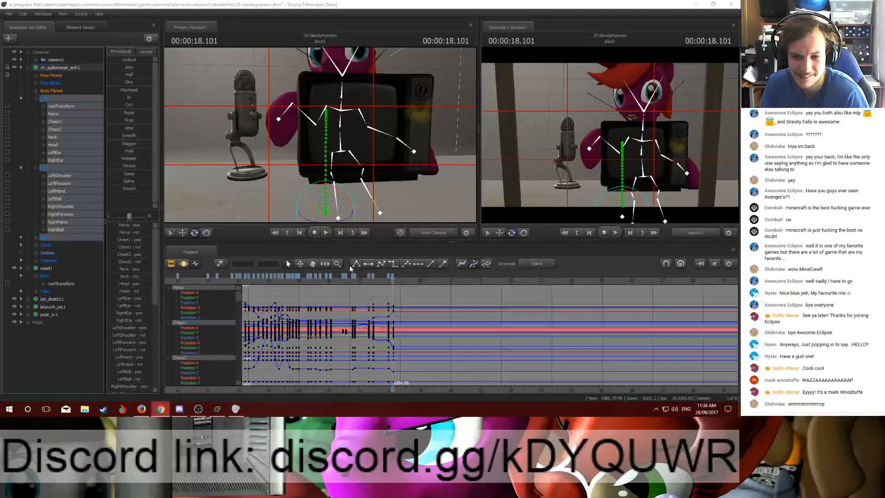
scroll(349, 269, up, 5)
click(44, 98)
shift+click(44, 237)
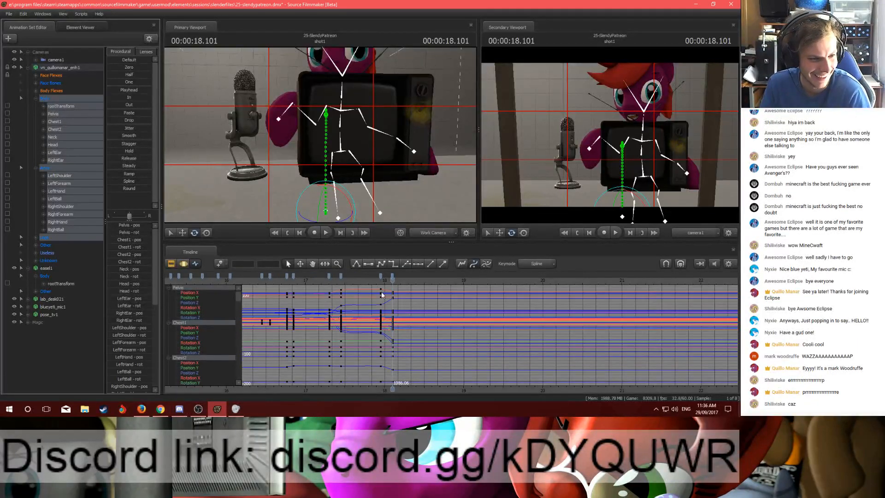
scroll(461, 287, up, 2)
key(space)
mouse_move(459, 287)
mouse_down()
mouse_move(495, 288)
mouse_move(472, 287)
mouse_up()
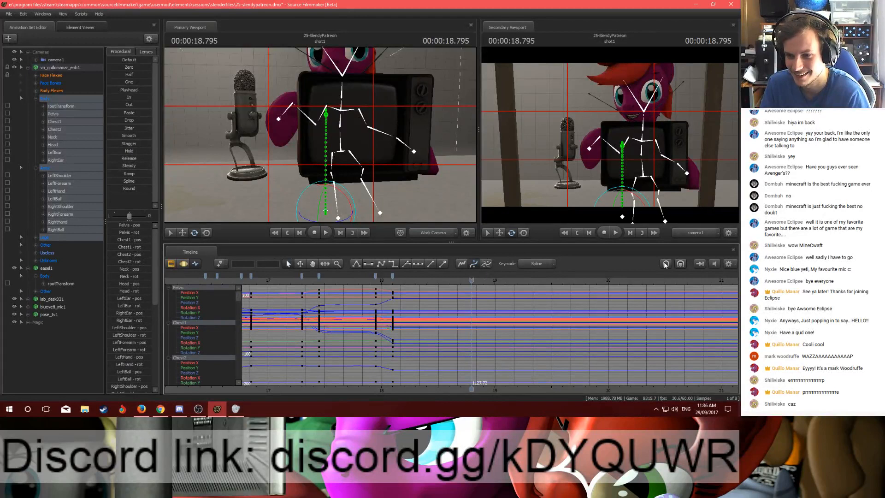
click(472, 281)
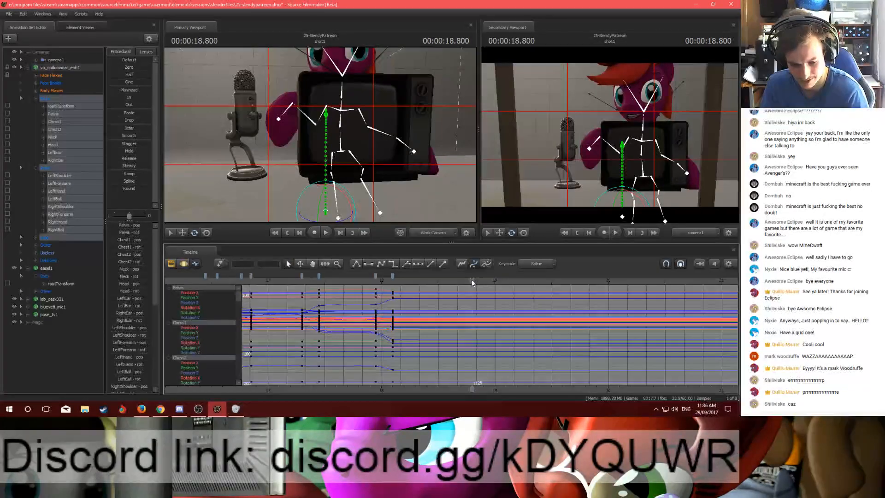
key(m)
Step: Key the selected body controls at 18.066 s and shift that keyframe onto 18.100 s
drag(471, 280, 391, 282)
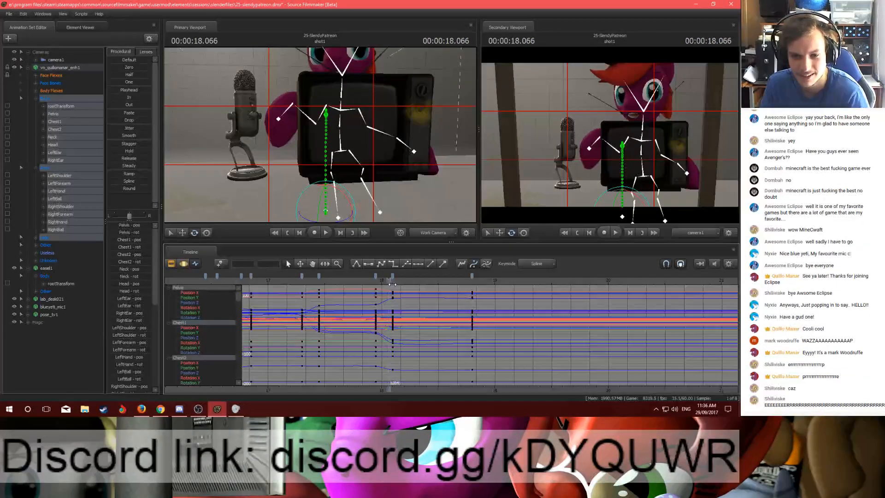
key(Left)
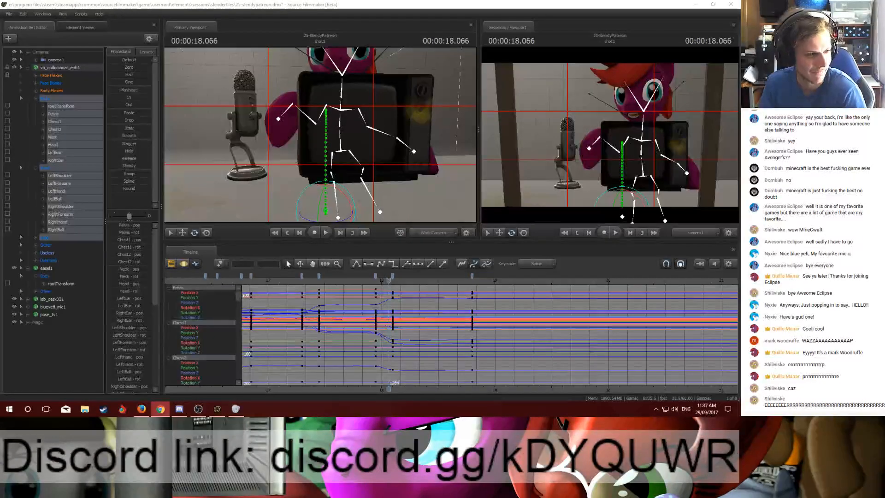
click(389, 280)
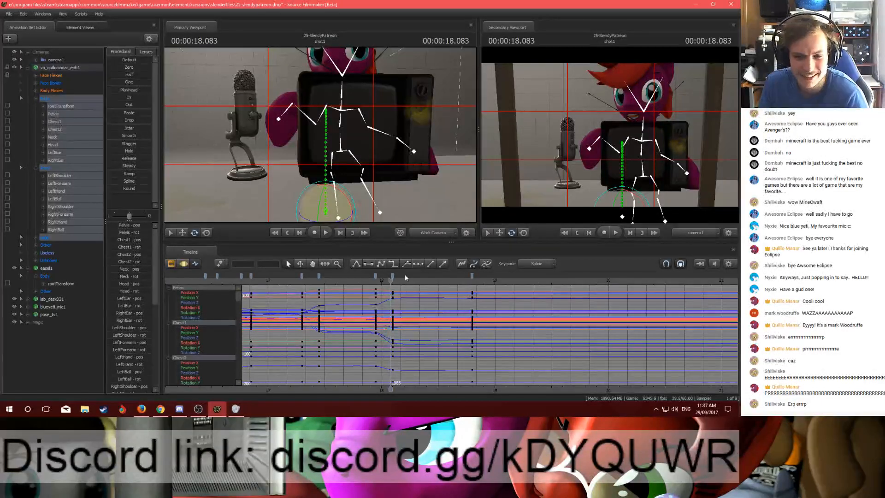
click(389, 280)
drag(389, 280, 389, 280)
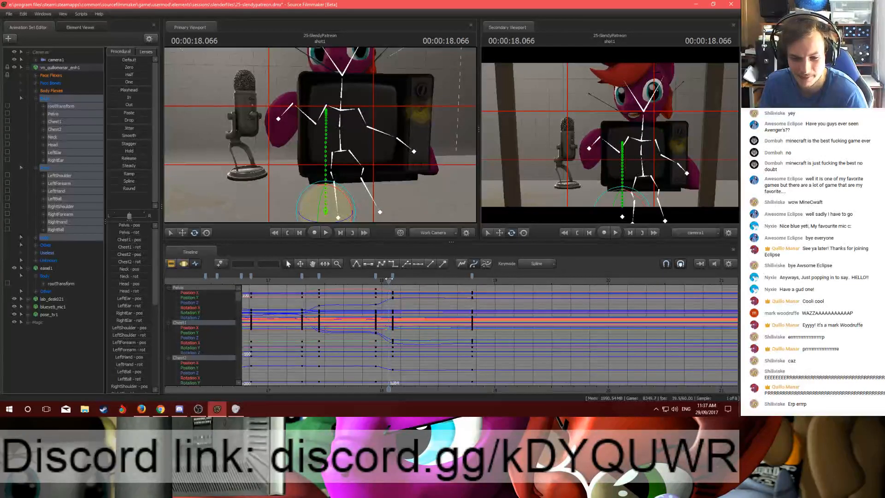
click(388, 276)
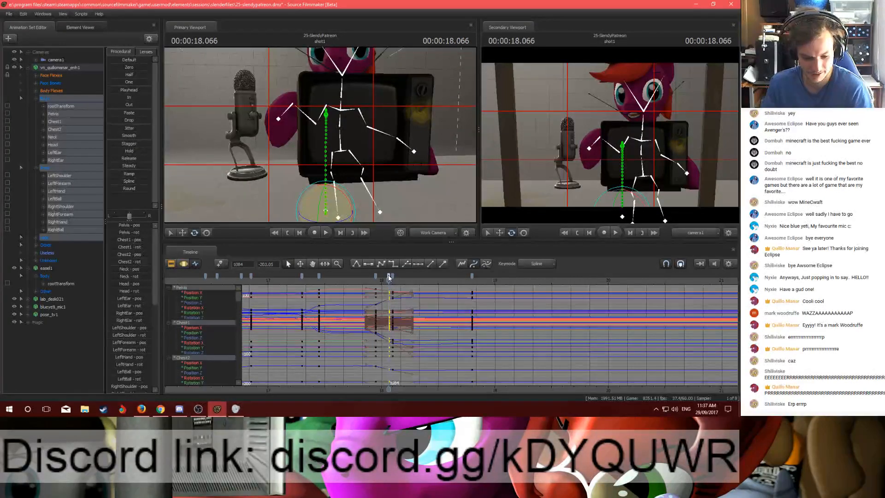
drag(388, 276, 392, 275)
click(465, 309)
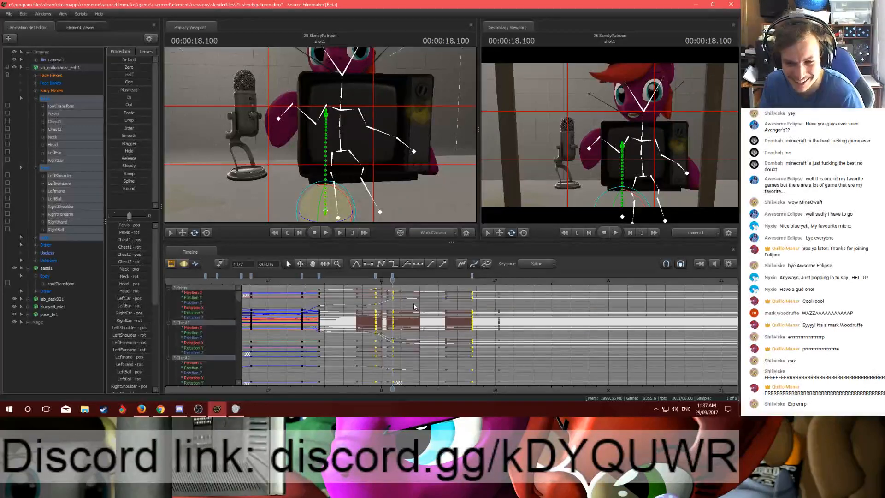
Step: Play back the body motion from about 17.3 s to 19.466 s to check the keyframe timing
click(371, 277)
drag(373, 276, 375, 275)
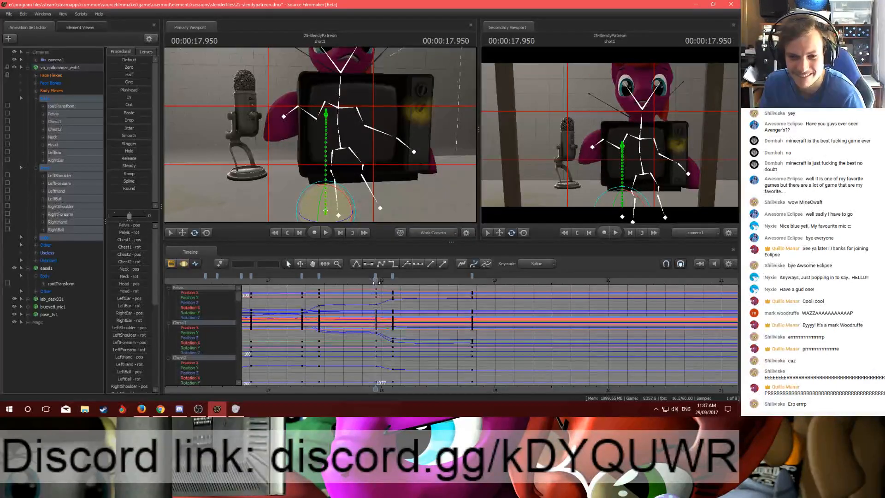
click(303, 279)
key(space)
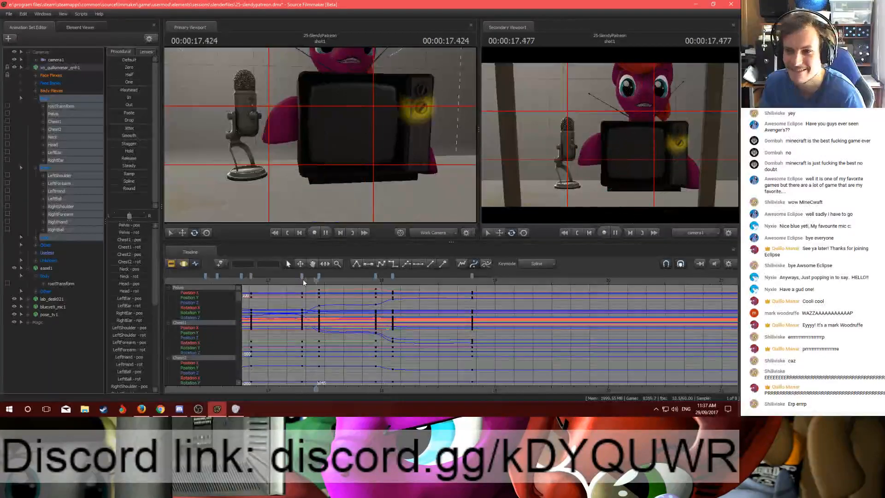
key(space)
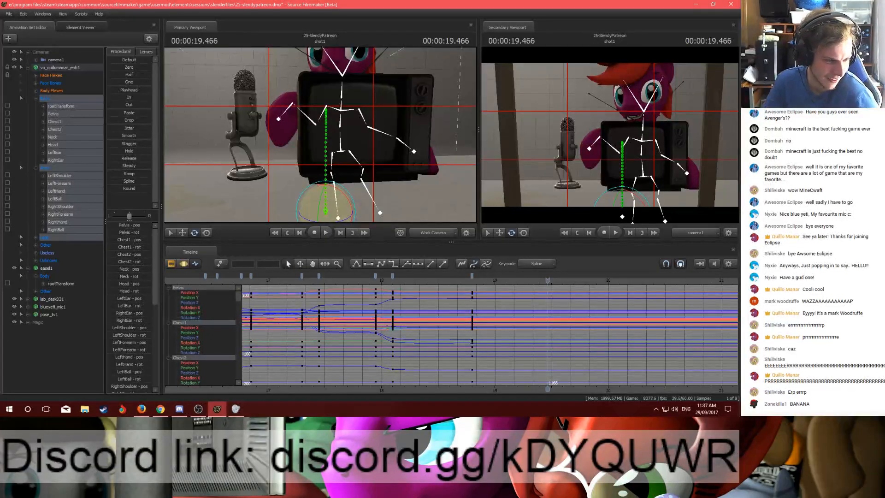
Step: Add a keyframe for the selected Body, Arms and Legs controls at 19.000 s
key(alt+Tab)
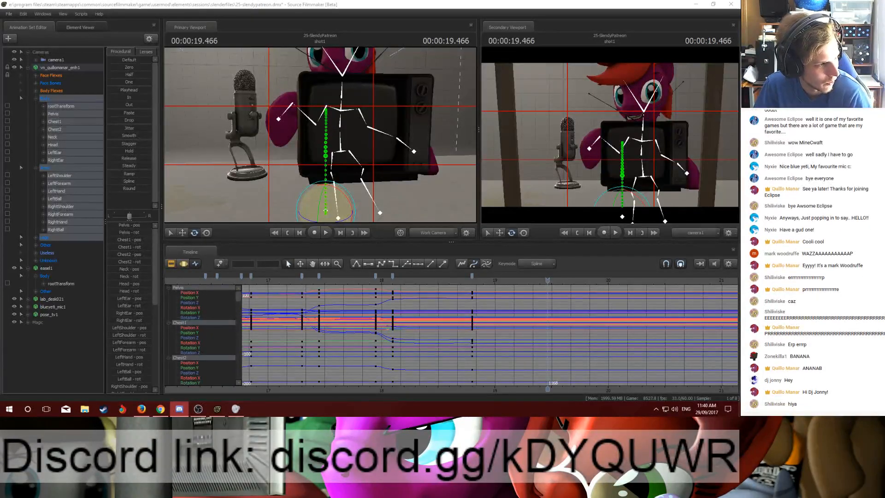
drag(368, 281, 495, 293)
key(m)
click(234, 173)
drag(234, 172, 321, 137)
key(s)
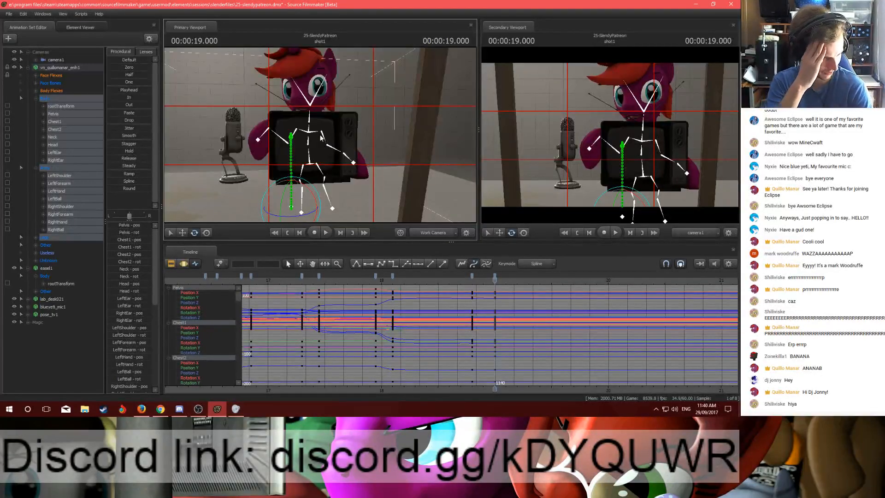
Step: Rotate the pony's pelvis at 19.000 s, try moving it, and undo the last pelvis change
ctrl+click(311, 156)
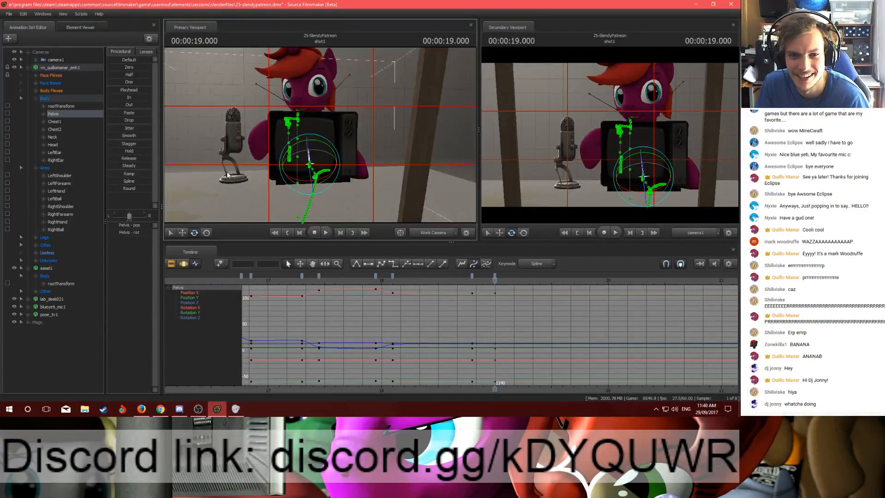
drag(324, 146, 300, 174)
key(w)
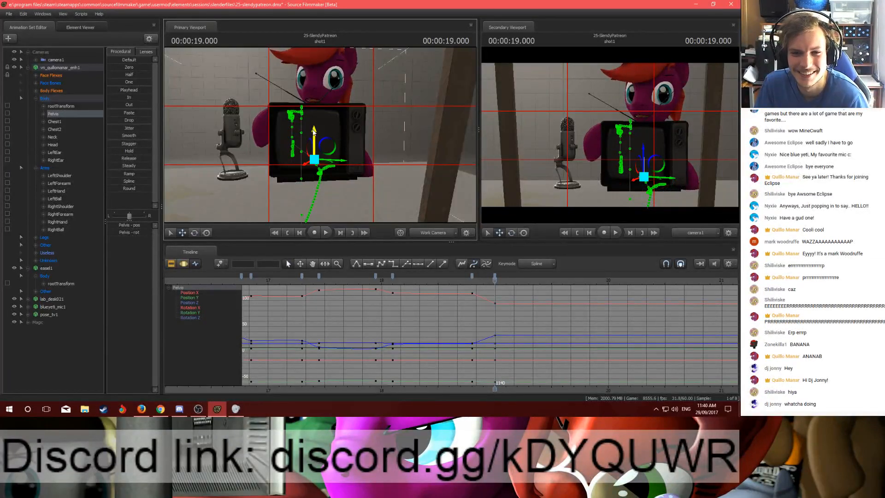
key(ctrl+z)
key(e)
Step: Rotate the pony's chest and neck at 19.000 s to adjust the upper-body lean
drag(320, 131, 314, 107)
ctrl+click(314, 125)
ctrl+click(311, 115)
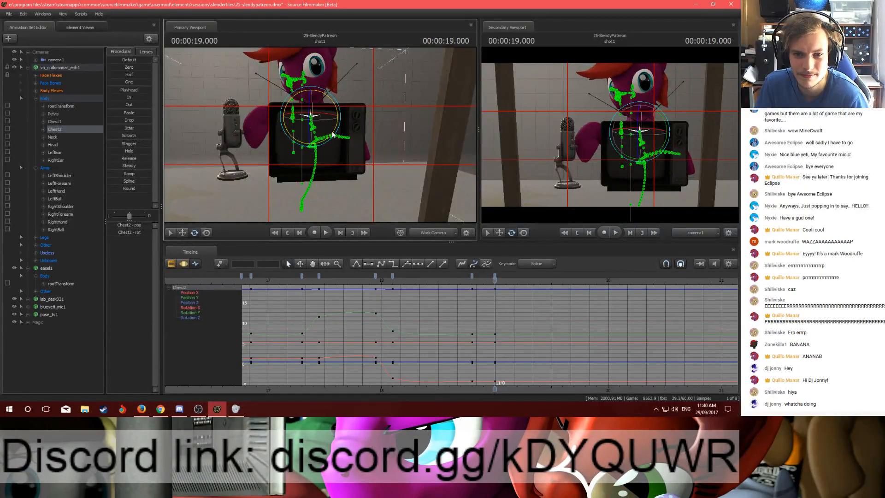
drag(333, 136, 302, 78)
ctrl+click(316, 94)
click(319, 123)
drag(319, 123, 297, 112)
Step: Adjust the rotation of the pony's right arm down to the RightHand and RightBall at 19.000 s
click(282, 115)
key(ctrl)
ctrl+click(276, 131)
ctrl+click(264, 111)
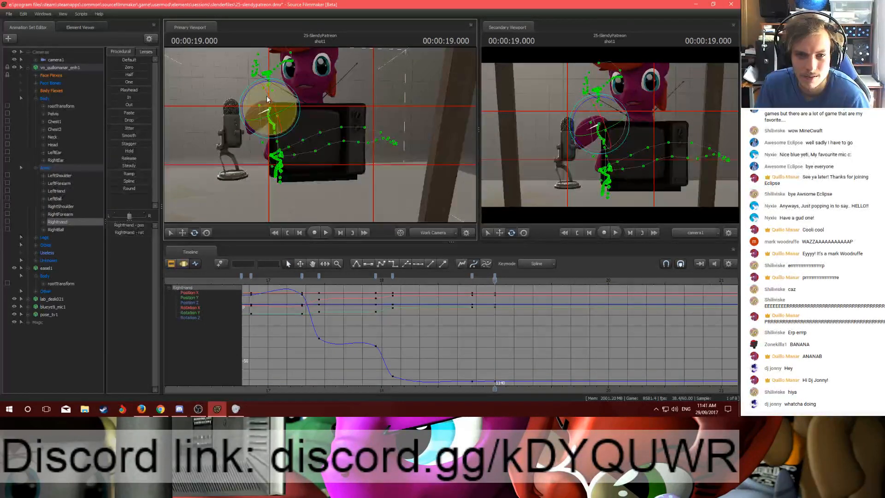
ctrl+click(261, 123)
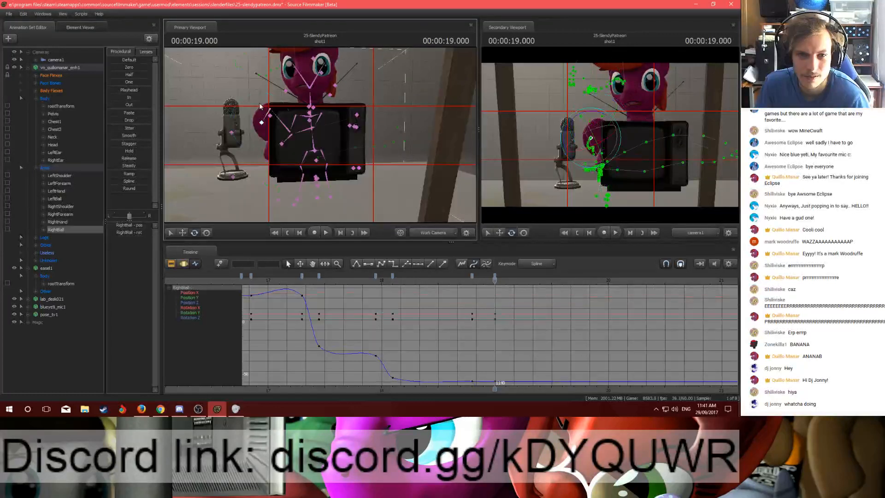
Step: Play back the new pose from about 18 s and discard the Body, Arms and Legs keys at 19.000 s
drag(459, 278, 384, 268)
key(space)
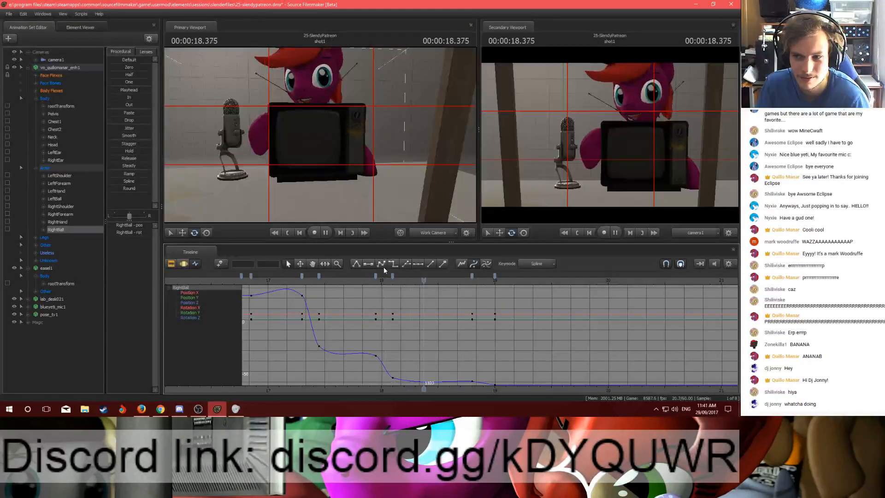
drag(471, 282, 495, 285)
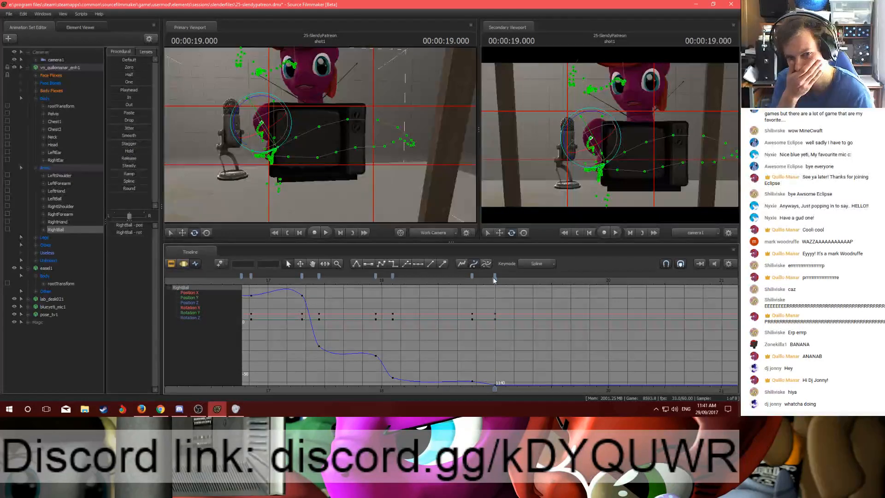
click(42, 103)
shift+click(47, 255)
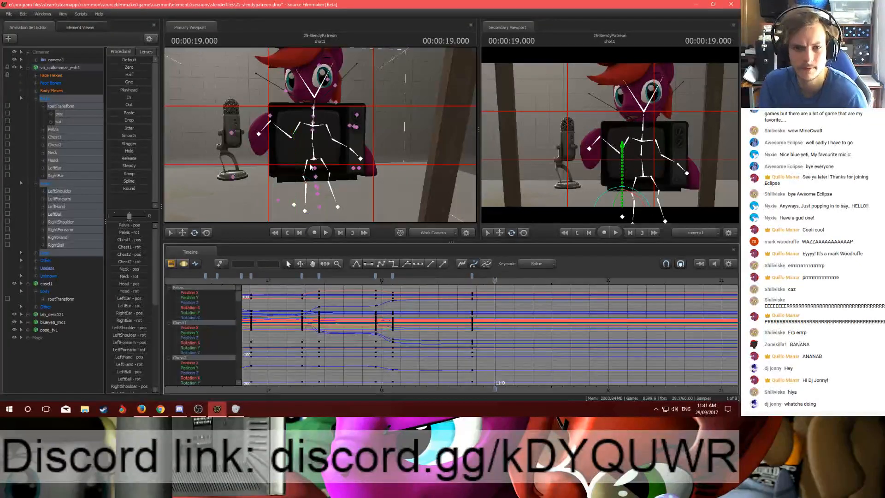
Step: Rotate the pony's pelvis, chest, neck and head at 19.000 s to form a new upper-body lean
click(321, 143)
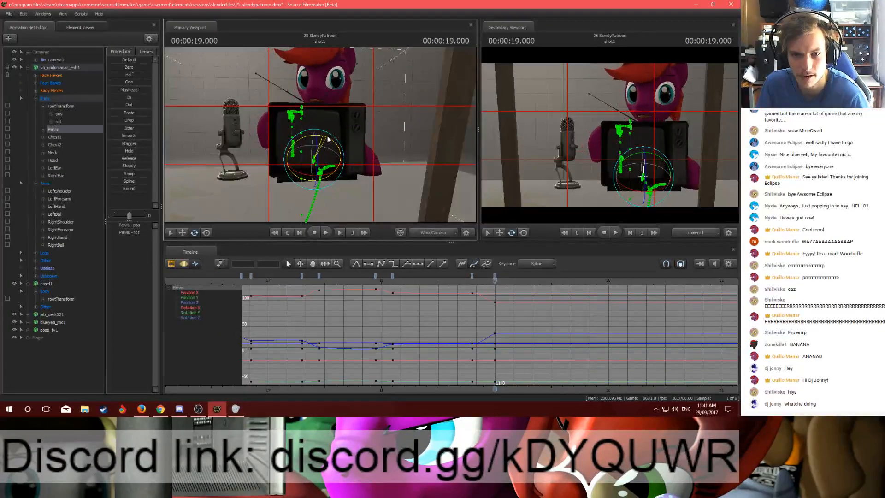
click(315, 116)
click(317, 115)
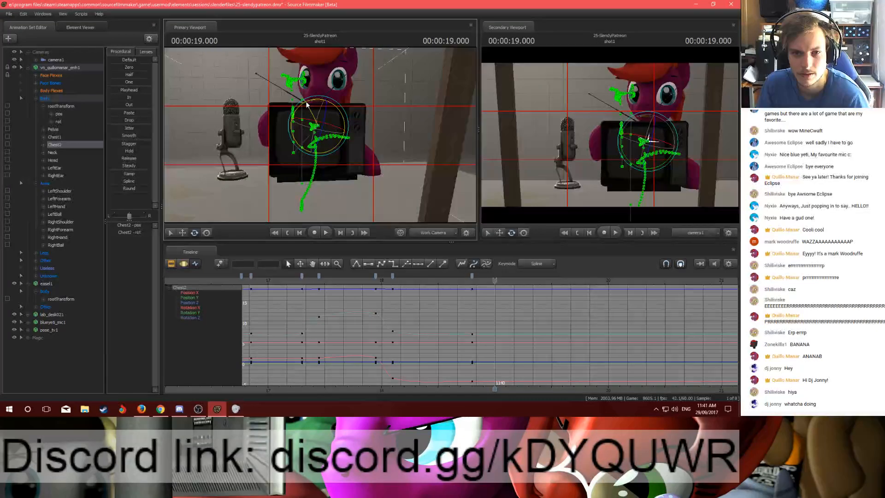
click(310, 106)
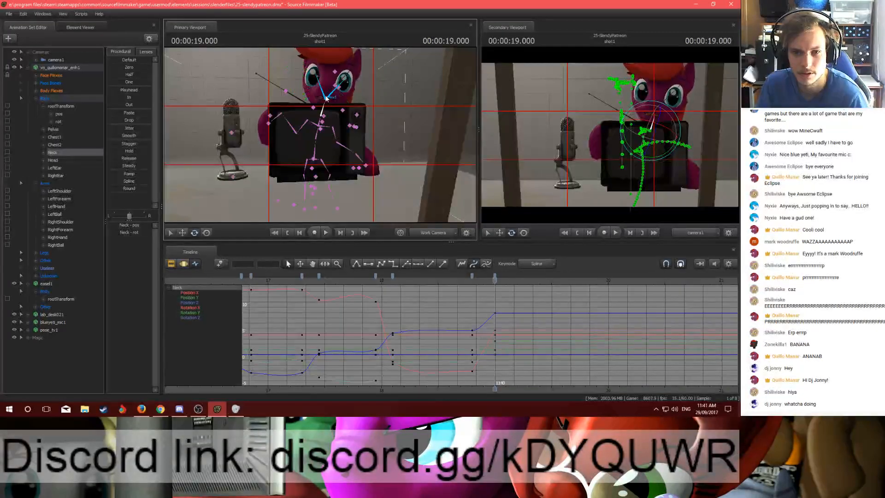
click(321, 110)
key(ctrl)
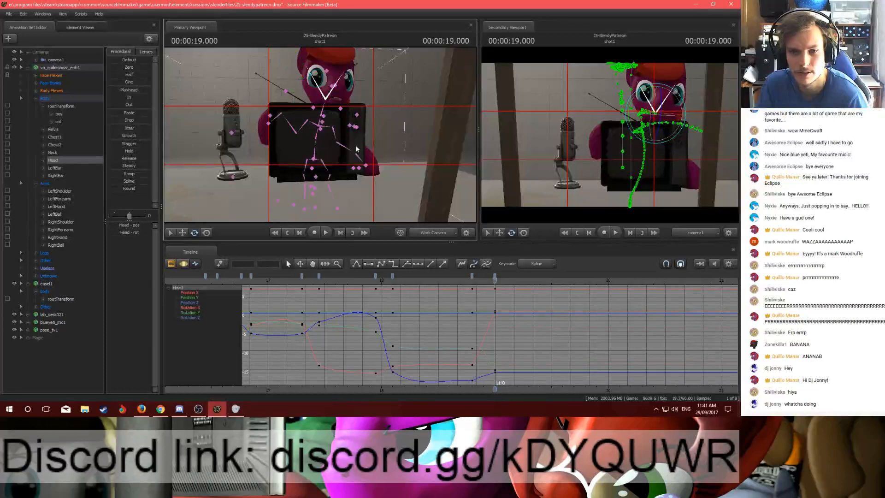
Step: Pose the pony's right arm at 19.000 s by rotating RightShoulder, RightForearm and RightHand
click(336, 136)
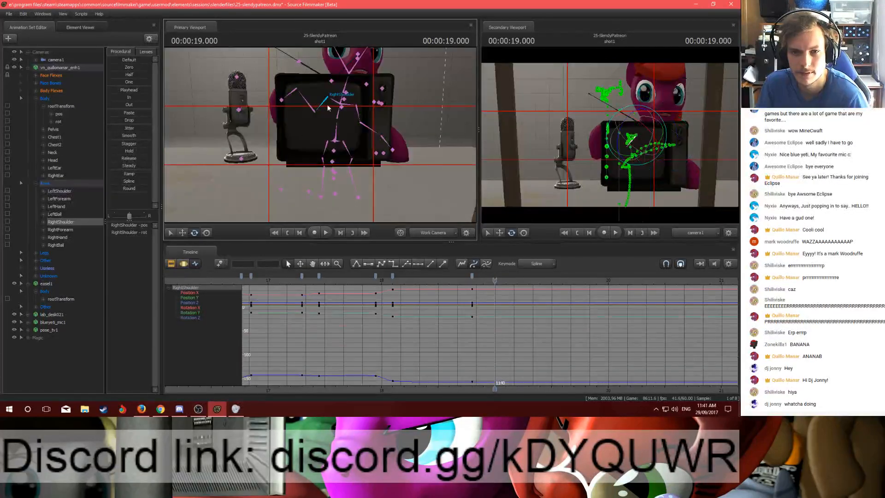
drag(315, 88, 368, 134)
click(351, 127)
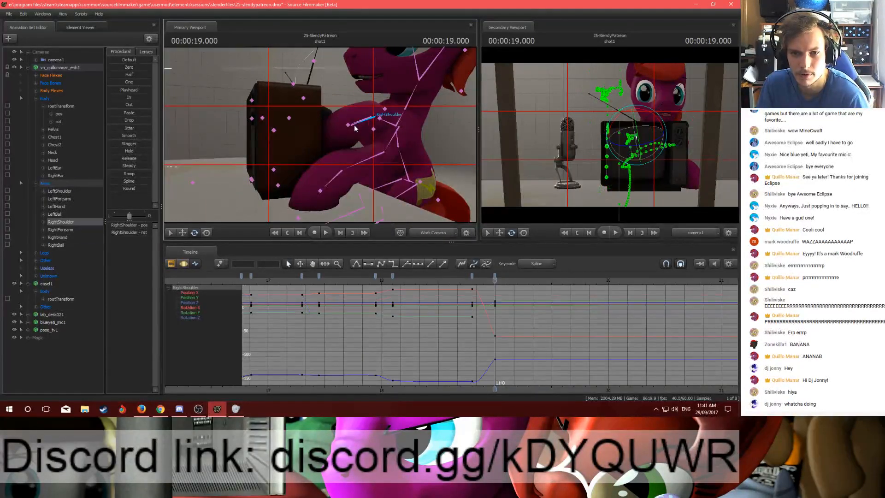
click(353, 128)
click(347, 129)
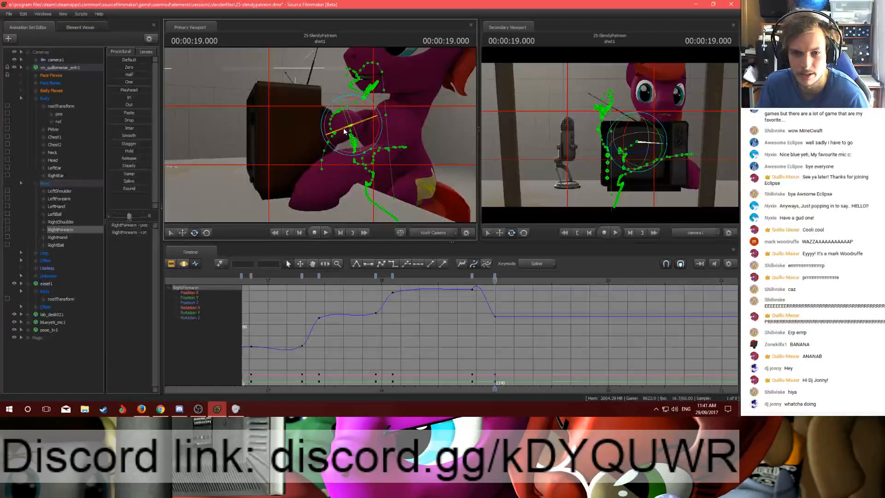
click(343, 131)
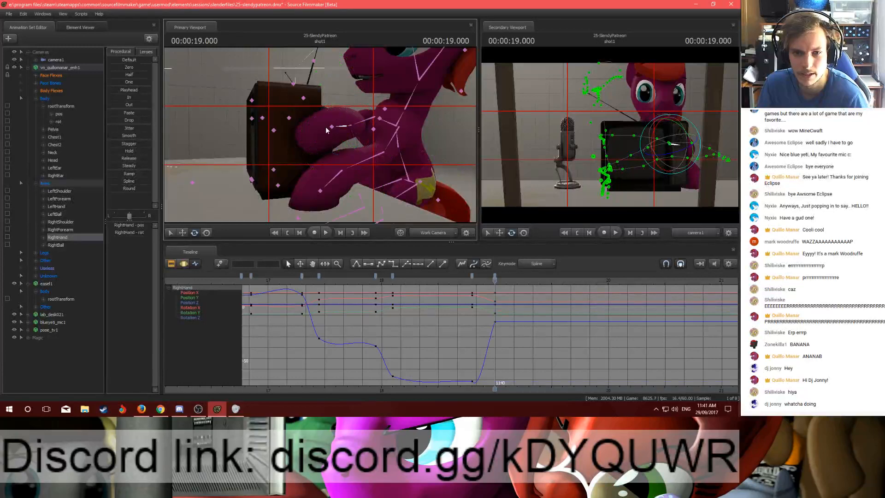
click(327, 126)
mouse_move(330, 124)
mouse_down()
mouse_move(348, 121)
mouse_move(338, 137)
mouse_up()
Step: Pose the pony's left arm from shoulder to LeftBall at 19.000 s, and readjust the RightShoulder rotation
click(370, 130)
drag(376, 96, 371, 137)
click(342, 163)
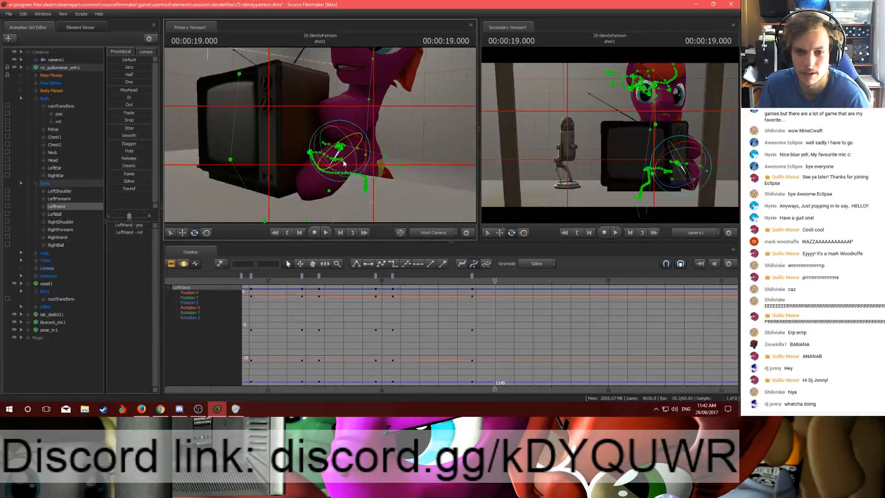
drag(341, 166, 331, 171)
click(329, 169)
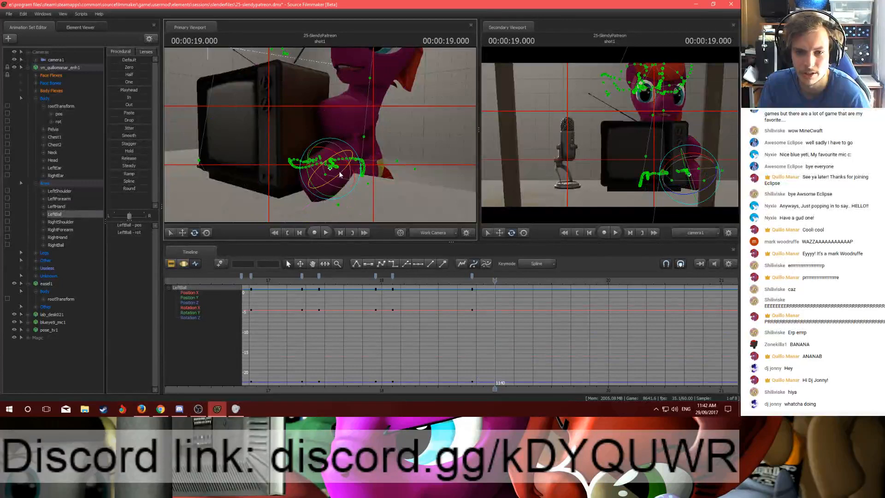
click(352, 131)
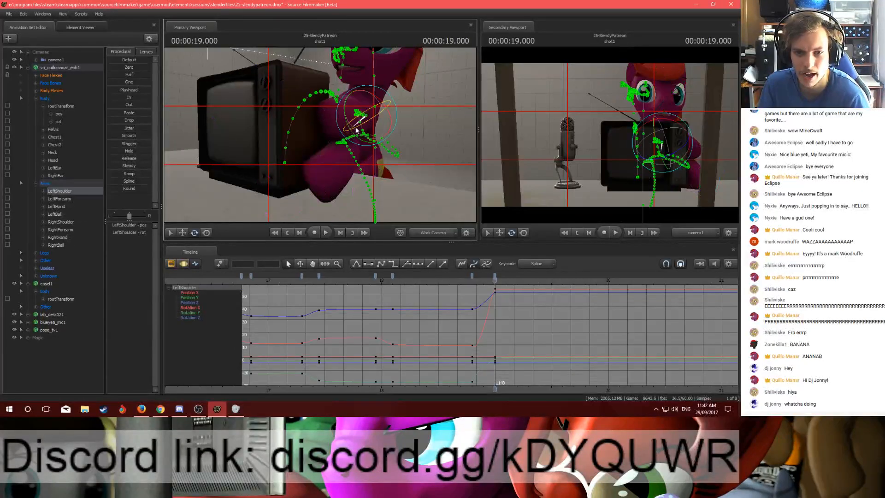
click(349, 120)
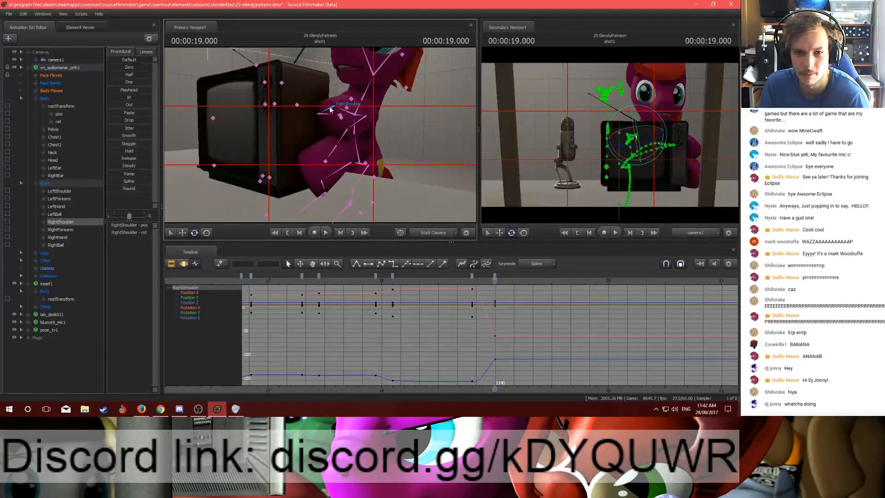
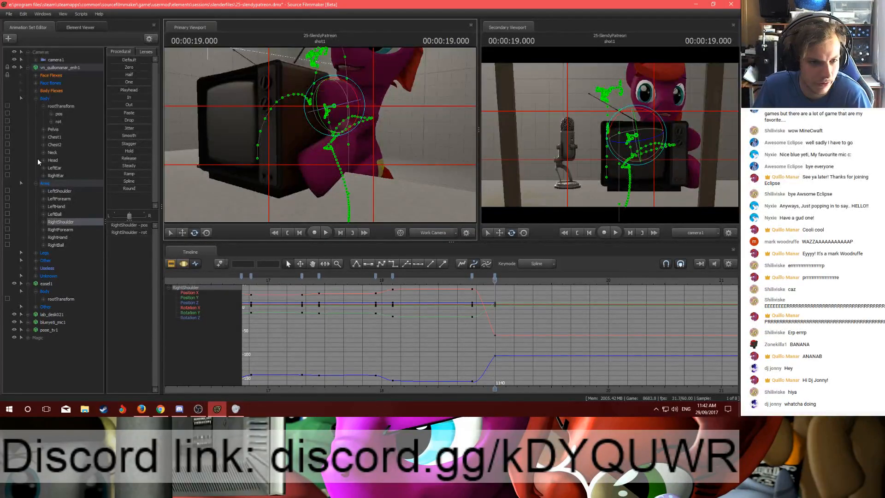
Step: Select the Body, Arms and Legs controls and play back the motion leading into the 19.000 s pose
drag(43, 109, 46, 254)
drag(463, 279, 488, 283)
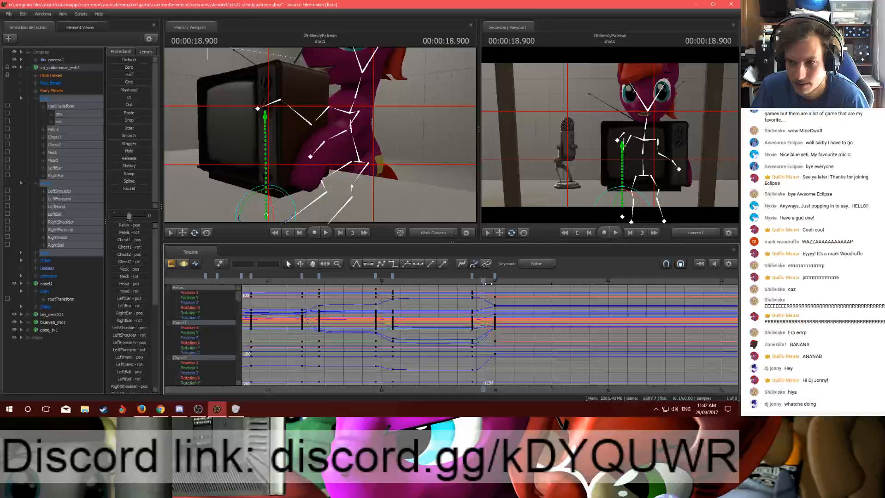
key(space)
key(space)
Step: Key the Body, Arms and Legs controls at 19.200 s and rotate the pony's pelvis there
drag(451, 282, 516, 296)
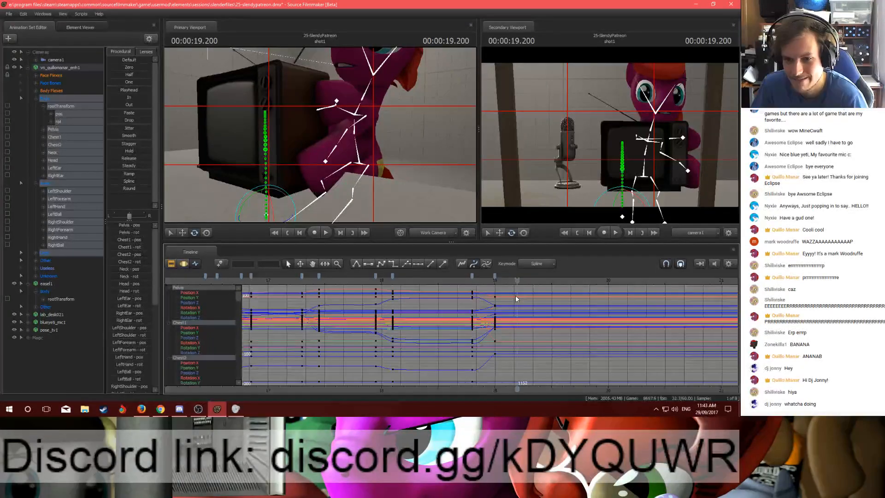
key(m)
ctrl+click(357, 155)
mouse_move(323, 140)
mouse_down()
mouse_move(354, 138)
mouse_move(322, 140)
mouse_up()
key(a)
key(w)
drag(413, 150, 379, 127)
key(e)
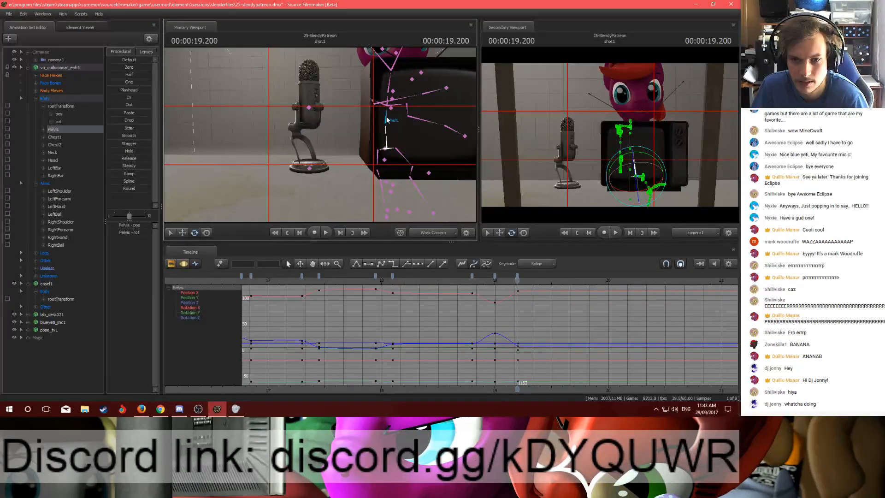
Step: Rotate the pony's chest and neck at 19.200 s, and refine the pelvis rotation
ctrl+click(381, 102)
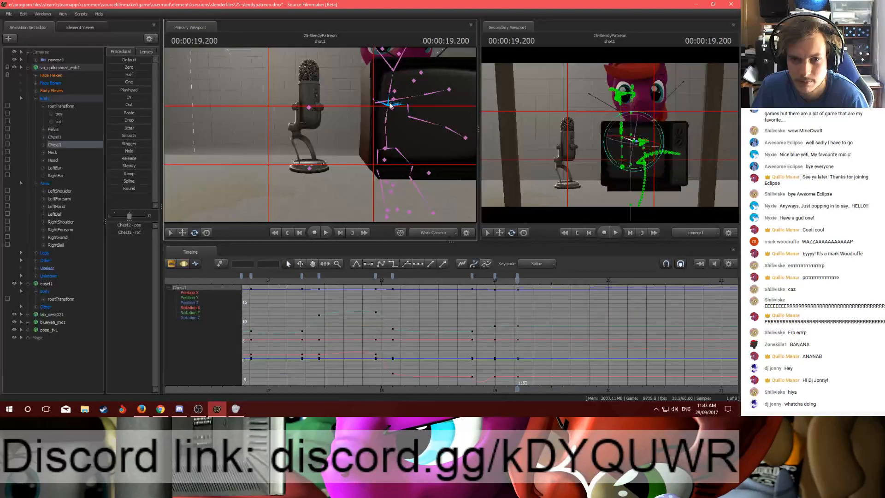
ctrl+click(393, 90)
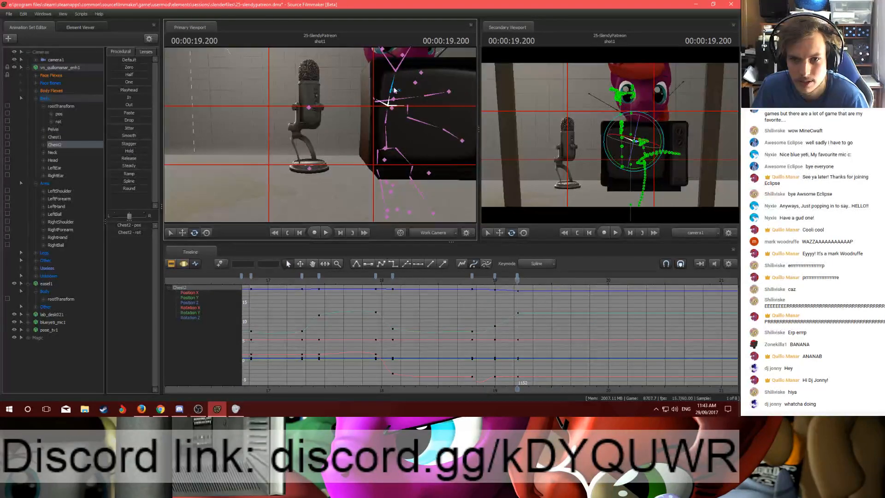
ctrl+click(393, 90)
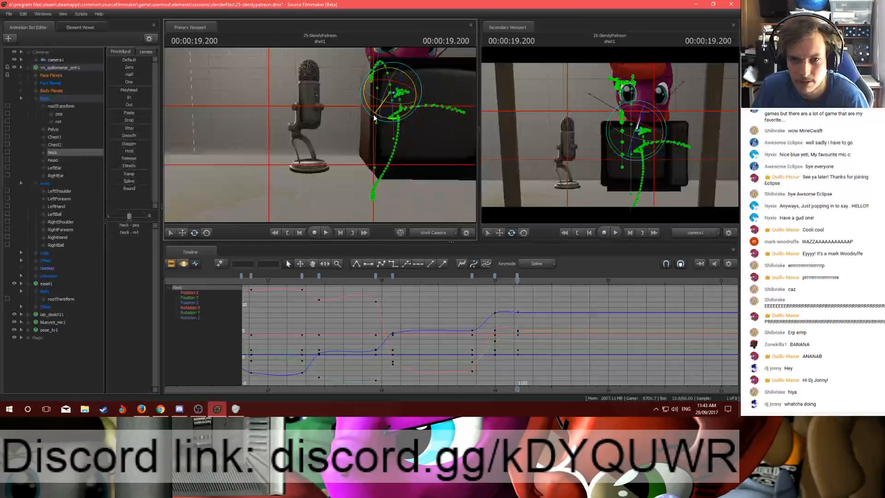
ctrl+click(386, 141)
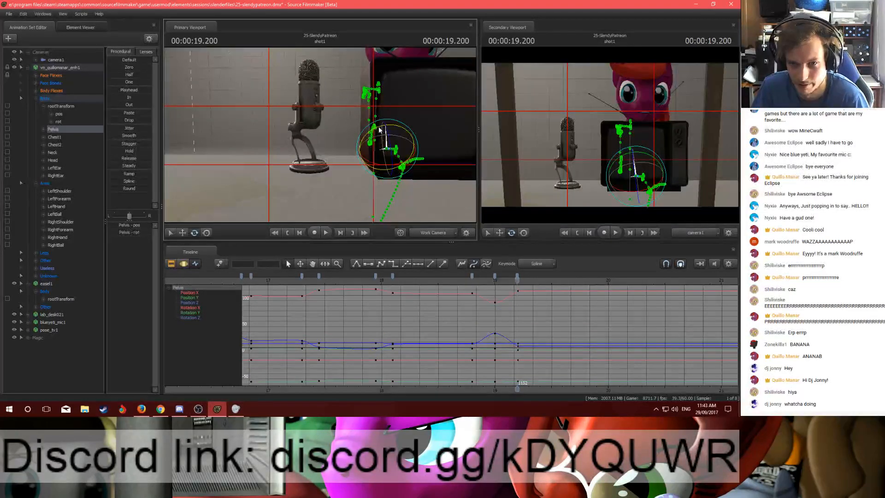
key(ctrl)
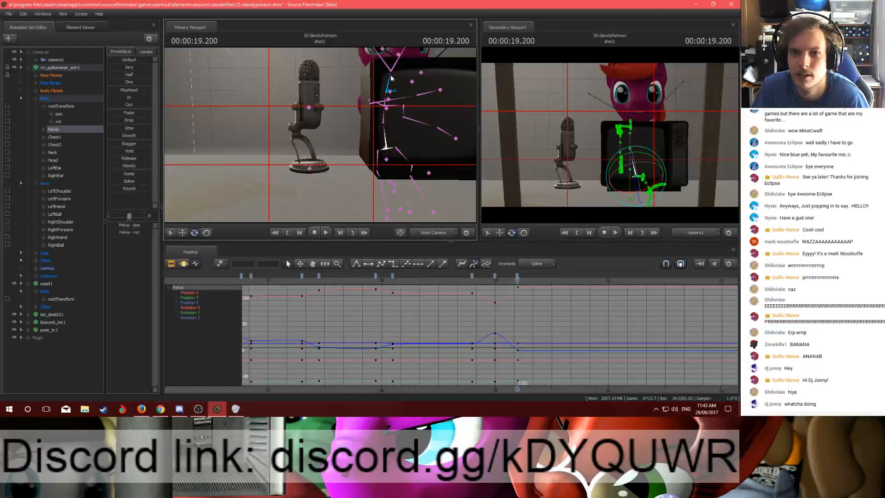
Step: Adjust the neck again at 19.200 s and turn the pony's head to the side
ctrl+click(391, 79)
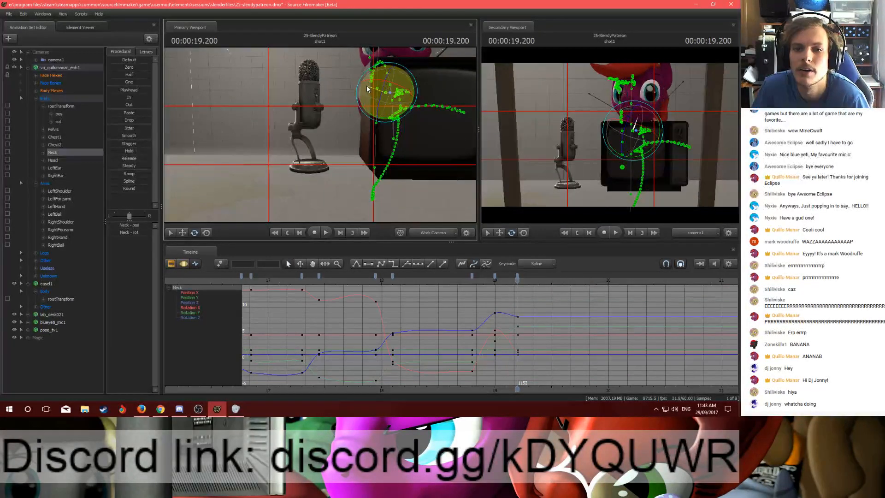
ctrl+click(392, 75)
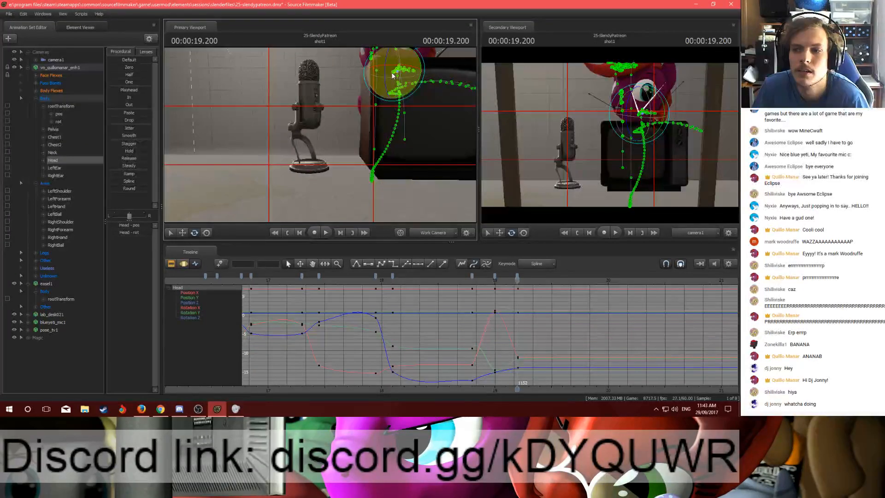
drag(393, 75, 411, 73)
key(ctrl)
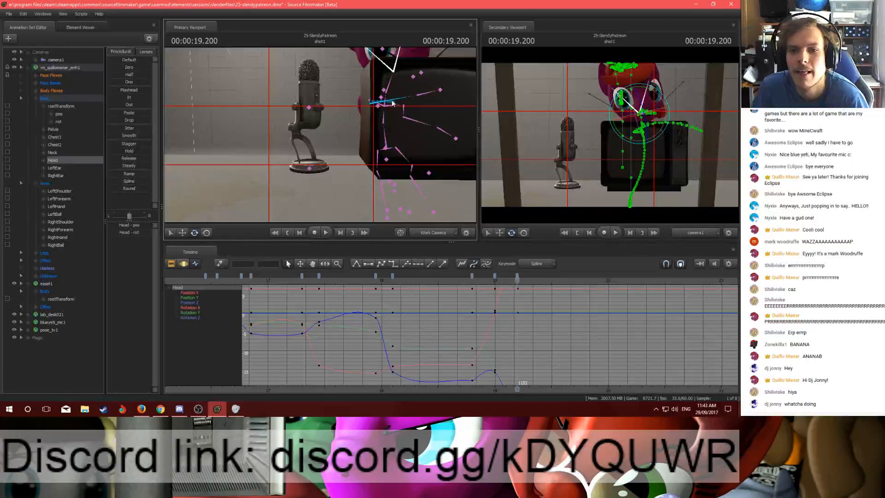
Step: Rotate the pony's RightShoulder at 19.200 s to reposition the right arm
ctrl+click(370, 106)
drag(355, 149, 424, 147)
drag(320, 135, 310, 115)
mouse_move(379, 135)
mouse_down()
mouse_move(407, 124)
mouse_move(385, 133)
mouse_up()
key(w)
key(s)
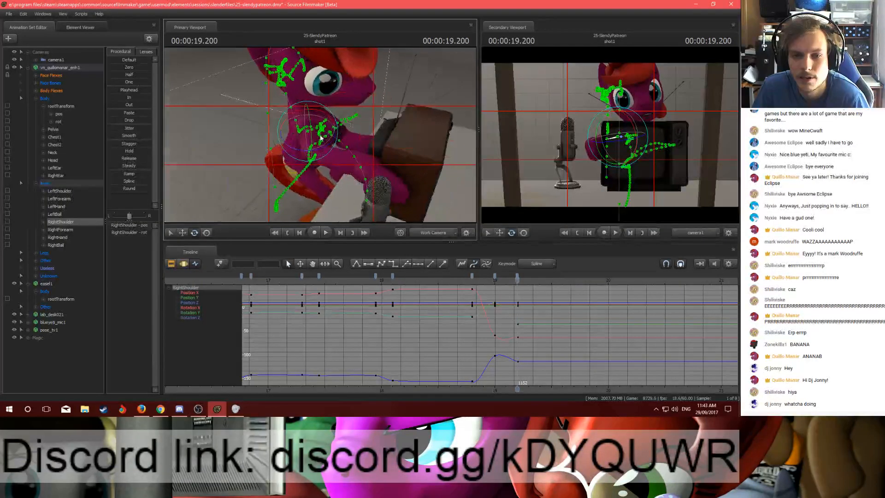
Step: Adjust the pony's LeftShoulder and LeftForearm rotations at 19.200 s
ctrl+click(322, 155)
click(337, 140)
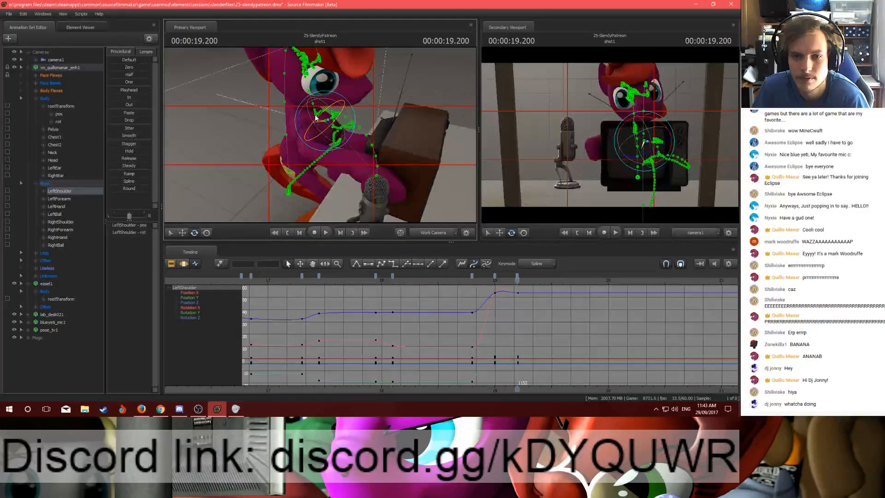
drag(318, 132, 373, 151)
key(w)
ctrl+click(330, 135)
key(w)
Step: Return to the 19.000 s pose and select the LeftForearm, LeftHand and LeftBall keys at frame 1128
click(44, 98)
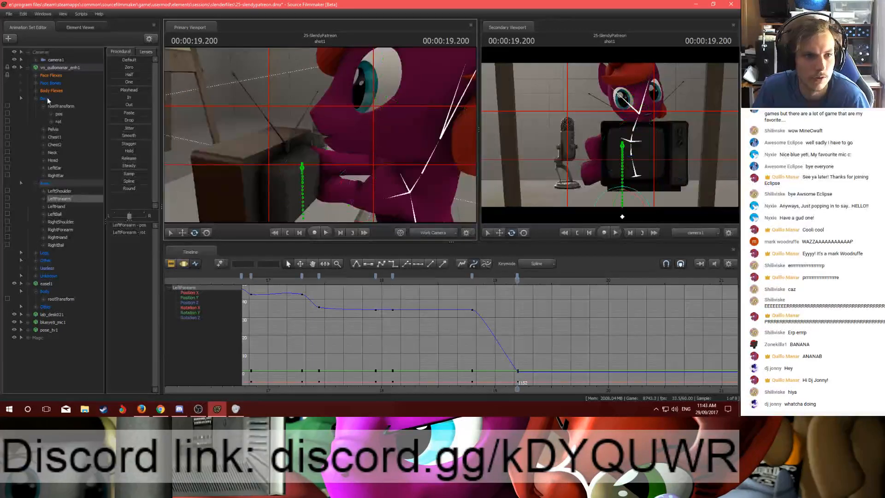
shift+click(44, 252)
key(Up)
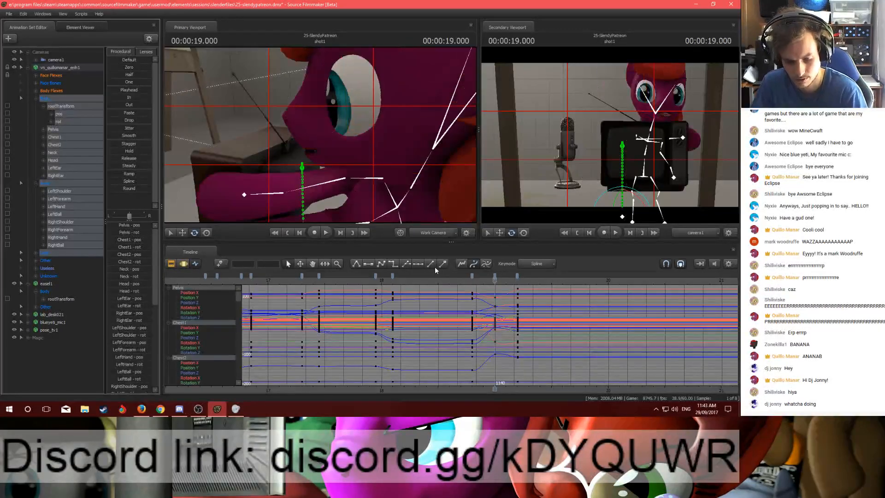
drag(405, 195, 322, 138)
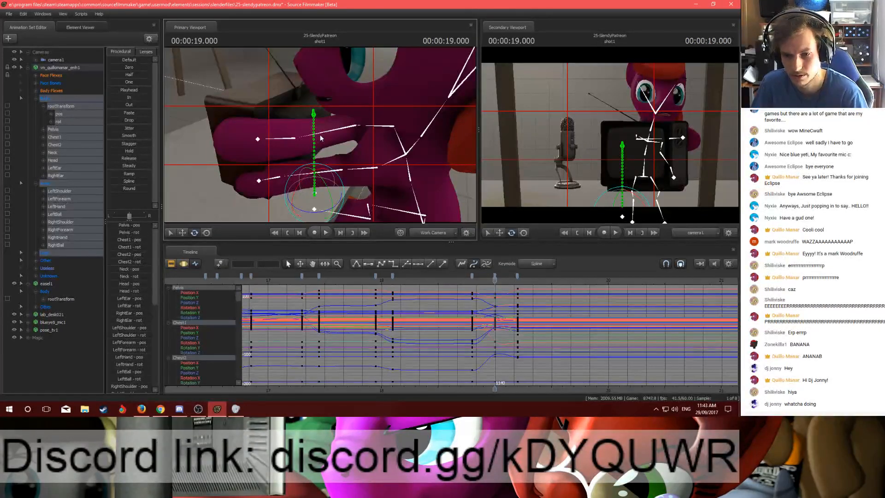
key(ctrl)
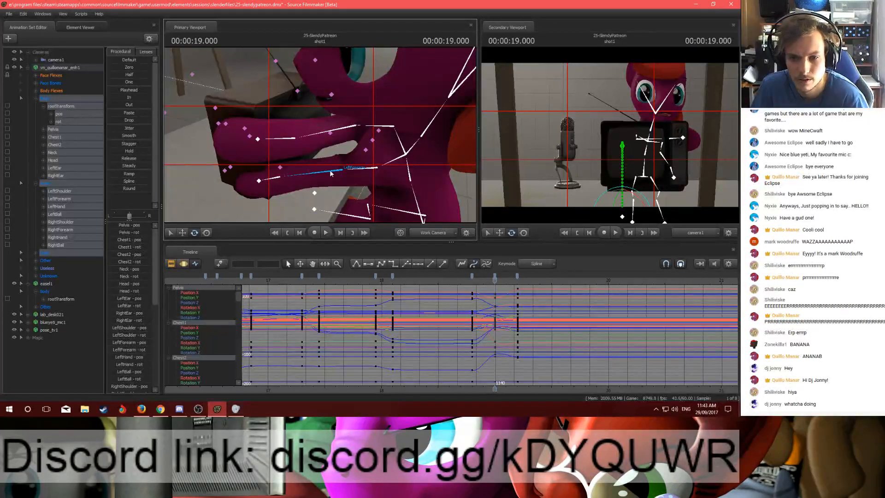
ctrl+click(330, 171)
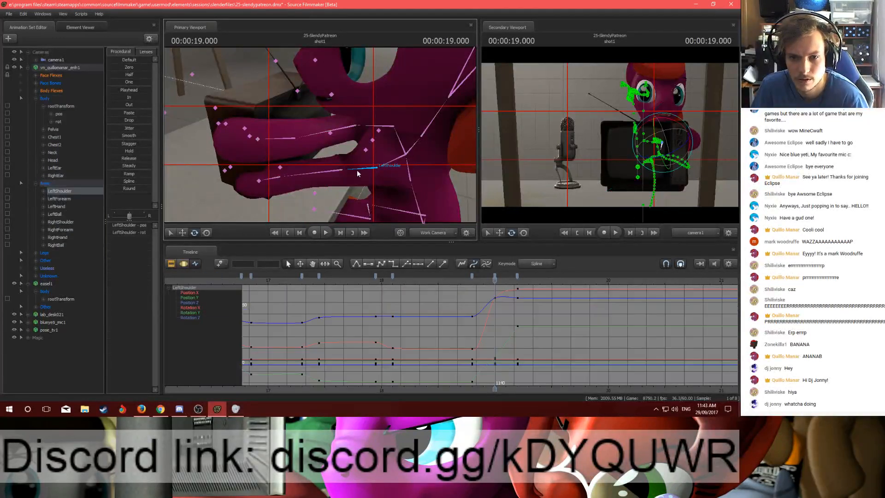
ctrl+click(275, 179)
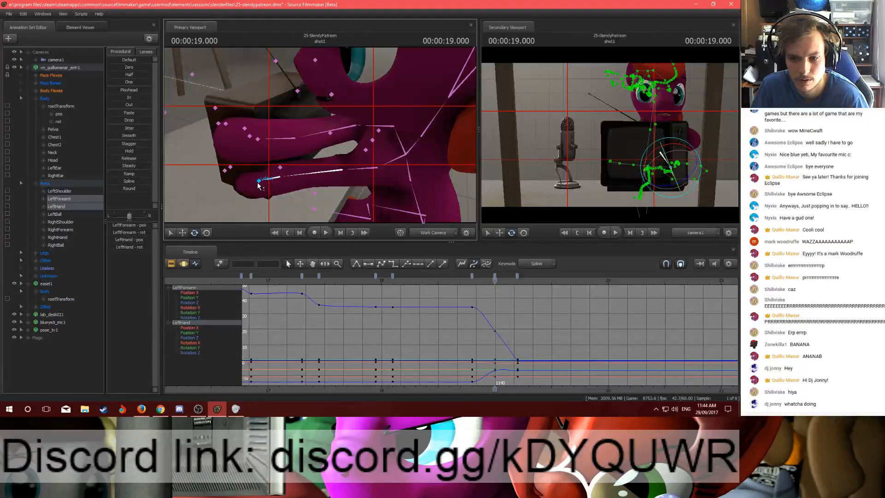
ctrl+click(259, 183)
click(472, 275)
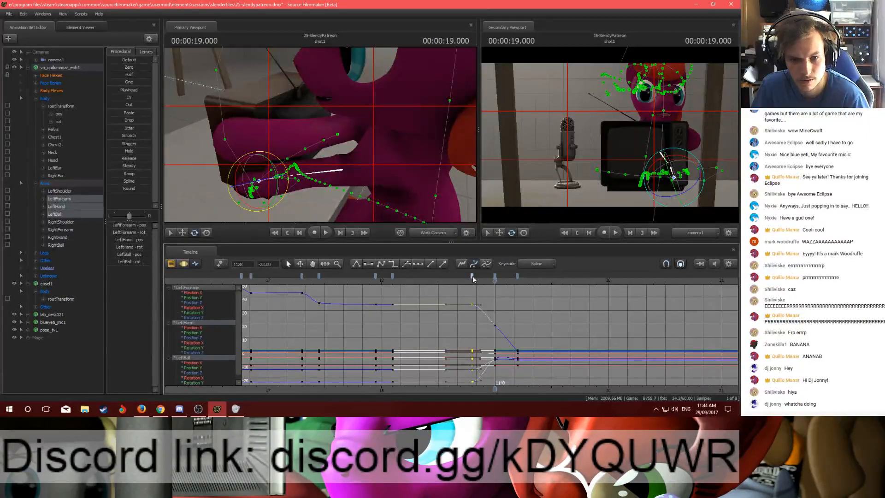
Step: Rotate the pony's LeftBall at 19.000 s beside the TV
click(254, 185)
drag(254, 185, 394, 174)
click(383, 178)
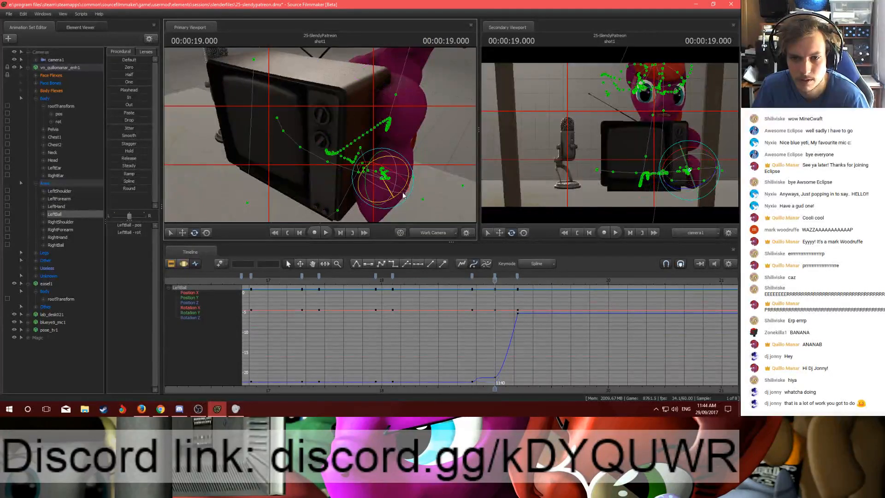
drag(403, 193, 413, 189)
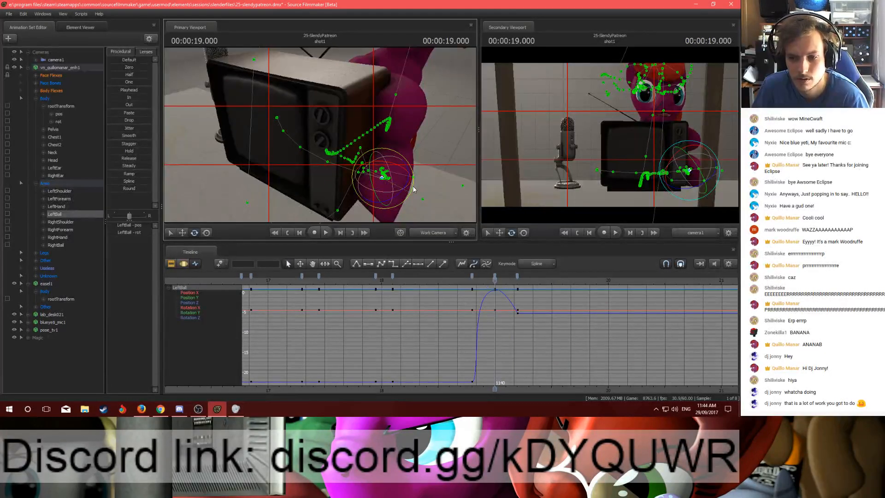
Step: Select the pony's Body and Arms controls and set a keyframe for them at 19.050 s
drag(475, 274, 517, 283)
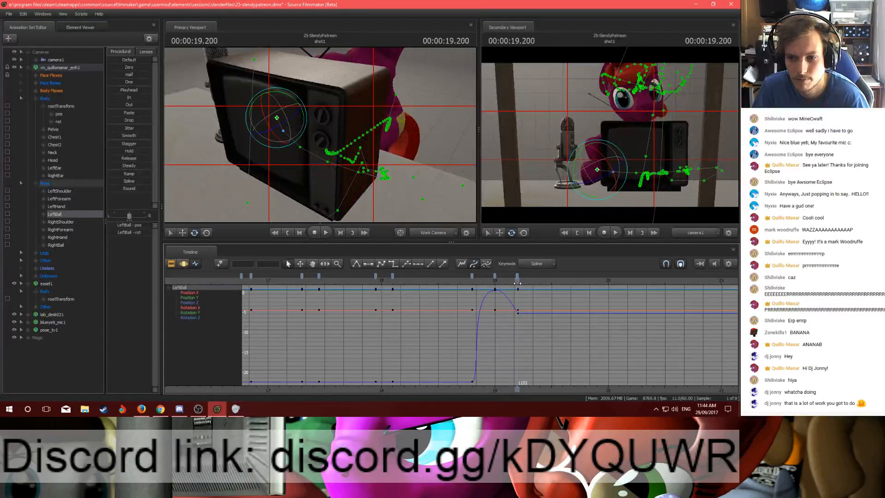
drag(40, 102, 49, 254)
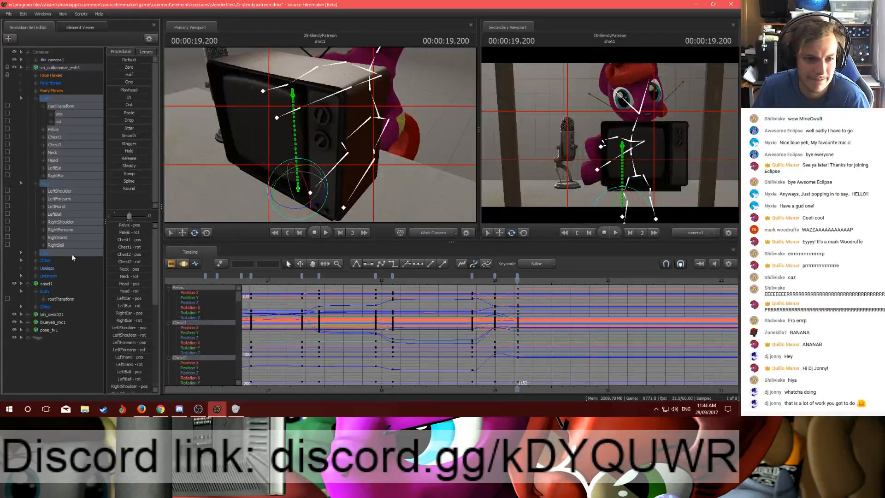
drag(513, 281, 501, 280)
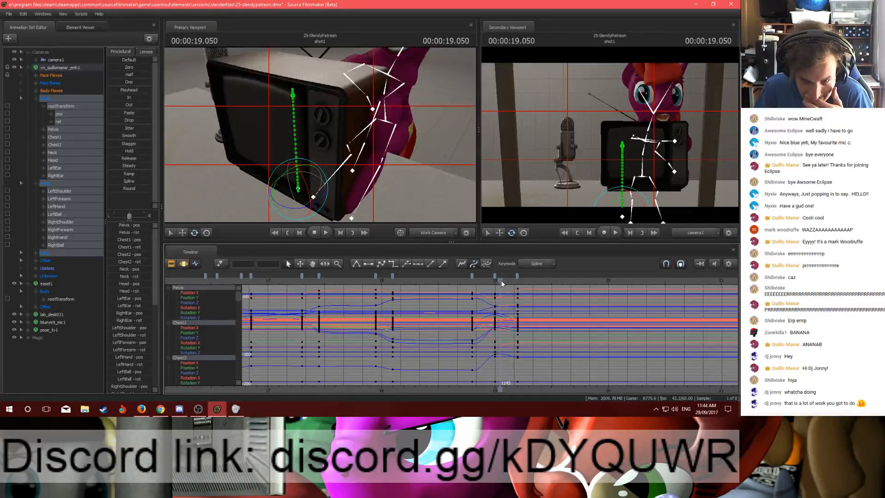
key(k)
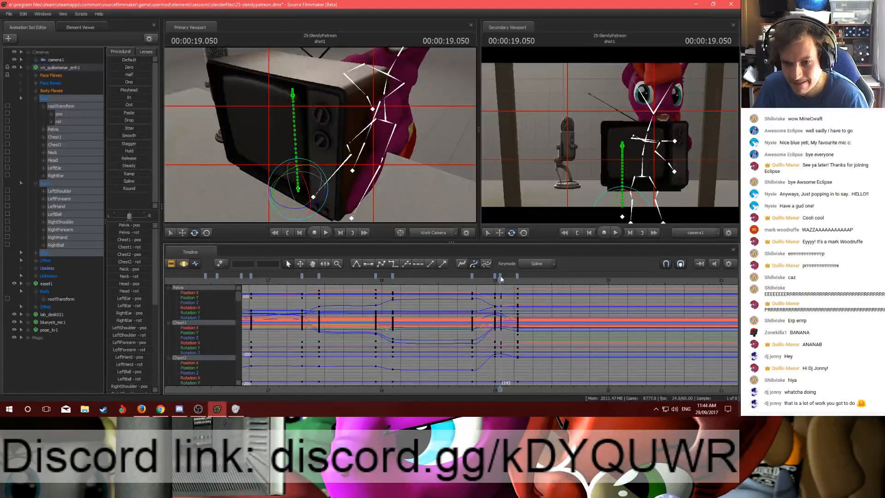
Step: Move the last two body and arm keys closer together, to about 19.08 s and 19.17 s, and play back the motion
drag(501, 277, 462, 278)
shift+click(472, 276)
drag(471, 280, 401, 278)
key(space)
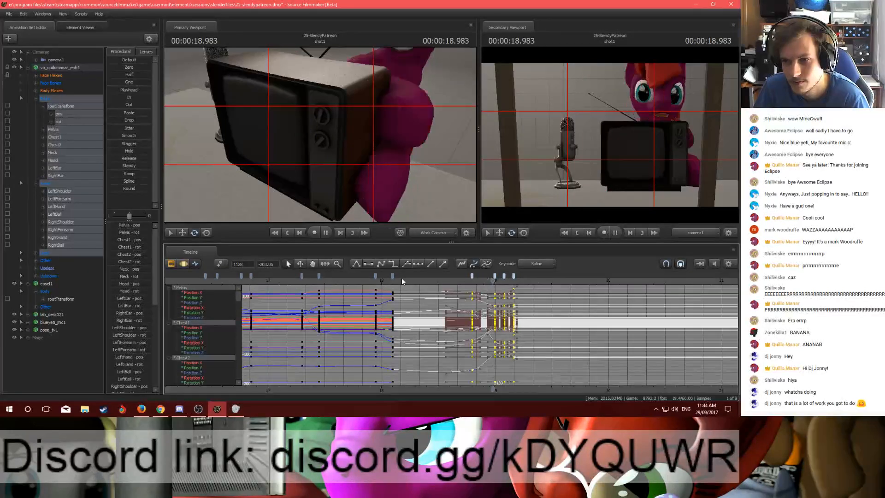
key(space)
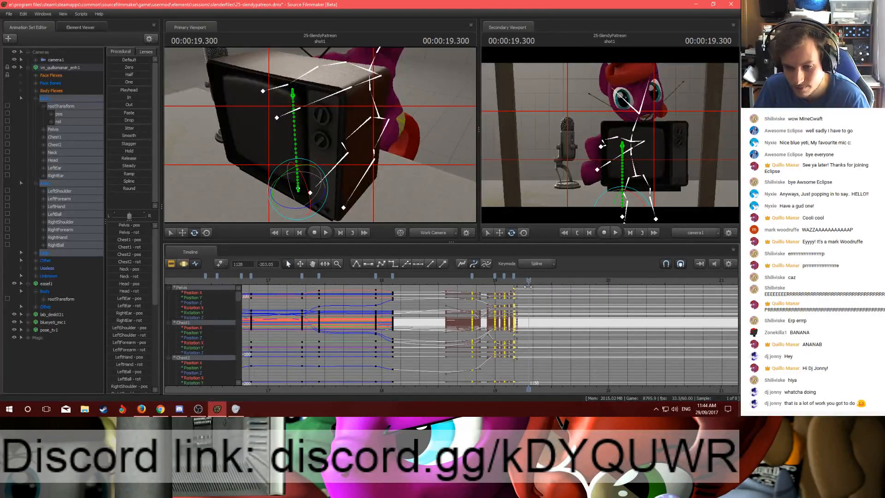
Step: Reposition the pony's Pelvis behind the TV at 19.300 s
drag(442, 184, 319, 133)
click(390, 137)
key(w)
drag(385, 166, 380, 159)
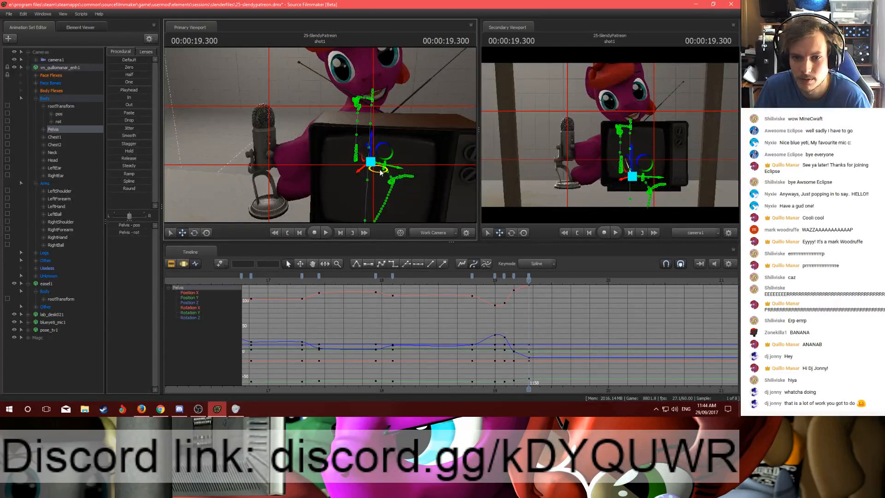
click(370, 163)
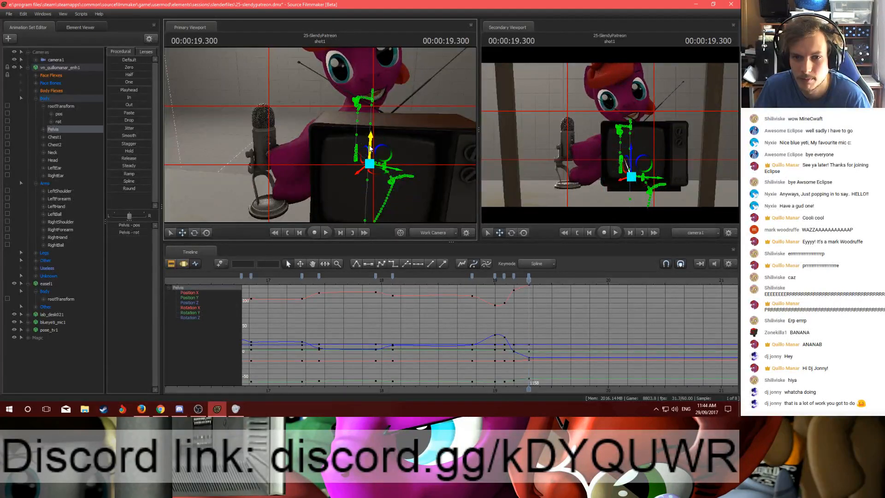
Step: Rotate the pony's Chest1, Chest2 and Head at 19.300 s to lean the upper body and turn the face
click(362, 115)
key(e)
drag(362, 110, 361, 114)
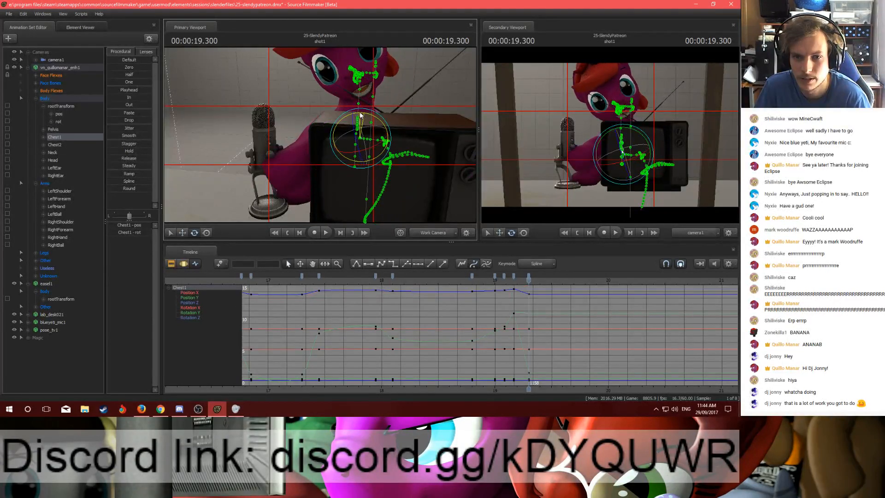
click(360, 110)
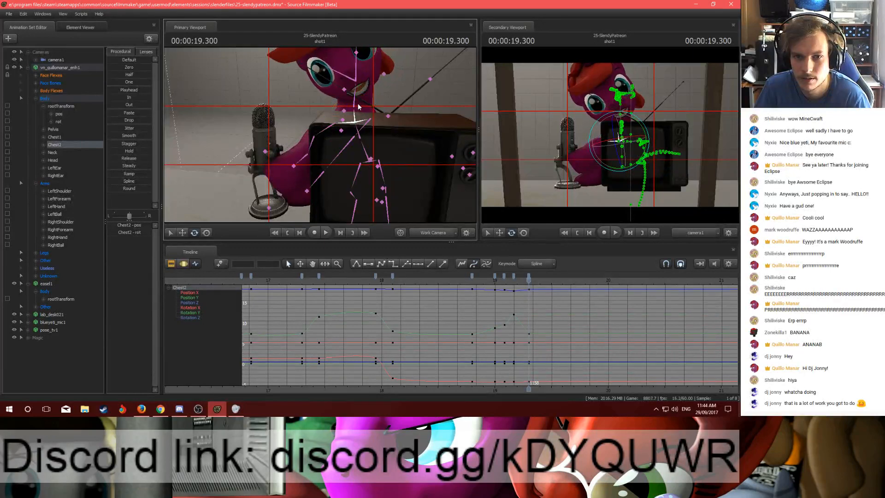
click(358, 107)
drag(358, 106, 379, 70)
click(354, 85)
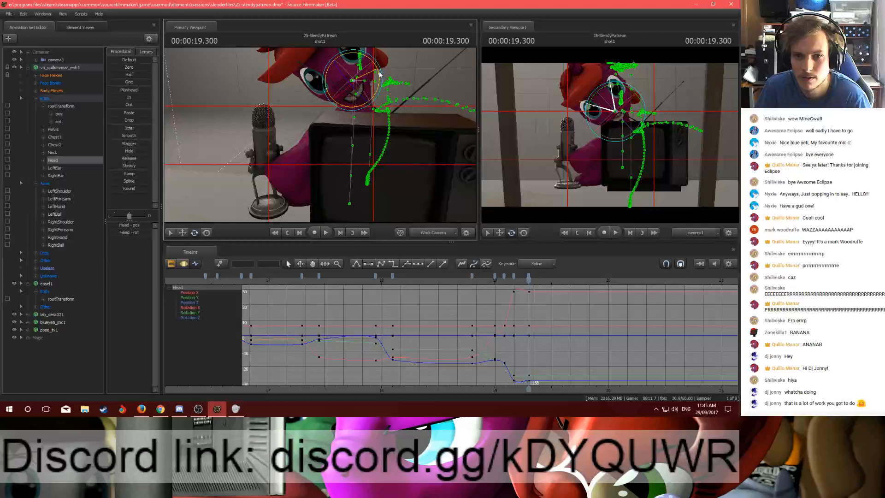
drag(379, 73, 397, 136)
Step: Rotate the pony's RightShoulder and pose the right arm down to RightBall at 19.300 s
ctrl+click(330, 137)
drag(330, 138, 344, 152)
ctrl+click(363, 146)
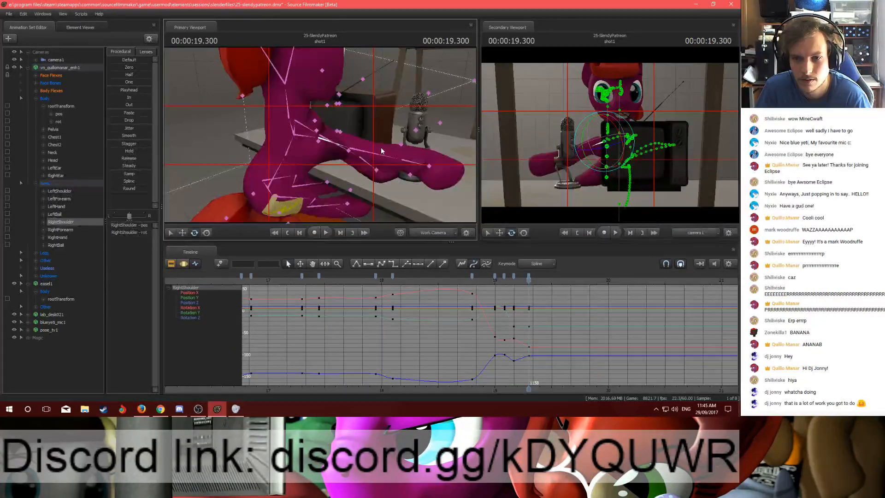
ctrl+click(417, 167)
ctrl+click(428, 174)
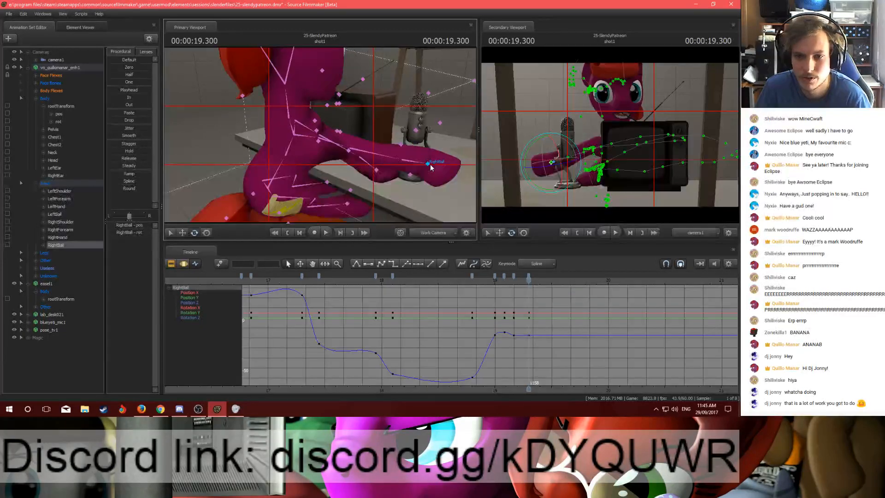
Step: Pose the pony's left arm at 19.300 s by adjusting the LeftForearm, LeftHand and LeftShoulder
ctrl+click(343, 153)
drag(343, 154, 299, 170)
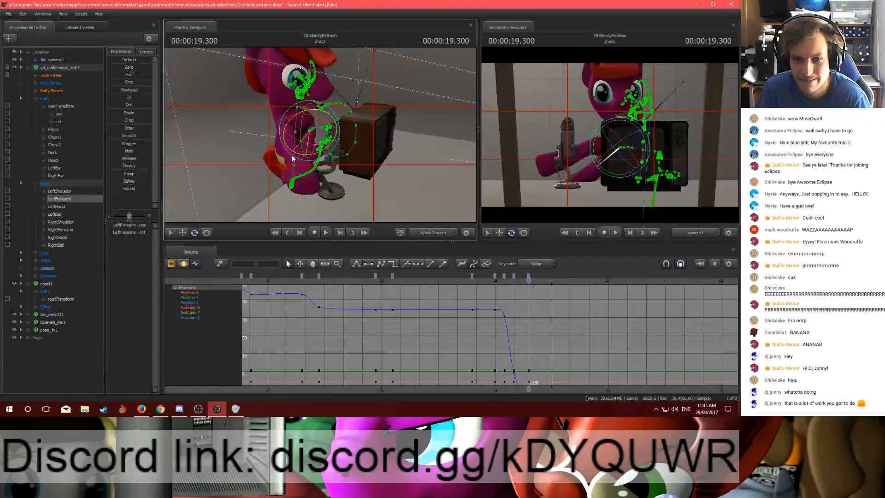
ctrl+click(299, 170)
click(302, 168)
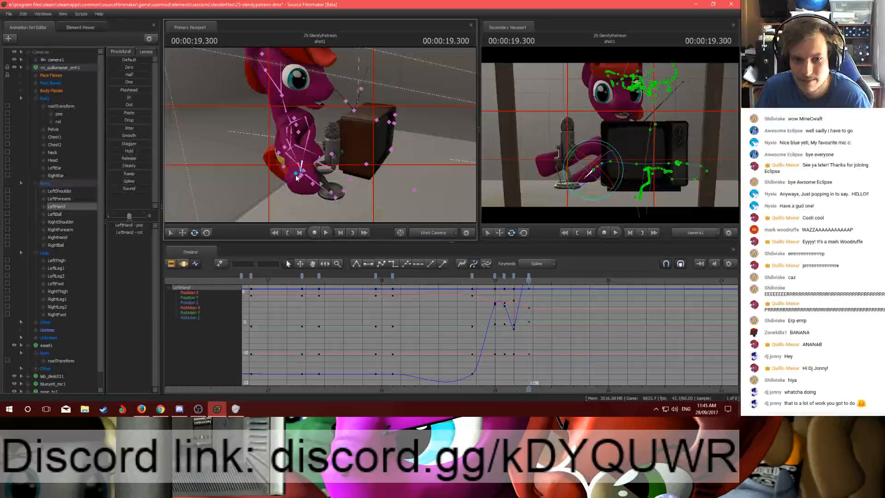
click(300, 178)
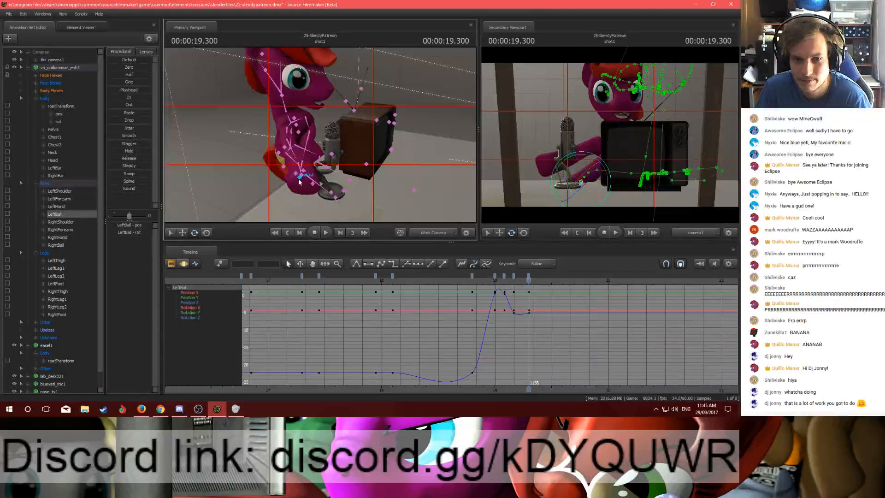
click(305, 121)
drag(305, 121, 306, 123)
Step: Select the rootTransform of pose_tv1 and key the TV's starting position at about 19.03 s
scroll(50, 332, down, 1)
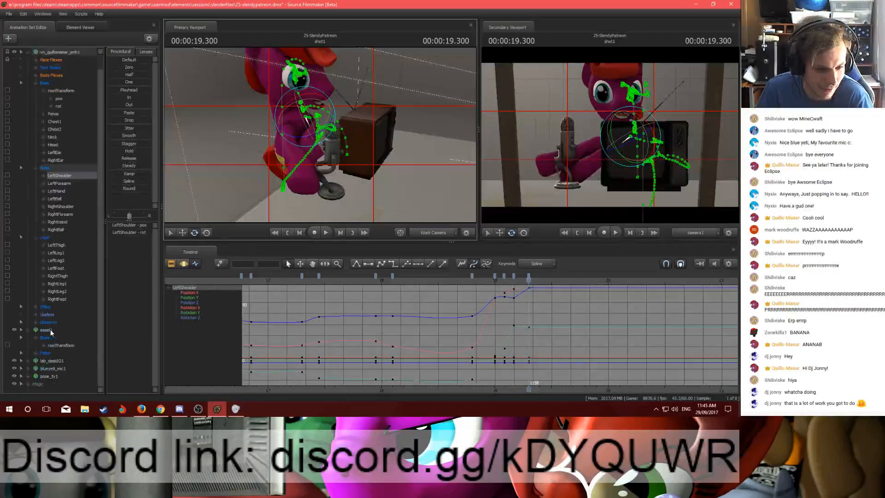
click(47, 376)
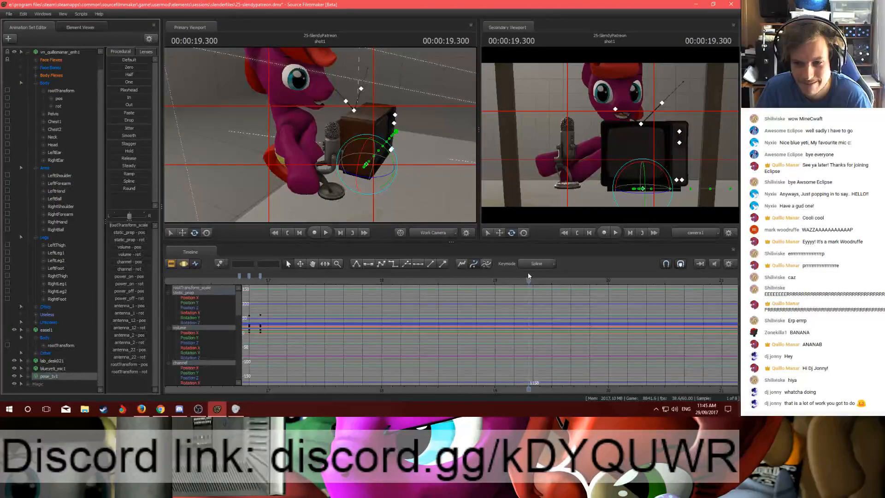
click(28, 376)
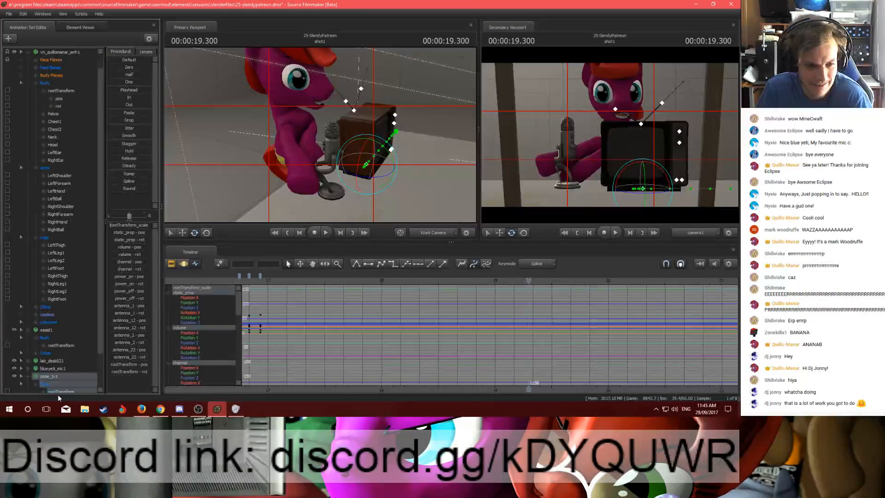
click(60, 391)
drag(529, 279, 503, 280)
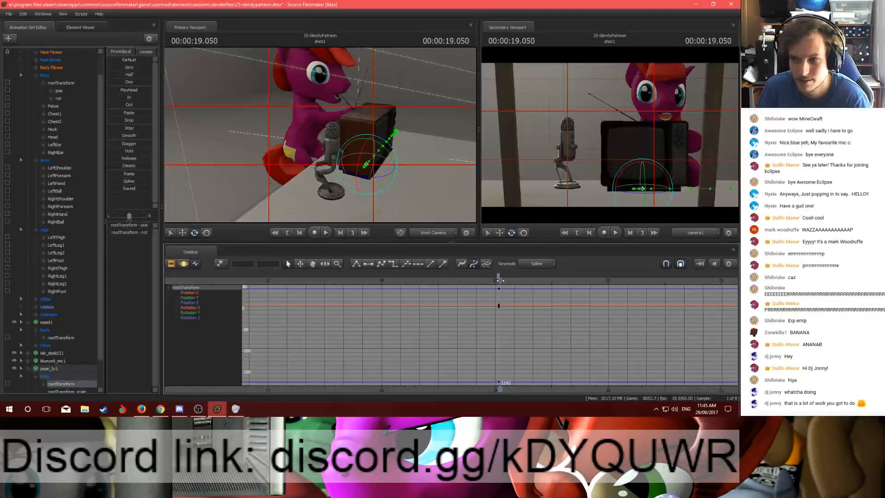
Step: Slide the TV sideways along the desk, away from the pony, at 19.166 s and review the push
drag(369, 134, 231, 173)
key(w)
mouse_move(501, 282)
mouse_down()
mouse_move(489, 283)
mouse_move(514, 281)
mouse_up()
drag(308, 160, 215, 152)
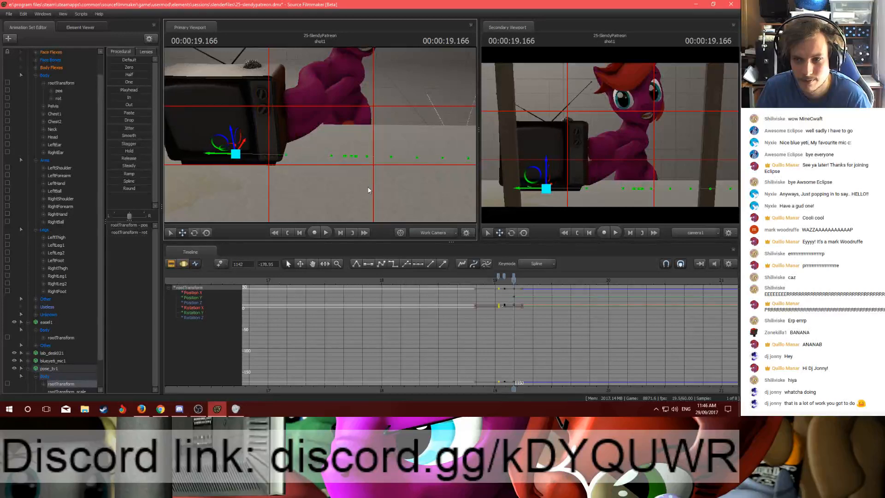
mouse_move(513, 279)
mouse_down()
mouse_move(472, 280)
mouse_move(504, 281)
mouse_up()
key(space)
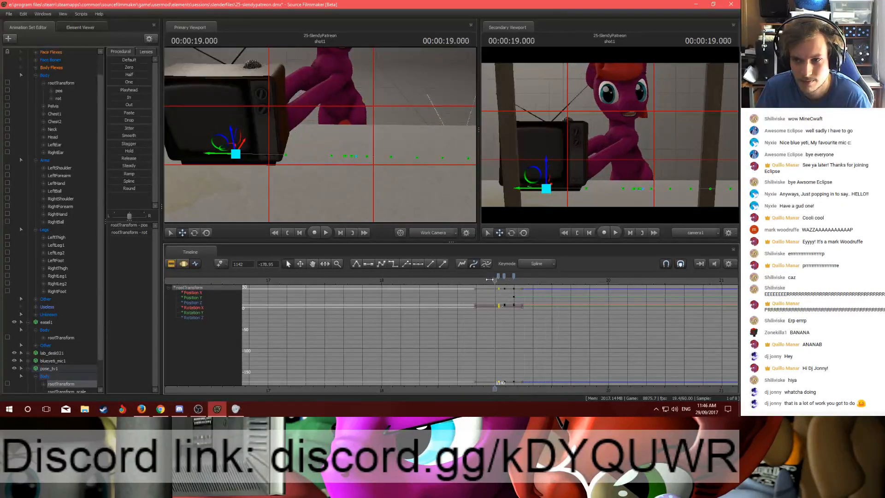
Step: Shift the Body, Arms and Legs keys at 19.300 s earlier to about 19.25 s and play back the motion
drag(493, 279, 537, 280)
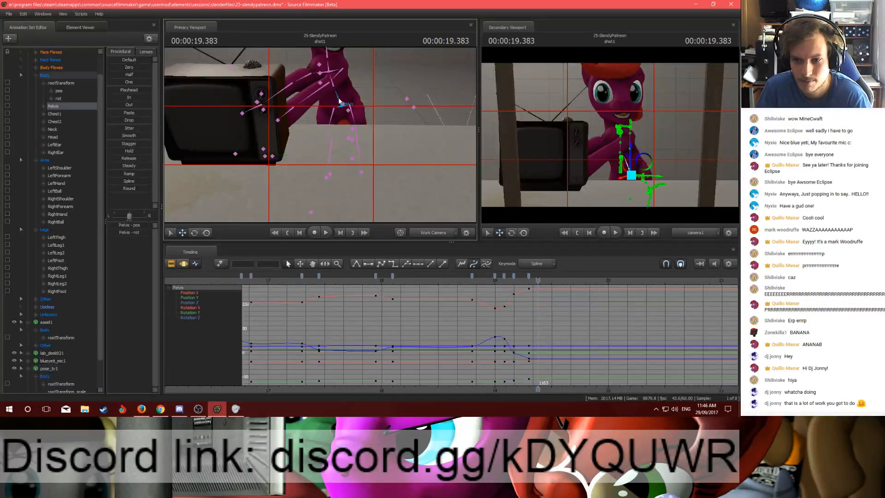
click(344, 155)
click(44, 76)
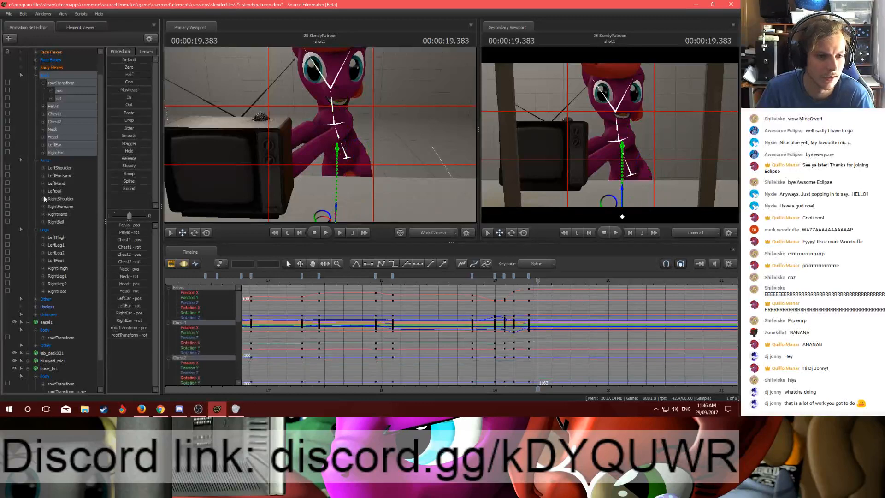
shift+click(44, 229)
drag(526, 275, 553, 276)
key(space)
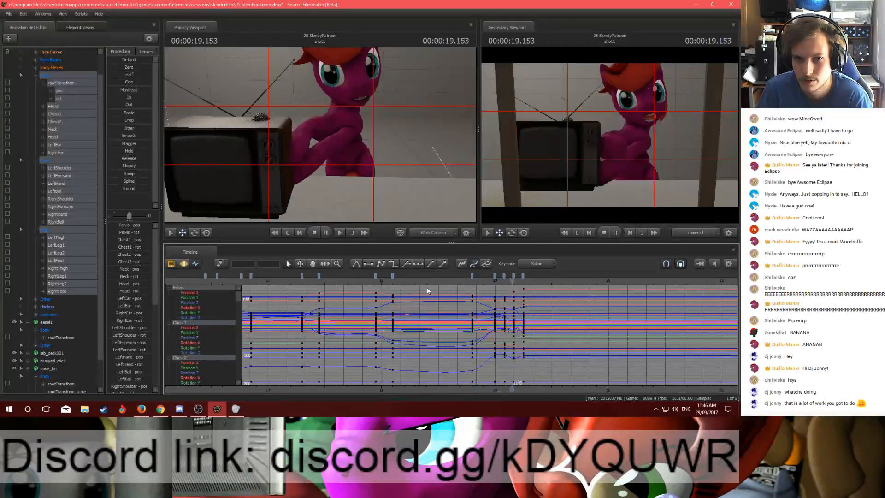
key(space)
drag(518, 285, 530, 286)
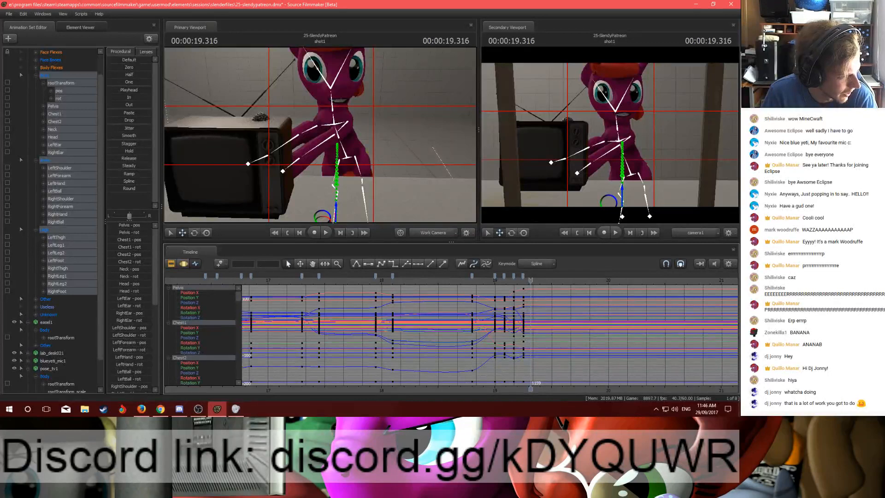
Step: Examine the Mid Face, Lower Face and Tongue flex keys across the whole shot in the timeline
key(alt+Tab)
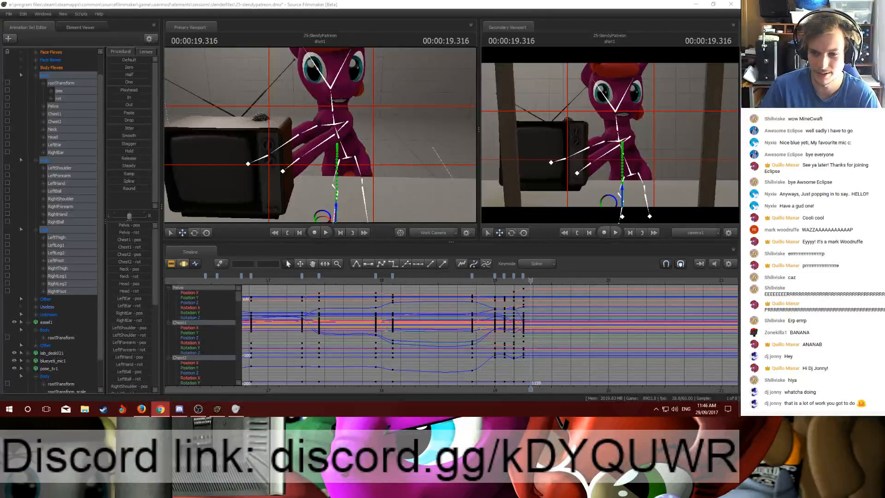
scroll(427, 336, down, 5)
scroll(427, 336, down, 3)
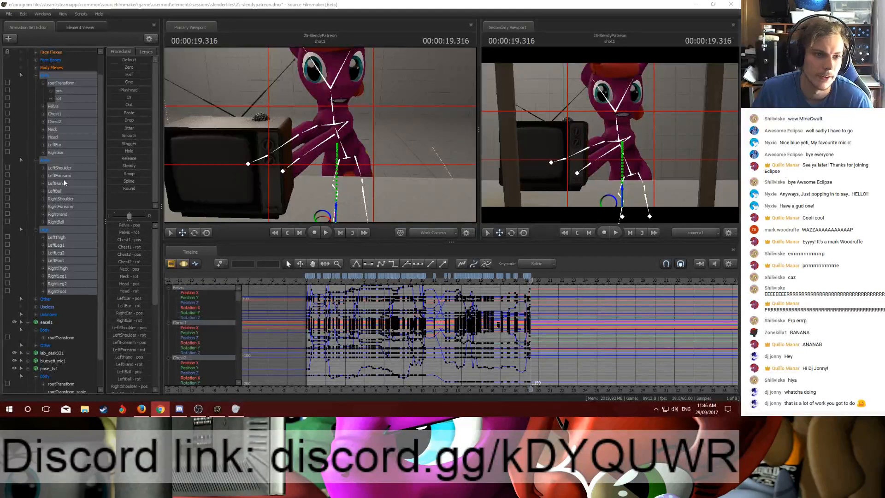
scroll(64, 182, up, 1)
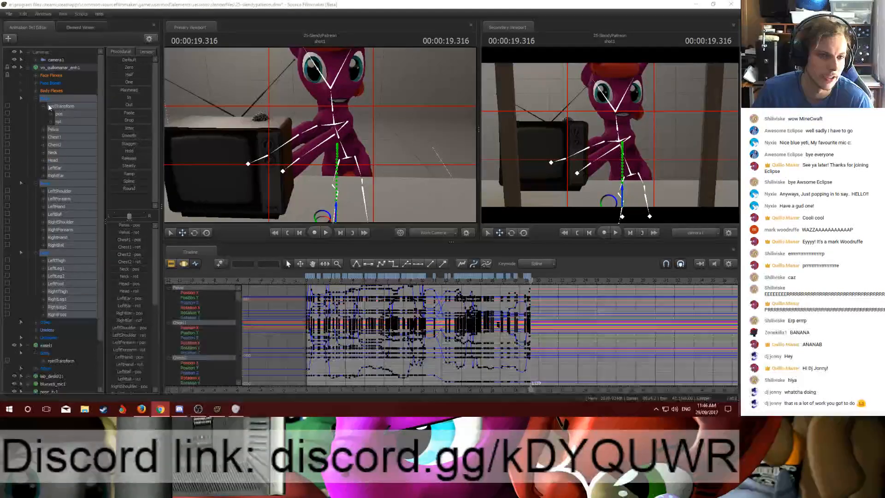
click(35, 75)
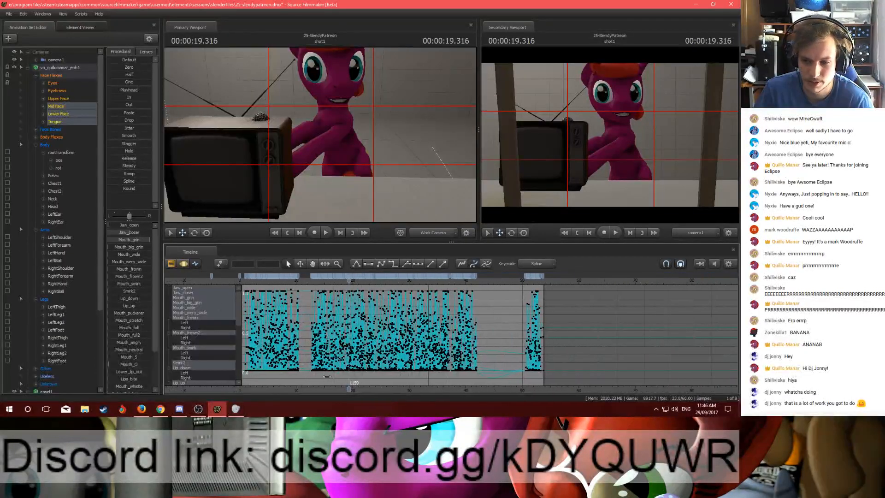
alt+right_drag(327, 376, 339, 384)
alt+middle_drag(339, 384, 359, 393)
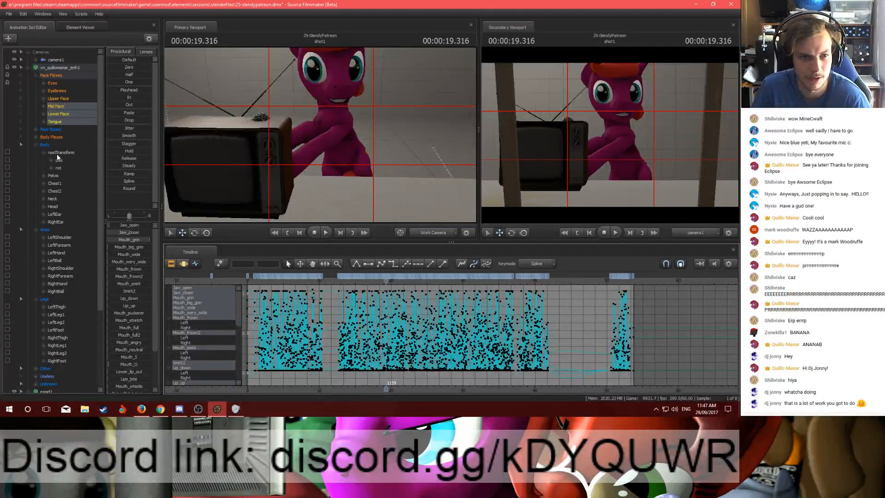
Step: Collapse the rootTransform channels and select the pony's Body, Arms and Legs controls for the pose at 19.316 s
click(48, 145)
click(43, 153)
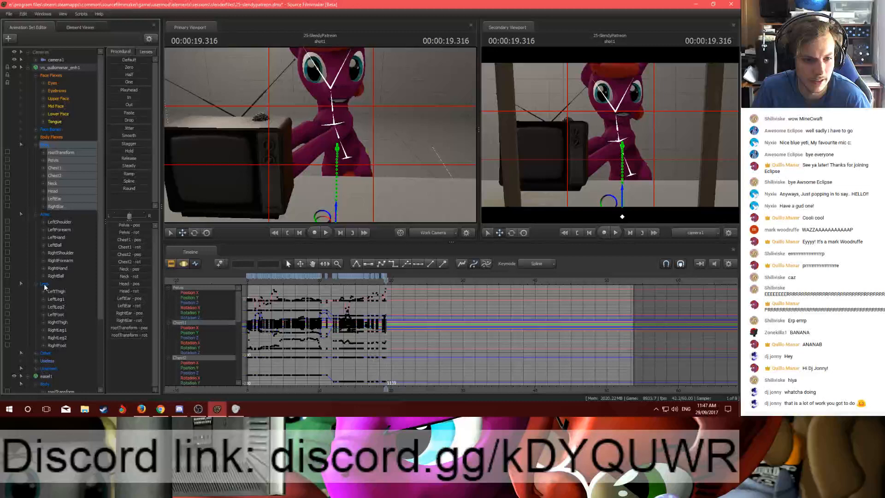
shift+click(44, 285)
click(345, 159)
scroll(394, 317, up, 3)
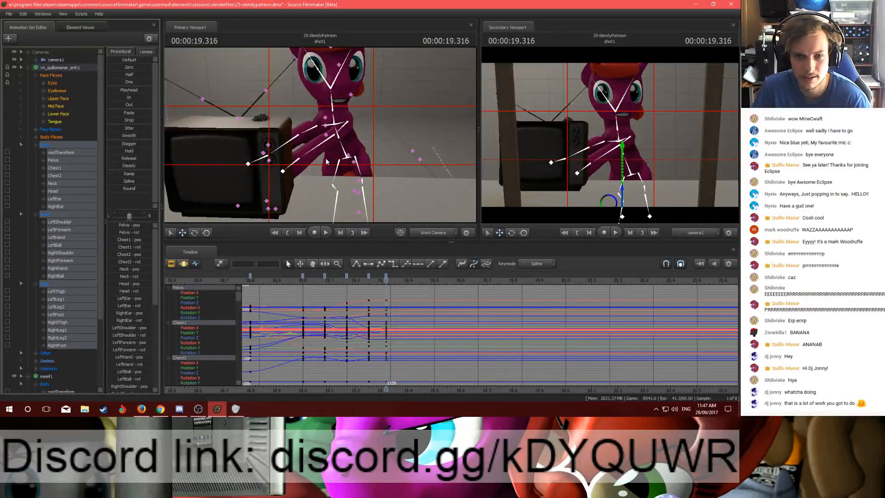
Step: Adjust the rotation of the pony's Pelvis at 19.316 s
click(341, 145)
key(e)
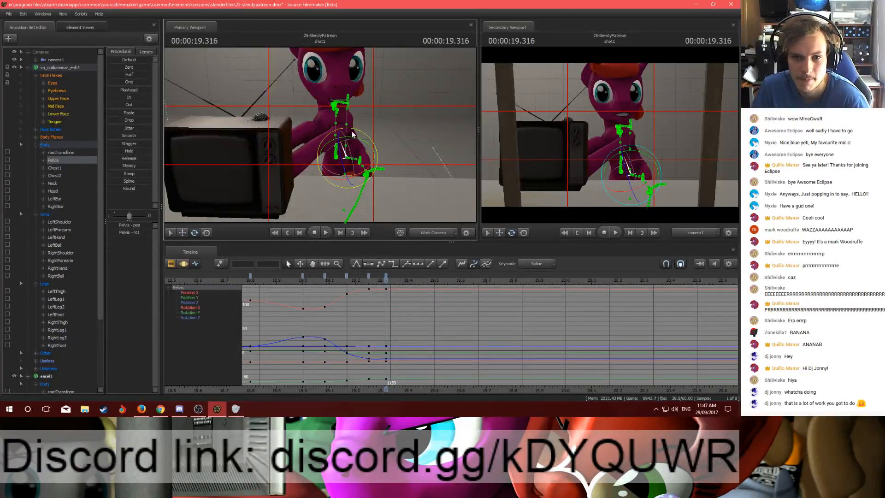
drag(351, 142, 360, 162)
key(w)
Step: Rotate the pony's chest and adjust the Neck at 19.316 s, and switch to Discord
click(352, 122)
key(e)
drag(353, 122, 354, 91)
click(348, 103)
click(349, 90)
click(179, 409)
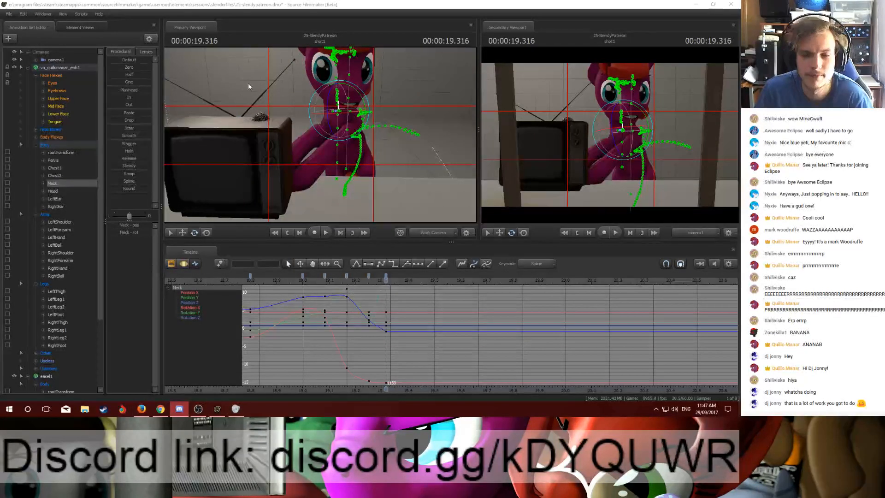
Step: Return to Source Filmmaker and adjust the rotation of the pony's Head at 19.316 s
click(303, 14)
click(340, 92)
drag(340, 95, 348, 89)
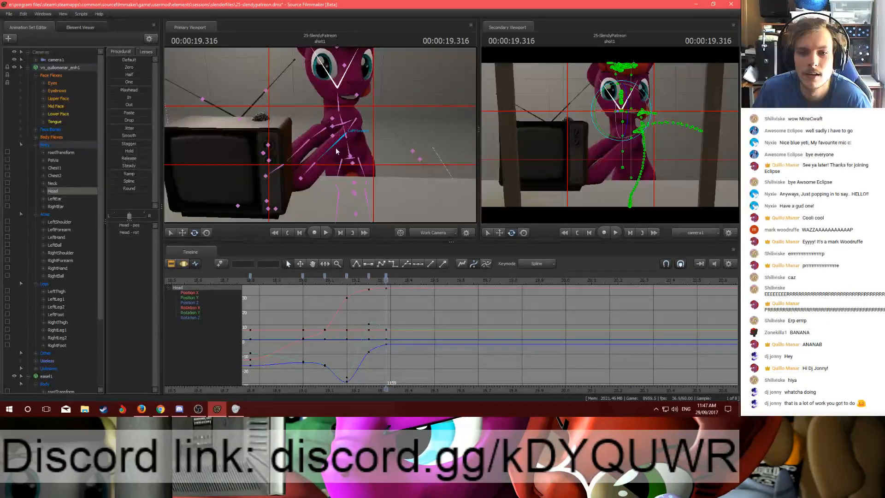
Step: Pose the pony's left arm at 19.316 s by rotating the LeftForearm, LeftHand and LeftShoulder
click(336, 151)
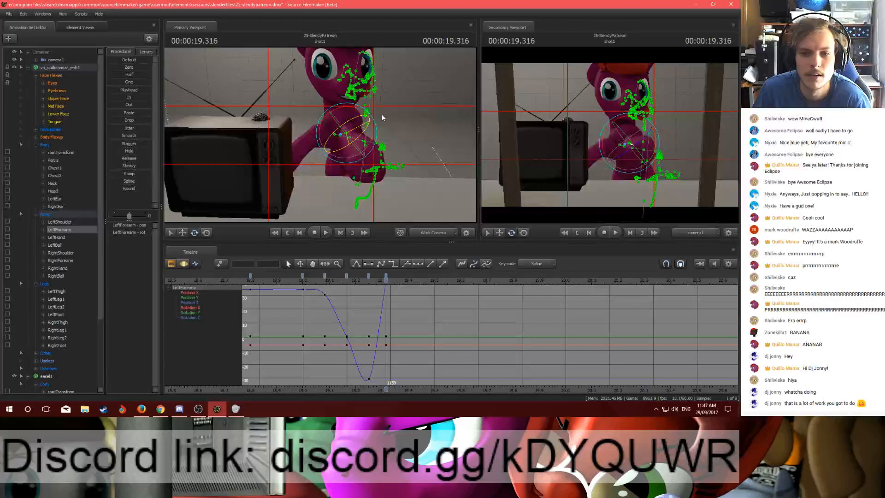
click(349, 174)
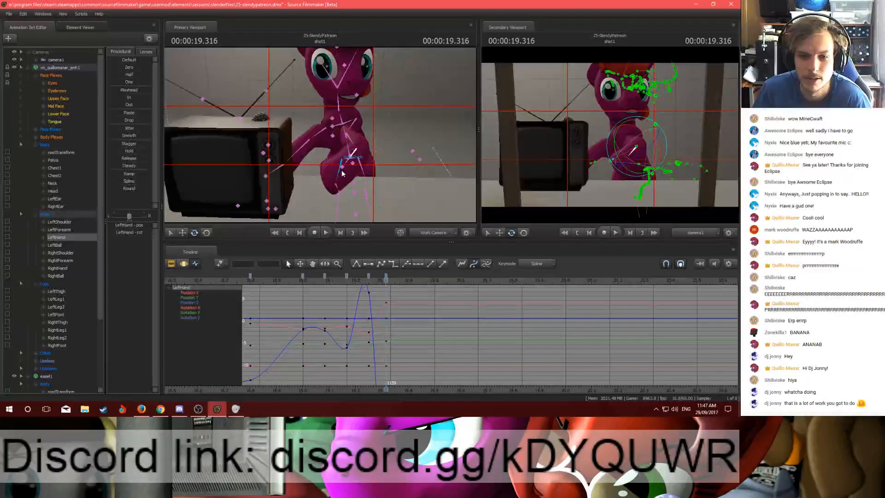
click(342, 171)
click(342, 97)
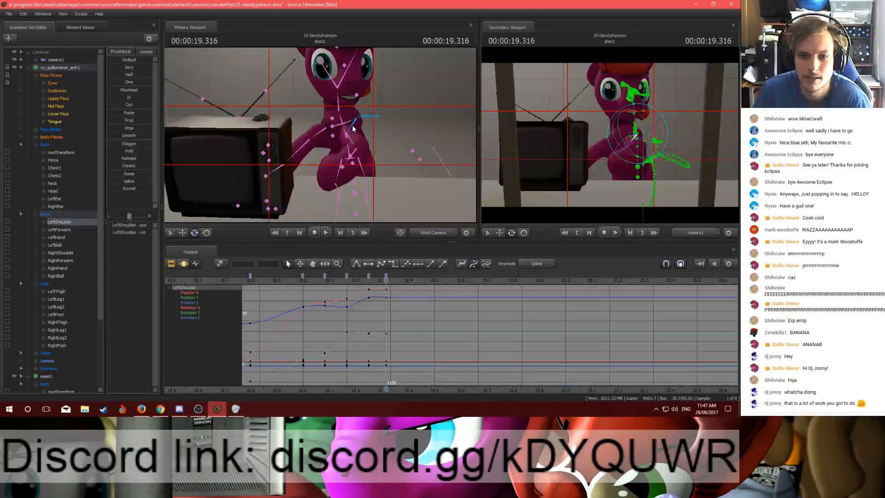
mouse_move(355, 106)
mouse_down()
mouse_move(348, 130)
mouse_move(362, 96)
mouse_up()
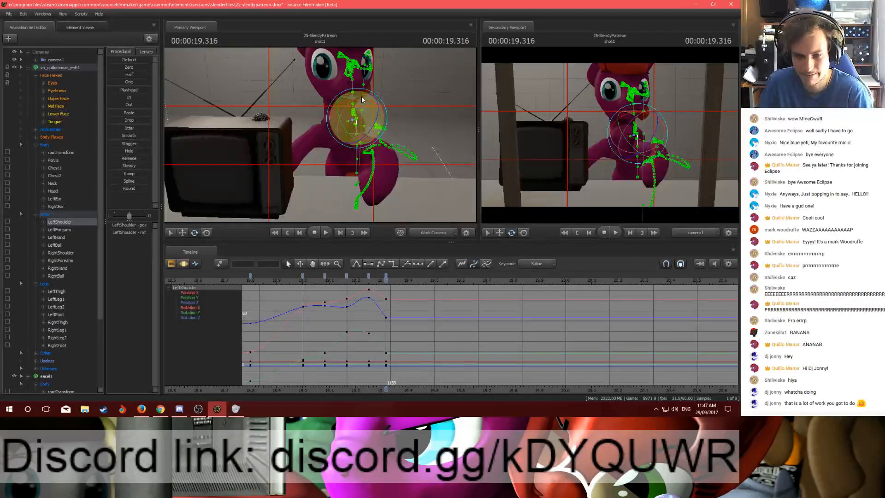
drag(367, 281, 386, 280)
click(361, 128)
drag(360, 128, 345, 133)
Step: Rotate the pony's LeftHand, LeftBall and LeftForearm at 19.250 s to reshape the pushing arm
drag(386, 280, 369, 287)
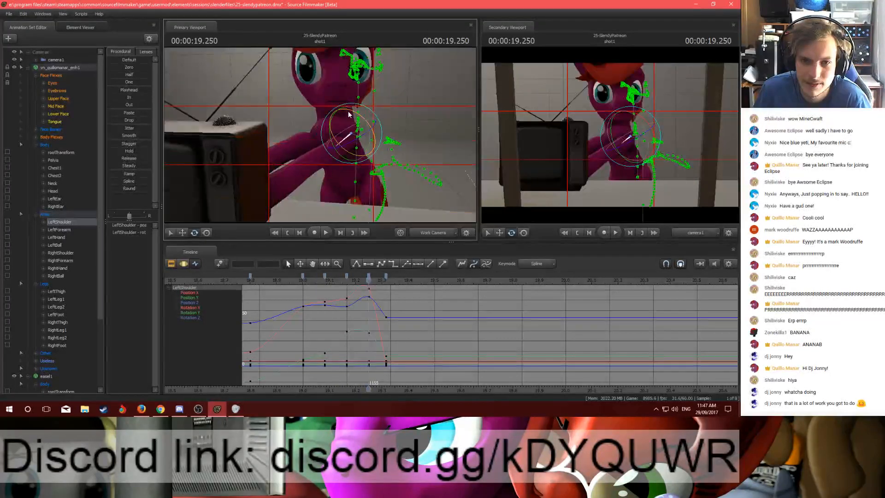
click(330, 157)
drag(324, 158, 316, 177)
ctrl+click(326, 154)
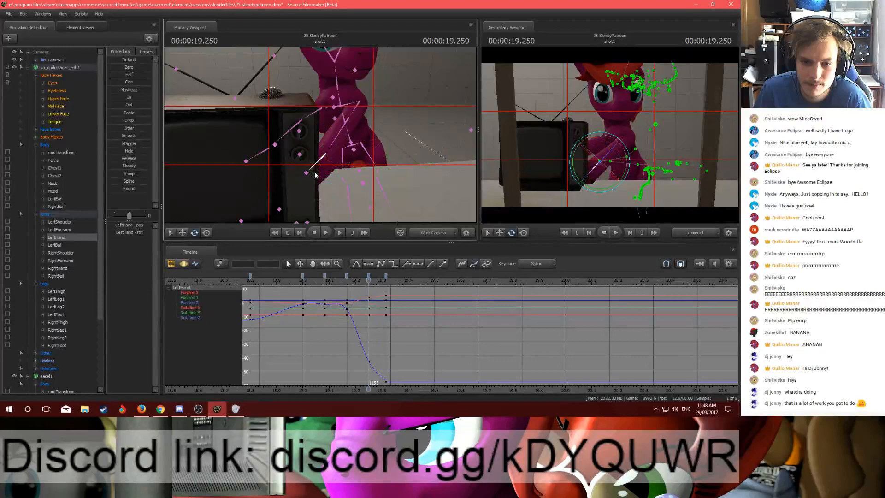
ctrl+click(308, 184)
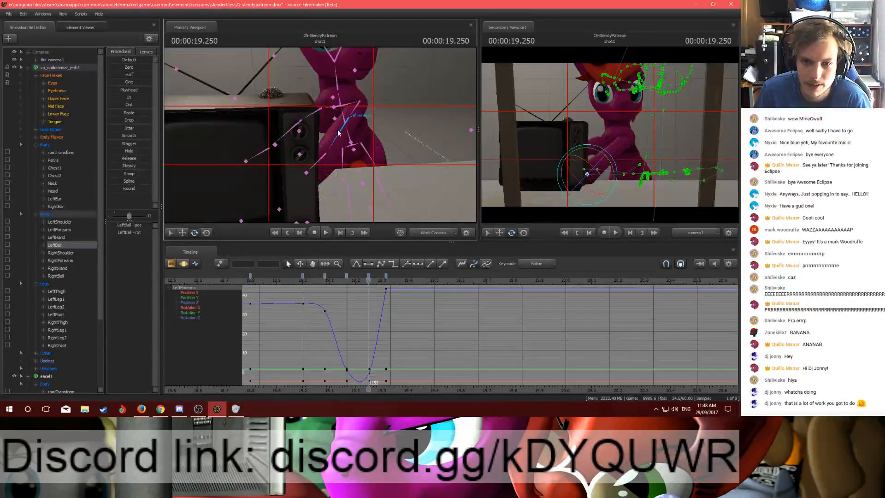
ctrl+click(353, 118)
drag(371, 109, 374, 119)
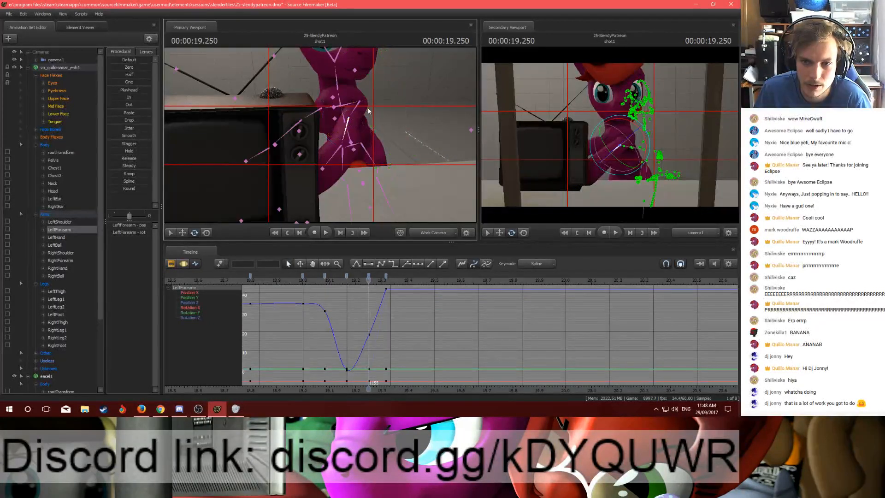
Step: Refine the rotation of the pony's LeftForearm and LeftHand at 19.250 s from a side view
ctrl+click(354, 81)
drag(360, 81, 358, 122)
drag(374, 90, 334, 159)
key(d)
click(334, 158)
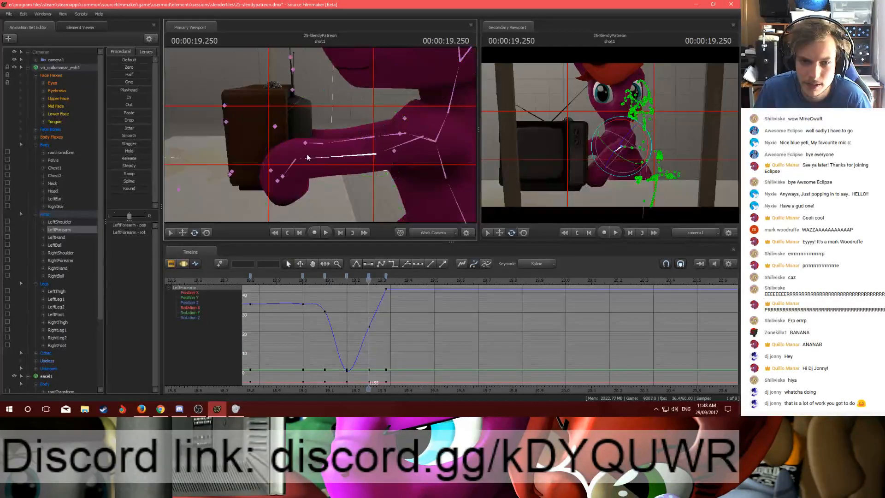
click(295, 161)
Step: Move the TV's rootTransform sideways away from the pony, past the microphone, at 19.250 s
drag(366, 281, 386, 278)
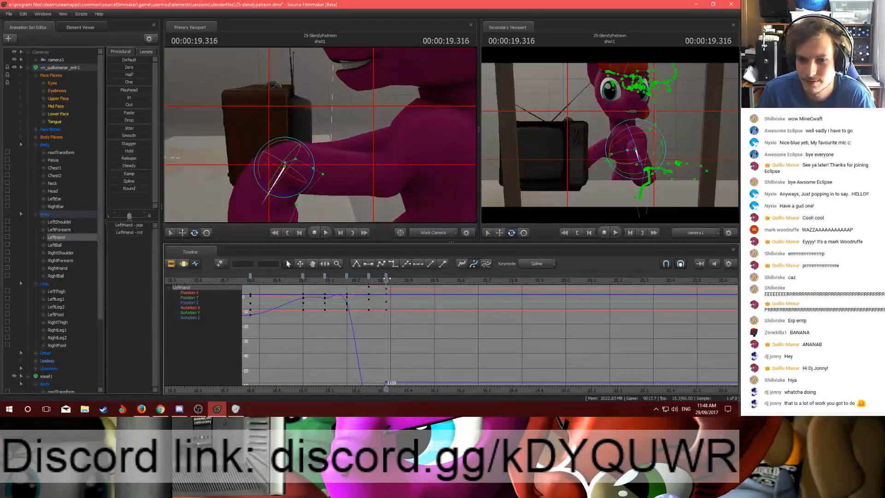
drag(373, 220, 322, 212)
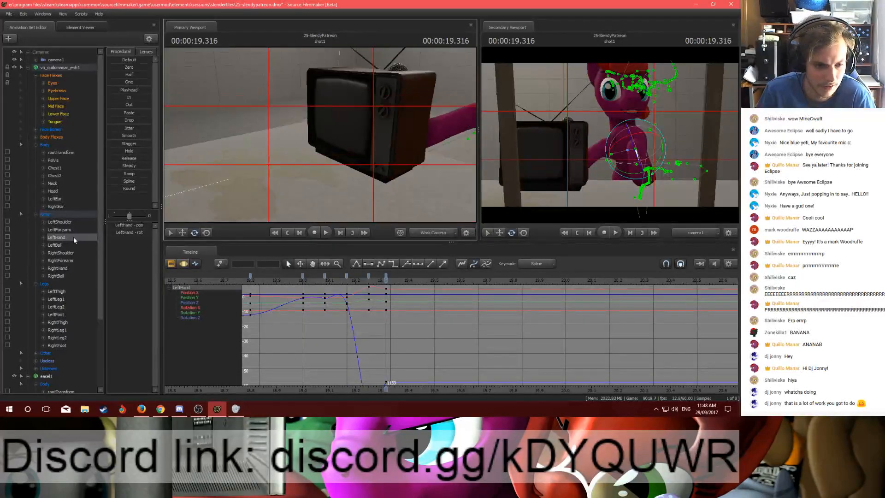
scroll(71, 245, down, 4)
click(62, 353)
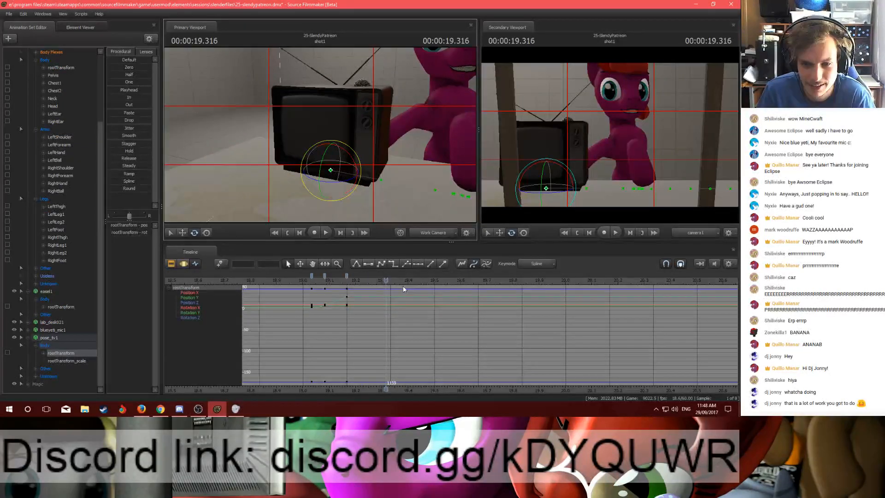
drag(386, 279, 368, 274)
key(w)
drag(321, 173, 250, 158)
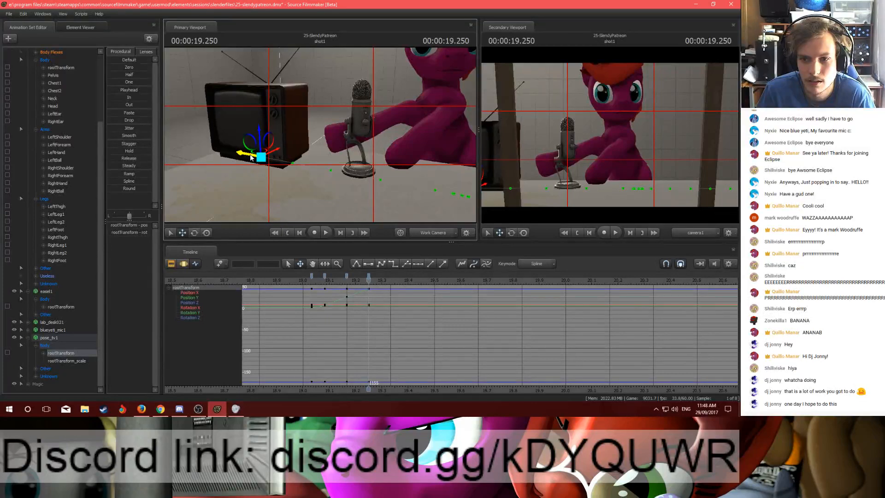
Step: Move the TV farther away from the pony at 19.350 s and play back the push from about 18.98 s
drag(370, 285, 395, 283)
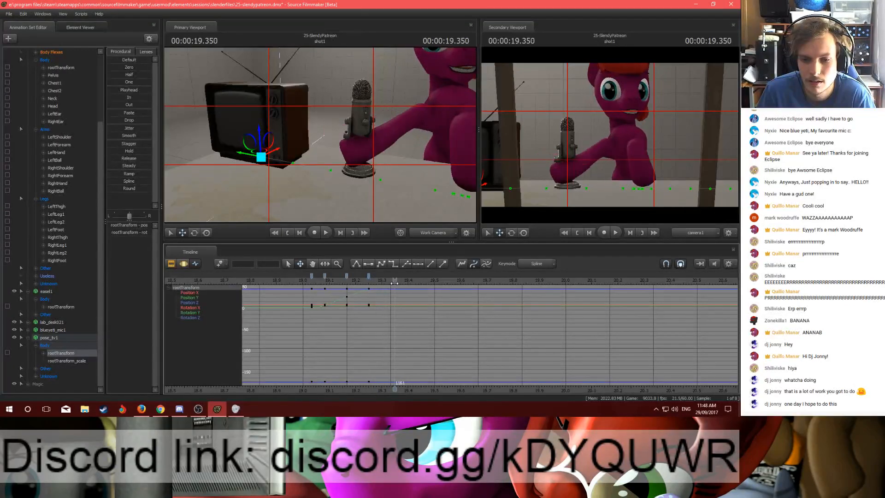
drag(246, 153, 169, 162)
drag(395, 281, 297, 281)
key(space)
key(space)
key(space)
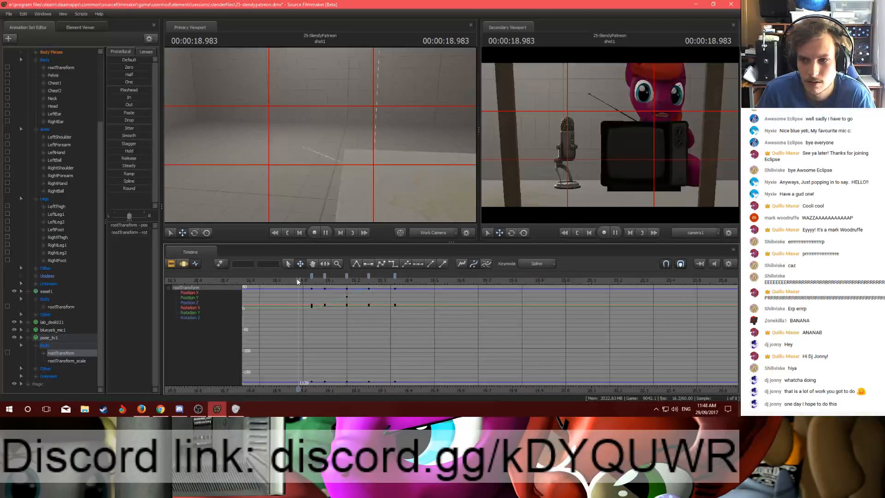
Step: Adjust the position of the pony's Pelvis at 19.316 s
drag(298, 282, 390, 280)
drag(394, 167, 442, 167)
ctrl+click(339, 138)
drag(339, 138, 321, 138)
key(Left)
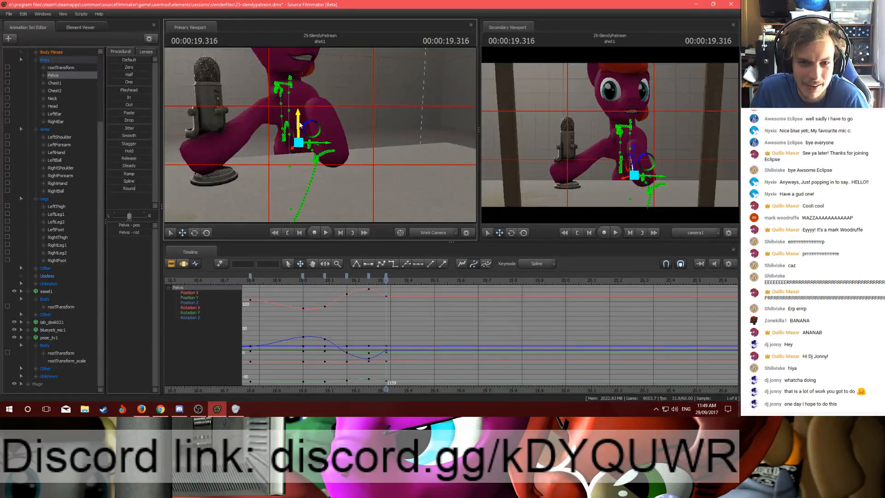
drag(299, 125, 320, 137)
Step: Rotate the pony's RightShoulder at 19.316 s and 19.250 s, and check the motion up to 19.316 s
ctrl+click(271, 153)
key(e)
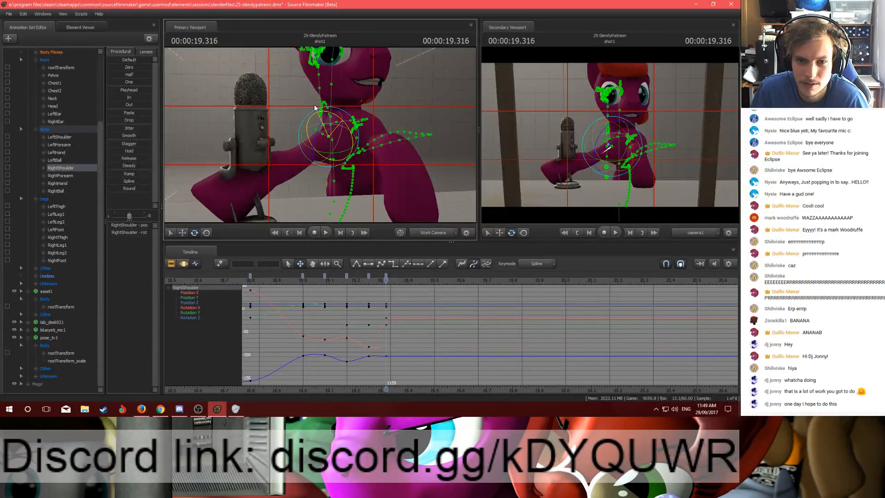
drag(386, 280, 370, 283)
drag(332, 117, 311, 89)
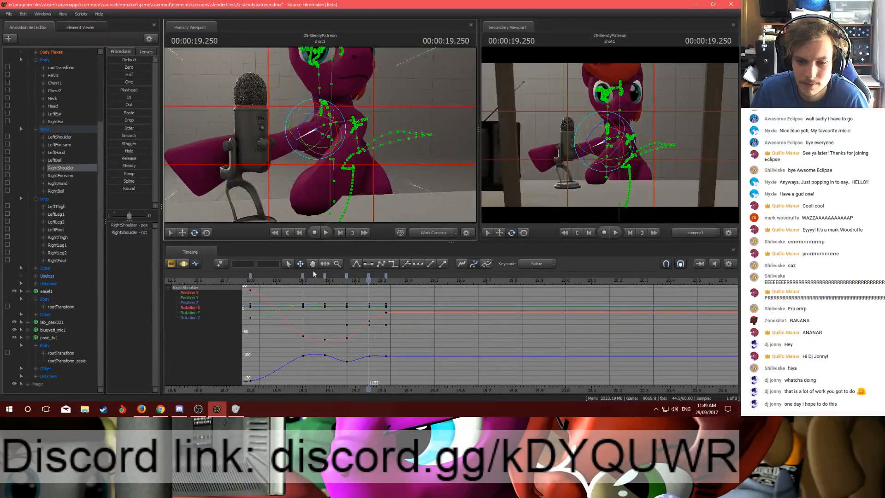
click(339, 279)
drag(339, 278, 386, 284)
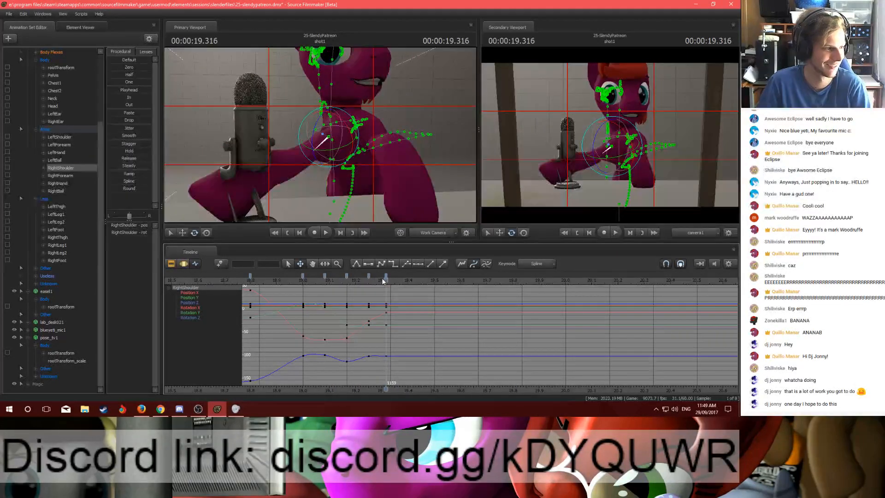
Step: Select all of the pony's Body, Arms and Legs controls with their keys at 19.250 s and 19.316 s
click(44, 60)
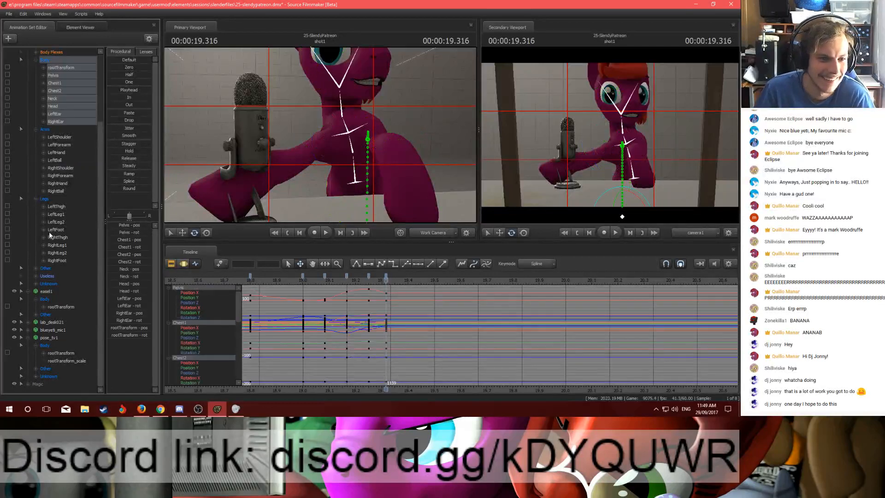
shift+click(53, 260)
scroll(397, 308, up, 2)
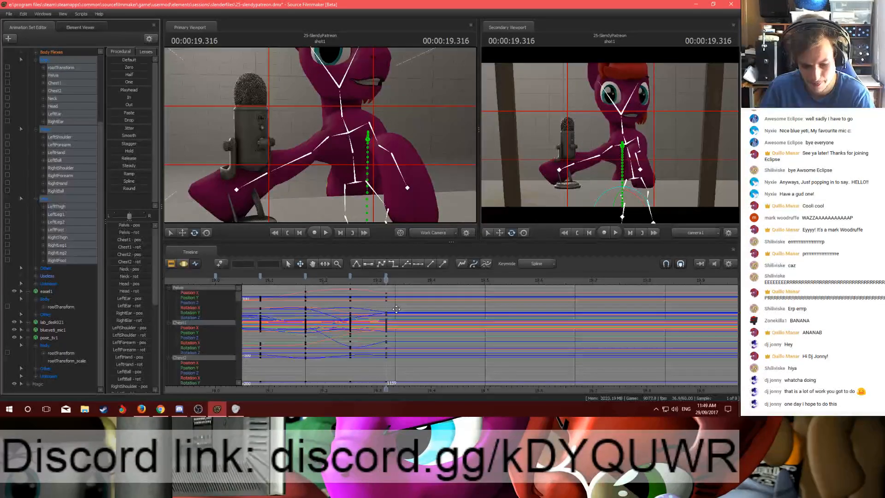
mouse_move(386, 273)
mouse_down()
mouse_move(318, 278)
mouse_move(394, 288)
mouse_move(386, 288)
mouse_up()
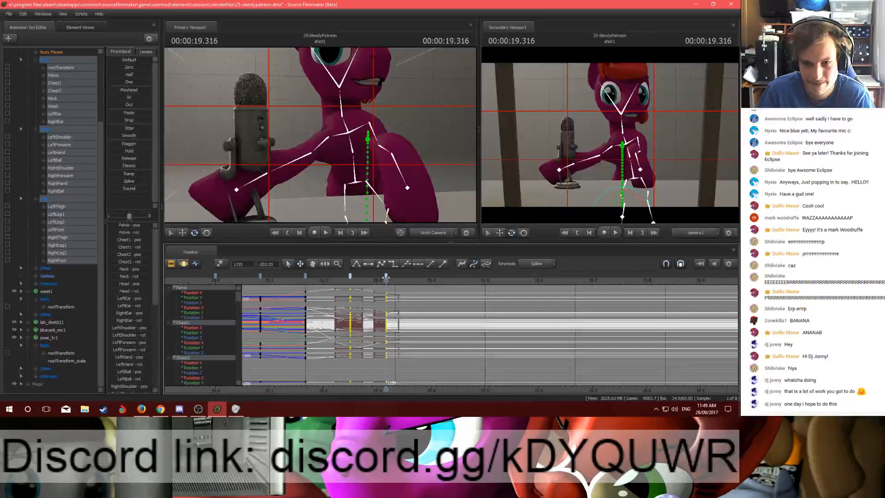
Step: Rotate the pony's LeftForearm outward at 19.316 s
ctrl+click(382, 145)
drag(383, 146, 405, 159)
drag(320, 135, 348, 129)
click(311, 139)
ctrl+click(331, 144)
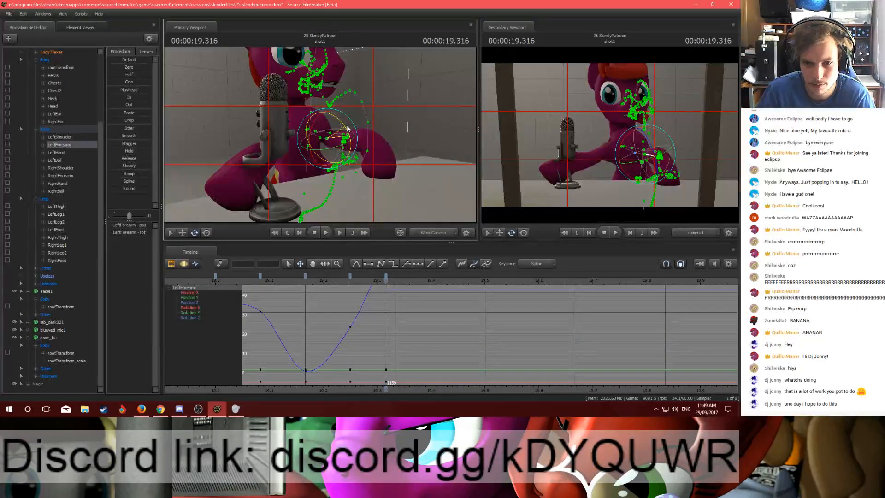
Step: Rotate the pony's LeftHand, LeftBall and LeftShoulder at 19.316 s to rest the left arm on the desk
ctrl+click(377, 153)
ctrl+click(378, 153)
drag(379, 155, 390, 164)
ctrl+click(383, 159)
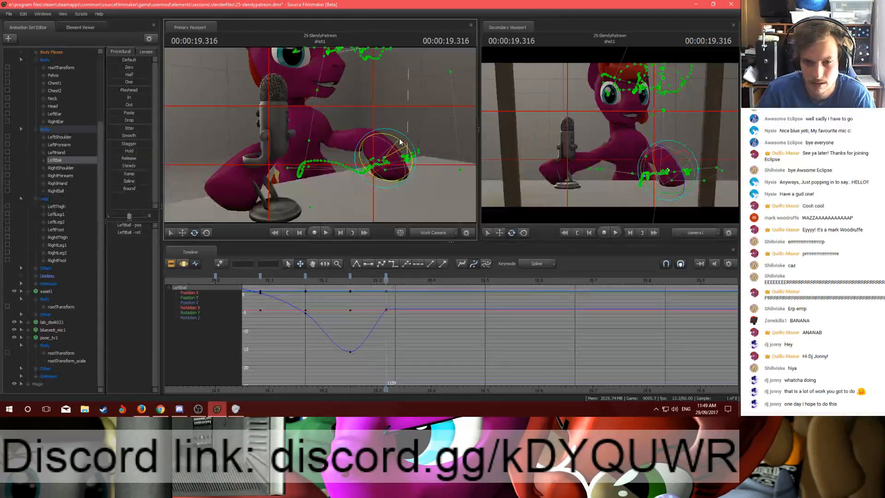
ctrl+click(326, 132)
drag(323, 109, 320, 133)
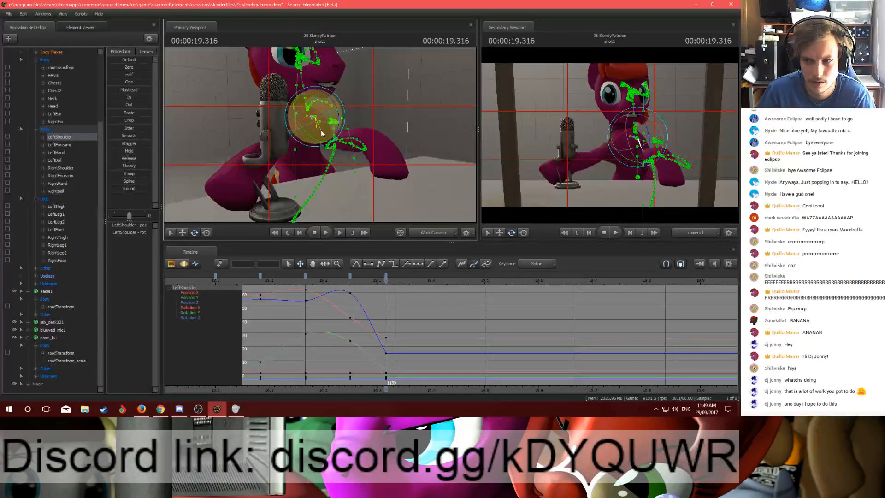
Step: Switch to Discord, view the image of the two ponies in the chat, and move the window out of view
key(alt+Tab)
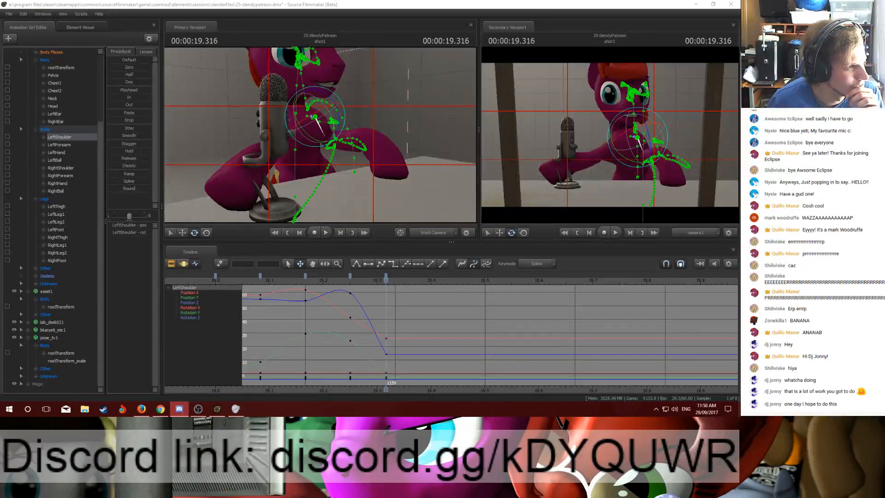
click(180, 409)
drag(258, 53, 327, 33)
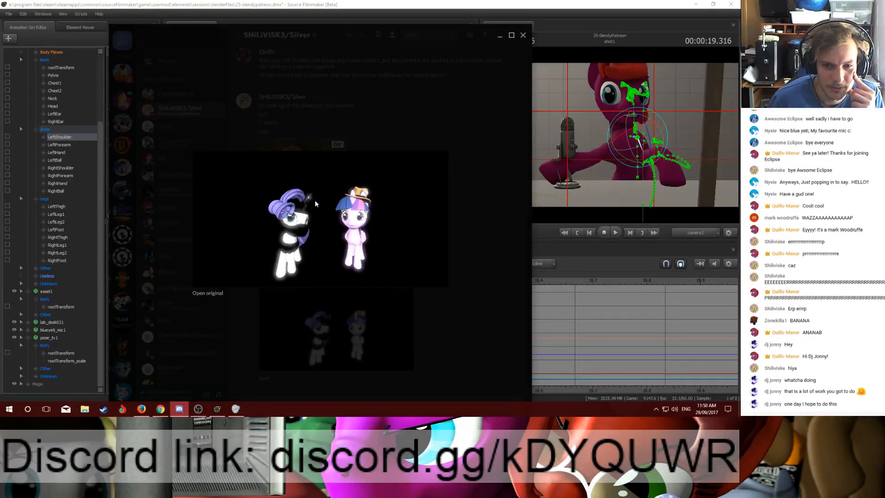
drag(323, 29, 0, 43)
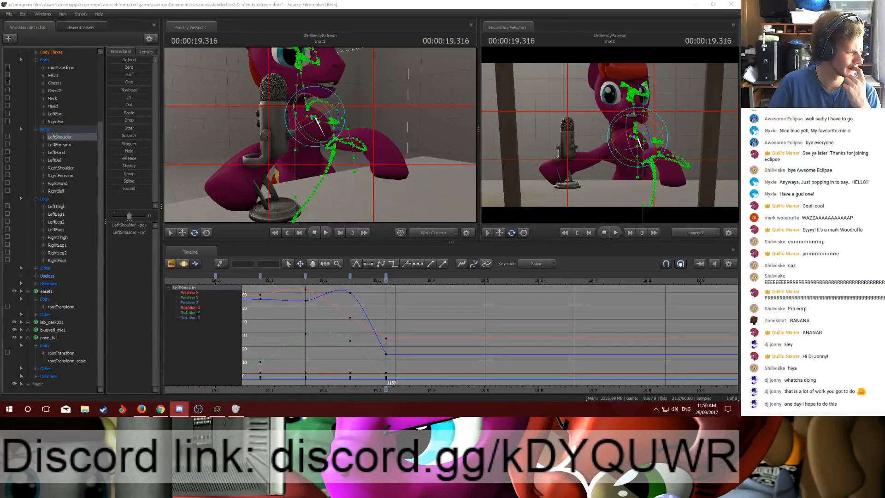
Step: Return to Source Filmmaker, step through the frames up to 19.366 s and play back the pony's push
click(314, 280)
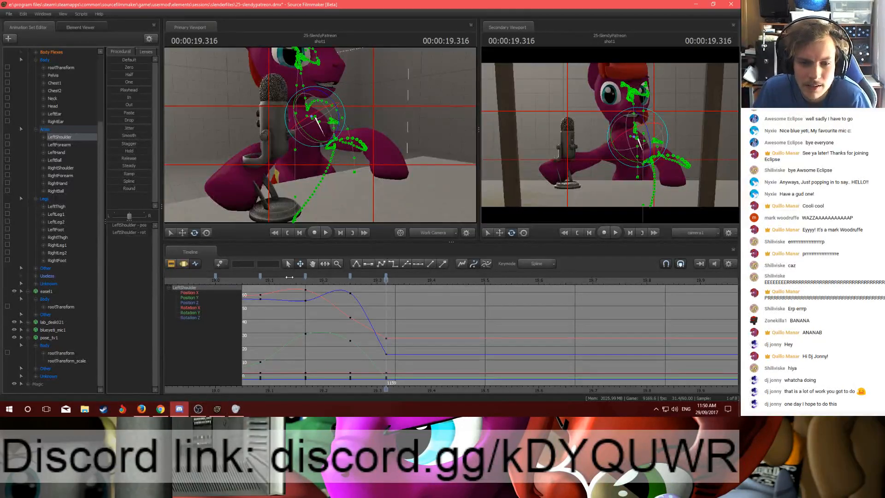
drag(316, 285, 370, 298)
key(Right)
key(Right)
key(Right)
key(Right)
key(Right)
key(Right)
key(Right)
key(Right)
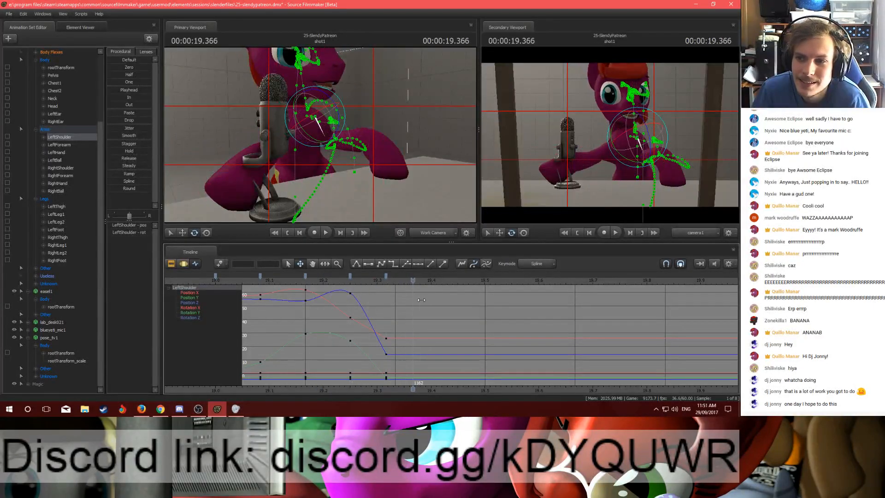
click(269, 280)
key(space)
key(space)
Step: Rotate the pony's LeftForearm and LeftShoulder at 19.250 s so the left arm swings back from the TV
drag(318, 281, 348, 281)
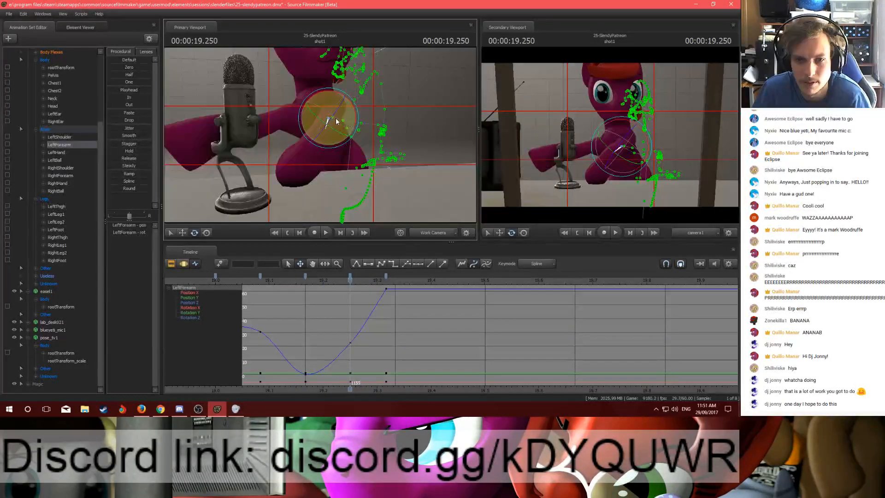
drag(336, 120, 350, 101)
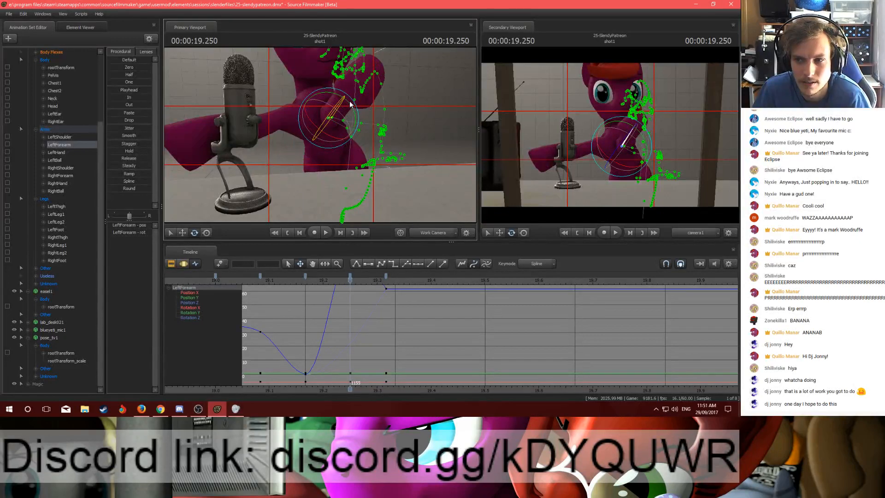
key(ctrl)
click(335, 111)
drag(336, 99, 337, 124)
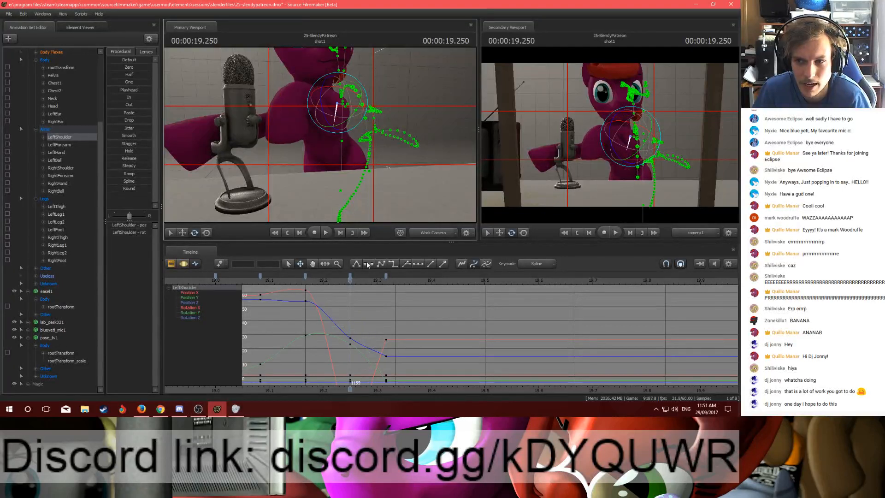
Step: Adjust the rotation of the pony's LeftShoulder at 19.166 s
drag(350, 279, 313, 282)
drag(331, 282, 305, 281)
drag(382, 93, 348, 81)
click(59, 137)
drag(424, 134, 382, 127)
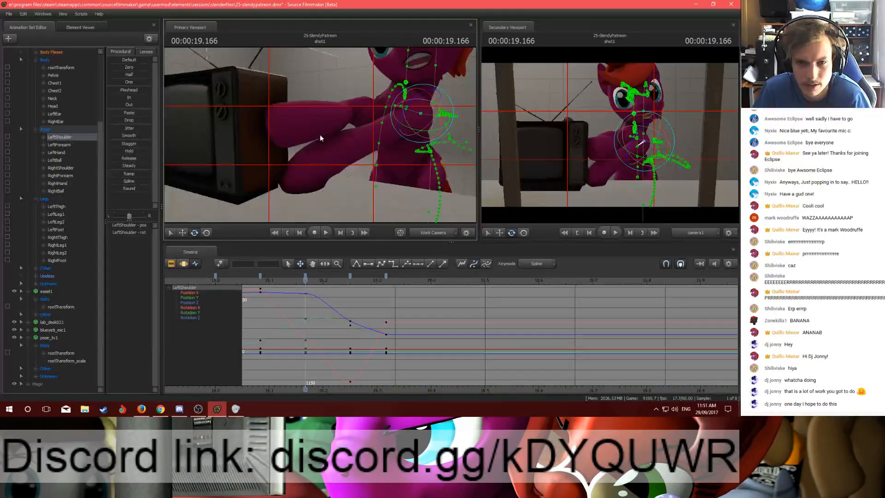
Step: Inspect the graph curves of LeftShoulder, LeftForearm, LeftHand and LeftBall together, and play back the pony's push
click(381, 123)
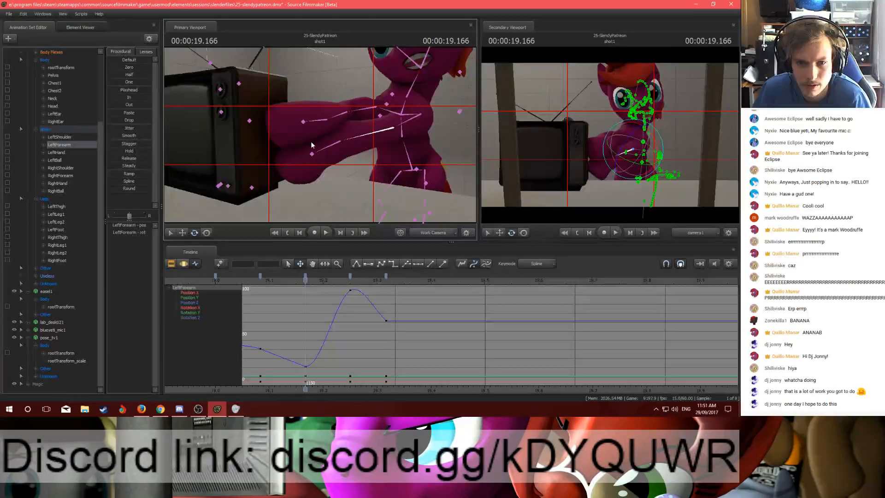
click(318, 138)
click(315, 160)
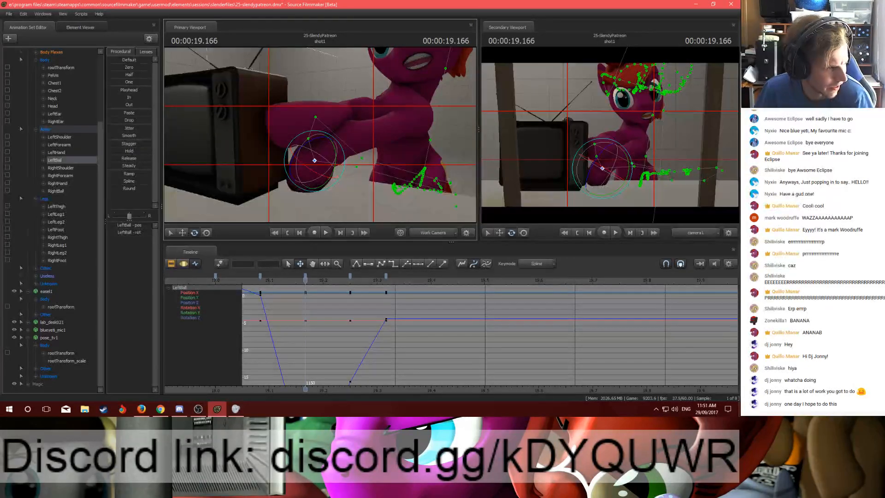
click(370, 140)
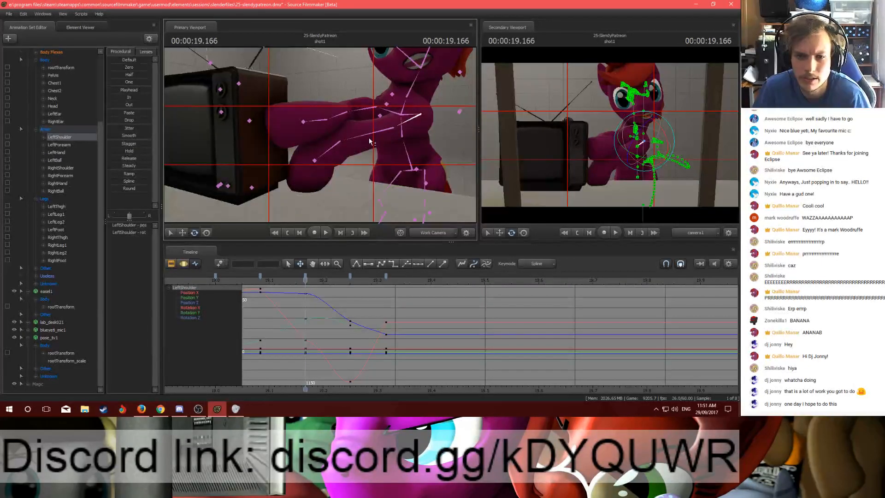
ctrl+shift+click(354, 135)
ctrl+shift+click(329, 149)
ctrl+shift+click(314, 161)
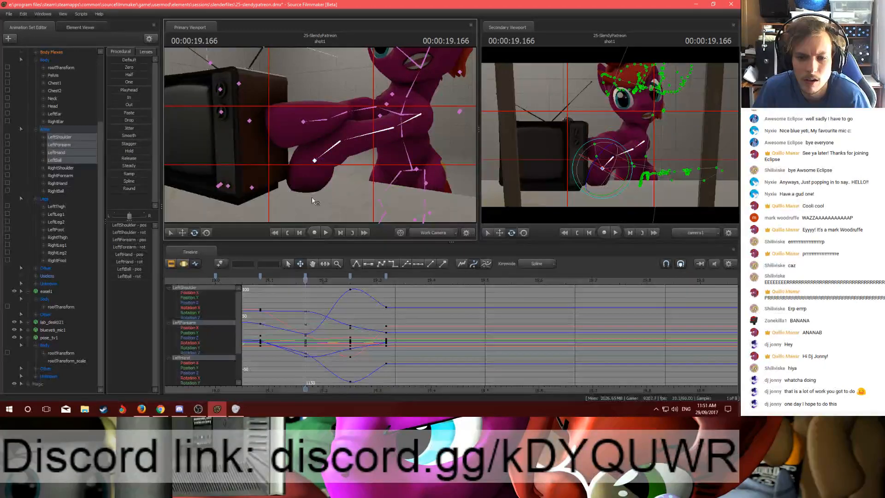
drag(262, 281, 368, 286)
key(space)
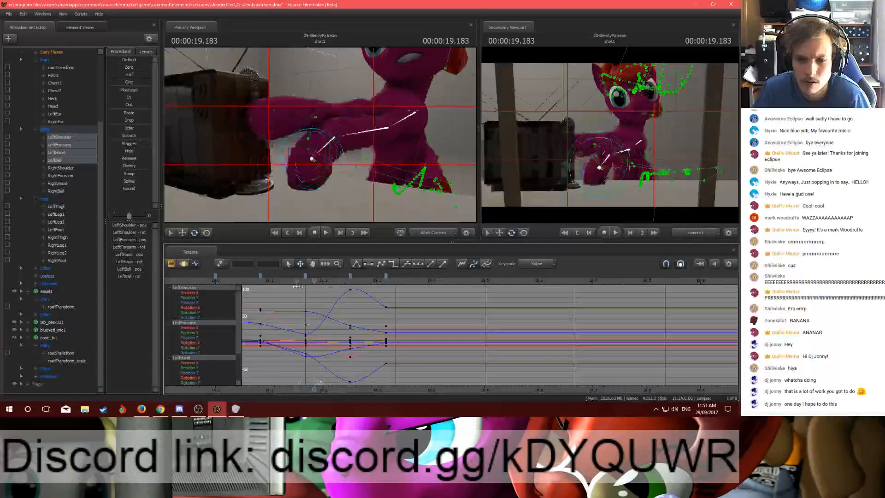
key(space)
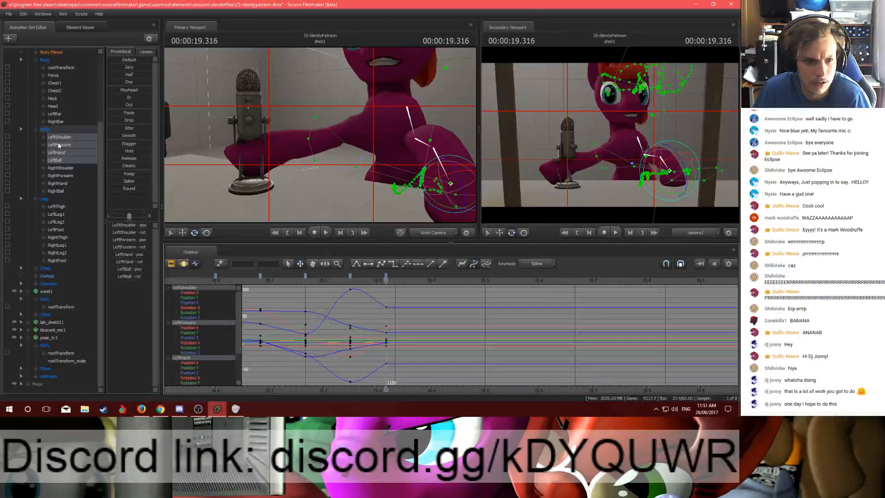
Step: Select all of the pony's body, arm and leg controls and move their last keys later to about 19.35 s
click(46, 129)
click(45, 60)
shift+click(45, 201)
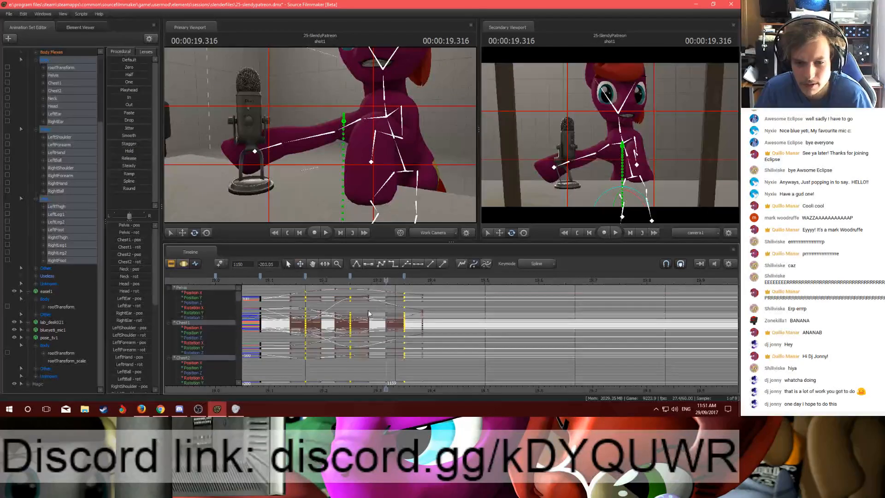
scroll(368, 311, down, 3)
scroll(368, 311, down, 2)
scroll(367, 295, down, 2)
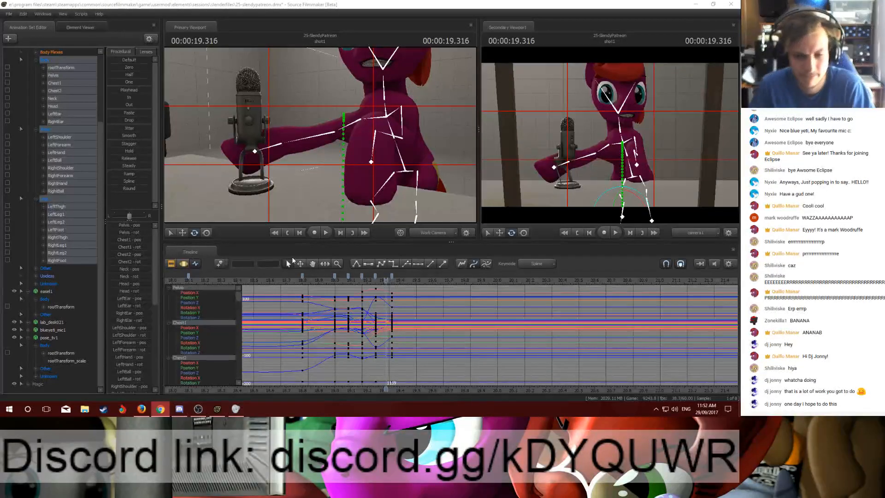
Step: Play back the push and shift the pony's last two sets of keys later, to 19.266 s and 19.383 s
click(383, 279)
drag(383, 279, 334, 277)
key(space)
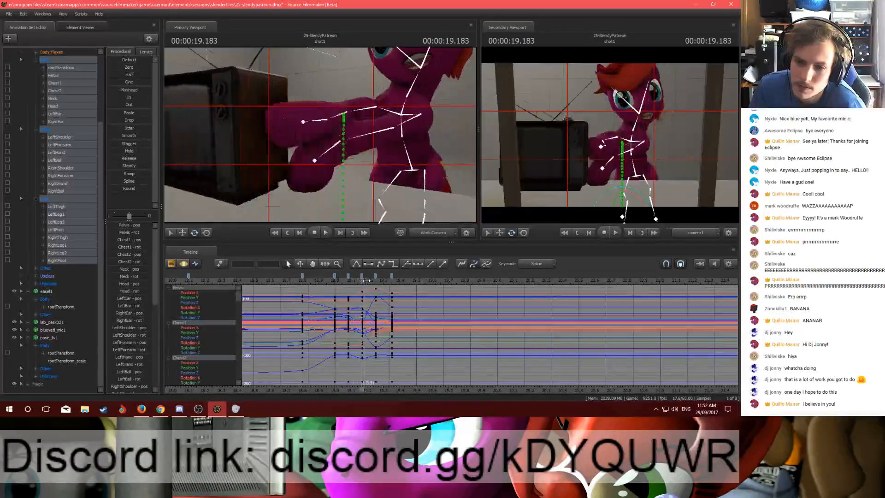
click(376, 276)
drag(376, 275, 397, 276)
click(315, 281)
key(space)
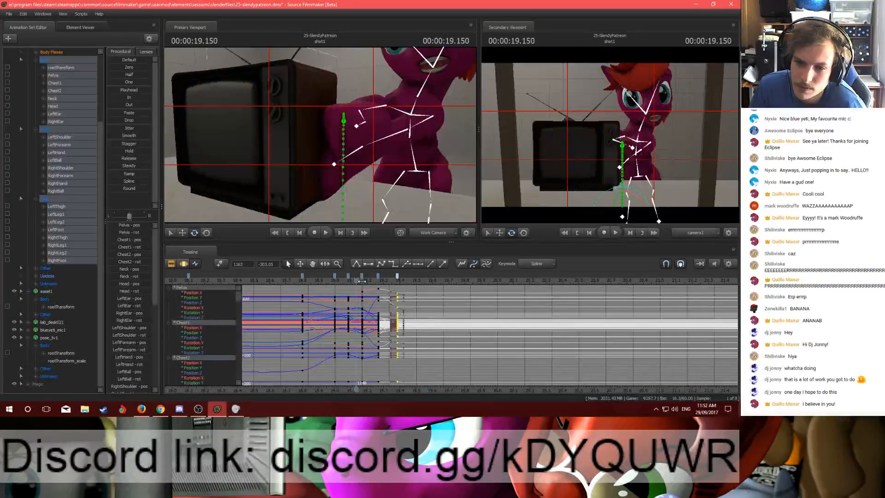
Step: Pose the pony's right arm at 19.383 s, rotating RightForearm and RightShoulder so the bent arm reaches the microphone
click(379, 280)
drag(378, 281, 397, 281)
ctrl+click(328, 139)
ctrl+click(326, 137)
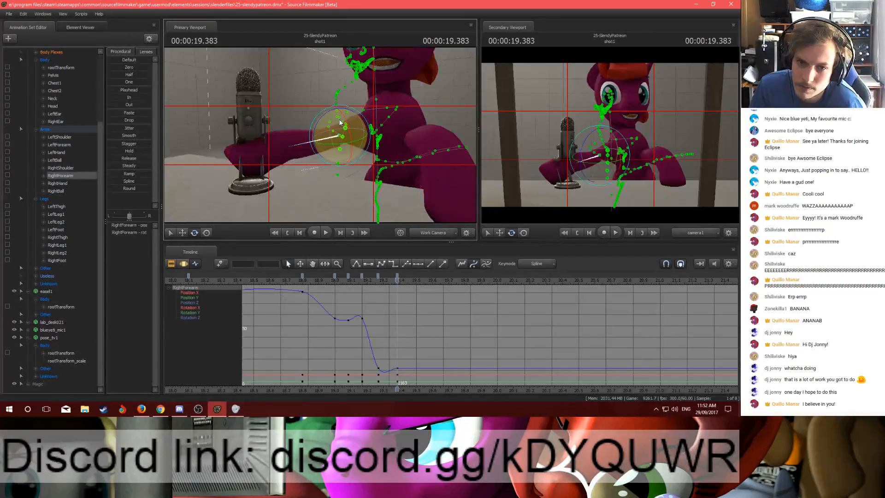
drag(329, 112, 336, 115)
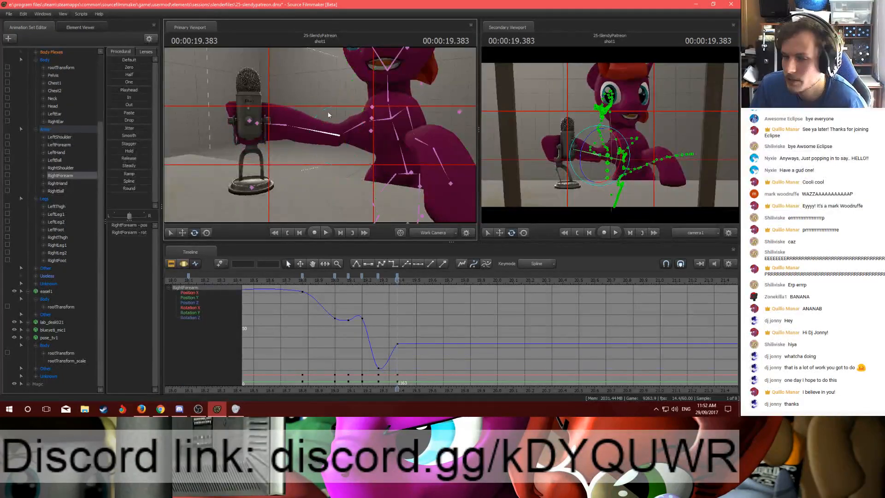
ctrl+click(276, 122)
drag(278, 105, 251, 157)
ctrl+click(265, 142)
ctrl+click(345, 130)
drag(342, 101, 345, 110)
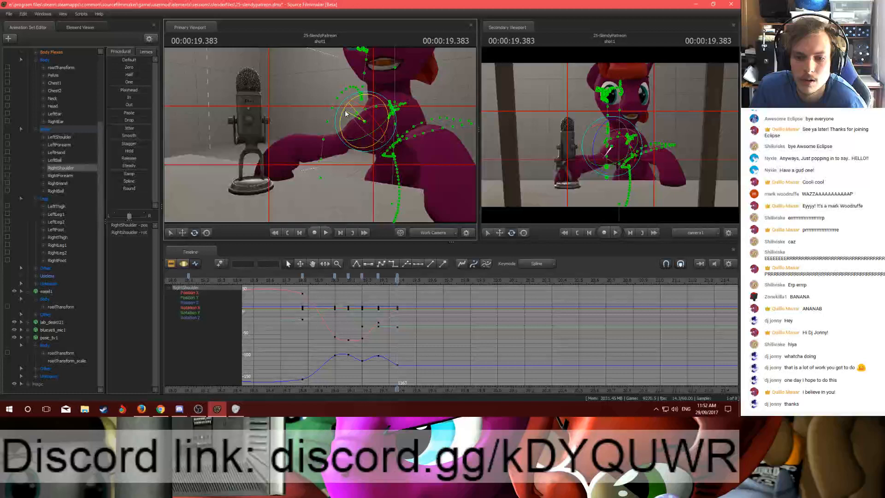
ctrl+click(327, 148)
drag(321, 152, 326, 129)
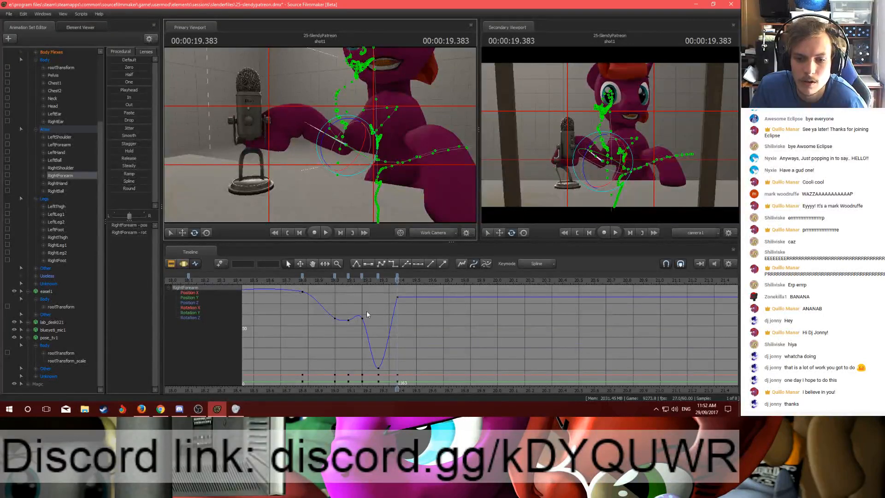
Step: Raise the RightForearm rotation key and lower the RightShoulder Rotation Z key at 19.266 s to smooth both curves
drag(396, 280, 378, 281)
click(376, 368)
drag(388, 349, 409, 289)
click(339, 121)
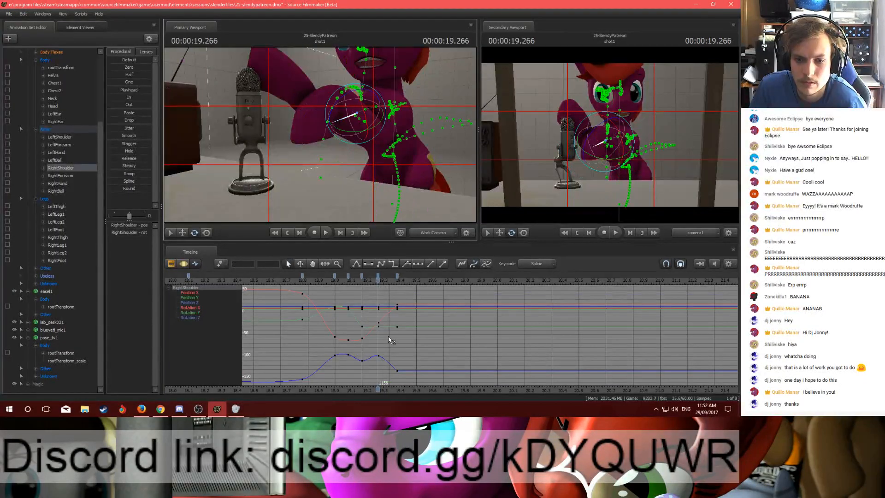
drag(404, 335, 399, 341)
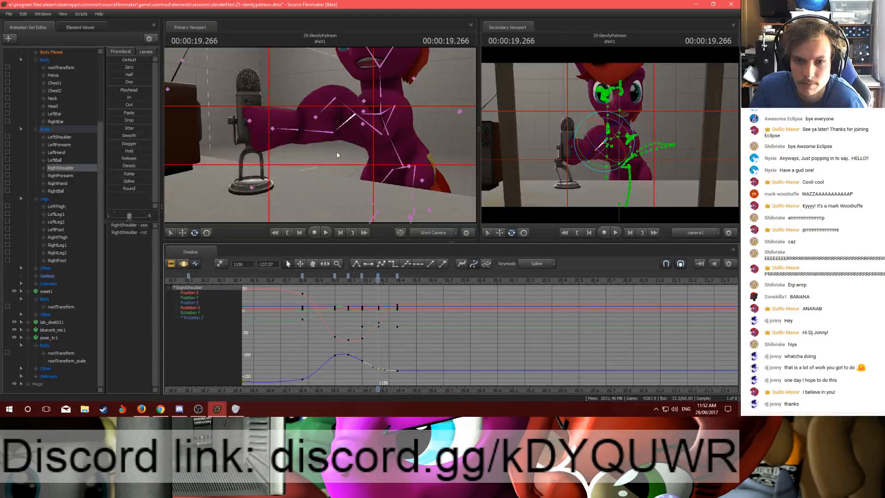
Step: Rotate the pony's RightShoulder at 19.266 s to lift the right arm behind the microphone
drag(385, 134, 386, 134)
key(a)
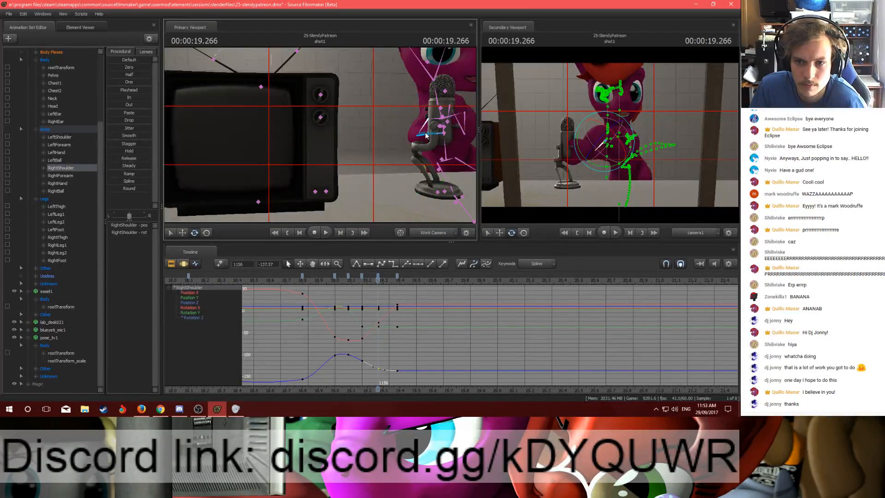
click(425, 132)
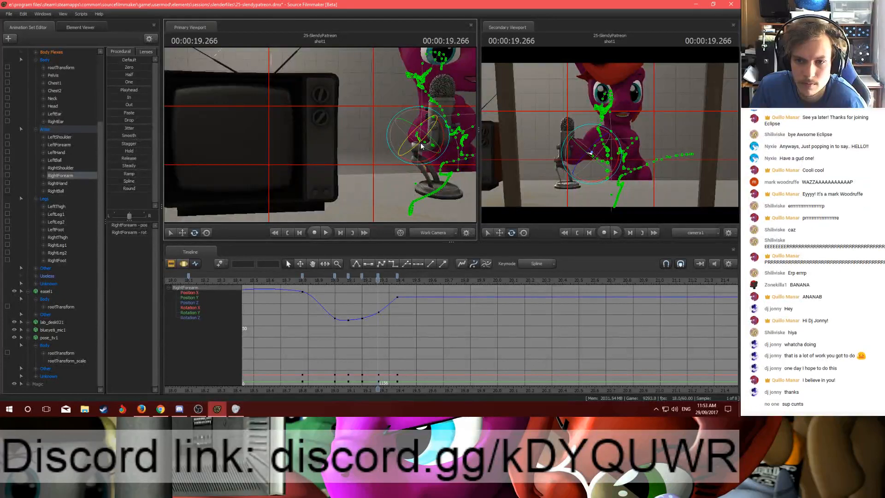
key(ctrl)
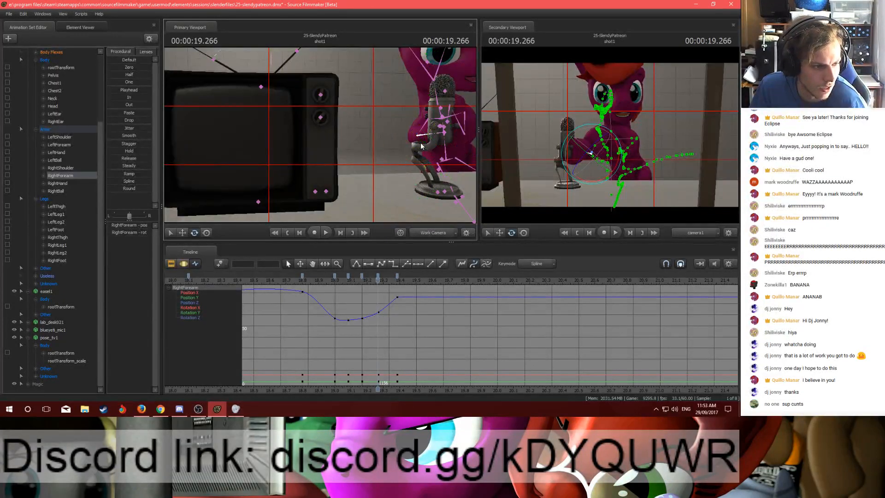
click(427, 120)
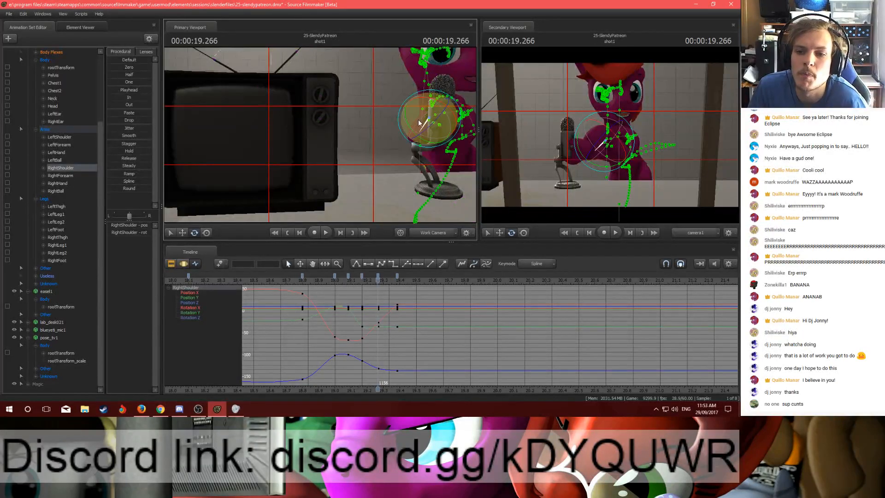
drag(429, 99, 417, 111)
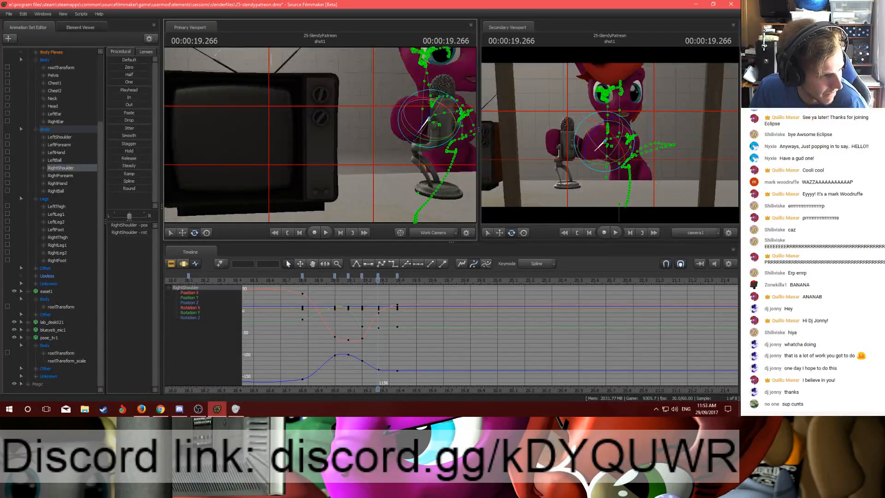
key(alt+Tab)
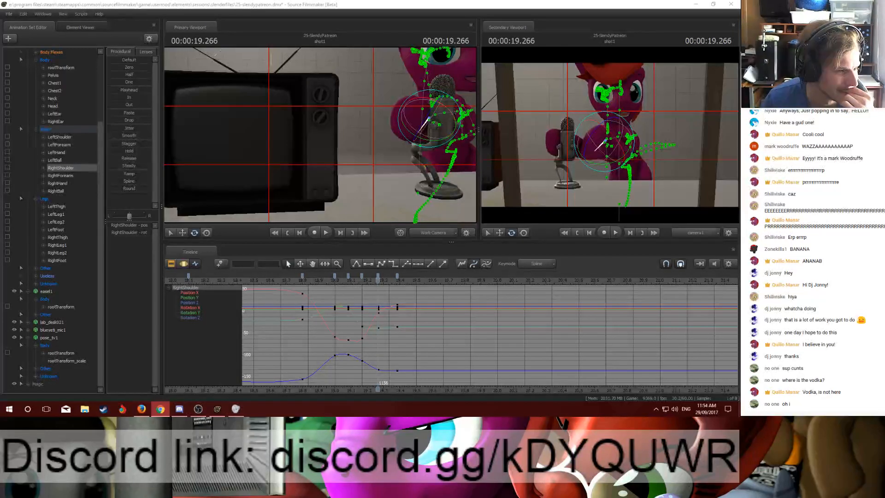
Step: Rotate the pony's LeftShoulder and LeftForearm at 19.383 s to fold the left arm in front of the chest
drag(319, 283, 397, 281)
drag(322, 132, 360, 131)
ctrl+click(325, 110)
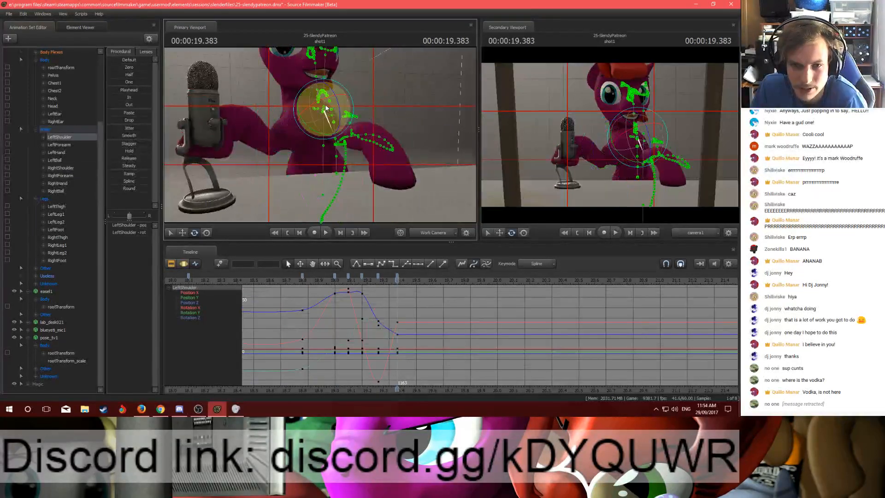
drag(305, 130, 302, 95)
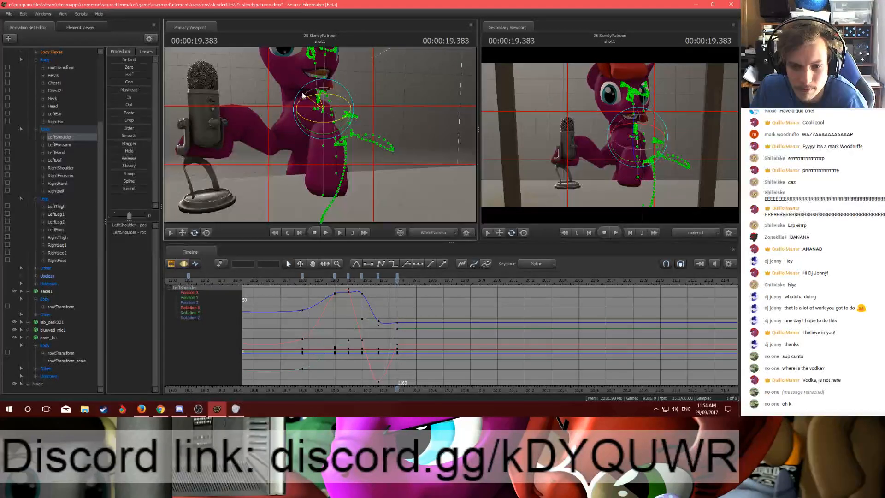
ctrl+click(329, 145)
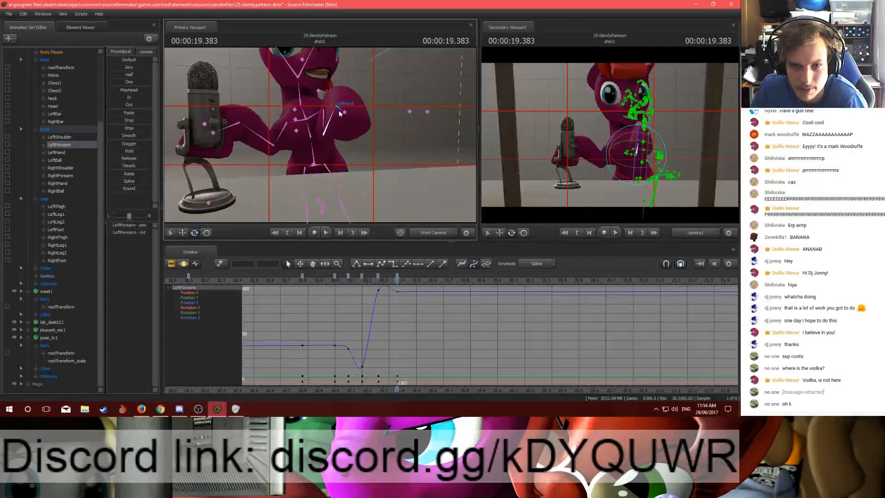
click(336, 131)
click(338, 132)
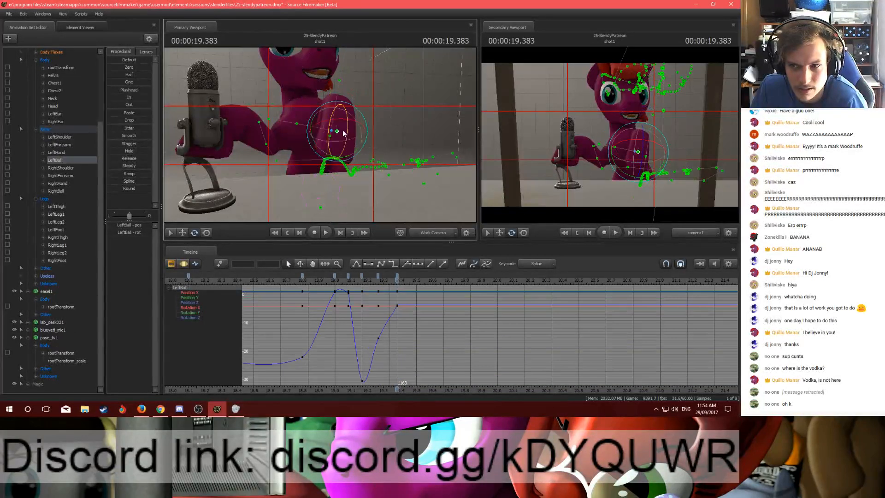
click(323, 120)
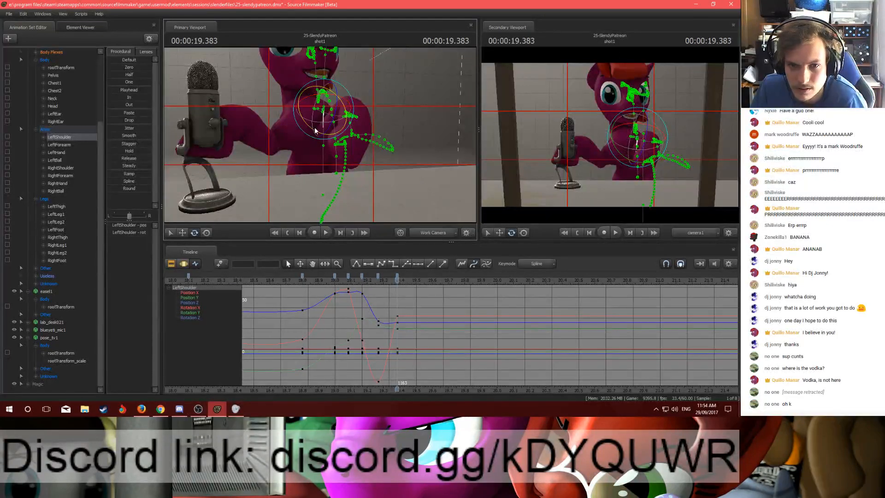
drag(327, 111, 296, 102)
Step: Select all of the pony's body, arm and leg controls and review the retimed push in playback up to 19.366 s
drag(342, 283, 379, 284)
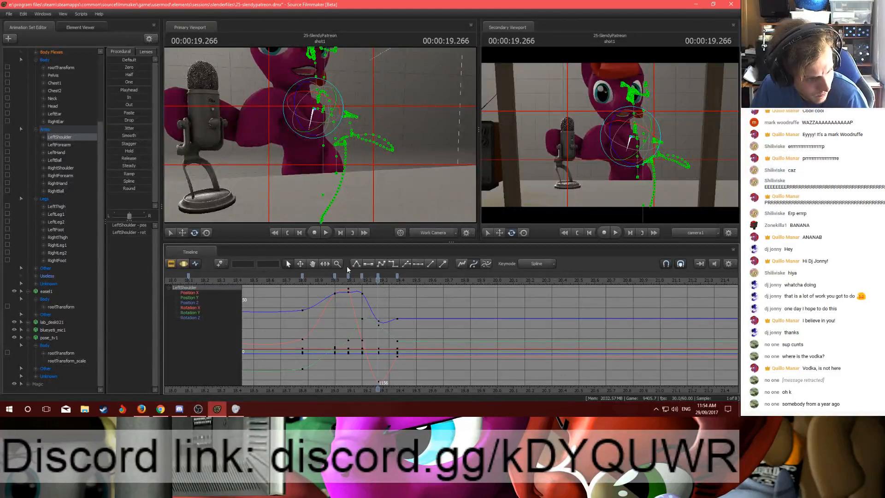
click(44, 60)
shift+click(46, 198)
click(395, 279)
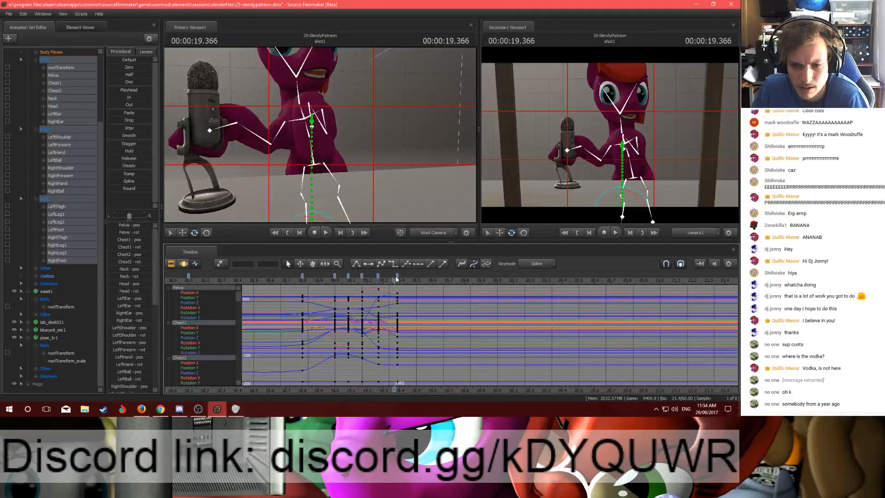
click(333, 286)
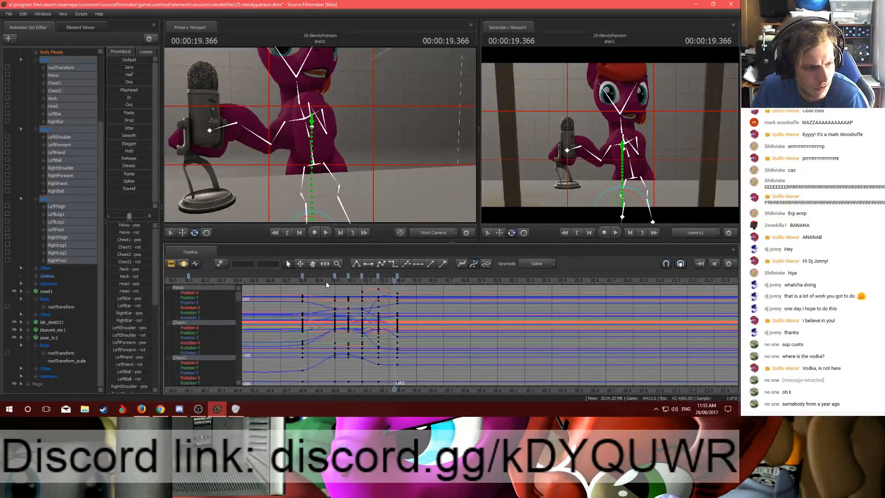
click(326, 280)
key(space)
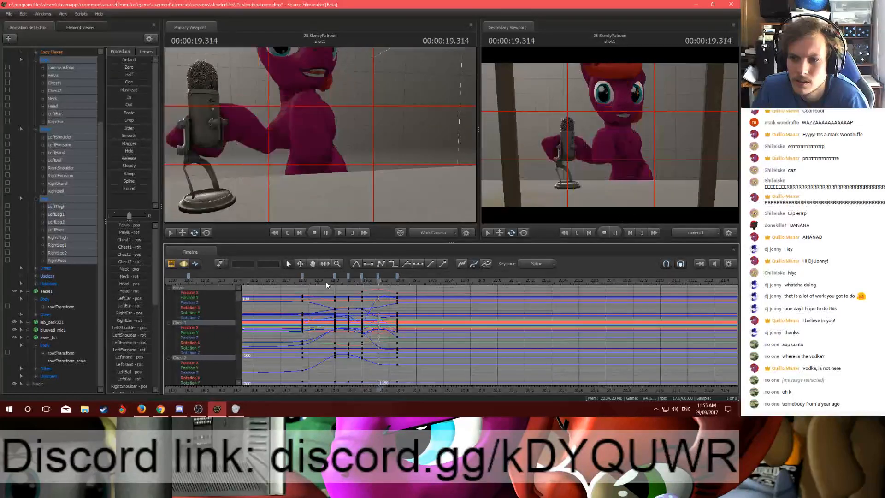
click(391, 282)
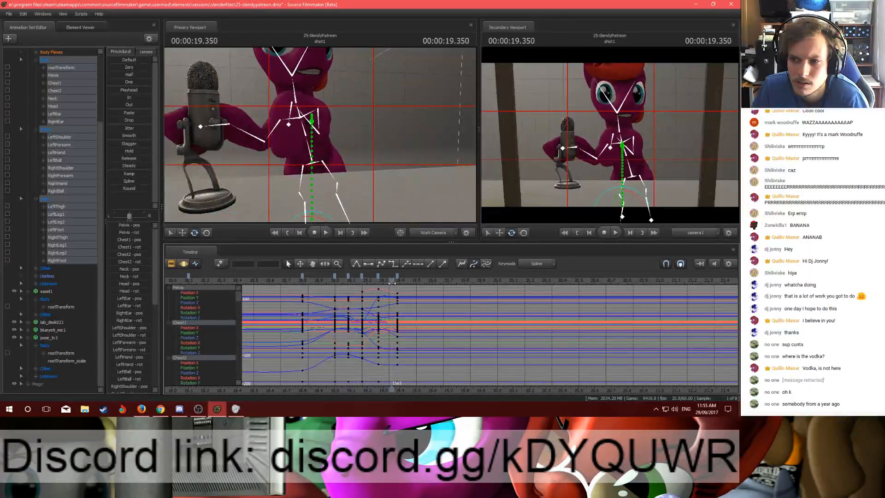
Step: Key all of the pony's body, arm and leg controls at 19.500 s and adjust the pelvis pose there
drag(392, 282, 404, 282)
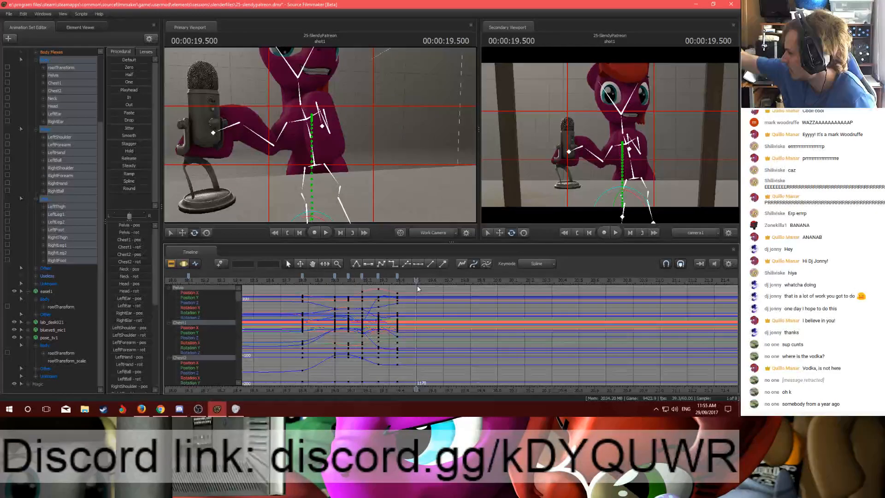
key(m)
ctrl+click(314, 160)
drag(335, 143, 318, 169)
key(s)
key(w)
key(s)
key(w)
key(e)
key(w)
drag(321, 138, 321, 138)
key(s)
Step: Rotate the pony's Chest1, Chest2, neck and Head at 19.500 s to tilt the upper body and head
click(335, 148)
key(e)
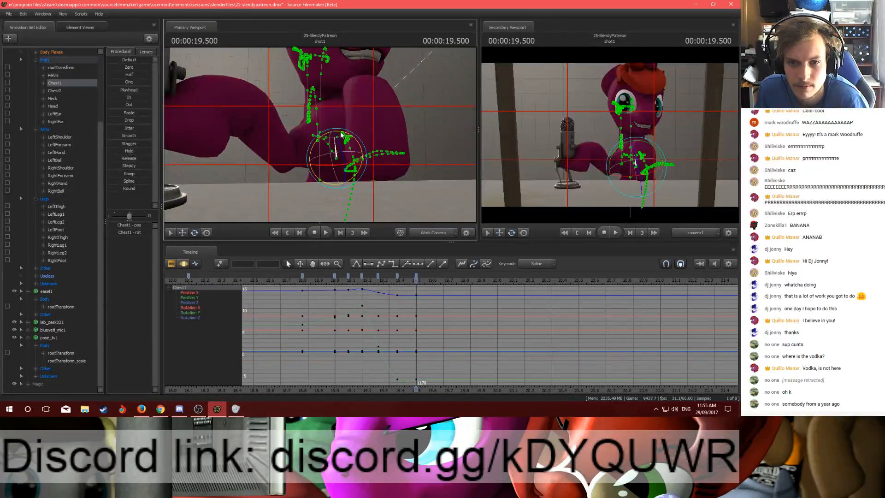
drag(342, 134, 335, 130)
click(332, 130)
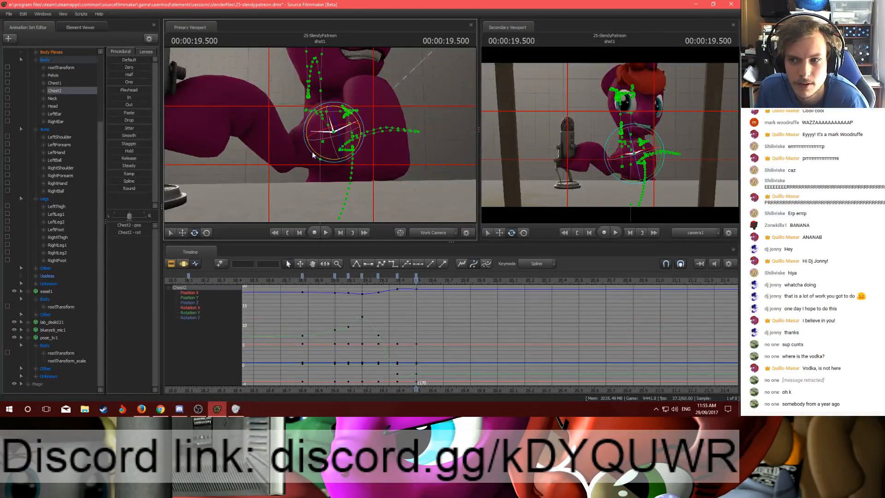
click(318, 92)
mouse_move(335, 143)
mouse_down()
mouse_move(340, 134)
mouse_move(345, 140)
mouse_up()
click(328, 84)
drag(328, 84, 322, 93)
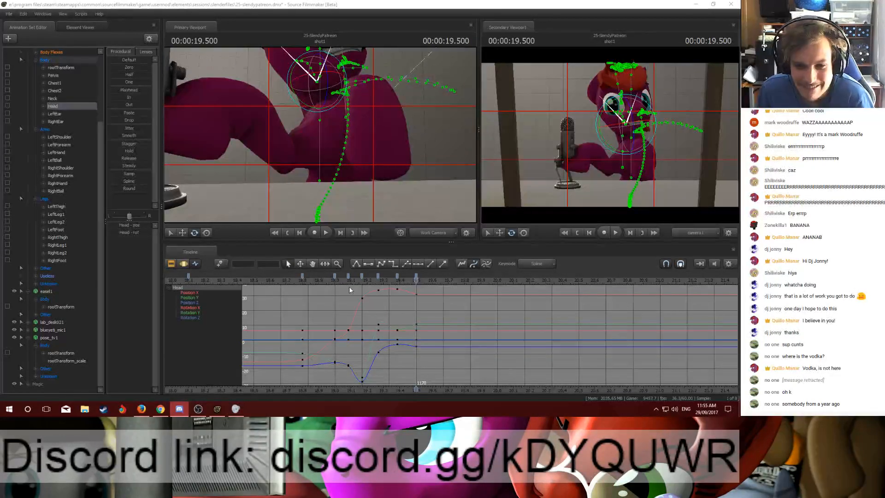
Step: Rotate the pony's Head at 19.166 s and 19.266 s to refine the head turn during the push
mouse_move(349, 282)
mouse_down()
mouse_move(375, 282)
mouse_move(362, 282)
mouse_up()
drag(343, 180, 344, 151)
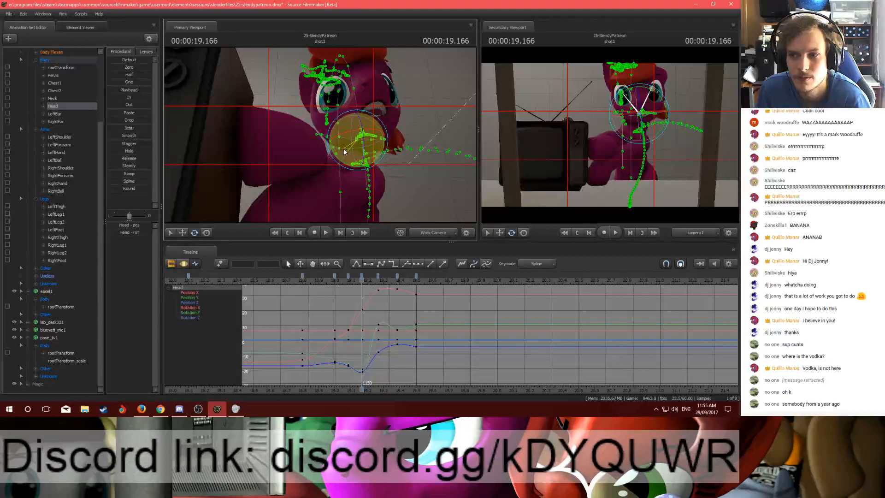
key(Down)
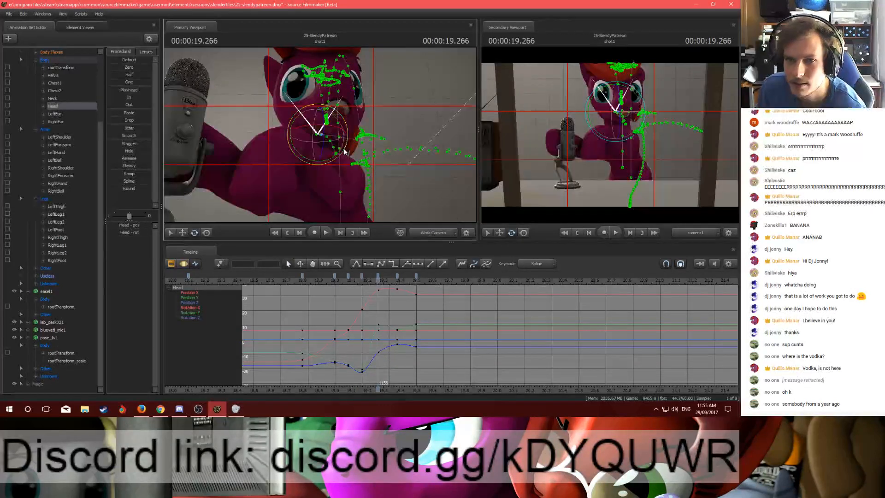
mouse_move(303, 155)
mouse_down()
mouse_move(314, 149)
mouse_move(323, 165)
mouse_move(317, 161)
mouse_up()
key(Down)
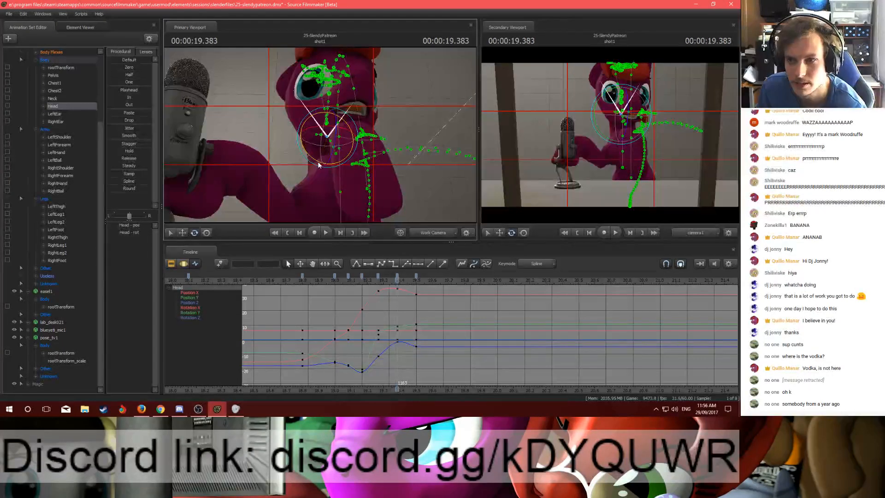
Step: Step back and forth through the keyed poses up to 19.500 s to examine the head motion
key(Down)
key(Up)
key(Up)
key(Up)
key(Up)
key(Down)
key(Down)
key(Down)
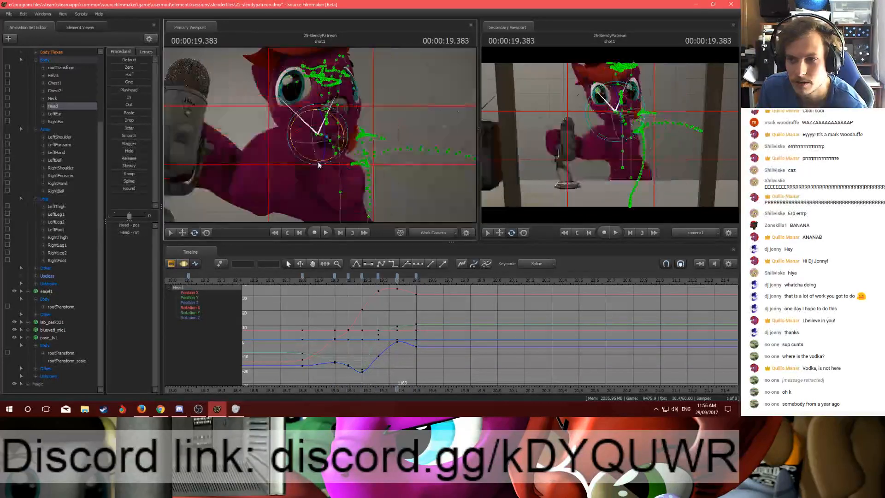
key(Down)
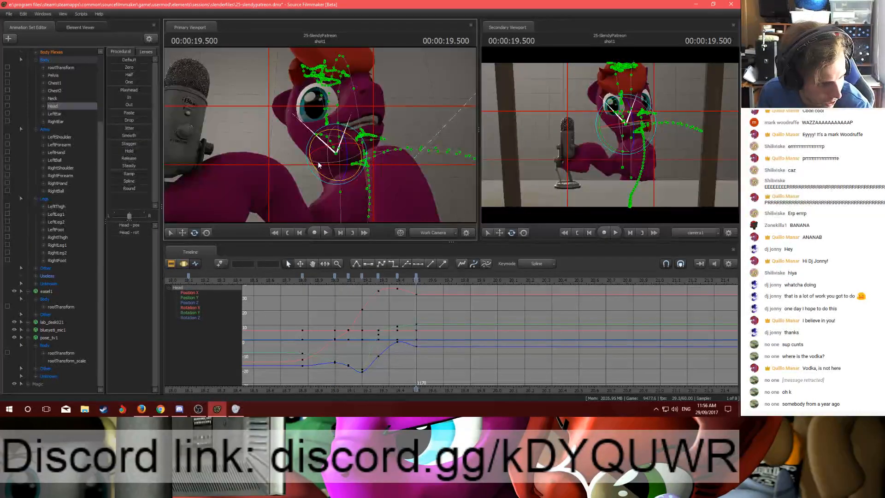
Step: Select all of the pony's body, arm and leg controls with their keys up to 19.500 s and scrub through the motion
click(44, 60)
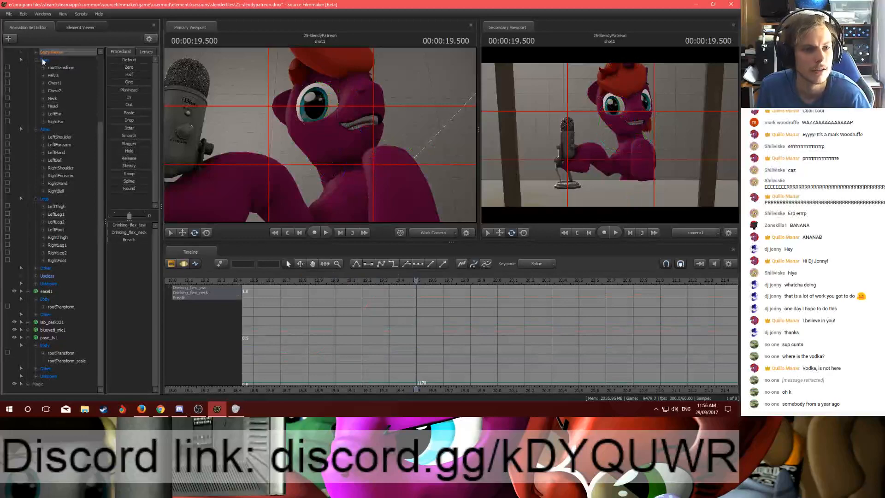
shift+click(46, 199)
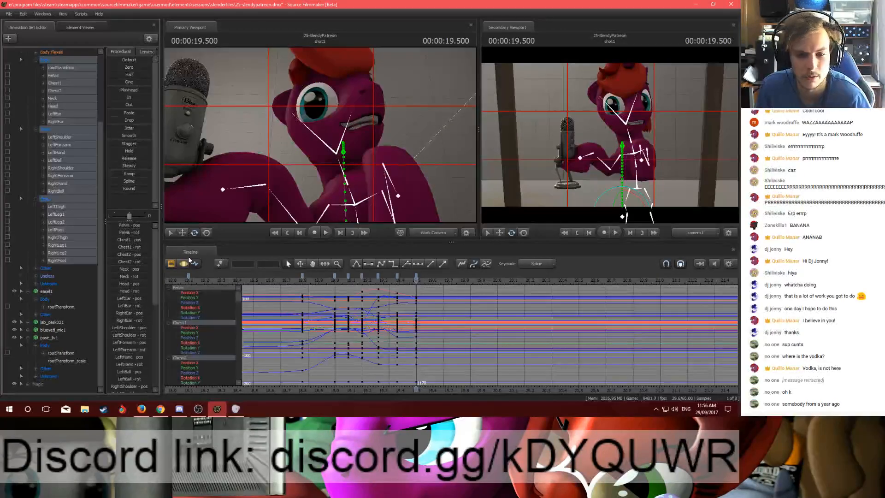
click(417, 273)
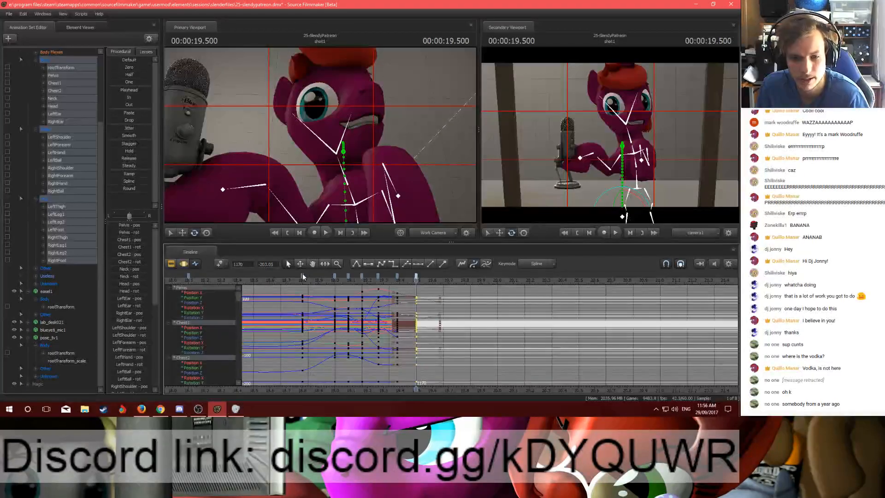
shift+click(335, 277)
drag(325, 280, 416, 293)
Step: Rotate the pony's right arm at 19.500 s to bring it away from the microphone and fold it down
drag(350, 185, 340, 100)
ctrl+click(327, 184)
key(s)
ctrl+click(300, 150)
key(w)
ctrl+click(296, 123)
ctrl+click(277, 126)
ctrl+click(328, 130)
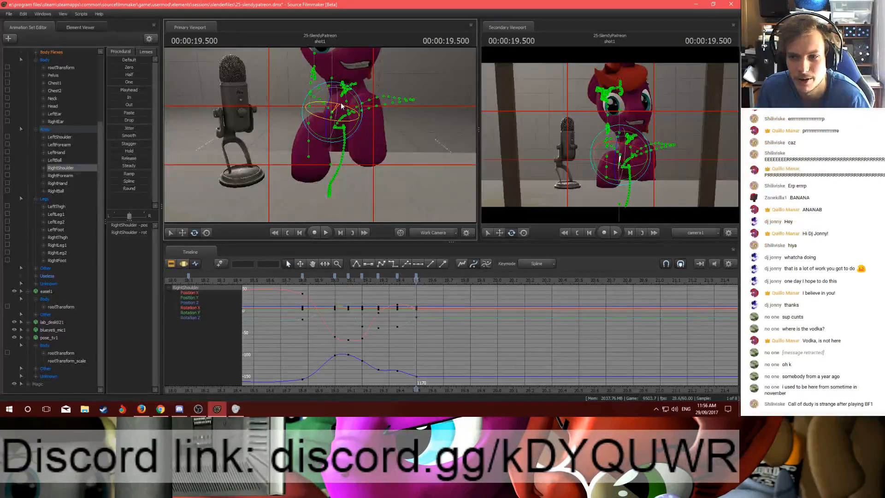
drag(340, 137, 344, 178)
key(w)
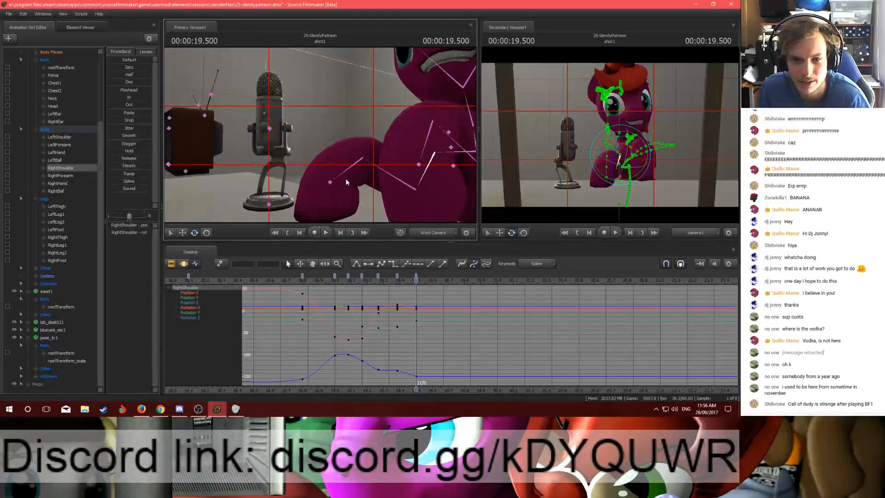
Step: Refine the RightShoulder rotation at 19.500 s so the right arm hangs bent in front of the chest
click(341, 174)
drag(344, 143, 323, 159)
ctrl+click(328, 179)
ctrl+click(393, 165)
drag(405, 175, 332, 150)
key(w)
key(s)
ctrl+click(307, 143)
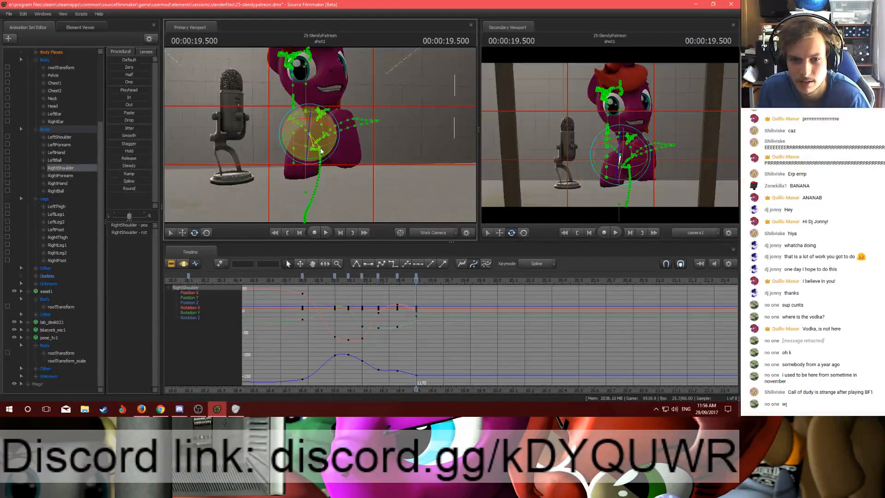
drag(322, 151, 319, 151)
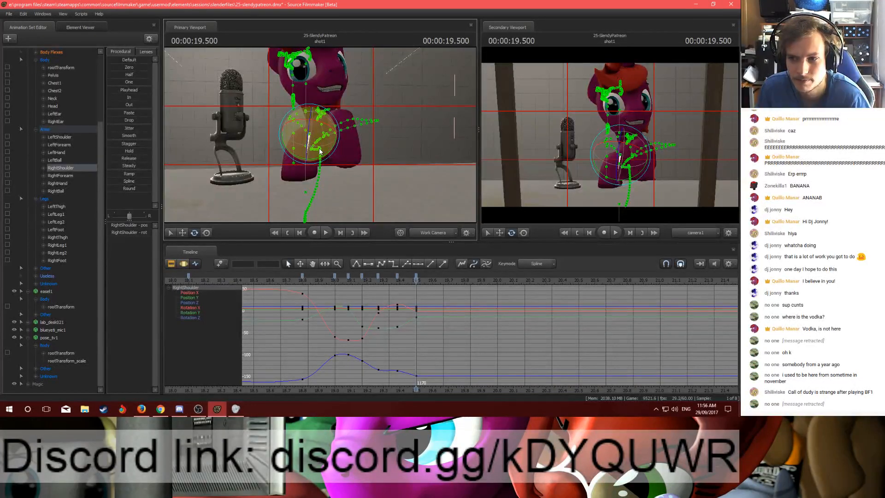
Step: Review the arm return in playback with all body, arm and leg controls and their keys from 19.266 s to 19.500 s selected
mouse_move(360, 280)
mouse_down()
mouse_move(434, 289)
mouse_move(358, 286)
mouse_up()
key(space)
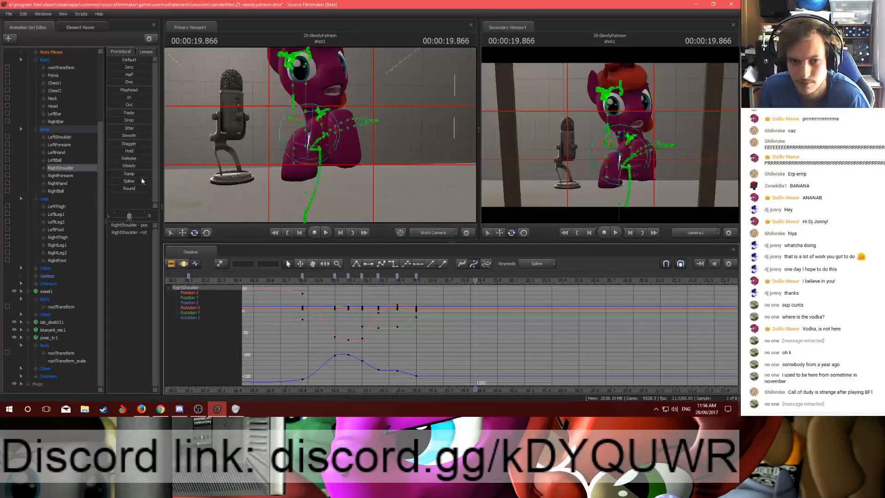
drag(45, 60, 44, 199)
click(415, 277)
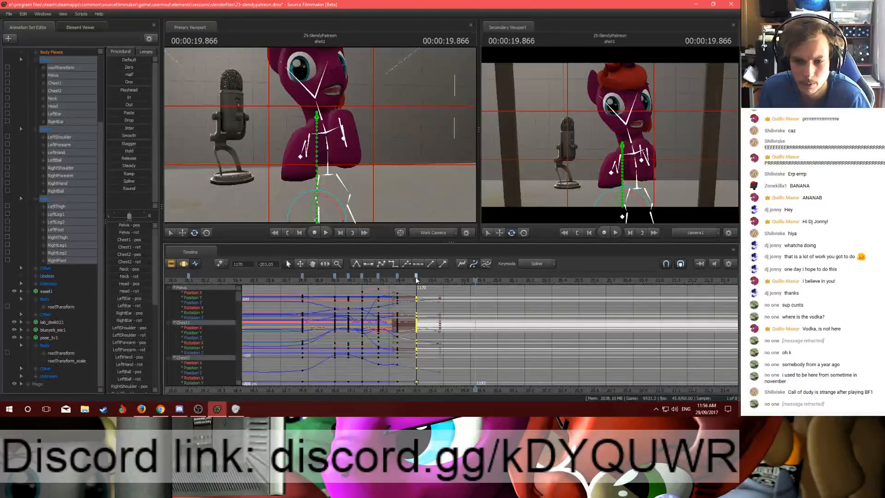
shift+click(378, 277)
click(369, 280)
key(space)
drag(368, 280, 419, 290)
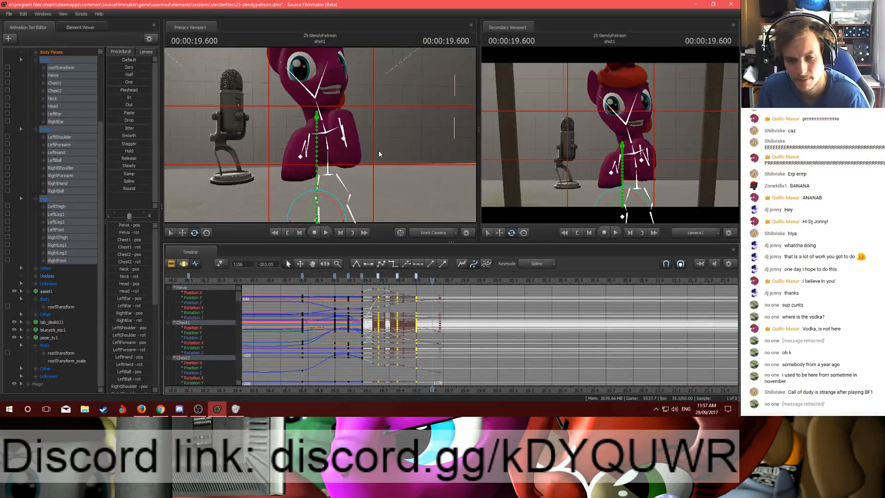
Step: Rotate the pony's LeftShoulder at 19.600 s to swing the left arm outward from the chest
click(344, 137)
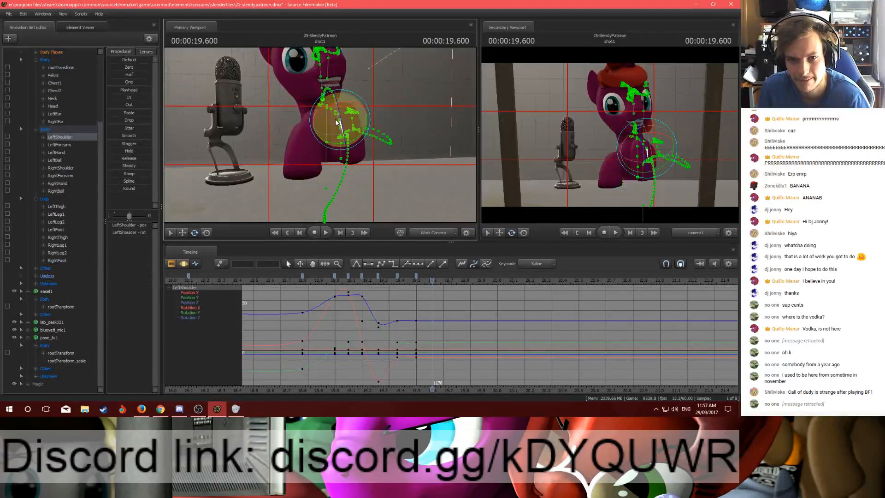
drag(349, 122, 333, 118)
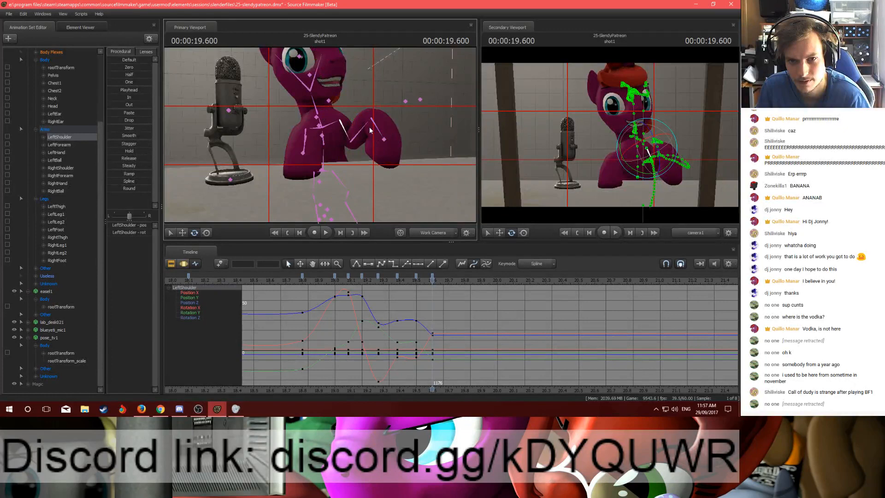
drag(370, 124, 355, 151)
Step: Move the pony's Pelvis slightly back from the desk at 19.600 s
click(383, 160)
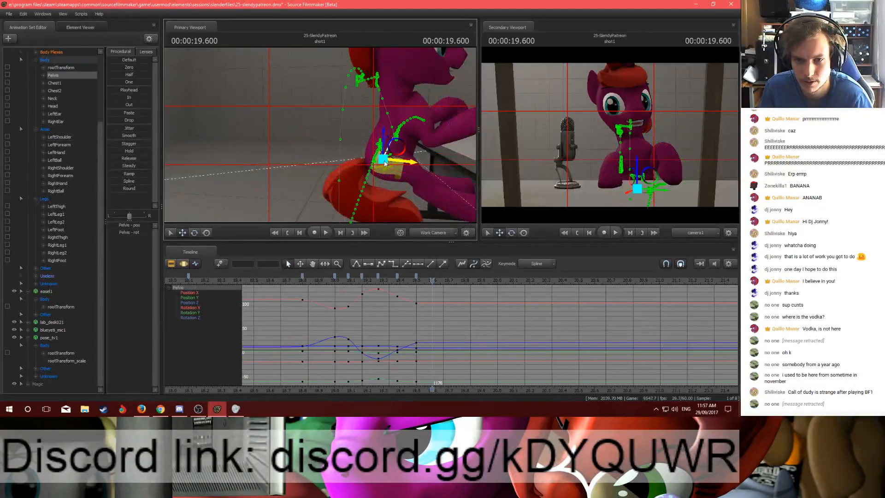
drag(397, 161, 394, 161)
click(403, 154)
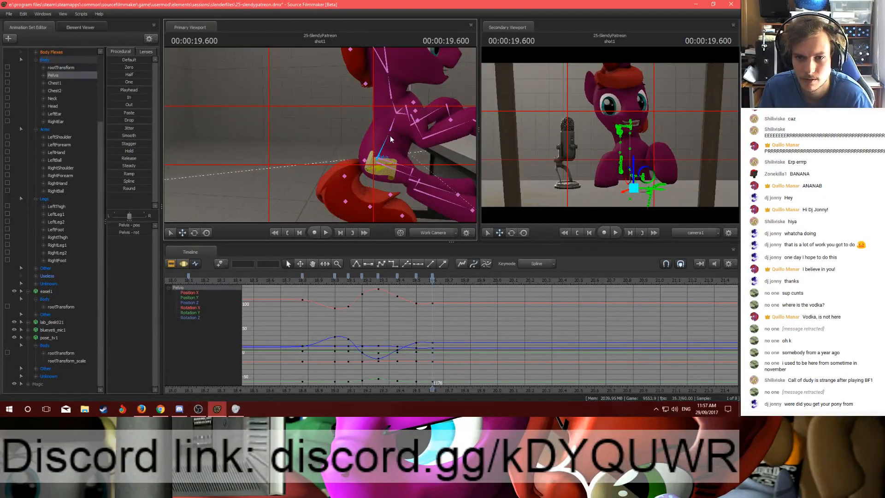
Step: Rotate the pony's torso and RightHand at 19.600 s to adjust the leaning pose over the desk
click(391, 139)
key(e)
drag(383, 135, 387, 110)
click(387, 110)
alt+drag(387, 109, 379, 119)
ctrl+click(382, 120)
ctrl+click(419, 117)
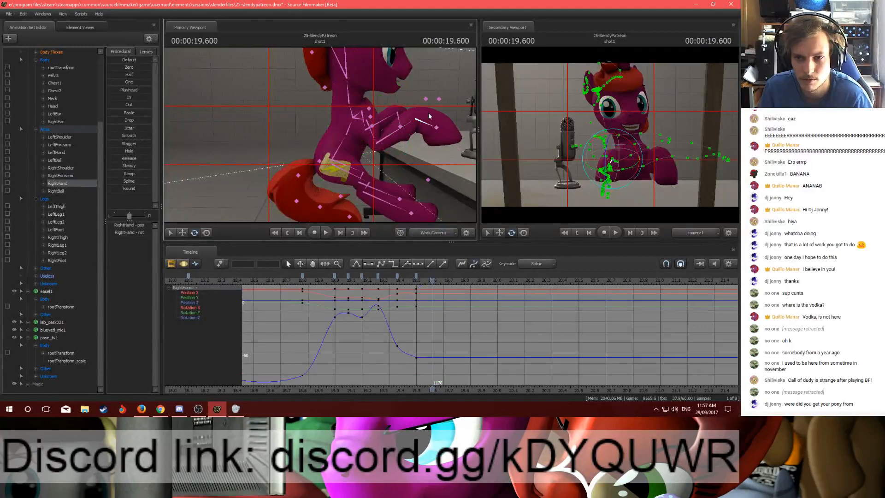
drag(420, 96, 420, 96)
Step: Rotate the pony's Pelvis slightly at 19.500 s
mouse_move(426, 281)
mouse_down()
mouse_move(399, 280)
mouse_move(438, 281)
mouse_move(415, 280)
mouse_up()
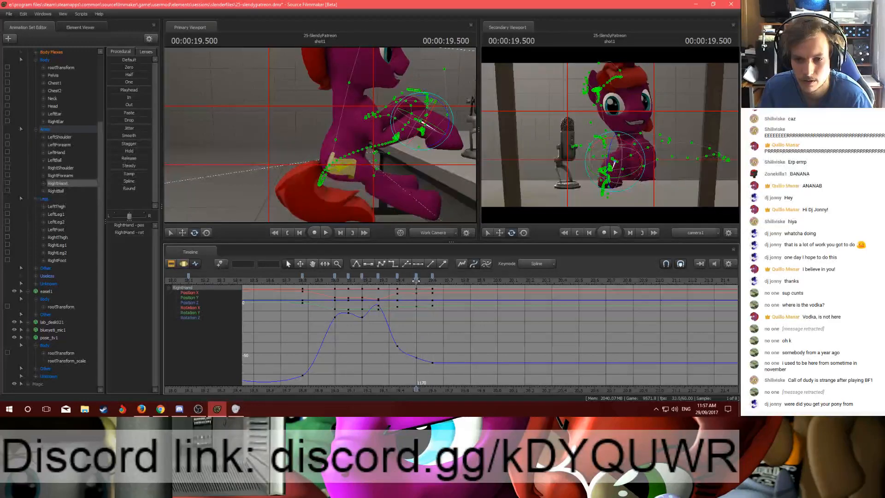
click(353, 150)
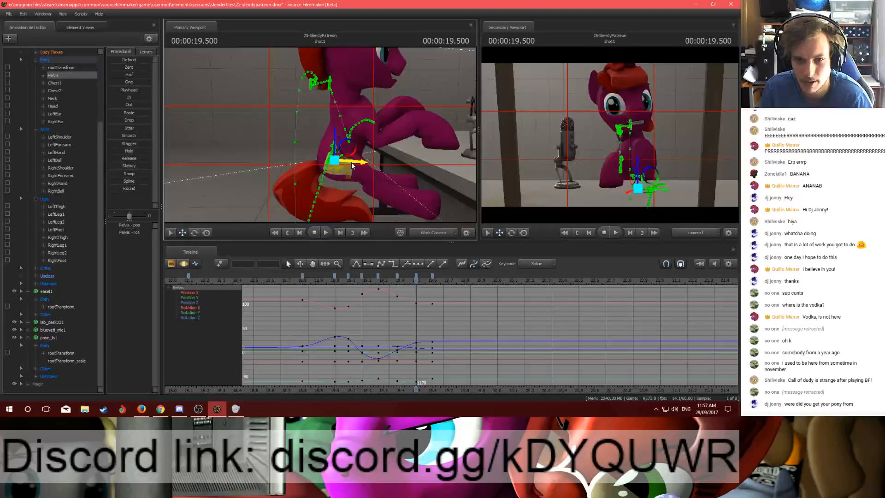
key(e)
drag(341, 136, 342, 137)
Step: Scrub and play the shot up to 19.600 s to examine how the pony settles into the pose
mouse_move(416, 280)
mouse_down()
mouse_move(408, 281)
mouse_move(442, 284)
mouse_move(416, 280)
mouse_up()
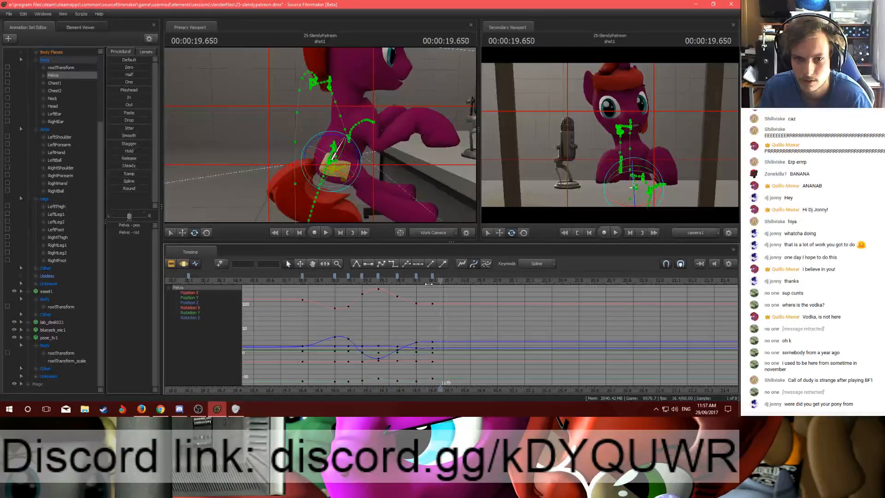
key(w)
drag(351, 145, 329, 132)
key(w)
mouse_move(417, 280)
mouse_down()
mouse_move(435, 282)
mouse_move(419, 284)
mouse_up()
click(386, 280)
key(space)
drag(386, 280, 434, 286)
Step: Shift the pony's Pelvis sideways at 19.600 s, 19.500 s and 19.383 s to smooth the weight shift
drag(350, 152, 304, 139)
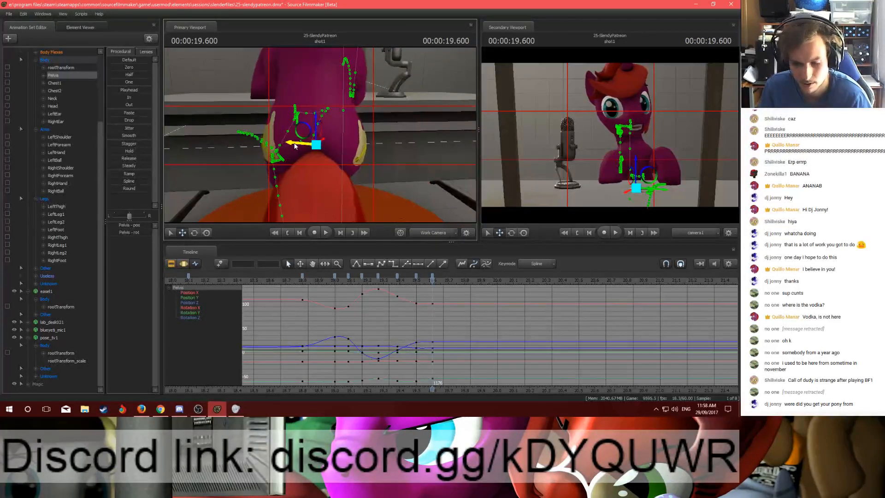
key(Down)
mouse_move(300, 147)
mouse_down()
mouse_move(290, 147)
mouse_move(298, 144)
mouse_up()
key(Down)
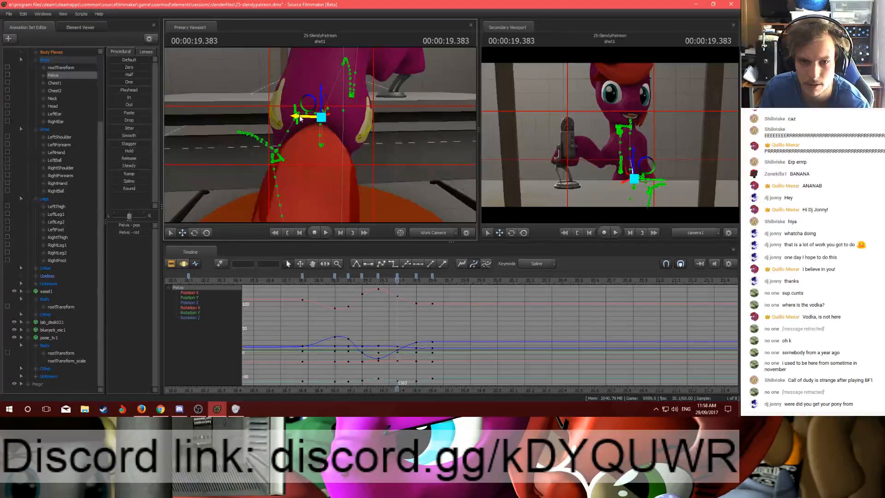
key(Up)
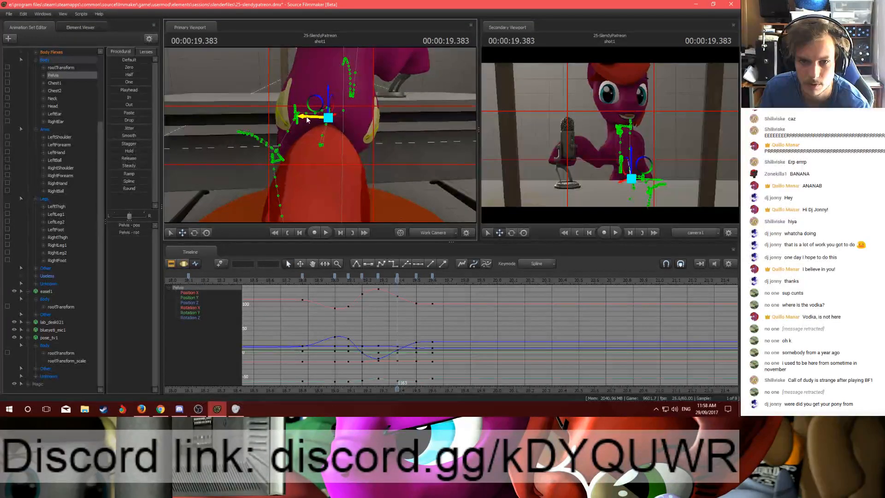
drag(320, 134, 310, 139)
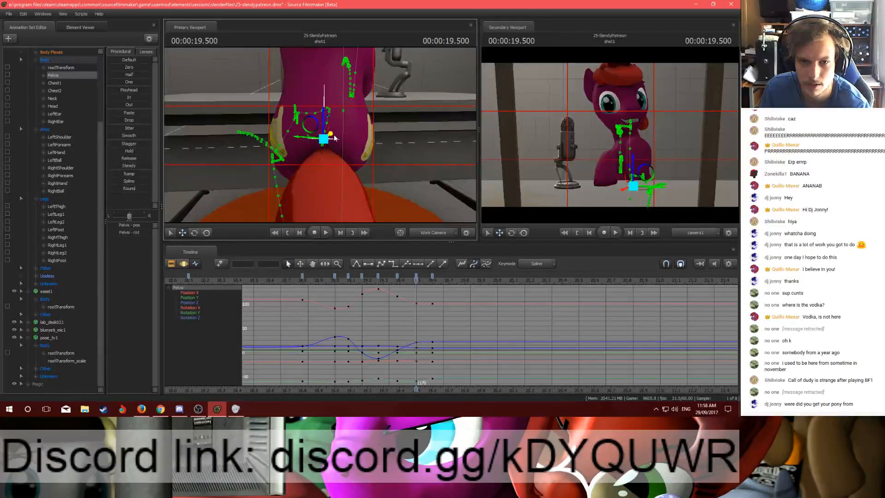
key(Up)
drag(303, 146, 307, 145)
key(Down)
key(Down)
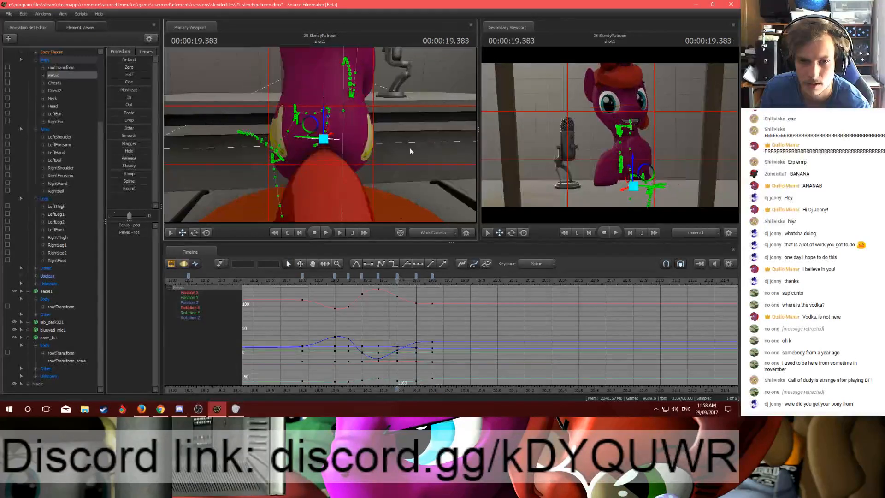
key(Up)
key(Up)
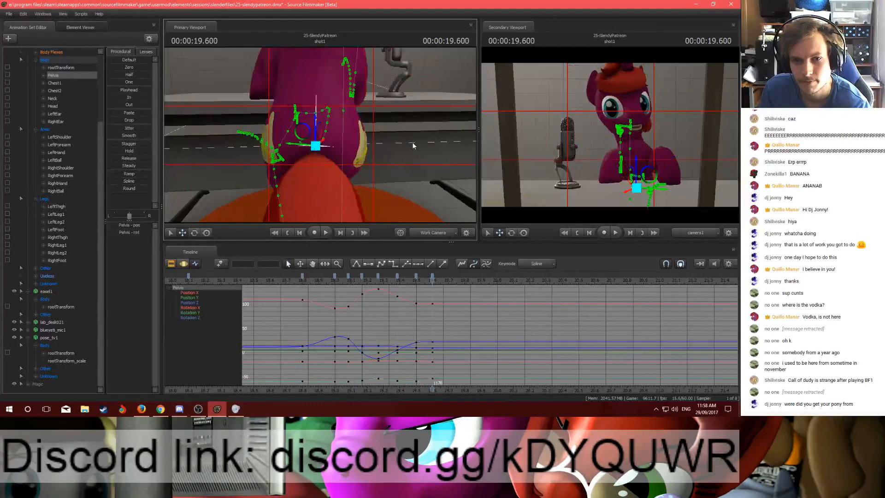
Step: Play and scrub the shot between 19.2 s and 19.516 s, checking the keyframes of all Body, Arms and Legs controls
key(space)
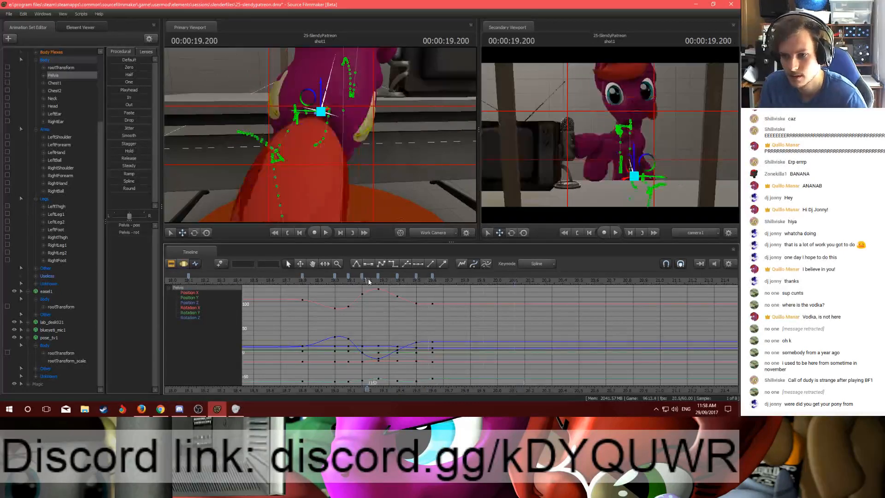
click(368, 279)
key(space)
drag(367, 279, 418, 285)
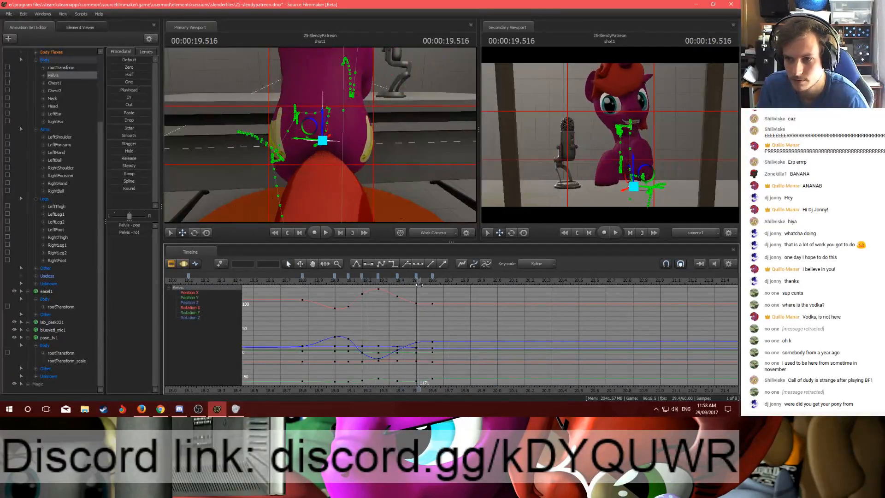
click(44, 60)
shift+click(51, 201)
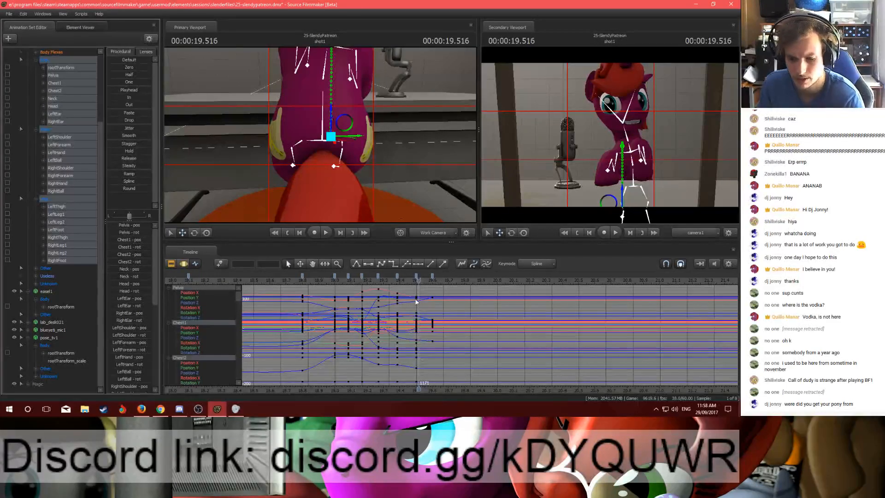
key(Up)
key(Up)
key(Down)
Step: Rotate the pony's left arm bones at 19.500 s to bring the left hoof up over the desk
drag(401, 195, 404, 143)
drag(320, 135, 332, 180)
key(w)
key(s)
key(a)
click(311, 147)
key(e)
ctrl+click(292, 170)
ctrl+click(286, 180)
key(a)
ctrl+click(409, 138)
ctrl+click(400, 152)
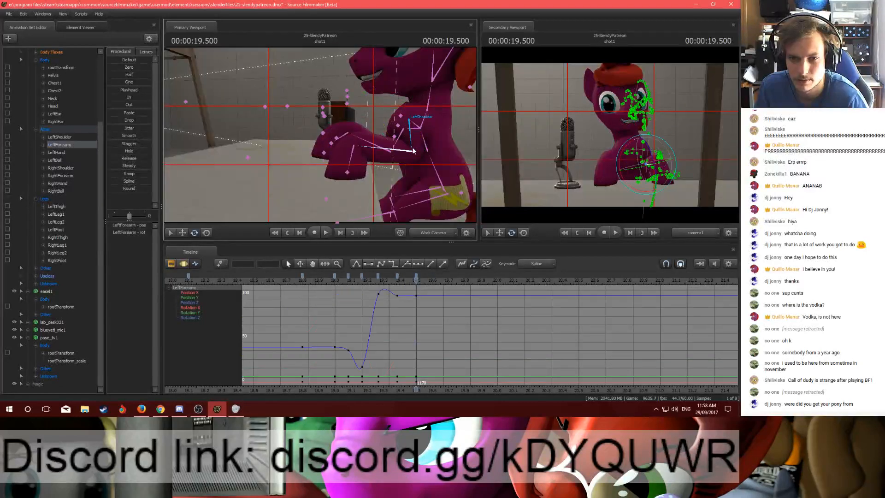
drag(395, 172, 335, 180)
Step: Straighten the pony's left hoof at 19.500 s by rotating LeftBall, and adjust LeftForearm's rotation
ctrl+click(349, 147)
ctrl+click(331, 168)
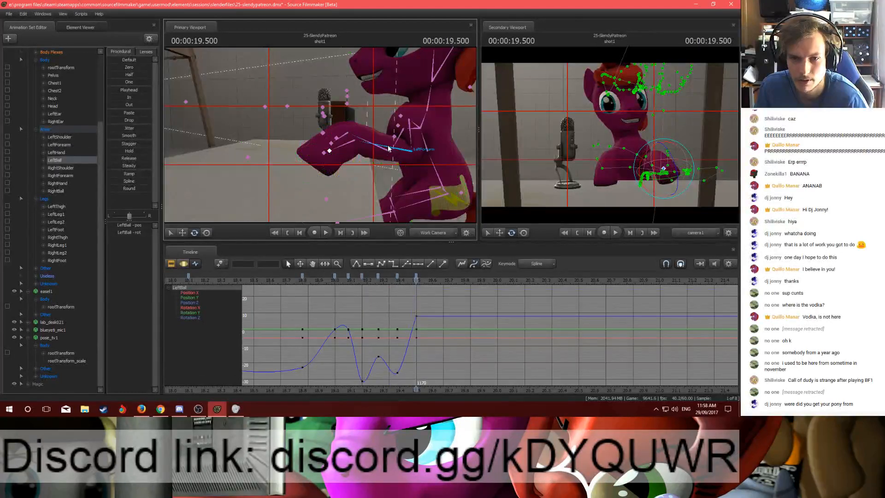
ctrl+click(405, 147)
drag(401, 177, 400, 178)
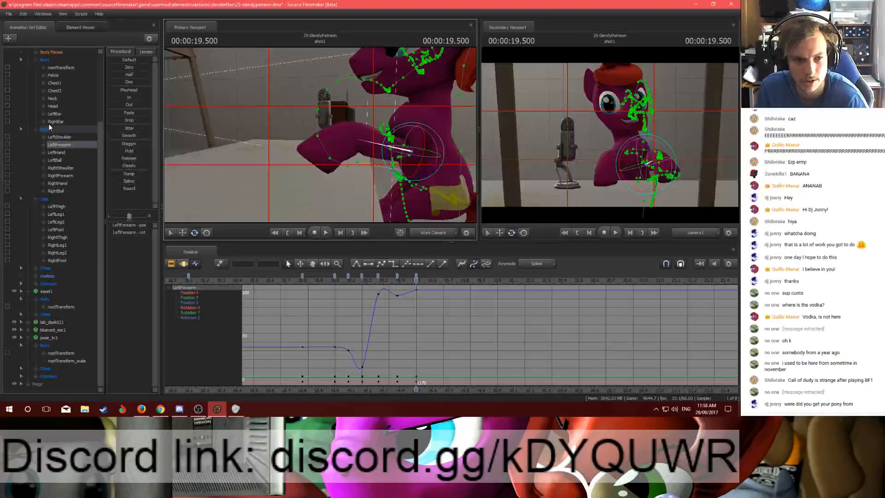
Step: Compare the full body pose at 19.500 s and 19.600 s, and shift the Pelvis slightly at 19.600 s
drag(46, 60, 46, 199)
key(Down)
key(Up)
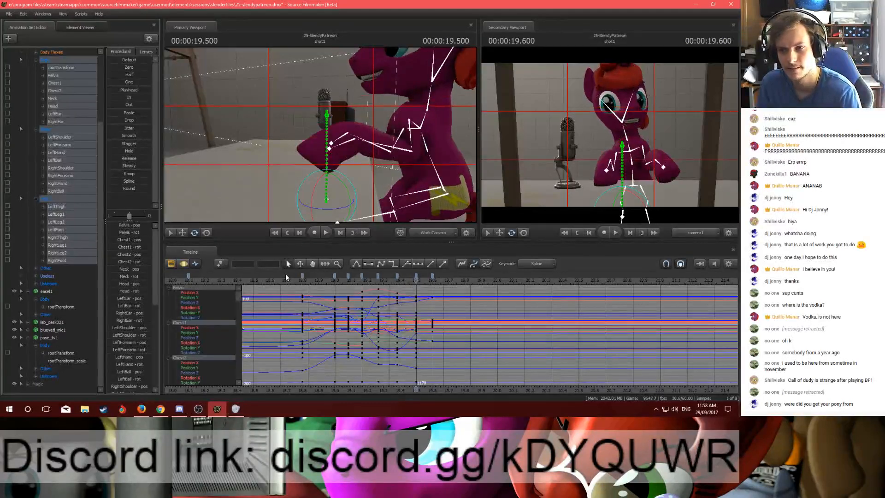
key(Down)
drag(318, 149, 365, 143)
click(336, 136)
key(w)
key(e)
key(w)
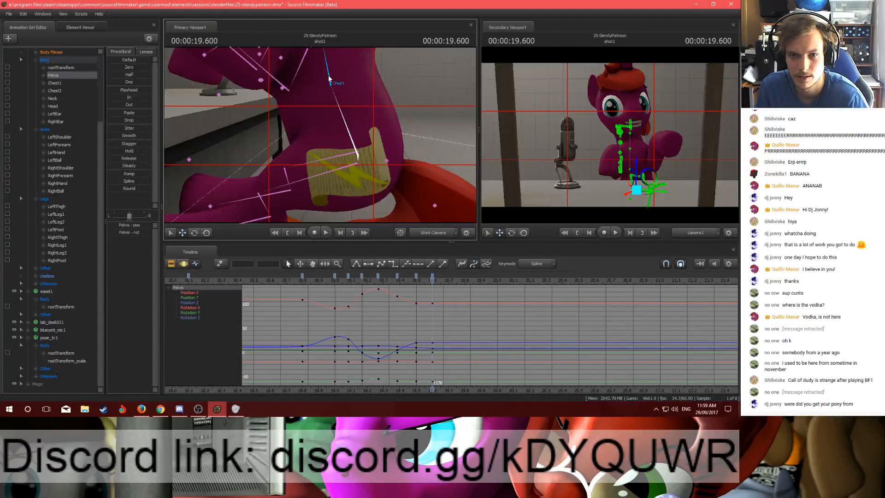
Step: Rotate the pony's Chest2, Neck and Head at 19.600 s to refine the upper-body lean and head angle
click(350, 114)
drag(350, 115, 318, 160)
key(e)
click(320, 160)
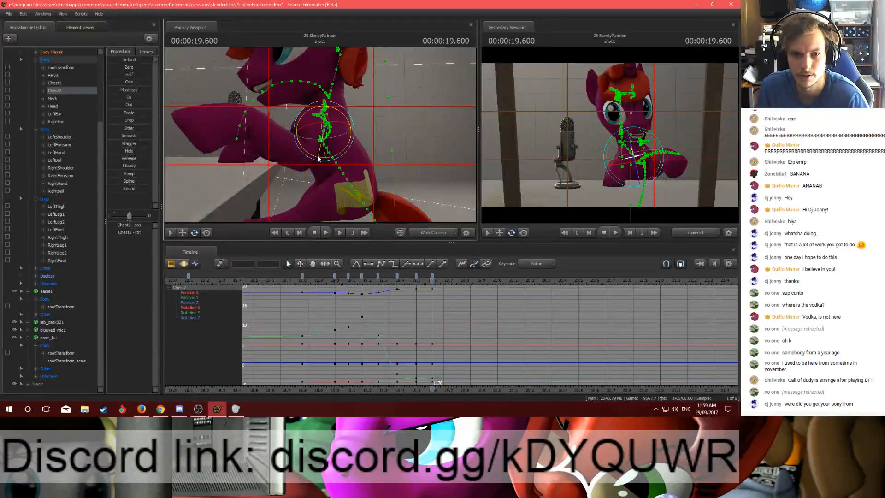
click(320, 143)
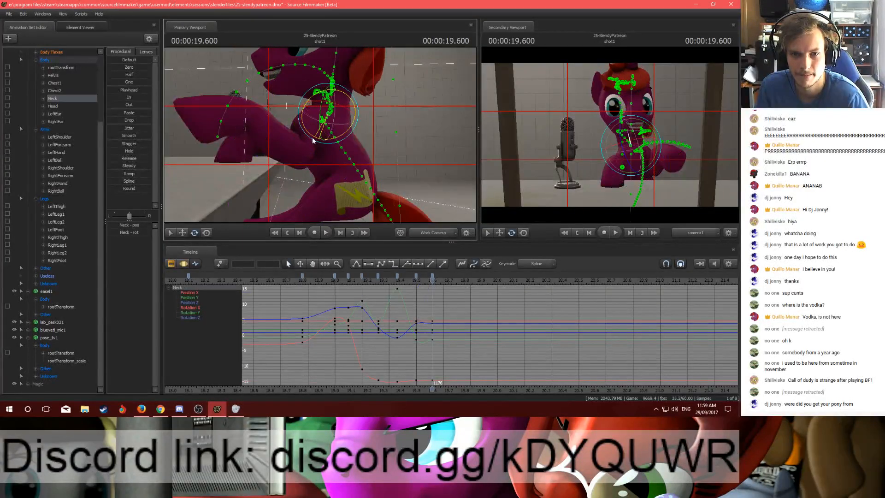
drag(314, 141, 308, 140)
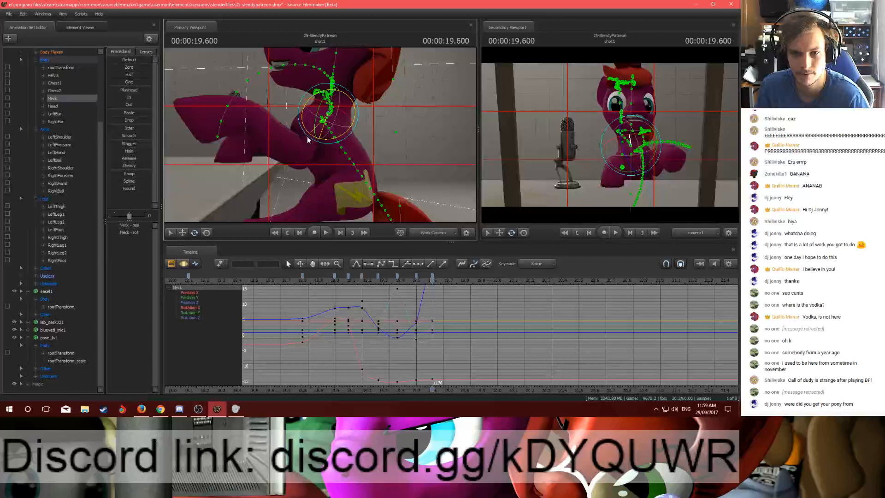
click(325, 113)
drag(333, 113, 306, 158)
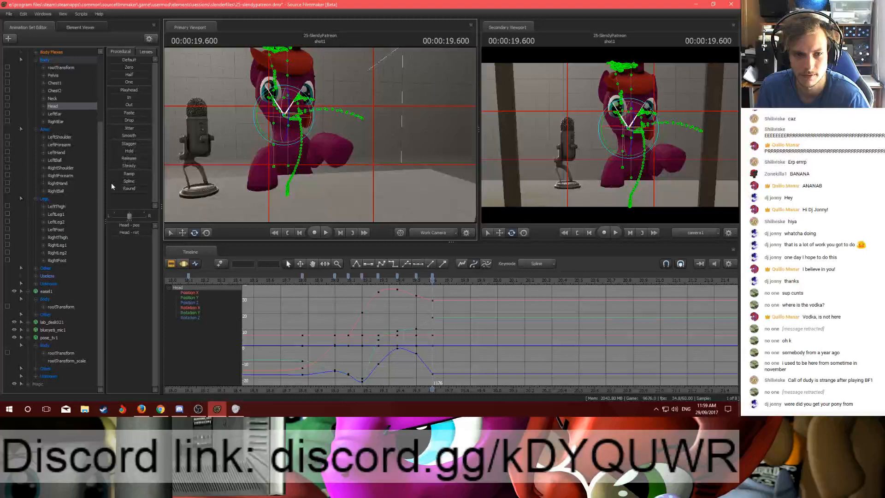
Step: Set a keyframe on all microphone controls at about 19.09 s, where the sliding TV reaches the microphone
click(26, 327)
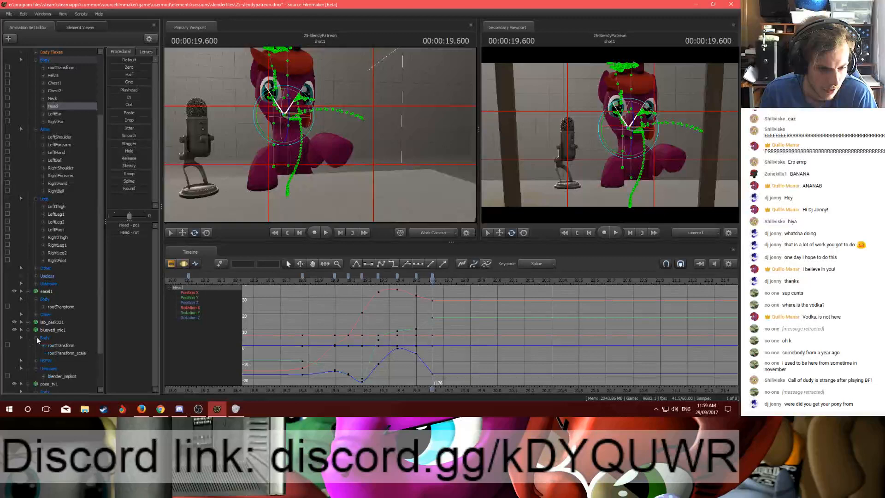
click(36, 361)
scroll(50, 345, down, 2)
click(61, 299)
drag(434, 281, 348, 279)
drag(273, 150, 243, 150)
key(w)
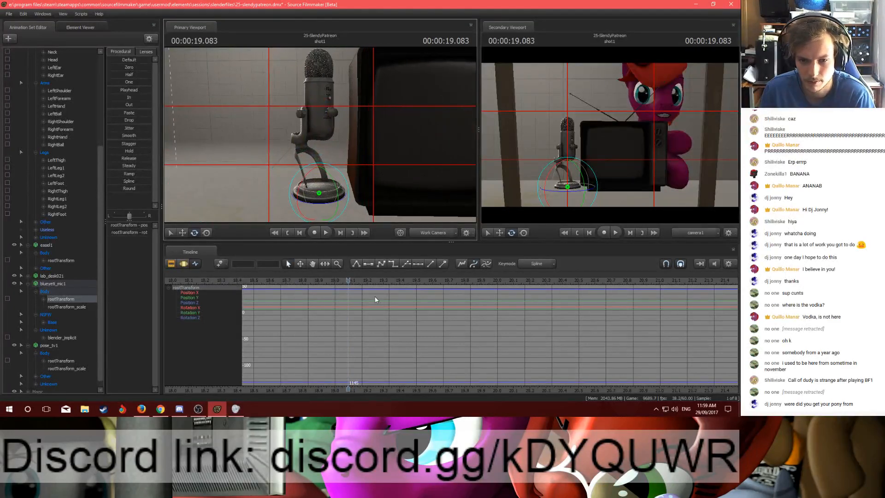
key(Right)
key(Left)
scroll(367, 319, up, 5)
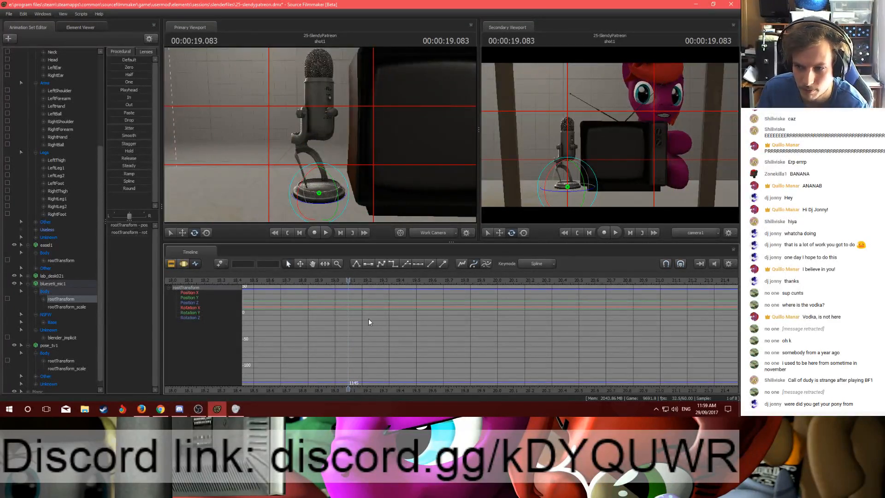
drag(349, 280, 354, 281)
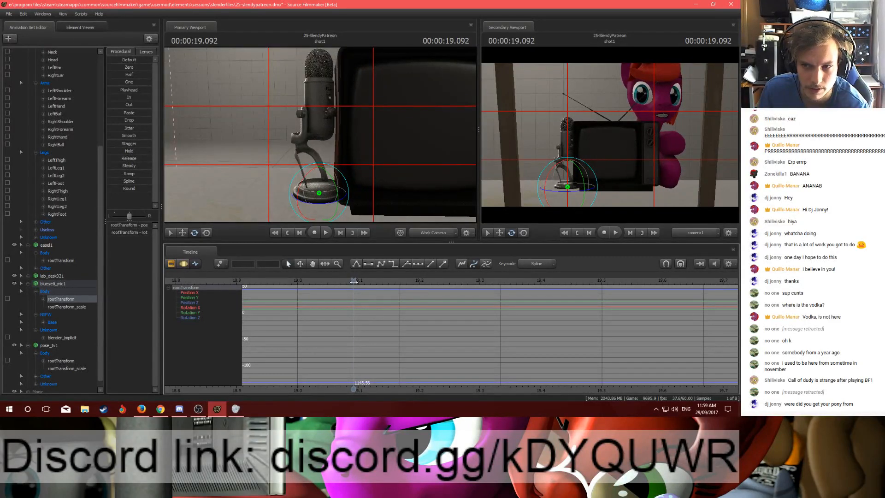
click(59, 284)
Step: Move the microphone's rootTransform sideways at 19.133 s so it sits at the TV's leading edge
drag(358, 283, 378, 282)
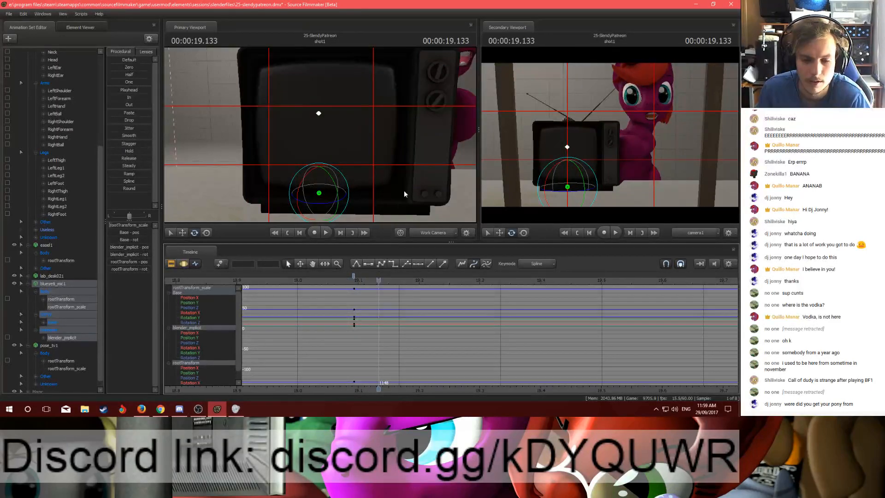
click(61, 298)
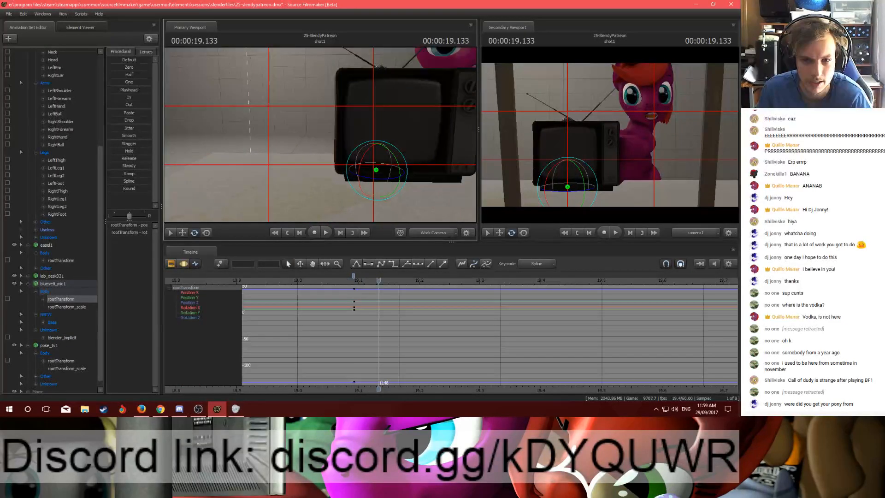
key(w)
drag(376, 170, 305, 179)
Step: Rotate the microphone's Base and blender_implicit controls slightly at 19.133 s to tilt it under the TV's push
double_click(52, 322)
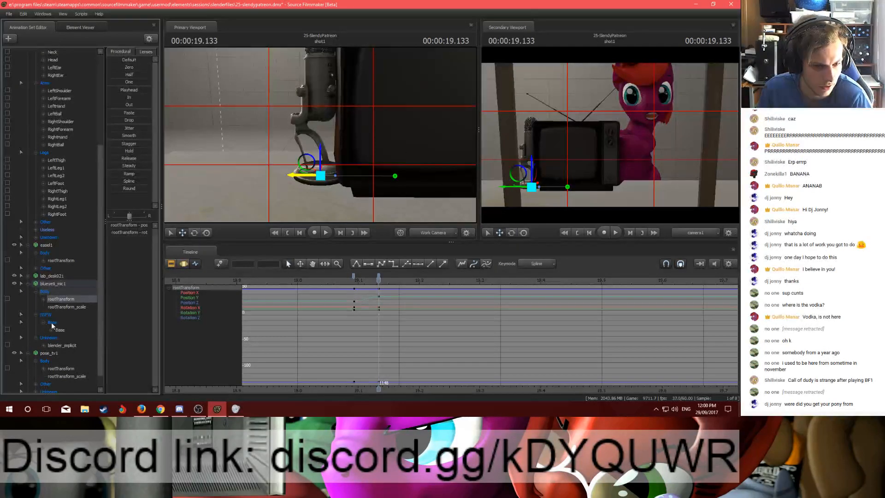
click(59, 330)
key(e)
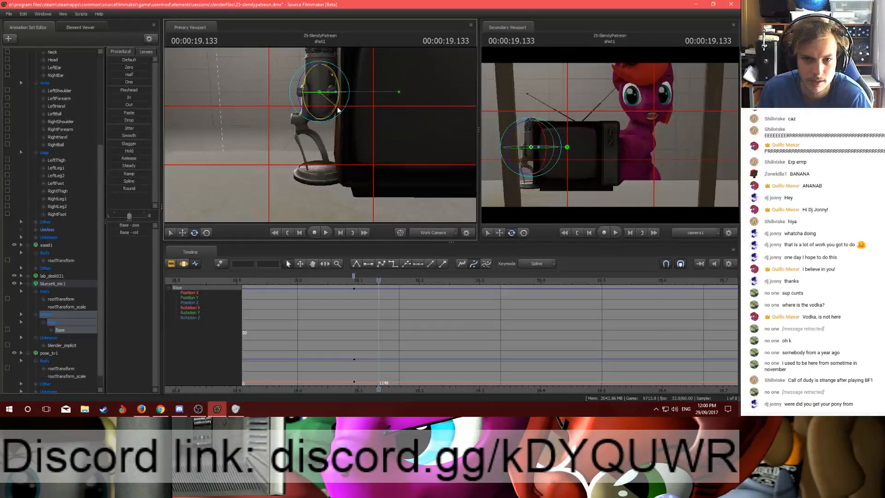
drag(342, 106, 339, 103)
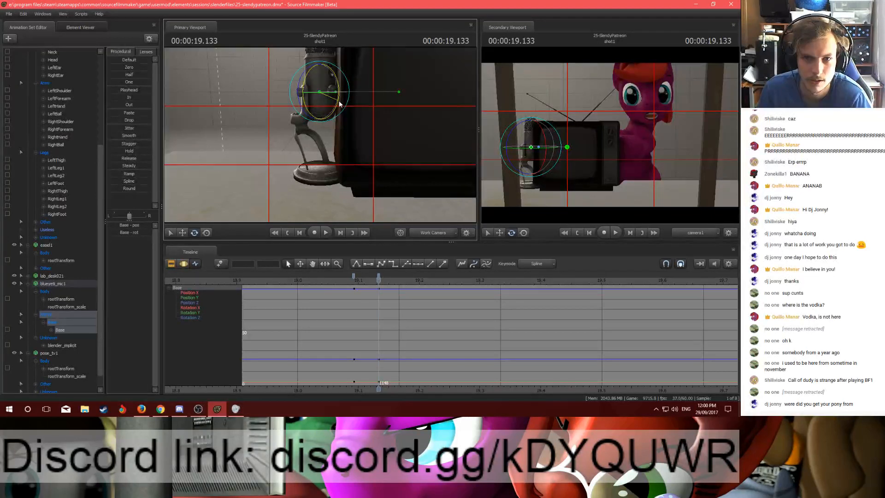
click(54, 349)
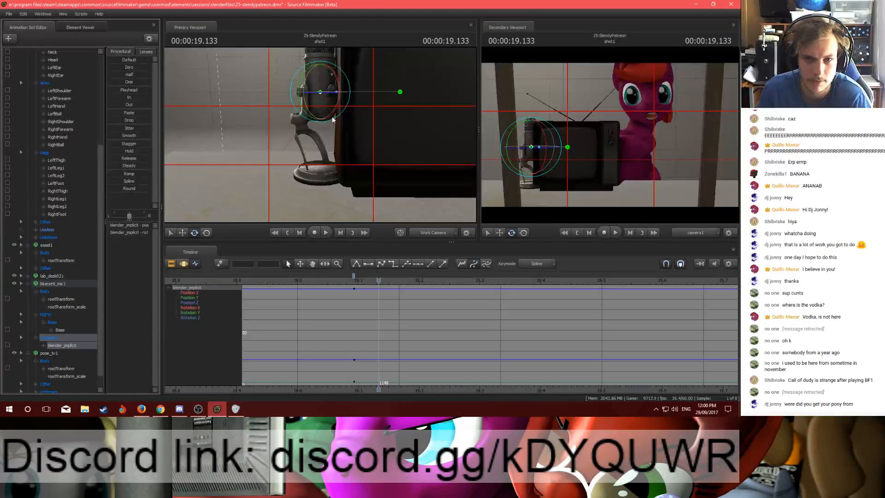
drag(341, 115, 338, 111)
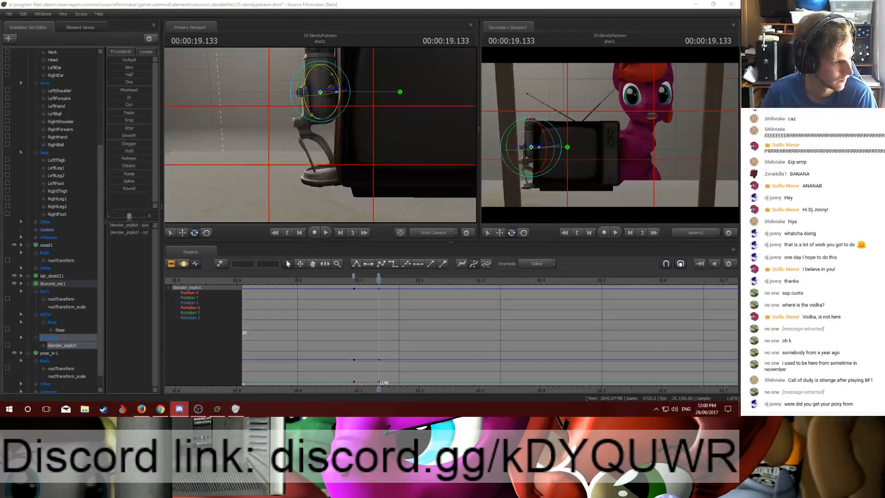
click(188, 4)
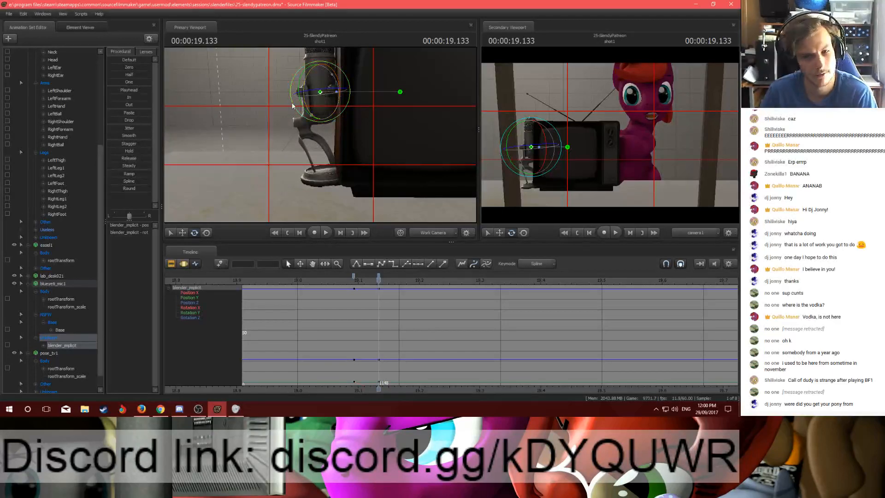
Step: Move the microphone's rootTransform further along the desk ahead of the TV at 19.200 s and 19.233 s
drag(351, 286, 419, 281)
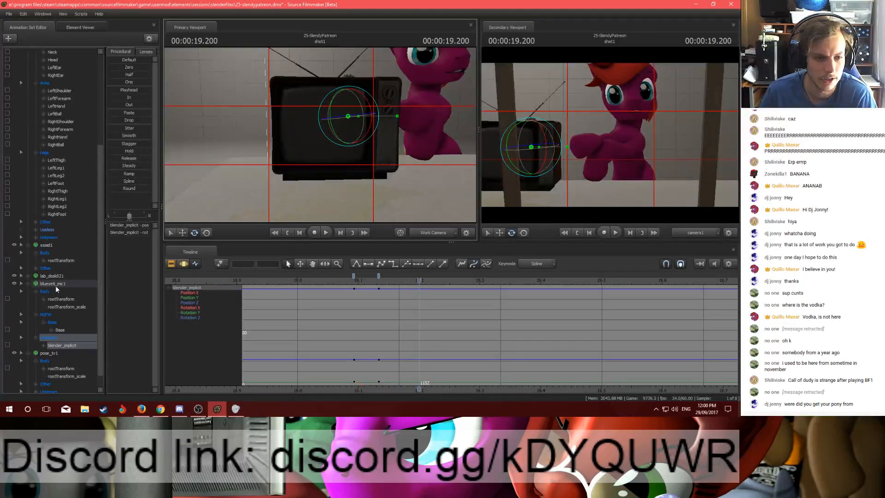
click(61, 298)
drag(354, 156, 286, 167)
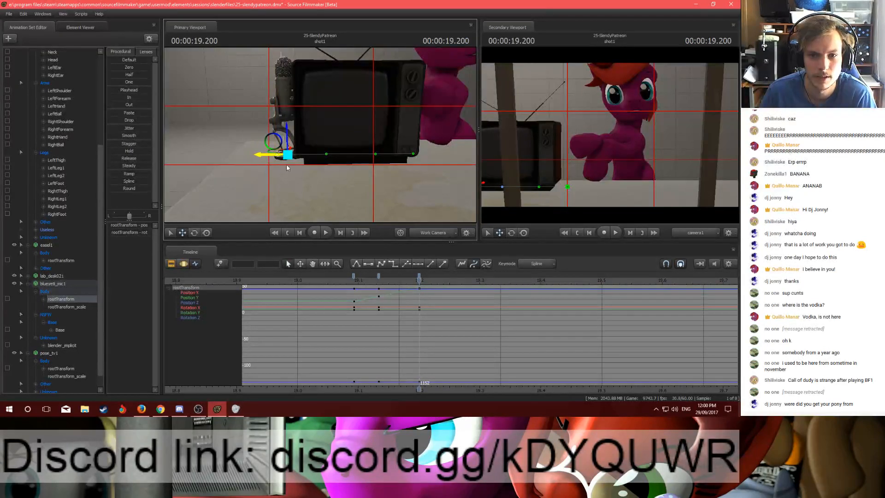
click(296, 277)
key(space)
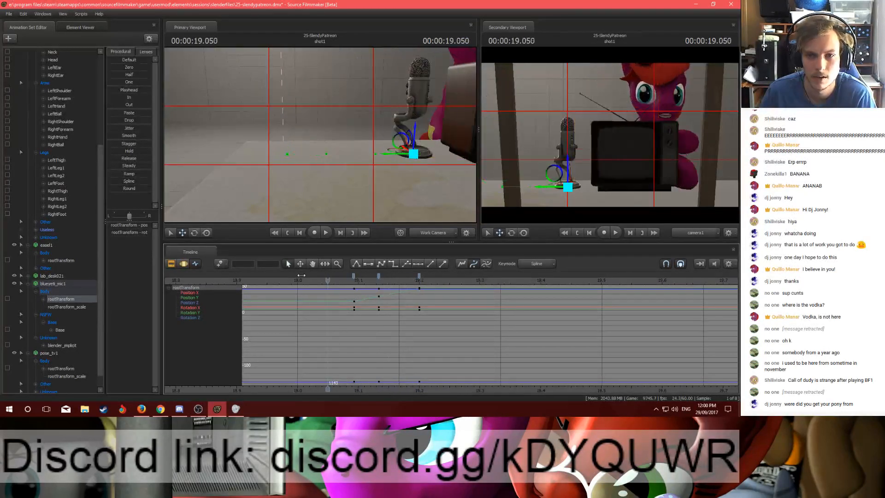
drag(333, 276, 439, 286)
drag(257, 152, 201, 153)
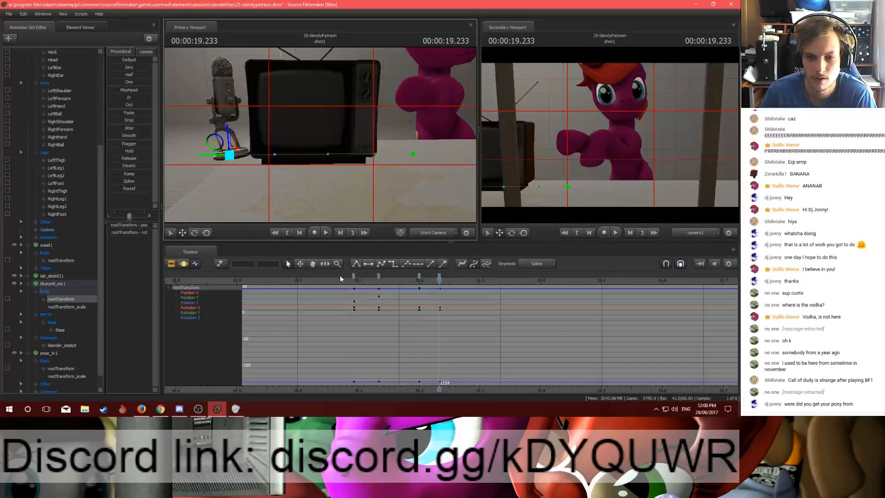
Step: Play the shot repeatedly to examine how the TV pushes the microphone off to the side
key(space)
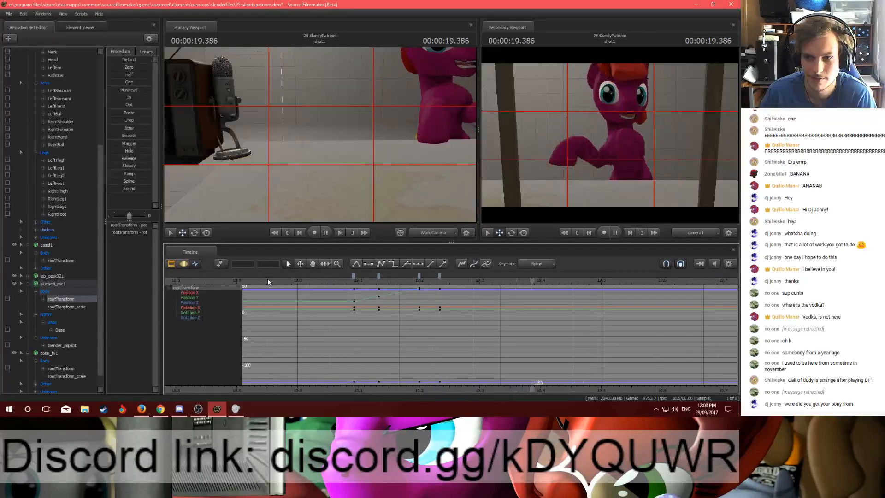
scroll(419, 298, down, 2)
key(space)
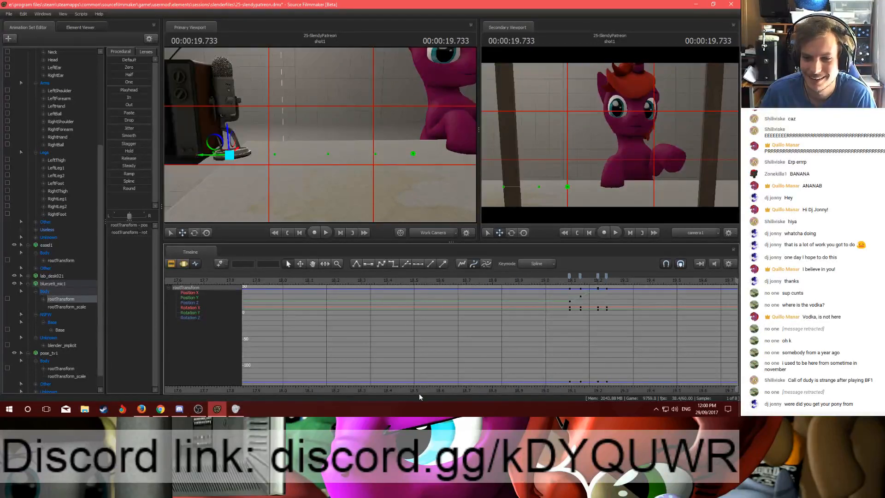
click(337, 280)
key(space)
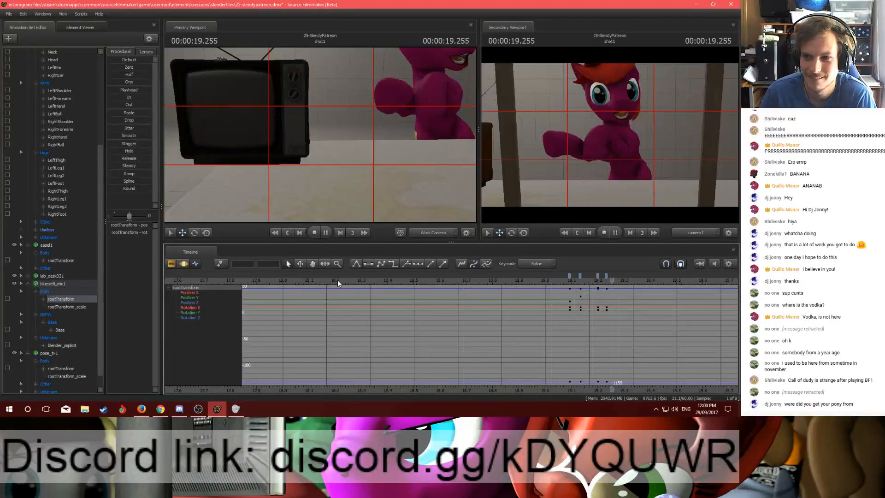
click(386, 280)
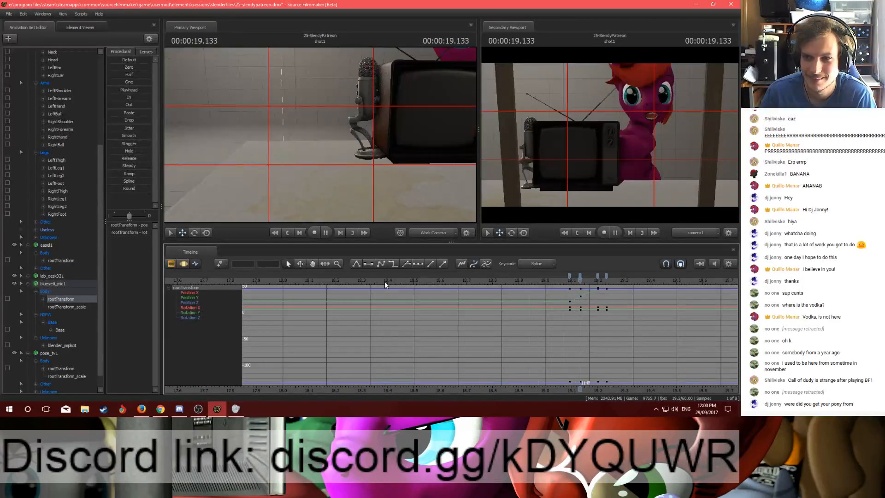
Step: At 19.133 s, expand the Other and Unknown control groups of pose_tv1 and select its static_prop control
drag(412, 285, 580, 284)
scroll(47, 285, down, 1)
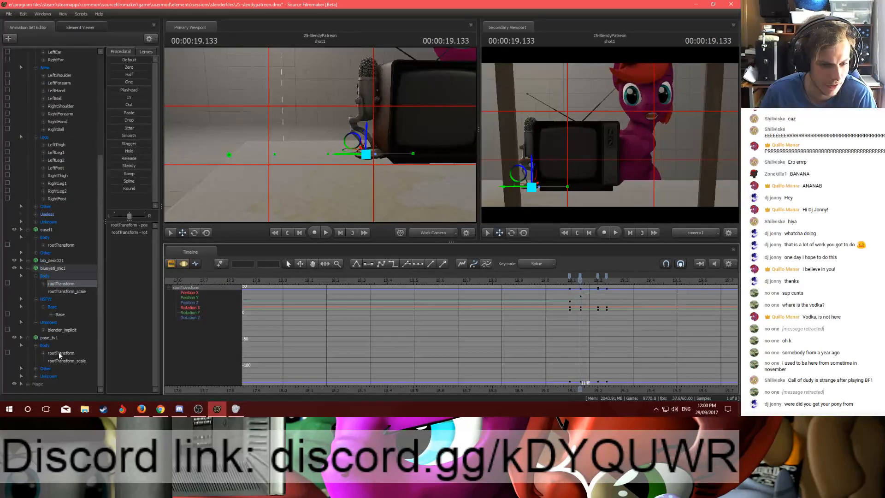
click(60, 353)
key(f)
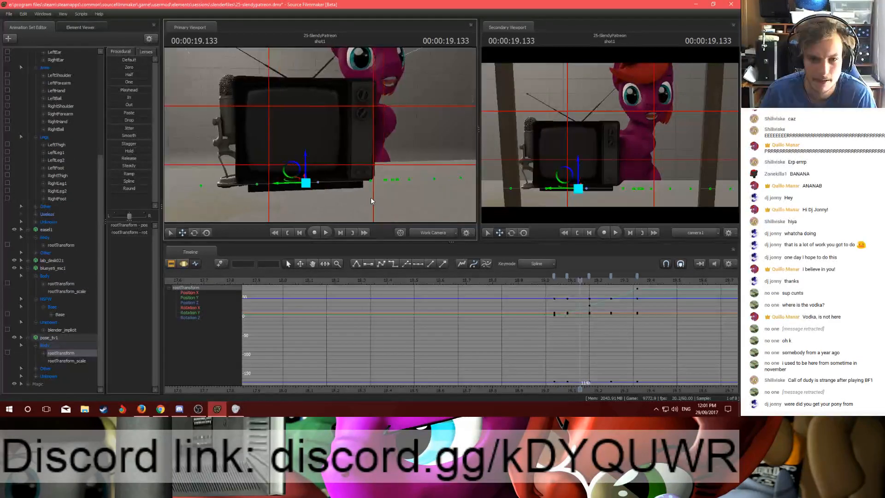
click(36, 369)
click(36, 367)
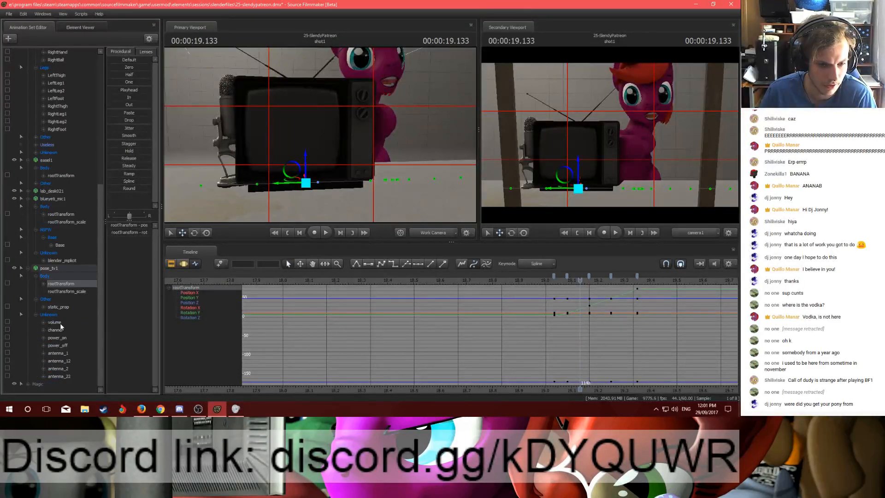
click(58, 307)
Step: Try to rotate the TV's static_prop at 19.133 s, and undo the rotation
key(e)
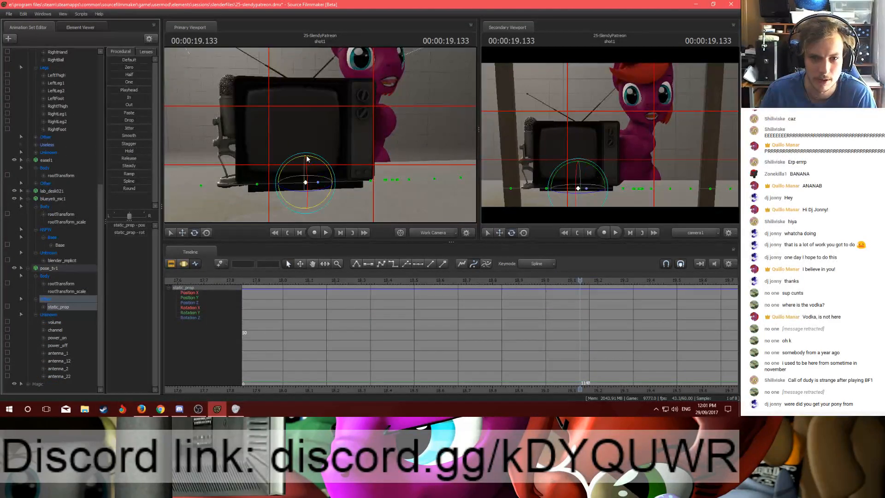
drag(307, 159, 339, 150)
key(ctrl+z)
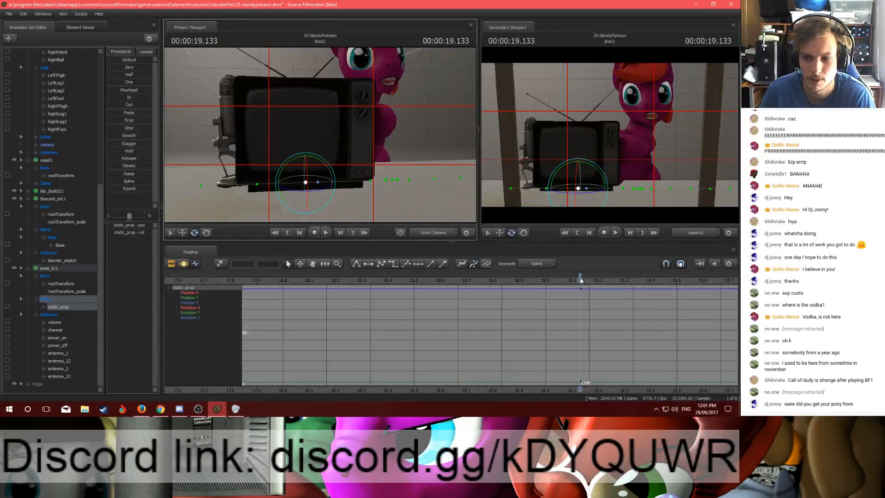
Step: Key the TV's upright static_prop pose at frame 1142, and tilt the TV slightly at 19.050 s as a second key
mouse_move(566, 280)
mouse_down()
mouse_move(498, 281)
mouse_move(553, 288)
mouse_up()
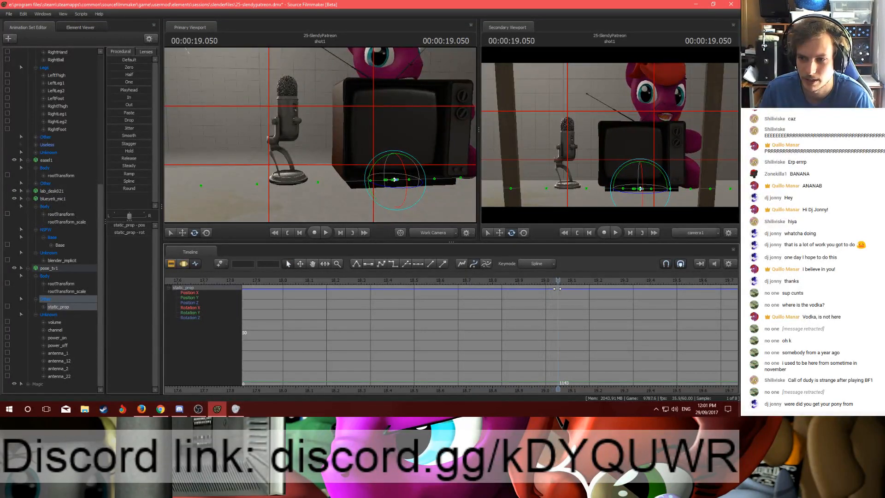
key(Right)
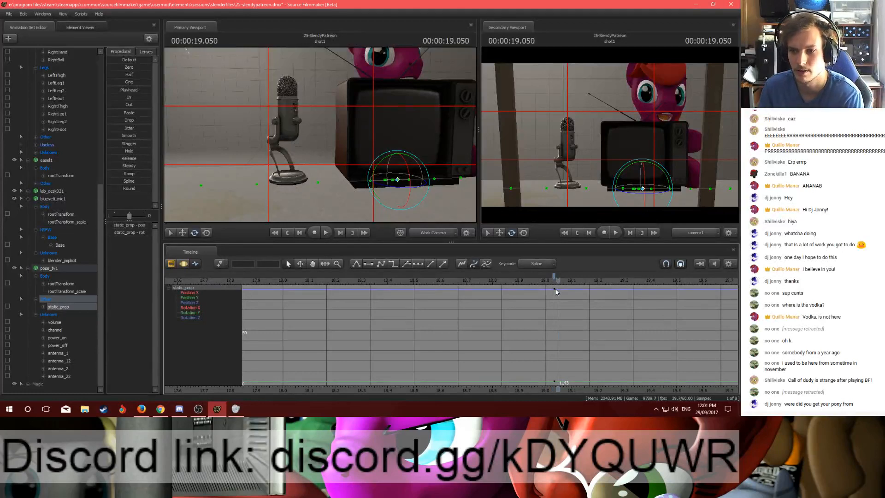
drag(405, 182, 438, 192)
drag(351, 151, 360, 150)
key(w)
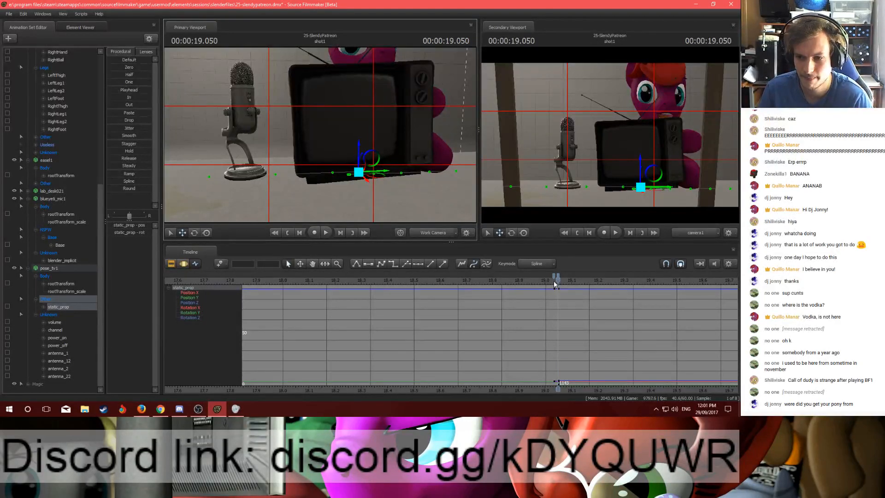
mouse_move(556, 281)
mouse_down()
mouse_move(576, 279)
mouse_move(558, 275)
mouse_up()
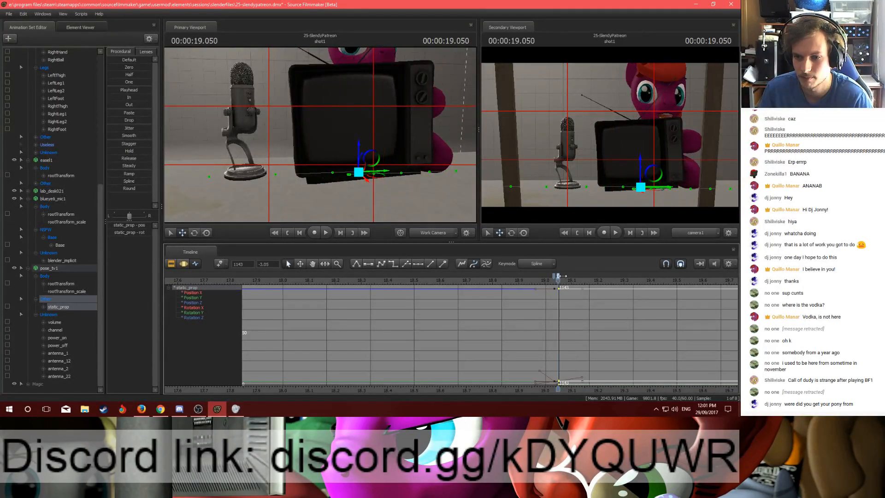
Step: Shift the tilt key to frame 1145, key the tilt at 19.216 s, and copy the upright key from frame 1142 to 19.266 s
drag(567, 275, 600, 286)
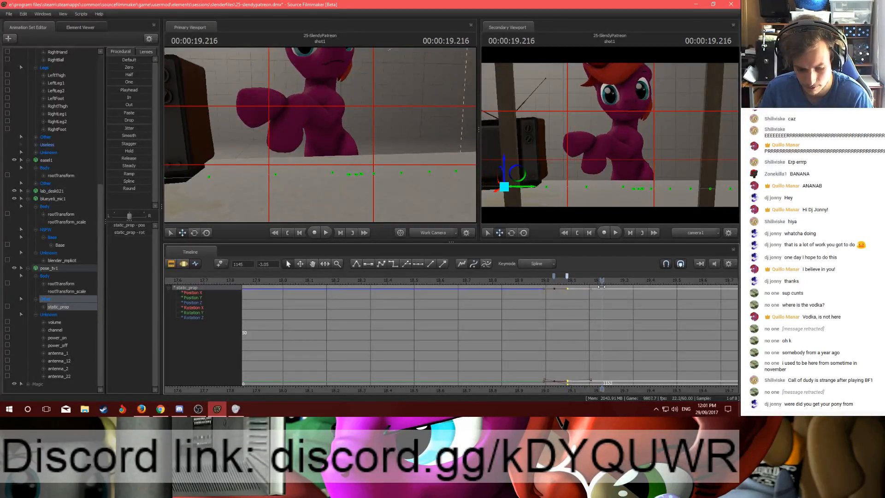
key(m)
drag(602, 282, 615, 280)
drag(368, 148, 341, 148)
click(554, 277)
key(ctrl+c)
key(ctrl+v)
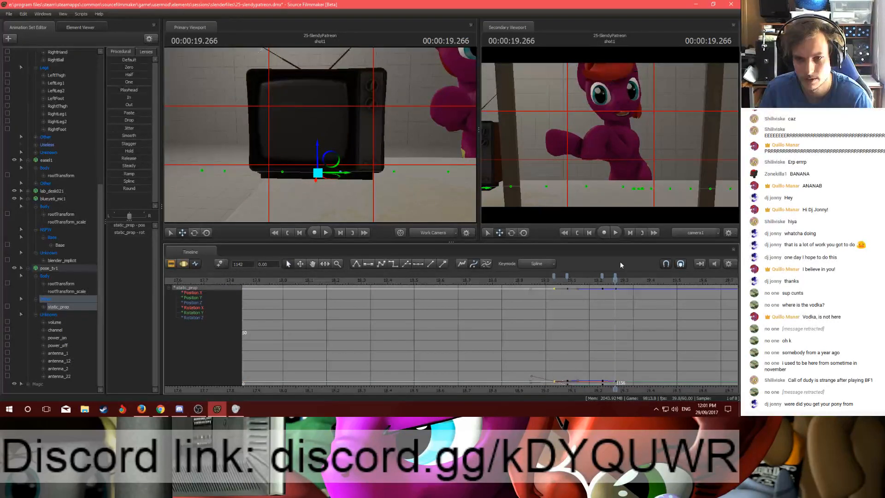
Step: Play the push repeatedly to examine the TV's tilting motion up to 19.466 s
key(space)
click(537, 281)
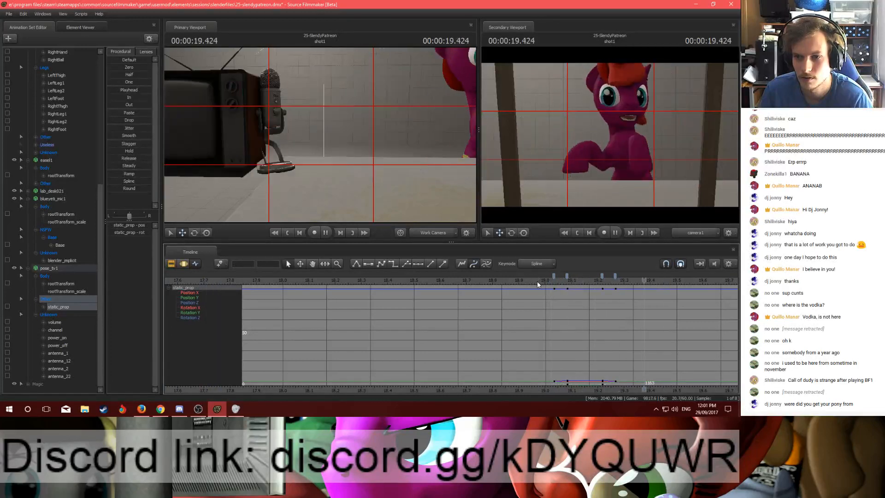
key(space)
drag(624, 283, 655, 284)
middle_drag(641, 385, 593, 386)
click(485, 279)
key(space)
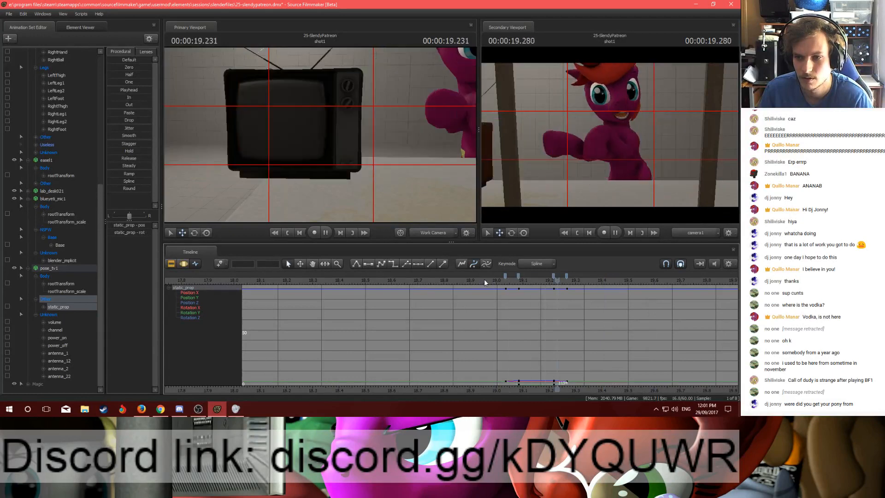
drag(485, 279, 619, 280)
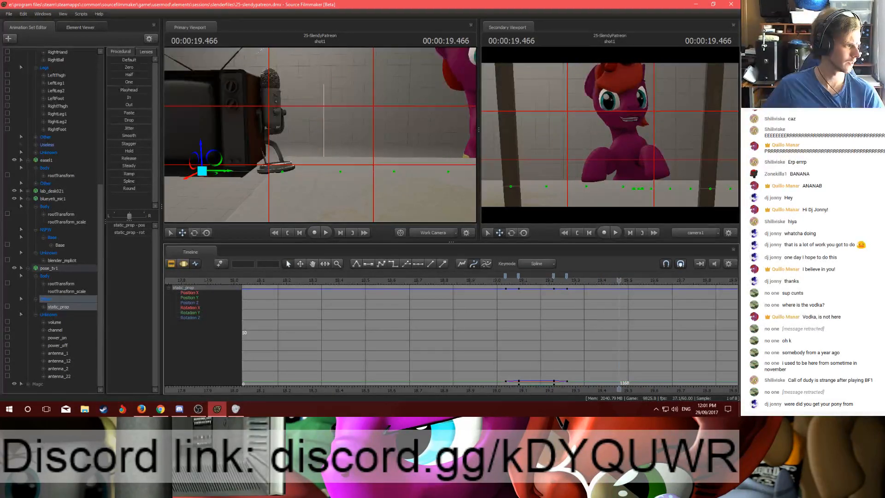
Step: Switch to Chrome and look through the open DeviantArt artist profile and its newest deviations, and leave the browser
key(alt+Tab)
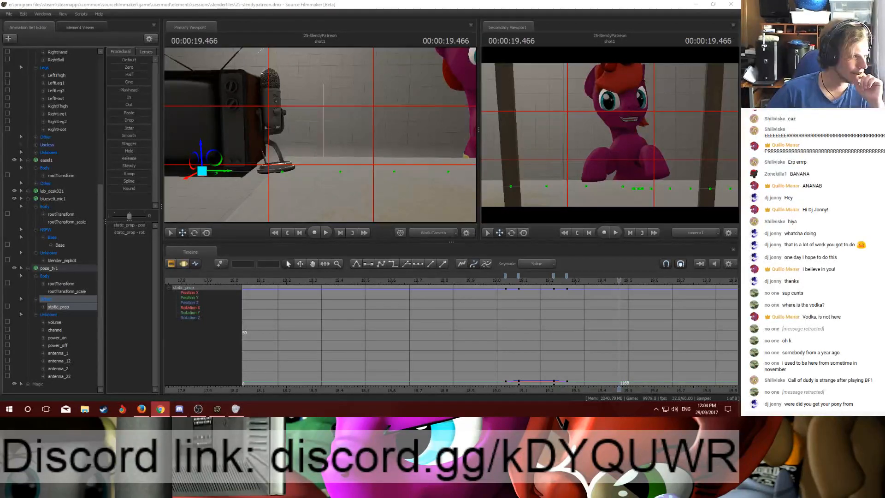
drag(0, 103, 398, 4)
scroll(244, 124, down, 2)
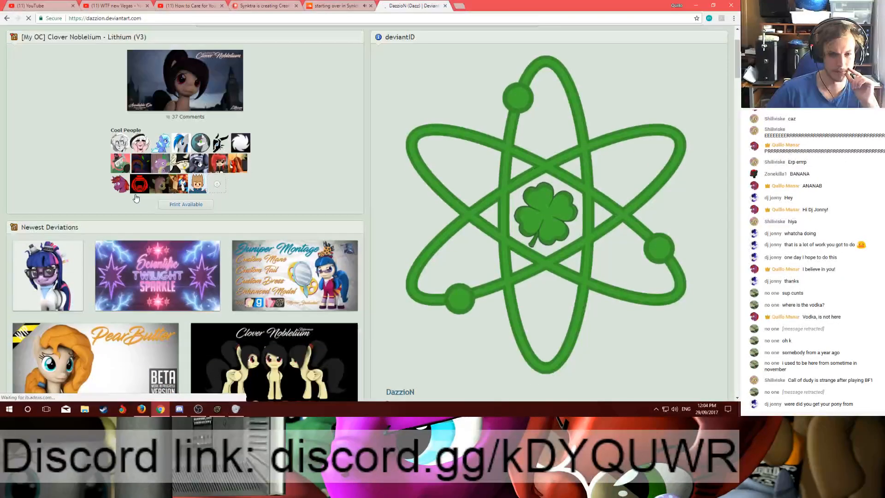
scroll(273, 162, down, 5)
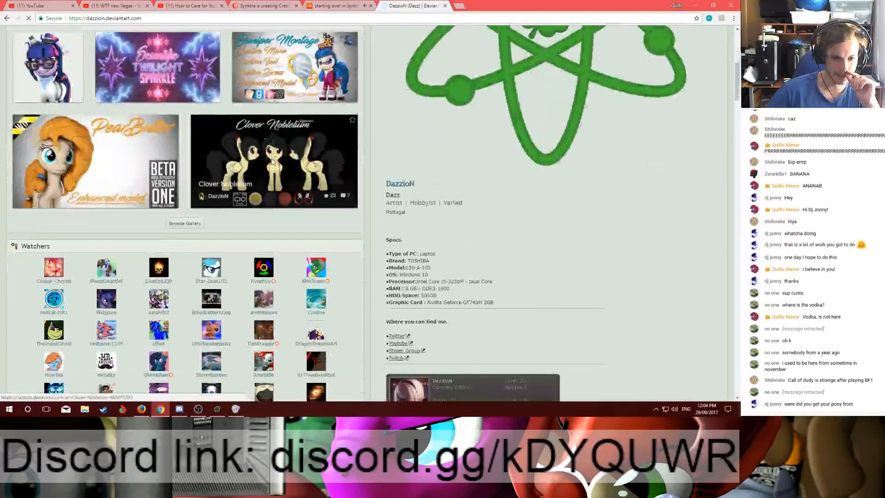
scroll(273, 163, up, 2)
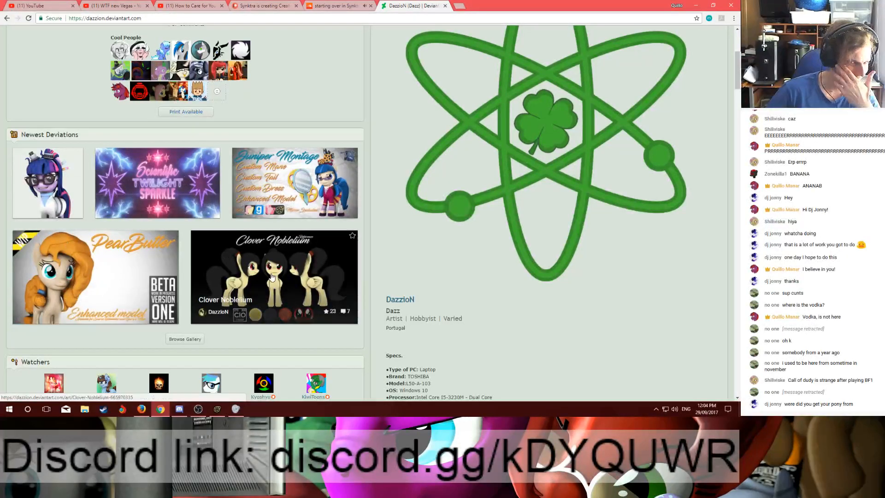
scroll(269, 270, up, 4)
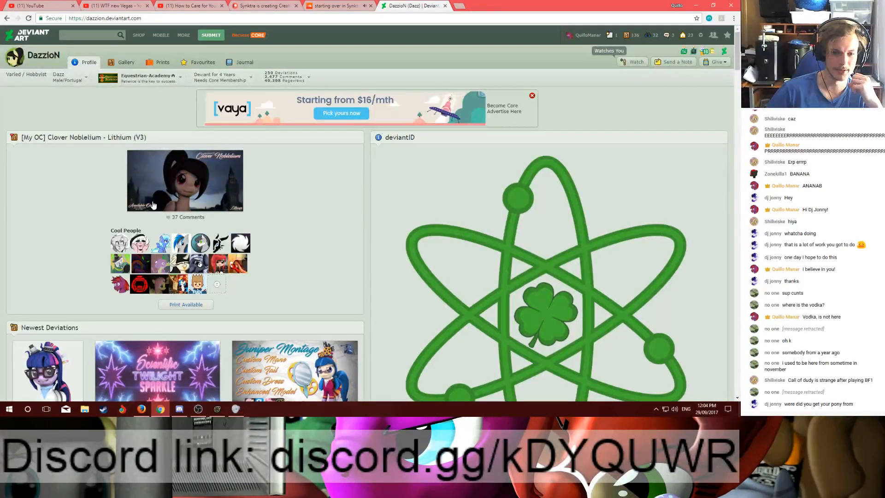
scroll(272, 213, down, 10)
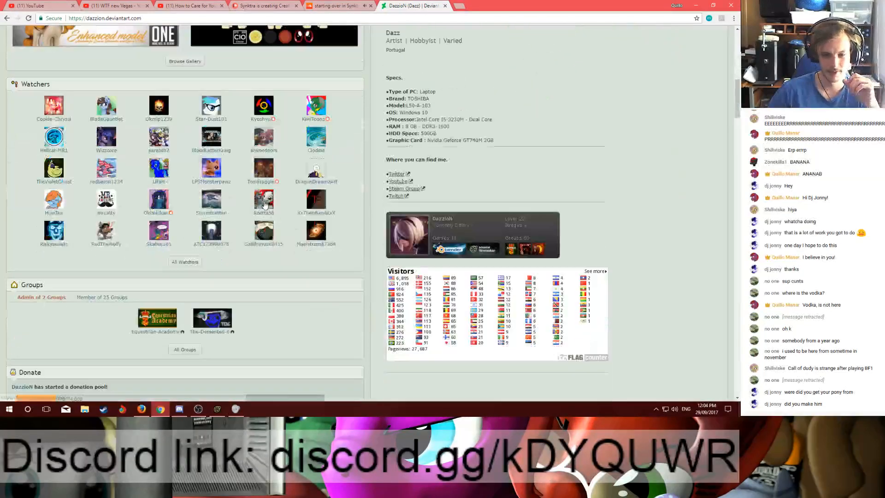
scroll(264, 205, down, 3)
scroll(263, 203, up, 20)
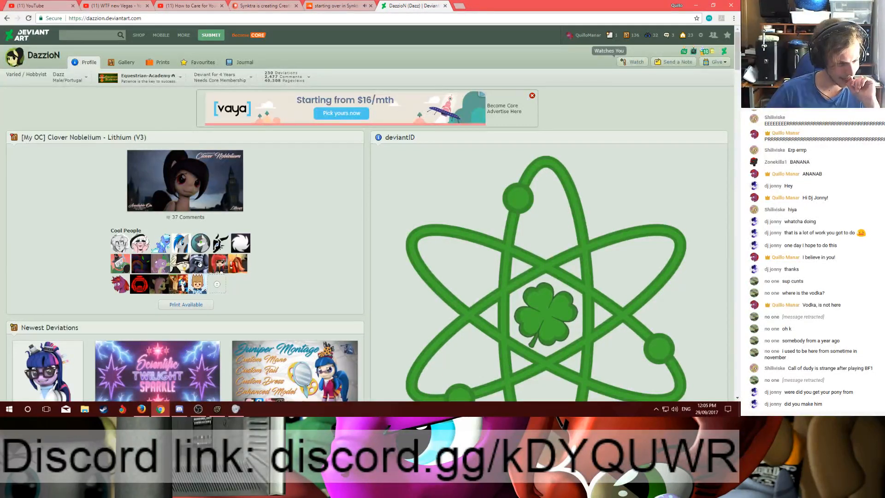
scroll(63, 242, down, 2)
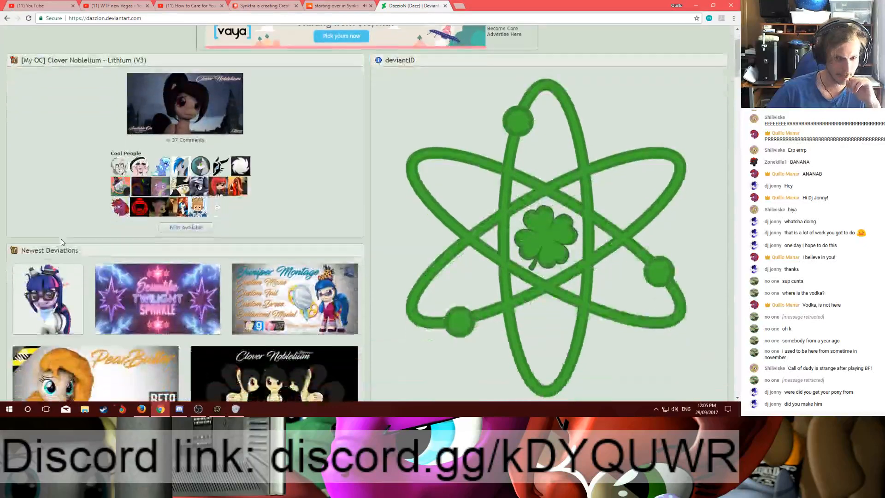
scroll(63, 242, up, 2)
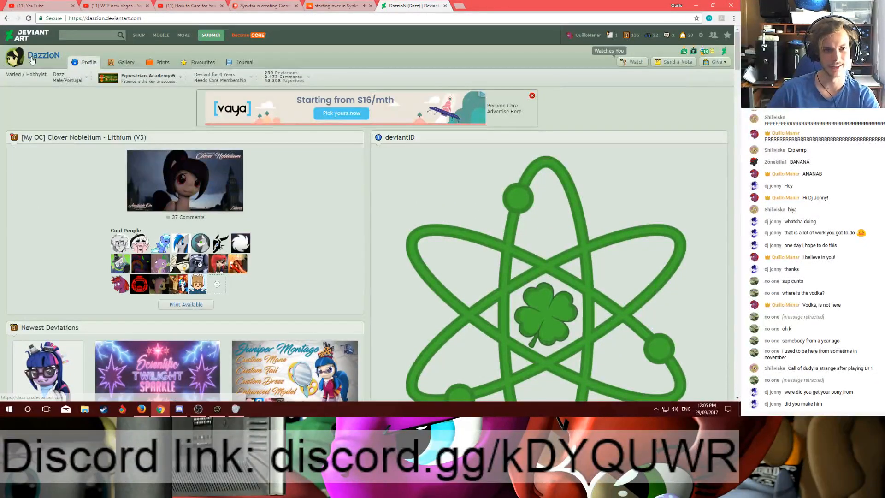
scroll(357, 224, down, 1)
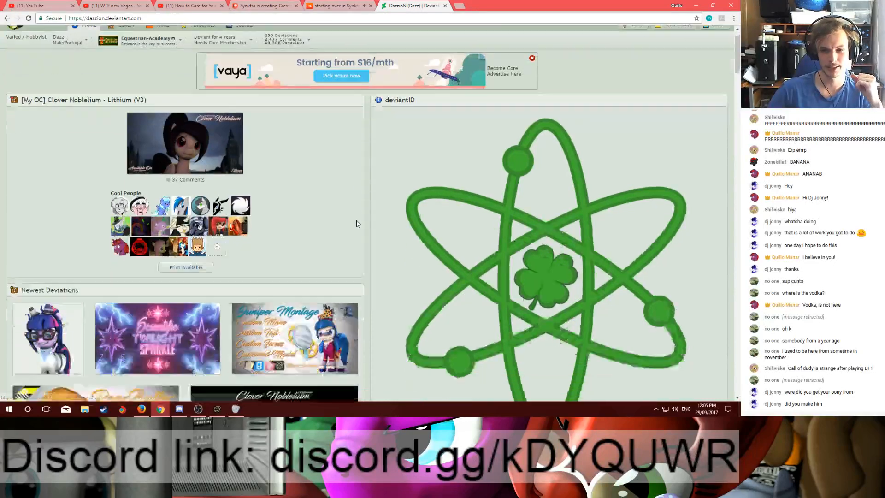
scroll(357, 223, down, 5)
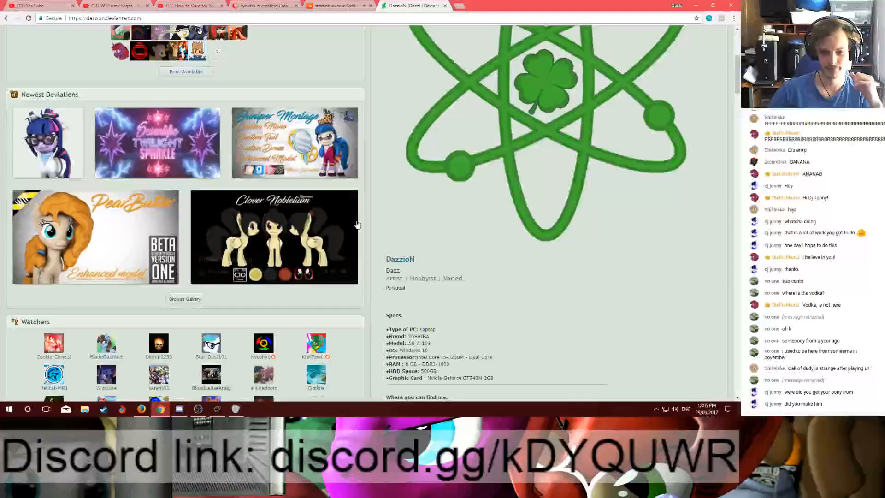
scroll(358, 225, up, 3)
drag(511, 6, 738, 27)
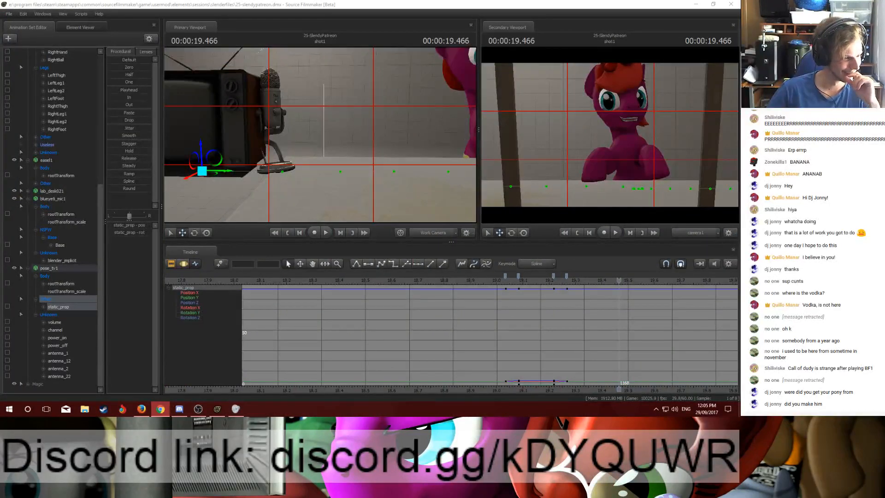
click(179, 409)
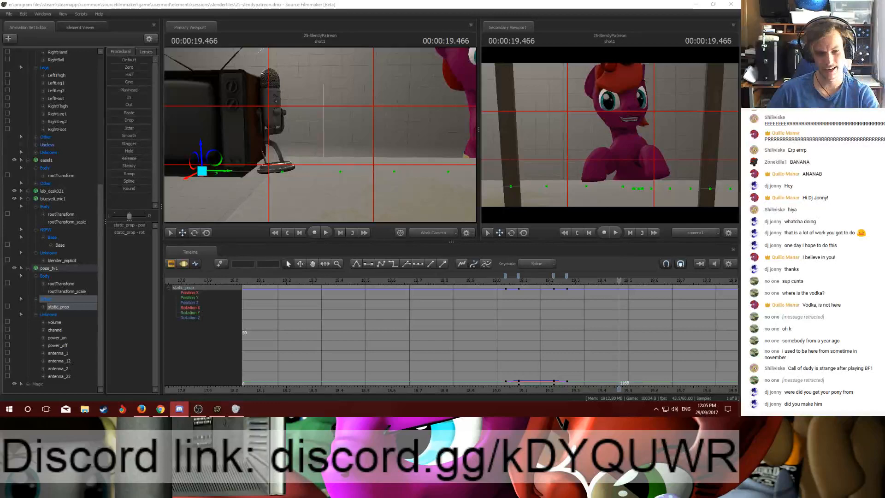
Step: Rotate the pony's RightForearm slightly at its 19.166 s key so the arm extends towards the TV
drag(619, 280, 553, 293)
click(588, 145)
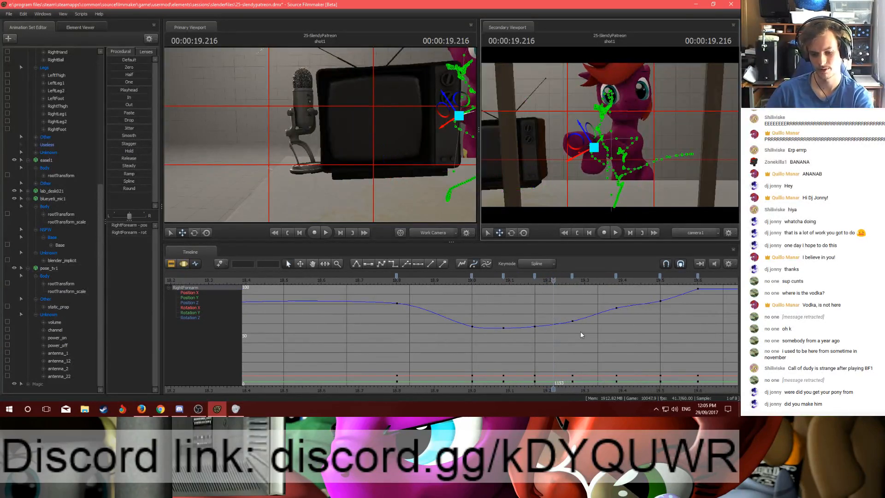
key(Left)
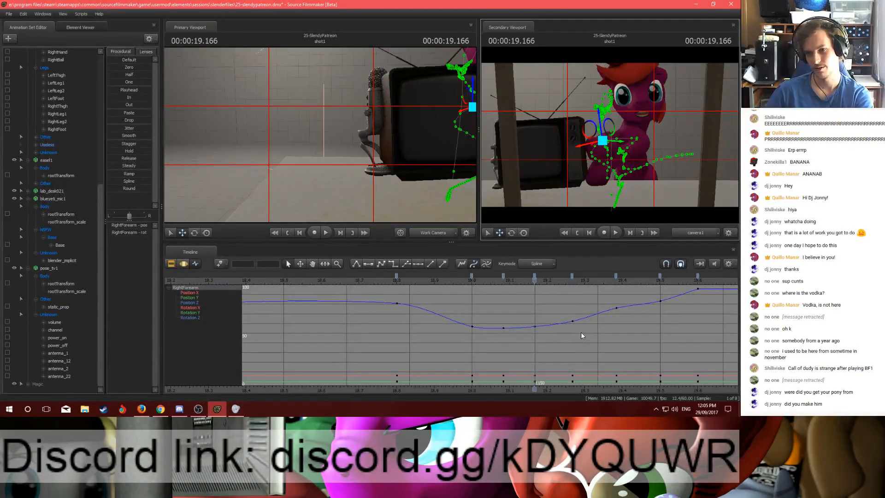
key(f)
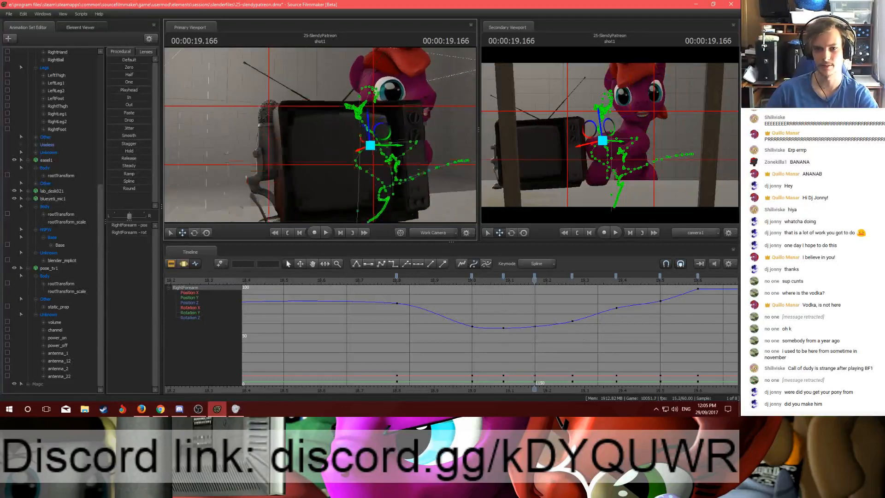
key(e)
mouse_move(298, 95)
mouse_down()
mouse_move(284, 101)
mouse_move(301, 98)
mouse_up()
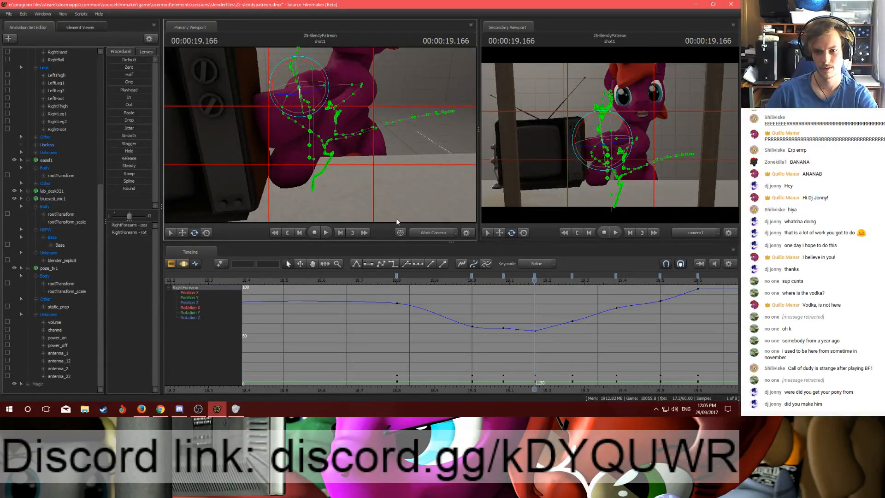
Step: At 19.266 s, rotate the pony's RightForearm, RightHand and RightShoulder so the outstretched pushing arm lifts outward
drag(536, 282, 574, 281)
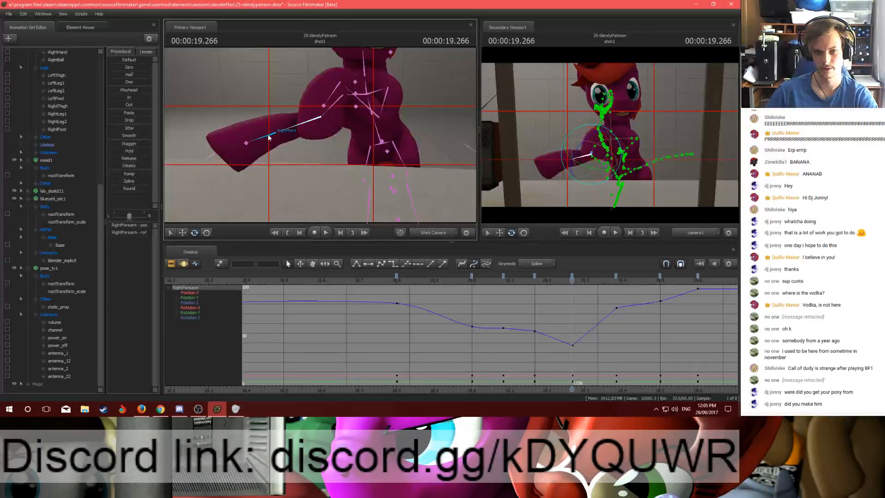
ctrl+click(272, 134)
drag(267, 118, 274, 116)
ctrl+click(333, 108)
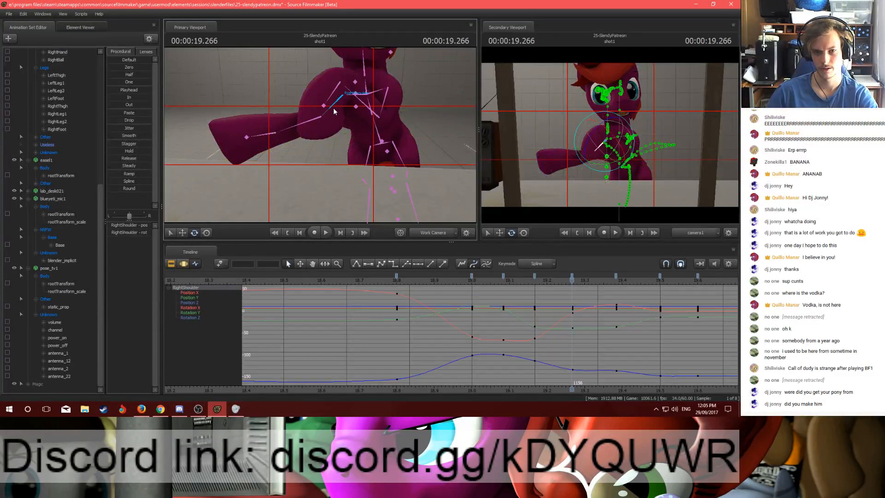
drag(327, 109, 351, 87)
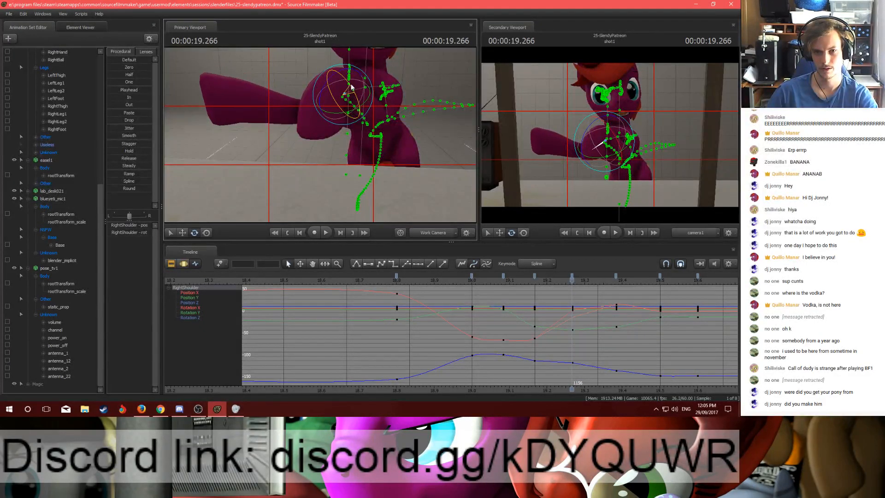
Step: Refine the rotation of the RightHand and RightBall at 19.266 s and play back the push
ctrl+click(253, 89)
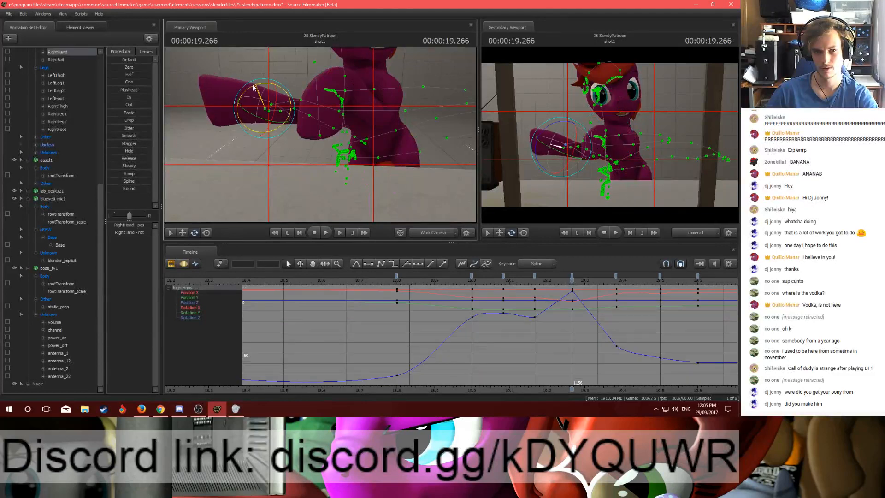
ctrl+click(232, 105)
mouse_move(234, 84)
mouse_down()
mouse_move(266, 84)
mouse_move(233, 82)
mouse_up()
ctrl+click(256, 93)
ctrl+click(234, 104)
drag(525, 279, 635, 281)
key(space)
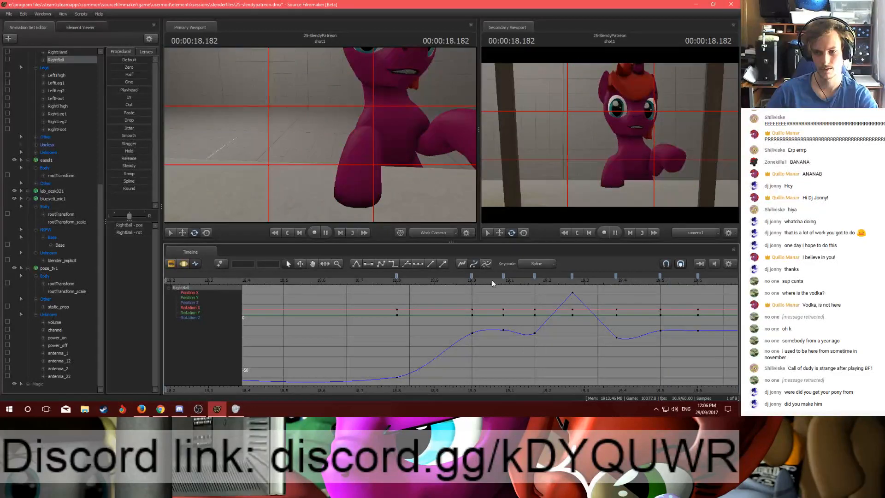
key(space)
Step: Smooth the right arm's shoulder, forearm, hand and ball keys from 19.0 s to 19.383 s and replay the motion
drag(522, 281, 572, 285)
scroll(60, 100, up, 4)
drag(56, 128, 57, 152)
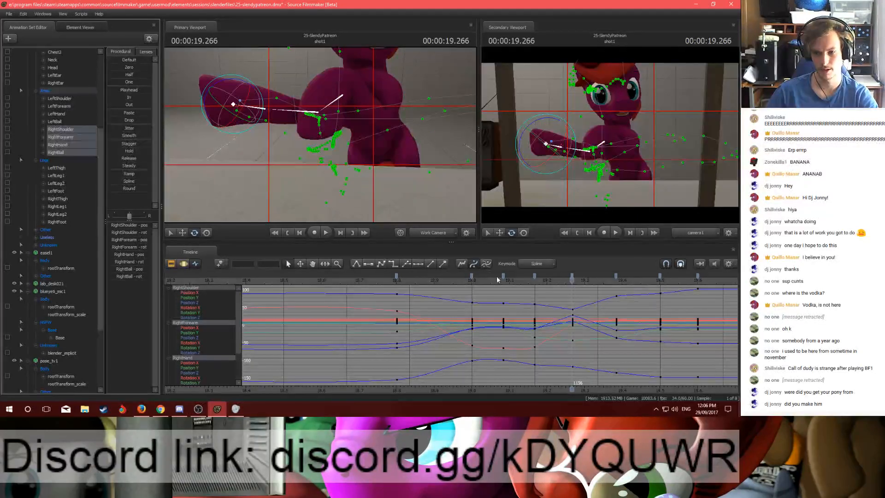
click(471, 276)
shift+click(616, 277)
drag(571, 280, 594, 281)
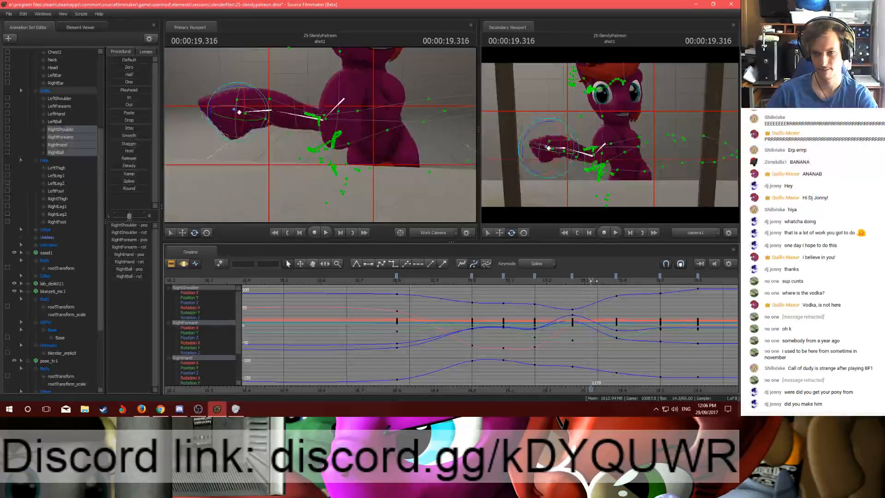
key(space)
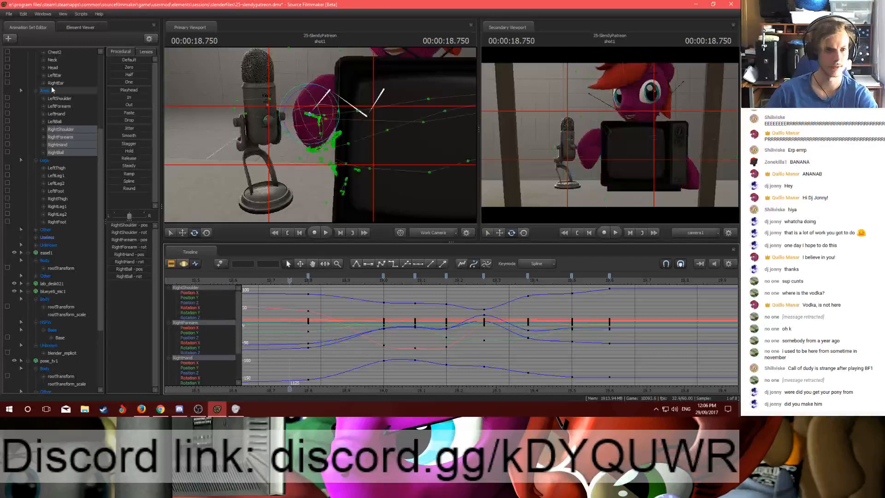
key(space)
Step: Rotate the pony's Chest1 and Chest2 at the 19.6 s key to adjust the torso's settled pose
scroll(52, 90, up, 5)
click(45, 138)
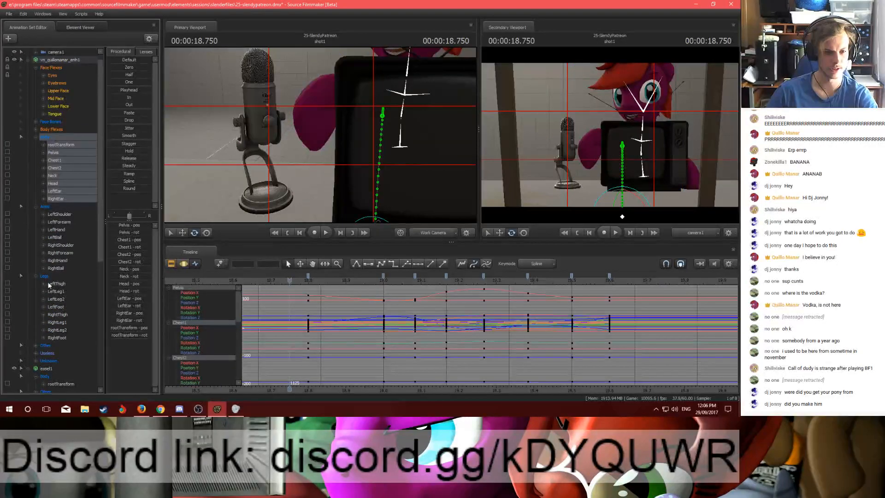
shift+click(44, 275)
key(space)
drag(356, 278, 609, 281)
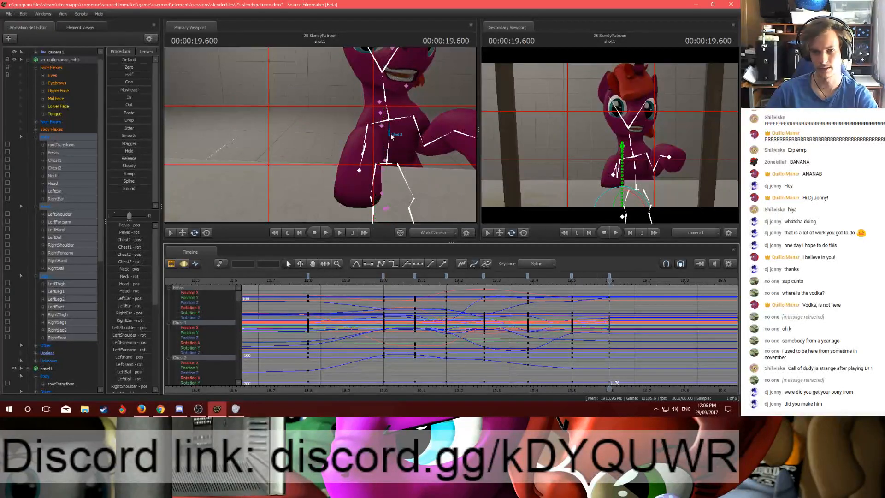
ctrl+click(391, 138)
key(w)
drag(390, 137, 336, 123)
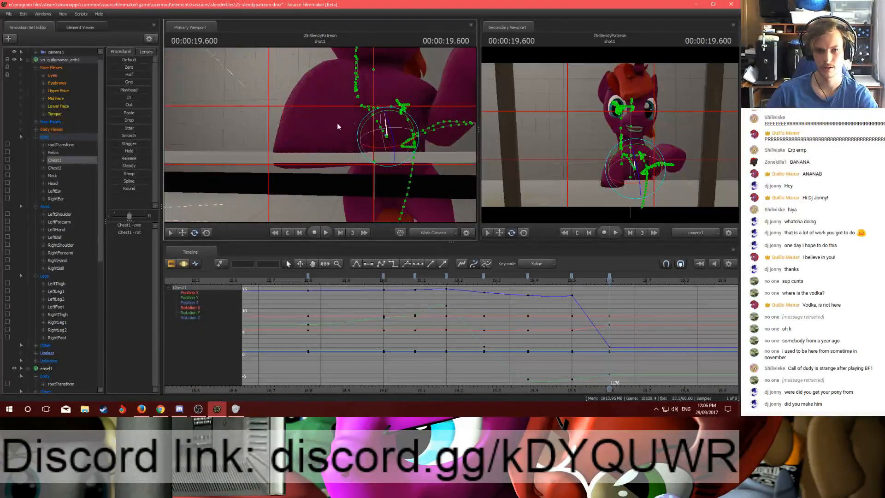
ctrl+click(394, 103)
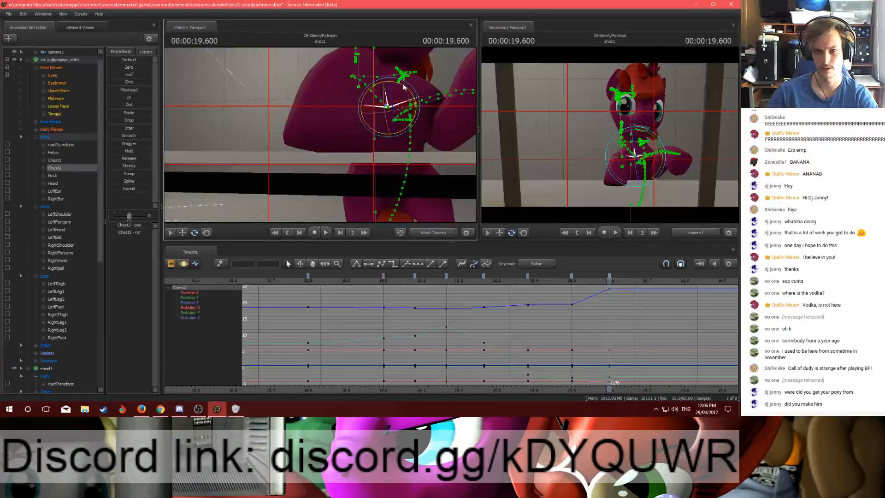
drag(403, 86, 411, 95)
Step: Rotate the Neck at 19.6 s and turn the Head back towards the camera
ctrl+click(397, 84)
drag(415, 139, 349, 131)
drag(362, 92, 371, 95)
drag(368, 129, 364, 131)
ctrl+click(360, 79)
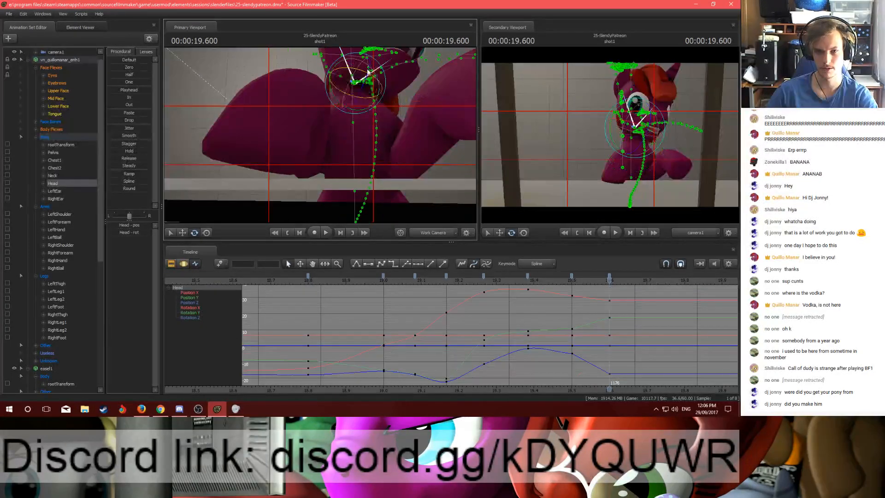
drag(354, 68, 352, 110)
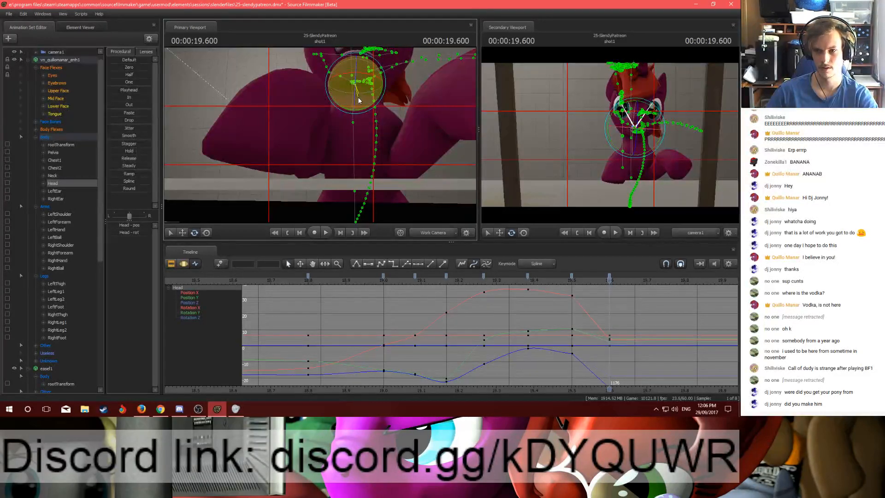
mouse_move(608, 281)
mouse_down()
mouse_move(497, 281)
mouse_move(608, 281)
mouse_up()
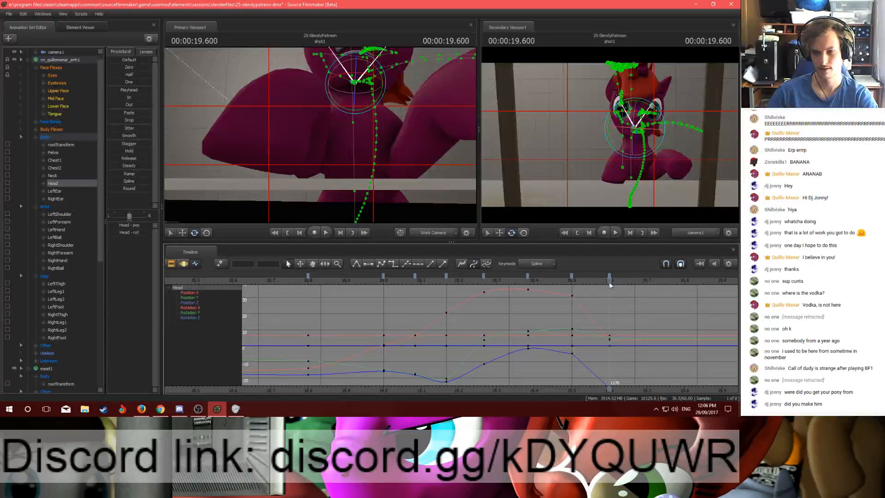
Step: Smooth all of the pony's body, arm and leg keys from 19.166 s to 19.6 s and scrub through them
click(45, 137)
shift+click(46, 276)
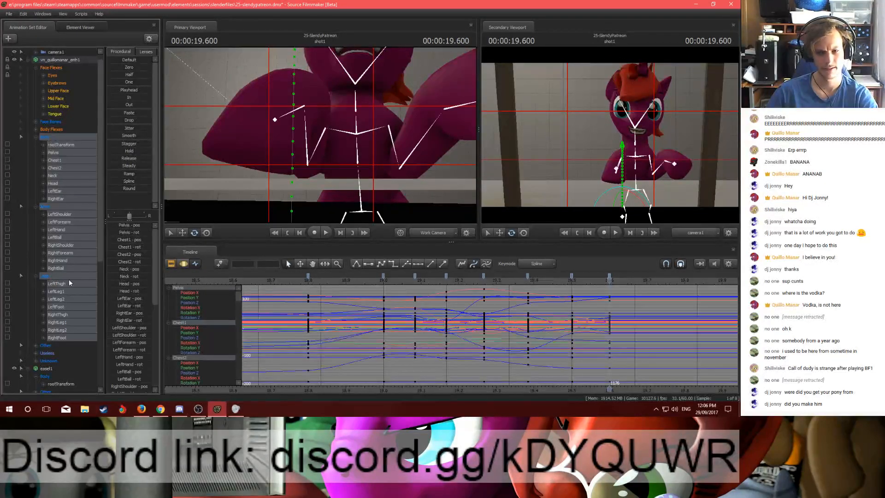
click(609, 276)
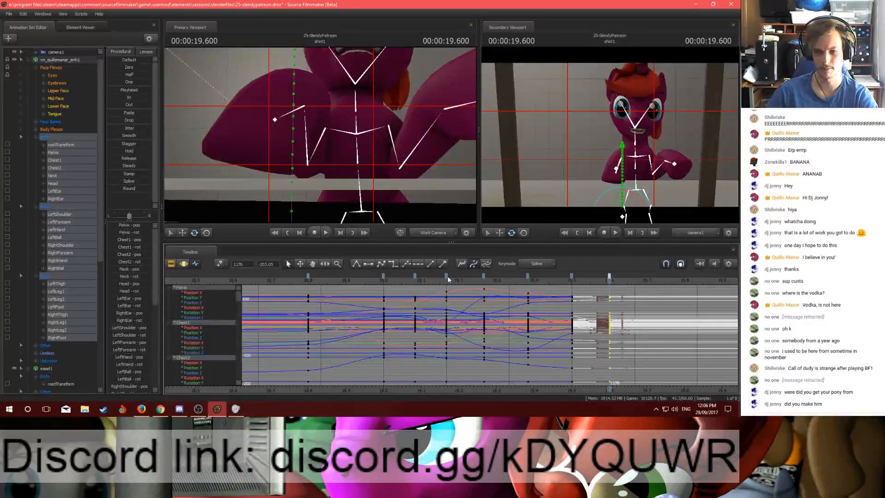
click(446, 276)
shift+click(608, 277)
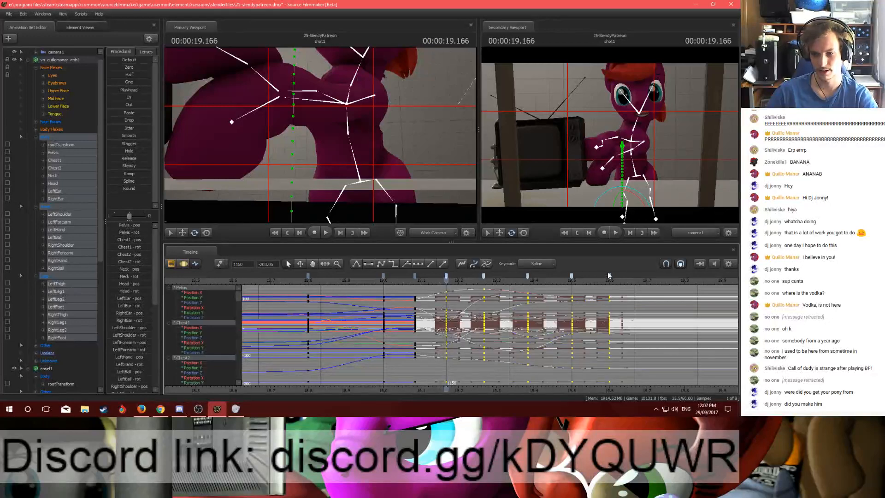
click(588, 292)
drag(414, 279, 609, 292)
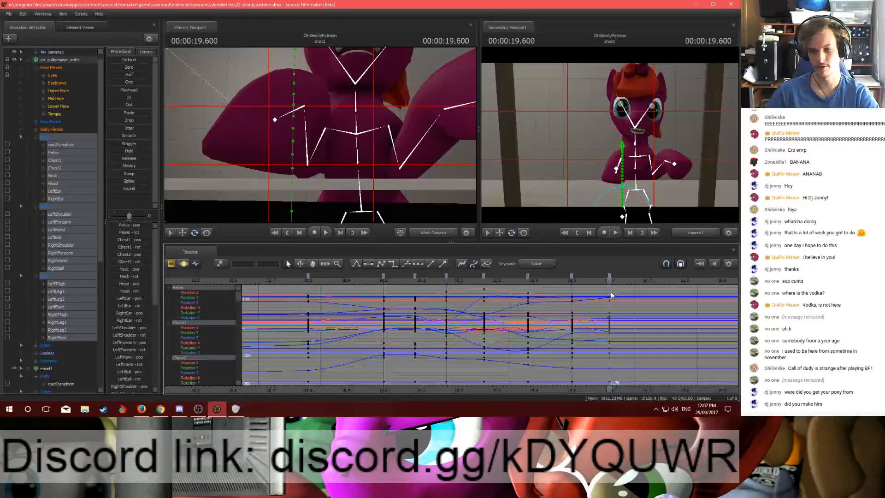
Step: Rotate the pony's Neck sideways at the 19.383 s key and turn the Head to compensate
key(alt+Tab)
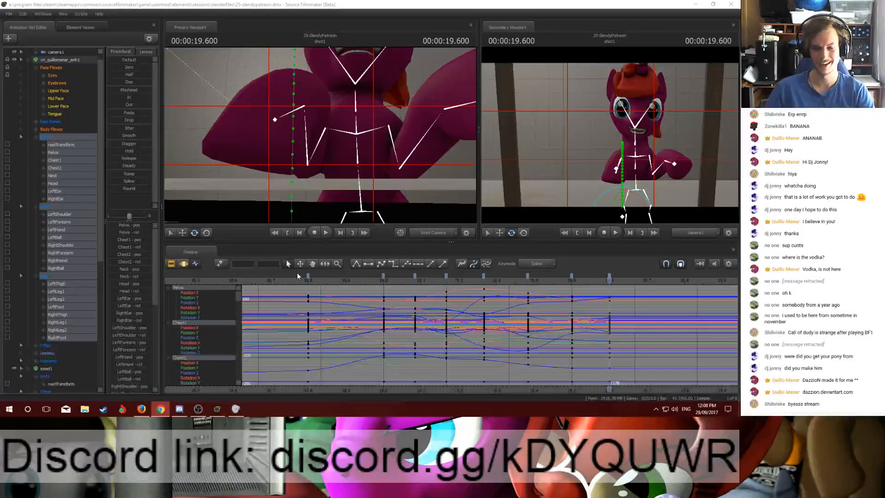
click(416, 283)
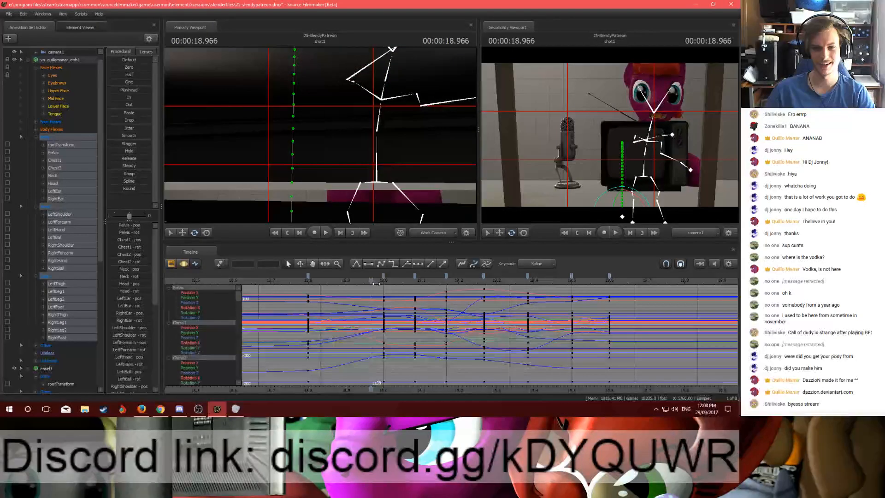
drag(423, 285, 527, 287)
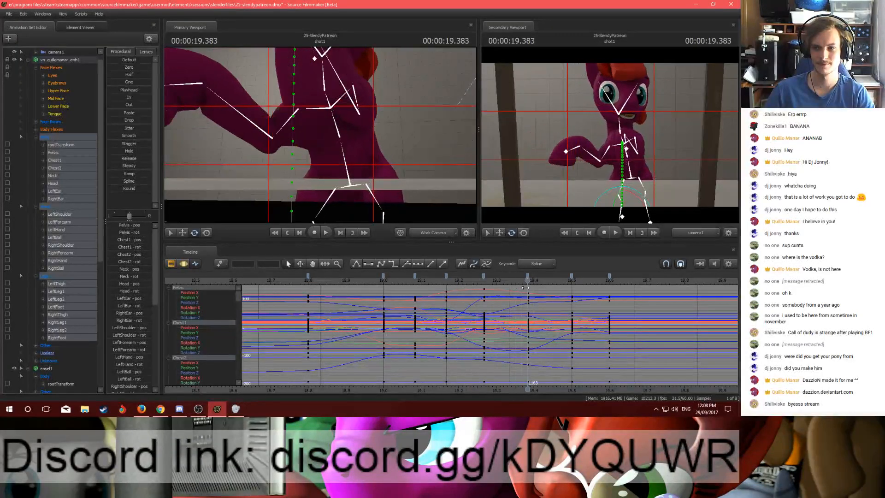
click(621, 131)
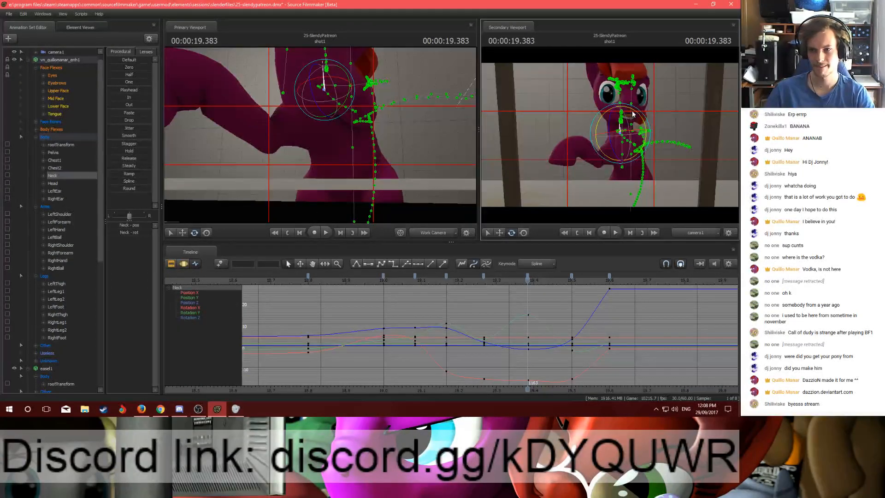
drag(630, 113, 625, 112)
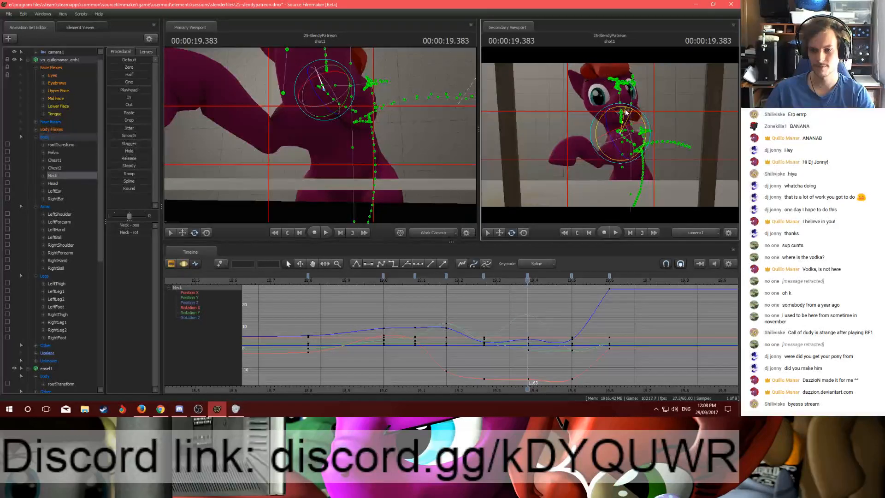
click(620, 118)
drag(625, 140, 625, 114)
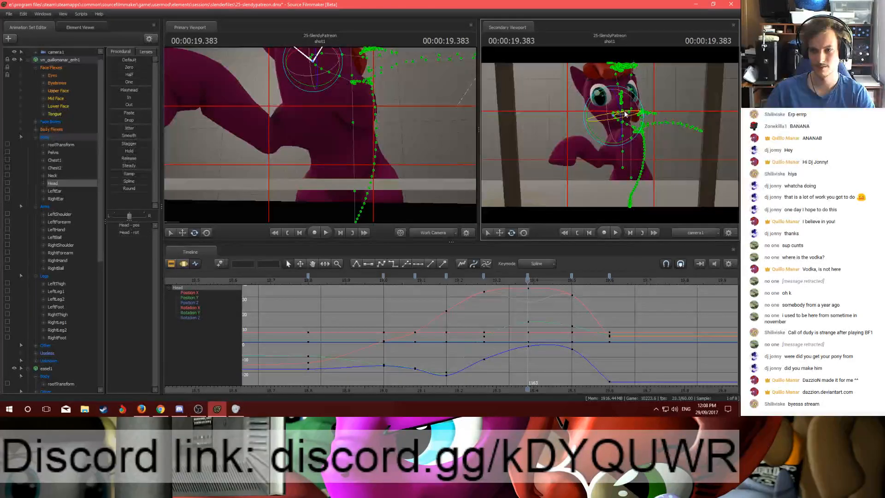
Step: Replay the settling motion and rotate the Head slightly further at its 19.383 s key
drag(483, 279, 602, 278)
key(space)
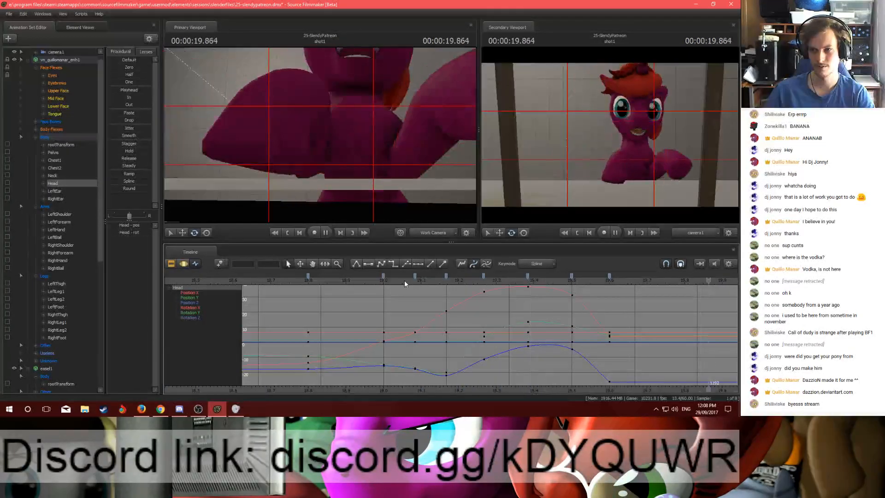
click(420, 280)
drag(433, 280, 484, 280)
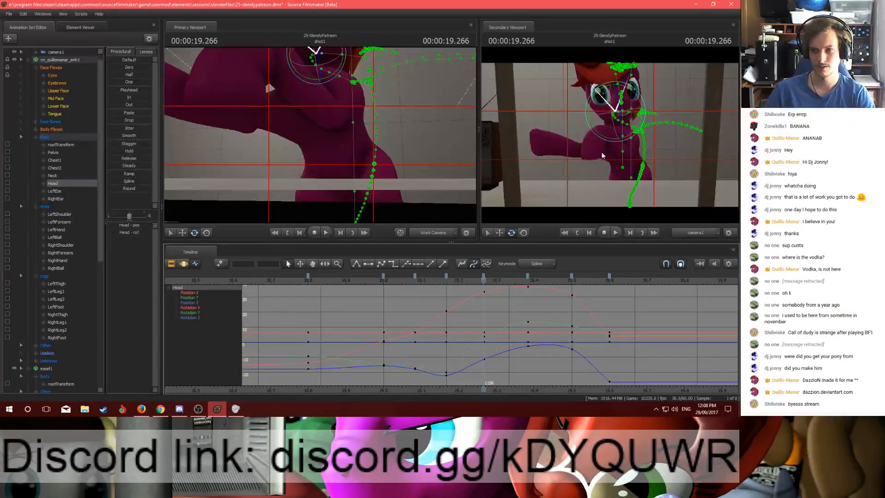
key(Up)
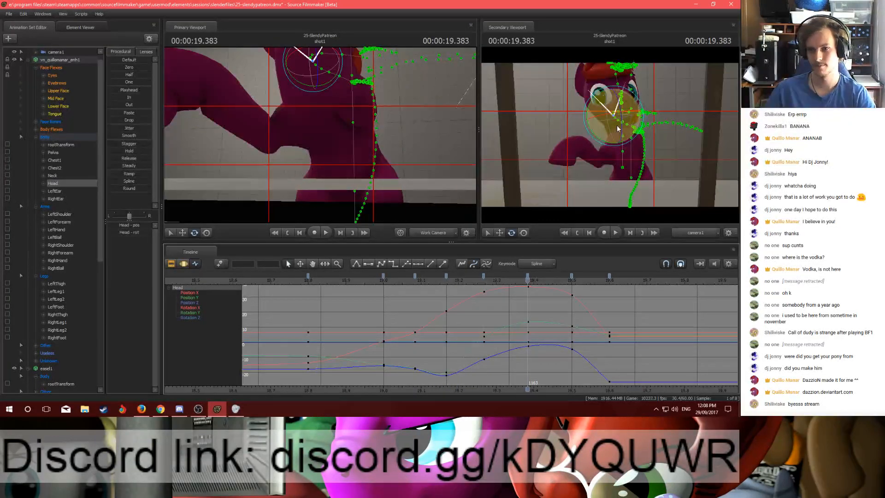
drag(619, 128, 609, 137)
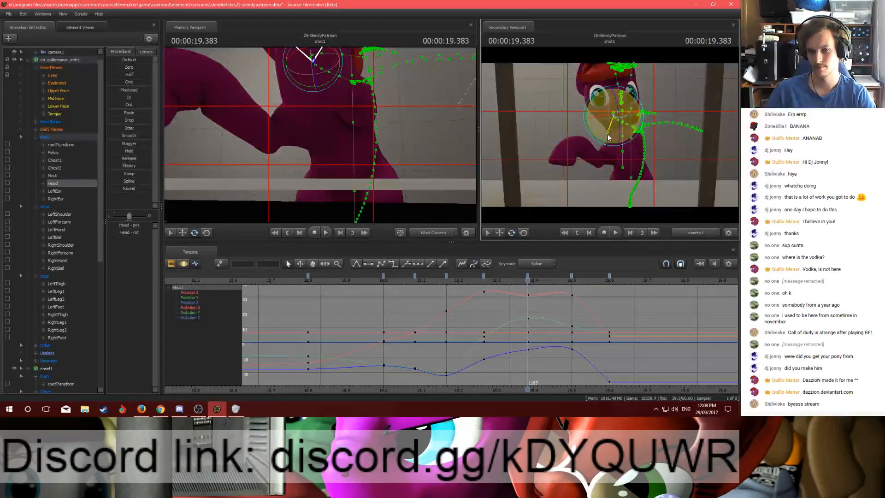
Step: Play the push repeatedly to examine the head's motion as the pony settles behind the desk
key(space)
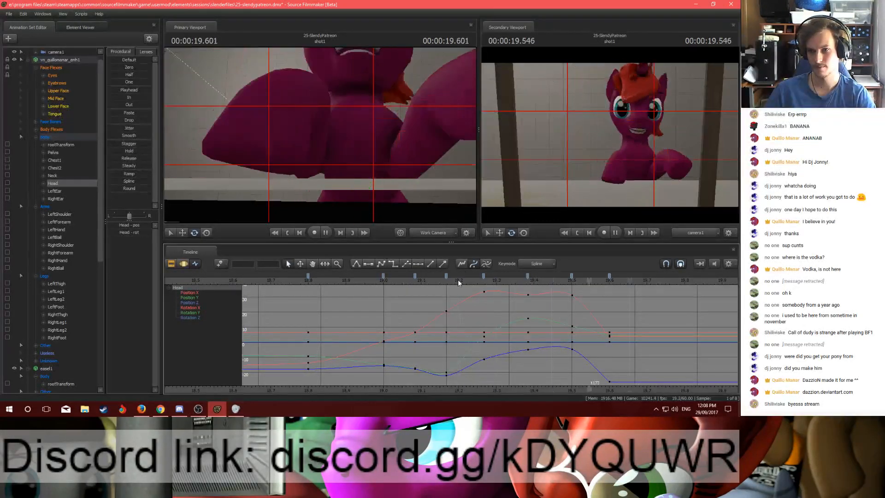
key(space)
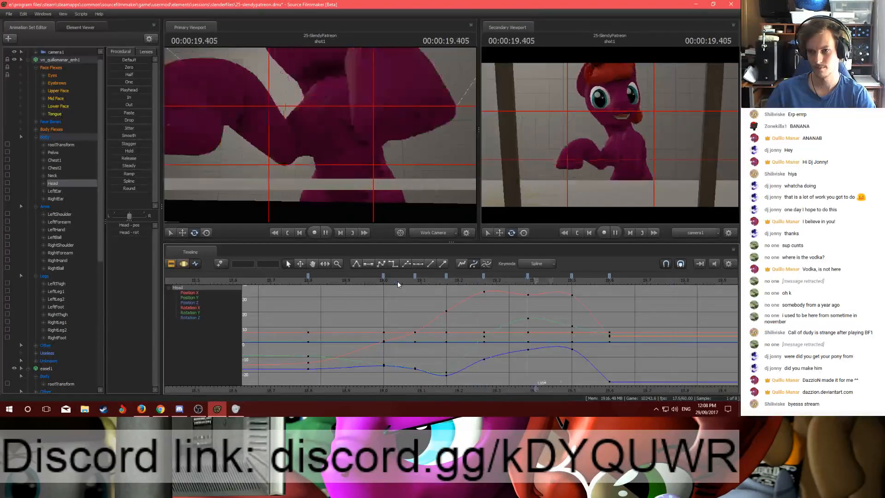
key(space)
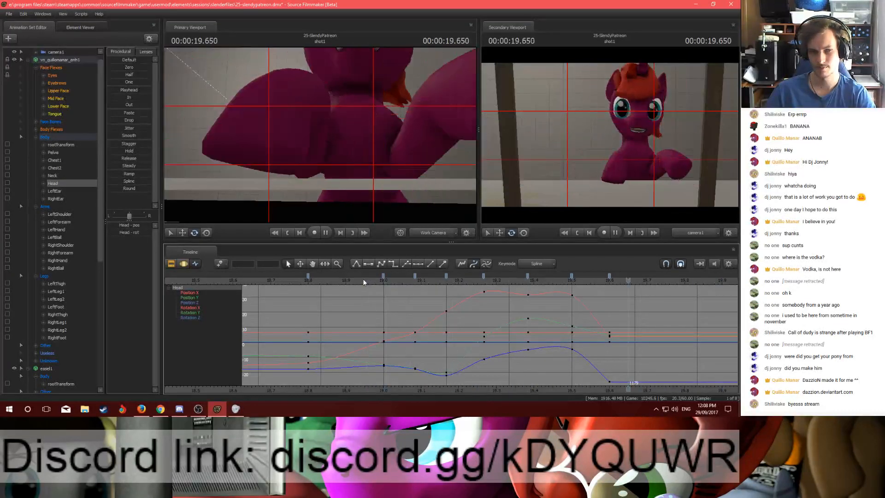
key(space)
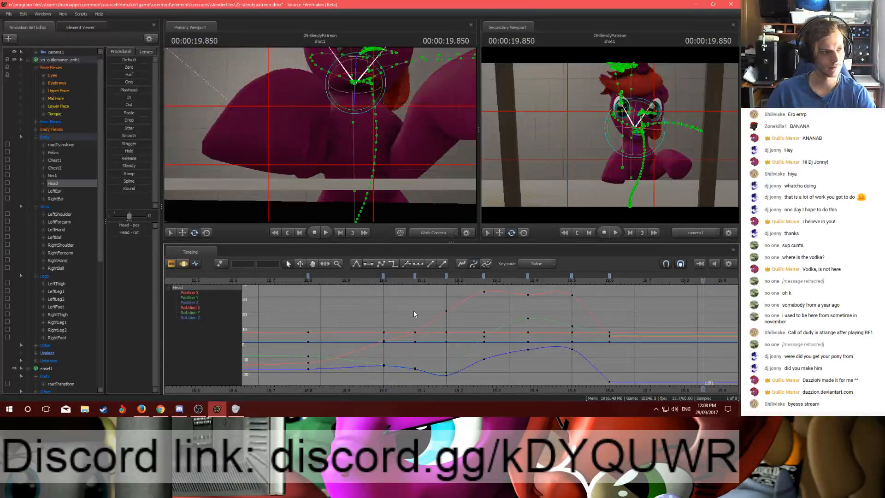
Step: Select the pony's Body, Arms and Legs controls together with their keys from 19.0 s to 19.6 s
click(45, 138)
shift+click(59, 276)
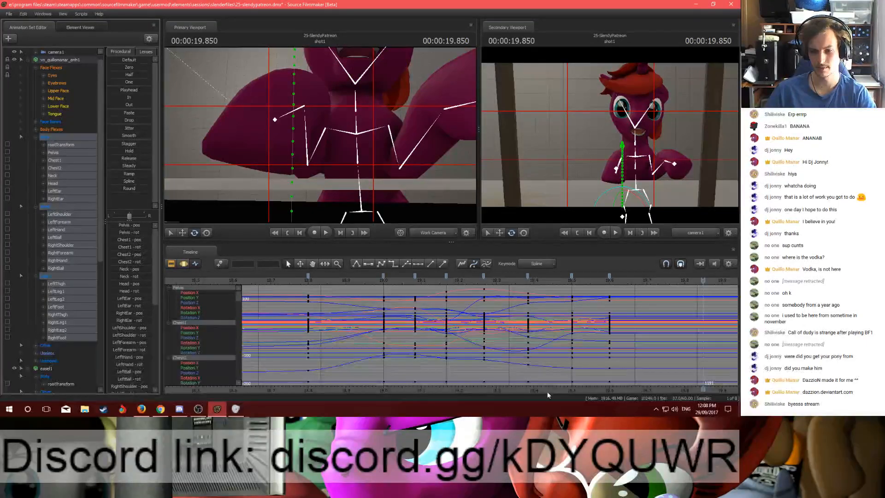
middle_drag(547, 391, 518, 391)
click(581, 276)
shift+click(356, 277)
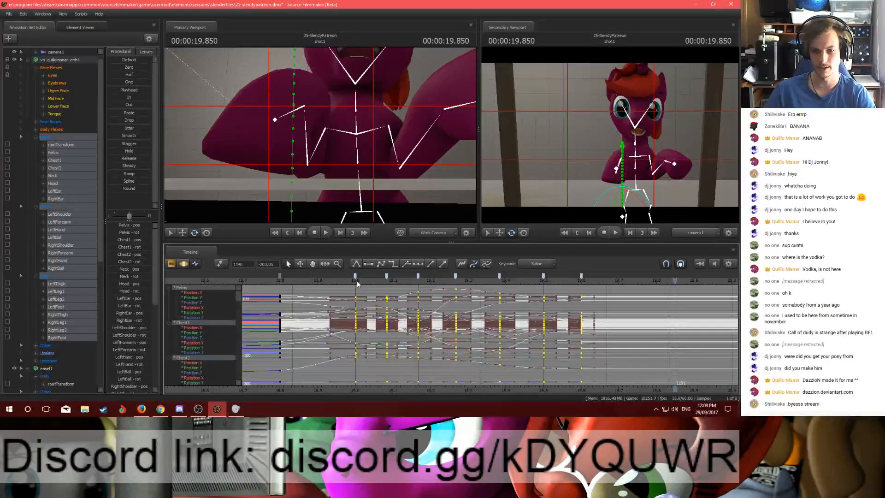
click(359, 292)
Step: Play and scrub the push and the earlier lead-in from about 17.3 s to examine the pony's motion
click(342, 282)
key(space)
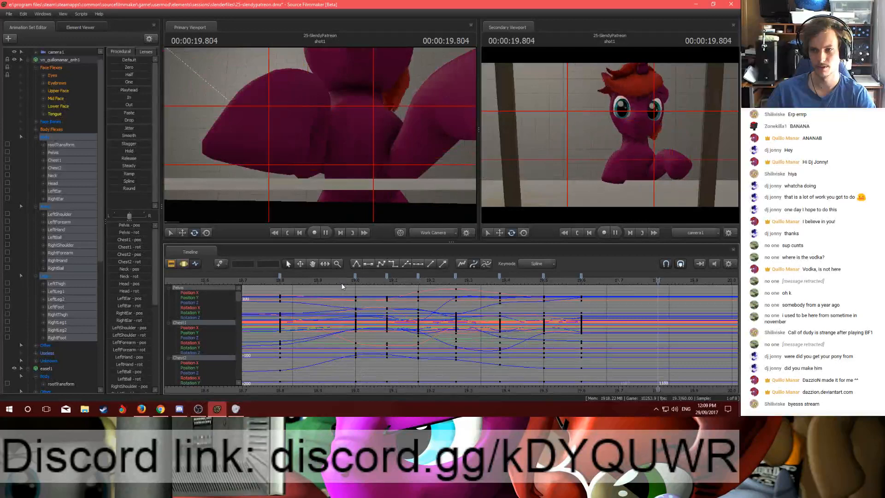
click(299, 281)
key(space)
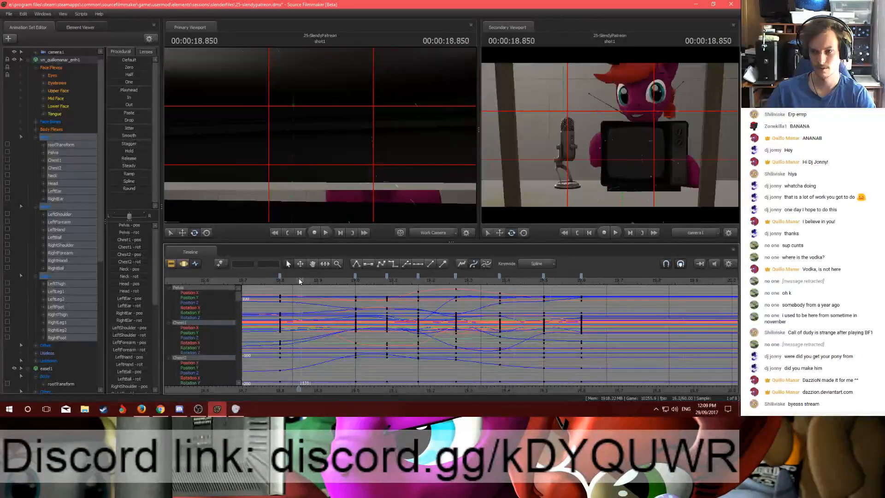
key(space)
drag(590, 279, 231, 277)
key(space)
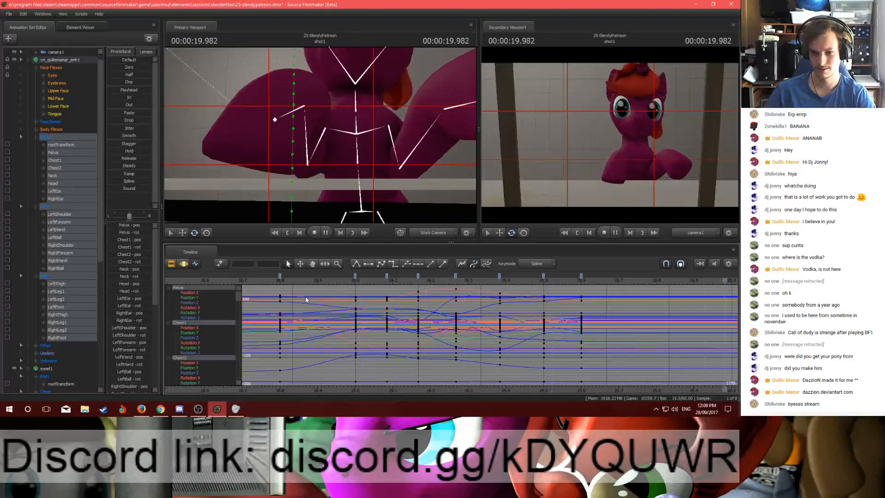
scroll(373, 299, down, 5)
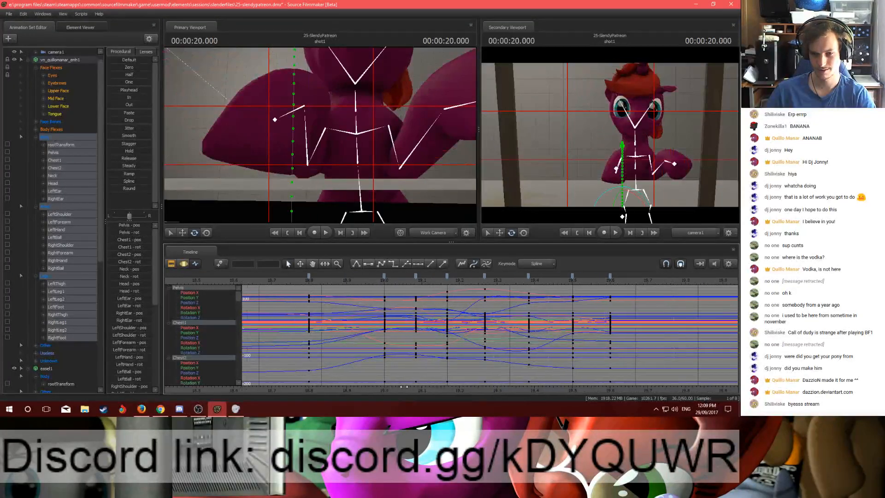
click(350, 281)
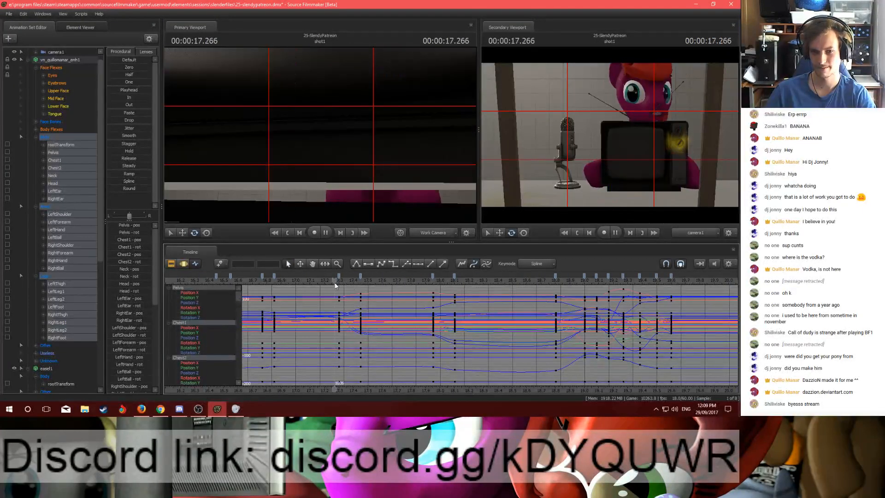
key(space)
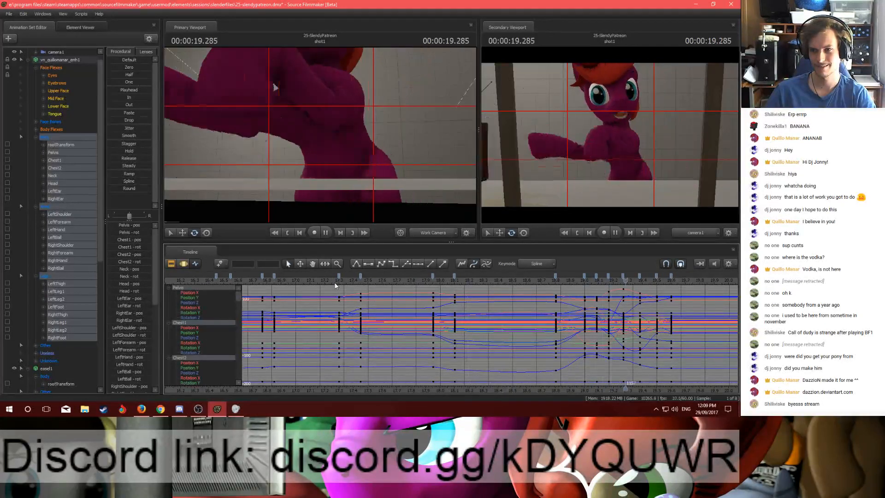
click(521, 281)
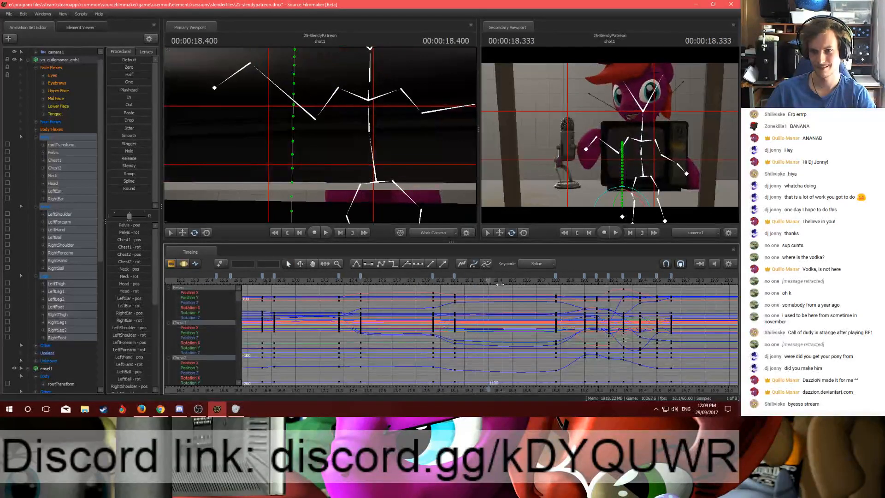
drag(534, 286, 560, 287)
key(ctrl+v)
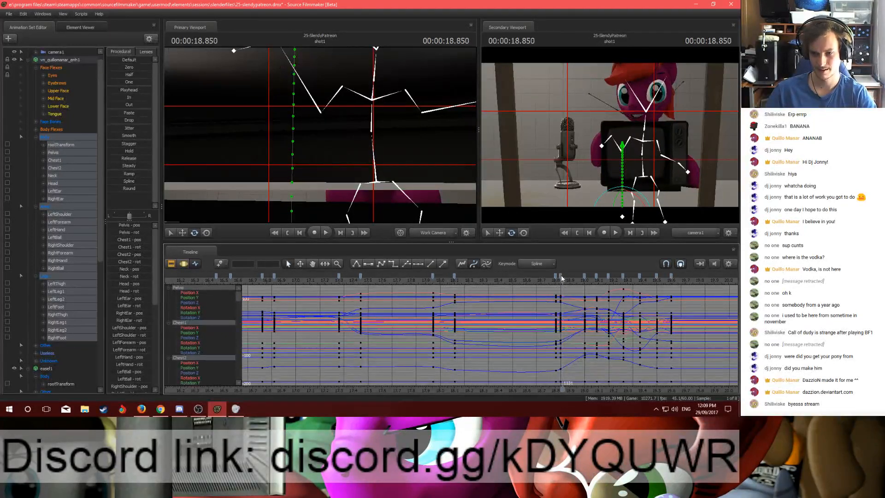
key(ctrl+z)
key(ctrl+z)
Step: Paste the copied pose at 18.8 s and smooth the body, arm and leg keys from about 17.95 s to 19.6 s
key(ctrl+v)
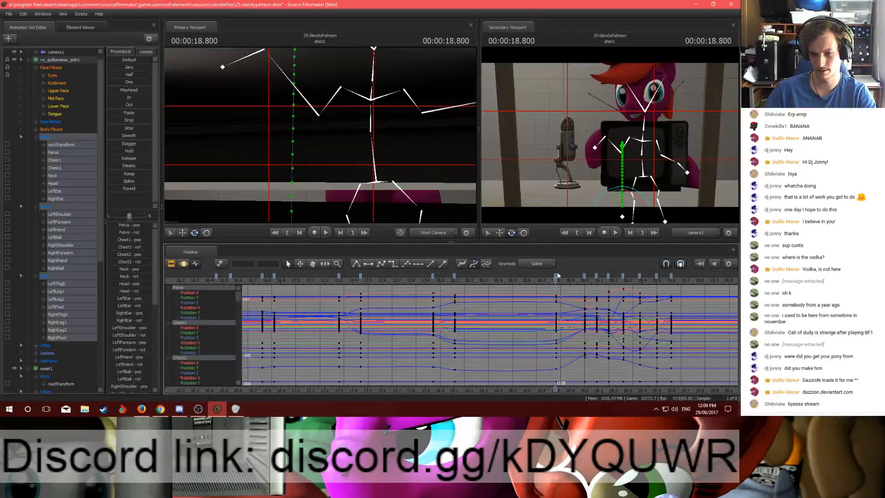
click(433, 276)
shift+click(671, 277)
key(1)
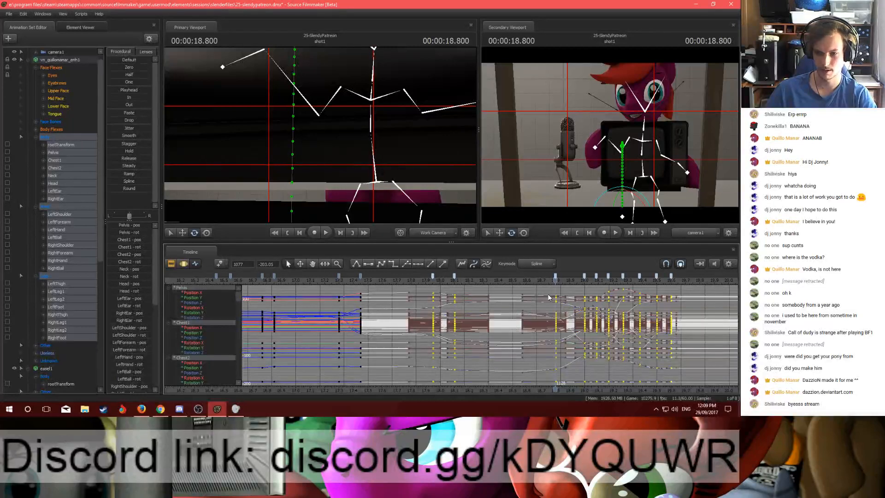
click(487, 287)
Step: Play from about 18.1 s to past 20 s to check the smoothed body motion
click(451, 280)
key(space)
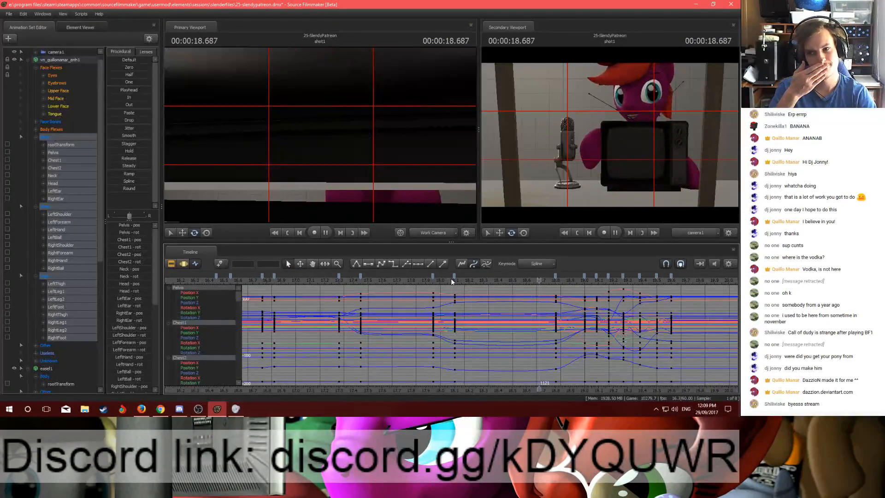
key(space)
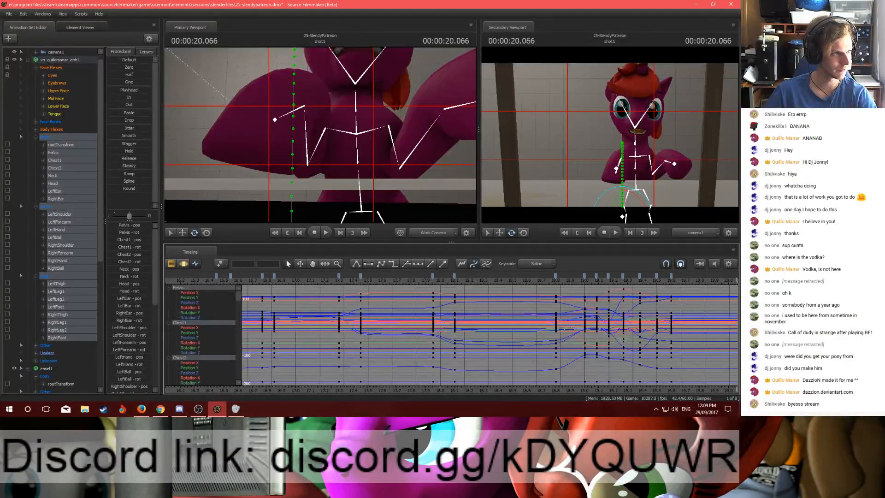
key(alt+Tab)
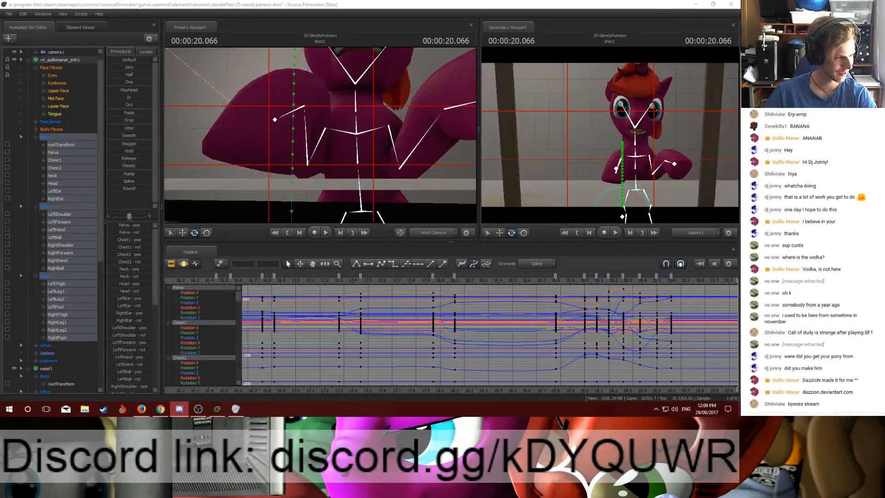
key(alt+Tab)
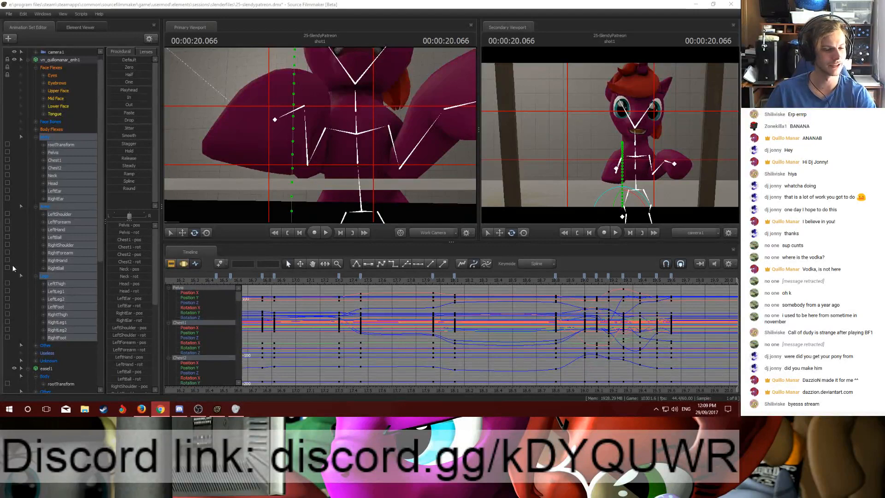
Step: Replay the lead-in and push repeatedly to examine the timing of the pony's move, ending on the 19.6 s key
click(328, 279)
key(space)
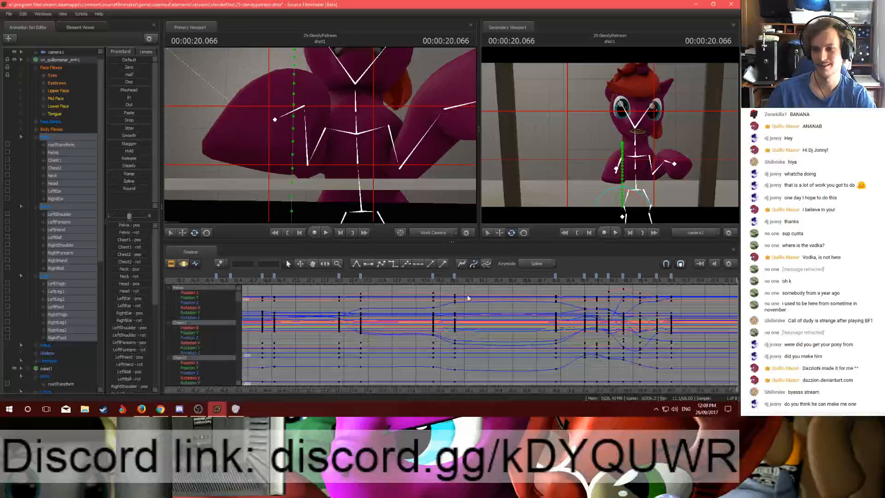
click(402, 280)
key(space)
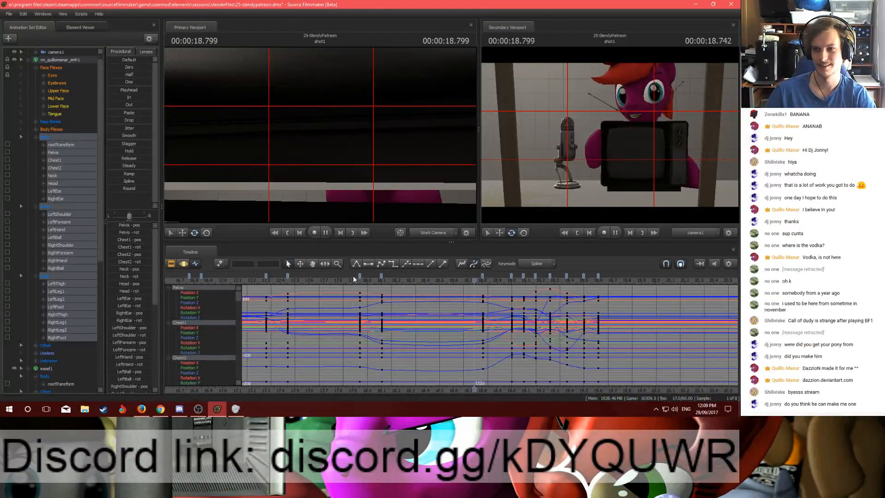
click(458, 278)
key(space)
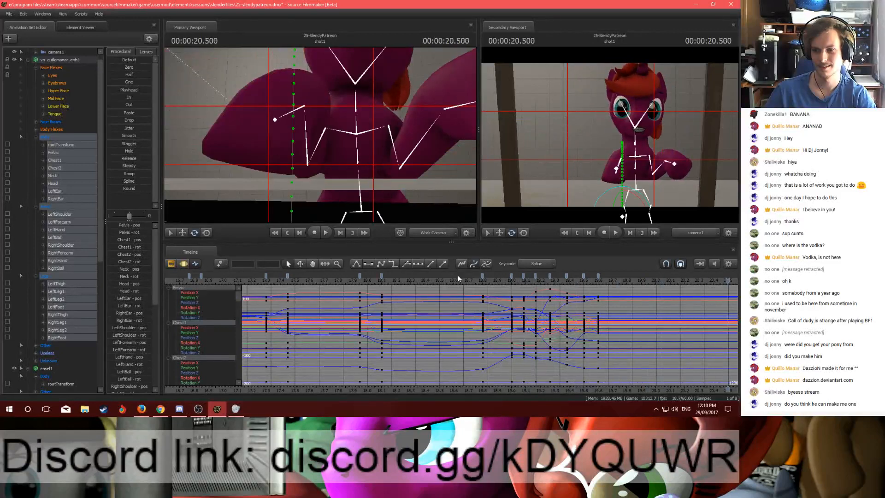
click(338, 274)
key(space)
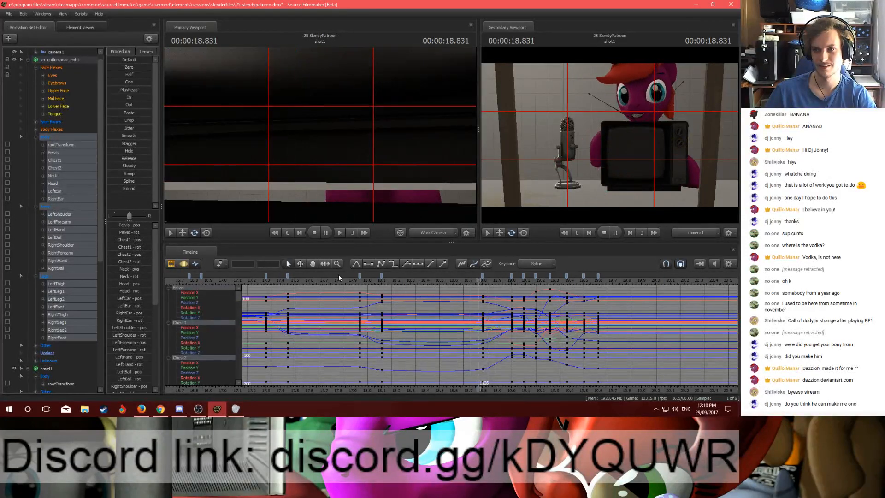
click(461, 280)
key(space)
click(601, 280)
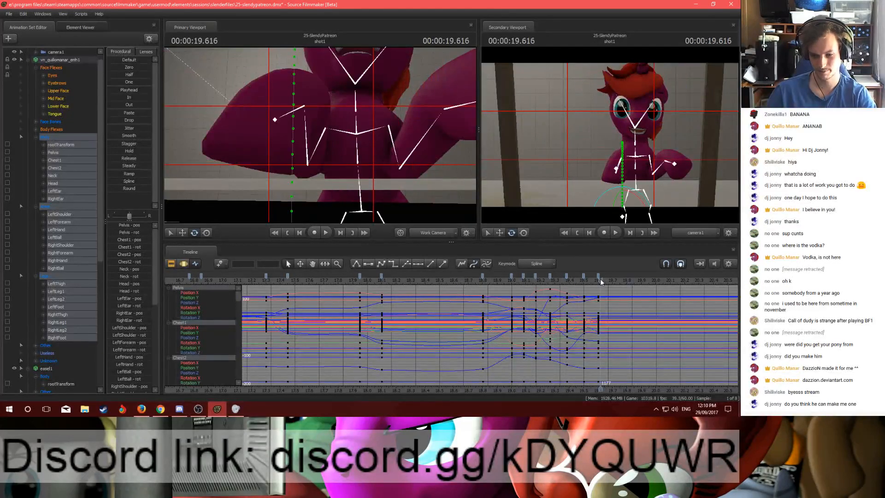
click(597, 280)
key(alt+Tab)
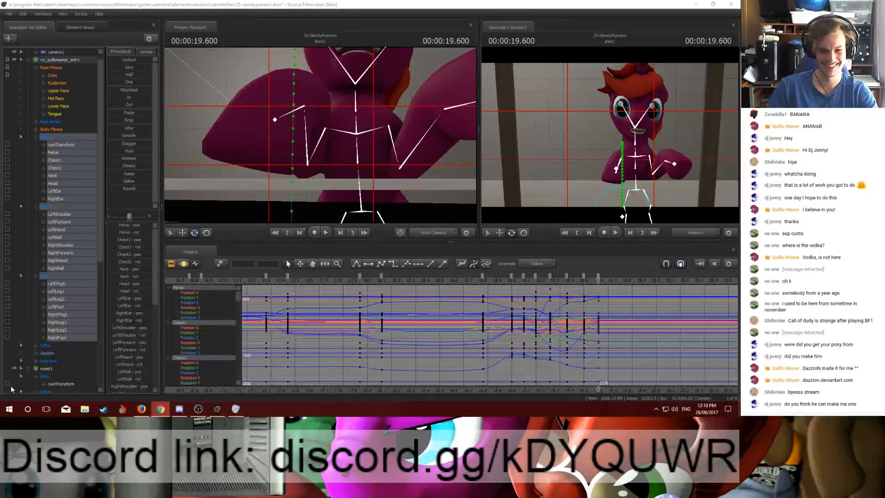
Step: Play the sequence from progressively earlier points, back to about 16.4 s, to review how the push follows the preceding motion
click(354, 280)
key(space)
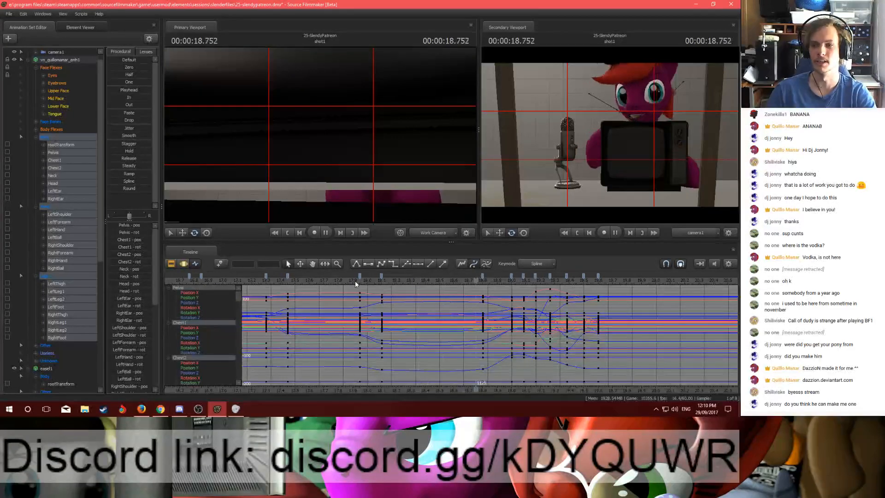
click(445, 280)
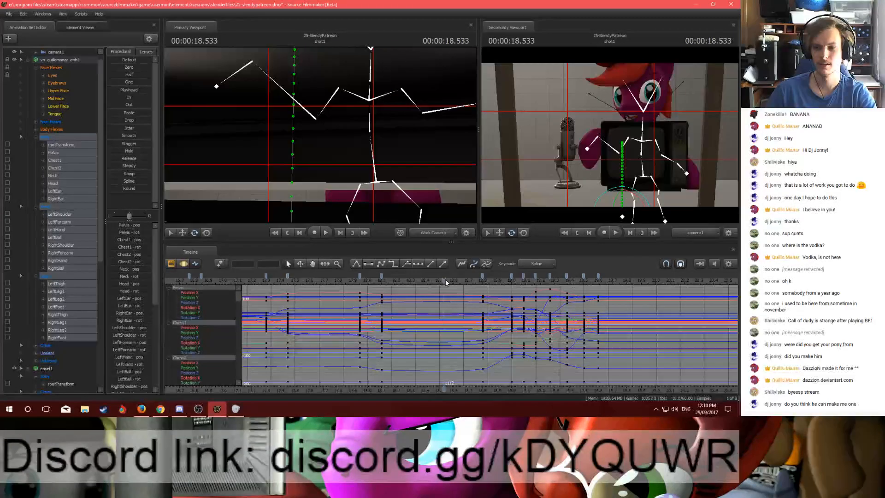
click(529, 391)
middle_drag(529, 391, 452, 378)
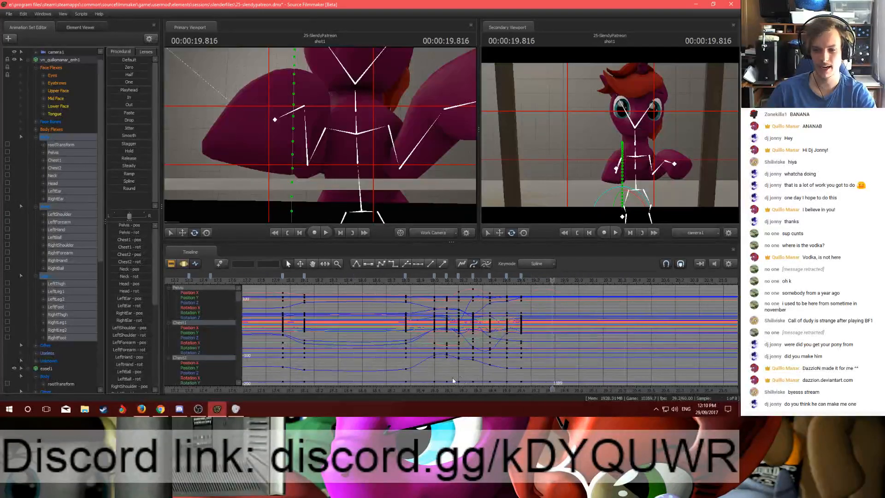
scroll(452, 378, down, 5)
click(333, 276)
key(space)
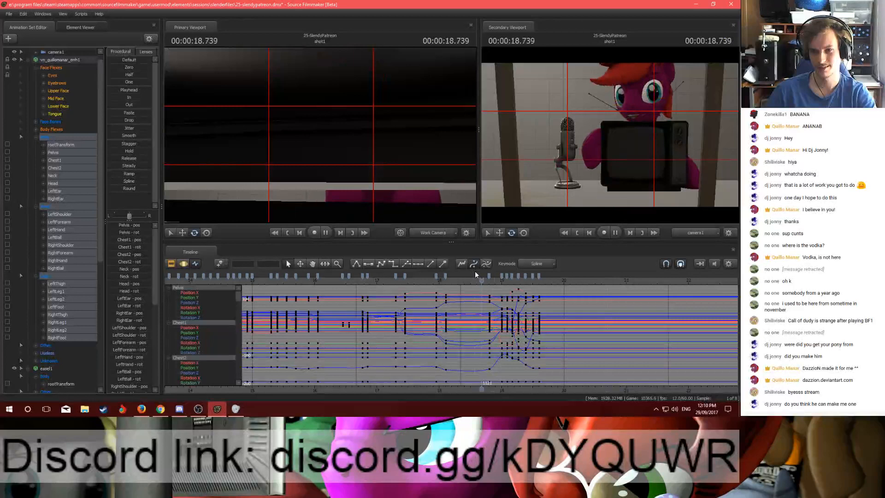
key(space)
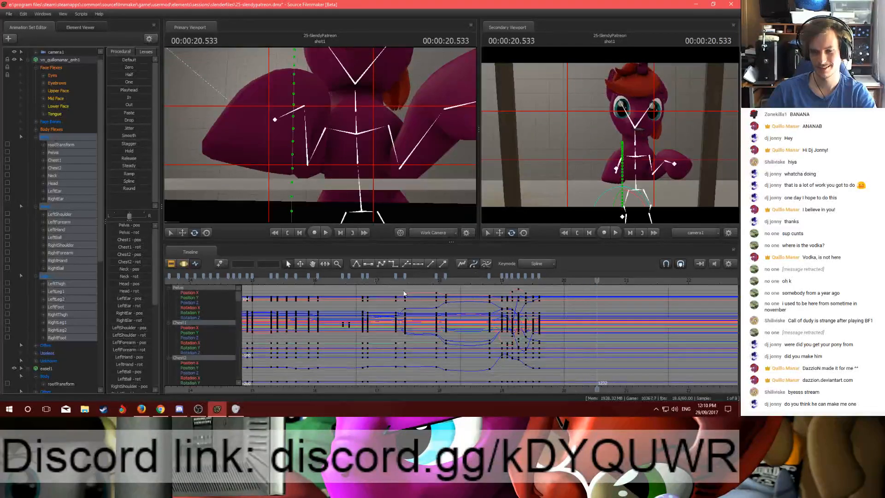
key(alt+Tab)
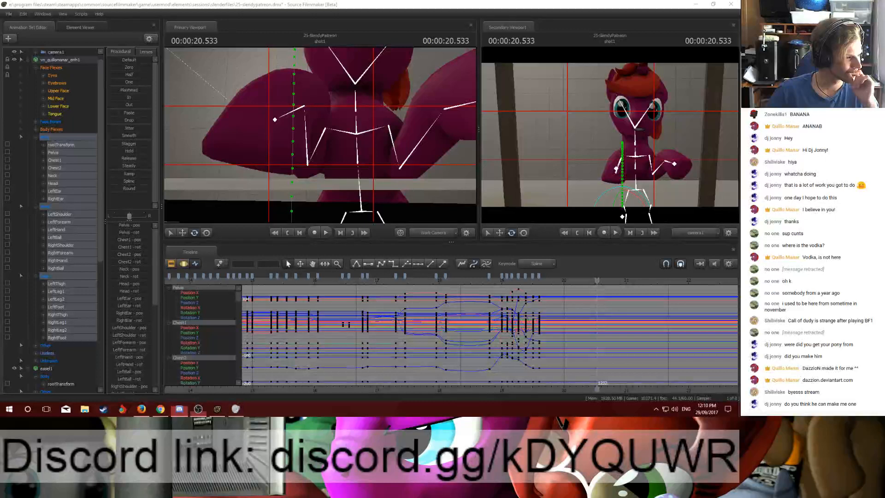
key(alt+Tab)
key(alt+Tab)
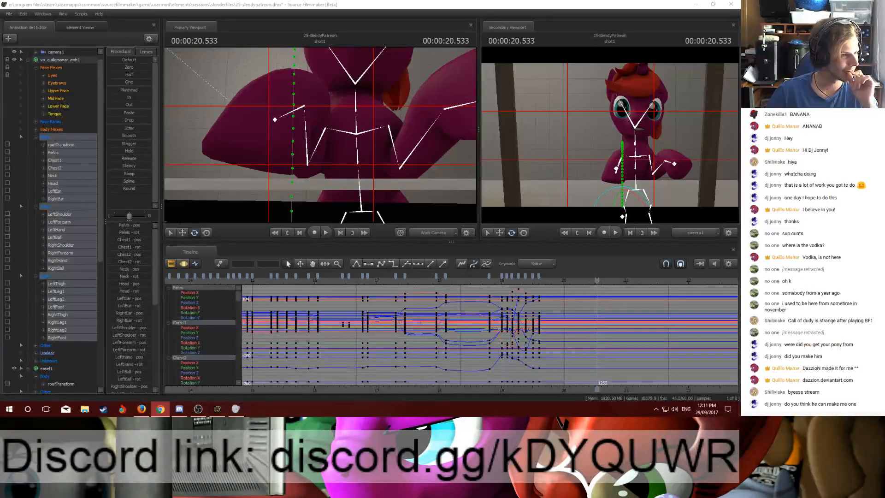